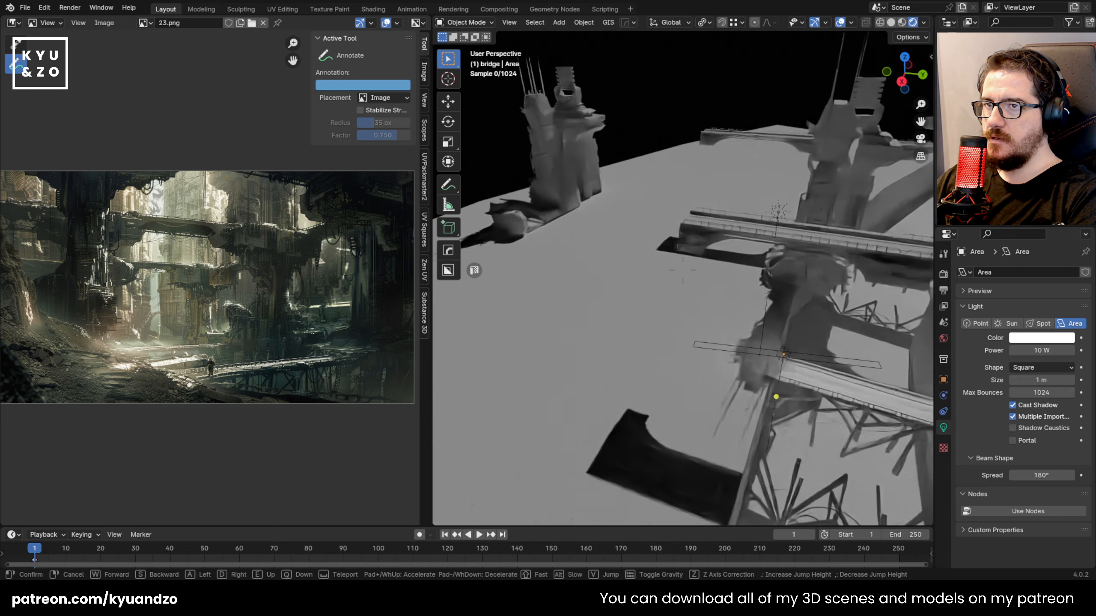
Fly through the rendered scene to examine the bridges, their supports and the surrounding towers
key(w)
key(w)
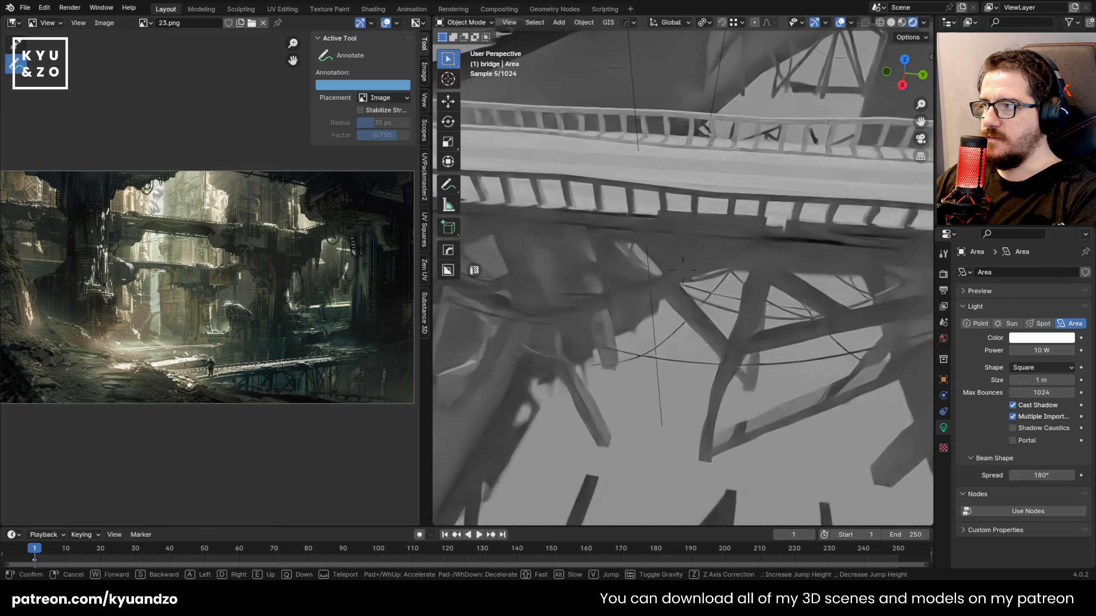
key(a)
key(w)
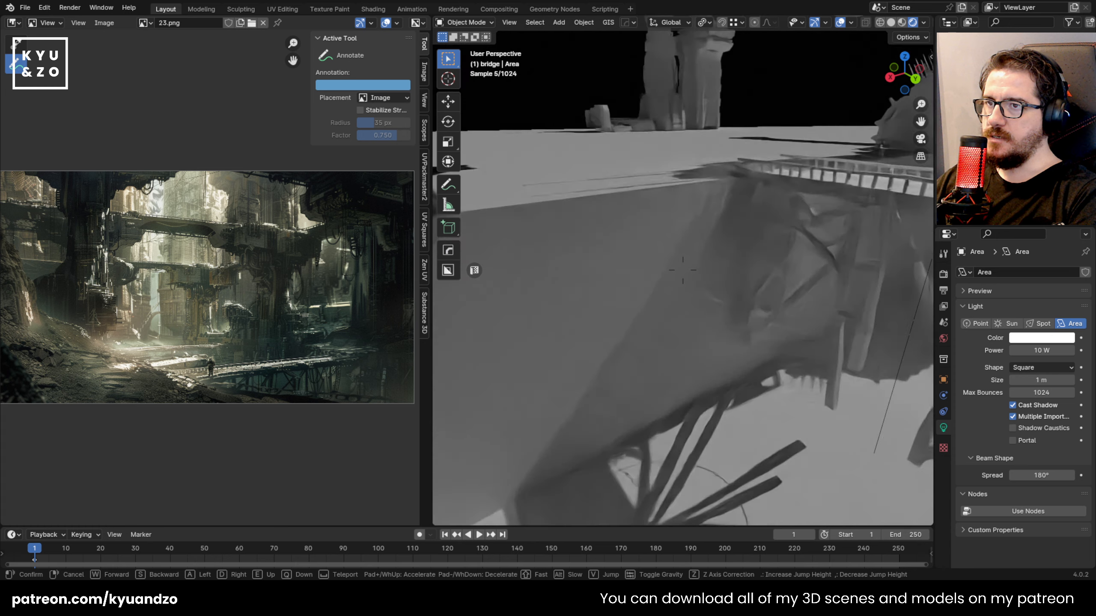
click(536, 320)
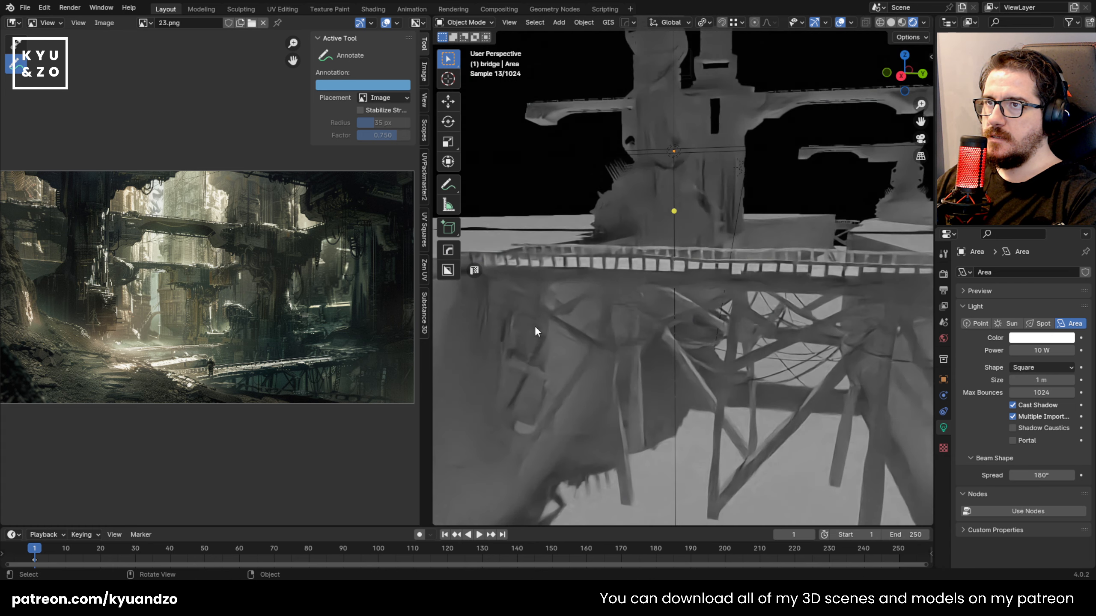
key(shift+grave)
key(e)
key(s)
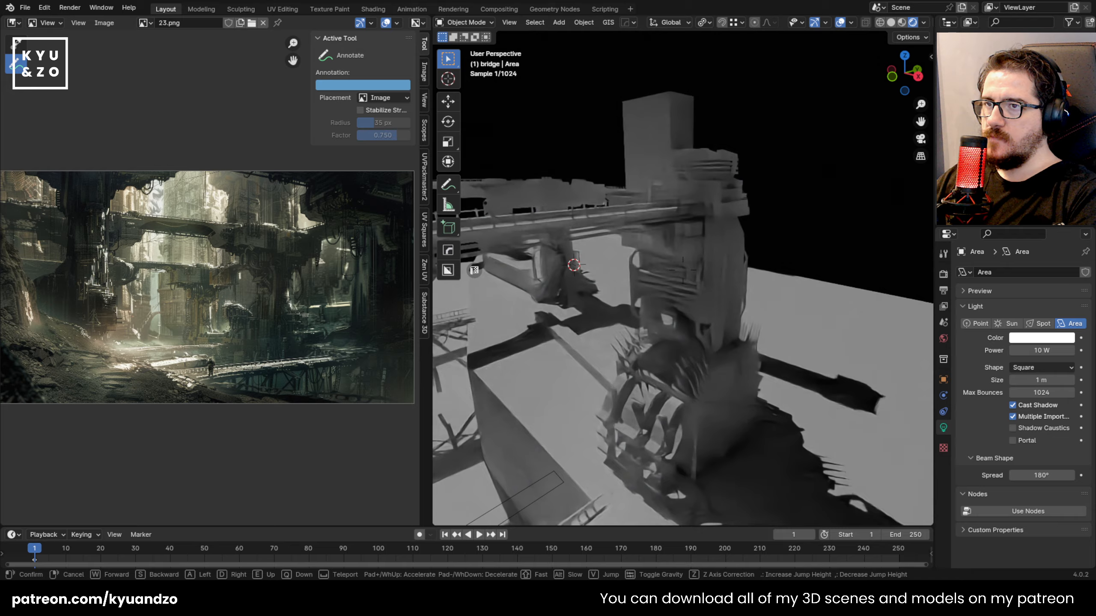
key(w)
click(571, 337)
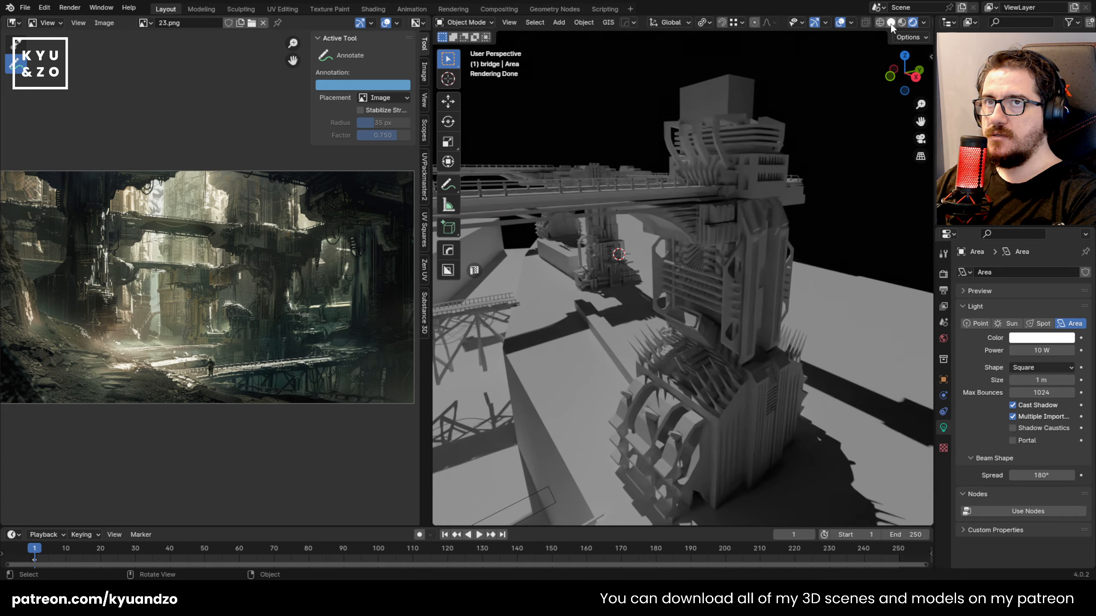
Switch the viewport to solid shading and select the brown tower standing beneath the junction of the bridges
click(890, 24)
key(shift+grave)
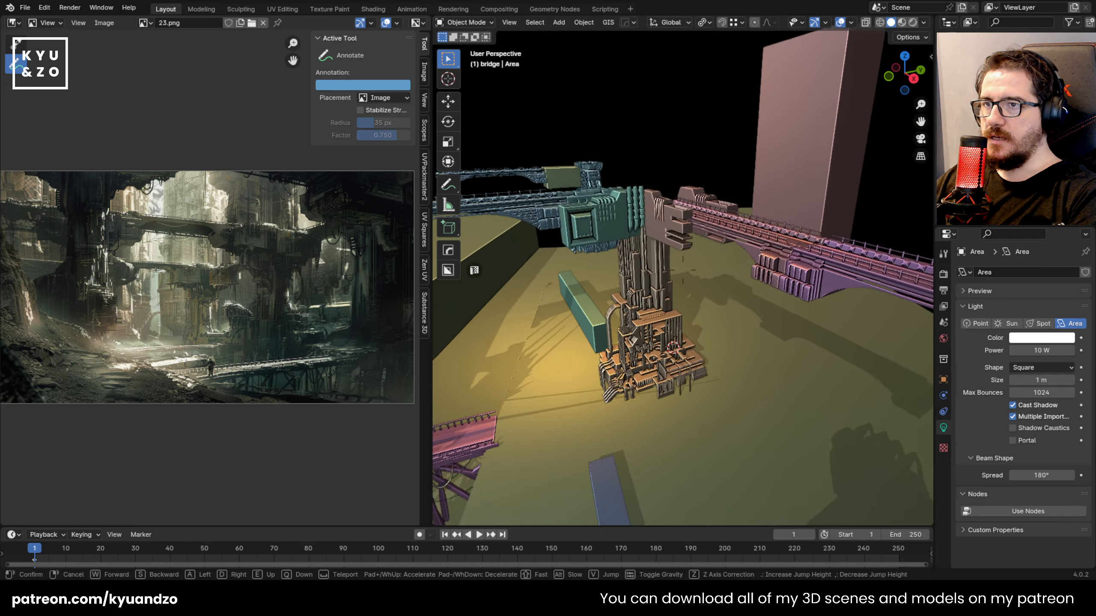
key(w)
click(682, 270)
click(681, 396)
Examine the selected tower's base and upper columns up close and compare them with the enlarged concept image
key(shift+grave)
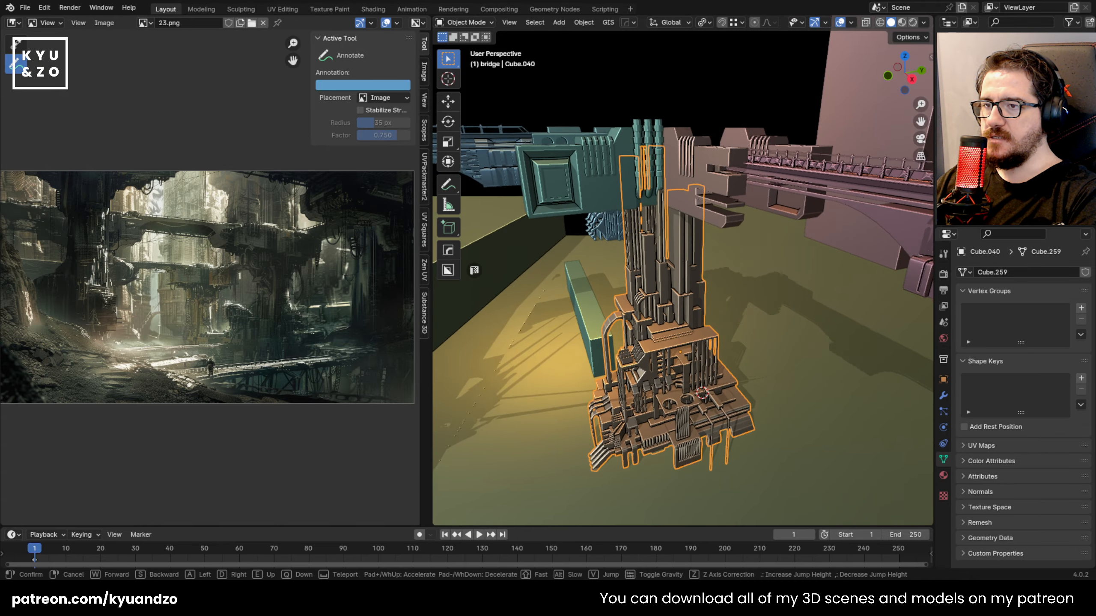
key(w)
key(q)
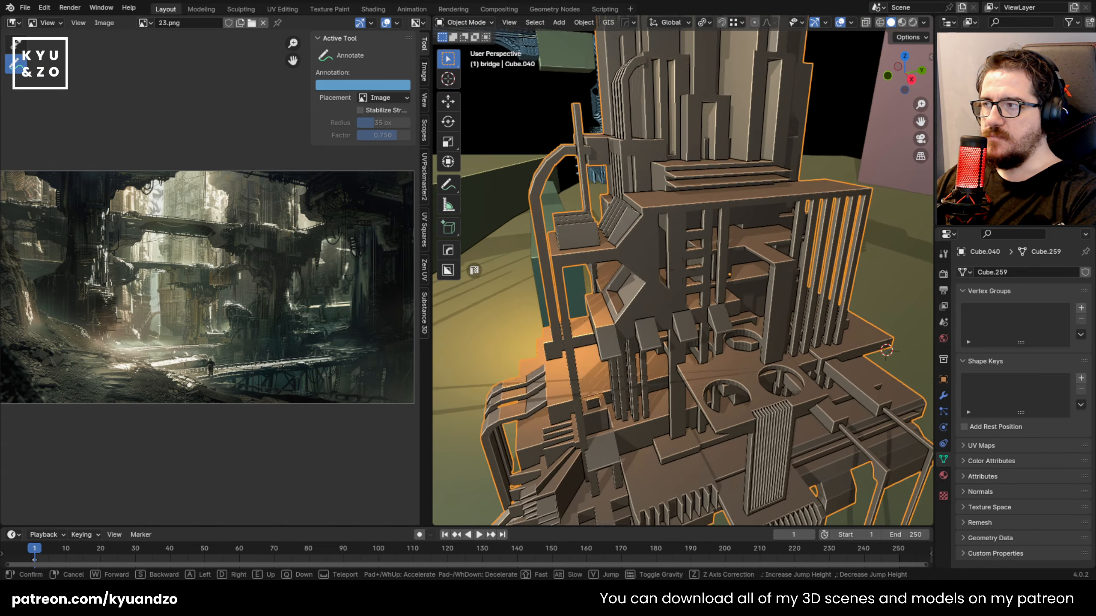
key(s)
click(682, 270)
scroll(298, 327, up, 4)
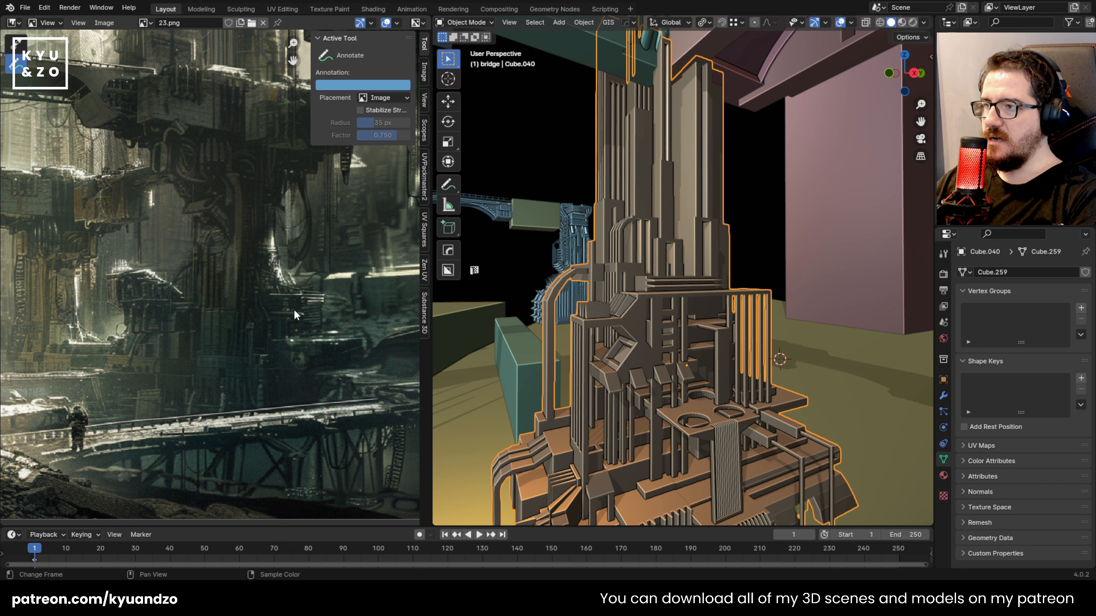
middle_drag(294, 314, 276, 282)
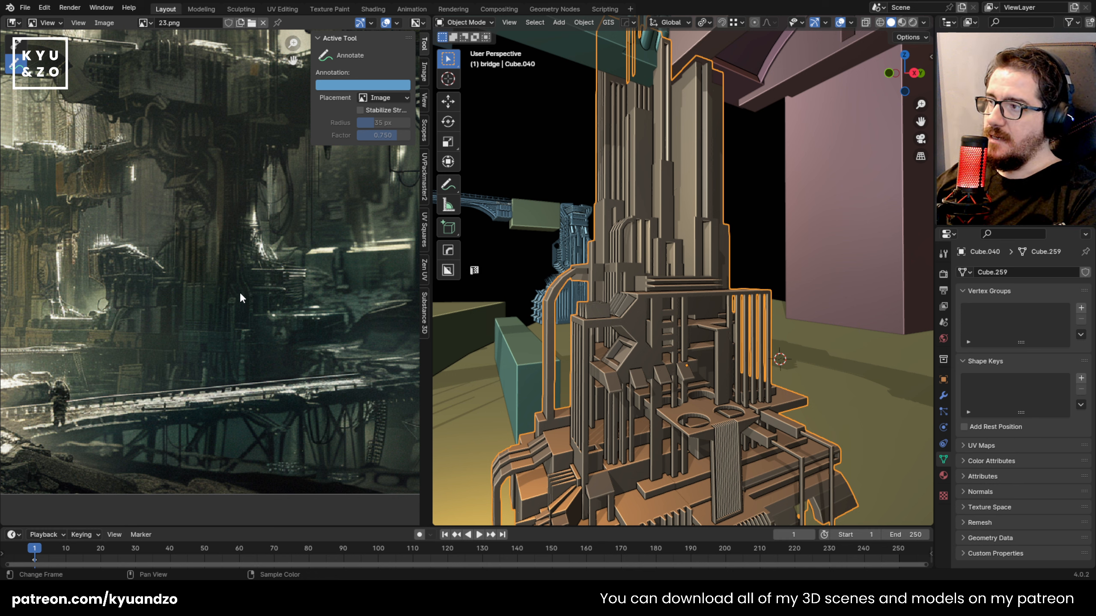
shift+middle_drag(645, 324, 640, 357)
shift+middle_drag(624, 220, 620, 282)
scroll(620, 281, up, 1)
shift+middle_drag(713, 218, 707, 98)
Select spaced groups of faces up the tower's two slim adjacent columns in Edit Mode and extrude them about 0.17 m
key(shift+grave)
key(w)
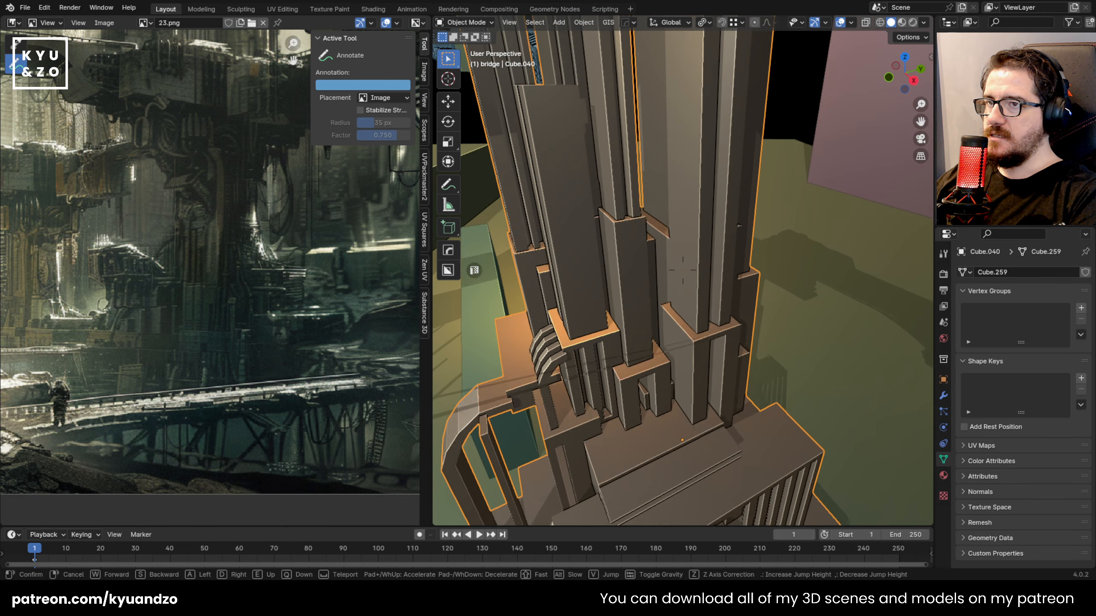
click(687, 201)
key(Tab)
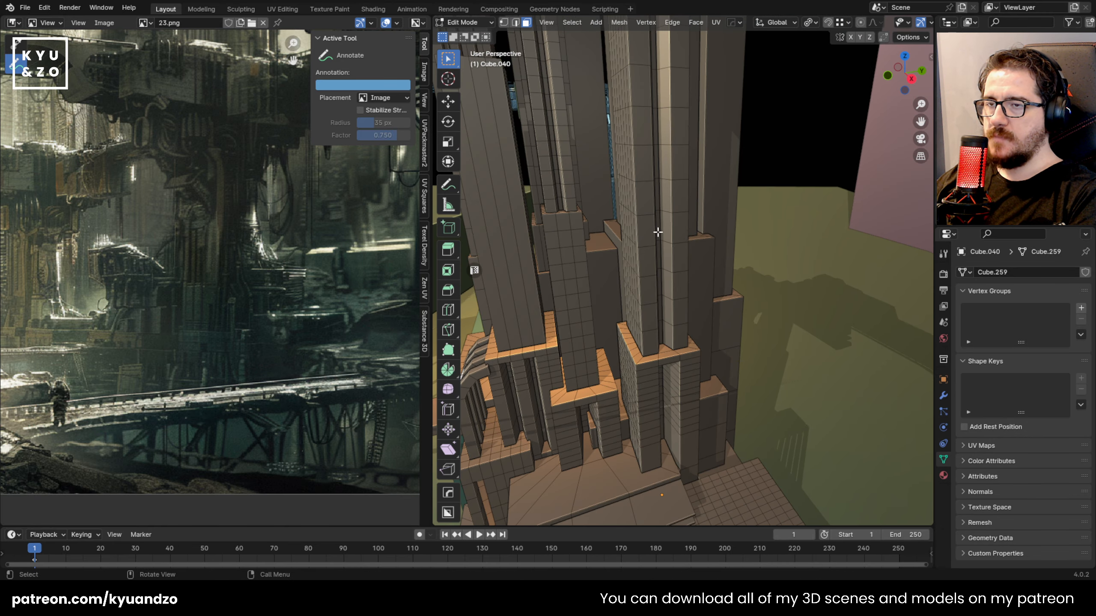
key(Tab)
key(shift+grave)
key(w)
click(645, 254)
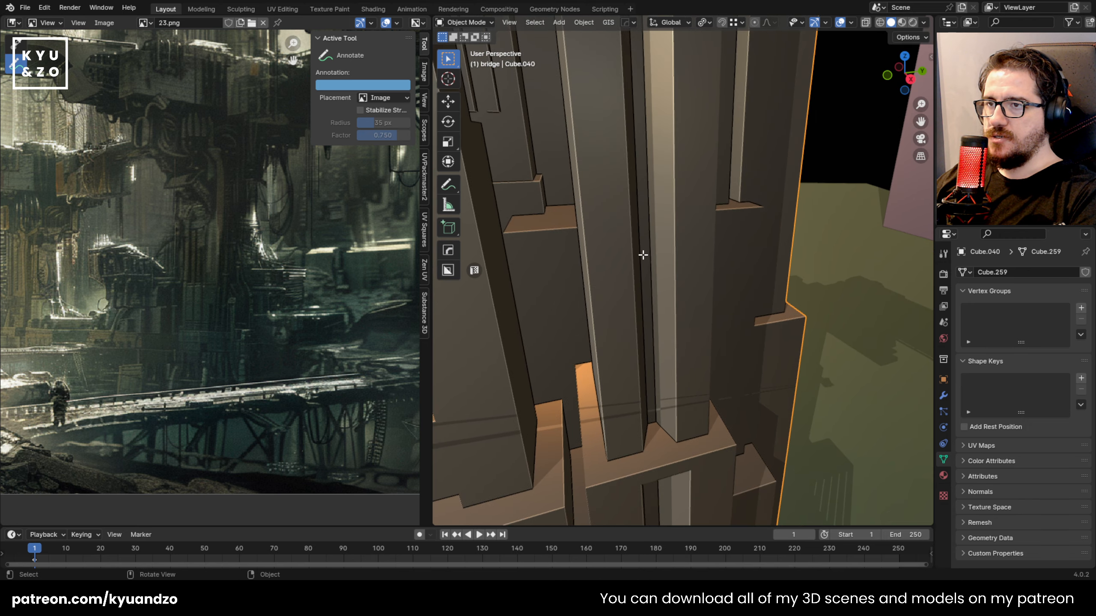
key(Tab)
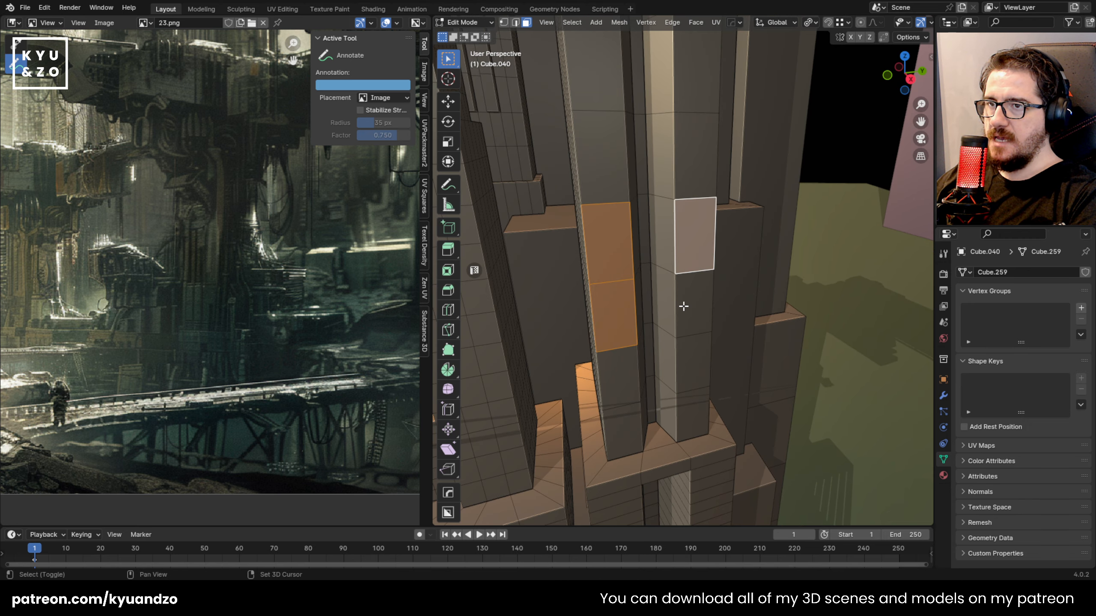
key(s)
click(689, 353)
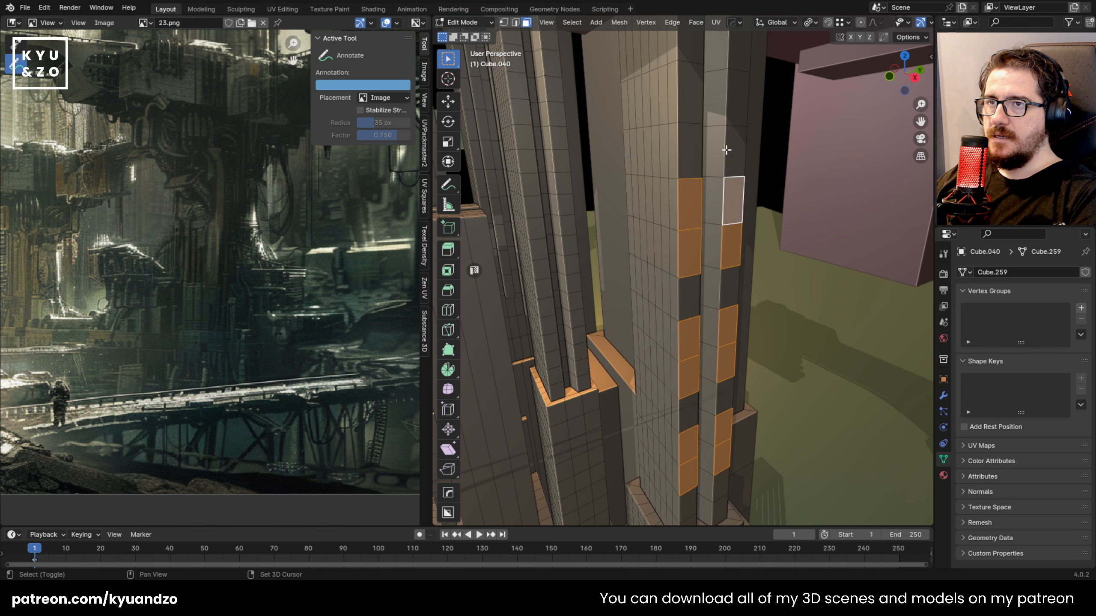
key(shift+grave)
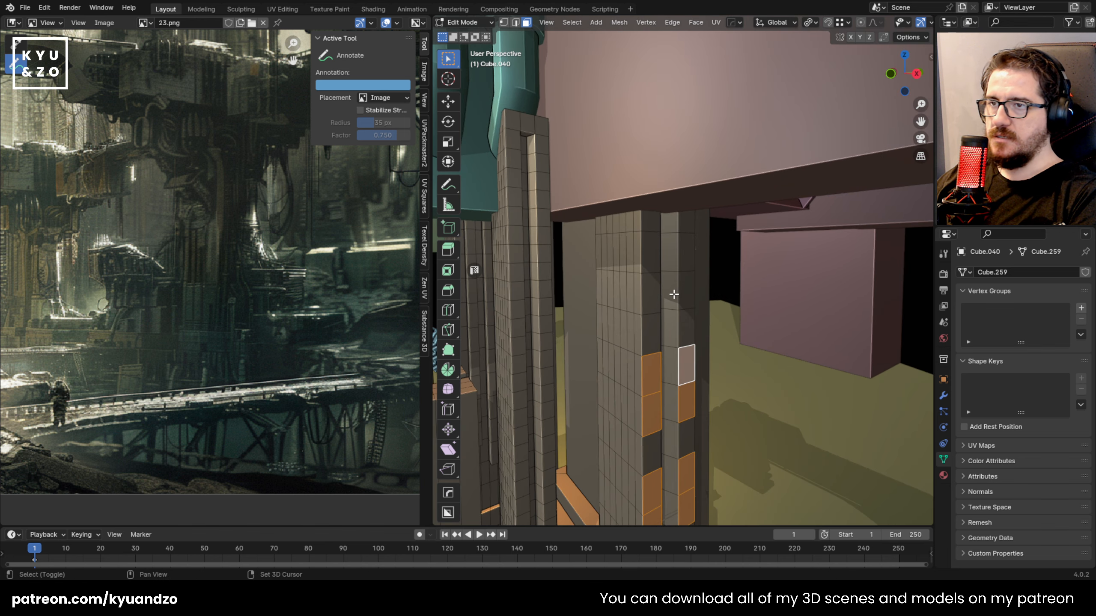
middle_drag(654, 357, 655, 367)
key(e)
click(838, 386)
Scale the extruded column faces to 0.302 along Y and move them about -0.13 m along X
key(s)
key(y)
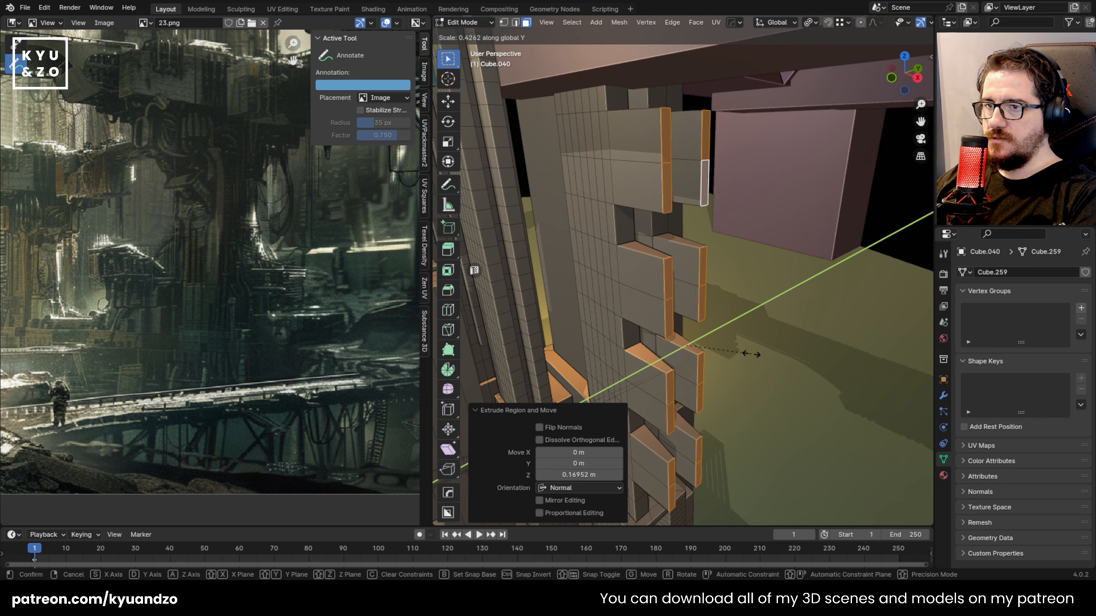
click(768, 370)
key(g)
key(x)
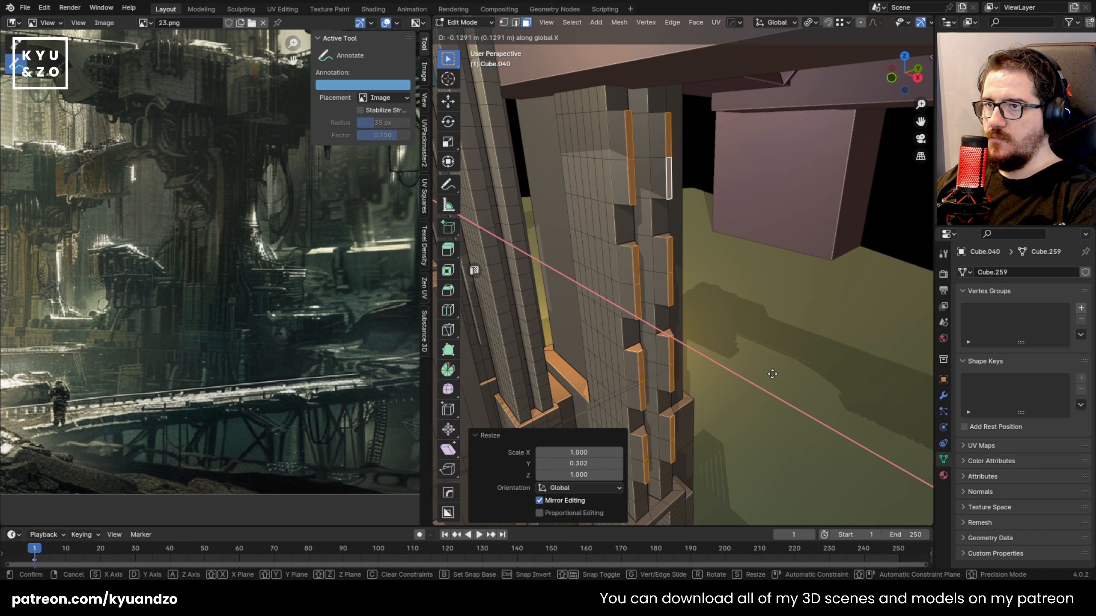
click(772, 374)
key(Tab)
Reopen the tower mesh and scale the outer faces of the column blocks to 0.543 along Y
key(shift+grave)
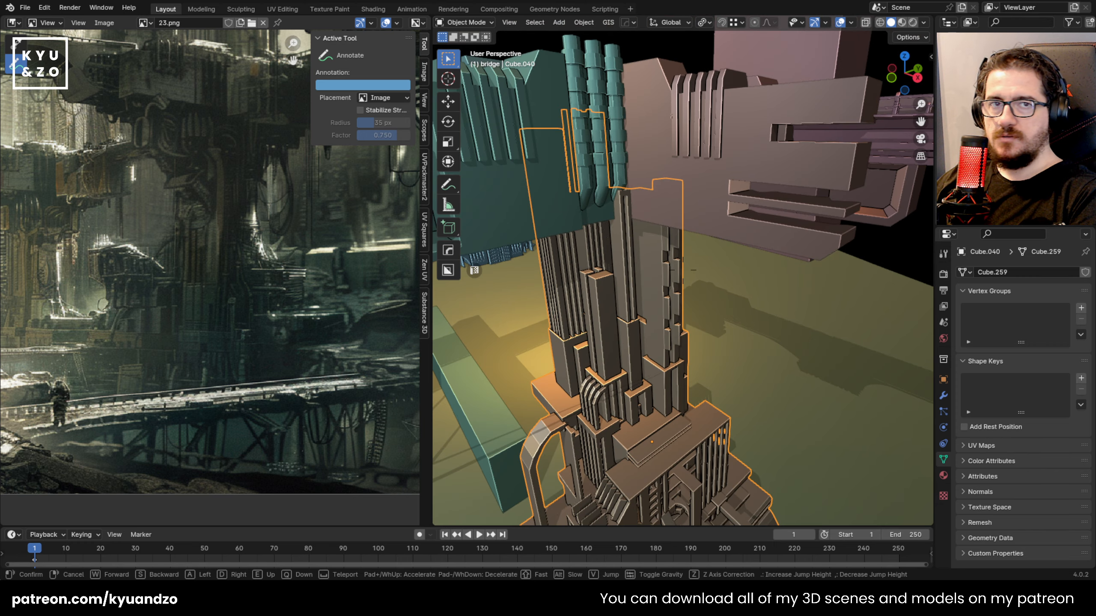
key(w)
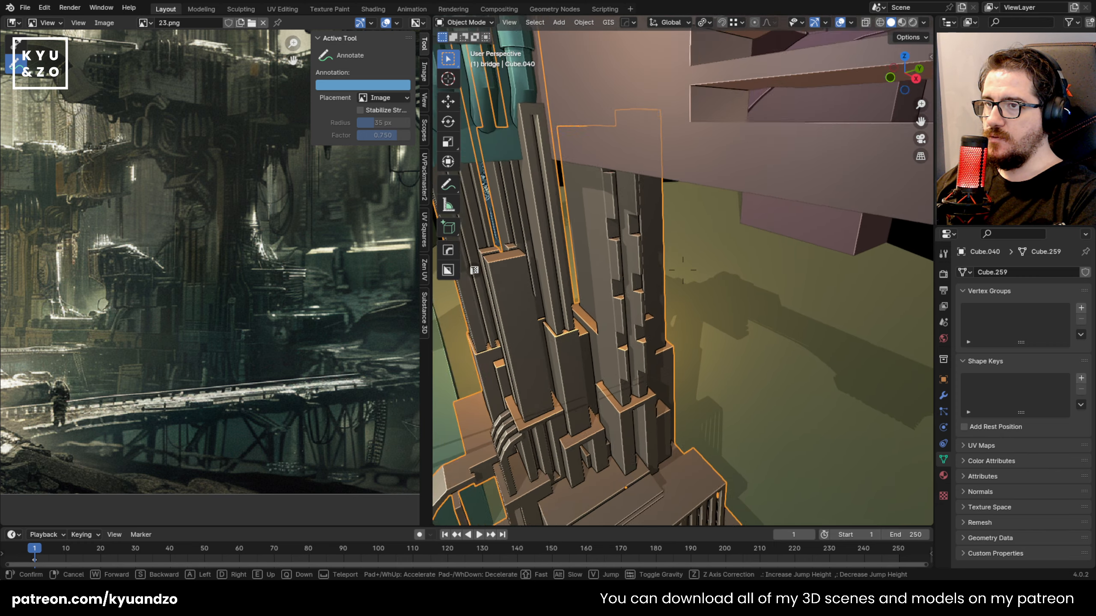
key(s)
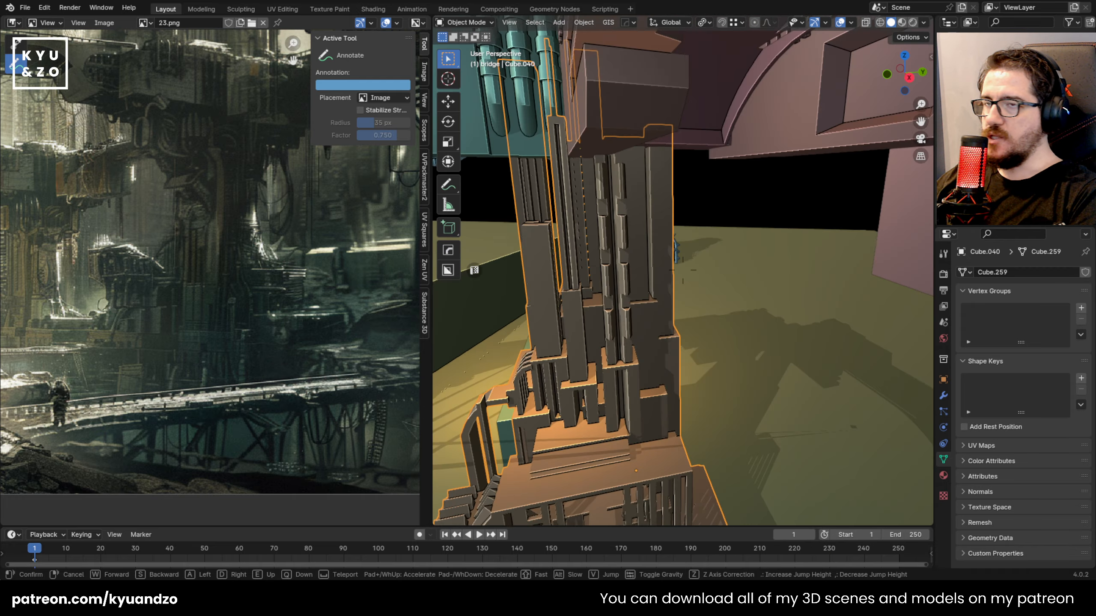
click(703, 284)
key(Tab)
key(shift+grave)
key(w)
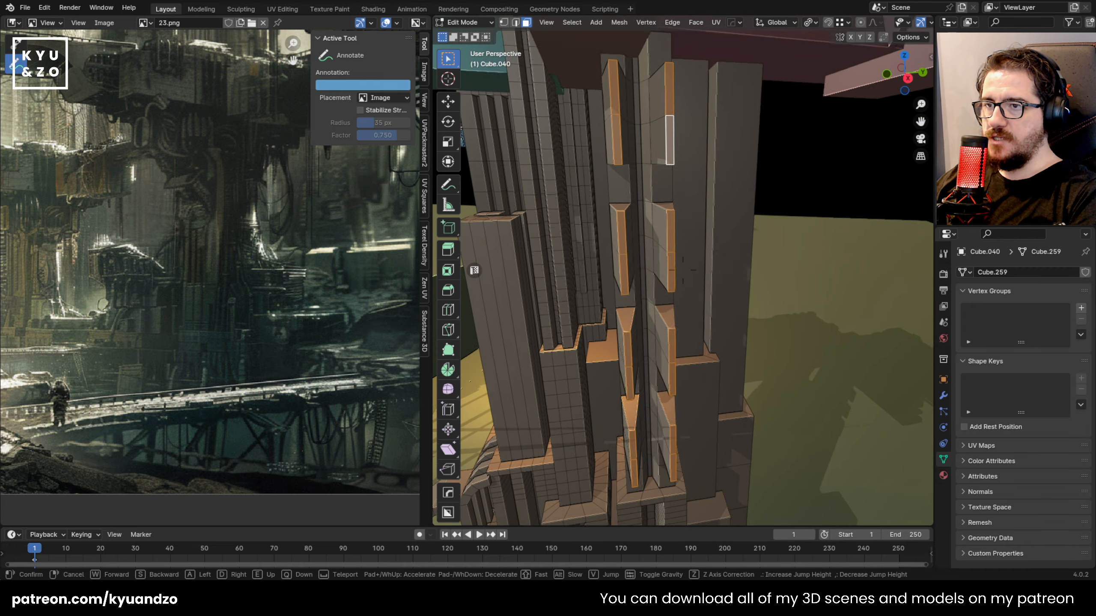
click(690, 201)
key(s)
key(d)
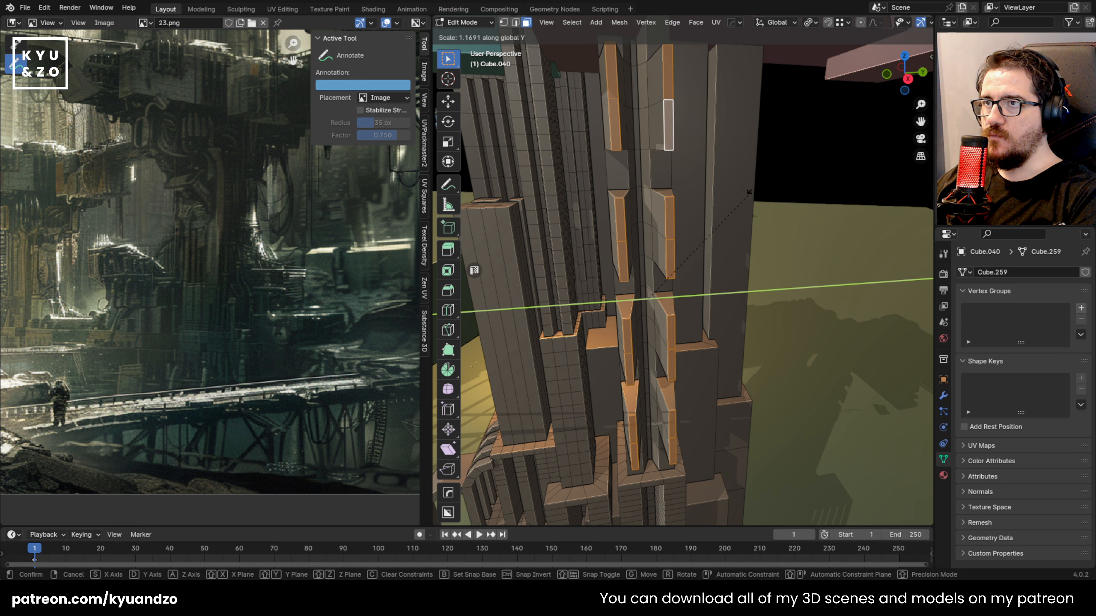
click(690, 245)
Move the outer faces of the column blocks about -0.1 m along local X
middle_drag(691, 270, 742, 274)
key(g)
key(d)
key(s)
key(s)
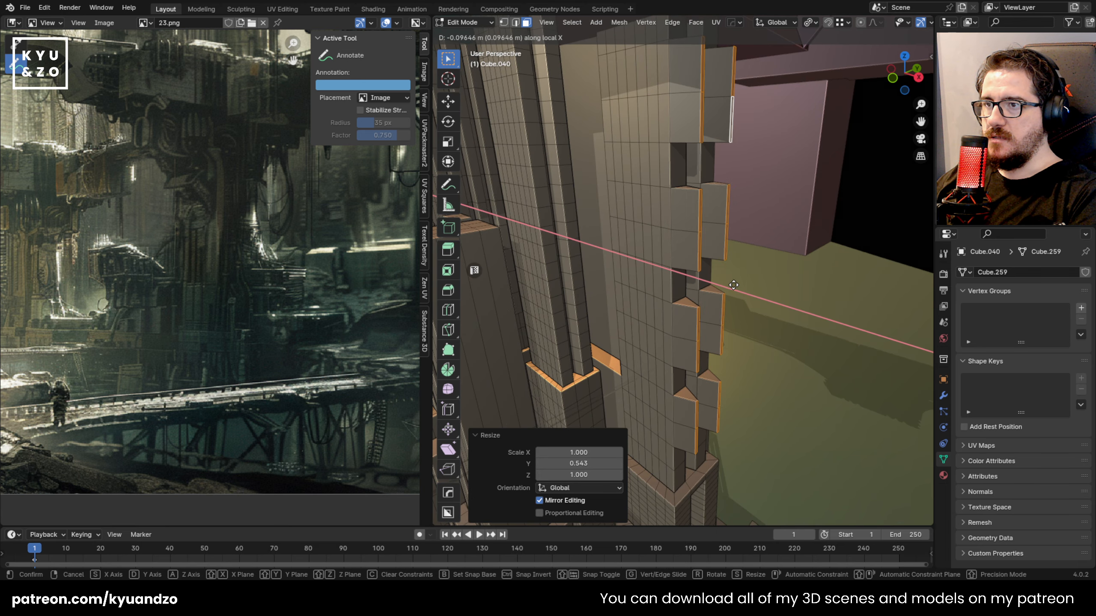
click(733, 285)
key(Tab)
Extrude a tall vertical face strip on the tower's shorter front column about 0.075 m and scale it to 0.185 along Y
key(shift+grave)
key(s)
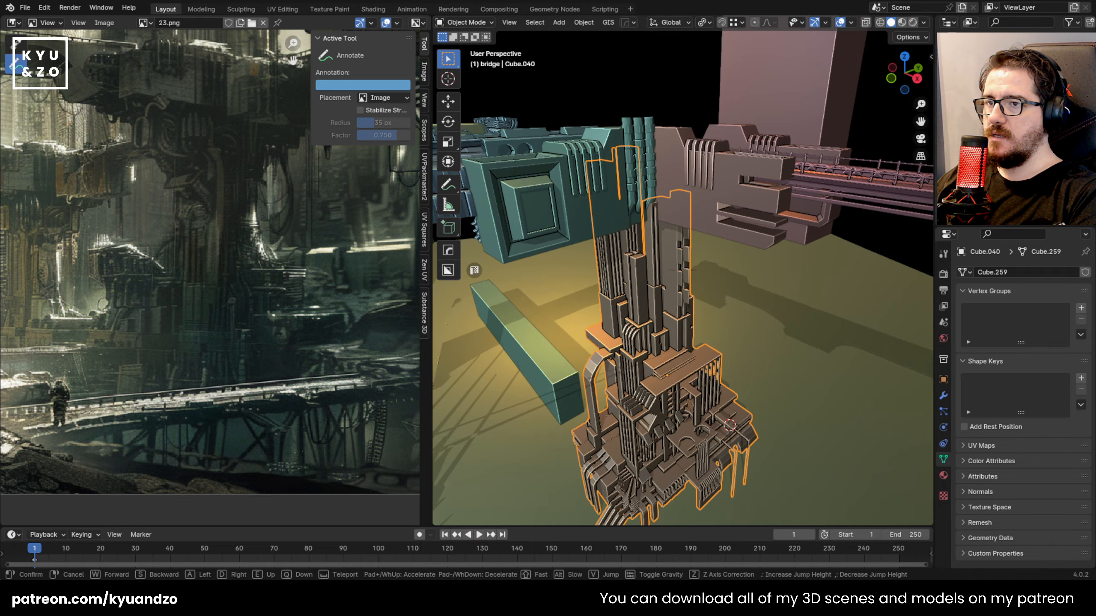
key(w)
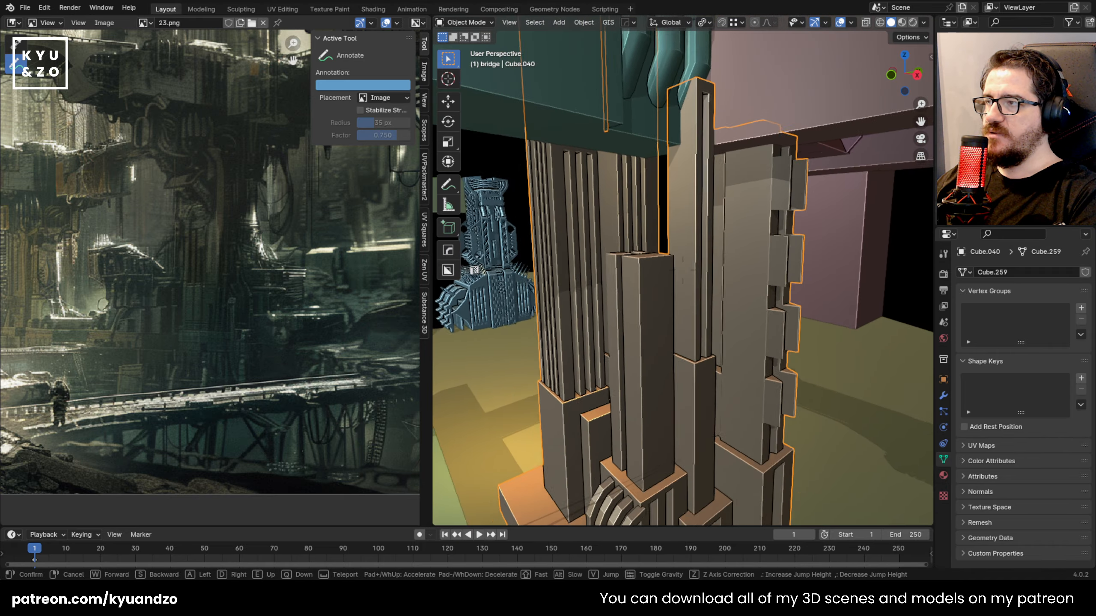
click(640, 275)
key(Tab)
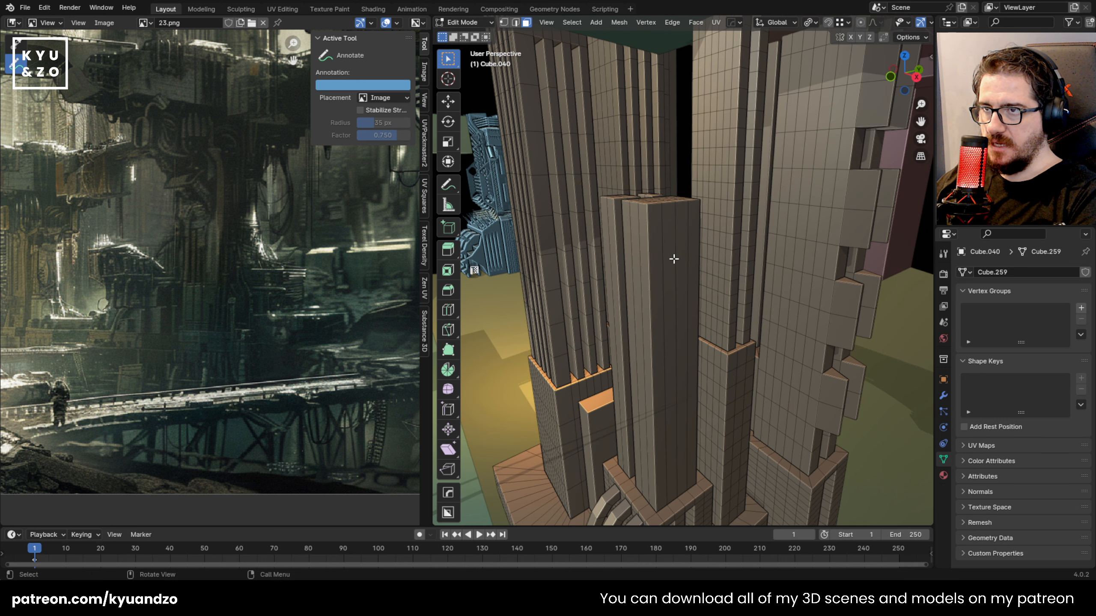
key(e)
click(688, 276)
key(s)
key(y)
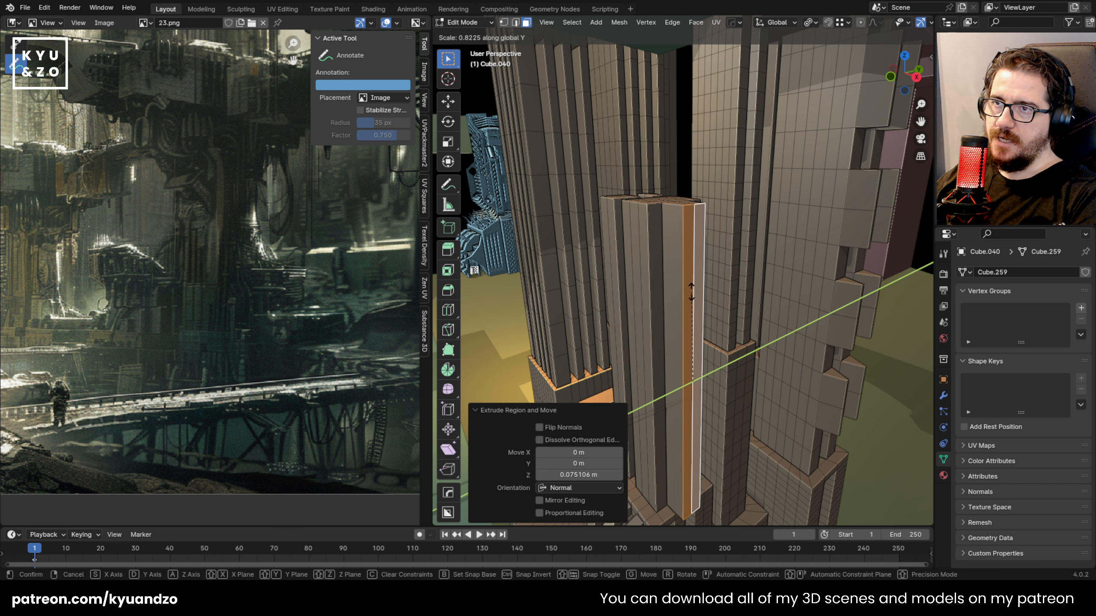
click(694, 362)
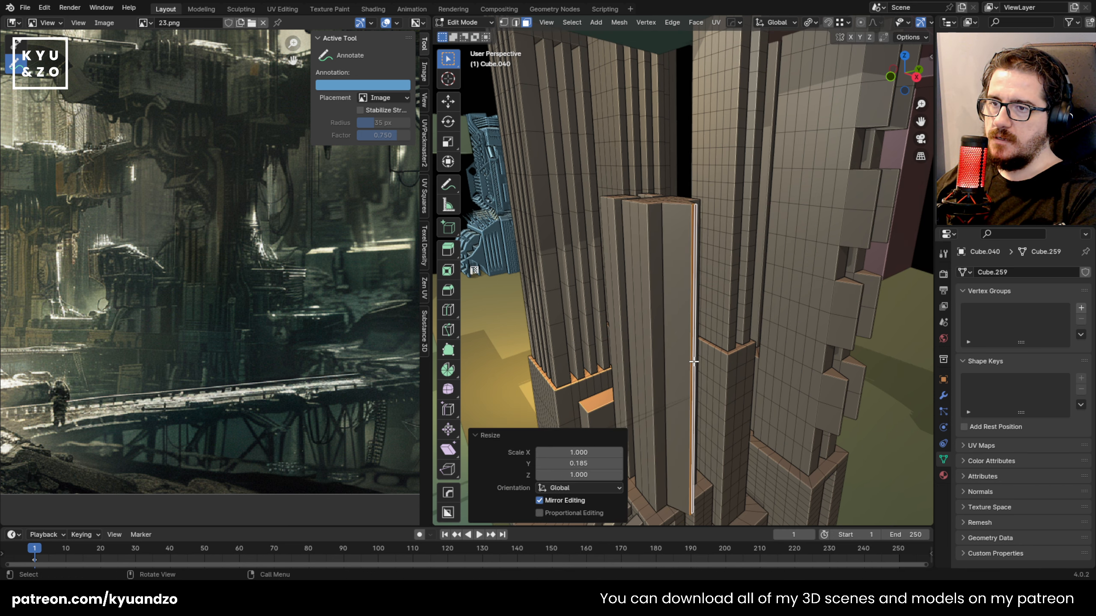
key(Tab)
Fly around the tower to examine its overall silhouette, base details and the plain block beneath the ribbed section
key(shift+grave)
key(s)
key(w)
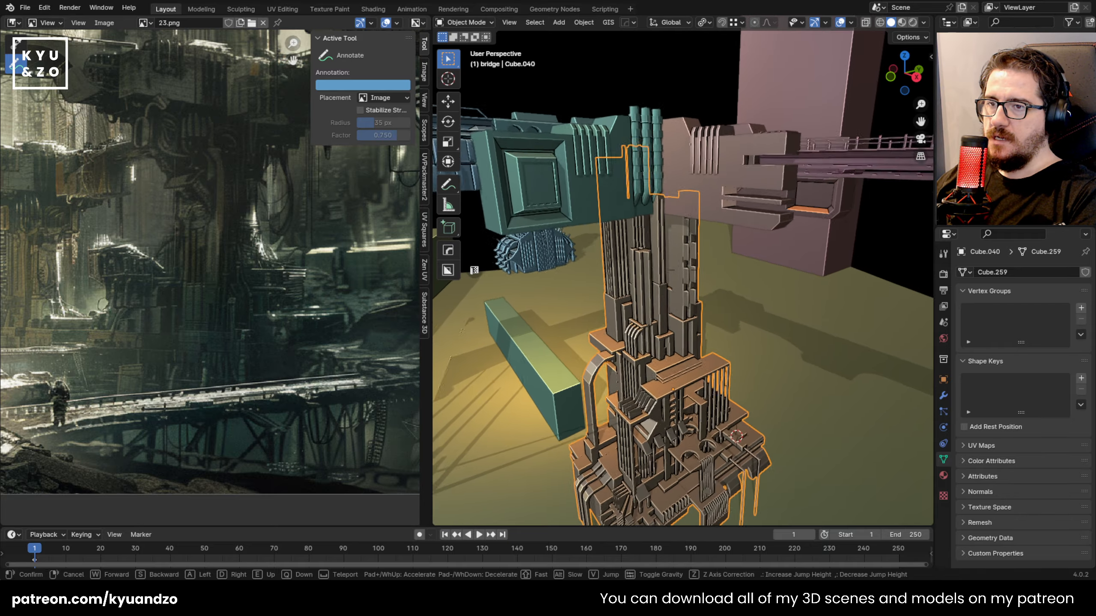
key(s)
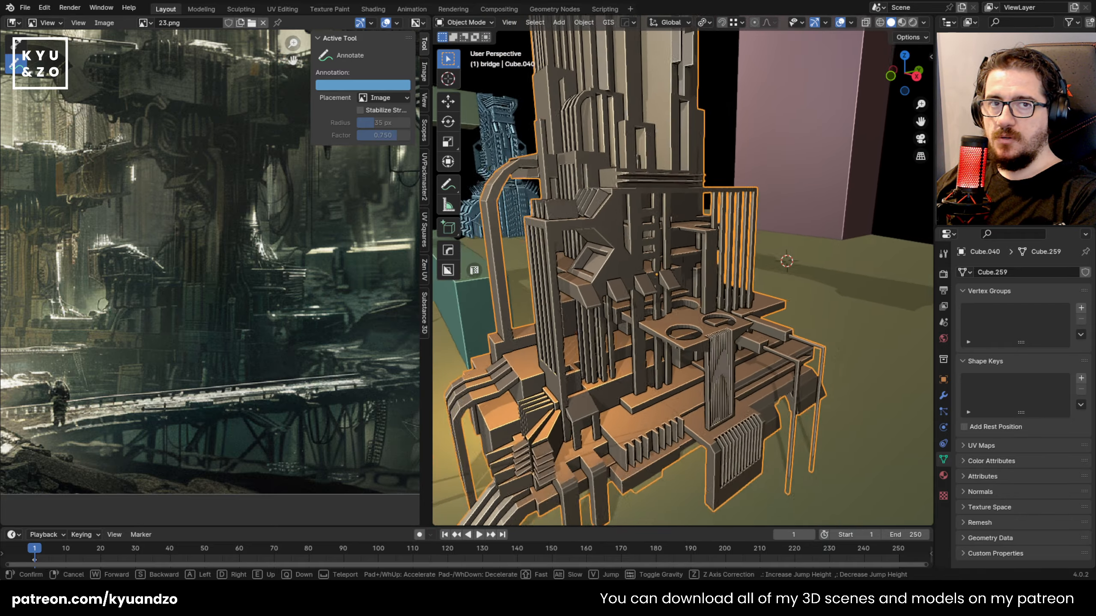
key(w)
key(s)
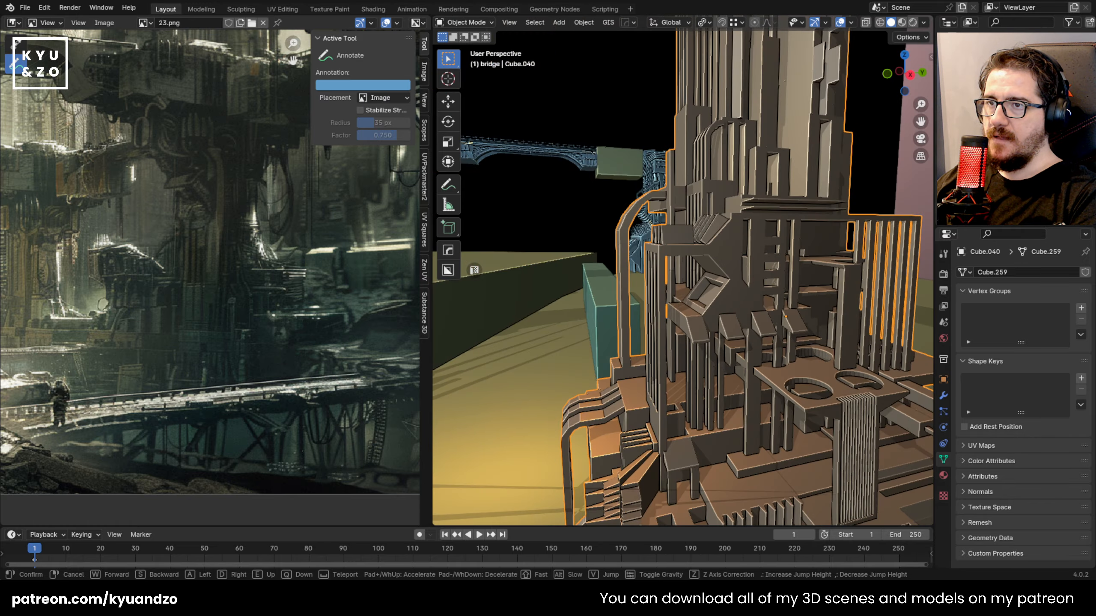
key(e)
key(w)
click(572, 376)
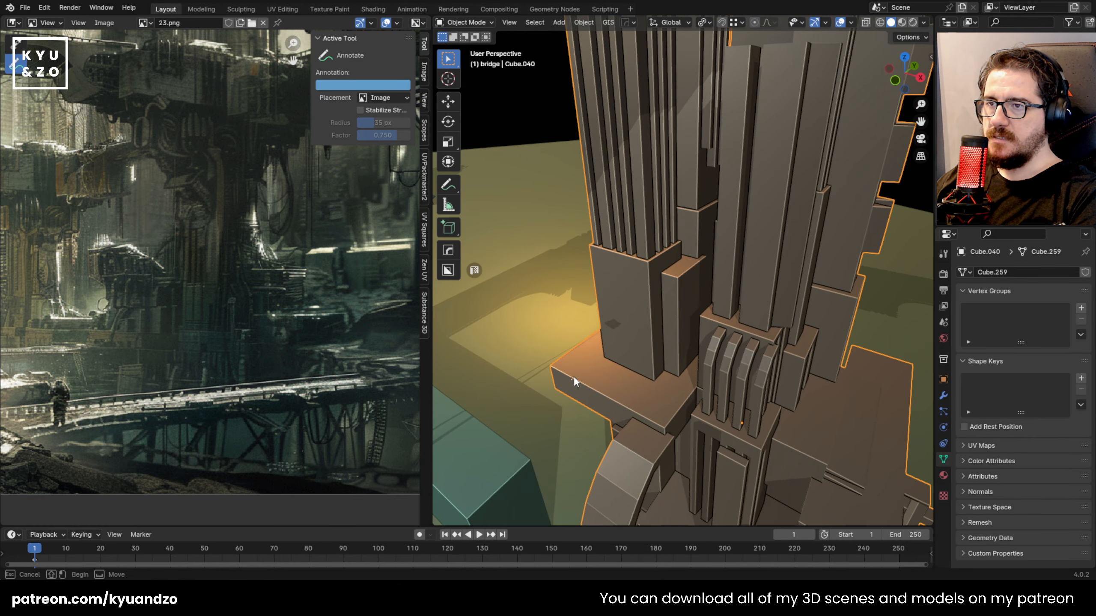
Reopen the tower mesh and select three vertical face strips on the upper part of the front column's plain block
click(574, 331)
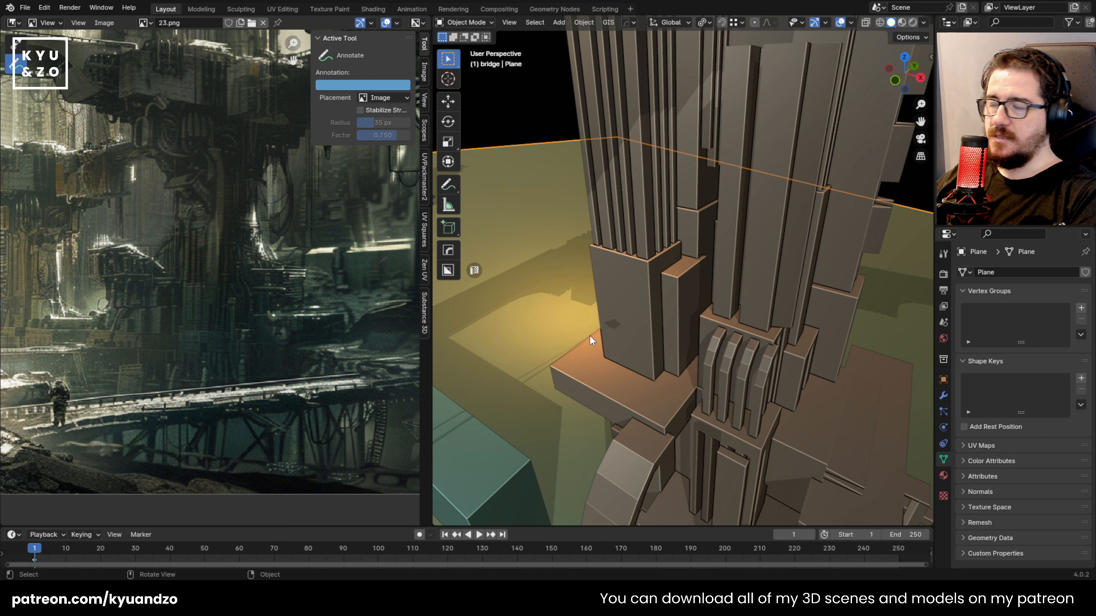
click(608, 285)
key(Tab)
scroll(604, 290, up, 6)
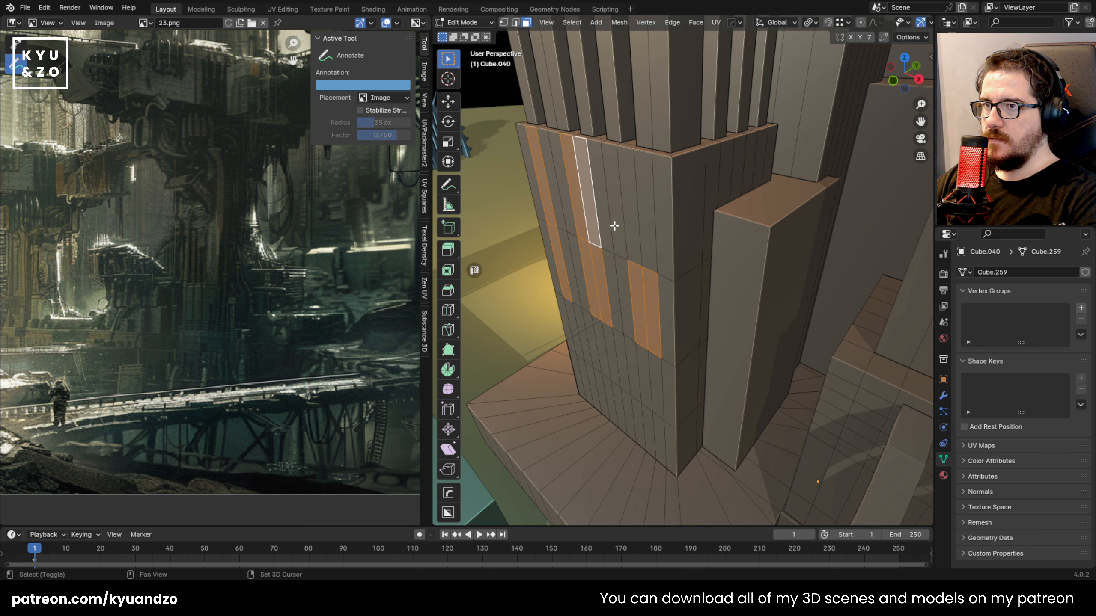
key(shift+grave)
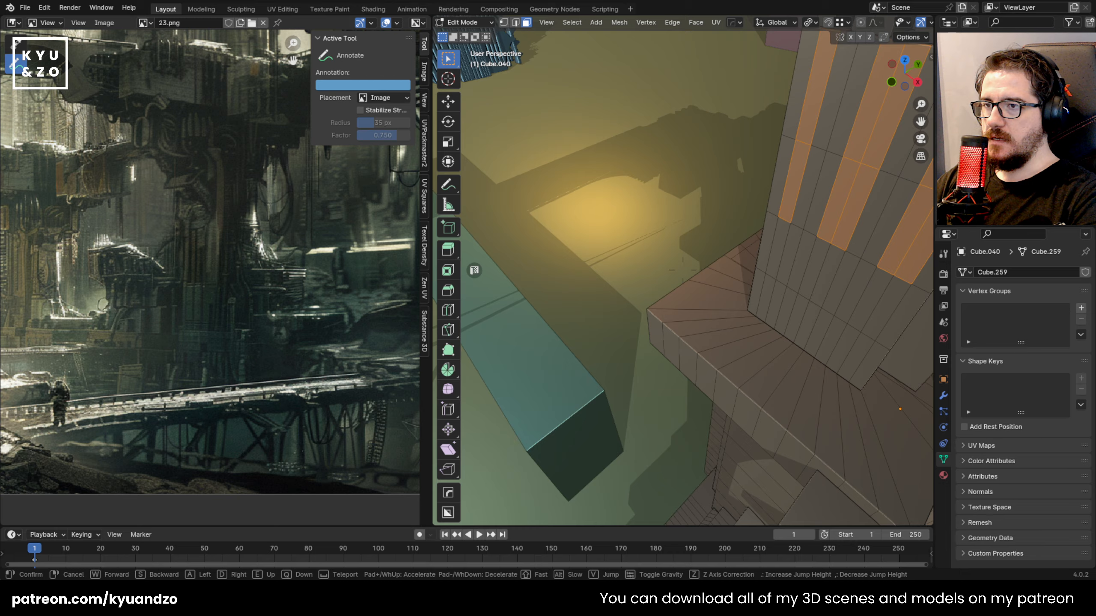
key(w)
click(676, 499)
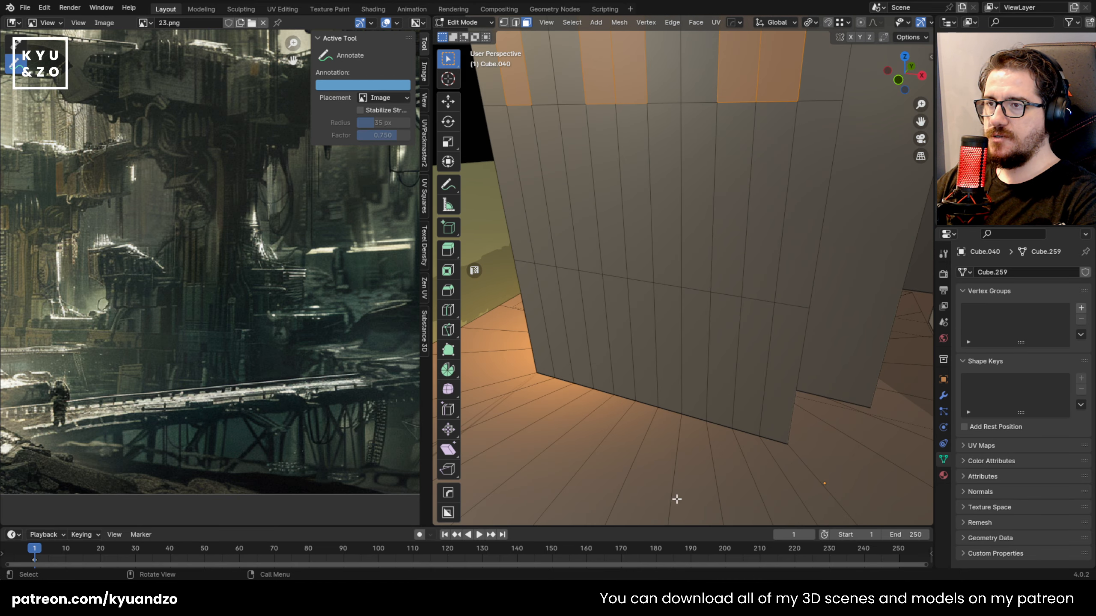
Add matching faces along the block's bottom row to the selection and extrude all the strips about 0.107 m
shift+click(742, 380)
shift+click(704, 384)
shift+click(639, 359)
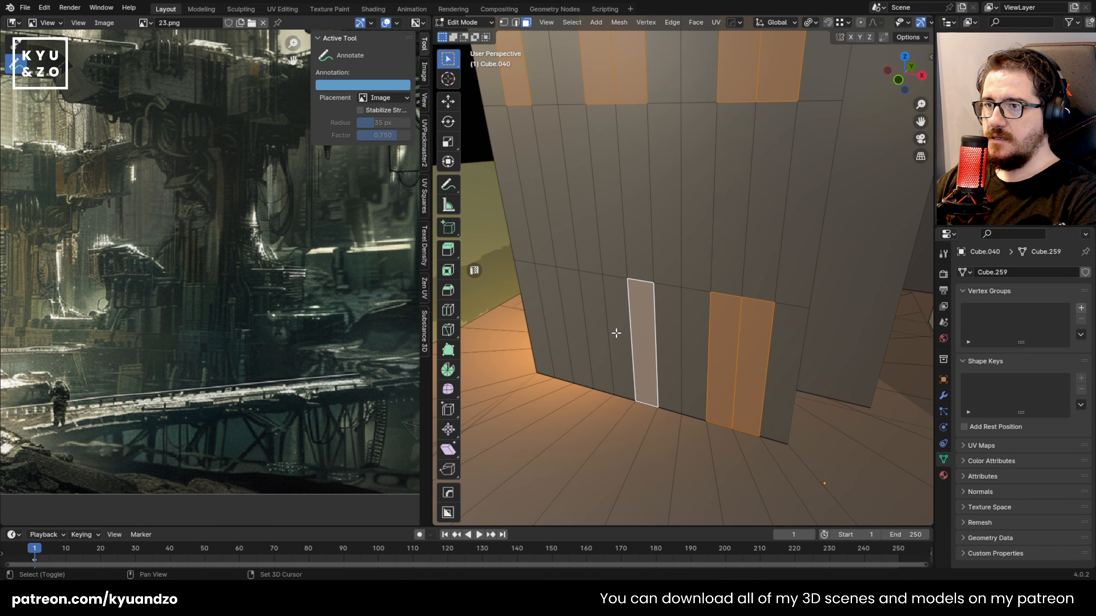
shift+click(553, 320)
key(shift+grave)
key(s)
click(553, 320)
key(e)
click(593, 321)
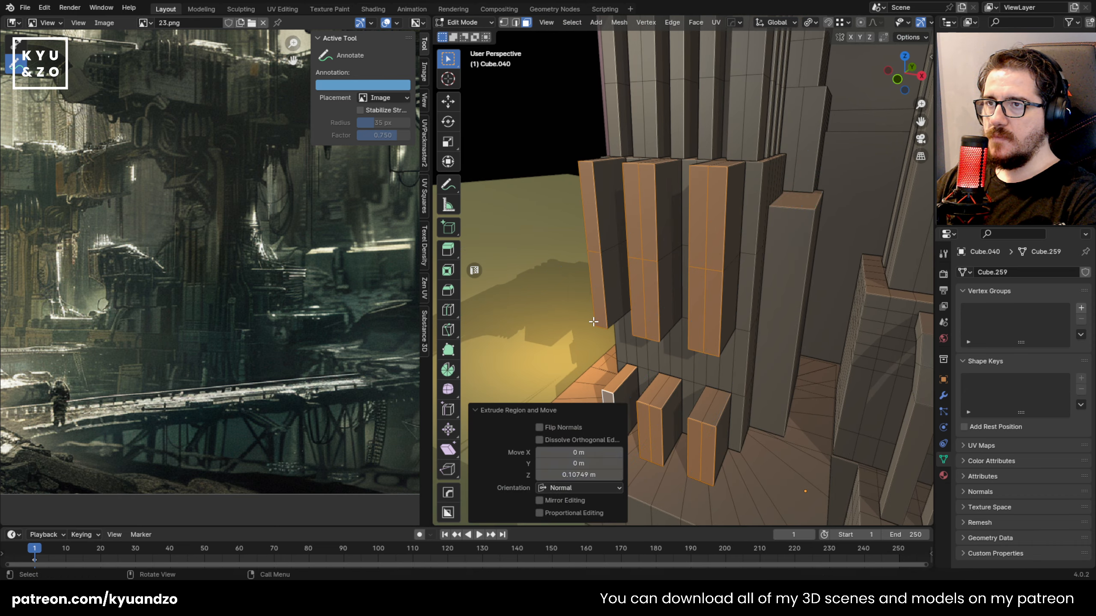
Scale the outer faces of the extruded strips to 0.201 along X to form tapered fins
key(s)
key(y)
key(x)
click(702, 348)
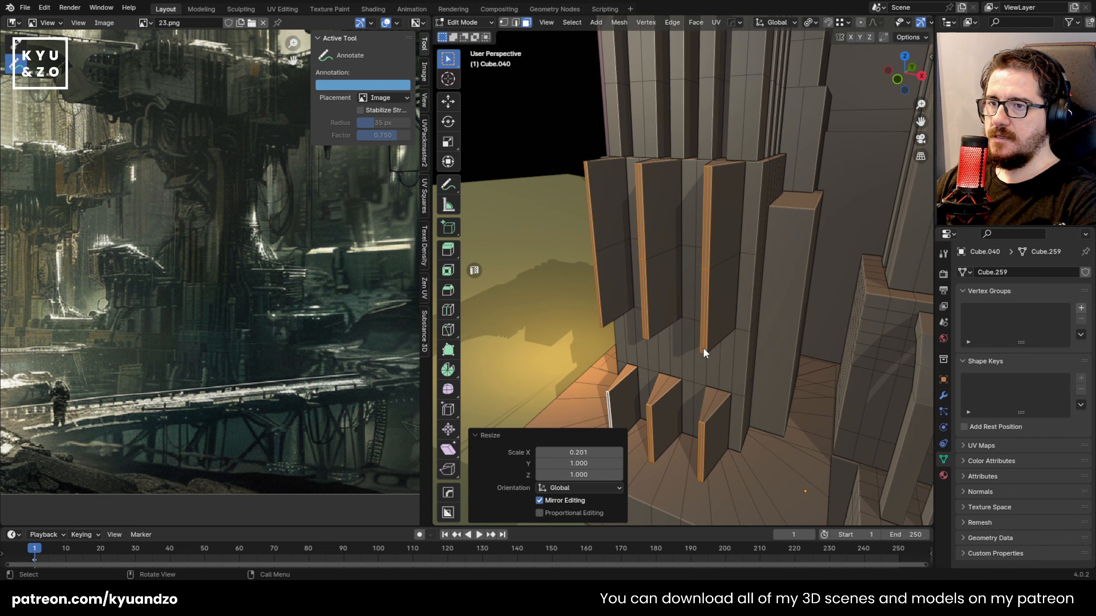
Fly around the tower and close in on its base to examine the platforms, round openings and slender columns
key(Tab)
key(shift+grave)
key(w)
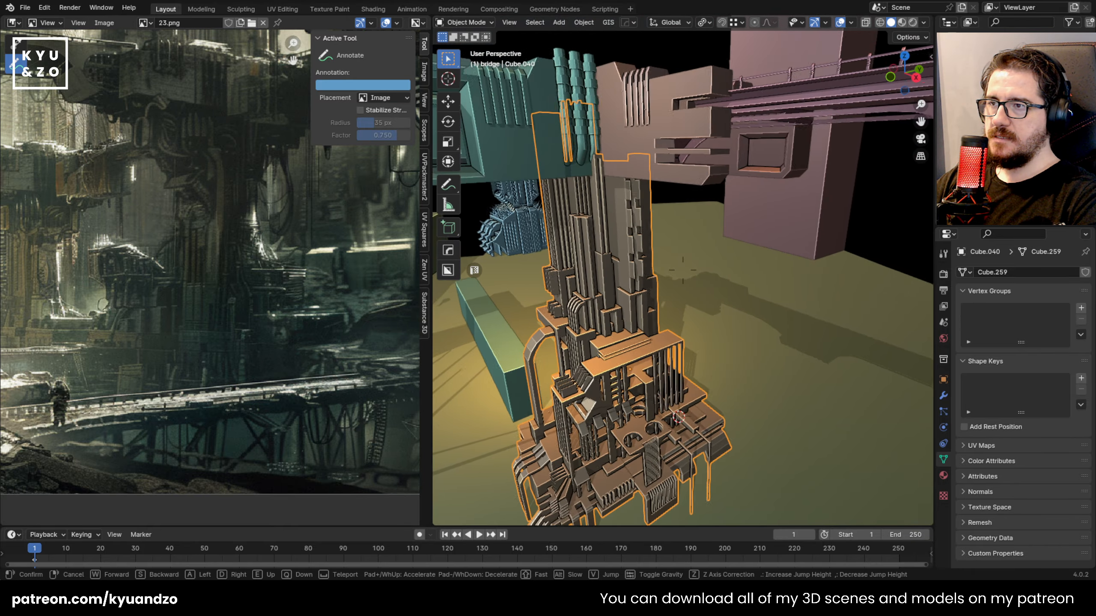
click(599, 482)
key(Tab)
key(Tab)
key(shift+grave)
key(w)
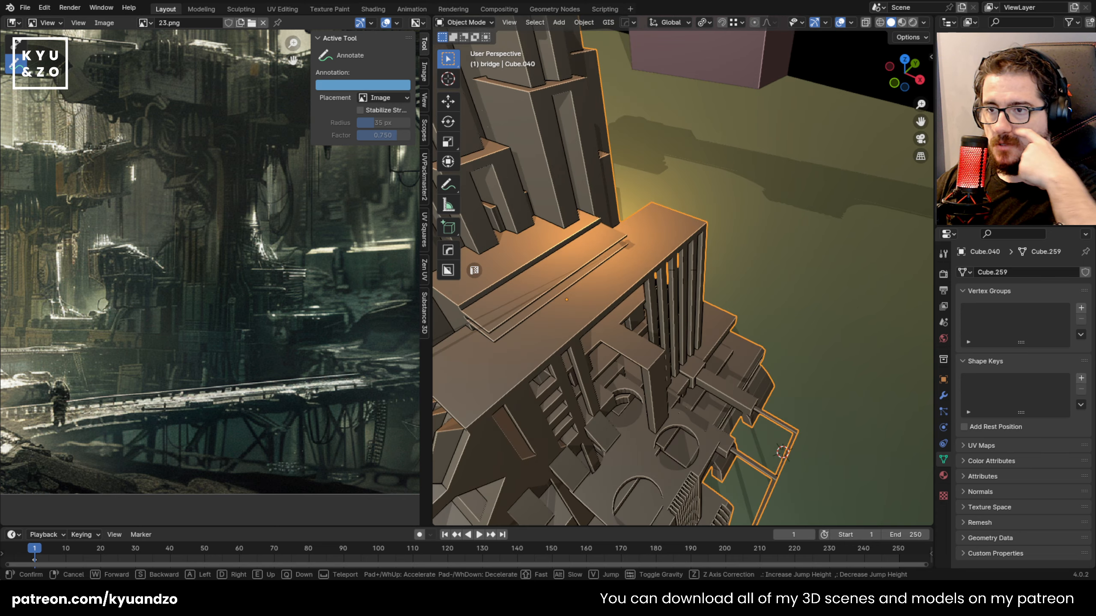
key(s)
key(w)
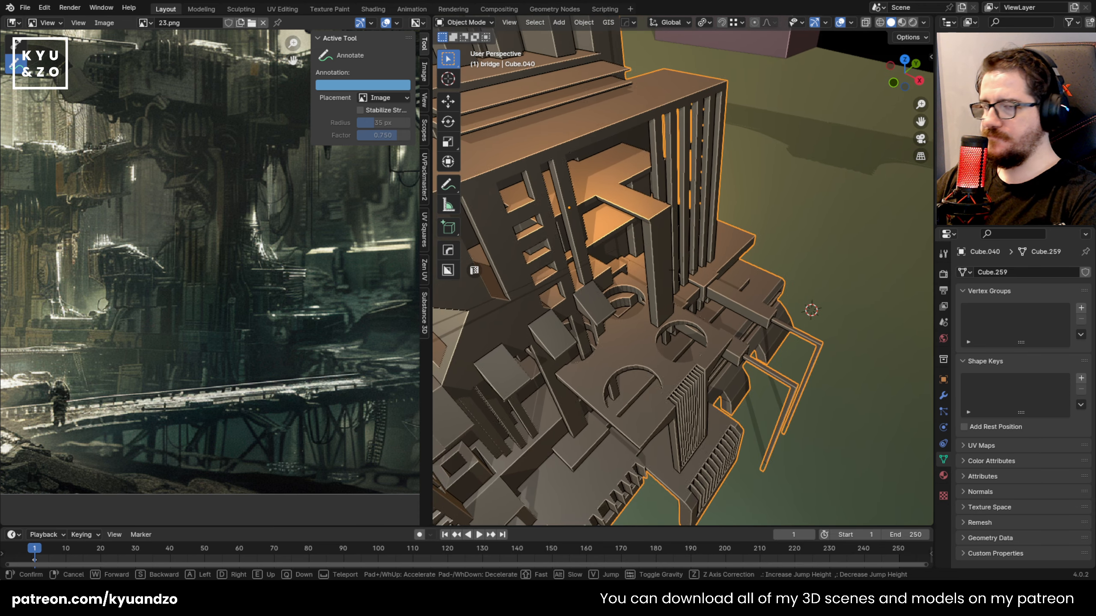
key(w)
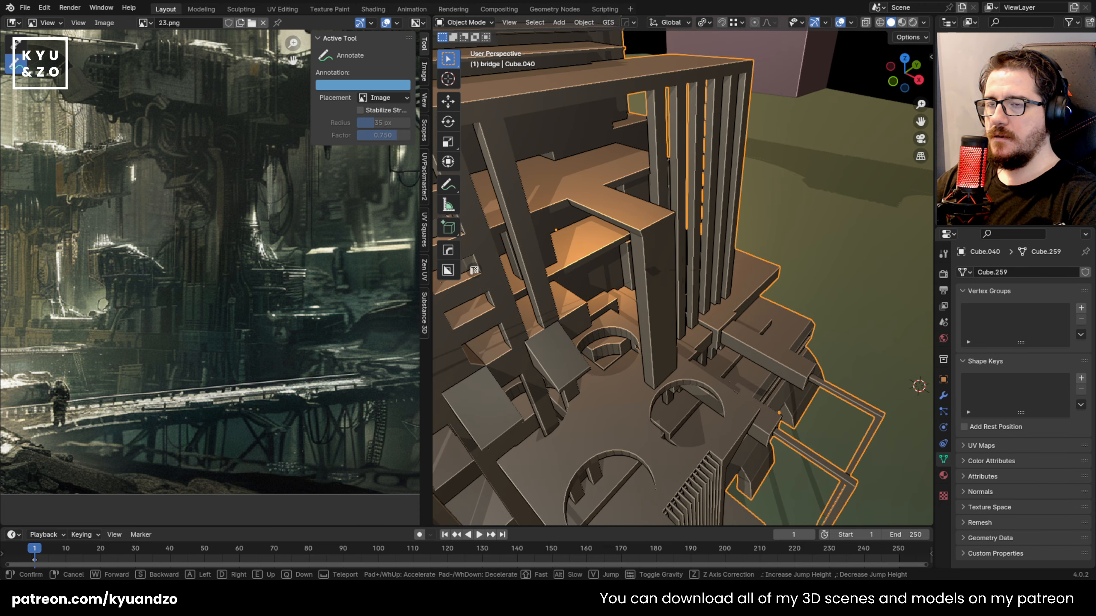
key(Tab)
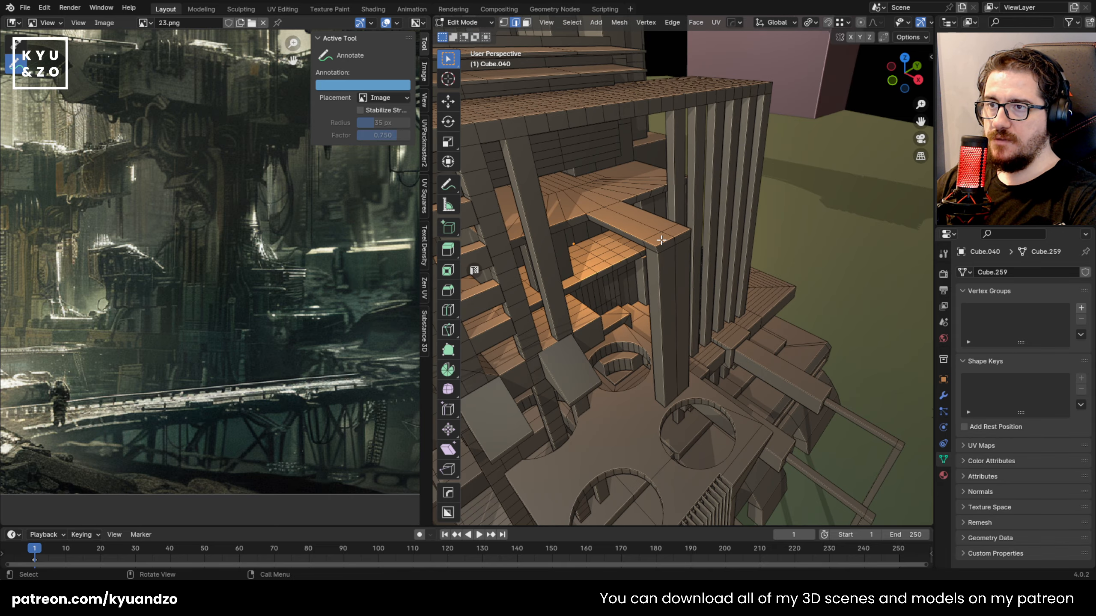
Fly above the tower to examine how its upper columns meet the two bridge sections
key(shift+grave)
key(s)
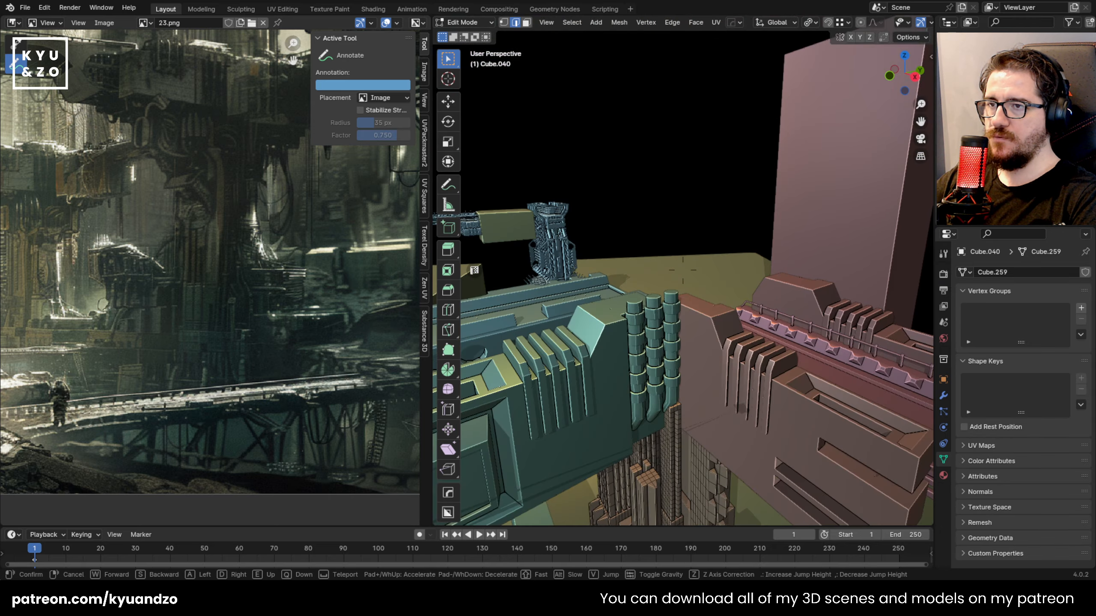
key(w)
click(676, 269)
key(Tab)
scroll(664, 255, down, 4)
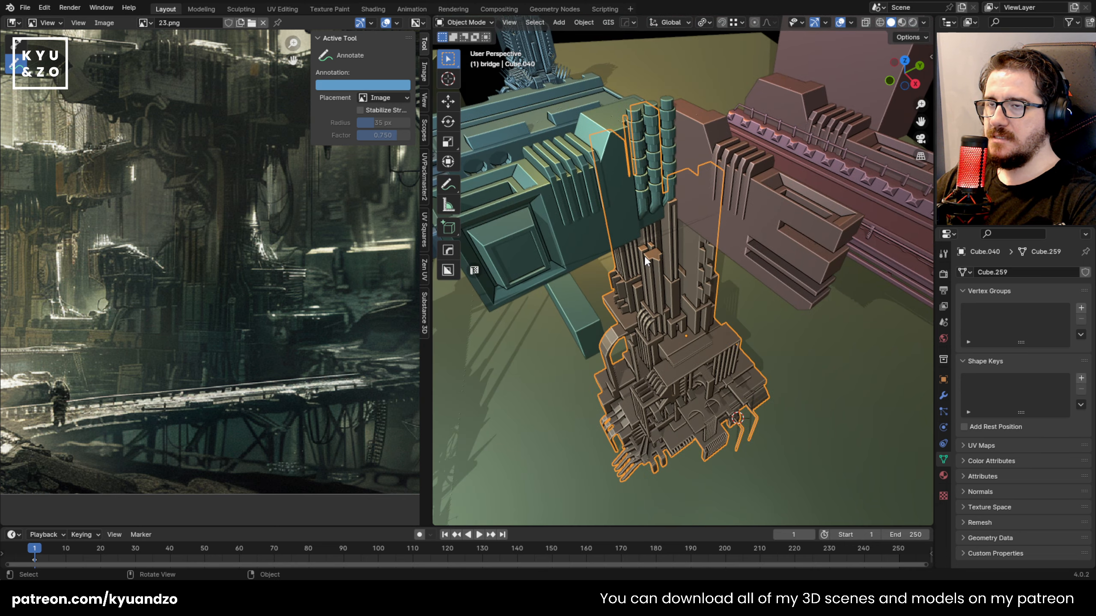
key(shift+grave)
key(w)
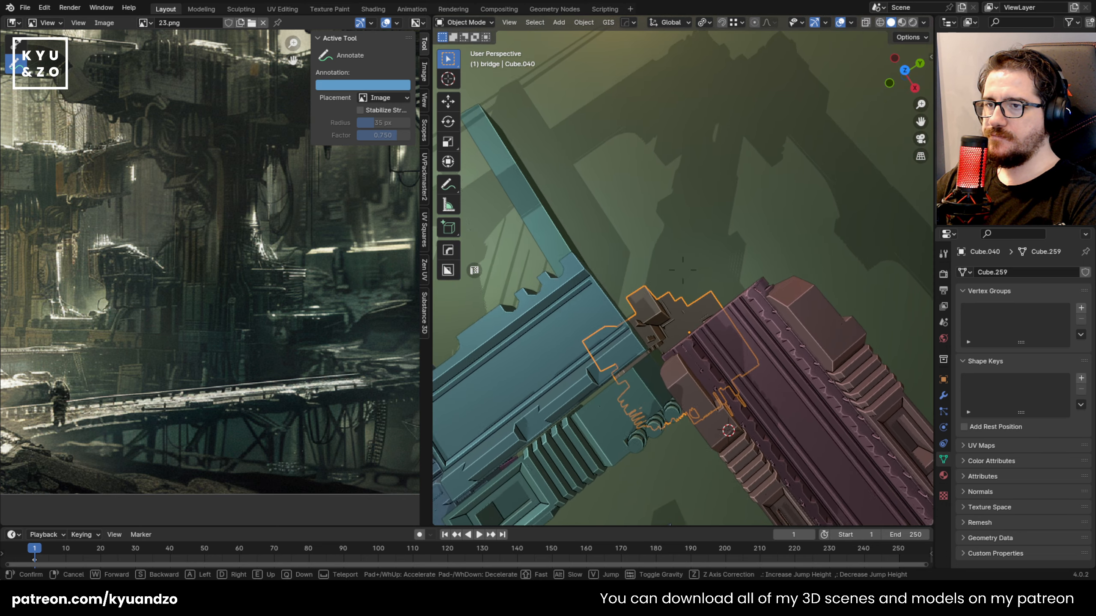
click(651, 298)
Raise the top face of the tall rear column between the bridges about 0.313 m along Z
key(Tab)
key(shift+grave)
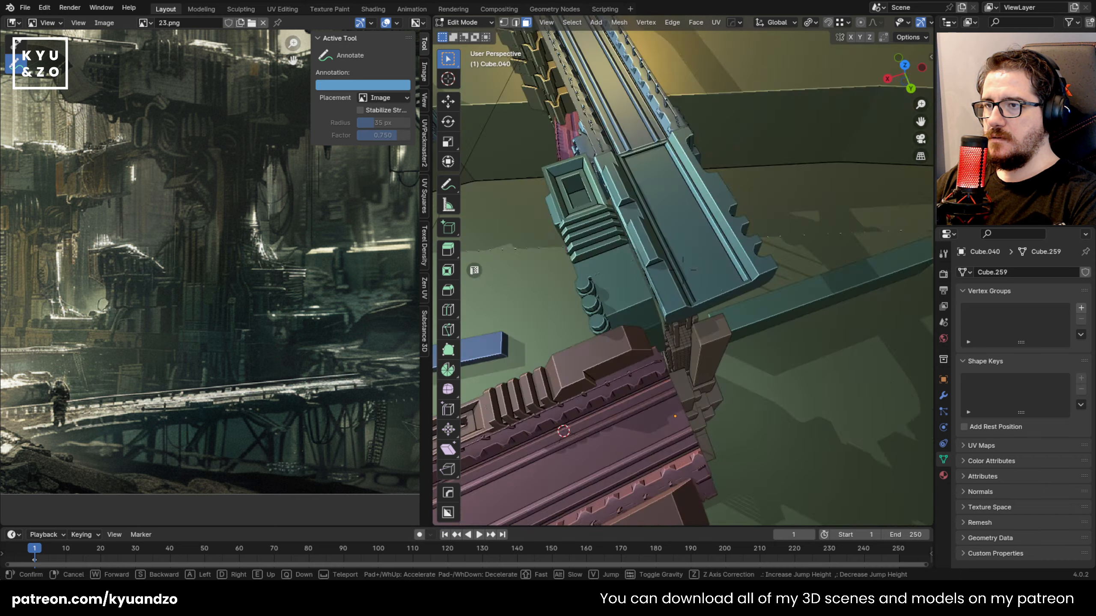
key(s)
click(725, 268)
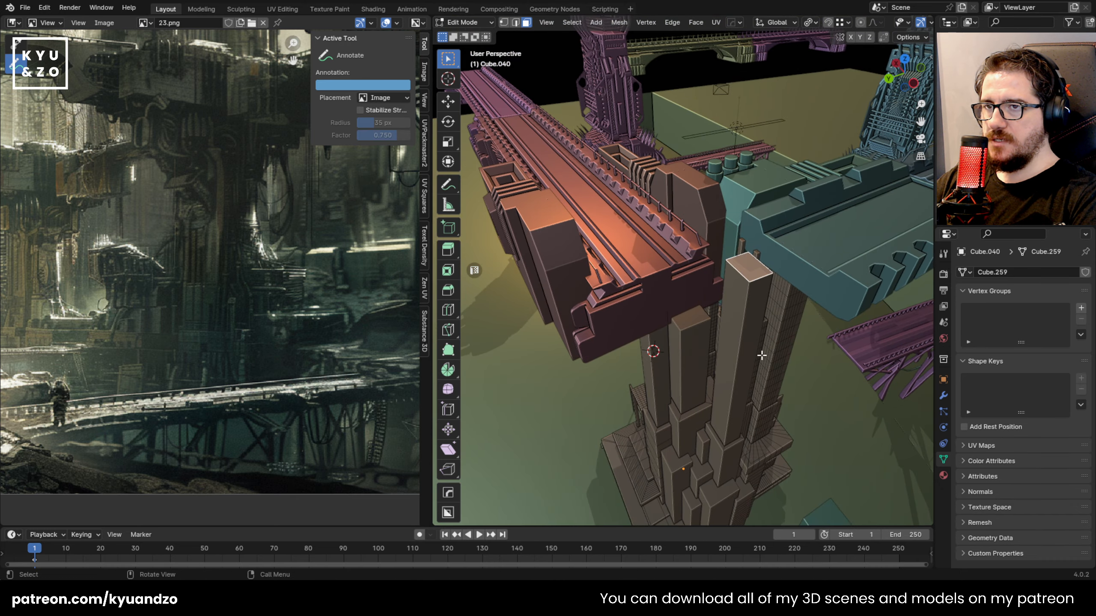
key(g)
key(z)
click(756, 309)
Raise the top face of the neighbouring shorter column beside the red bridge about 0.858 m along Z
key(shift+grave)
key(q)
click(756, 309)
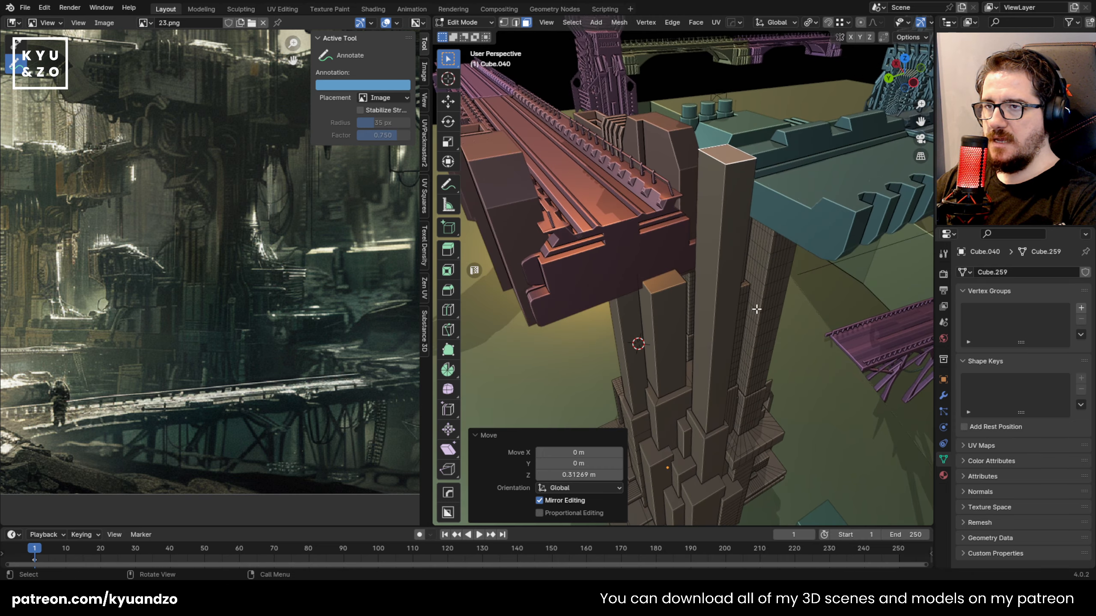
click(654, 285)
key(g)
key(z)
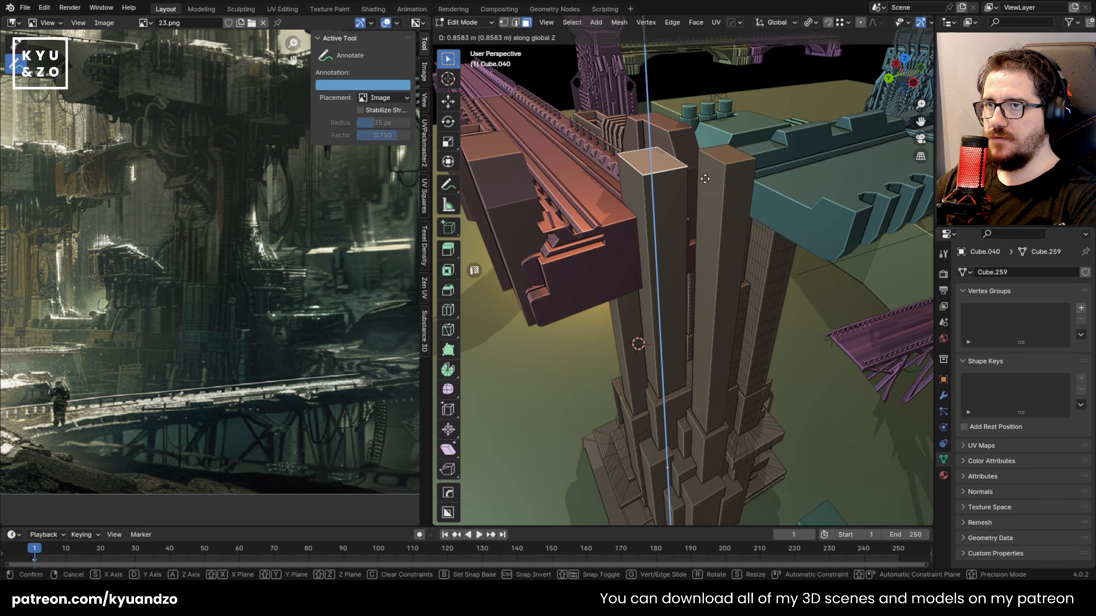
click(705, 178)
Add one loop cut near the top of the raised column beside the red bridge, slid to a factor of -0.710
key(shift+grave)
key(q)
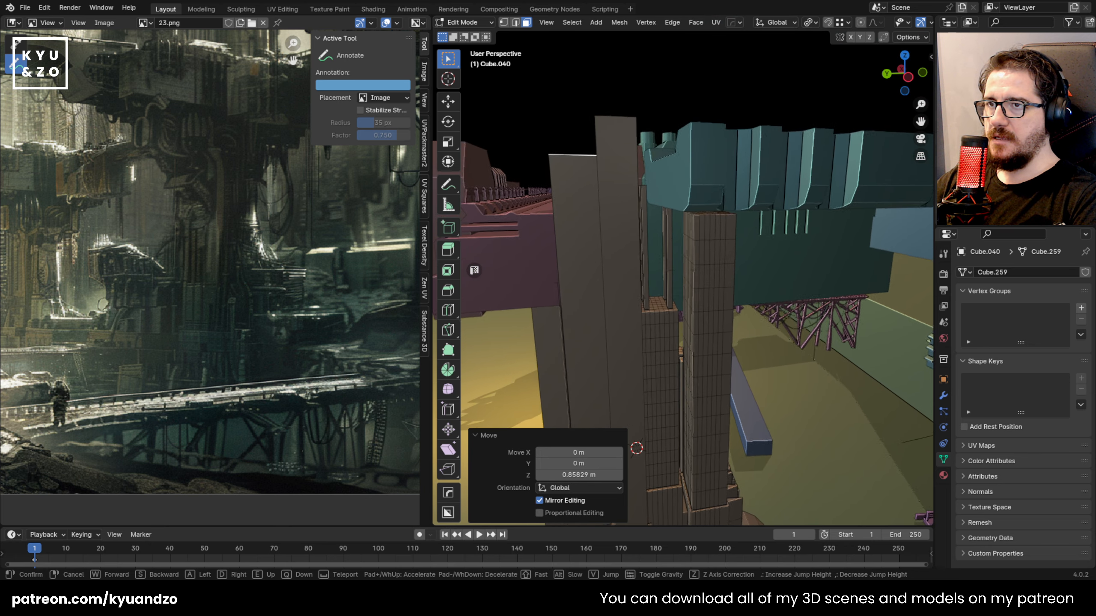
key(s)
key(a)
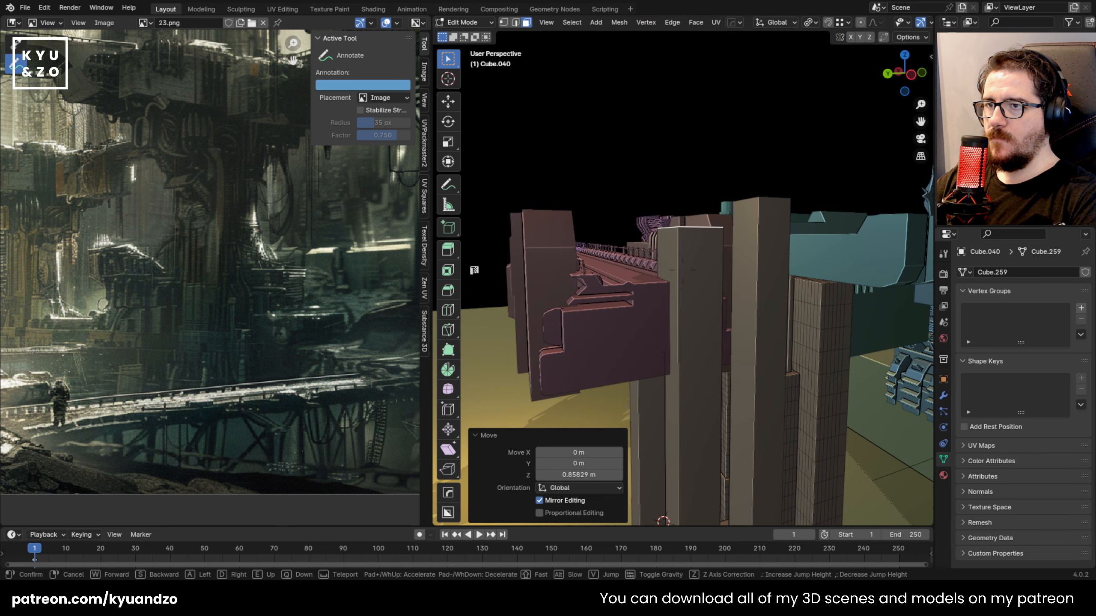
key(e)
click(705, 183)
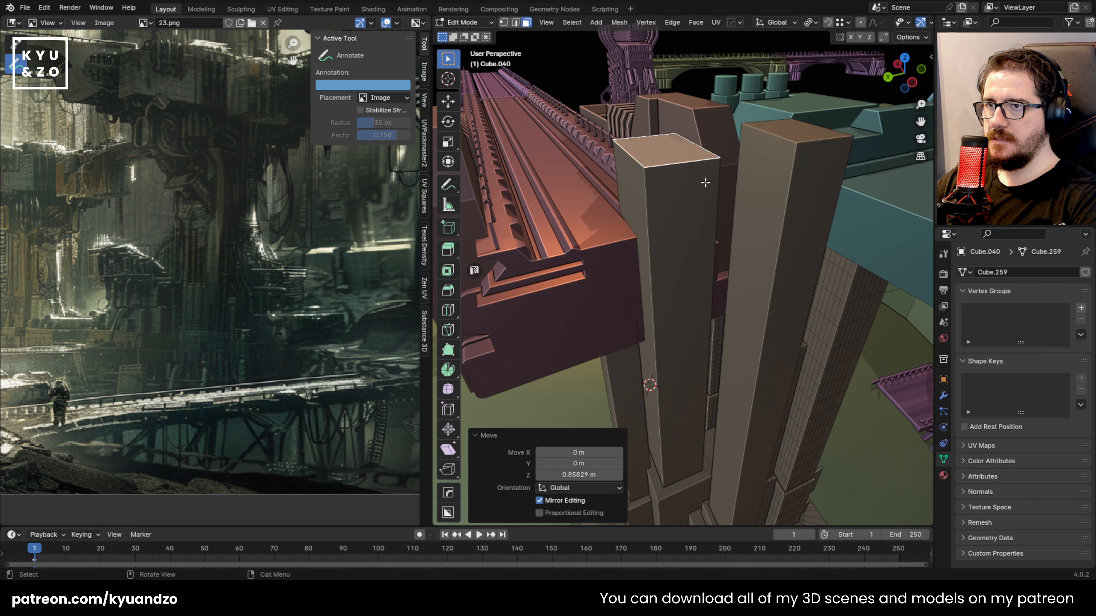
click(654, 248)
click(675, 134)
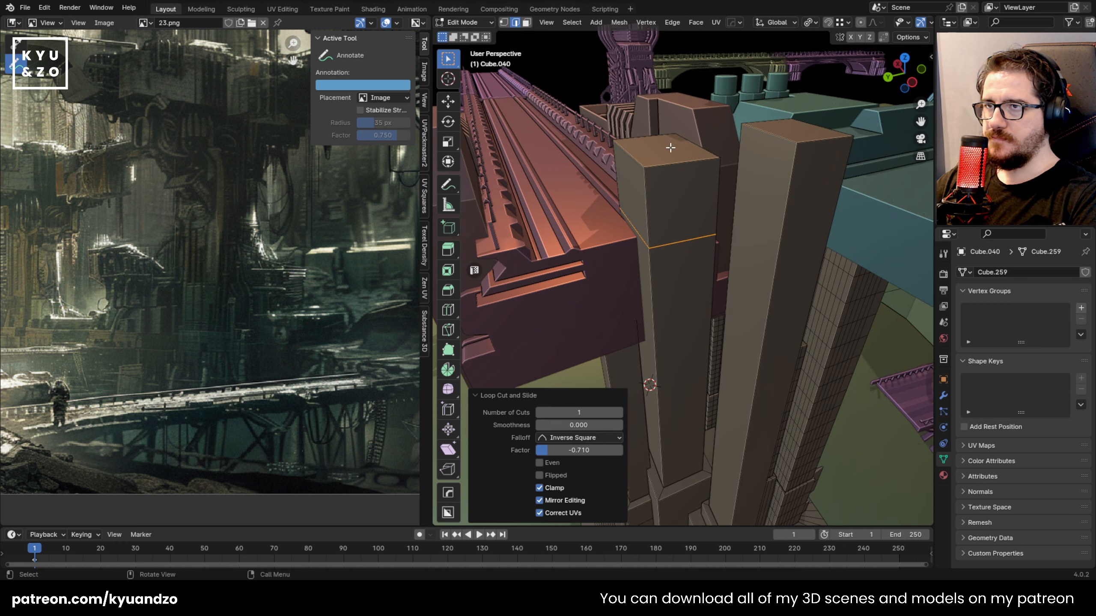
Extrude the column's side faces above the loop cut along their normals by 0.995 m to form a wide platform
key(3)
shift+click(635, 214)
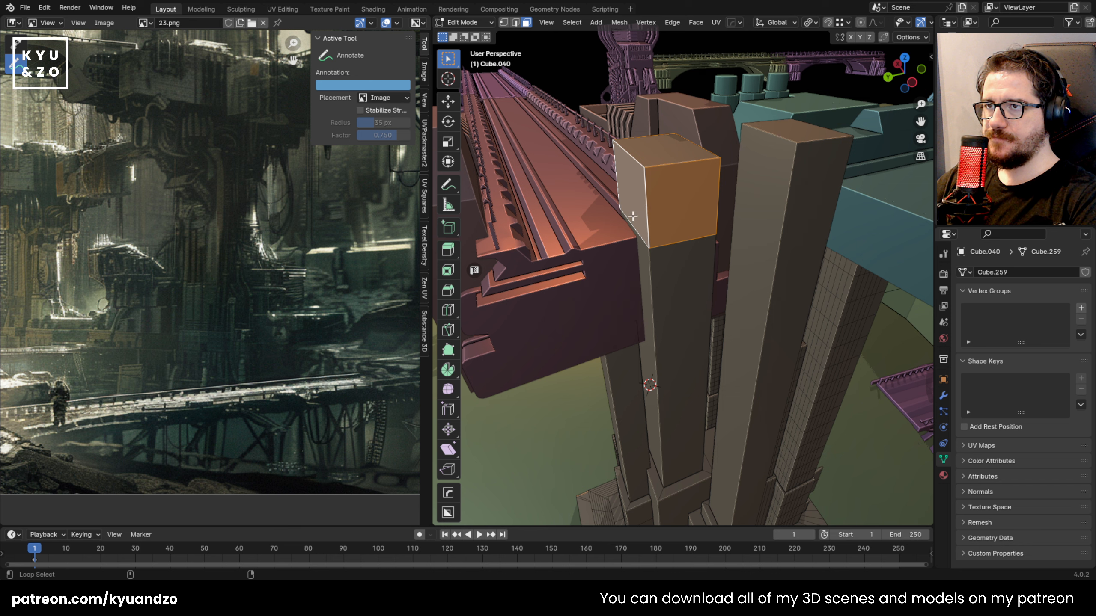
click(695, 23)
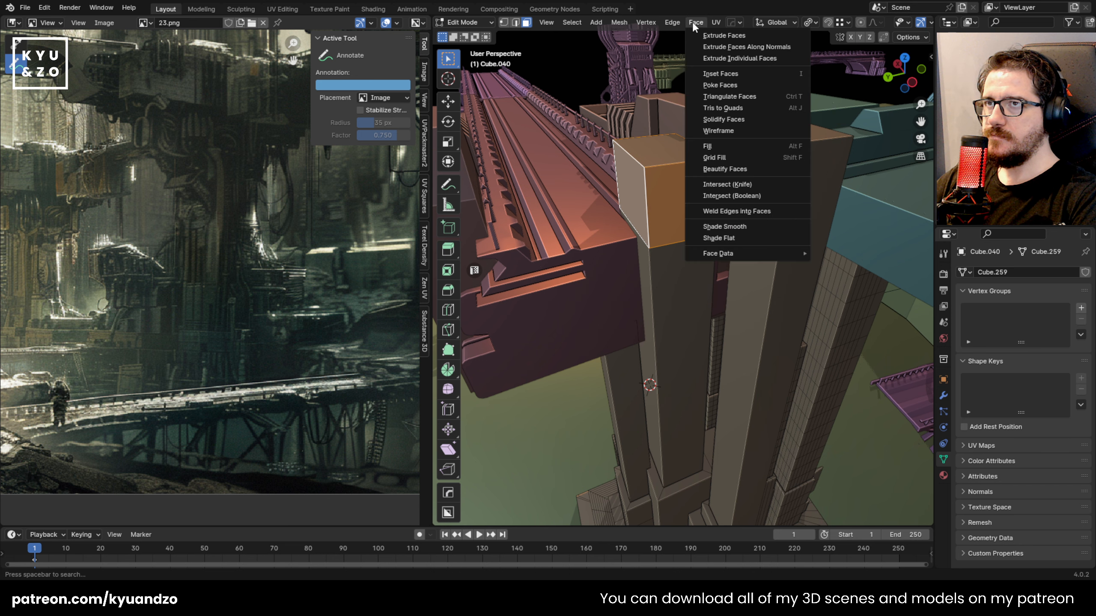
click(758, 58)
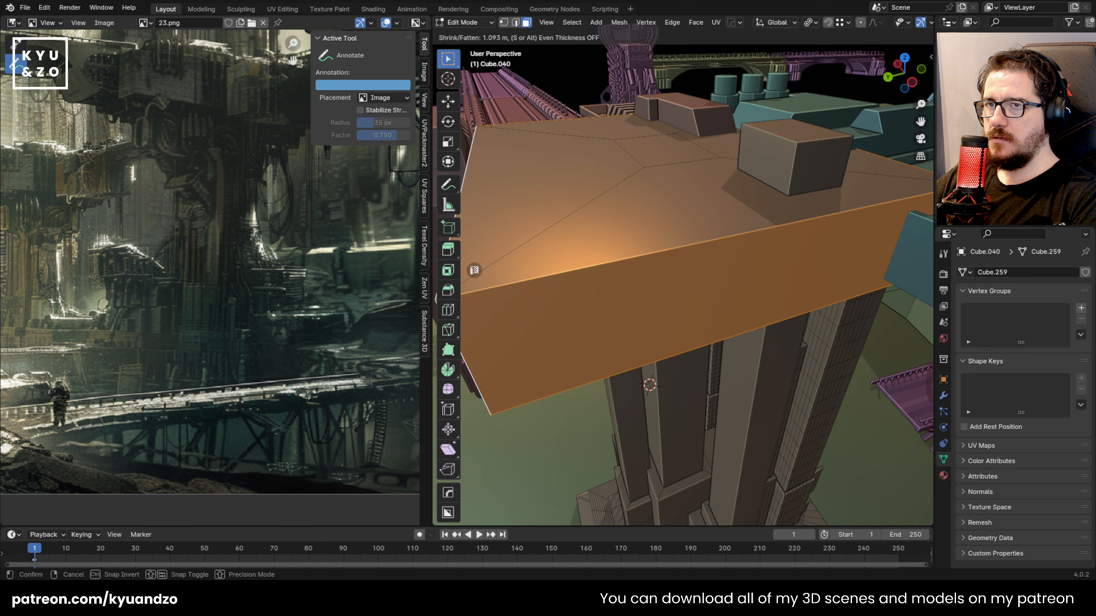
click(756, 430)
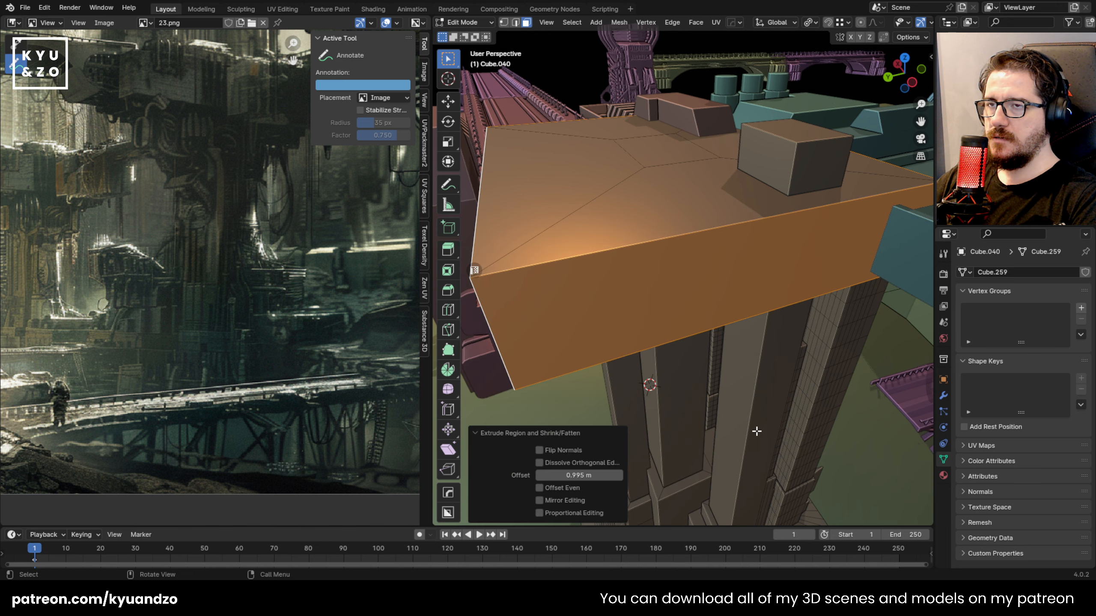
Select the outer side faces and the top faces of the new platform
scroll(720, 310, down, 5)
middle_drag(714, 331, 714, 313)
shift+middle_drag(714, 313, 715, 343)
scroll(715, 343, up, 2)
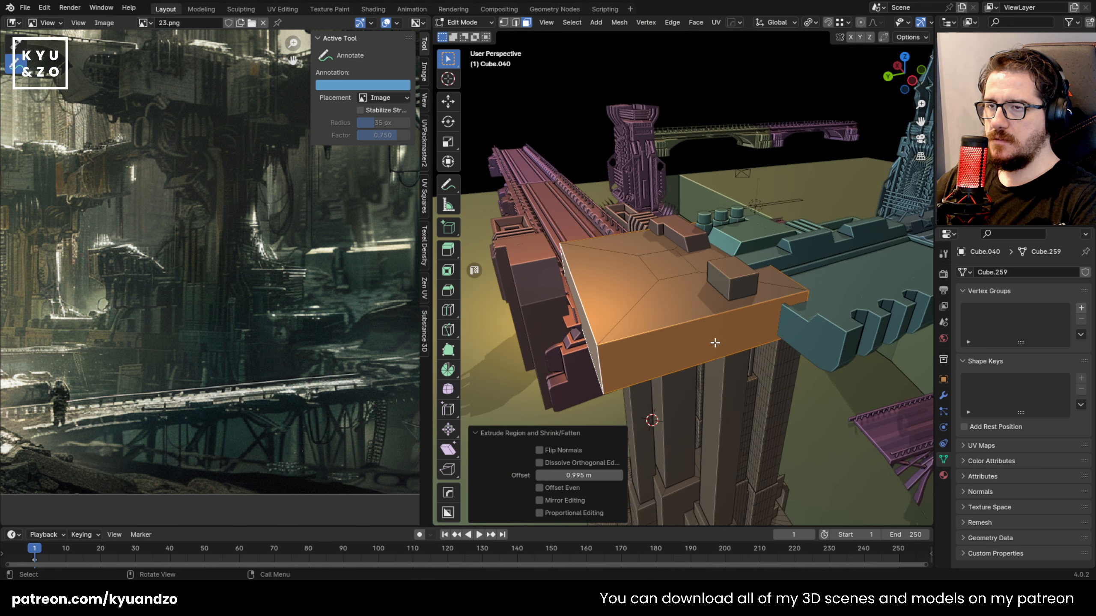
click(596, 374)
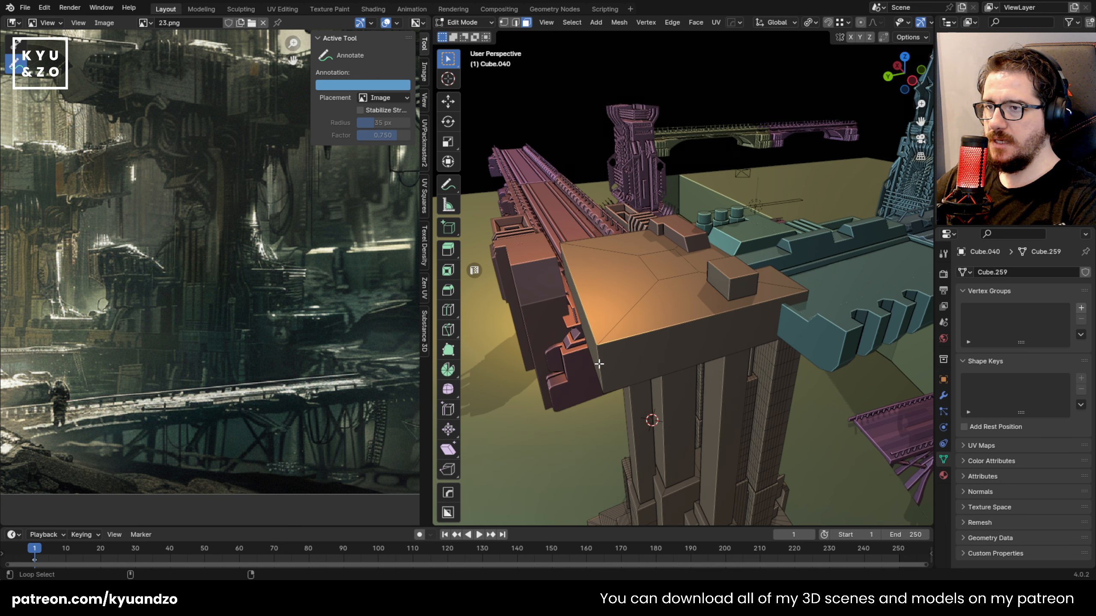
double_click(618, 286)
shift+drag(636, 249, 691, 297)
key(g)
key(z)
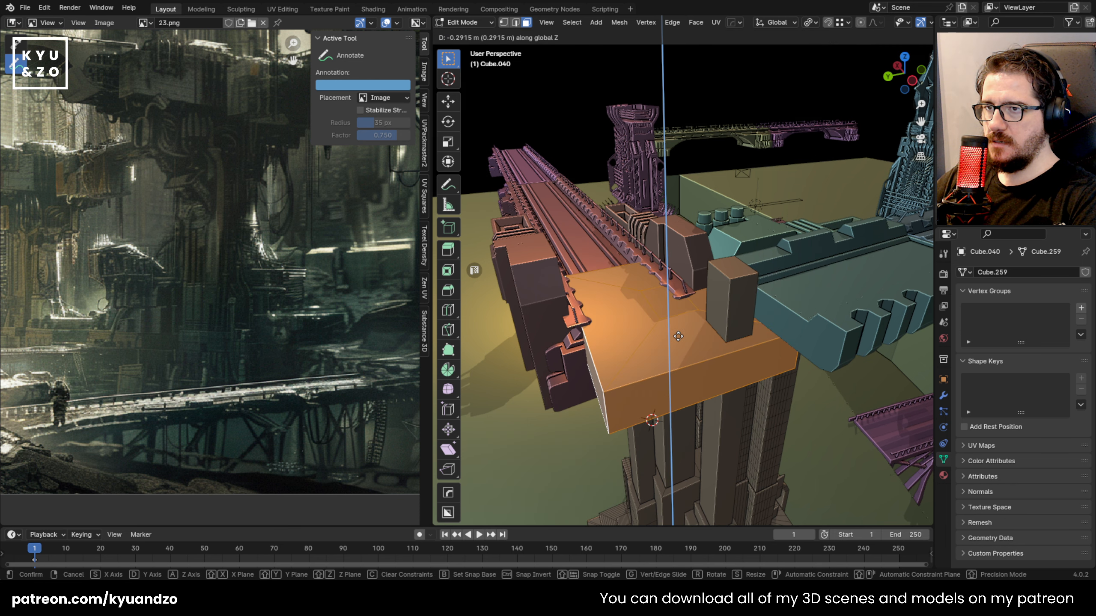
right_click(623, 312)
middle_drag(624, 313, 628, 232)
key(g)
key(z)
right_click(626, 257)
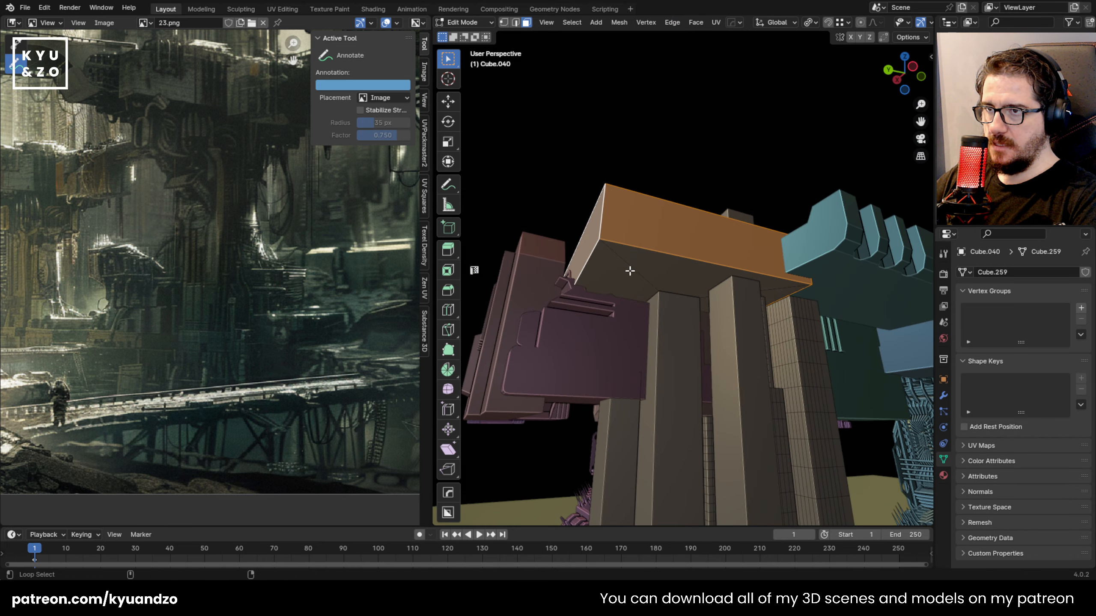
Add the platform's underside to the selection and move the whole slab about 0.329 m down along Z
shift+click(628, 271)
middle_drag(630, 273, 673, 304)
key(g)
key(z)
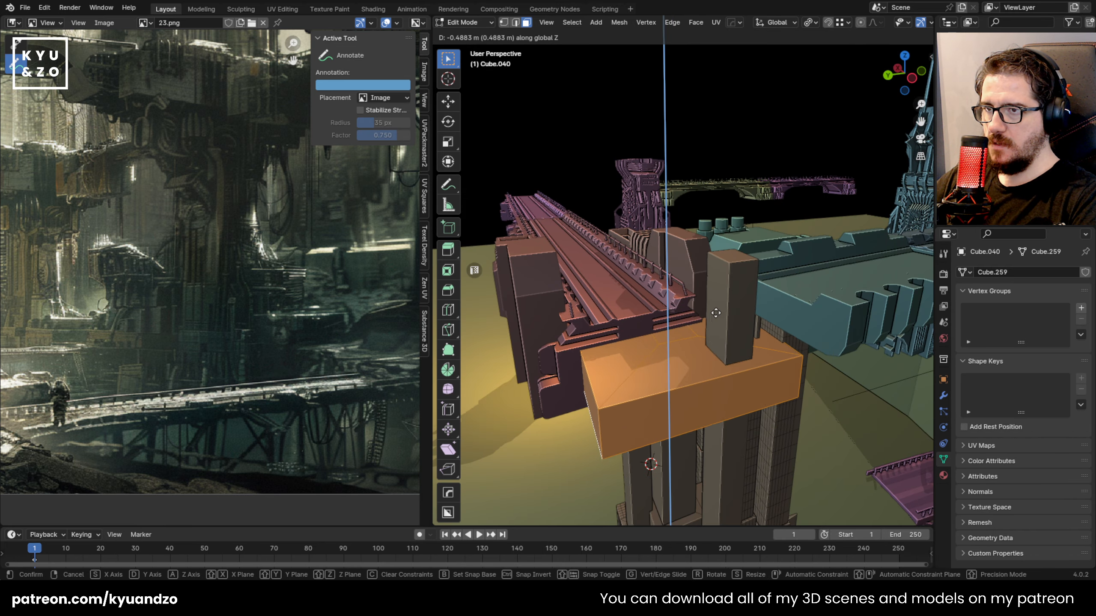
click(720, 298)
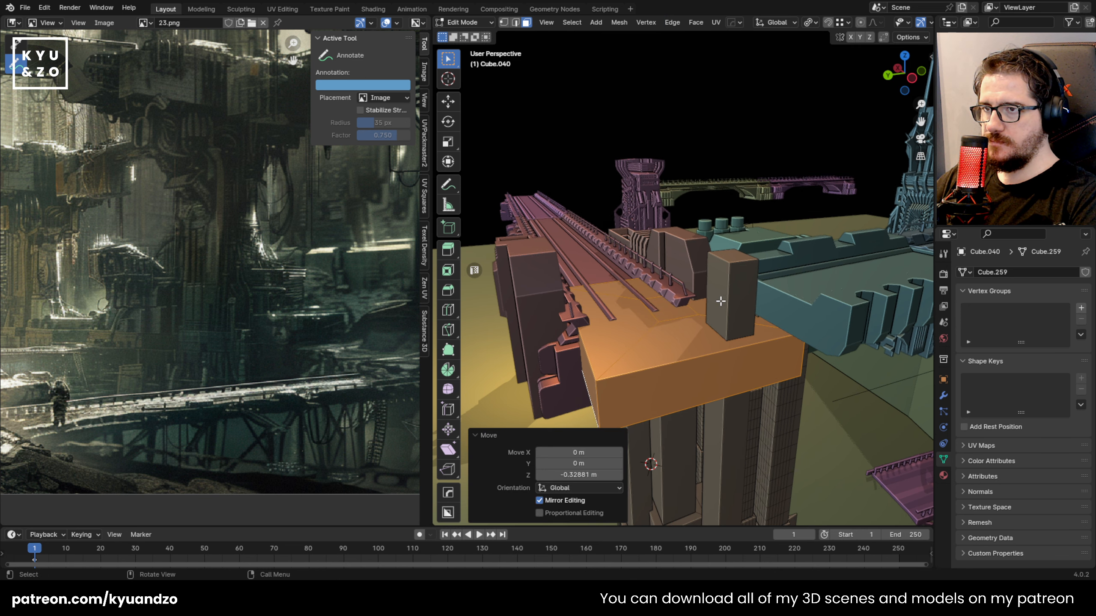
Lower the top face of the column protruding through the platform about 0.5 m along Z
middle_drag(706, 296, 743, 310)
key(Tab)
key(Tab)
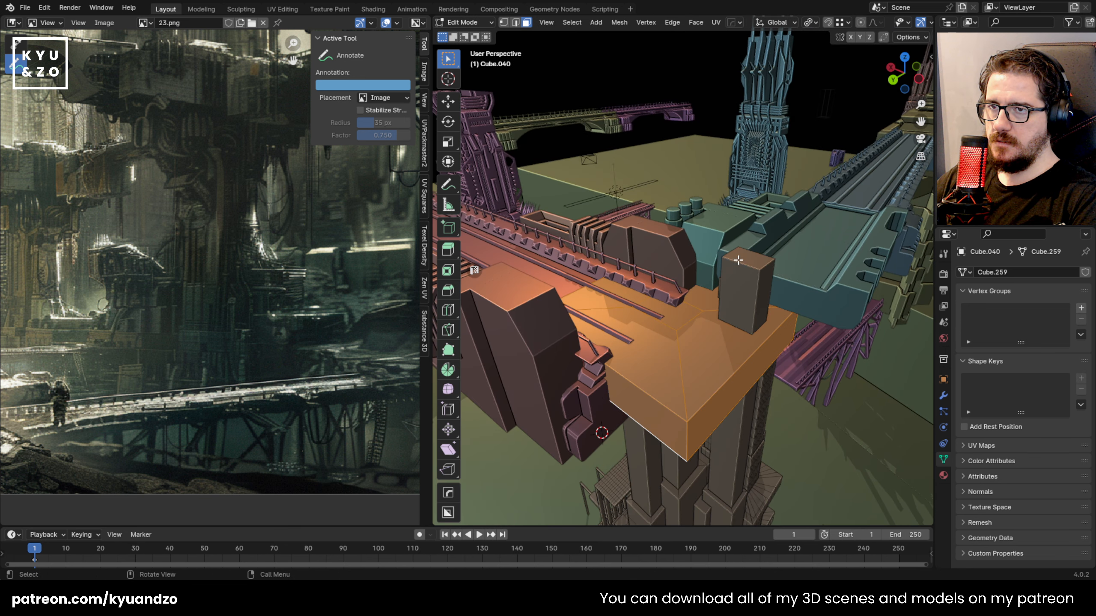
click(742, 261)
key(g)
key(z)
click(774, 360)
key(shift+grave)
key(q)
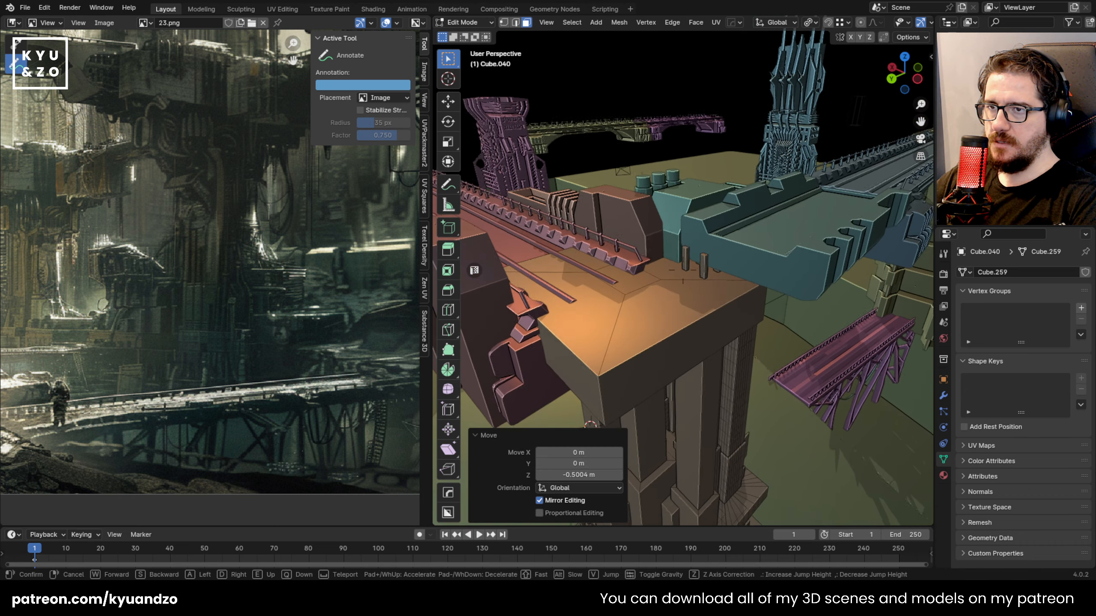
Lower the top faces of the two small posts protruding through the platform along Z
key(e)
click(764, 384)
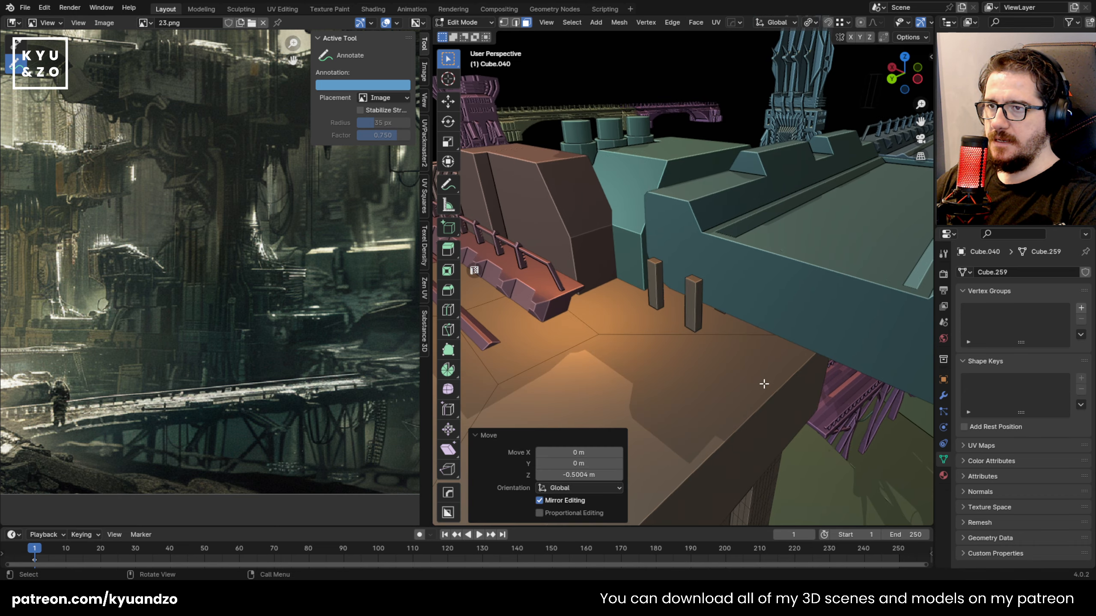
click(692, 280)
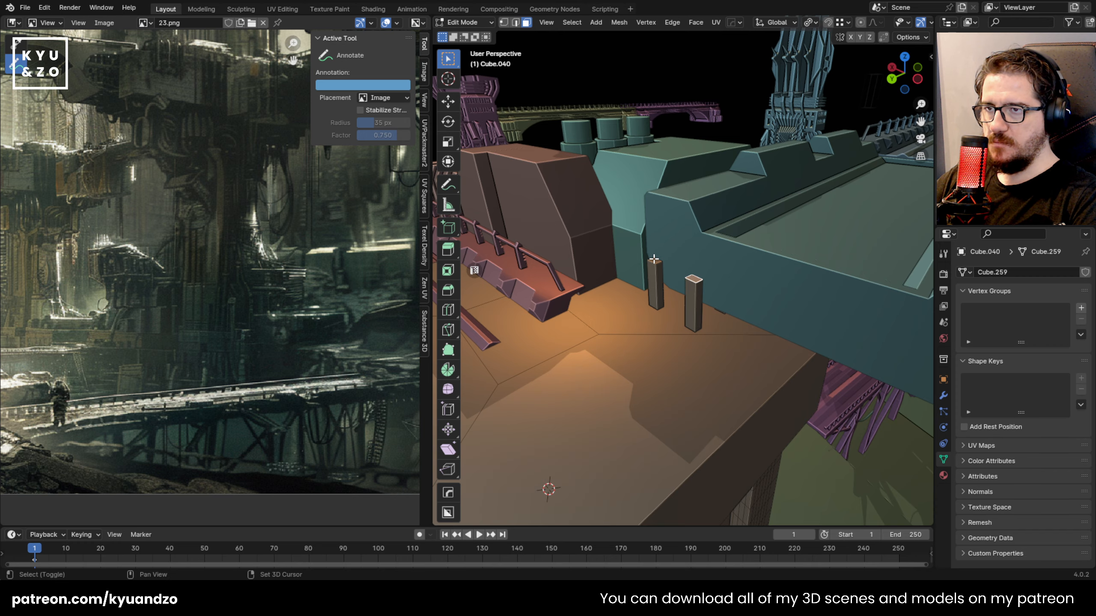
key(g)
key(z)
click(669, 318)
key(Tab)
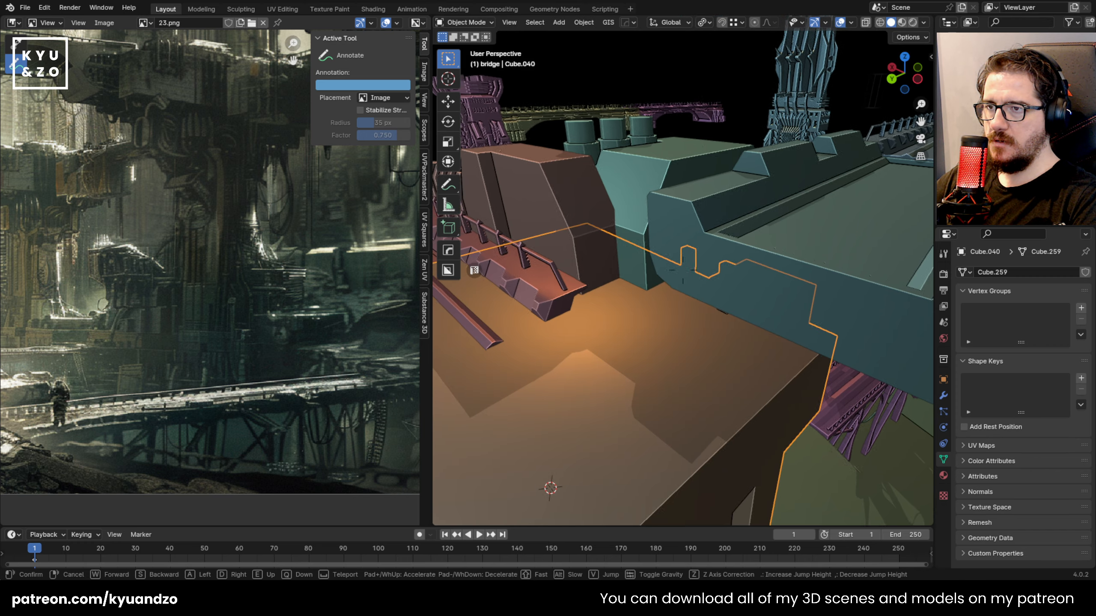
Move the platform's end face about 0.329 m outward along negative Y
key(shift+grave)
key(q)
key(d)
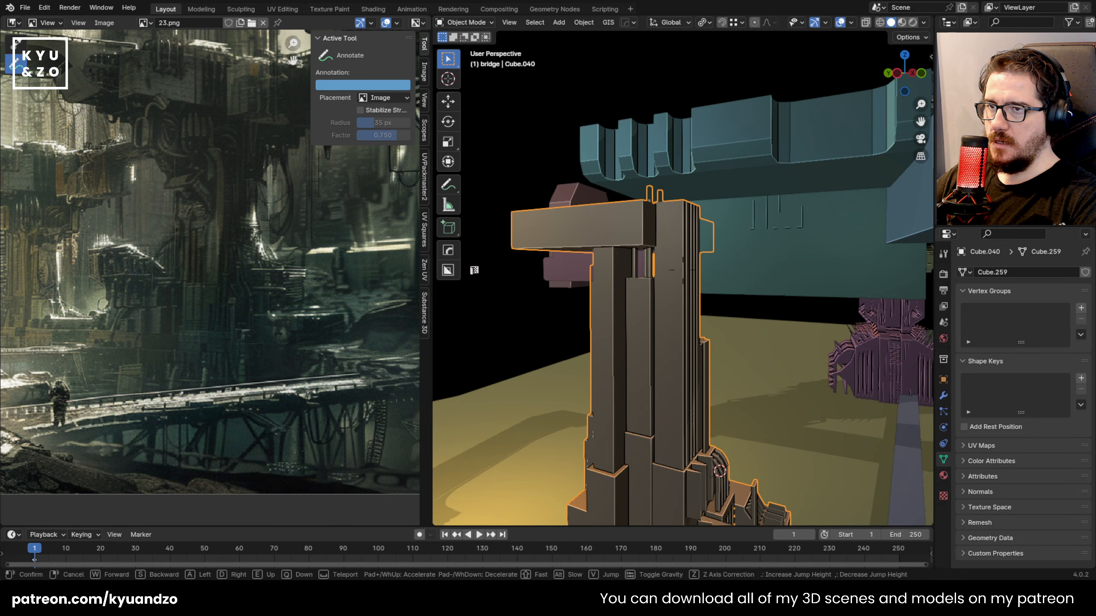
key(e)
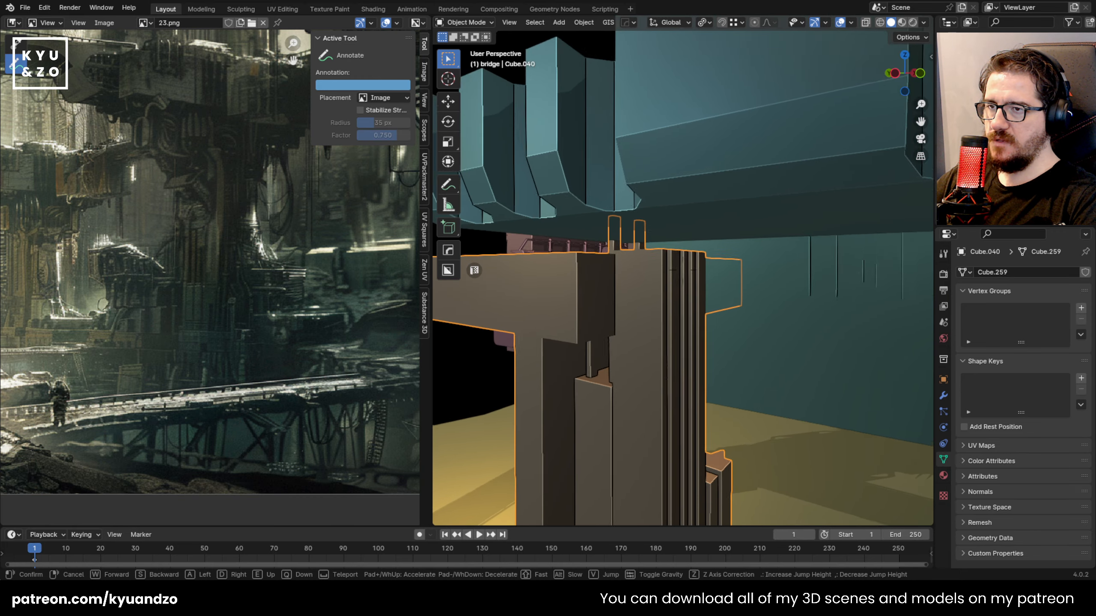
click(542, 326)
key(Tab)
key(g)
key(y)
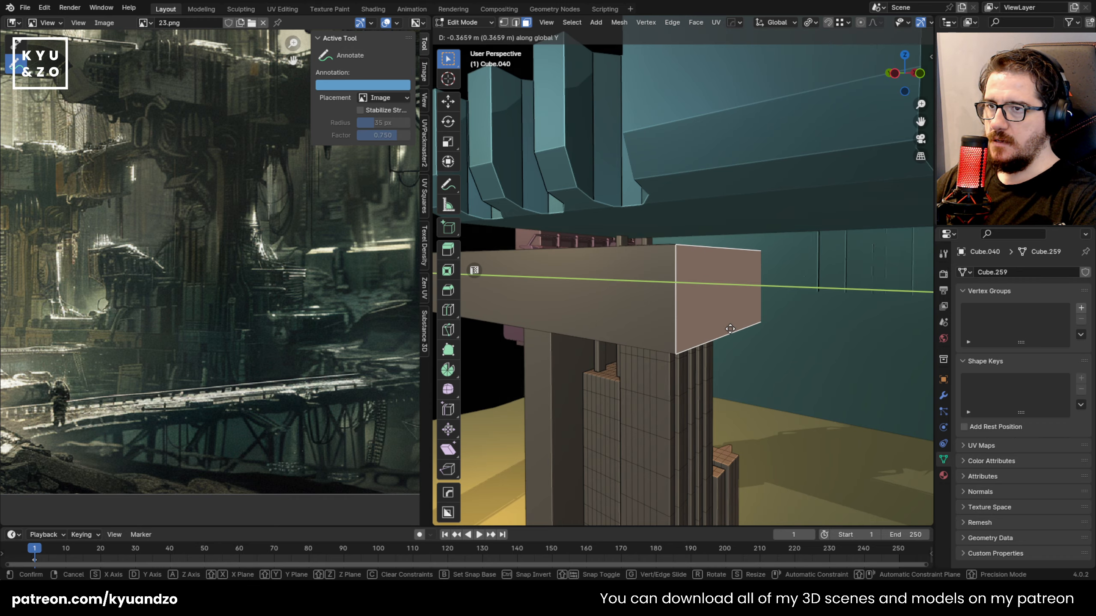
click(722, 326)
Examine the tower and its platform from several sides against the surrounding bridges and structures
key(shift+grave)
key(s)
key(w)
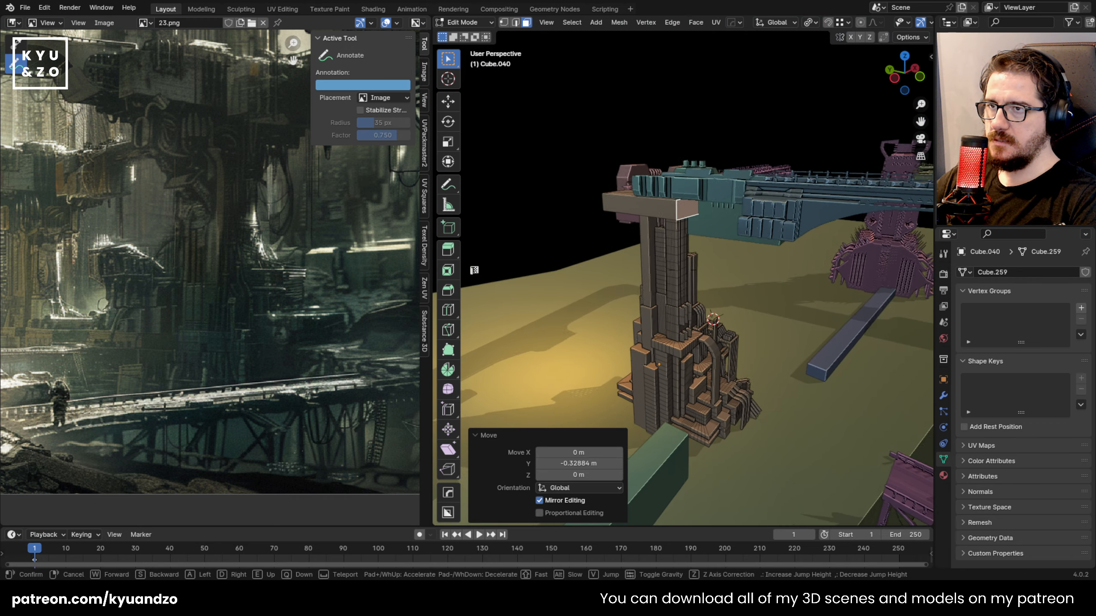
key(s)
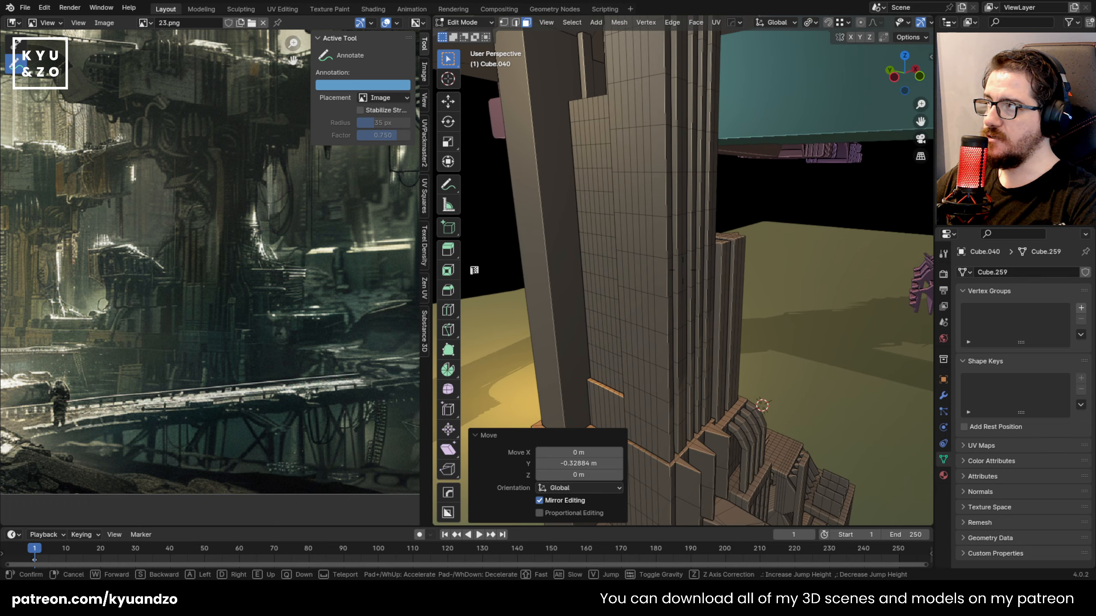
key(shift+grave)
key(w)
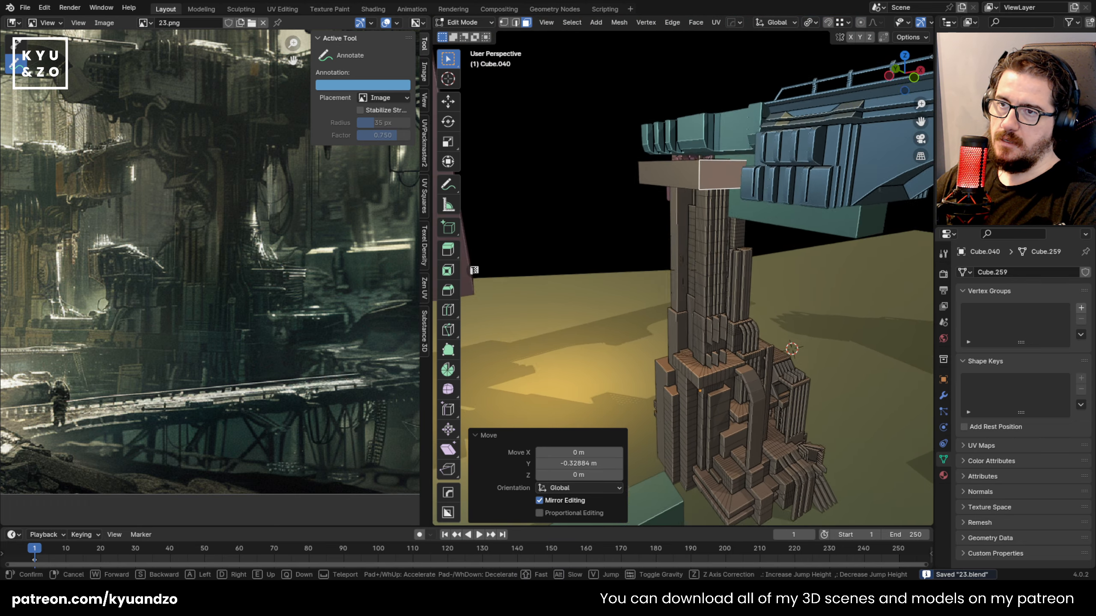
drag(620, 103, 755, 353)
key(alt+a)
drag(585, 122, 716, 336)
click(775, 259)
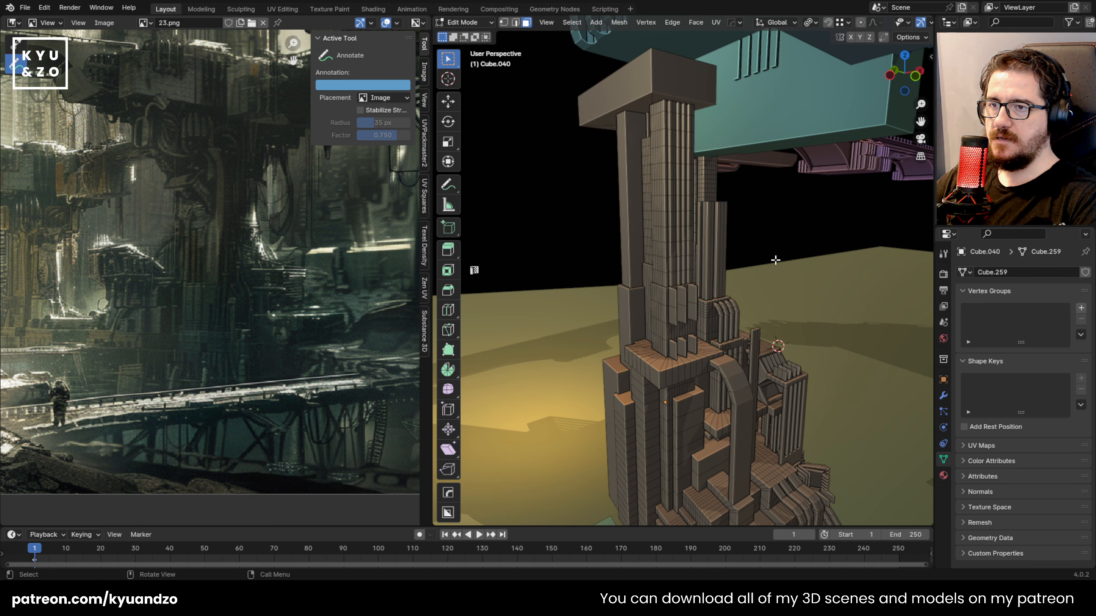
key(Tab)
middle_drag(753, 284, 708, 280)
key(shift+grave)
key(d)
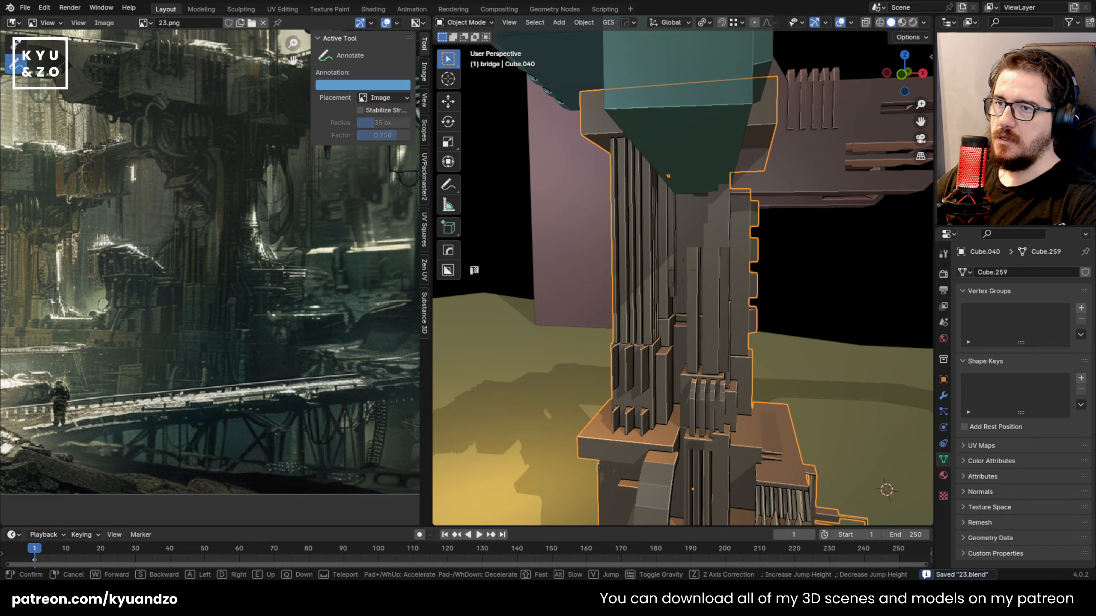
key(s)
key(s)
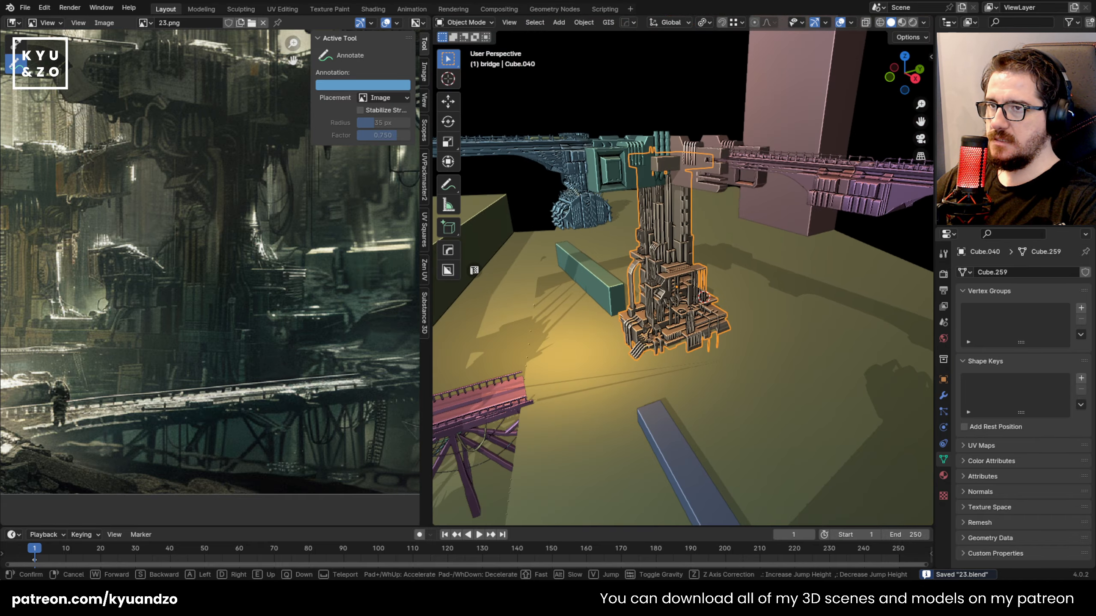
key(w)
key(w)
key(s)
click(755, 304)
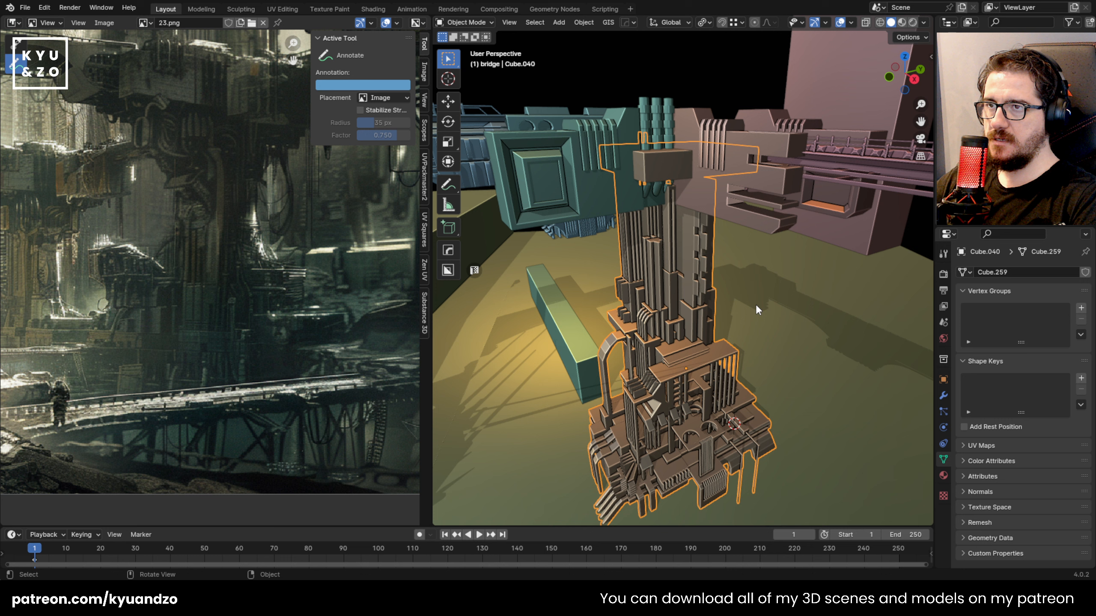
Isolate the tower by hiding all unselected objects
key(Tab)
key(Tab)
key(shift+h)
Select the platform's outer side faces and scale them up uniformly to make the slab wider and thicker
key(Tab)
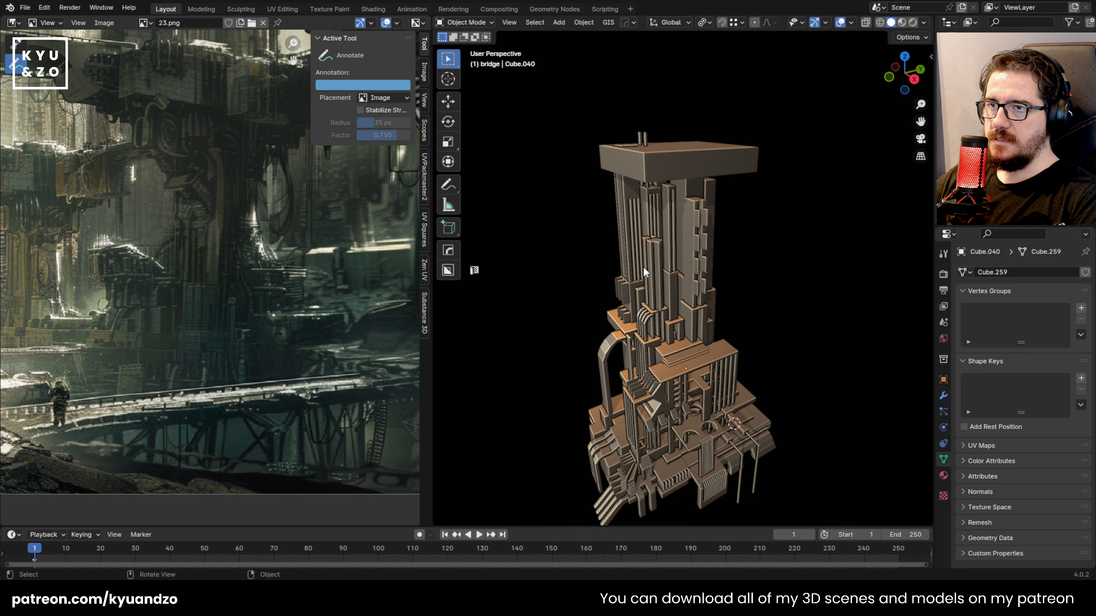
key(w)
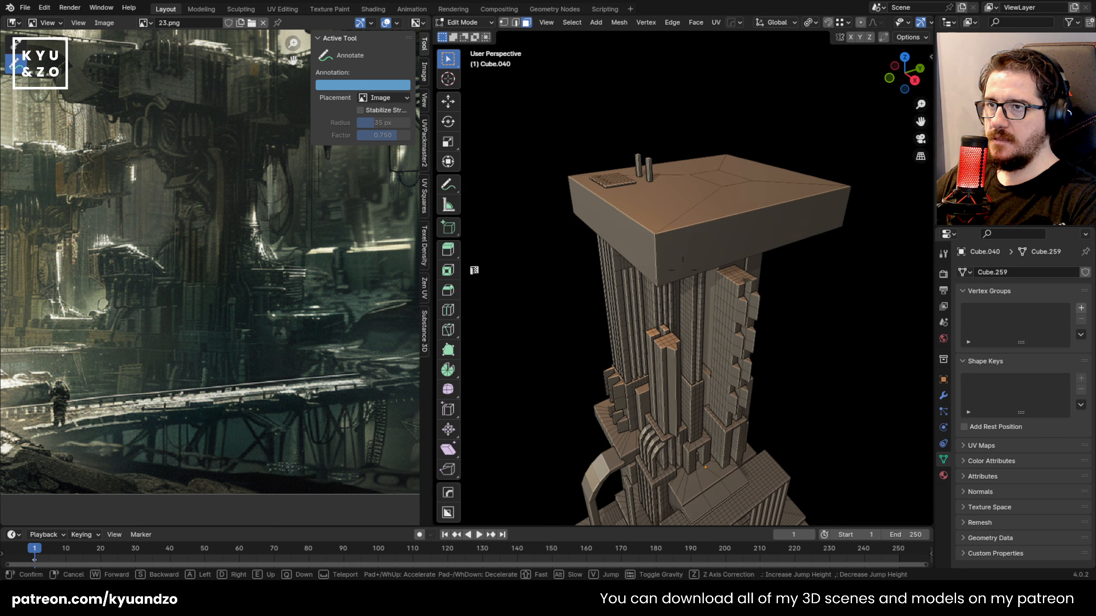
click(653, 260)
key(ctrl+l)
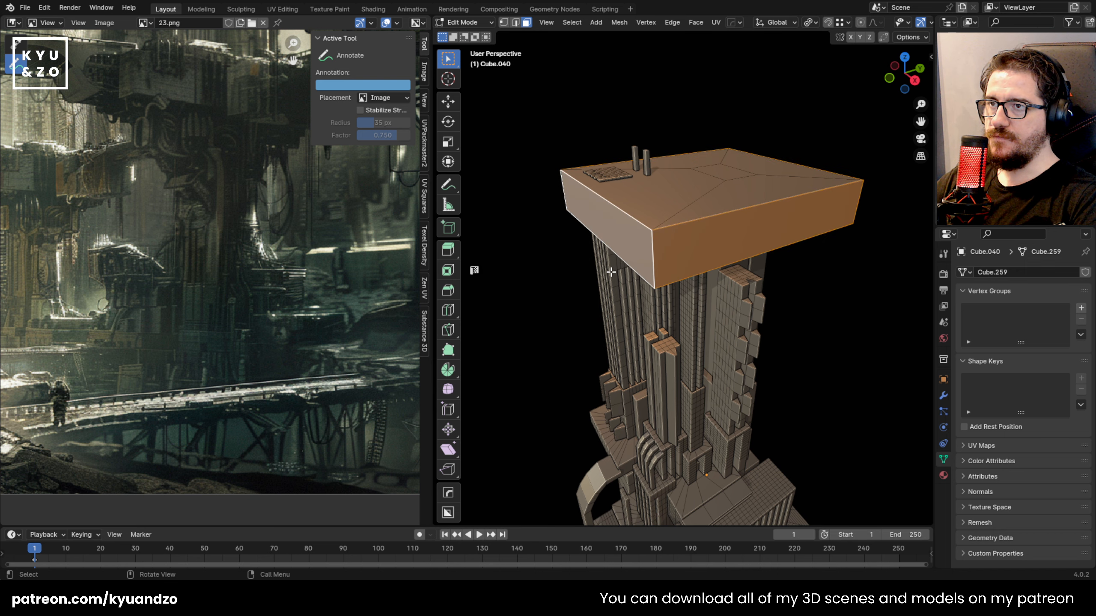
key(s)
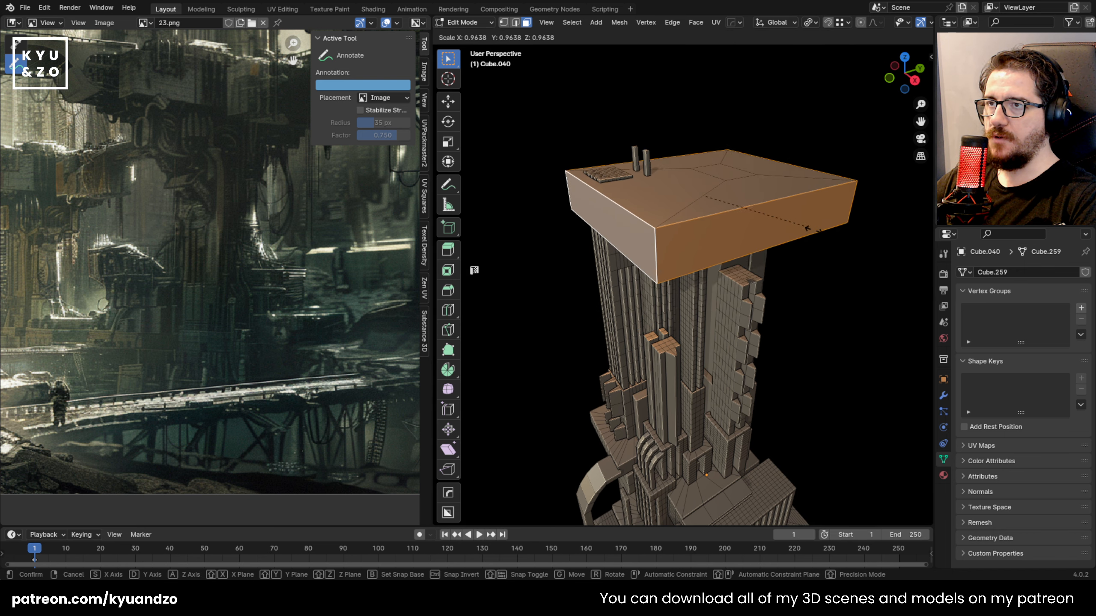
click(828, 245)
Try to raise only the platform's outer side faces about 0.042 m along Z
key(g)
key(z)
click(717, 206)
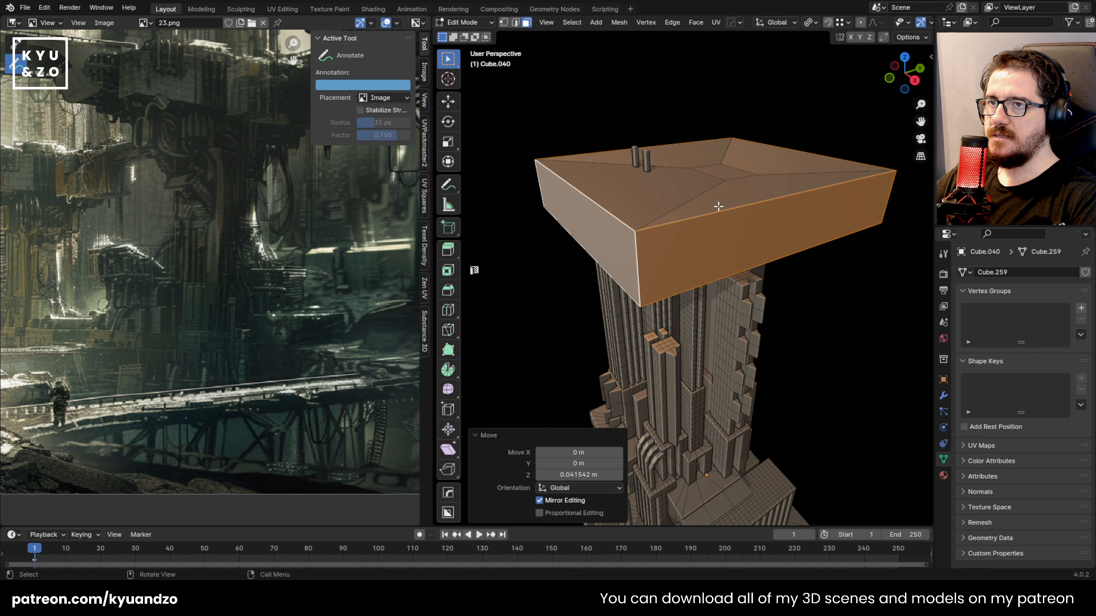
key(ctrl+z)
Add the platform's top faces to the selection and move them with the sides about 0.059 m up along Z
alt+shift+click(703, 195)
shift+click(716, 174)
middle_drag(716, 176, 716, 311)
key(g)
key(z)
click(725, 326)
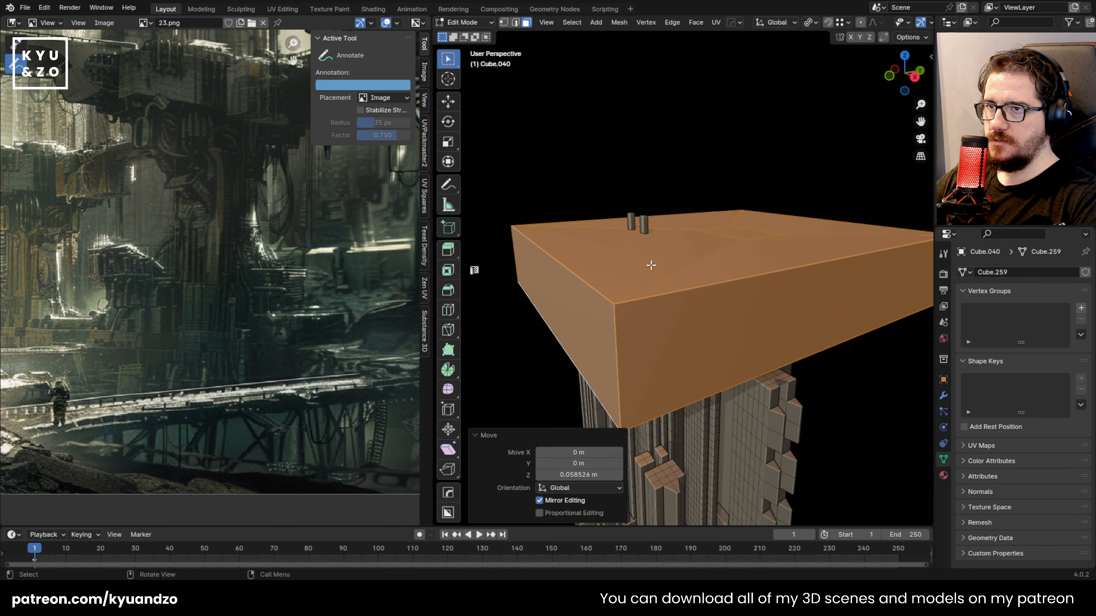
Push the top faces of the two remaining posts down along Z into the platform slab
scroll(633, 233, up, 6)
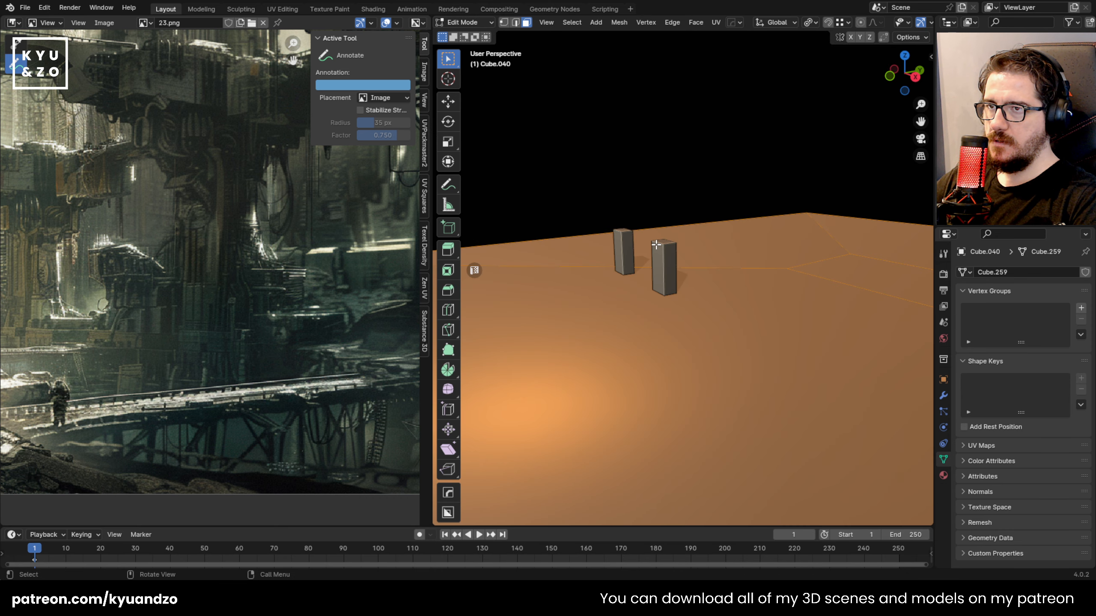
click(660, 243)
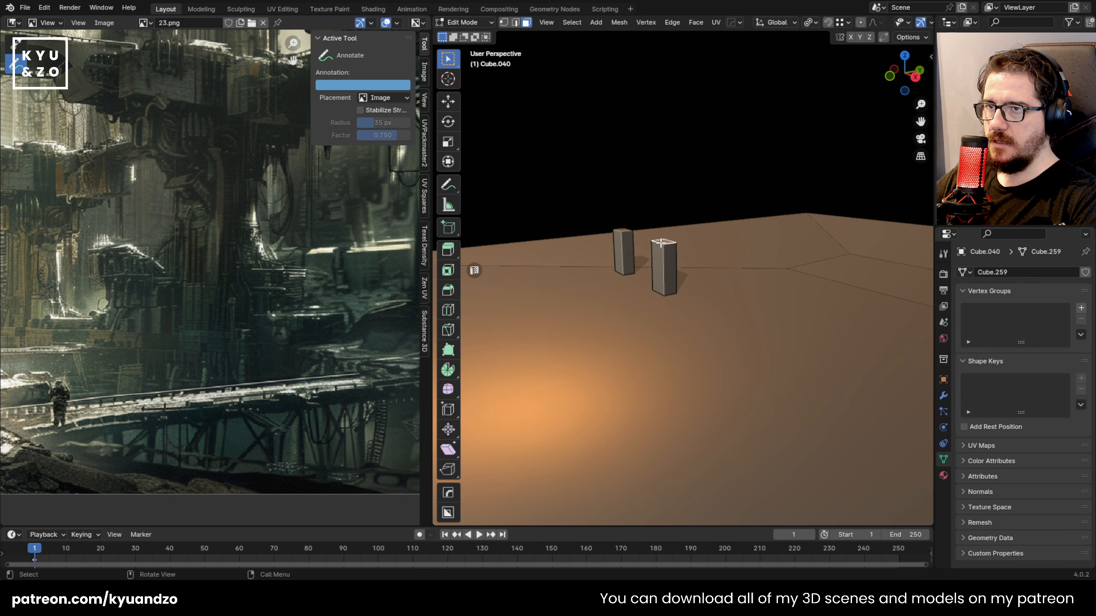
shift+click(622, 230)
key(g)
key(z)
click(627, 293)
key(Tab)
Examine the isolated tower's enlarged platform and column from above and at eye level
key(shift+grave)
key(s)
key(q)
key(w)
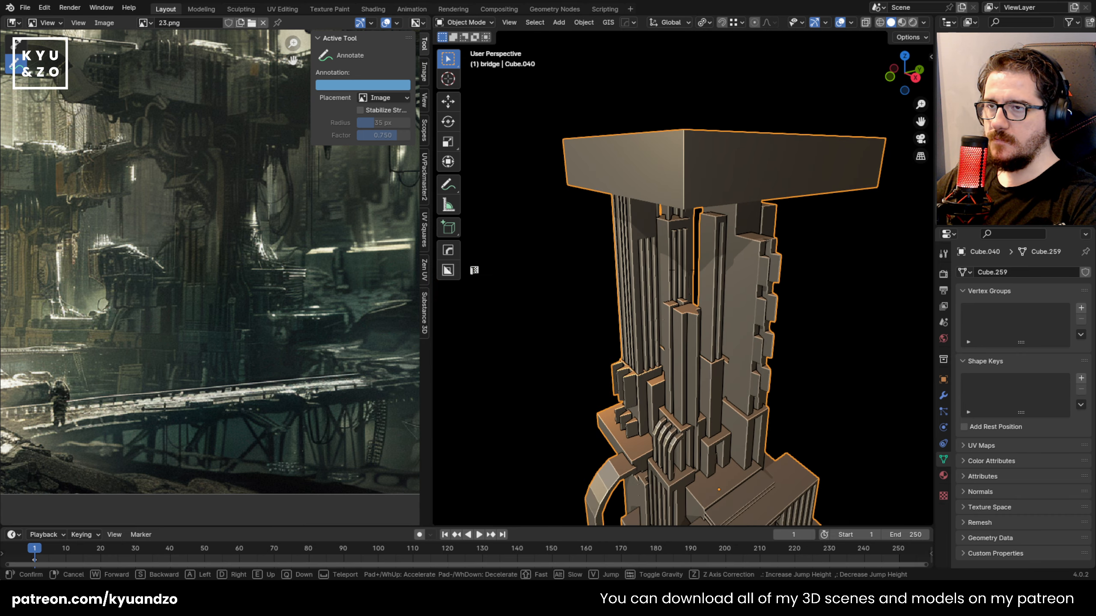
click(710, 234)
key(Tab)
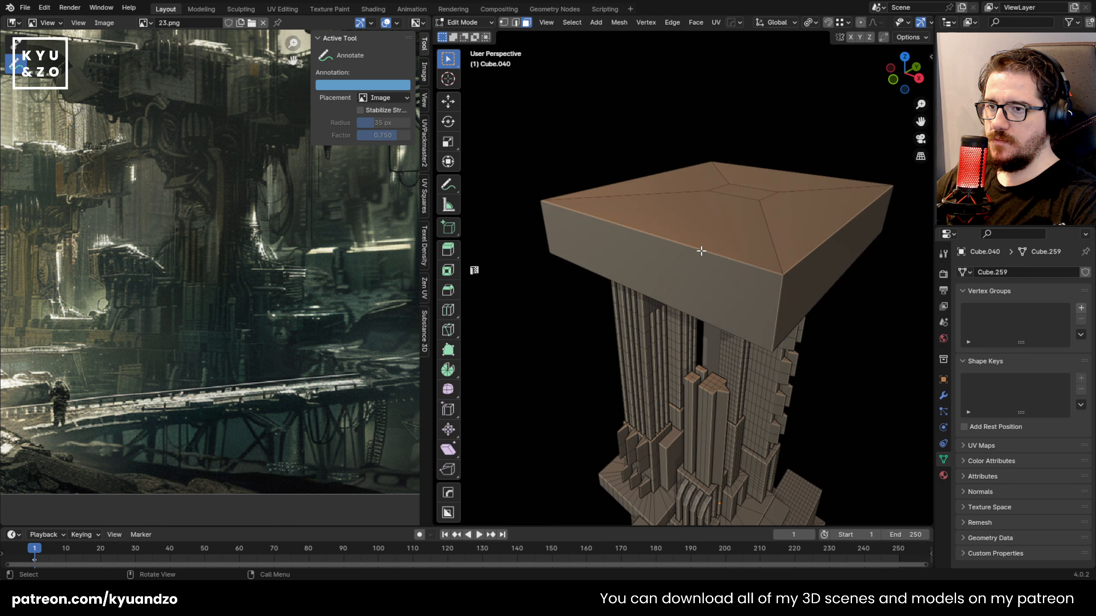
key(Tab)
key(shift+grave)
key(s)
key(w)
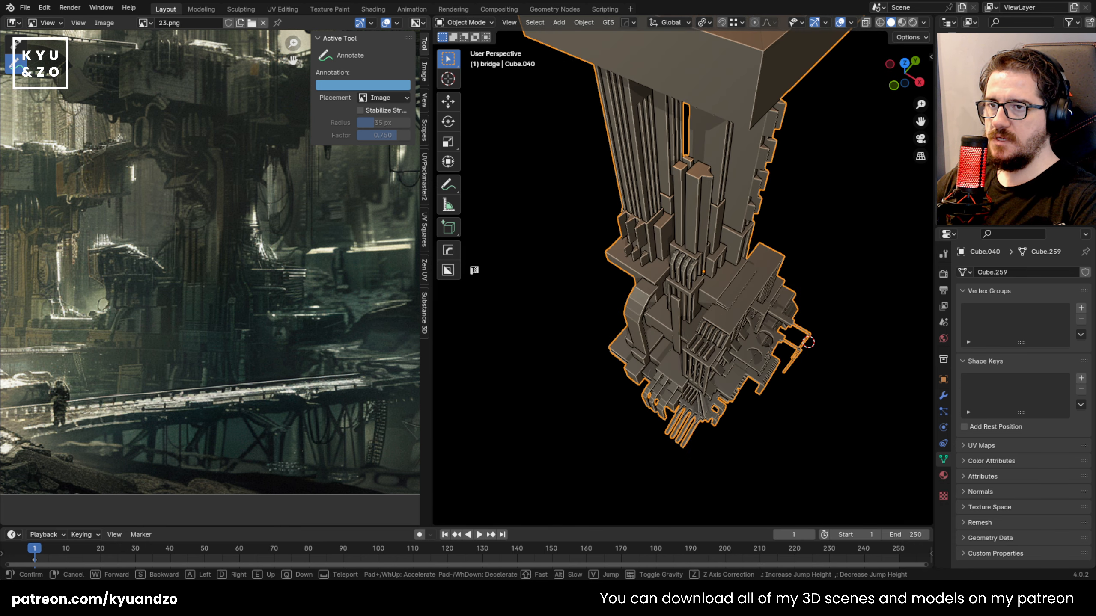
click(700, 250)
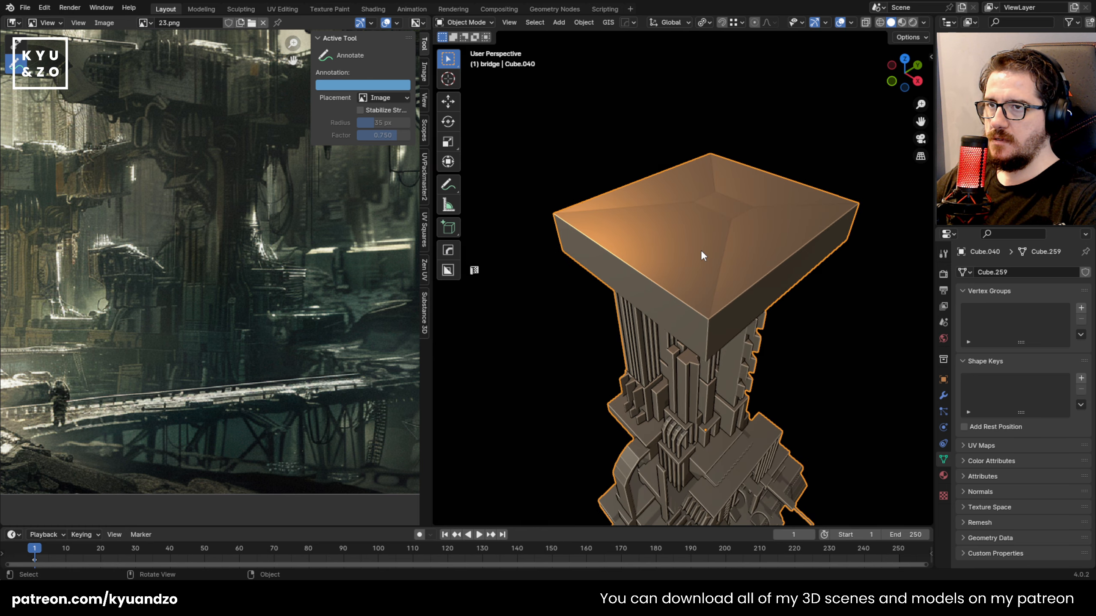
Select the small central face on the platform's top and raise it about 0.378 m along Z
key(Tab)
click(725, 214)
middle_drag(729, 218, 737, 192)
key(g)
key(a)
click(760, 220)
key(g)
key(a)
click(758, 233)
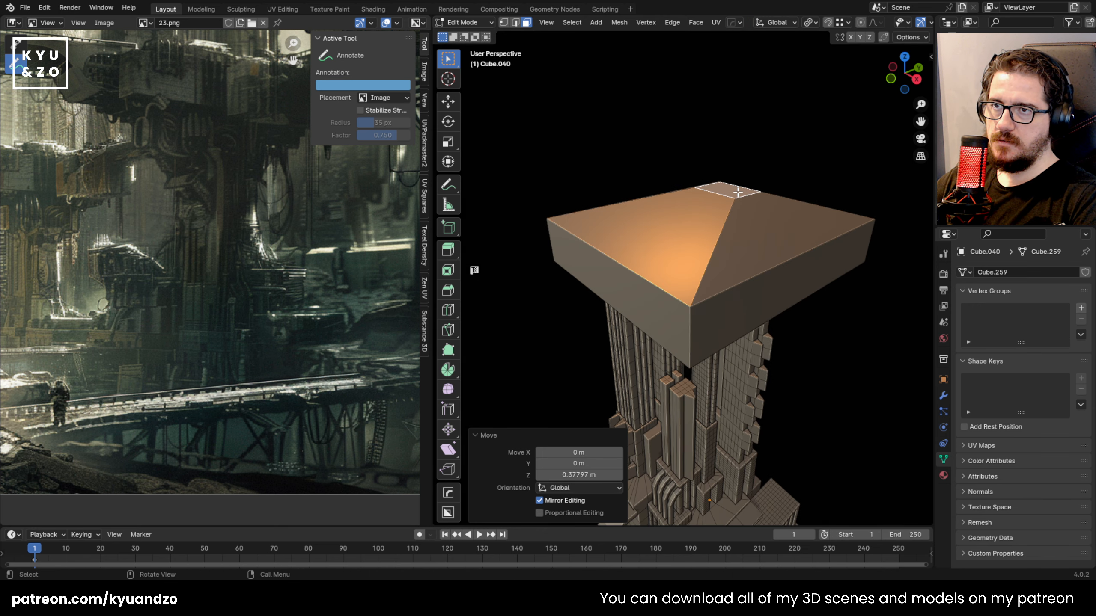
Lower the platform's central top face about 0.219 m along Z and leave mesh editing
key(g)
key(a)
click(735, 220)
key(shift+grave)
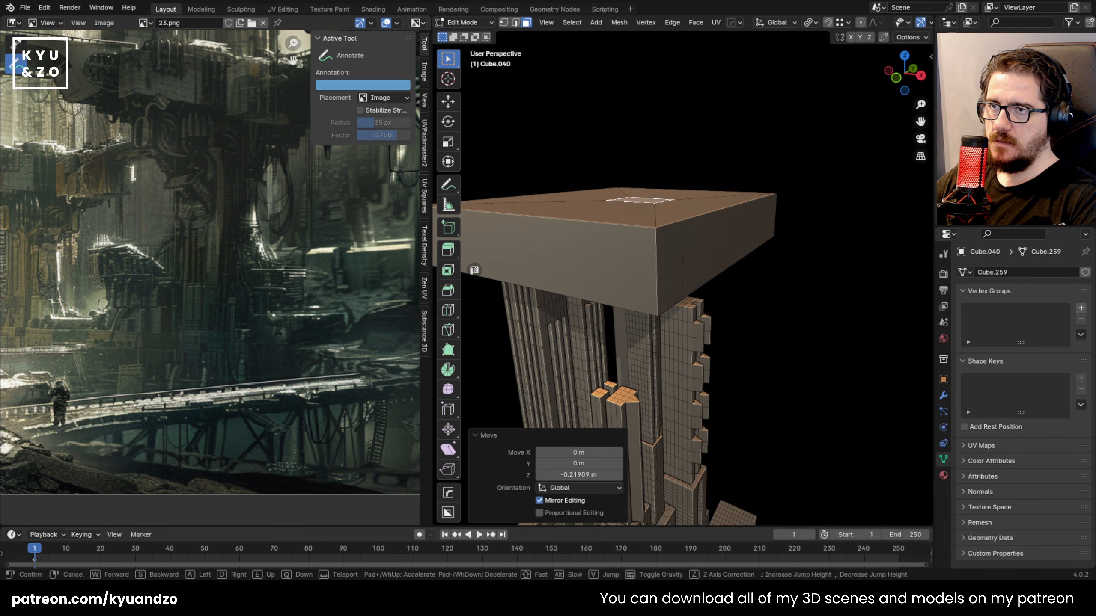
click(713, 239)
key(Tab)
Add a cube at the platform's upper edge and scale it down uniformly to a small block
middle_drag(844, 265, 648, 315)
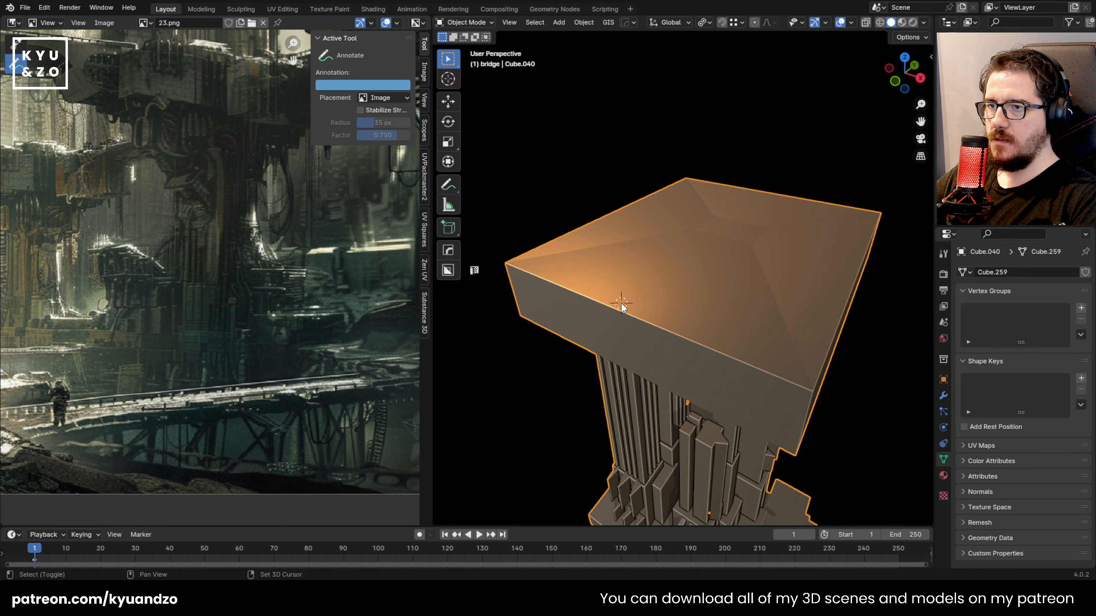
key(shift+a)
key(Escape)
key(shift+a)
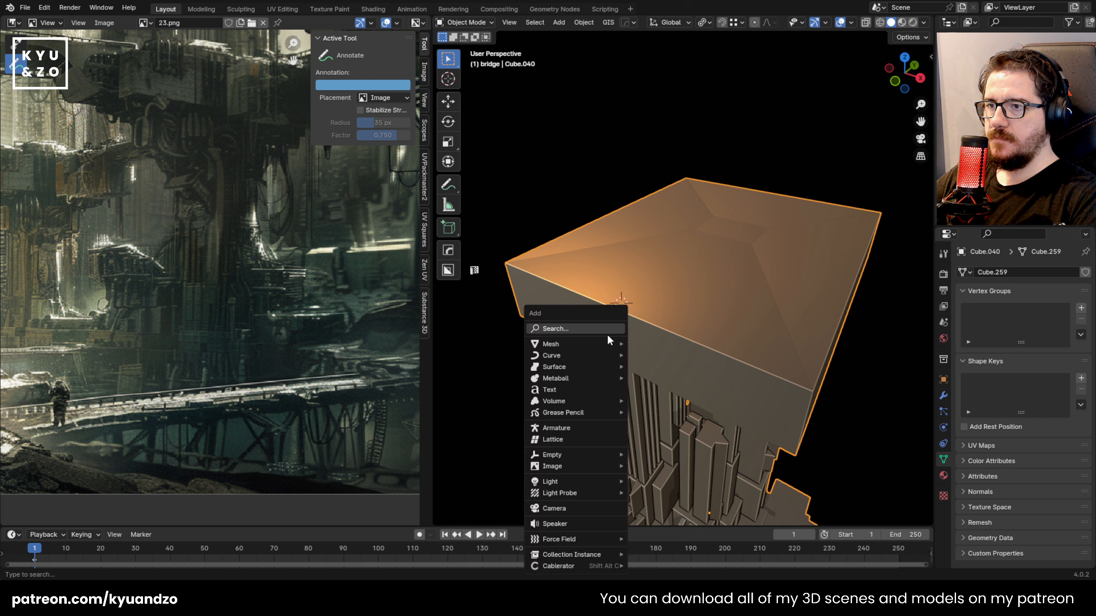
mouse_move(605, 346)
click(666, 110)
key(s)
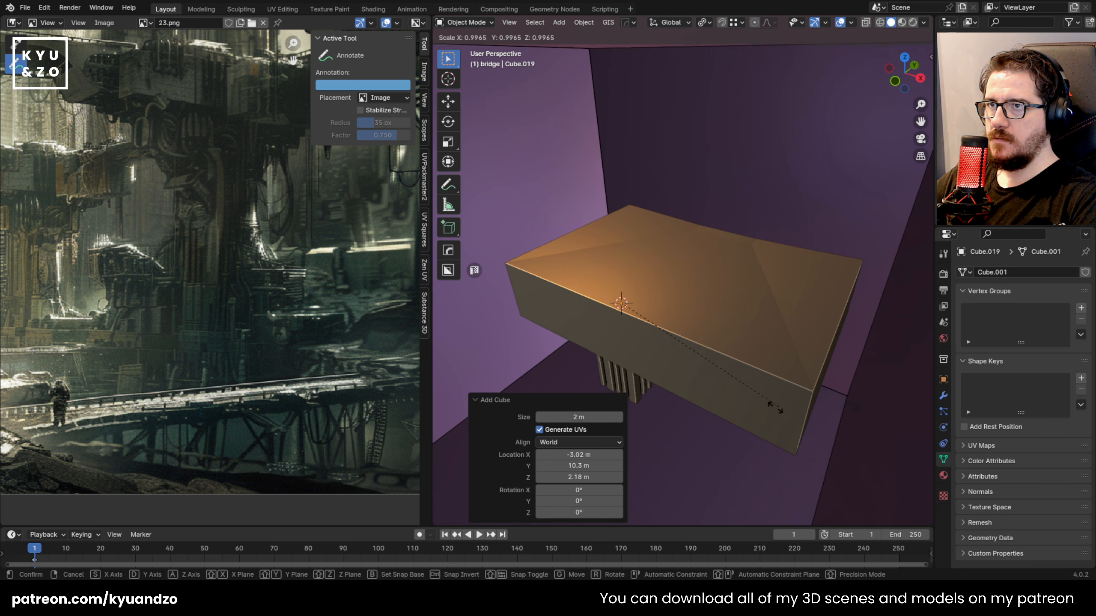
click(609, 315)
Stretch the small block vertically along Z and move it about 0.23 m down
key(s)
key(a)
click(657, 220)
key(g)
key(a)
click(676, 315)
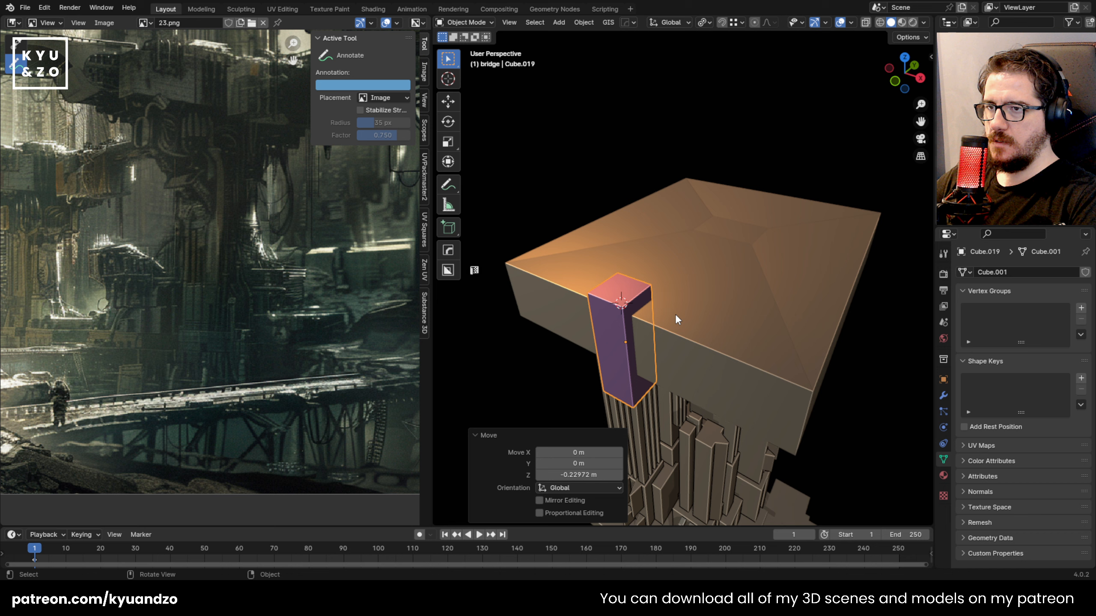
Scale the block by 0.359 along X and slide it along X to the platform's corner
key(s)
click(640, 323)
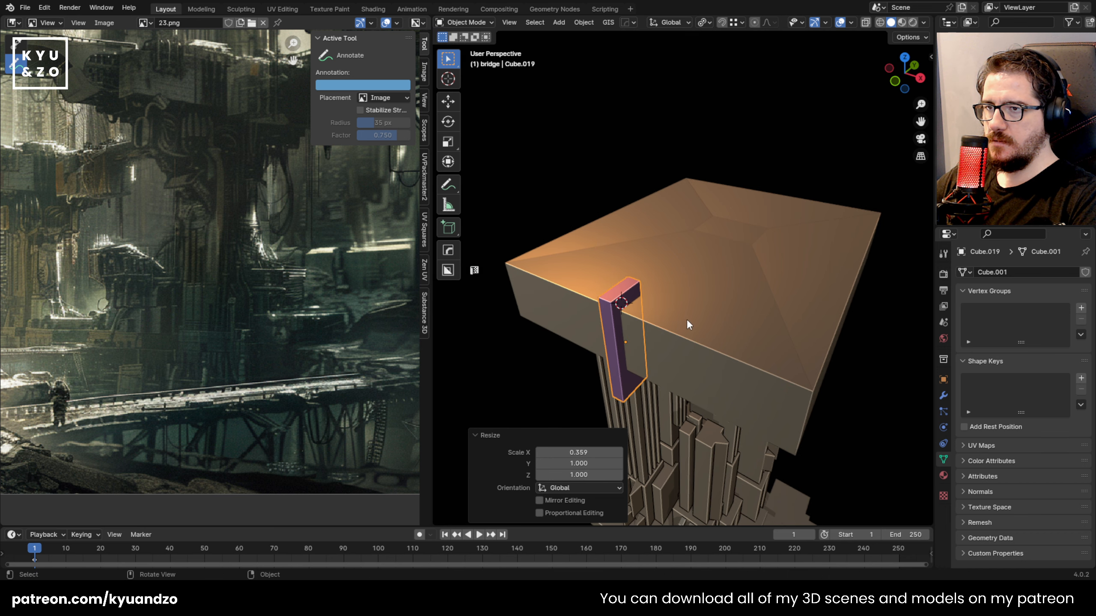
key(g)
key(x)
click(612, 312)
Widen the corner block by a factor of 3.43 along X and raise it about 0.368 m along Z
key(s)
key(y)
click(763, 363)
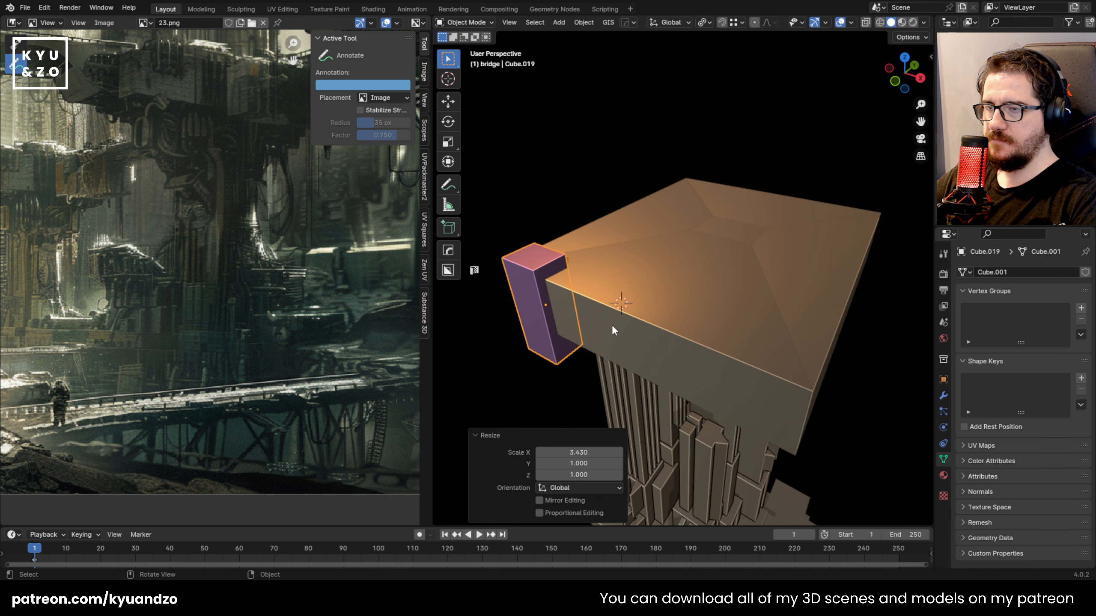
shift+middle_drag(669, 299, 713, 283)
scroll(672, 259, up, 3)
shift+middle_drag(624, 272, 813, 258)
shift+middle_drag(729, 288, 615, 320)
key(g)
key(z)
click(630, 239)
Shift the corner block about 0.062 m along X
key(g)
key(x)
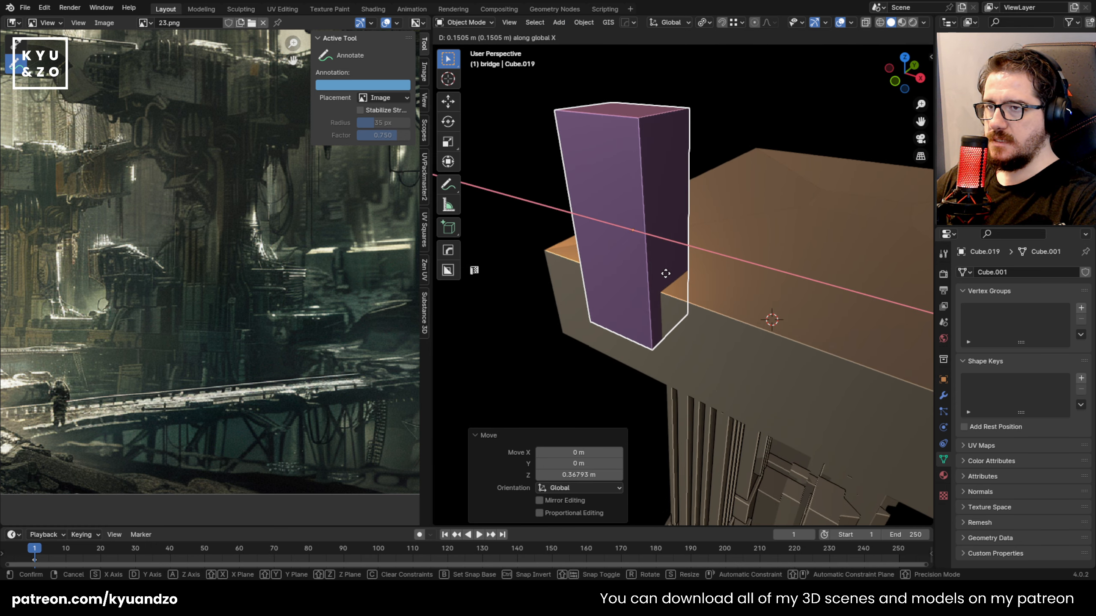
click(631, 255)
key(s)
click(618, 305)
scroll(618, 305, up, 2)
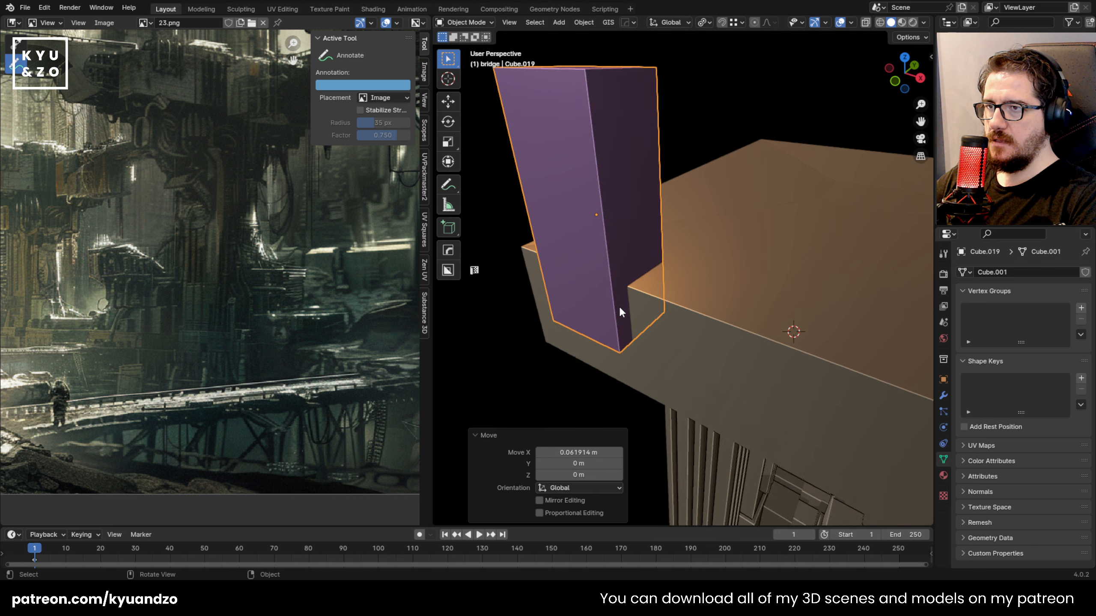
Try applying all transforms to the corner block
shift+middle_drag(637, 284, 677, 274)
scroll(656, 294, up, 1)
key(Tab)
key(Tab)
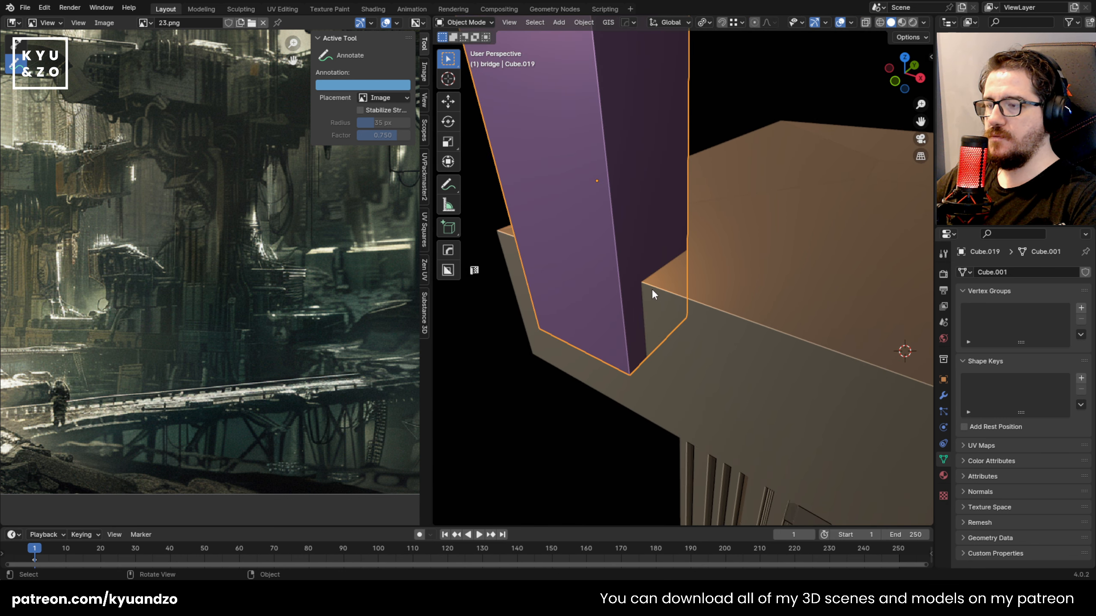
scroll(653, 293, down, 1)
click(716, 276)
click(635, 251)
key(ctrl+a)
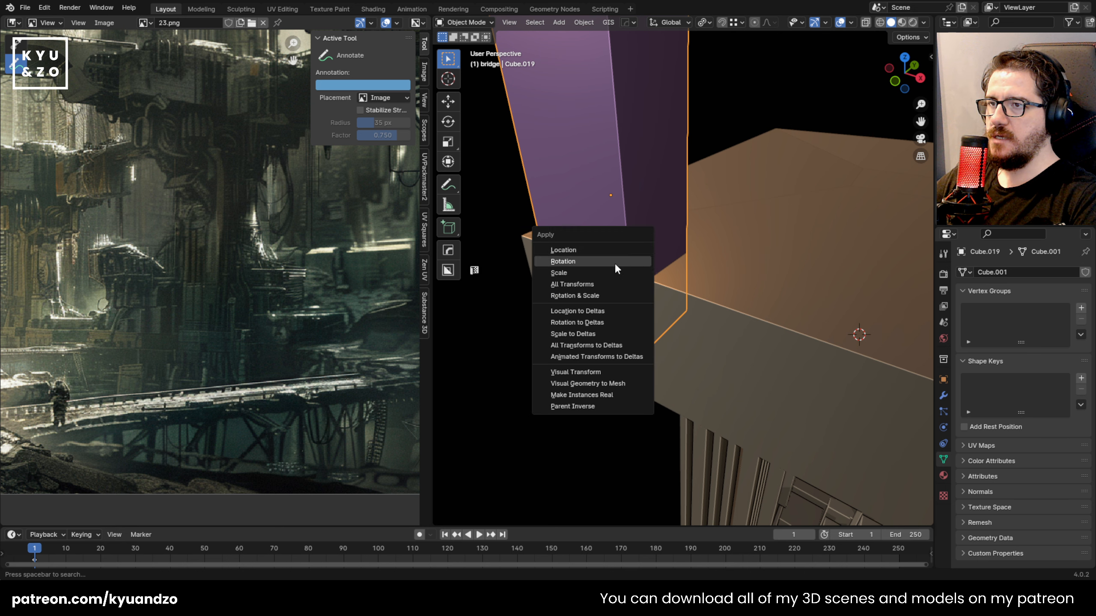
click(607, 285)
click(531, 197)
key(ctrl+z)
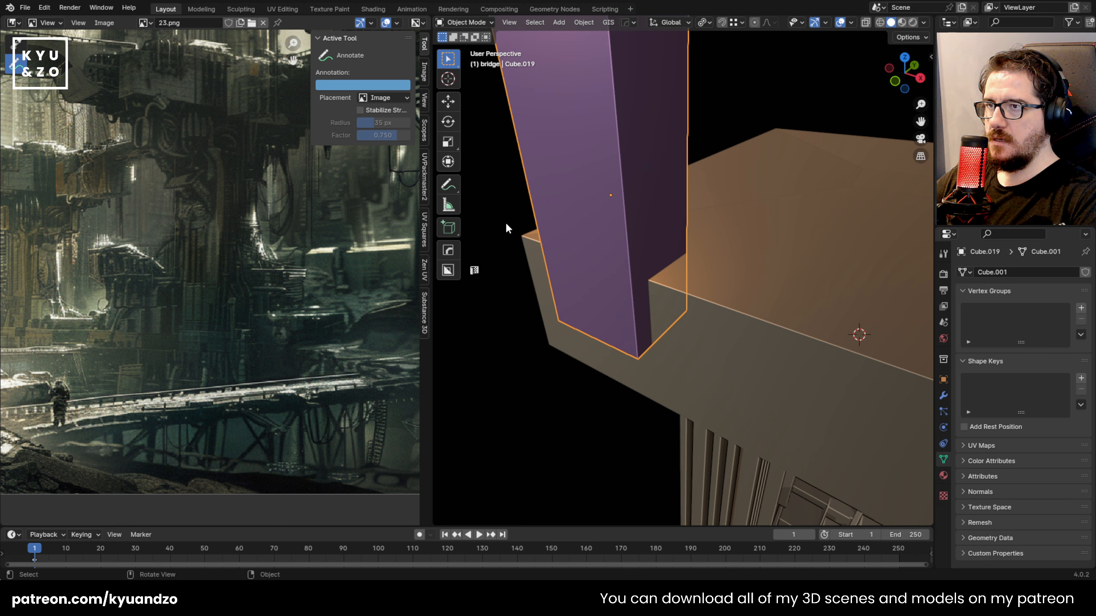
Apply the corner block's scale and bevel its lower inner edge by 0.0978 m, rounded with three segments
key(ctrl+a)
click(604, 196)
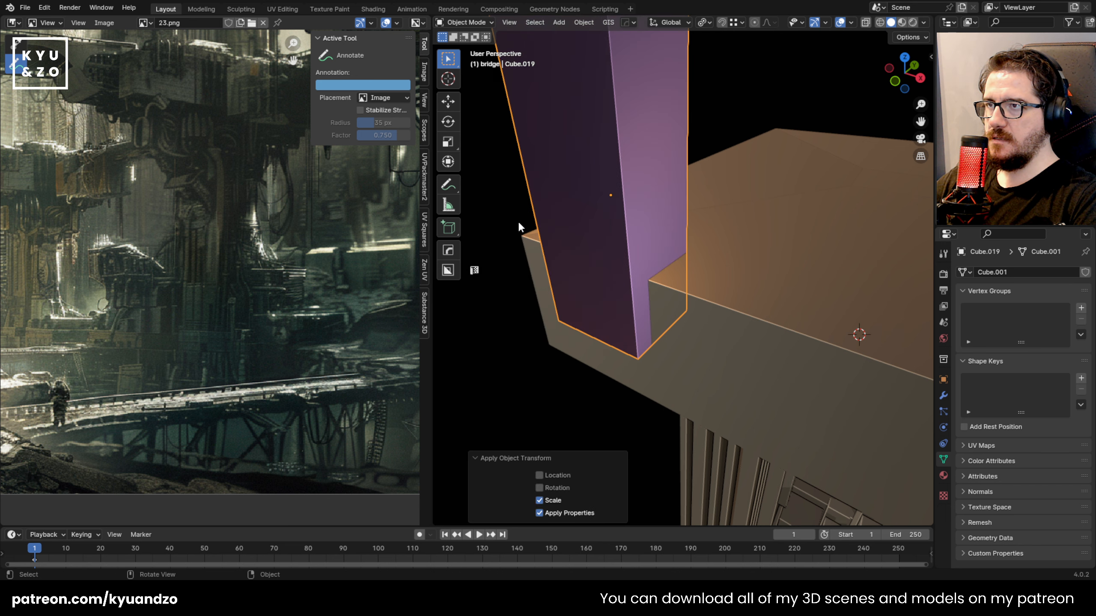
key(Tab)
key(alt+z)
click(663, 310)
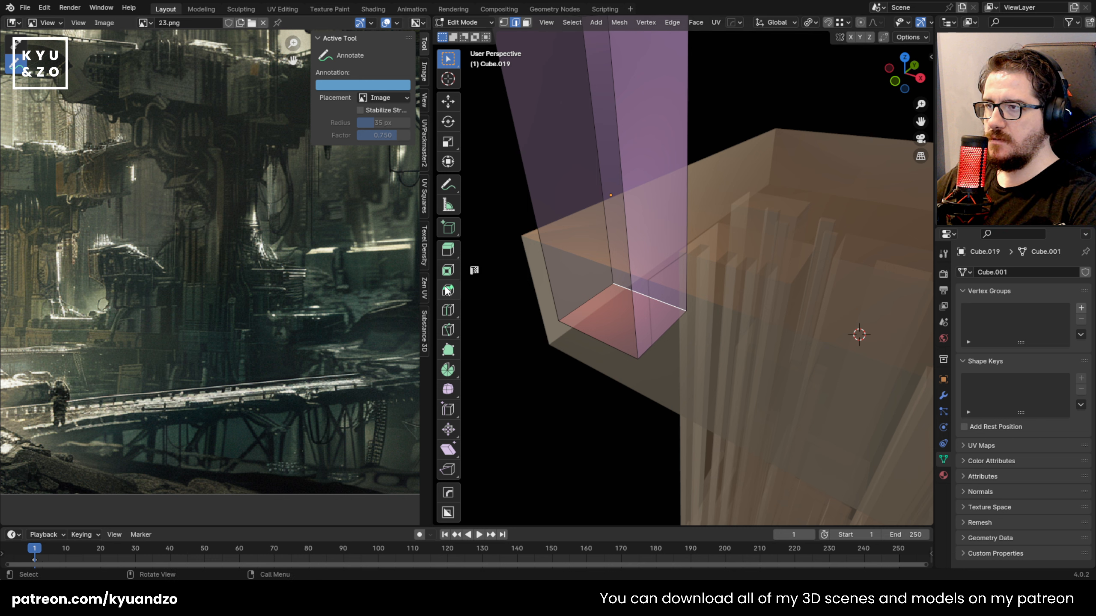
click(585, 254)
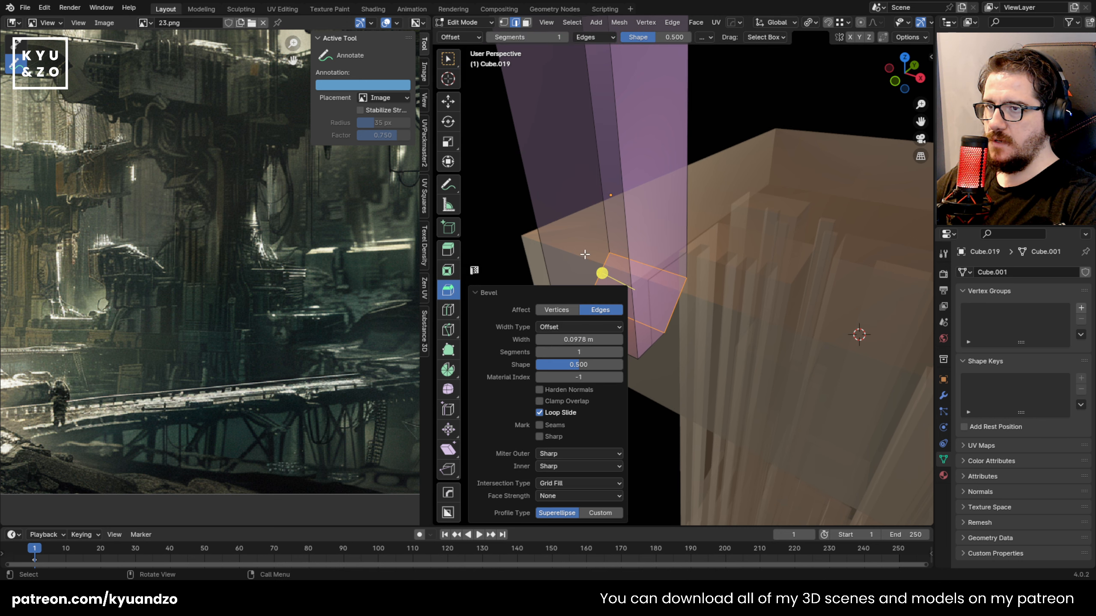
click(618, 352)
click(618, 352)
key(Tab)
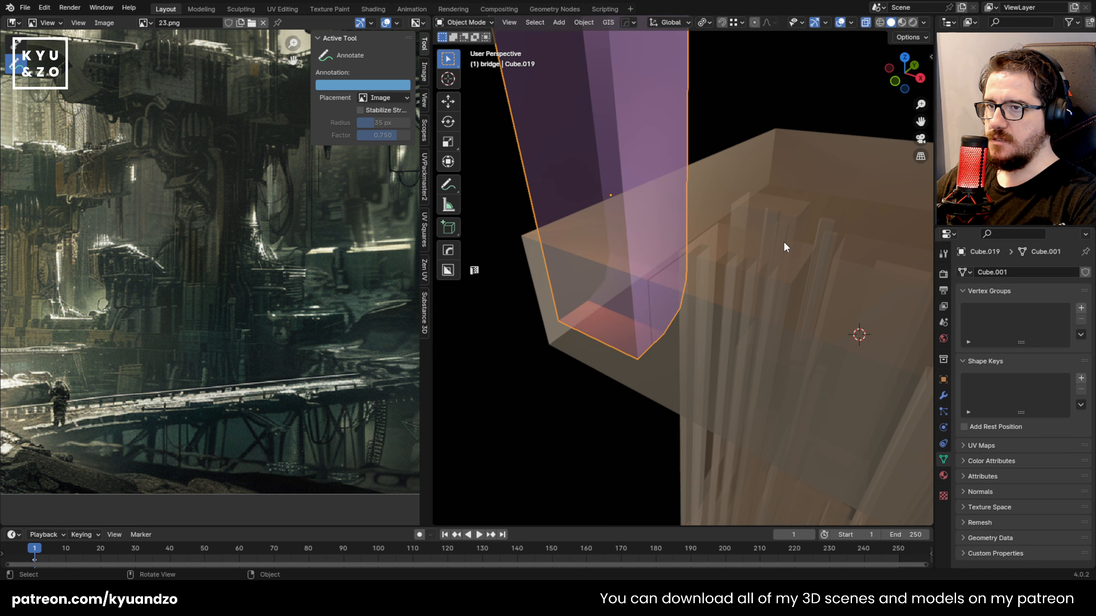
Cut the corner block out of the platform with a non-destructive Boolean Difference
click(531, 368)
key(alt+z)
click(562, 333)
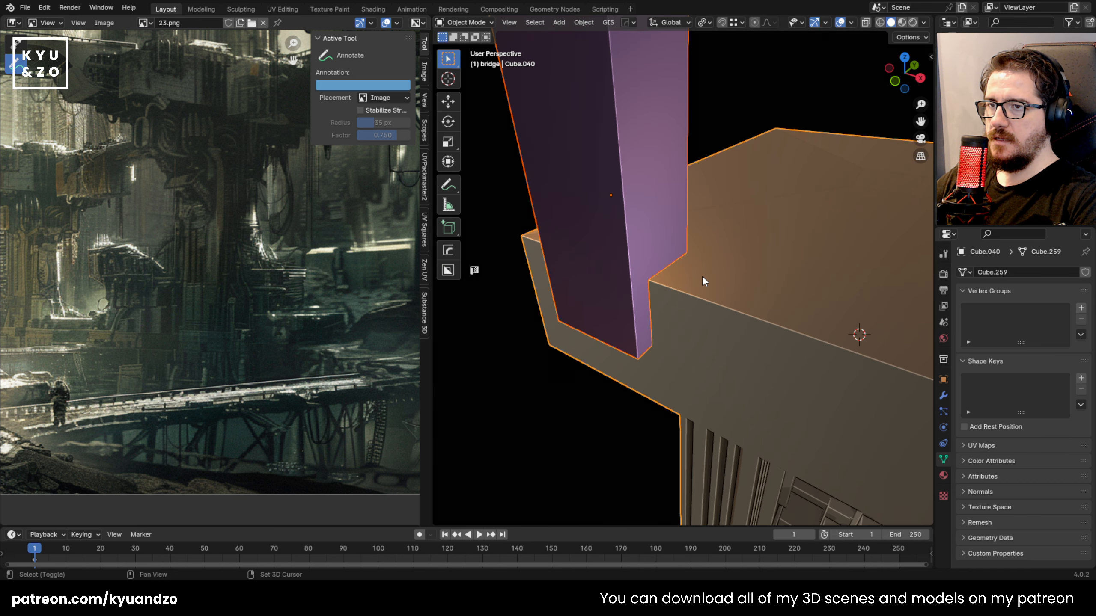
key(q)
click(673, 278)
scroll(584, 271, down, 7)
scroll(587, 271, up, 1)
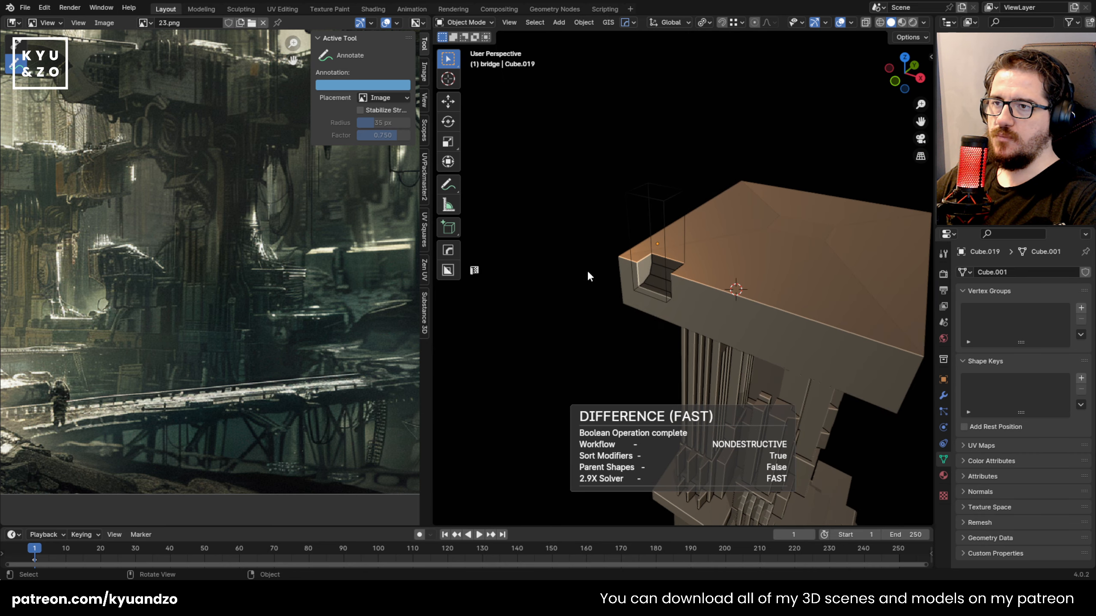
Try to add a loop cut around the cutter block
scroll(638, 278, up, 3)
key(Tab)
key(ctrl+r)
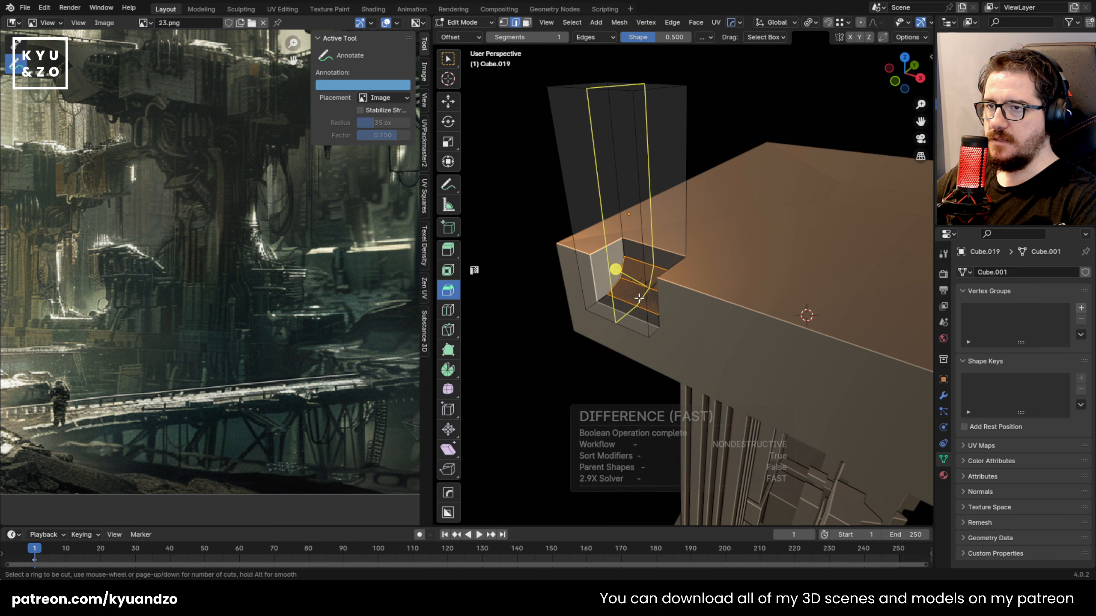
click(643, 298)
click(643, 386)
key(ctrl+z)
key(ctrl+z)
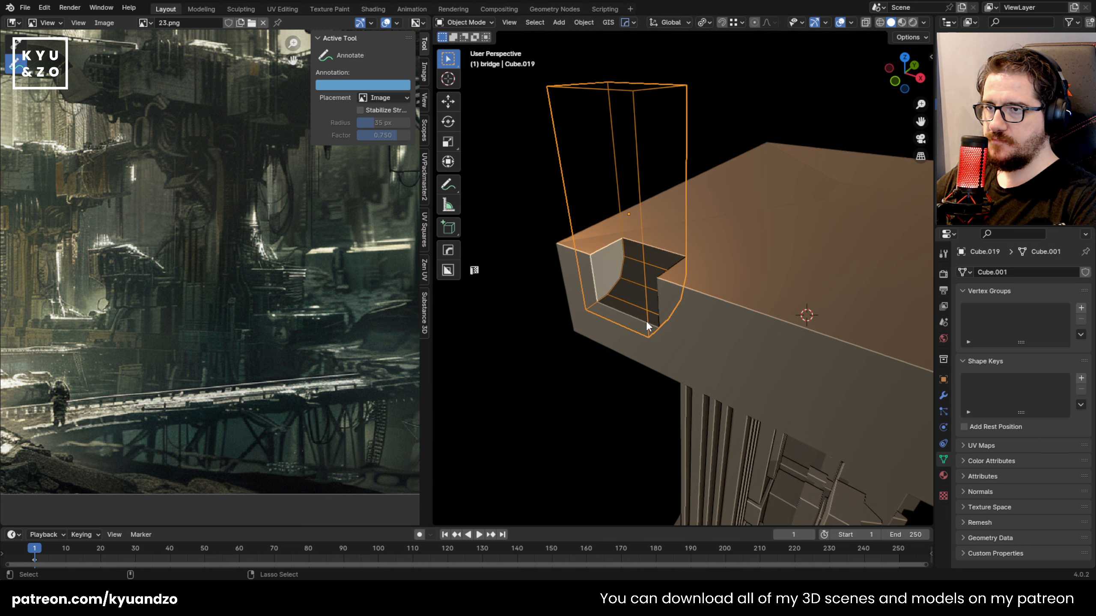
click(526, 285)
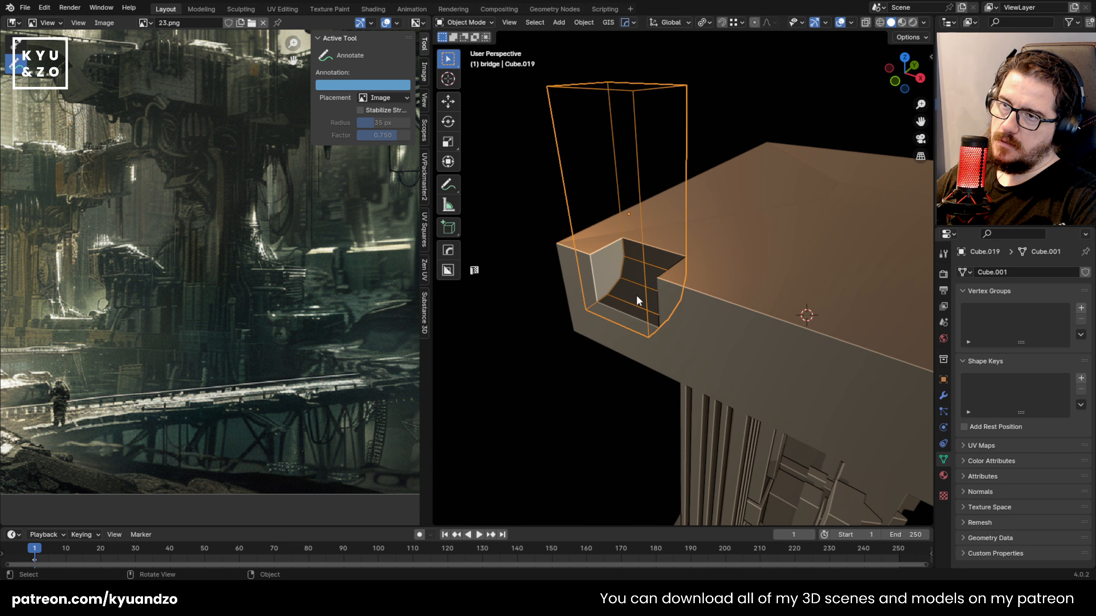
Try duplicating the cutter block along X
shift+middle_drag(733, 250, 621, 187)
key(shift+d)
key(x)
click(676, 247)
key(x)
click(675, 247)
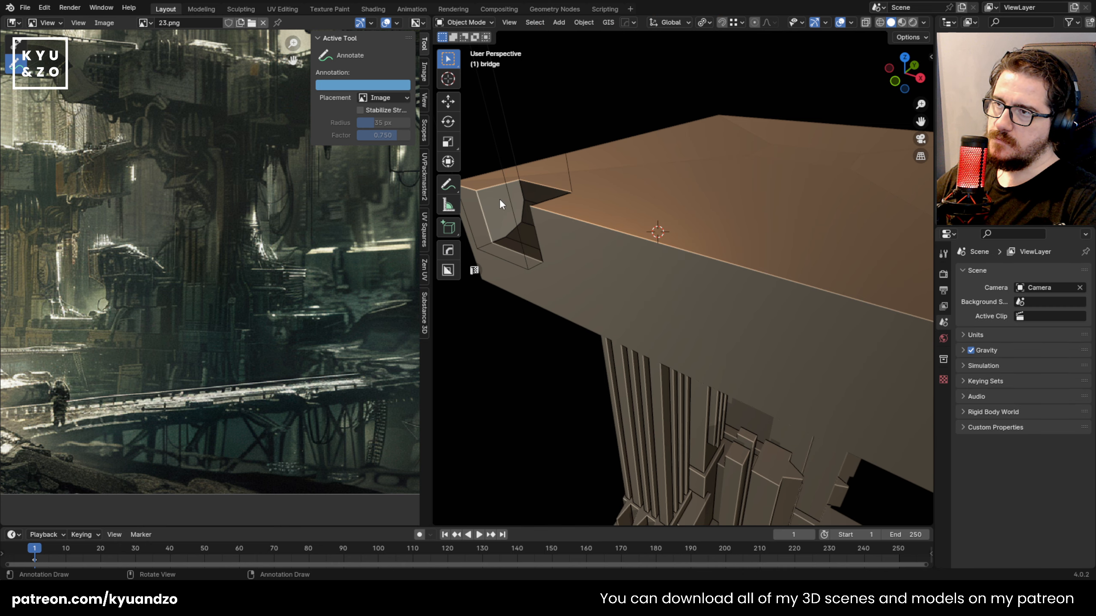
Select the cutter block and widen it by a factor of 3.459 along X
click(518, 197)
key(s)
key(x)
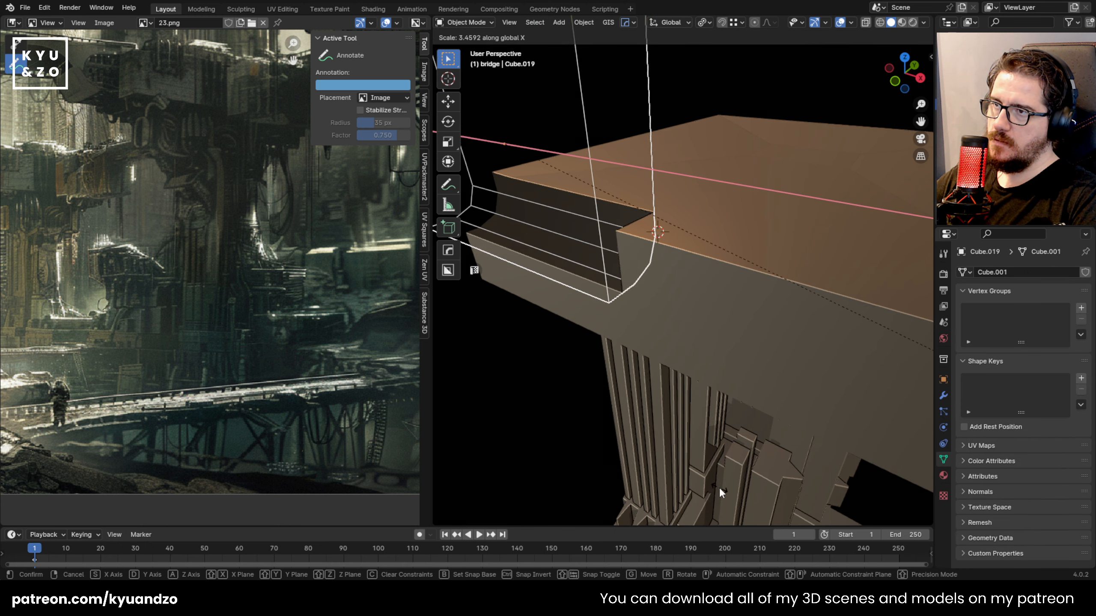
click(753, 265)
Reposition the cutter at the platform's front edge and widen it by a factor of 1.389 along X
key(g)
key(s)
key(d)
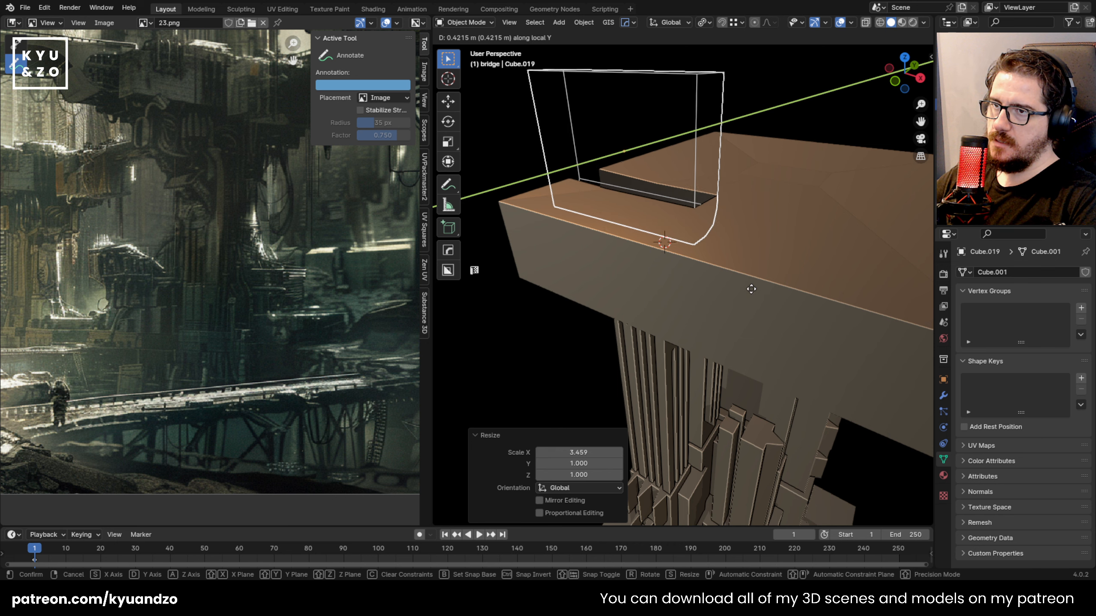
key(s)
click(748, 287)
scroll(750, 287, down, 2)
key(s)
key(d)
key(s)
click(806, 268)
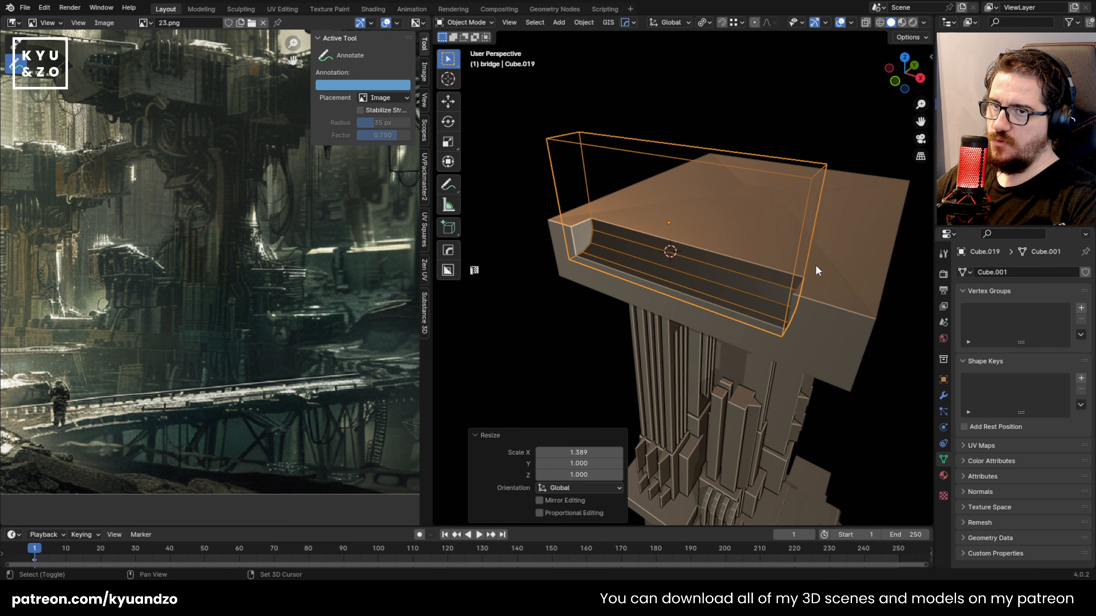
Reselect the cutter block and shift it along Y at the platform's front edge
shift+click(815, 264)
key(alt+a)
click(693, 281)
middle_drag(694, 281, 593, 264)
click(697, 189)
click(627, 202)
scroll(630, 263, up, 1)
key(g)
key(y)
click(622, 265)
key(g)
key(d)
click(748, 203)
Extrude the cutter's inner side face by 0.184 m and push it farther along Y across the platform
key(Tab)
key(e)
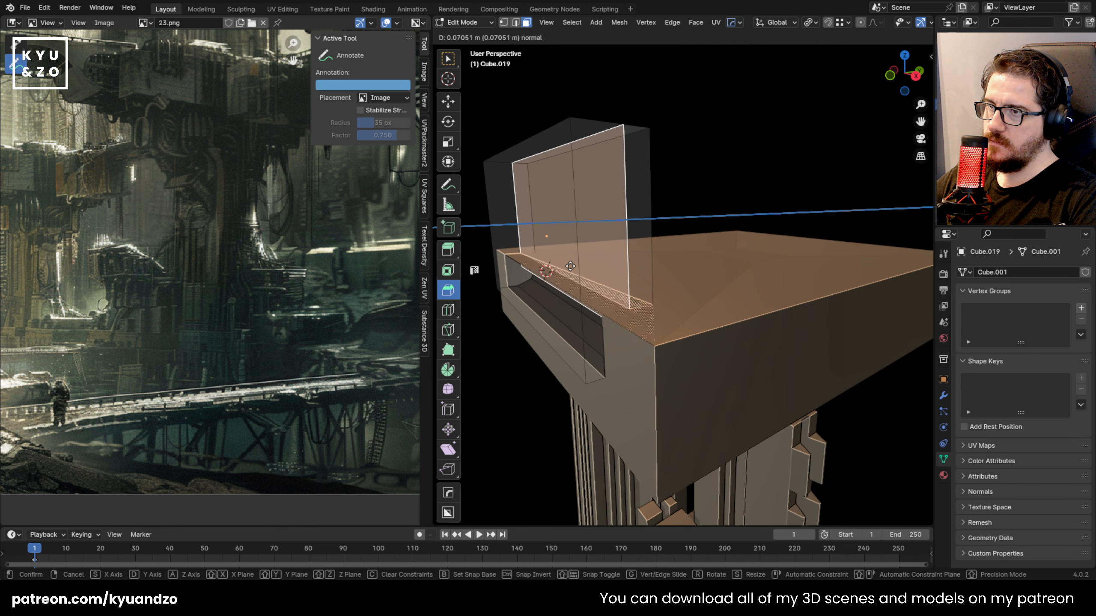
click(558, 220)
key(g)
right_click(727, 281)
mouse_move(727, 281)
middle_down()
mouse_move(769, 298)
mouse_move(713, 272)
mouse_move(721, 264)
middle_up()
key(g)
key(y)
click(769, 236)
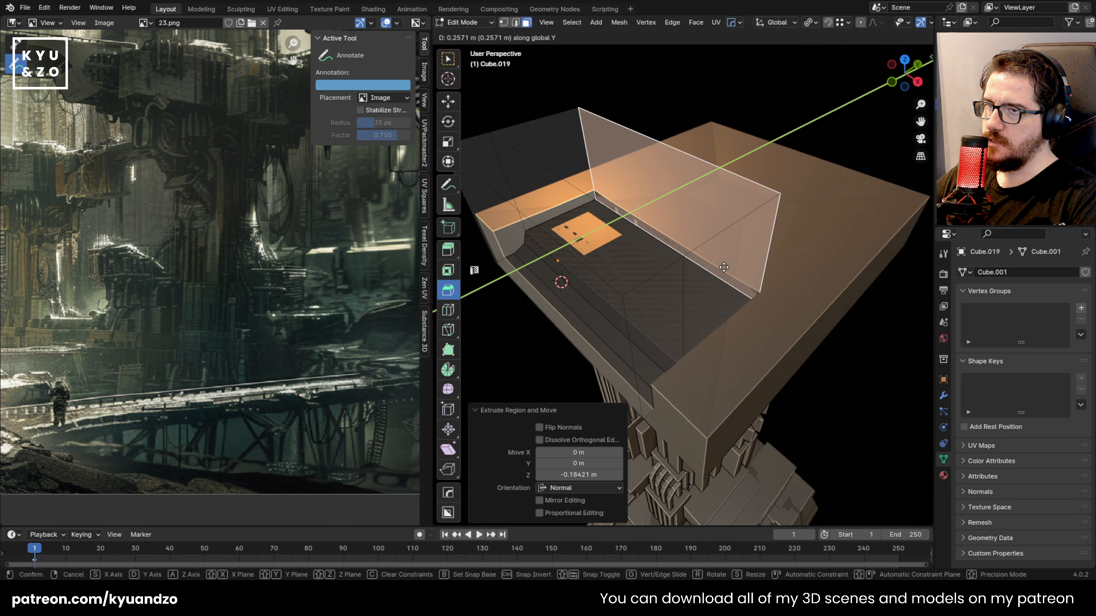
Select the vertices of the small inner face on the platform's top and enable vertex snapping
key(Tab)
middle_drag(670, 327, 673, 274)
click(790, 237)
key(Tab)
scroll(760, 247, up, 2)
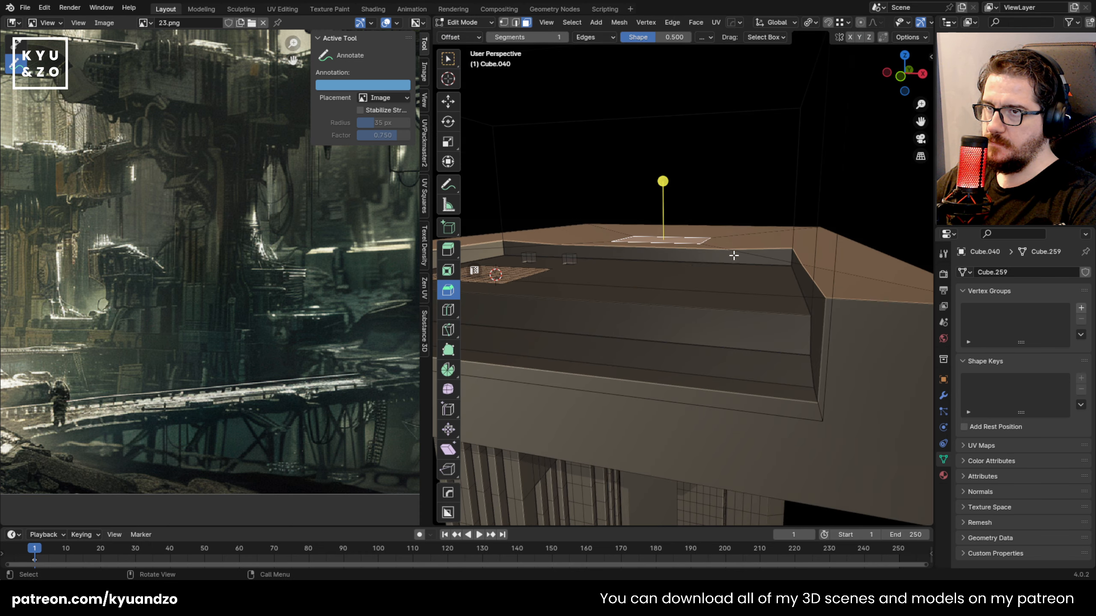
key(z)
click(705, 233)
middle_drag(705, 234, 751, 186)
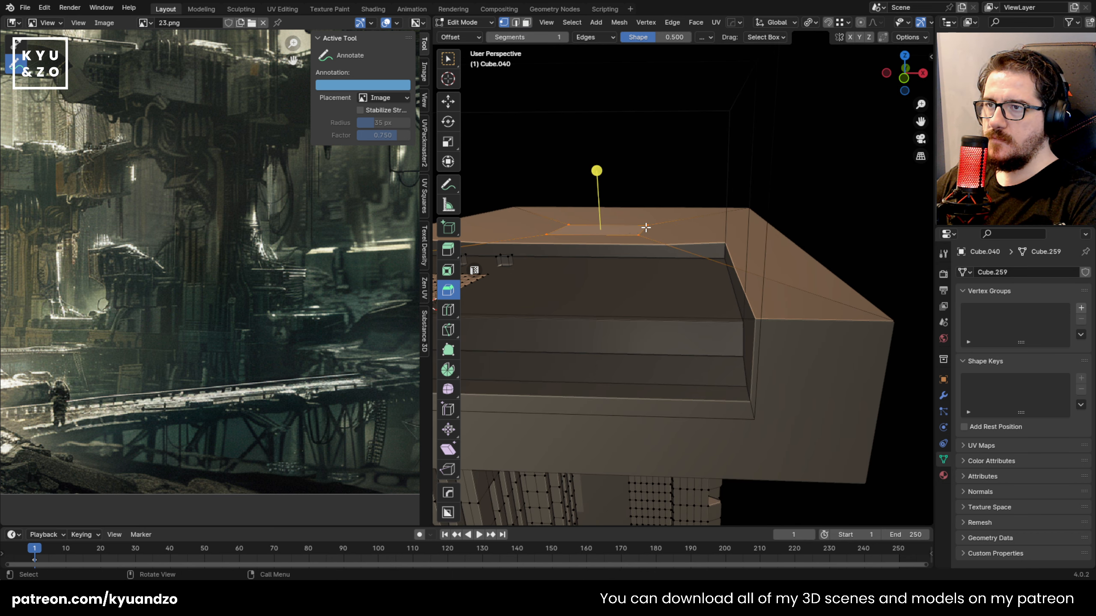
click(843, 22)
click(813, 88)
middle_drag(745, 270, 704, 268)
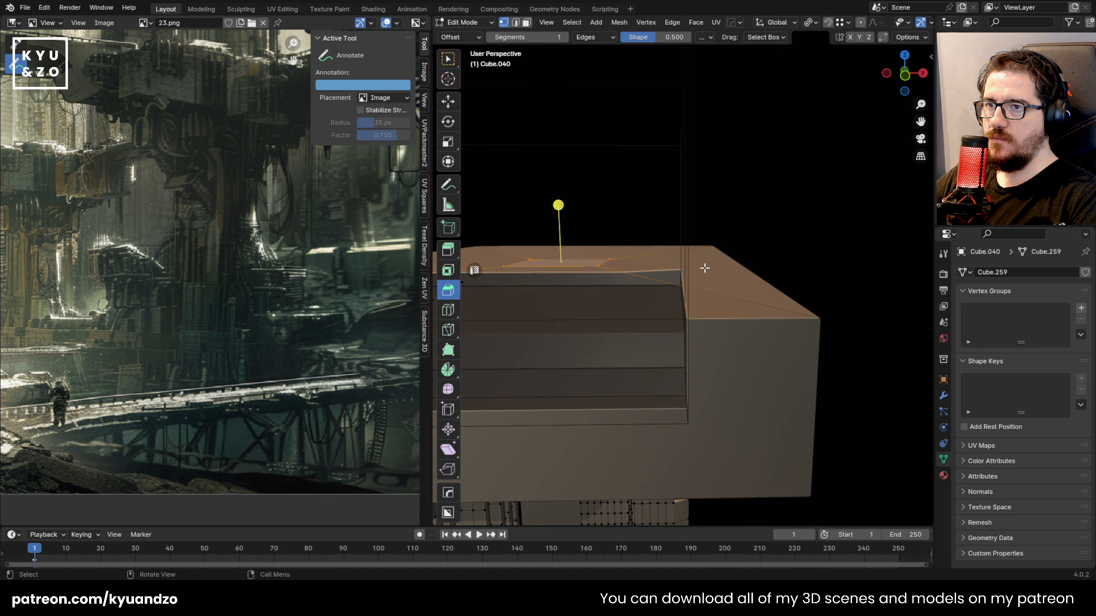
Move the inner face's vertices along Z, snapping them level with the platform's outer corner vertex, and save the file
key(g)
key(z)
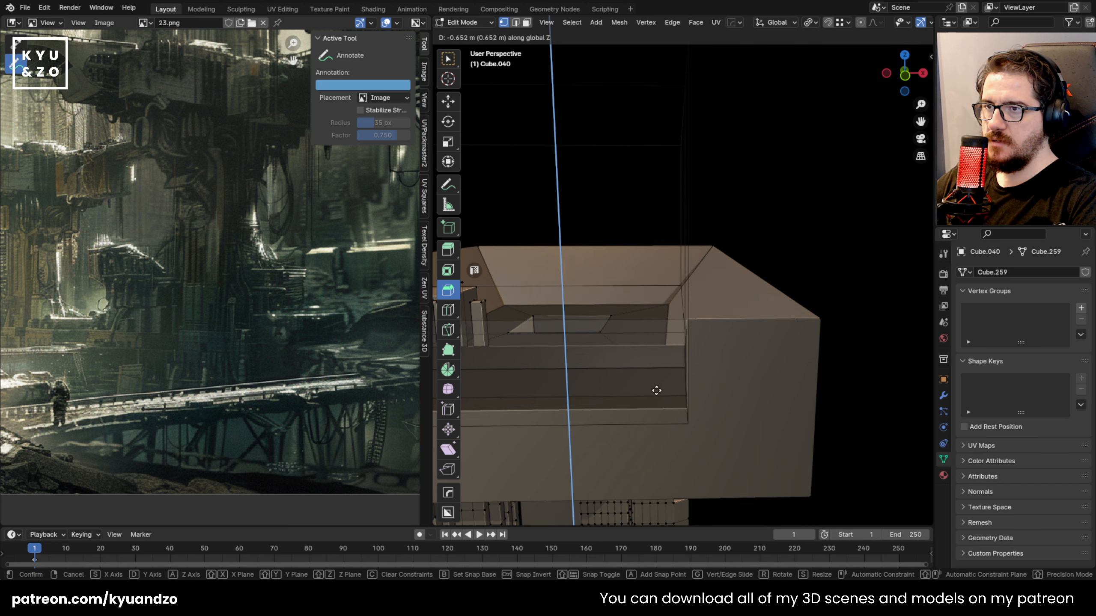
click(655, 391)
key(g)
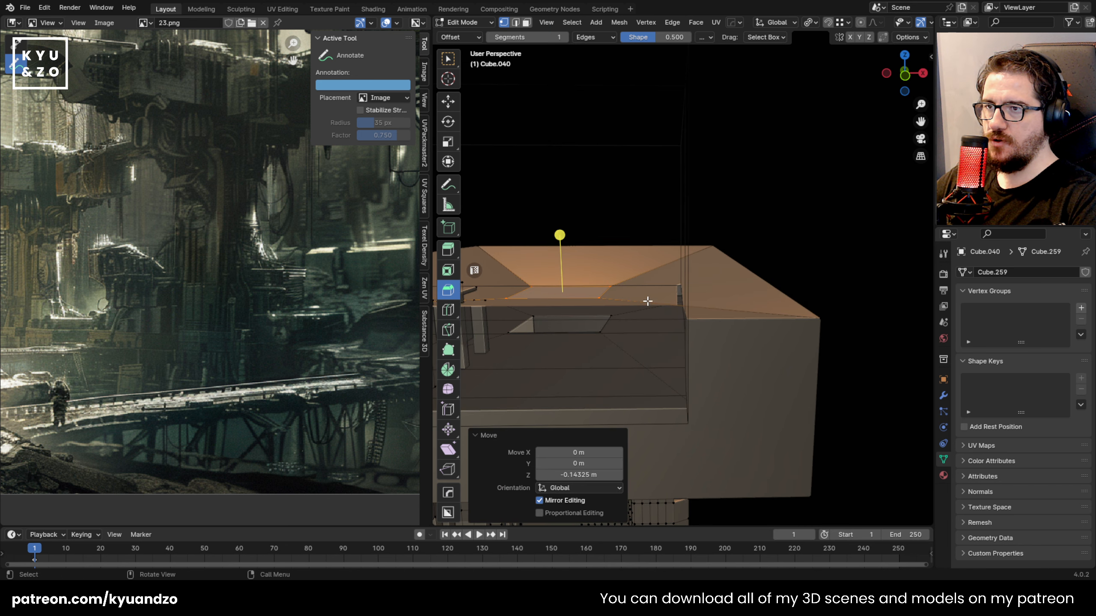
key(z)
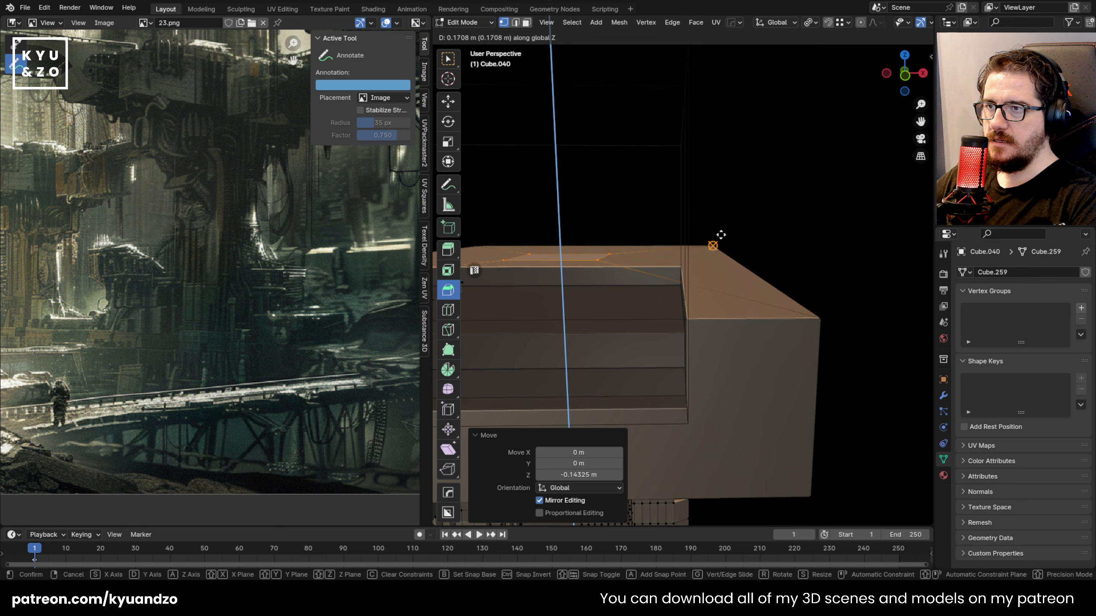
click(719, 235)
key(Tab)
middle_drag(743, 185, 639, 289)
key(ctrl+s)
Move the cutter's rear face about 0.302 m along Y to deepen the platform recess
click(677, 227)
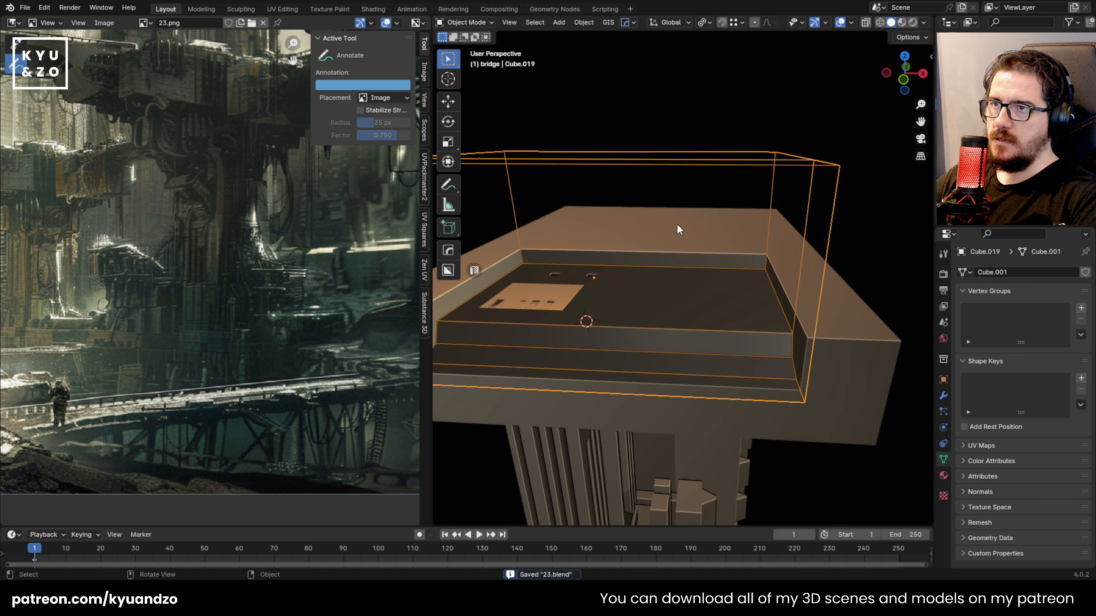
key(Tab)
key(g)
key(y)
click(782, 225)
Divide the cutter's depth along Y with several evenly spaced loop cuts
key(ctrl+r)
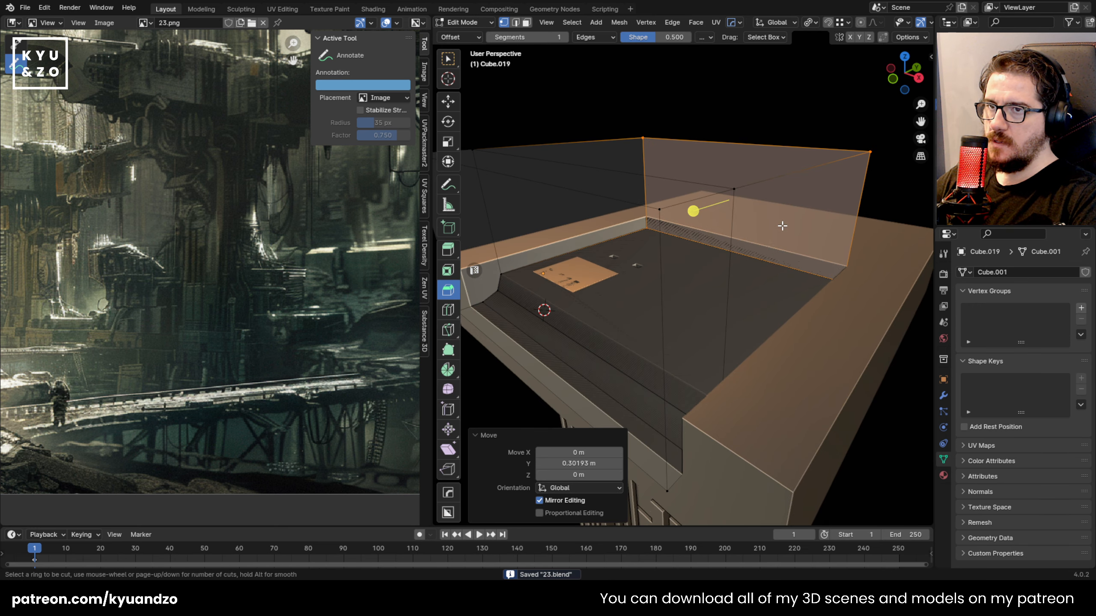
scroll(772, 162, up, 4)
click(772, 162)
right_click(768, 164)
Narrow one ring of faces in the cutter's rear half along X to pinch the recess outline
middle_drag(768, 164, 743, 264)
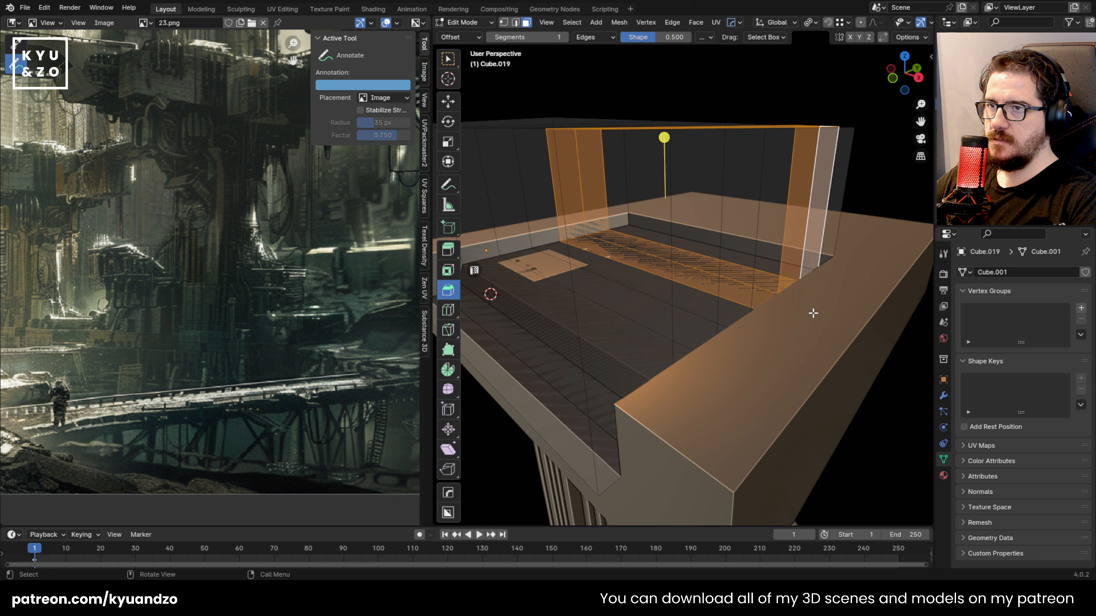
key(s)
key(z)
right_click(800, 313)
key(s)
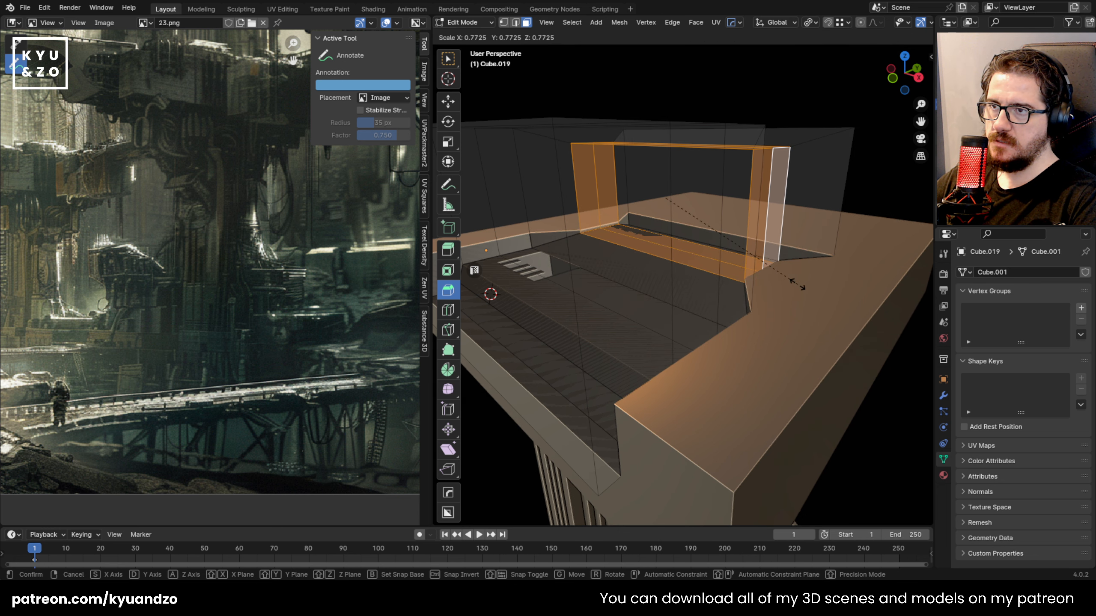
key(z)
key(x)
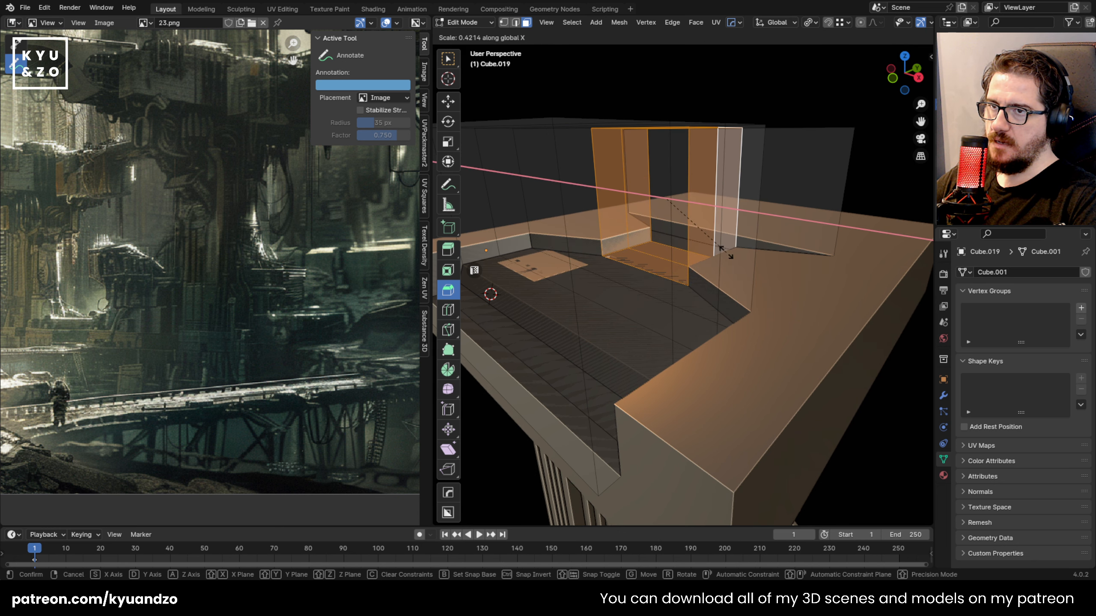
click(779, 285)
Add 4 evenly spaced loop cuts dividing the cutter's width along X
middle_drag(779, 285, 736, 288)
scroll(750, 181, up, 4)
click(749, 180)
right_click(749, 180)
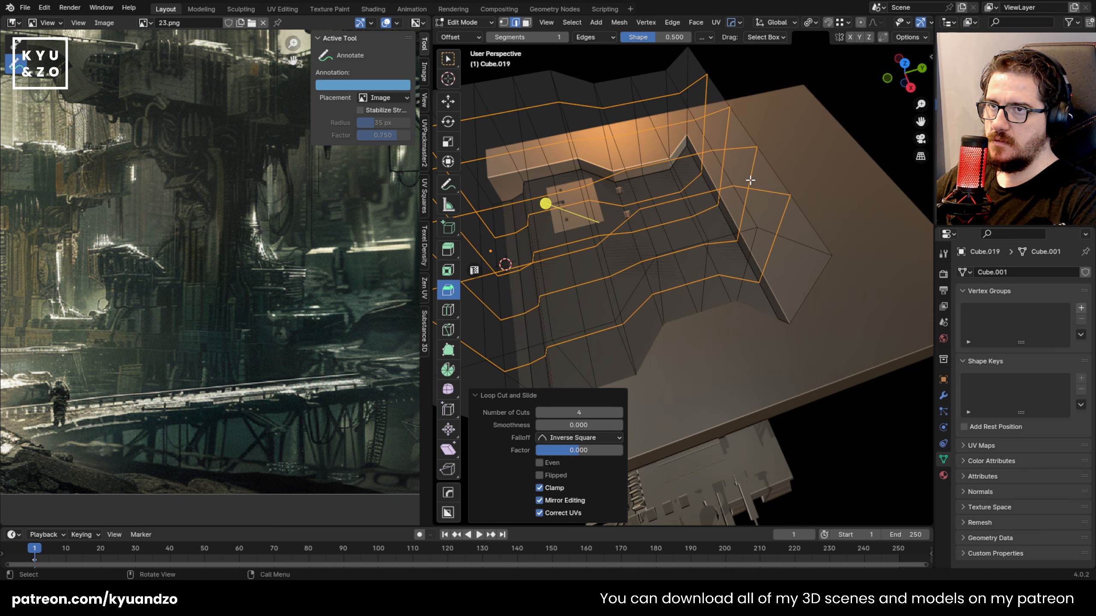
Extrude the adjacent middle faces of the cutter's rear side by 0.677 m toward the platform's back edge
click(745, 181)
middle_drag(737, 180, 576, 181)
key(3)
click(596, 214)
shift+click(623, 187)
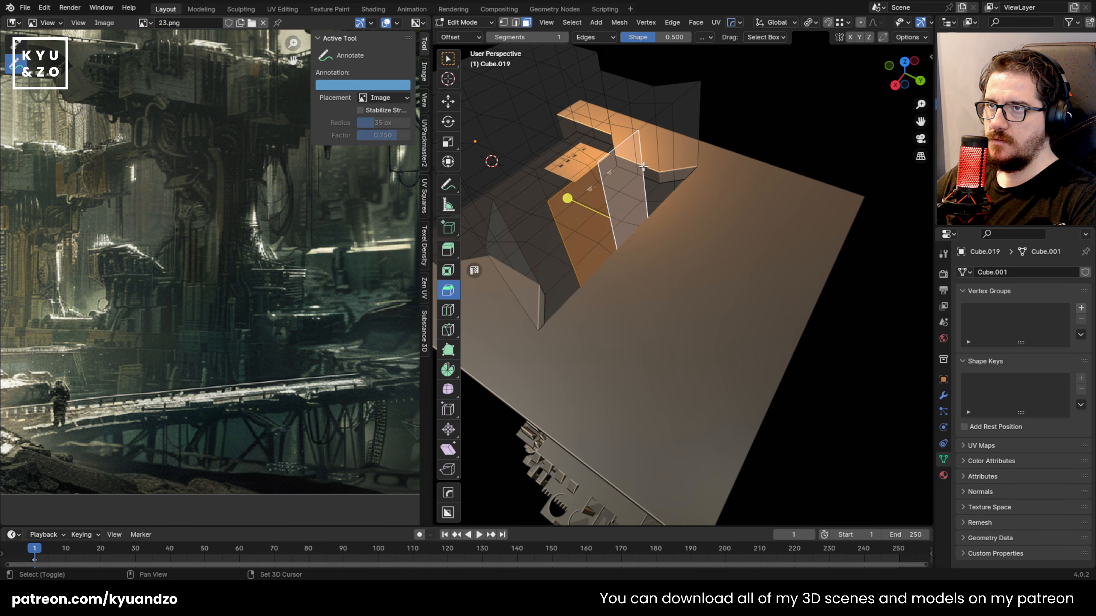
shift+click(647, 166)
key(e)
click(797, 250)
Add one centred loop cut across the newly extruded section of the cutter
key(ctrl+r)
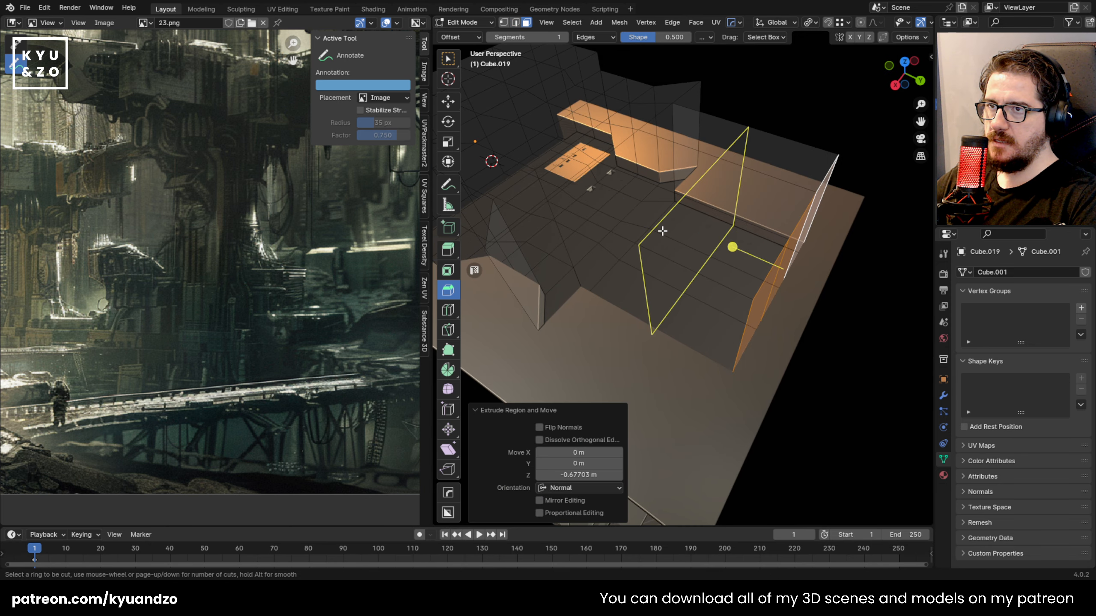
click(662, 231)
right_click(662, 231)
Extrude the two opposite side faces at the cutter's rear end outward along their normals to widen that section
key(3)
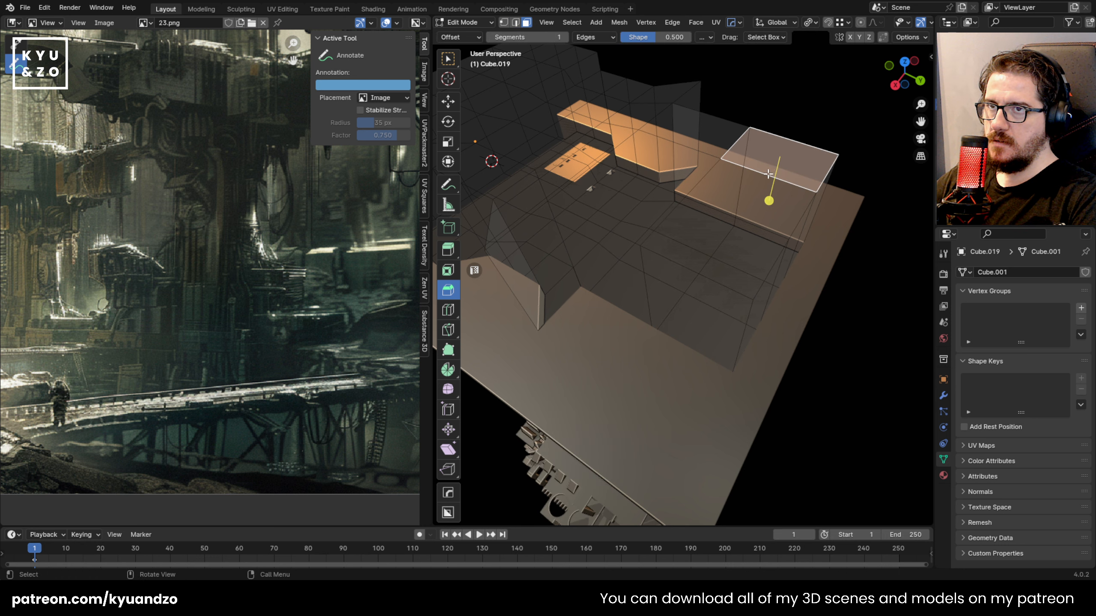
key(alt+z)
key(alt+z)
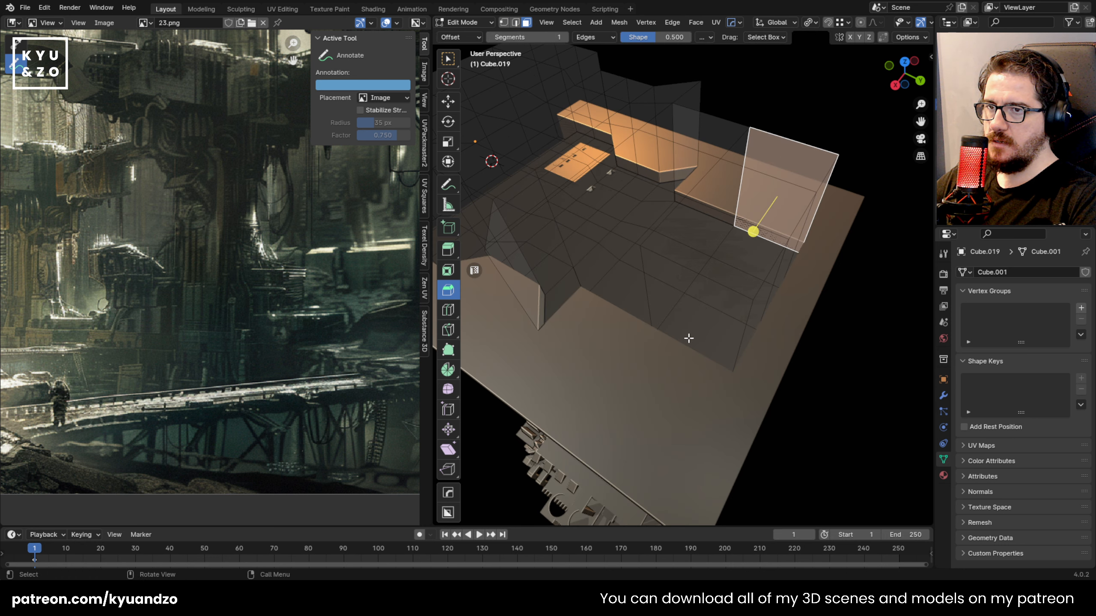
shift+click(691, 332)
middle_drag(691, 332, 659, 284)
click(692, 24)
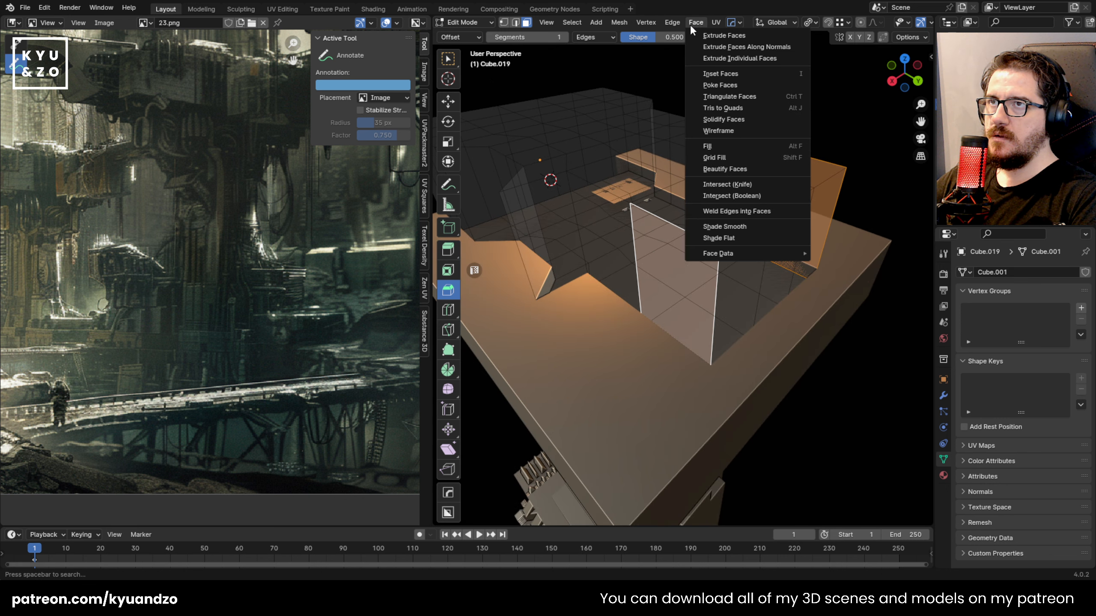
click(708, 49)
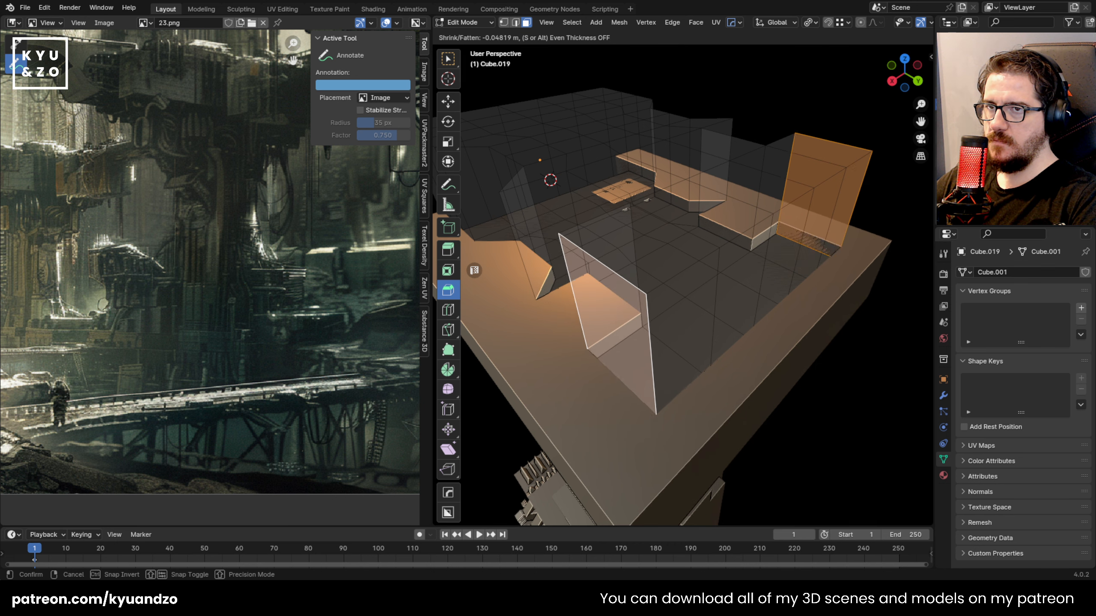
click(800, 253)
Return to Object Mode and move the cutter about 0.014 m along X to centre it on the platform
scroll(798, 255, down, 4)
key(Tab)
middle_drag(587, 270, 504, 318)
key(g)
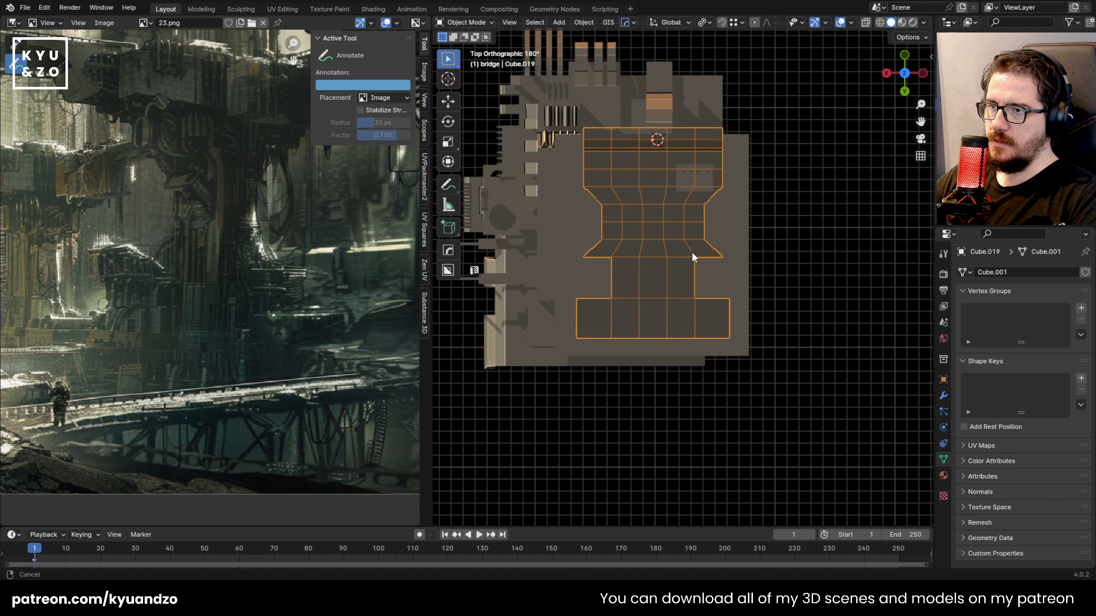
key(y)
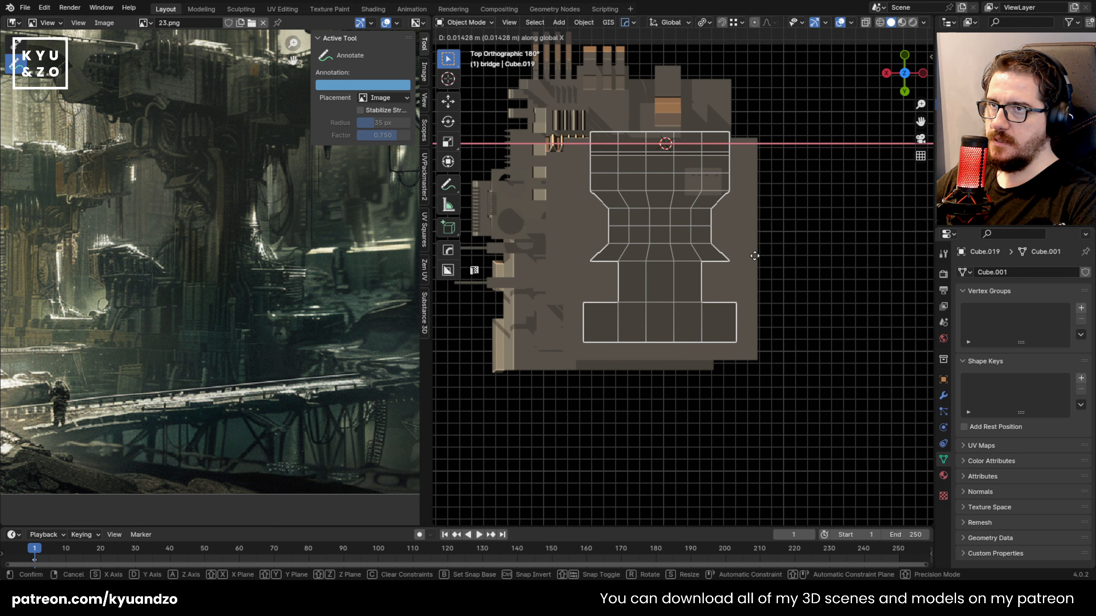
click(754, 255)
middle_drag(616, 317, 672, 213)
click(527, 265)
scroll(574, 261, up, 4)
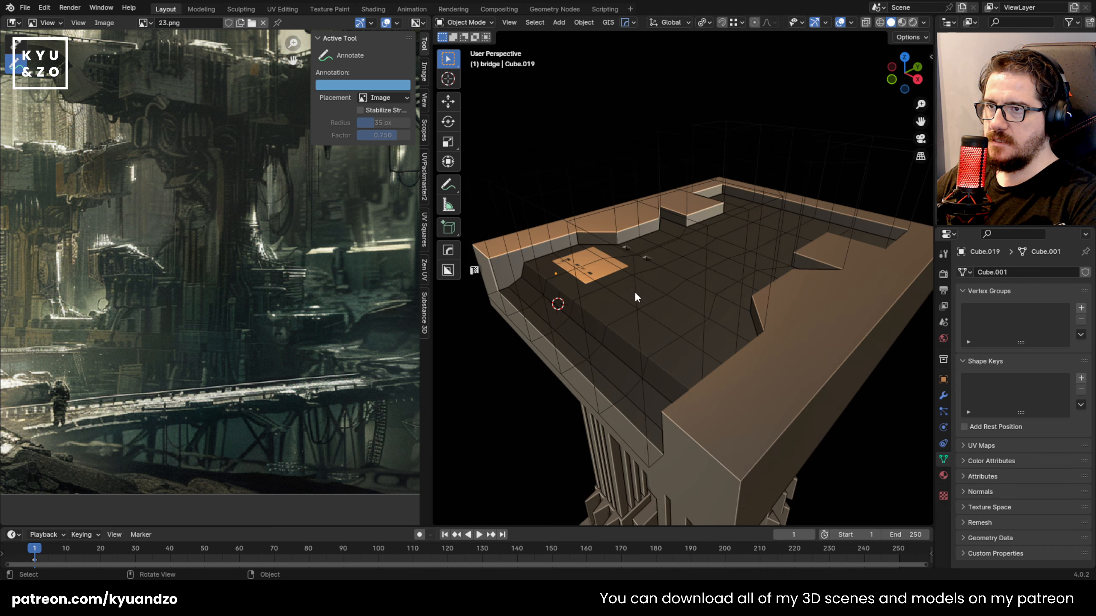
Raise the cutter along Z to make the platform's recess shallower
click(545, 335)
middle_drag(545, 336, 650, 279)
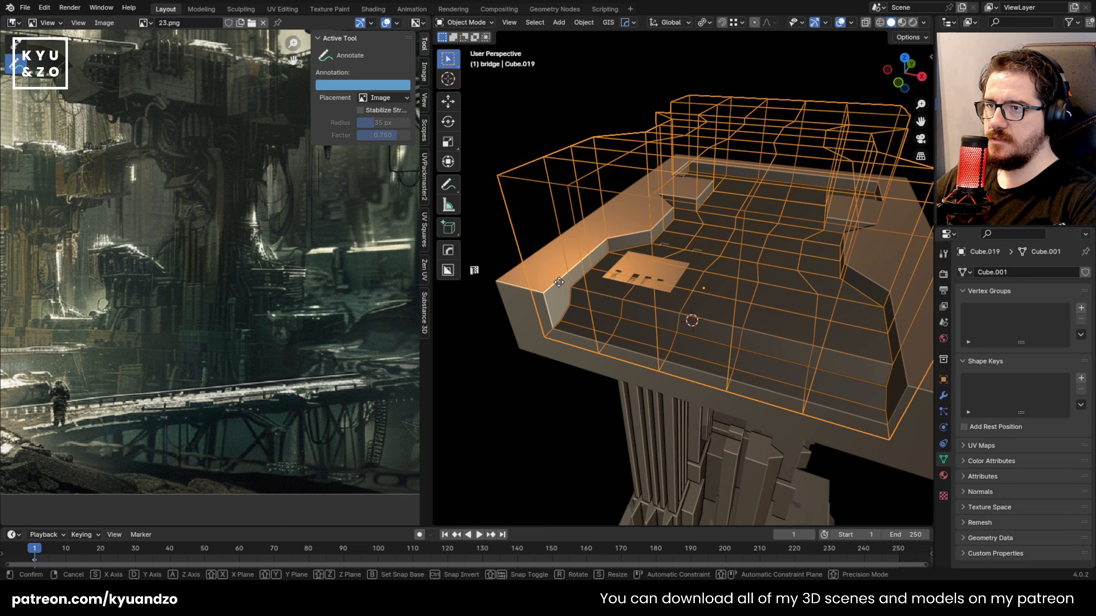
key(z)
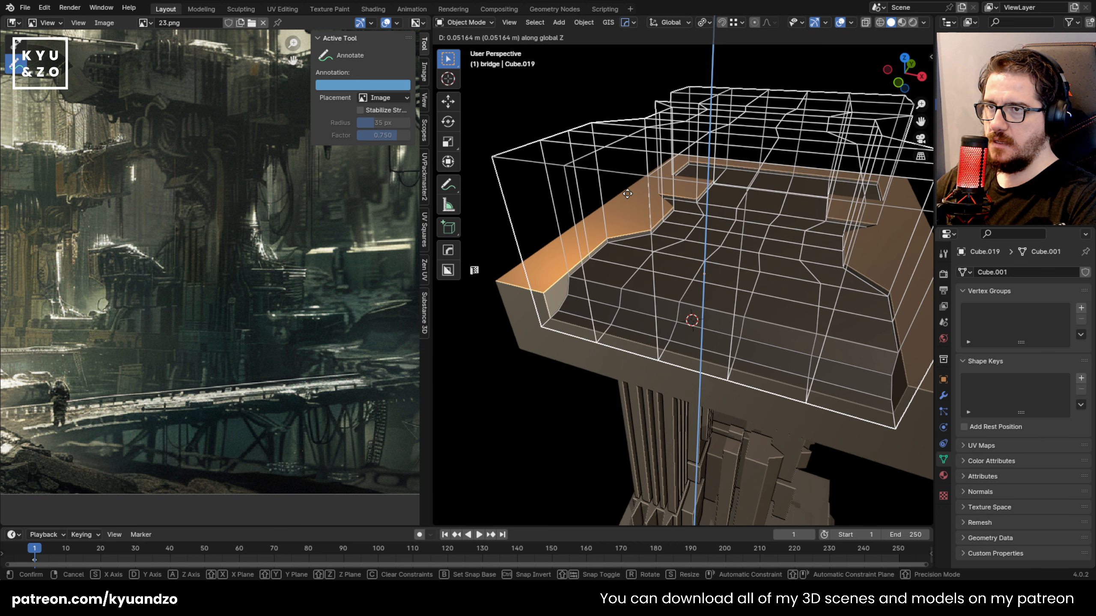
click(582, 107)
click(581, 103)
scroll(619, 354, down, 2)
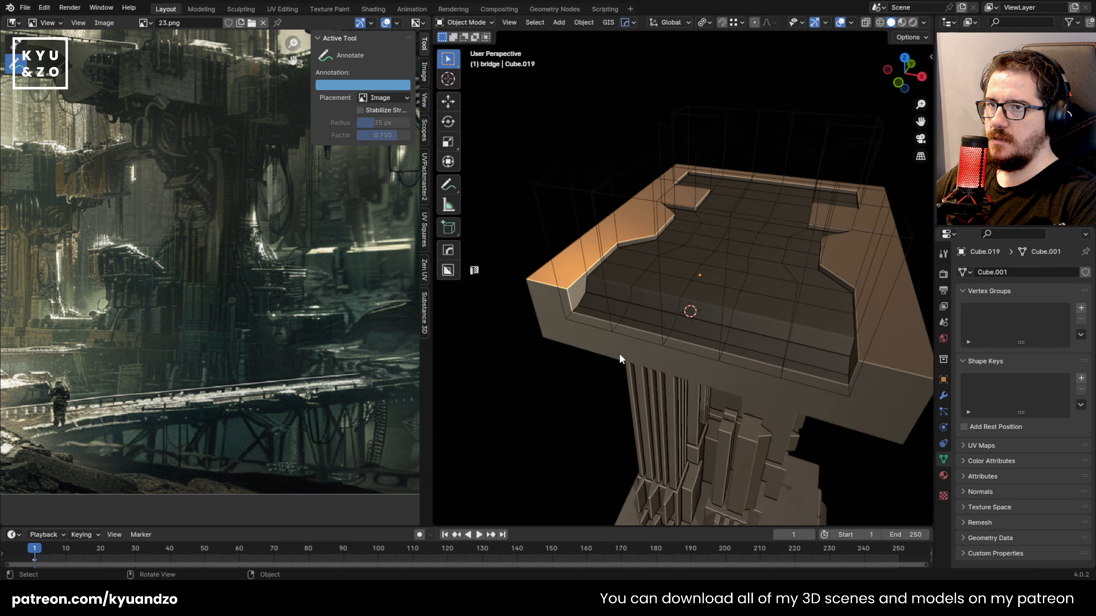
Bake the recess into the tower mesh with HardOps Smart Apply and delete the cutter
scroll(577, 301, up, 4)
scroll(575, 327, down, 3)
click(557, 311)
key(q)
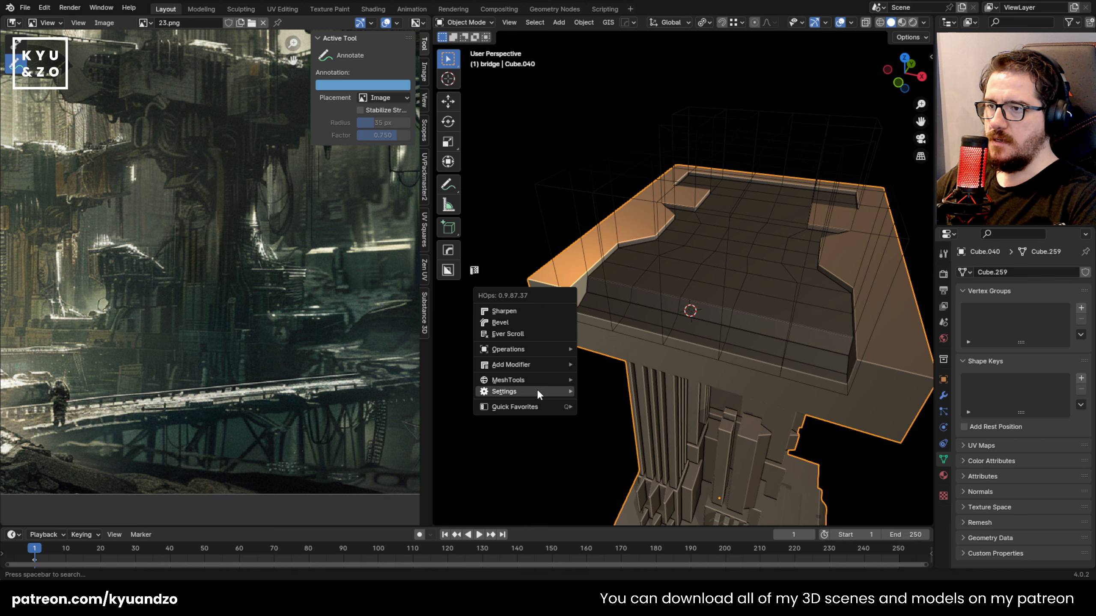
mouse_move(535, 380)
click(606, 530)
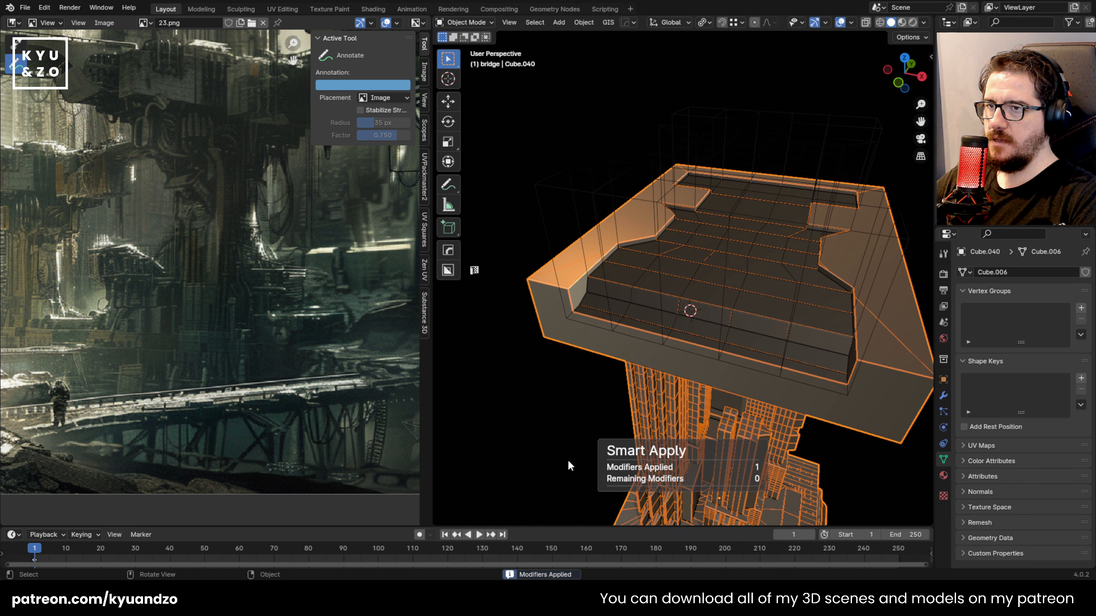
click(638, 228)
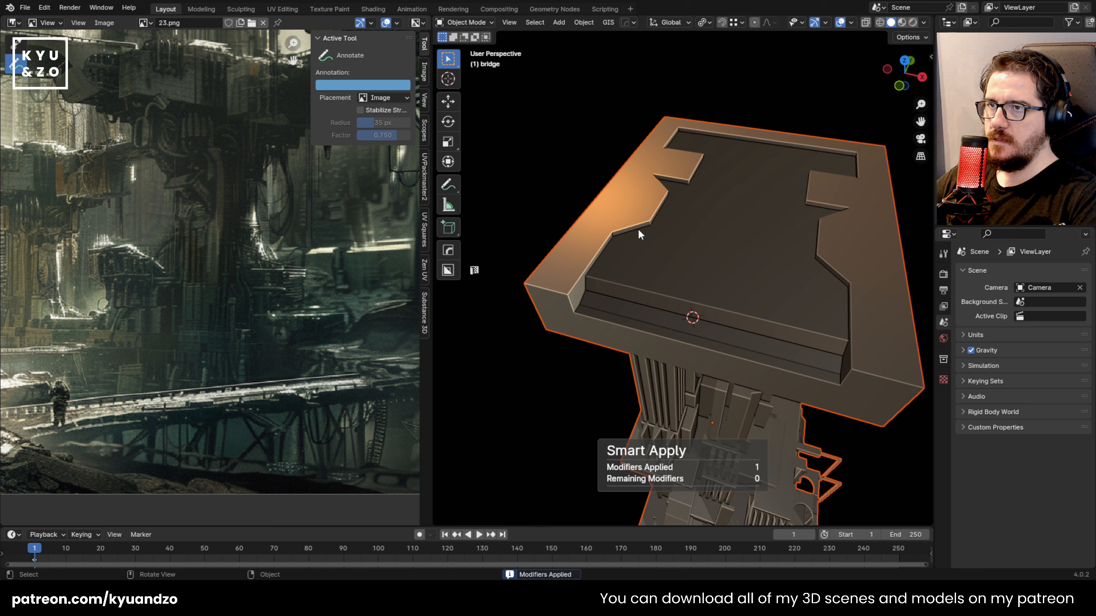
Recalculate the normals of the whole tower mesh to the outside
key(Tab)
key(a)
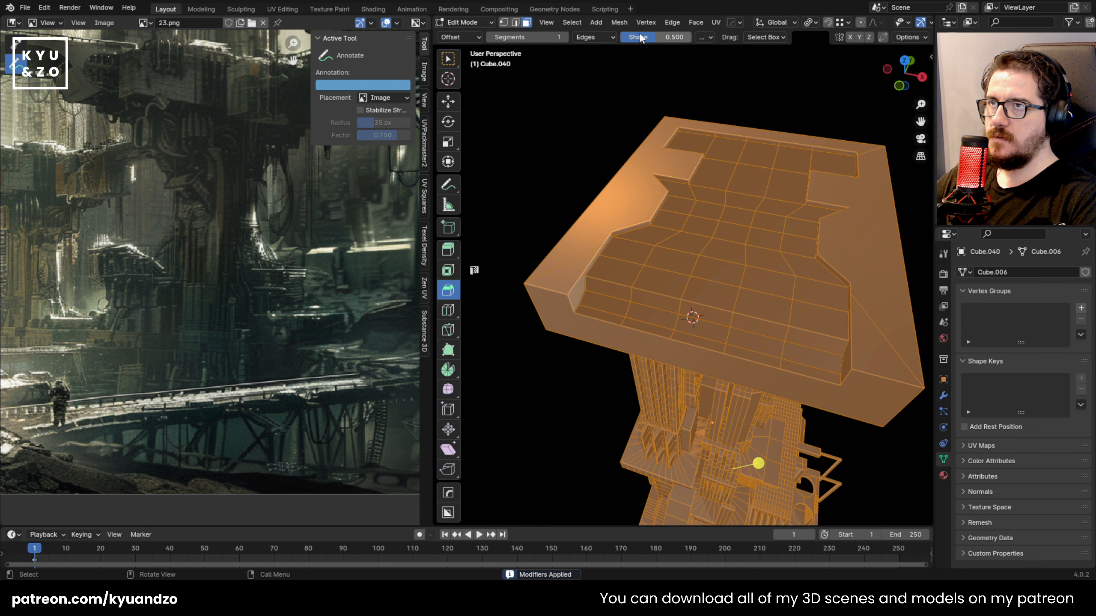
click(620, 22)
mouse_move(658, 216)
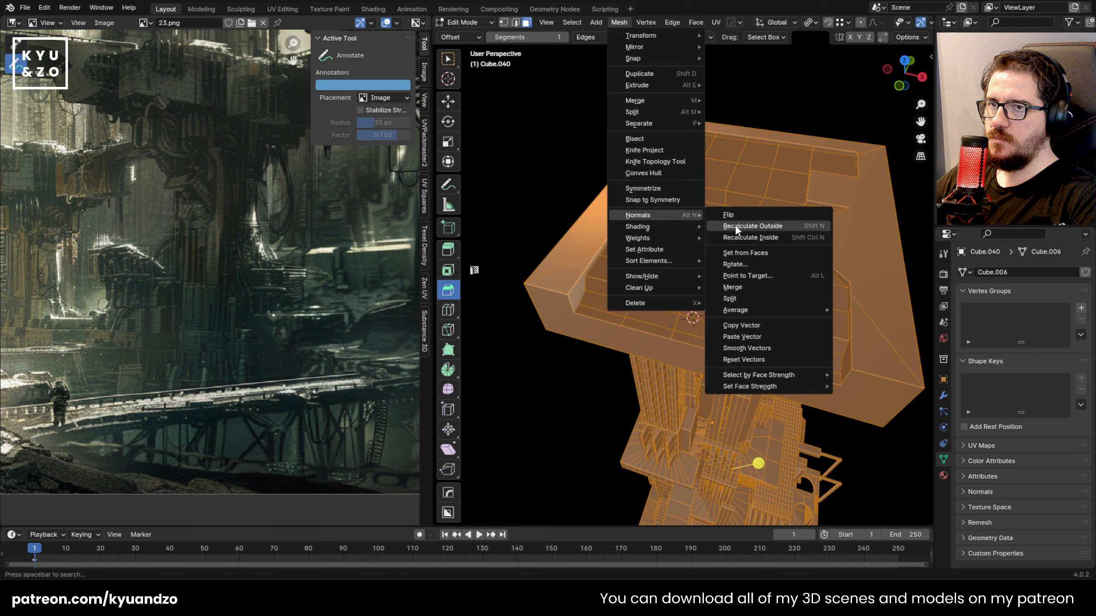
click(734, 224)
key(Tab)
middle_drag(661, 260, 718, 287)
click(690, 245)
Select the platform's top rim face along one side of the recess and switch to vertex selection
mouse_move(719, 287)
shift+middle_down()
mouse_move(721, 332)
mouse_move(808, 335)
mouse_move(706, 362)
shift+middle_up()
scroll(707, 332, up, 2)
key(Tab)
click(603, 349)
scroll(594, 304, up, 2)
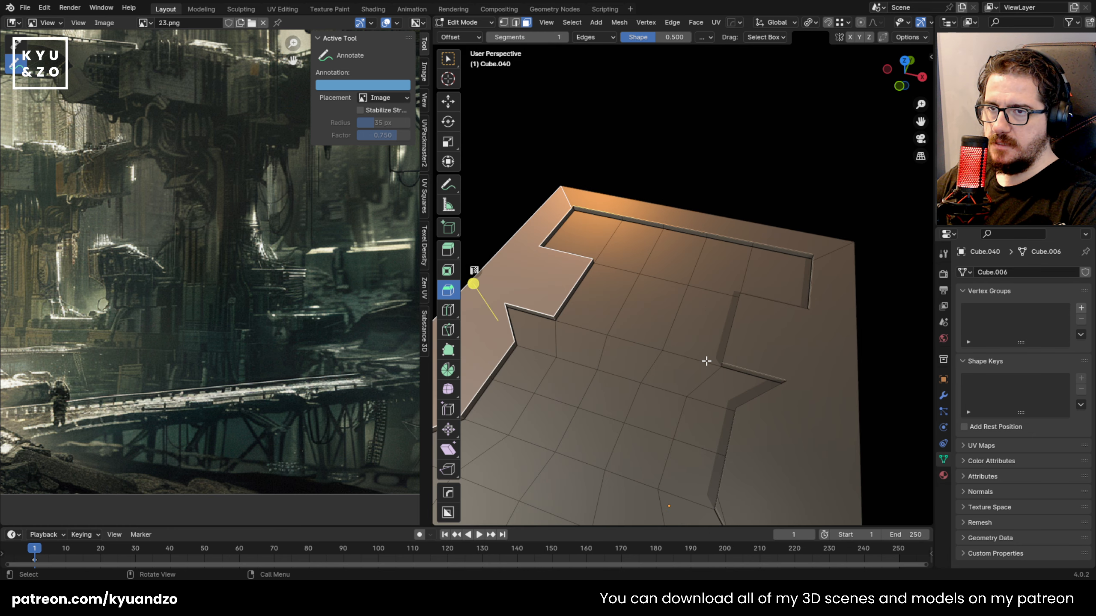
mouse_move(563, 223)
middle_down()
mouse_move(616, 186)
mouse_move(632, 220)
mouse_move(671, 196)
mouse_move(628, 295)
middle_up()
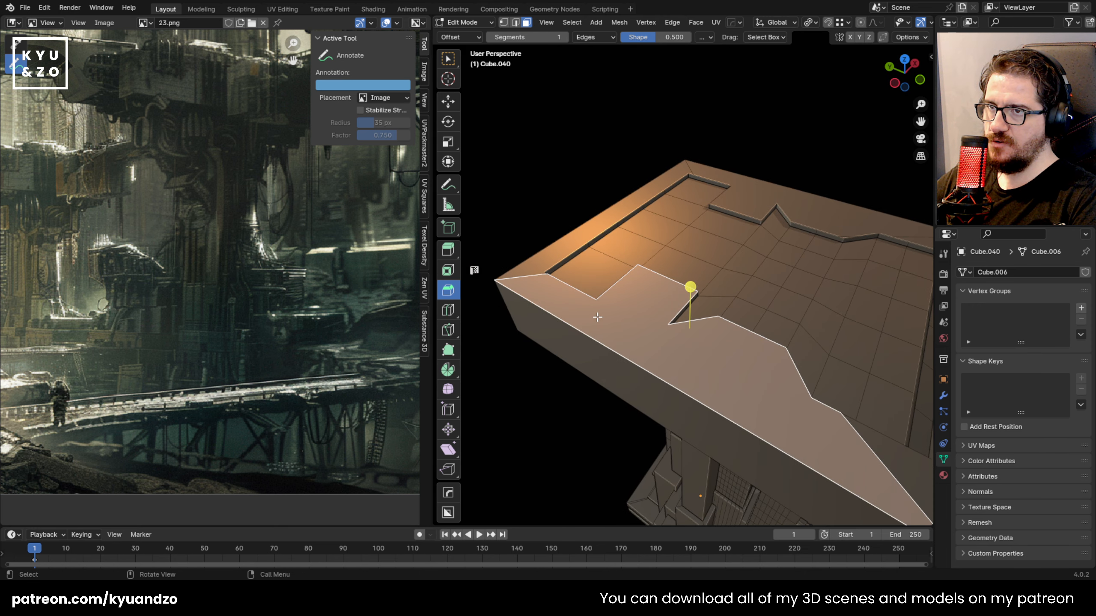
scroll(631, 369, up, 1)
scroll(642, 351, up, 1)
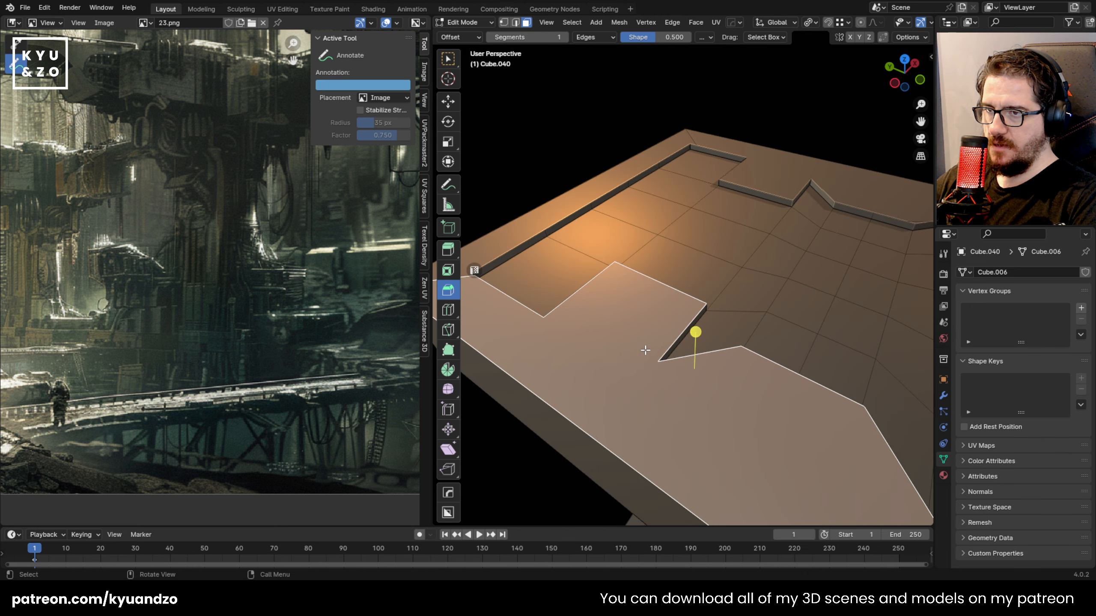
key(1)
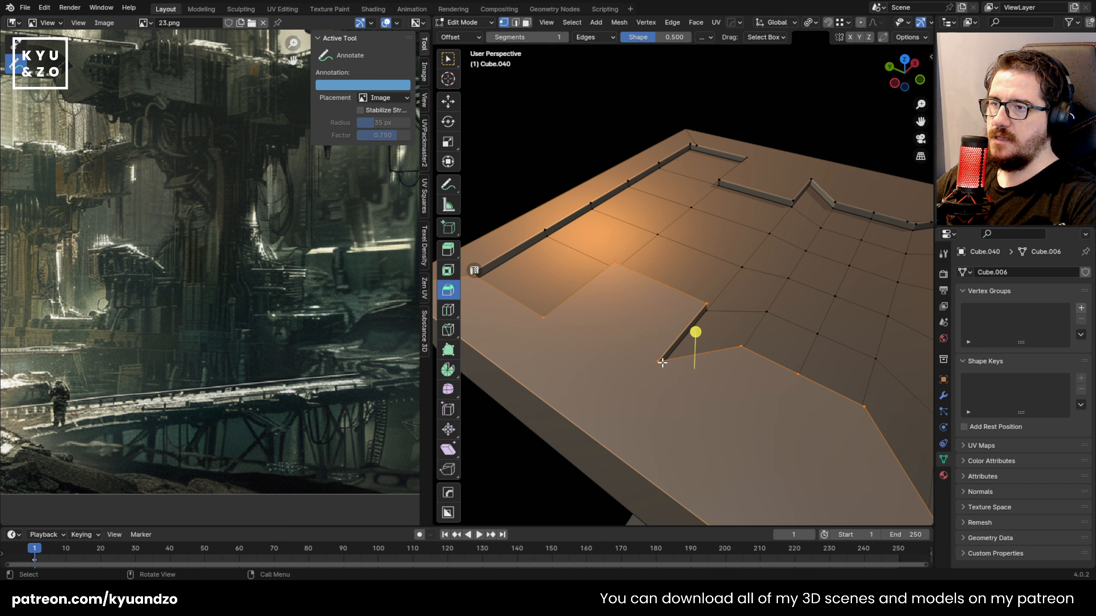
key(k)
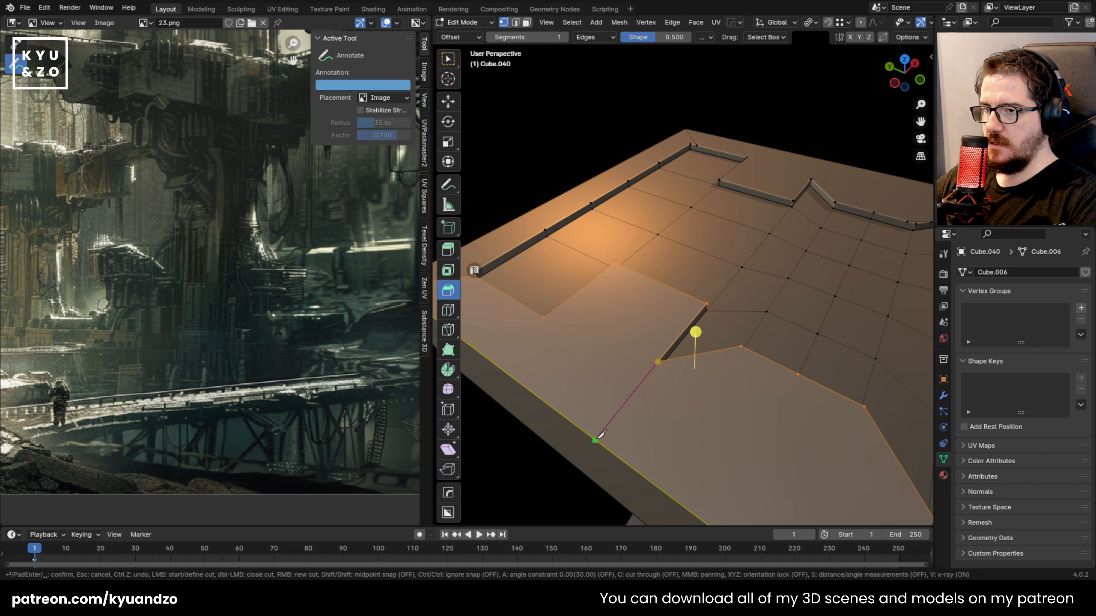
middle_drag(643, 227, 682, 298)
shift+middle_drag(625, 452, 643, 332)
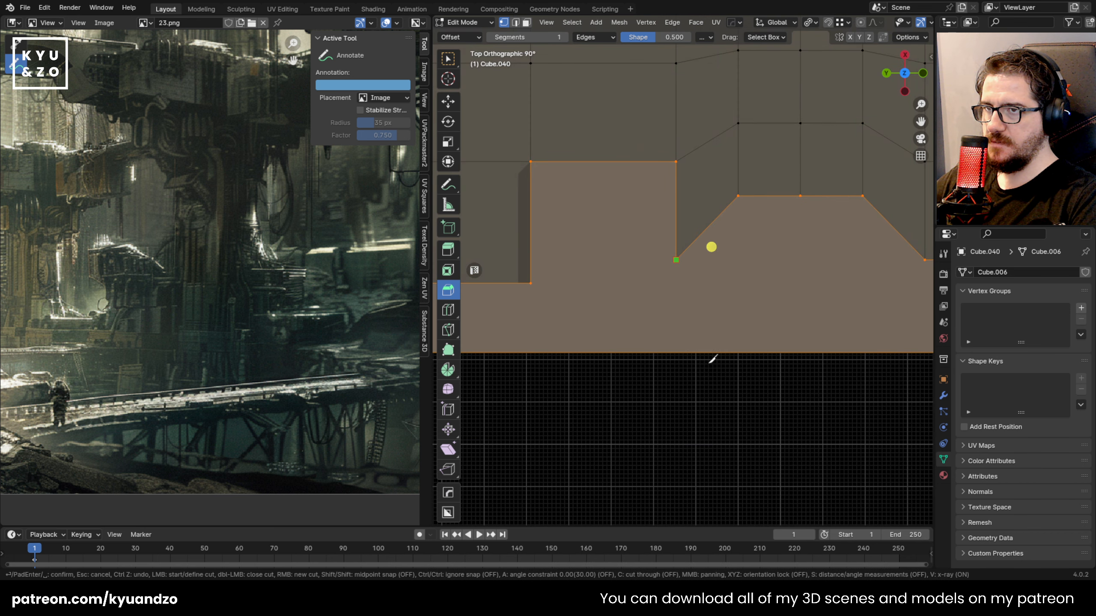
click(678, 300)
key(Escape)
Knife-cut the side rim face straight from the recess's pointed corner to the platform's outer edge
key(k)
key(shift)
key(shift)
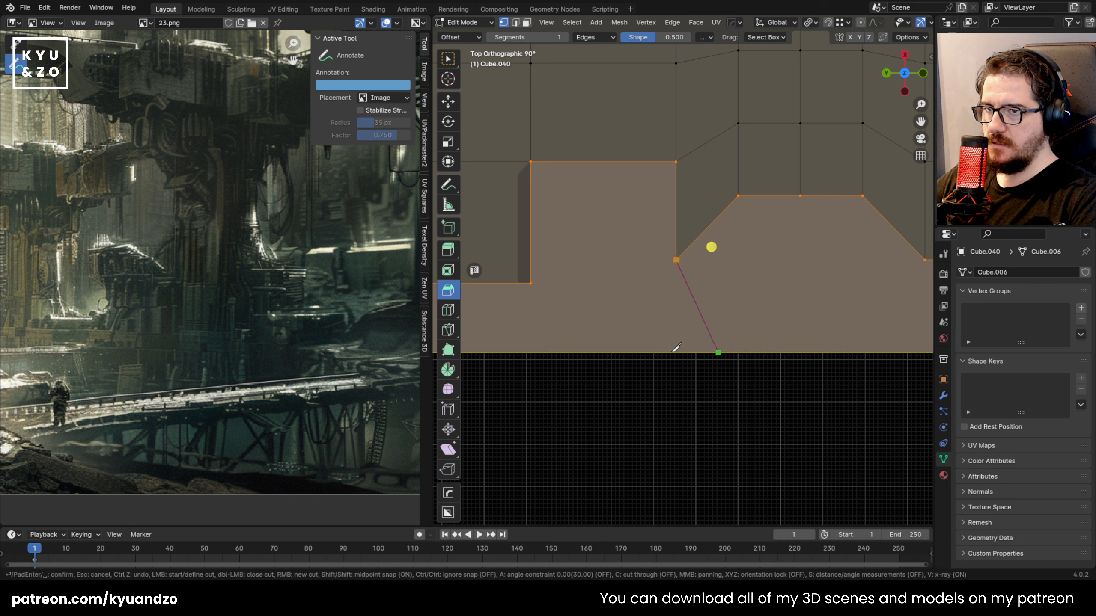
key(ctrl)
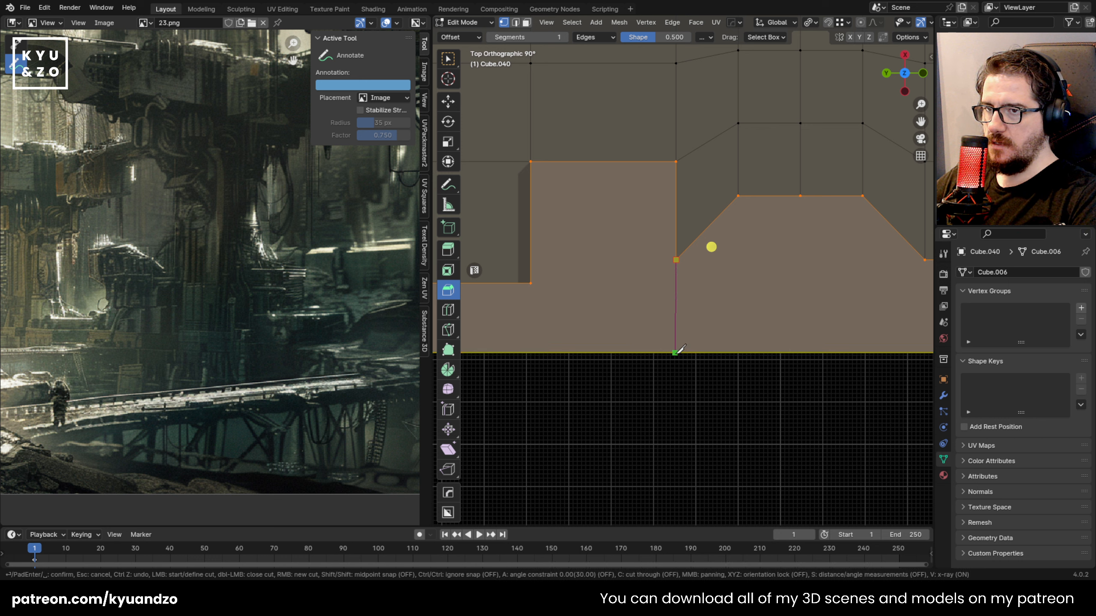
click(676, 353)
key(Return)
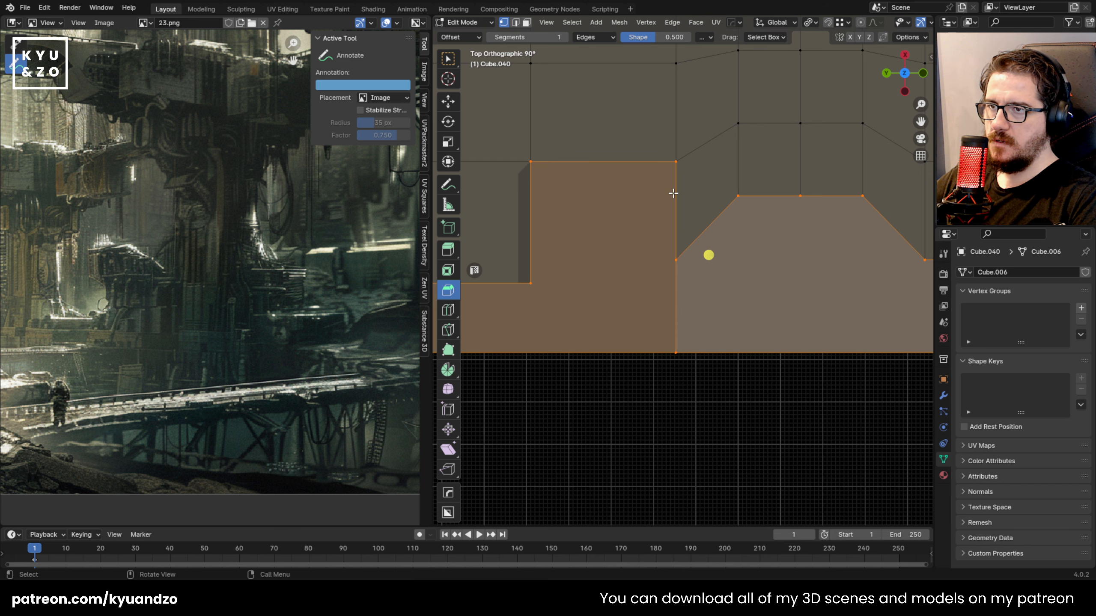
Knife-cut the same rim straight from the neighbouring inner corner of the recess step to the outer edge
shift+middle_drag(632, 270, 669, 267)
key(k)
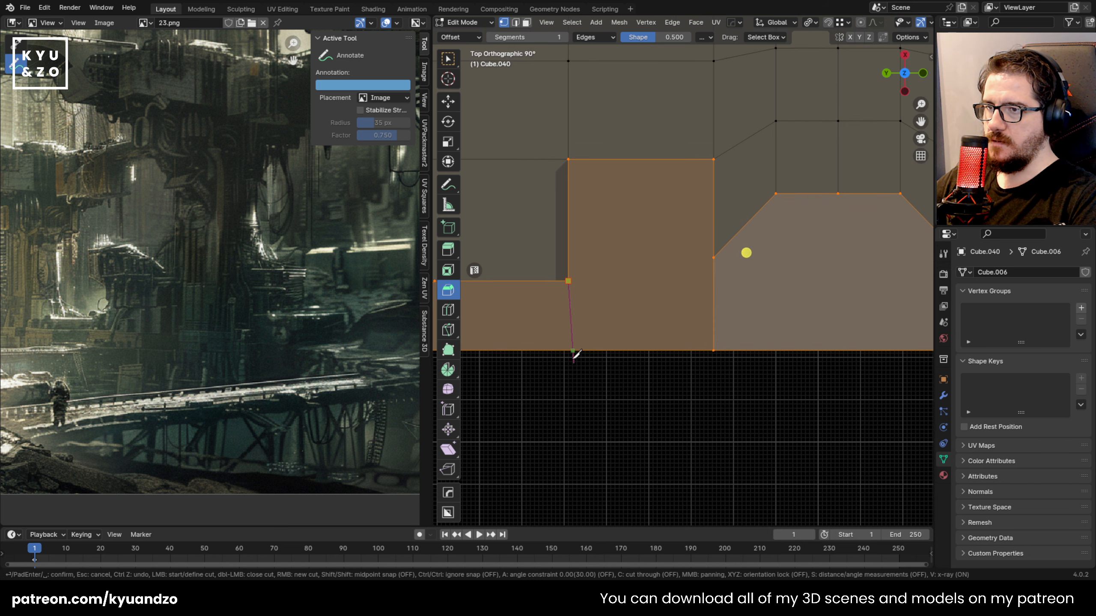
click(567, 350)
key(Return)
Knife-cut the opposite rim straight from the recess's pointed corner to the platform edge beside the tower details
shift+middle_drag(670, 107, 675, 450)
shift+middle_drag(697, 232, 703, 357)
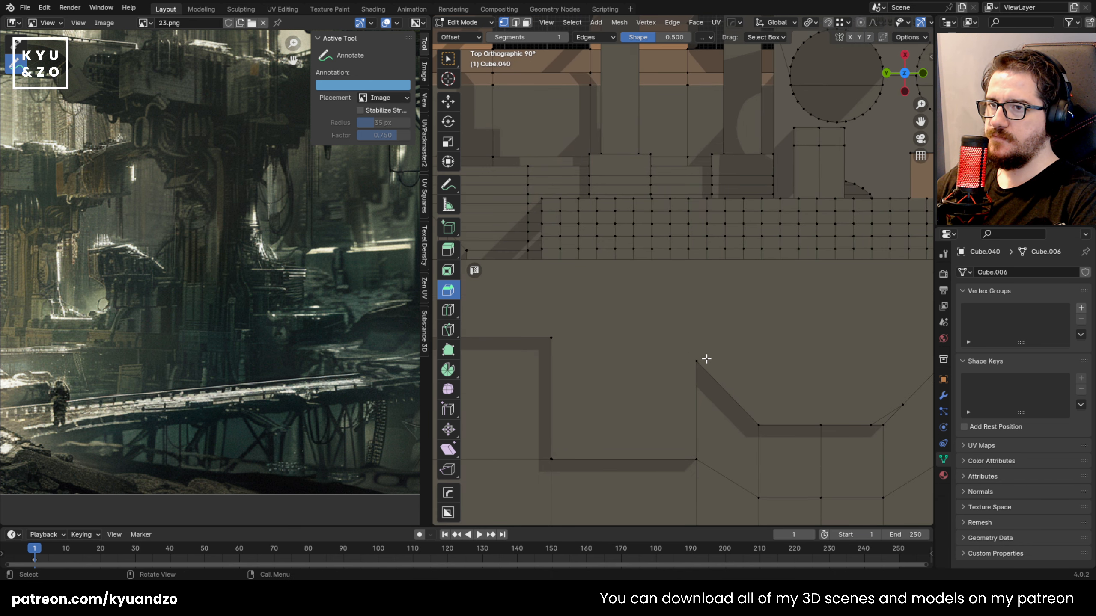
key(k)
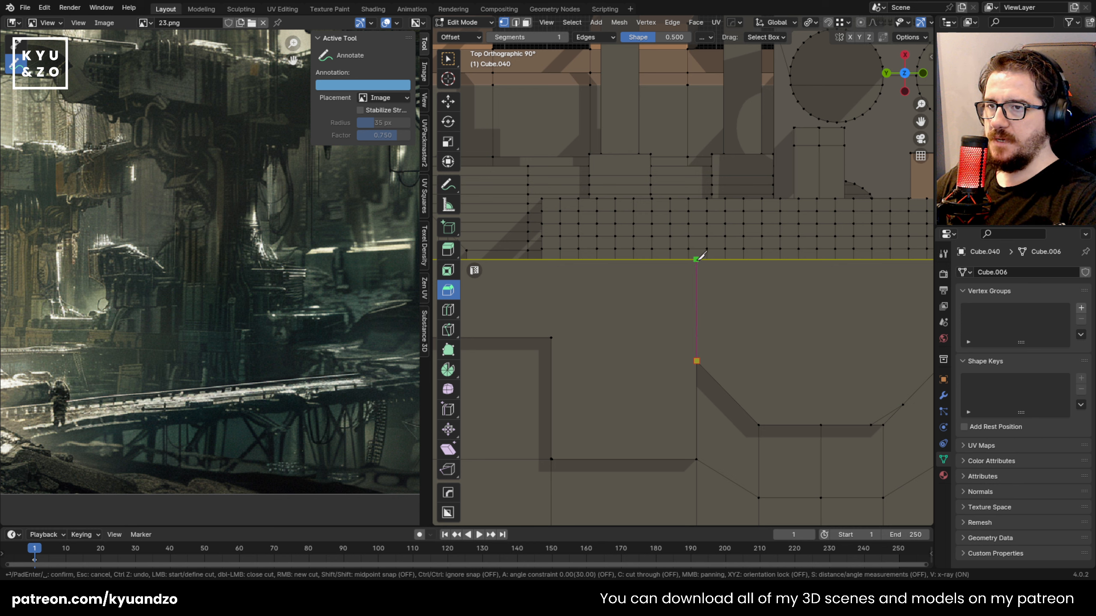
click(695, 259)
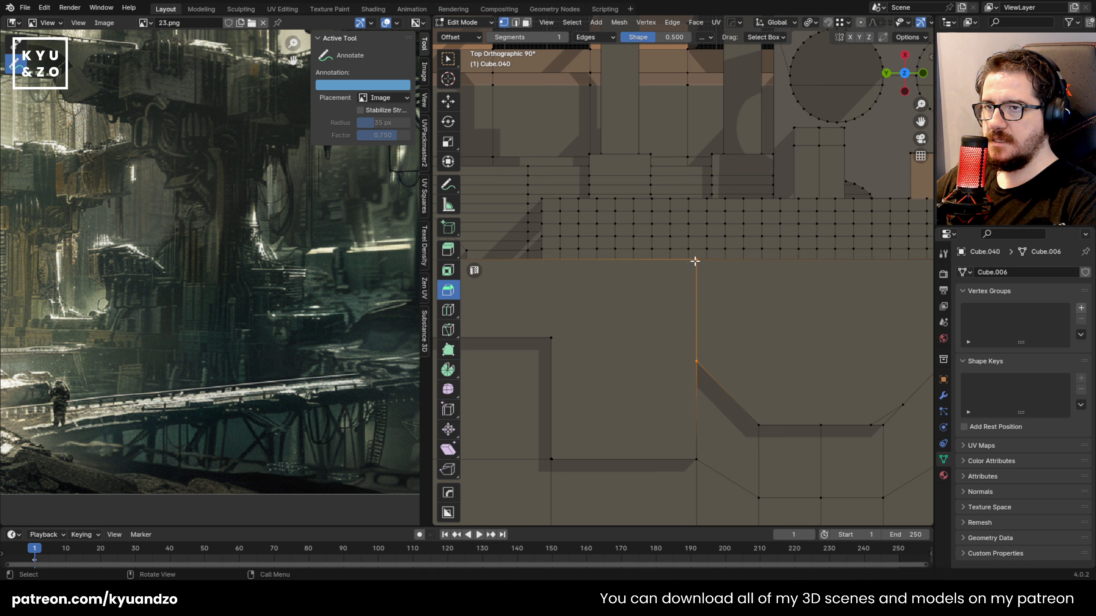
key(Return)
Knife-cut the opposite rim from the corner of the widened rear recess section to the platform edge
shift+middle_drag(566, 320, 594, 315)
key(k)
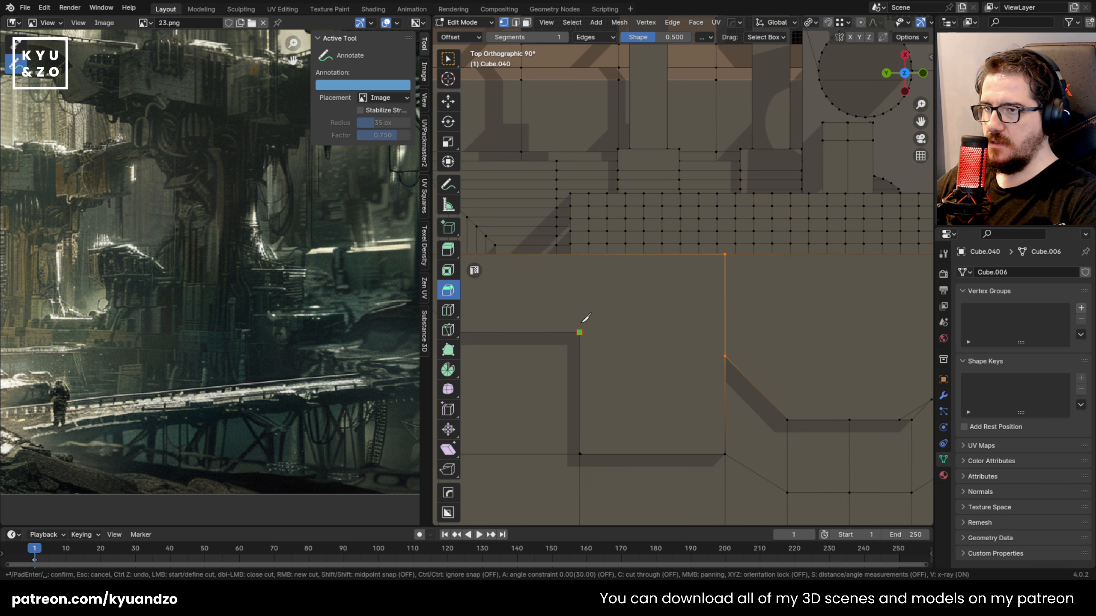
click(580, 254)
key(Return)
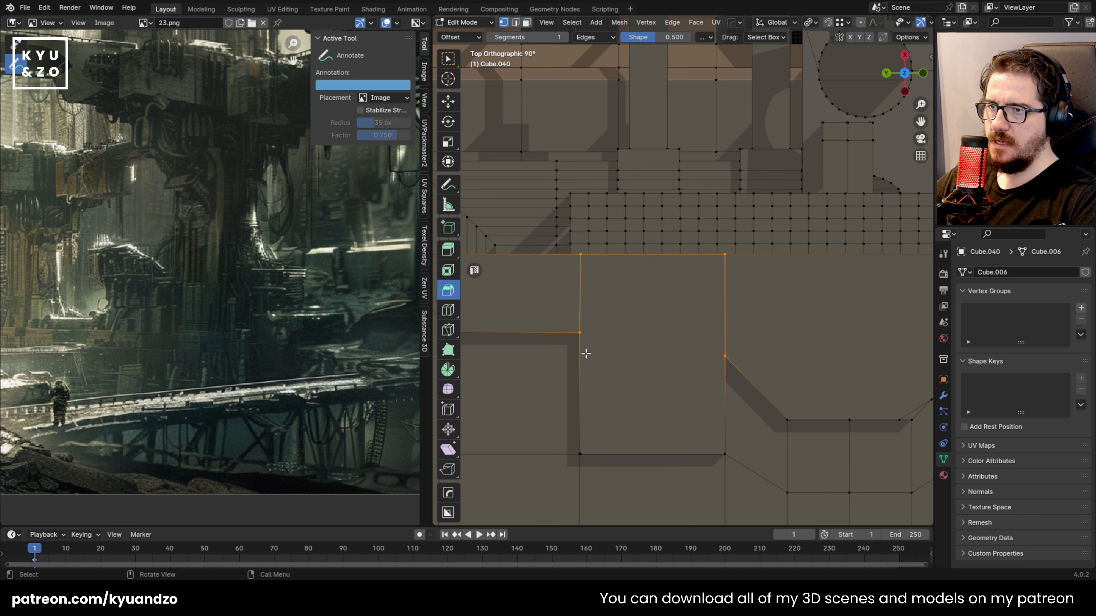
Move the last cut's platform-edge vertex by -0.13753 m along Y
middle_drag(594, 361, 619, 259)
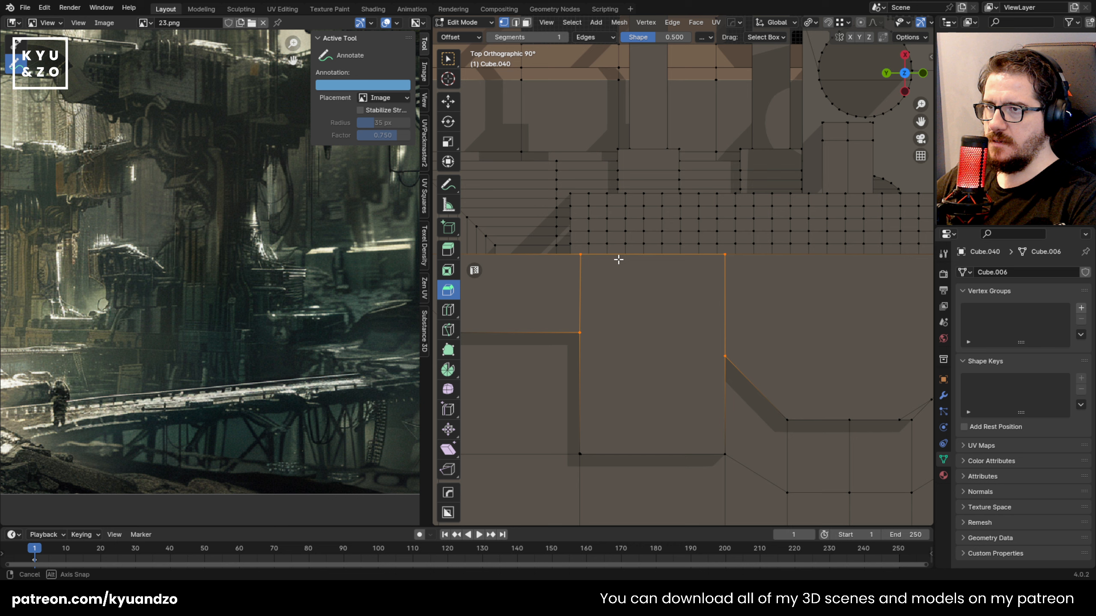
click(582, 261)
key(g)
key(y)
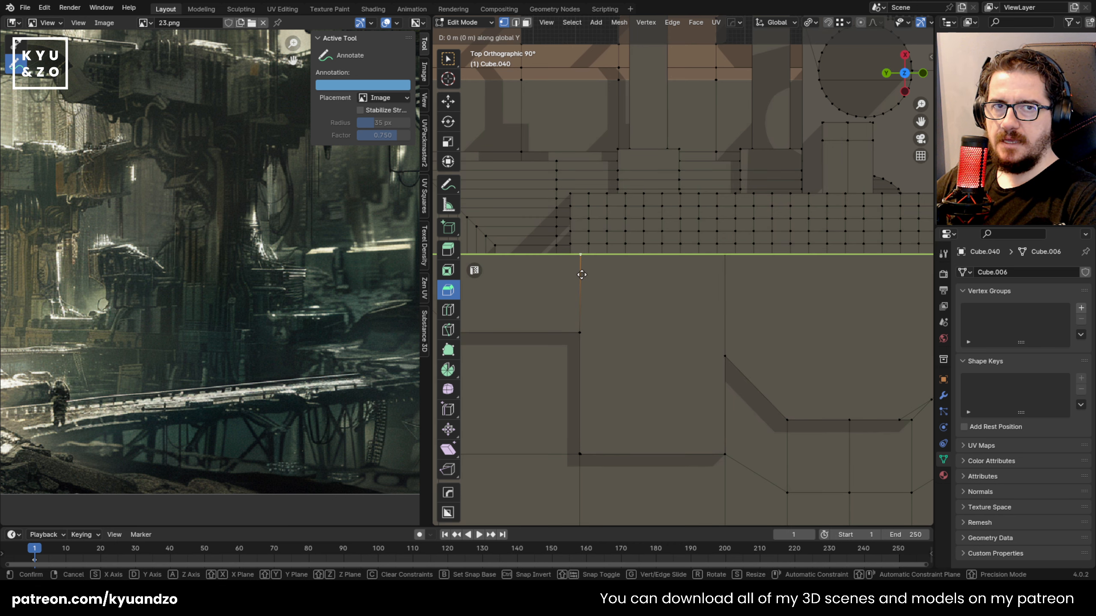
click(640, 264)
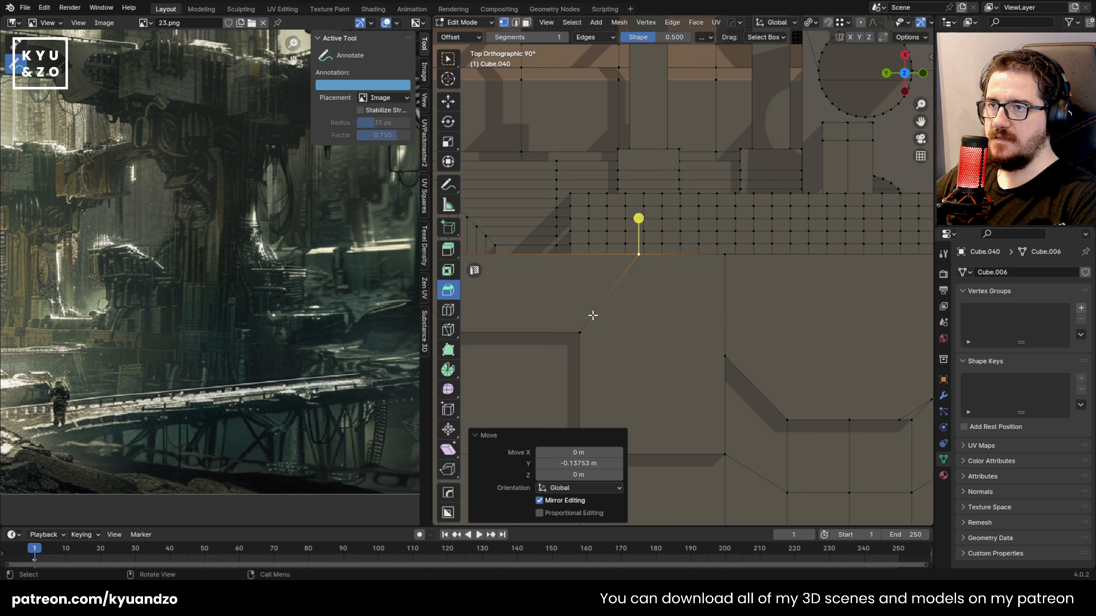
Move the cut's platform-edge vertex 0.1395 m along Y, snapped in line with the recess corner, and save the file
shift+middle_drag(600, 244, 632, 252)
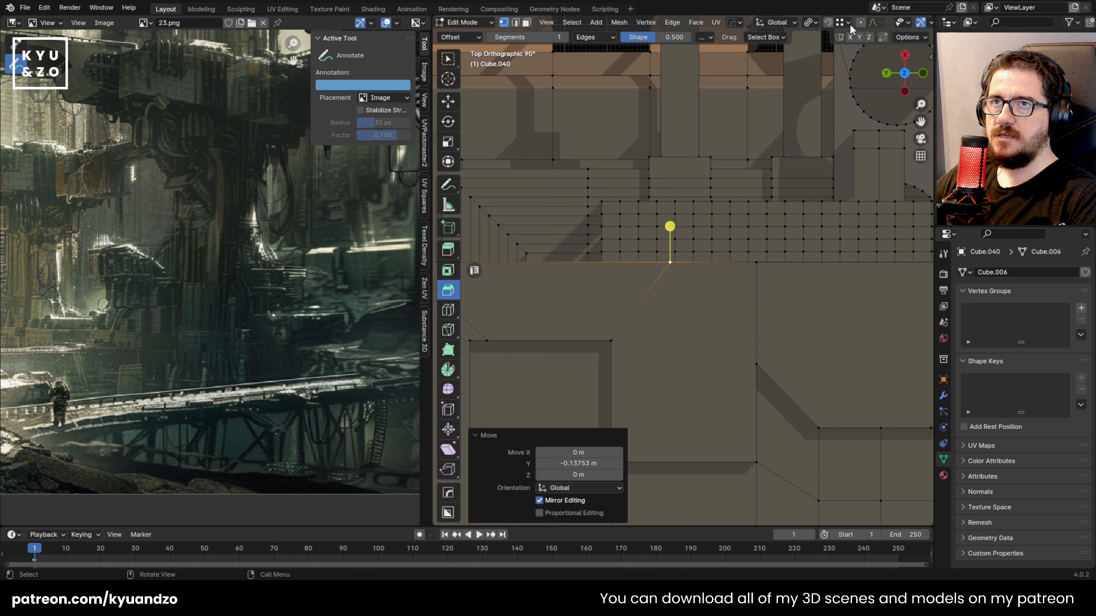
key(g)
key(y)
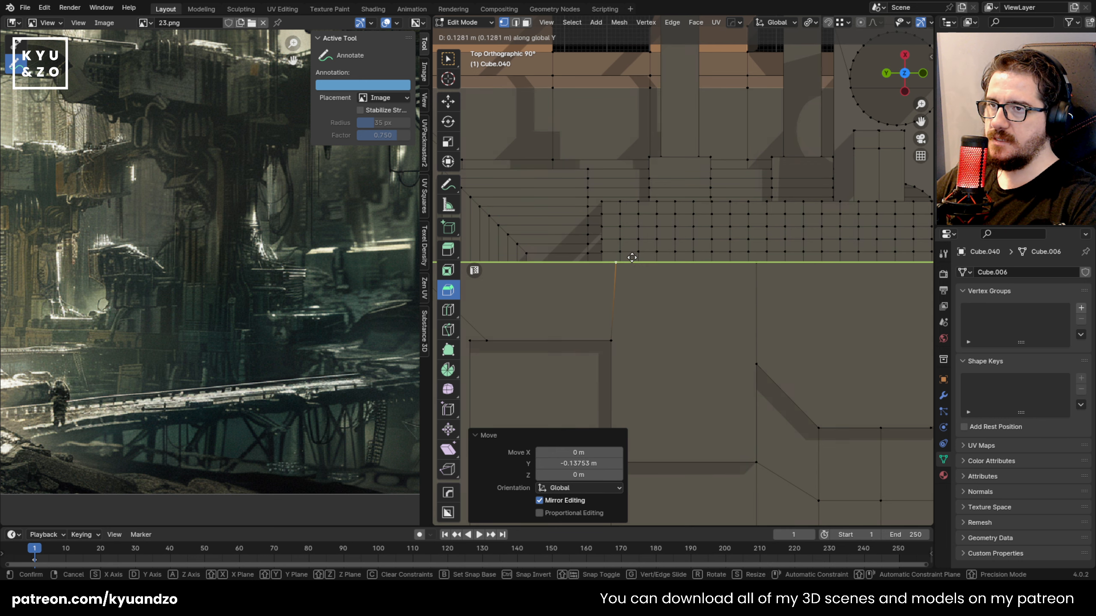
key(x)
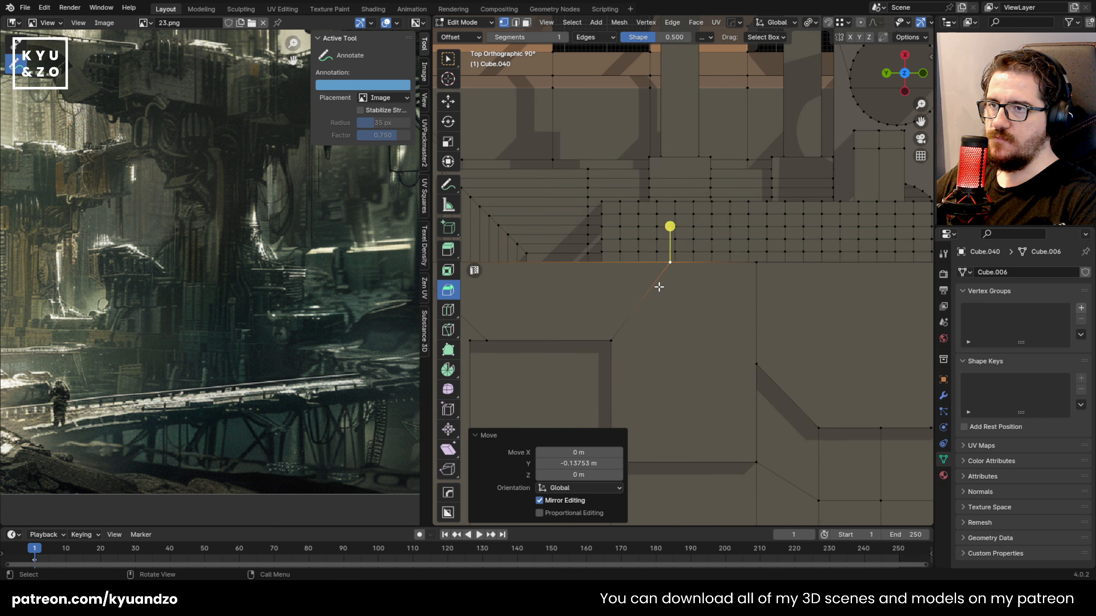
key(y)
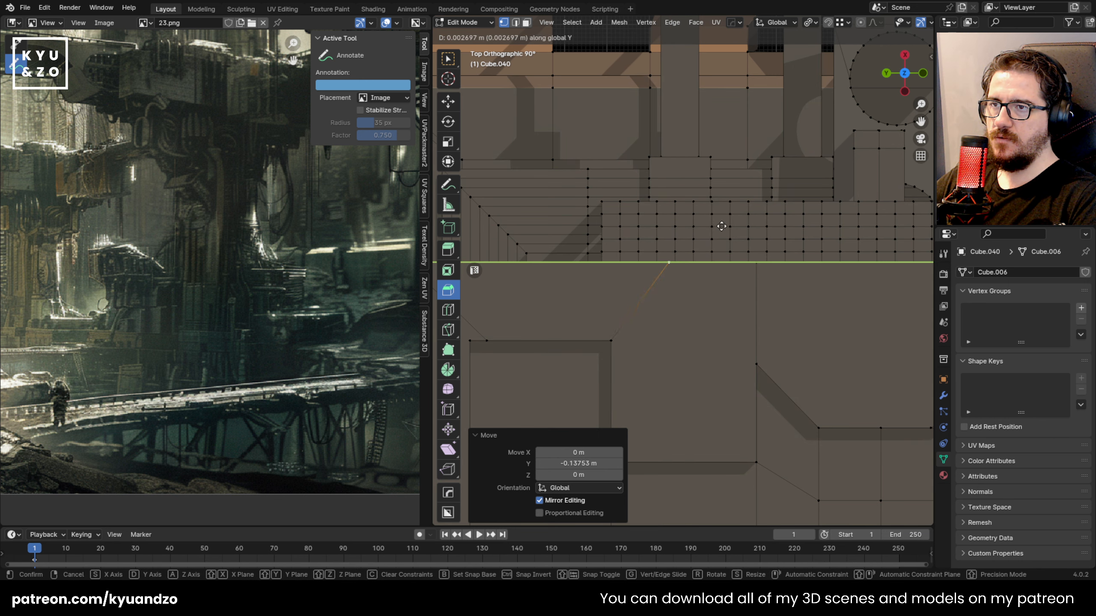
key(ctrl)
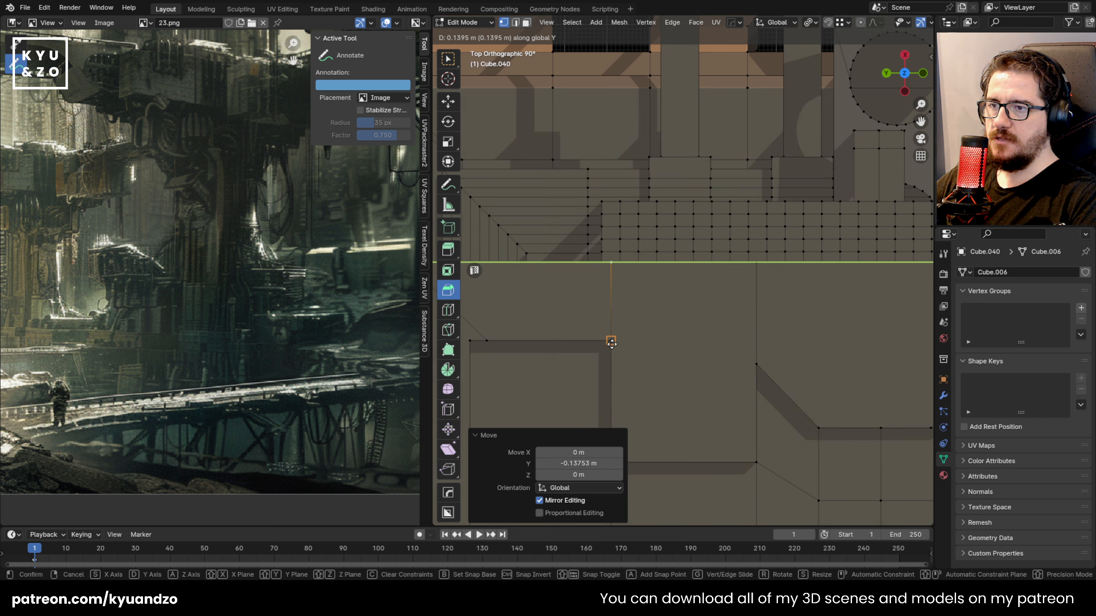
click(614, 339)
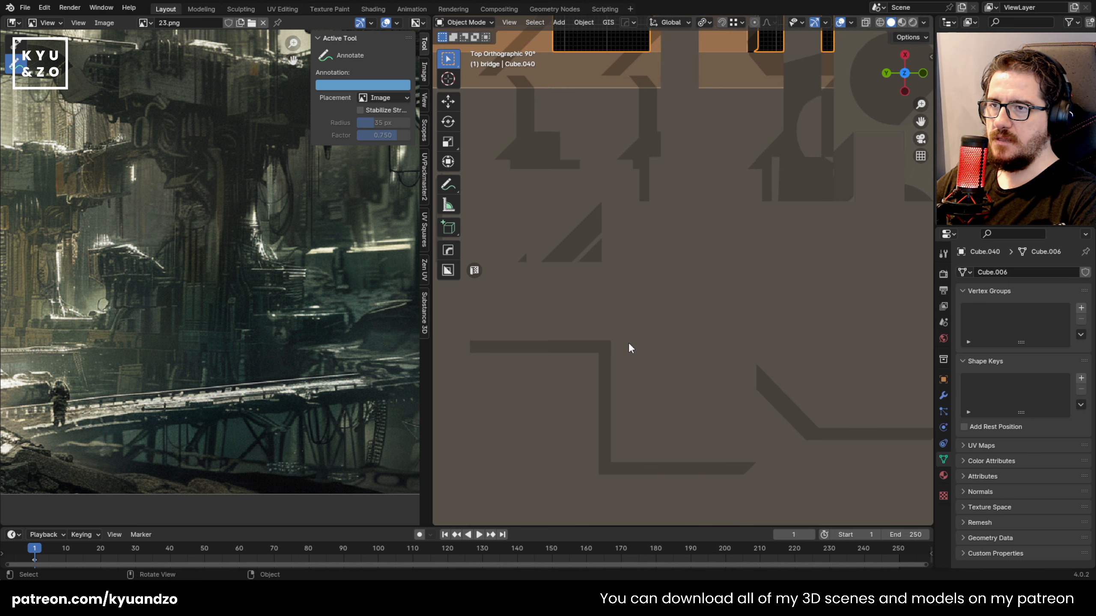
scroll(621, 272, down, 4)
middle_drag(619, 298, 605, 242)
middle_drag(696, 378, 554, 202)
key(ctrl+s)
Extrude the two opposite rim faces beside the recess upward by about 0.58 m into tall blocks
scroll(637, 244, up, 2)
key(3)
click(638, 252)
shift+click(814, 242)
shift+middle_drag(746, 323, 702, 343)
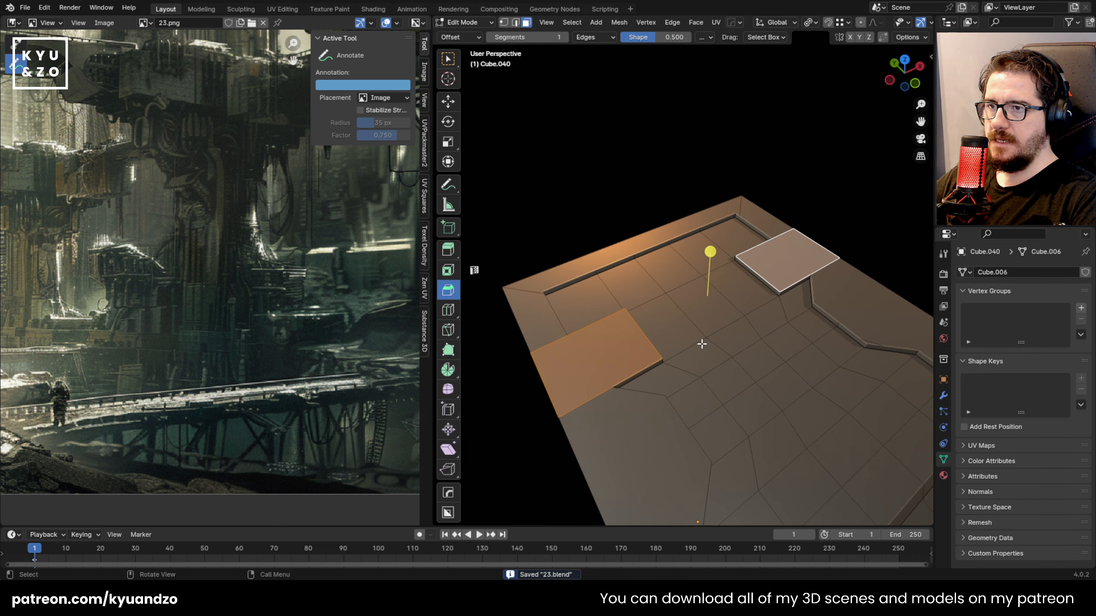
key(e)
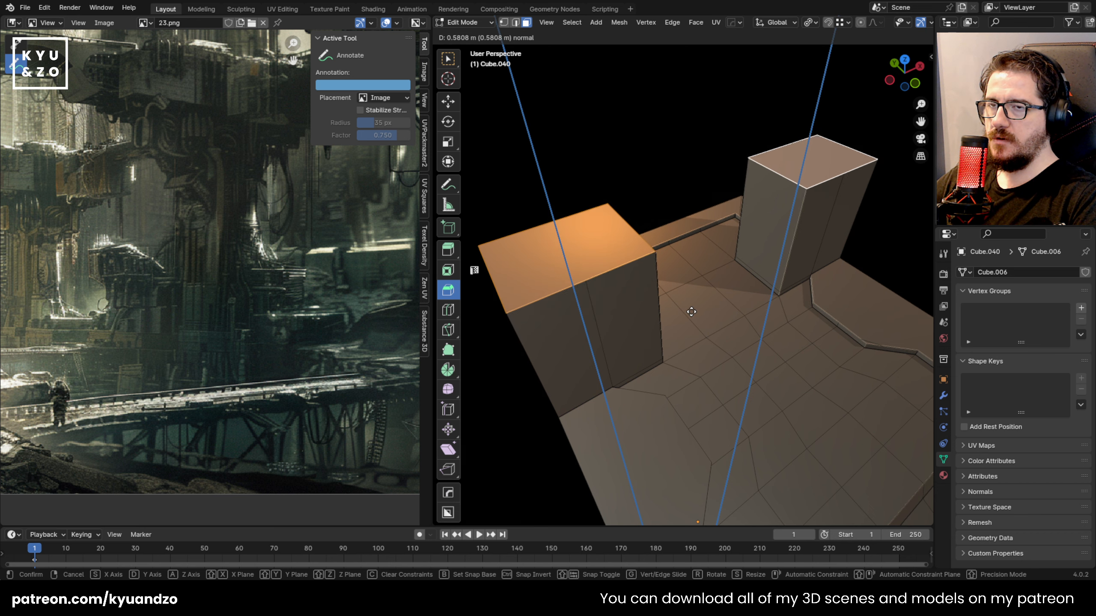
click(690, 305)
Try to bevel the inner top edges of both raised blocks
middle_drag(680, 279, 685, 235)
key(2)
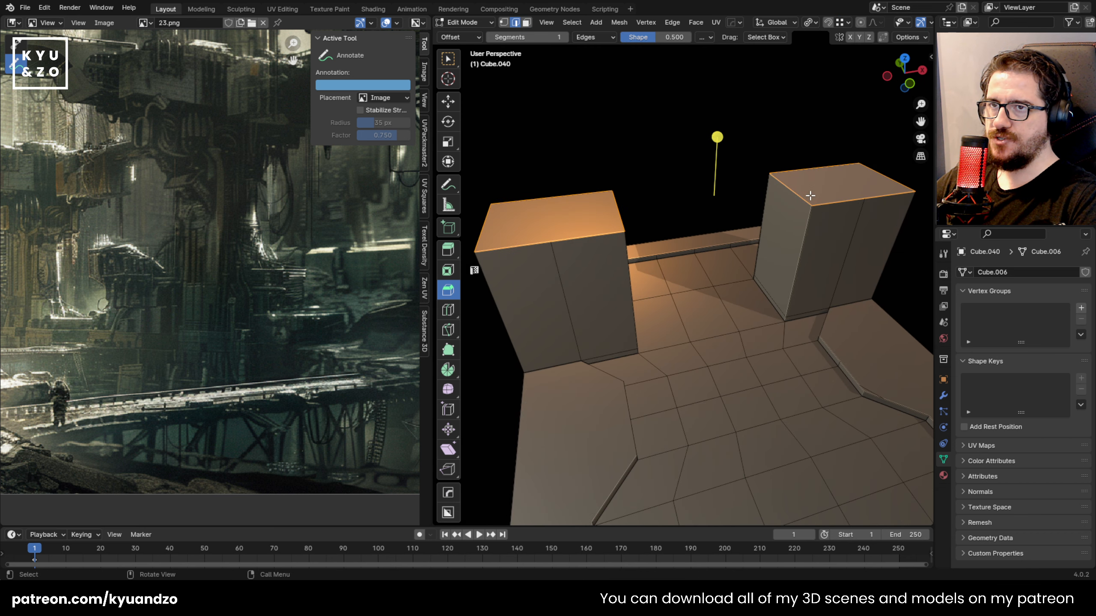
click(800, 195)
shift+click(608, 213)
drag(712, 136, 722, 75)
key(ctrl+z)
Apply the platform object's scale
key(Tab)
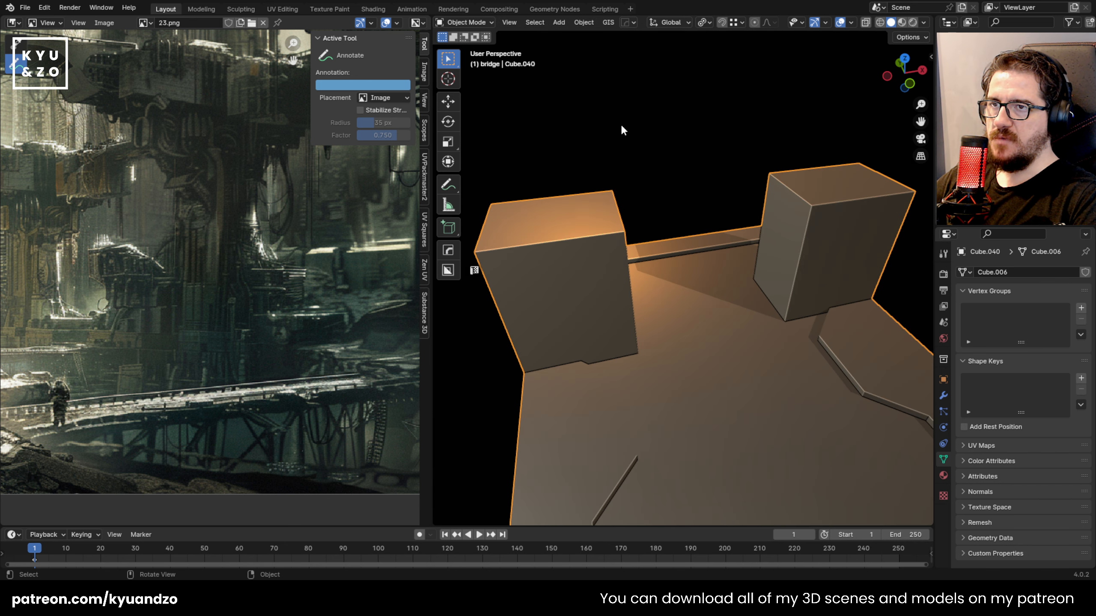
key(ctrl+a)
click(582, 222)
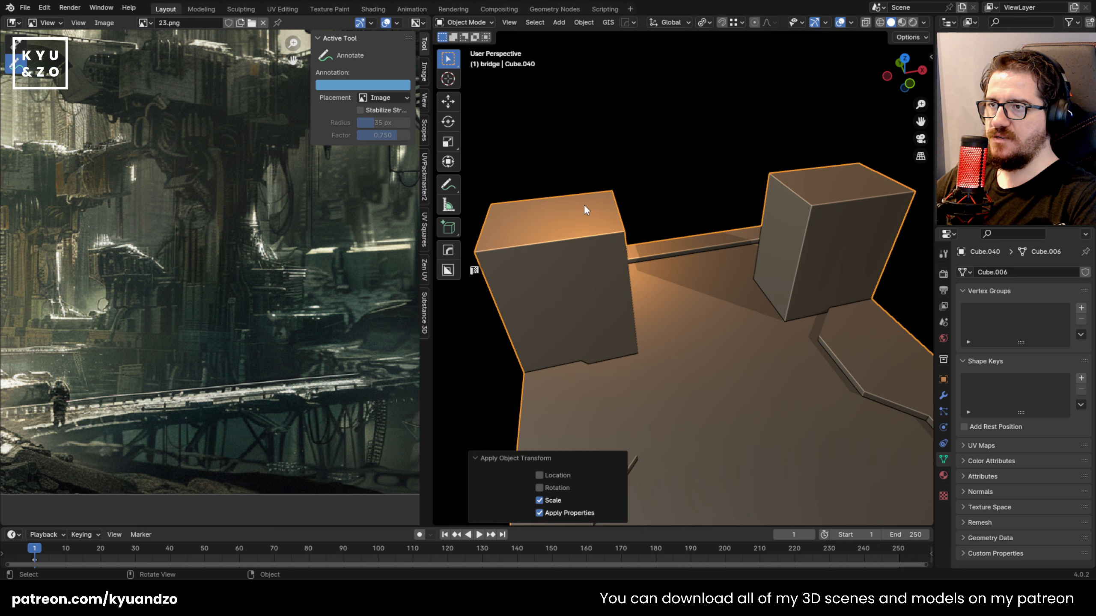
Reapply the platform object's transform and try again to bevel the blocks' facing top edges
key(Tab)
middle_drag(710, 141, 691, 116)
key(Tab)
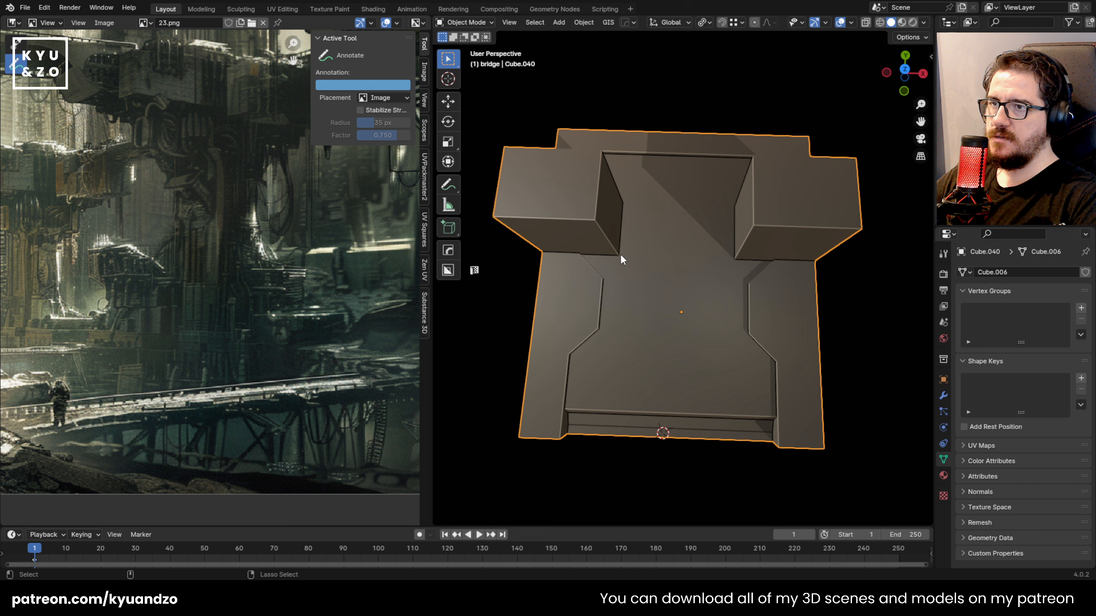
key(ctrl+a)
click(613, 267)
key(Tab)
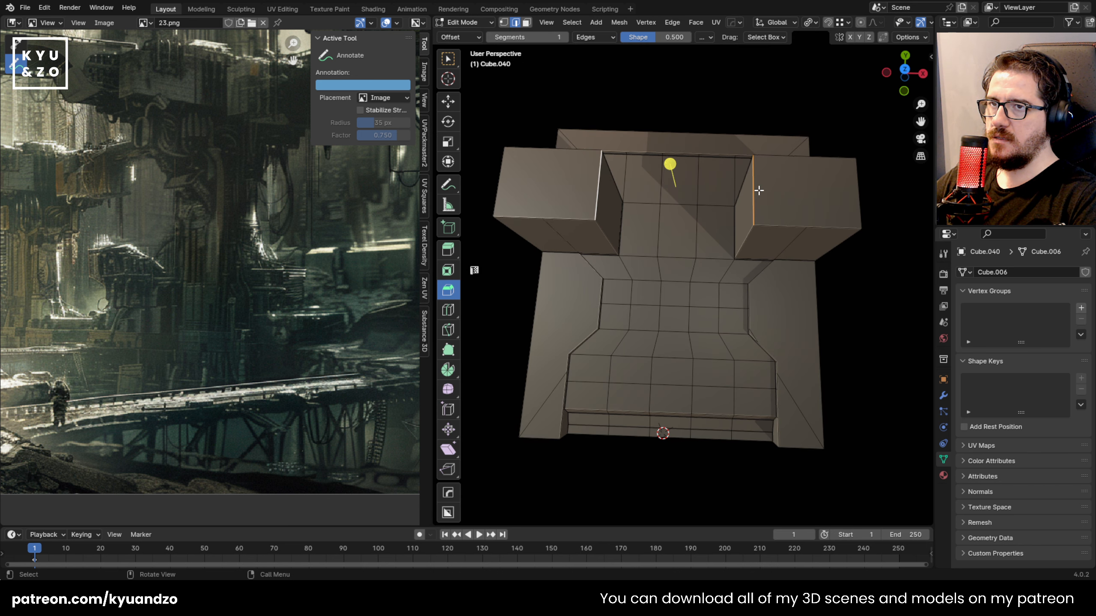
drag(677, 160, 675, 115)
key(ctrl+z)
Inspect one block's corner vertices, step back and forth through the recent edits, and reselect the platform object
middle_drag(642, 193, 695, 207)
key(1)
scroll(663, 258, up, 5)
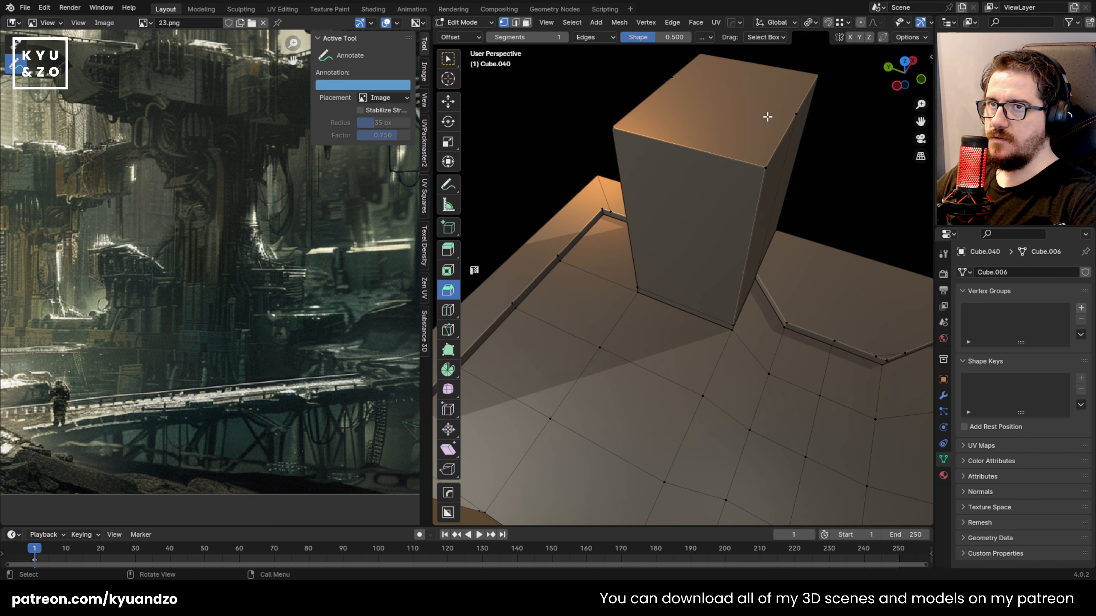
scroll(707, 189, down, 4)
key(Tab)
key(ctrl+z)
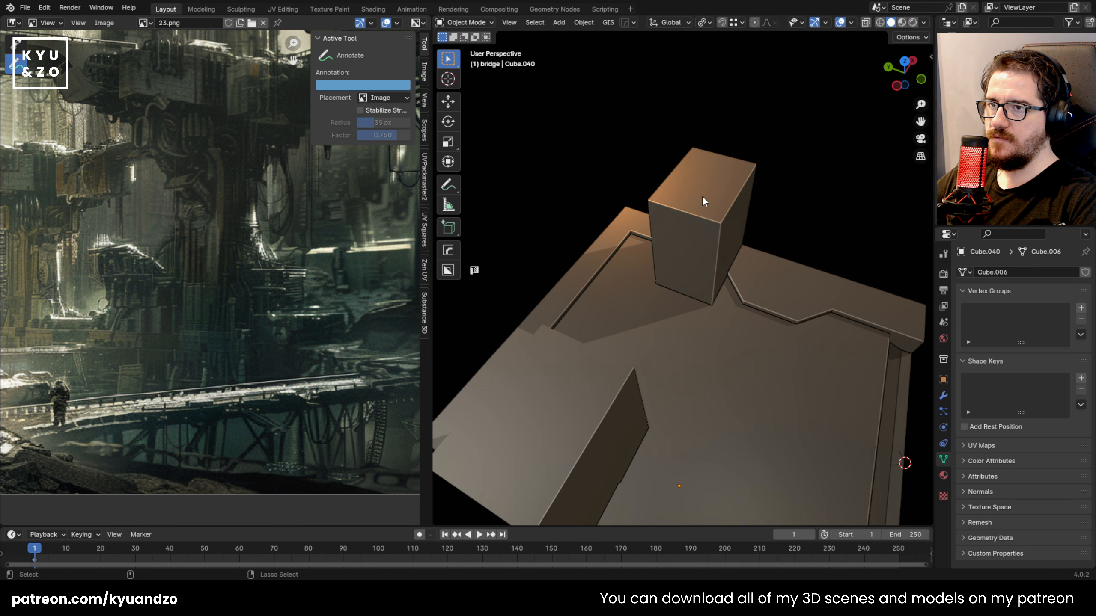
key(ctrl+shift+z)
key(ctrl+shift+z)
key(ctrl+z)
key(ctrl+z)
click(694, 207)
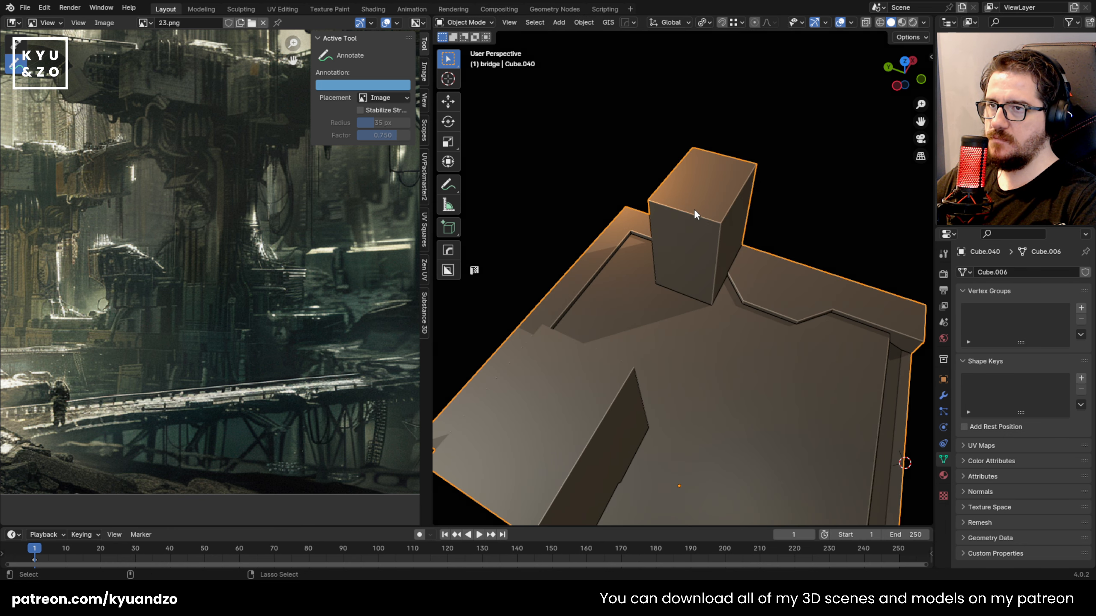
Try moving the block's inner top edge freely to test how its geometry is connected
key(Tab)
key(g)
right_click(689, 292)
middle_drag(738, 297, 792, 201)
scroll(791, 200, up, 2)
key(g)
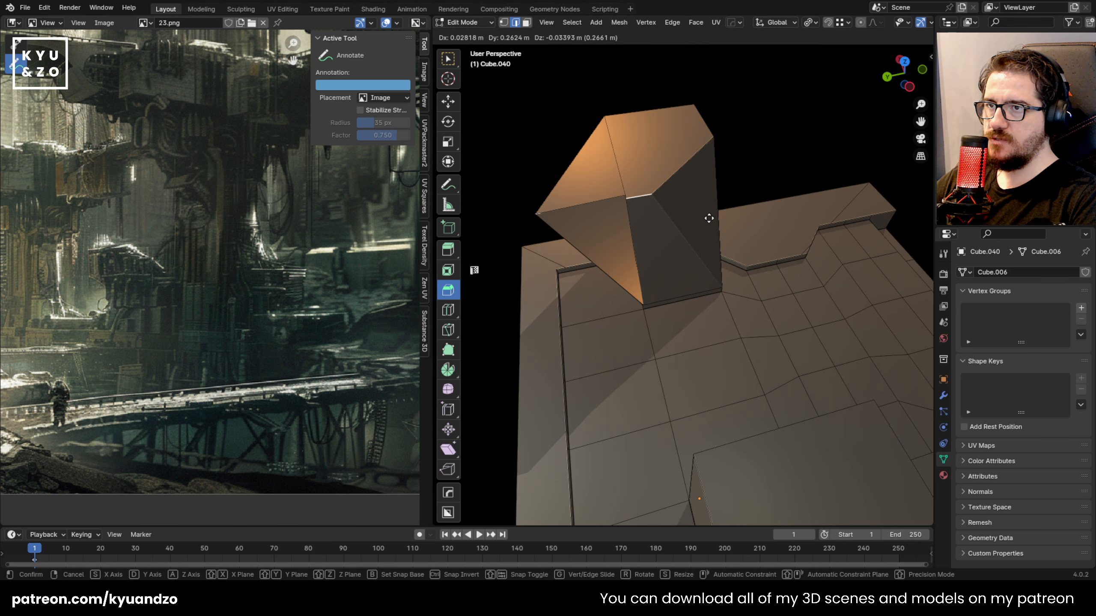
right_click(709, 218)
Merge the two nearly coincident vertices at the block's inner top corner
shift+middle_drag(713, 212, 621, 261)
scroll(648, 215, up, 2)
scroll(621, 261, down, 3)
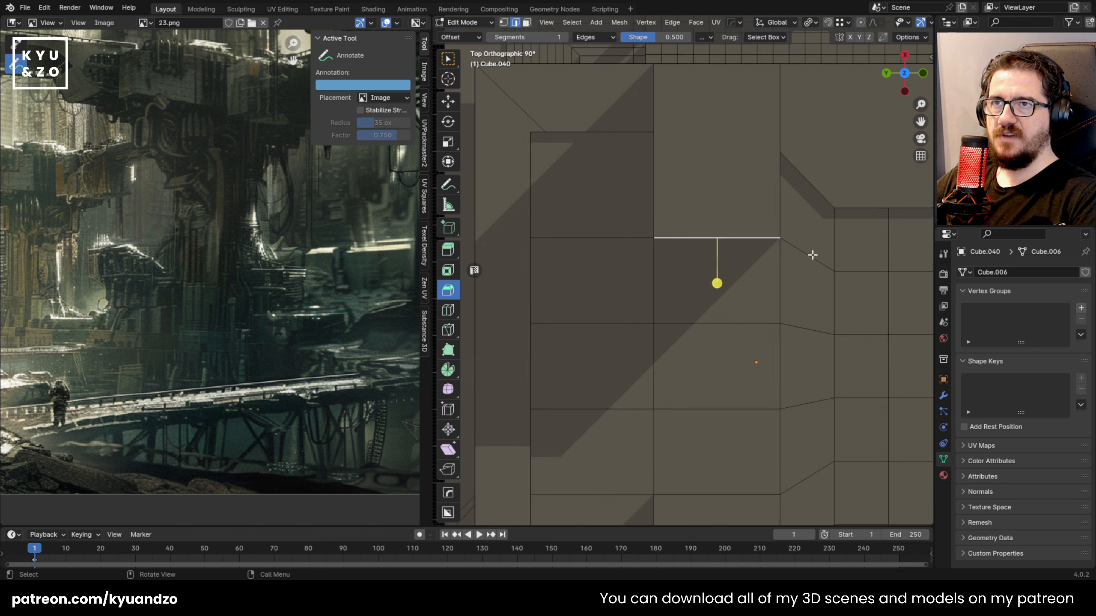
middle_drag(702, 184, 778, 103)
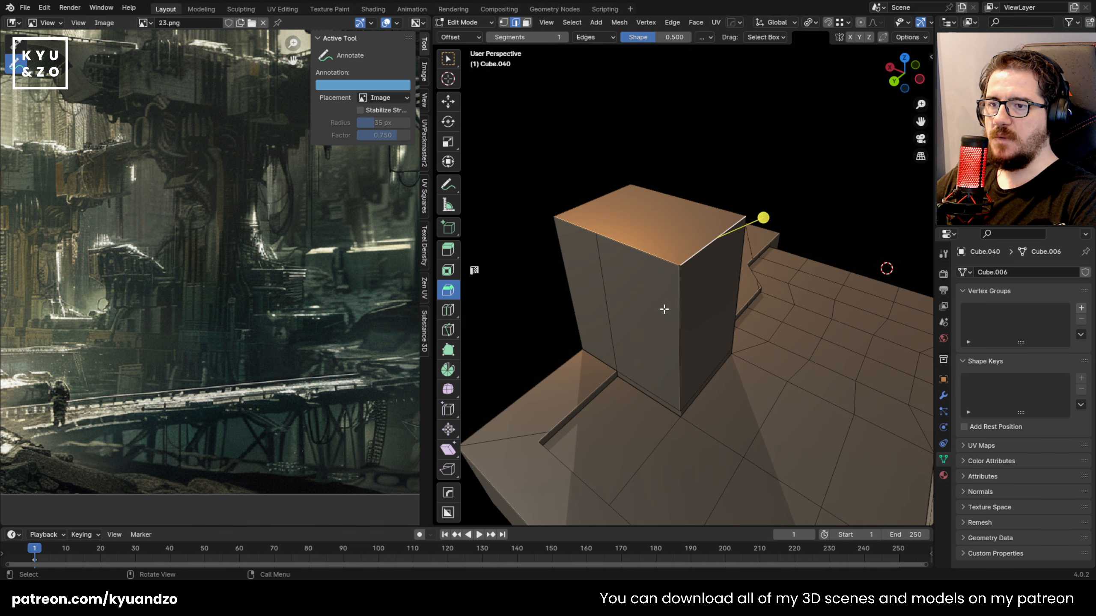
scroll(661, 308, up, 5)
scroll(661, 245, up, 3)
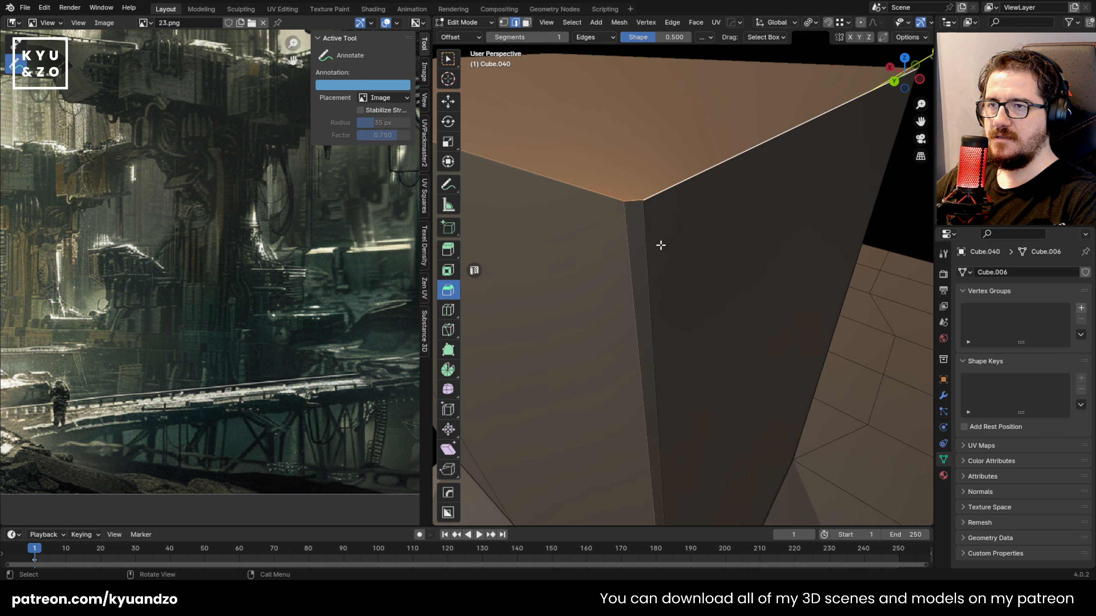
key(1)
click(646, 226)
scroll(631, 262, down, 4)
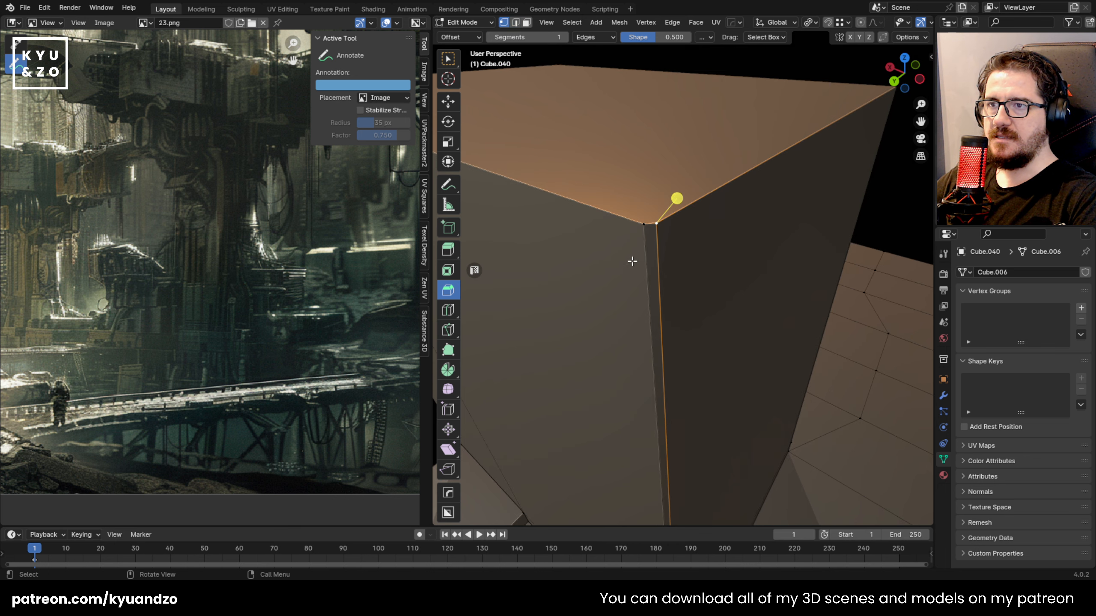
scroll(632, 276, down, 1)
key(m)
click(659, 309)
Merge the two nearly coincident vertices at the lower end of the same block edge, using At Last
shift+middle_drag(677, 347, 676, 105)
click(684, 479)
shift+middle_drag(684, 479, 704, 190)
scroll(729, 162, up, 2)
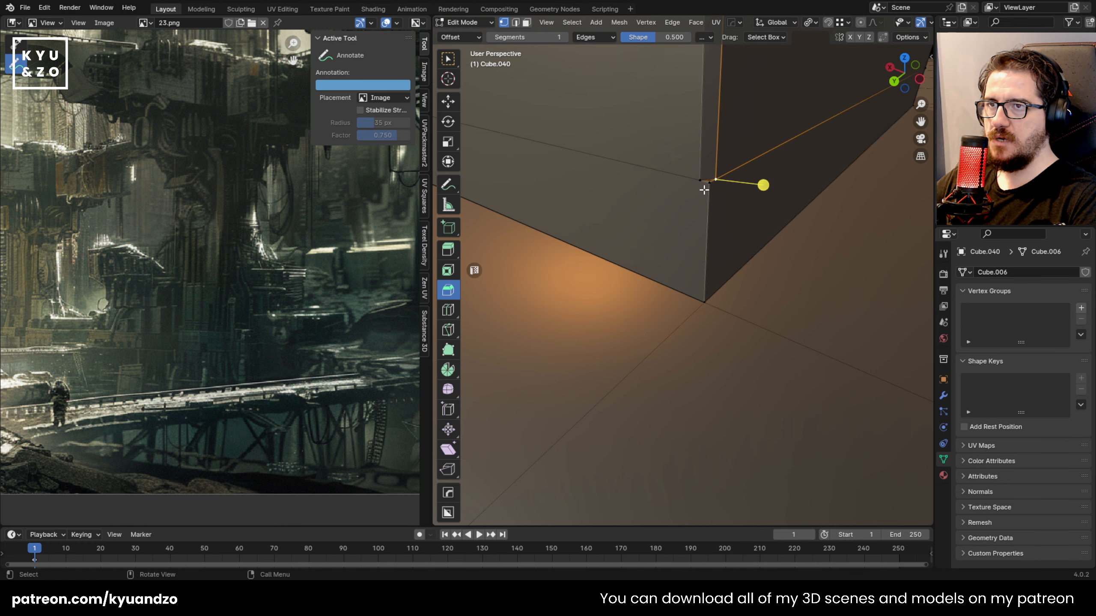
key(shift+r)
click(700, 177)
shift+click(711, 177)
key(shift+r)
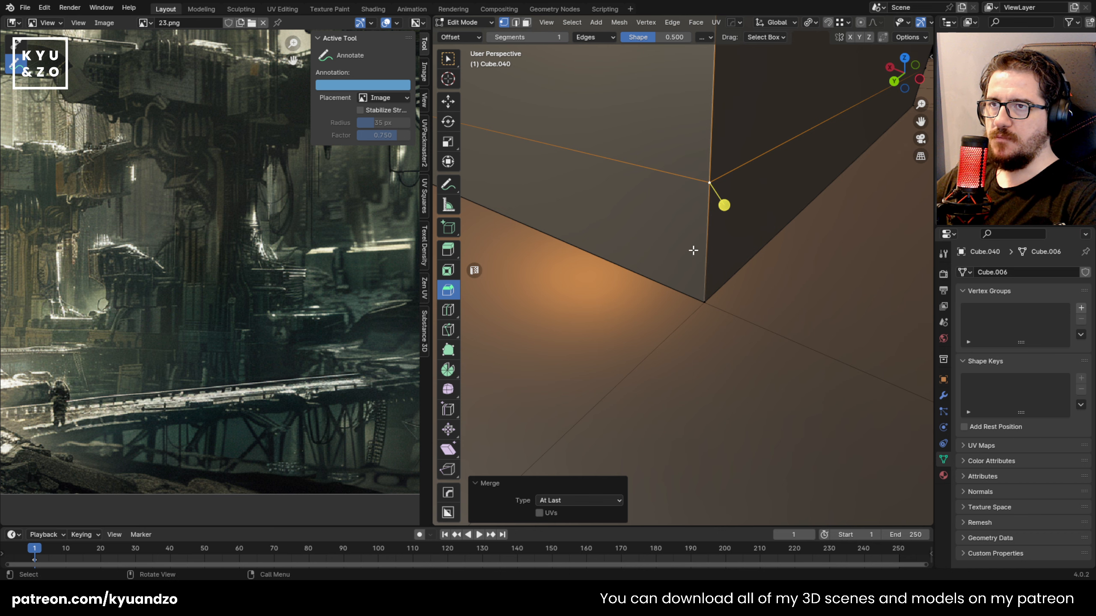
Examine the lower vertex at the block's other inner corner for doubled geometry
scroll(694, 242, down, 10)
key(shift+grave)
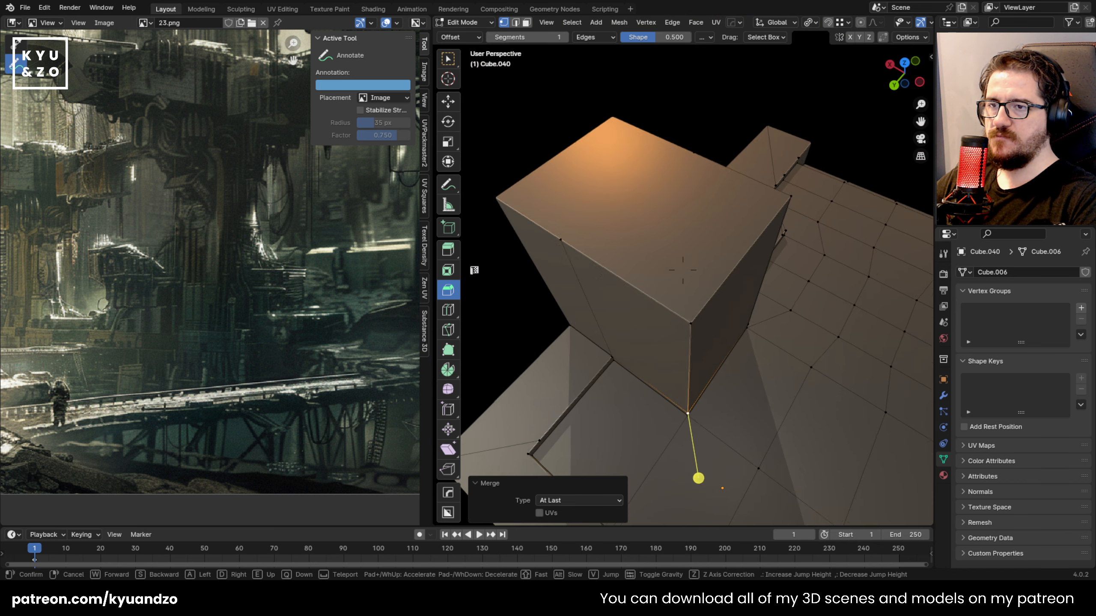
key(d)
key(s)
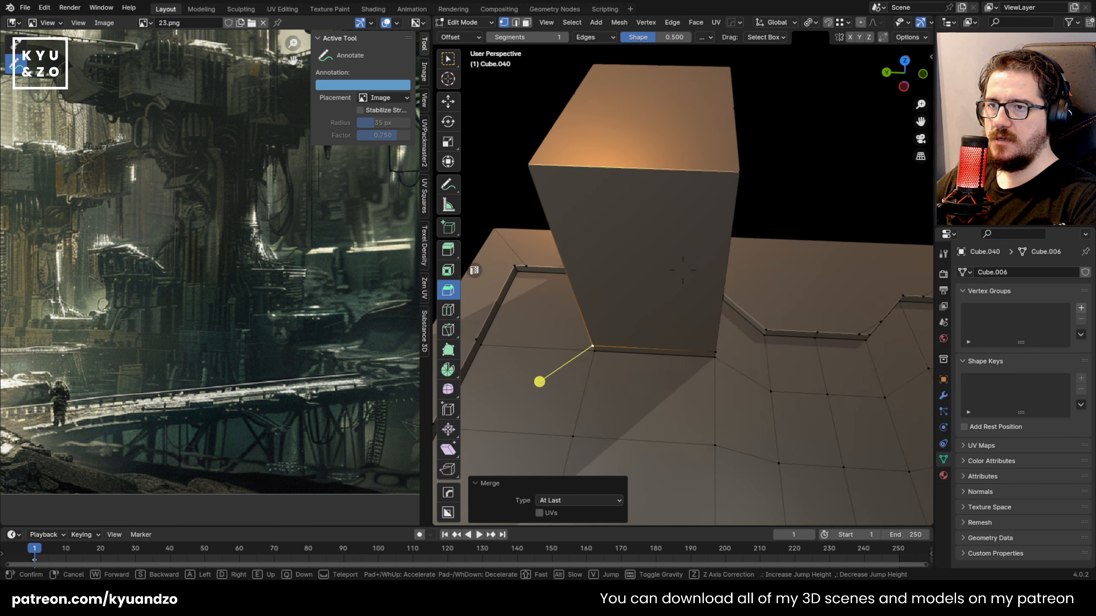
key(w)
key(w)
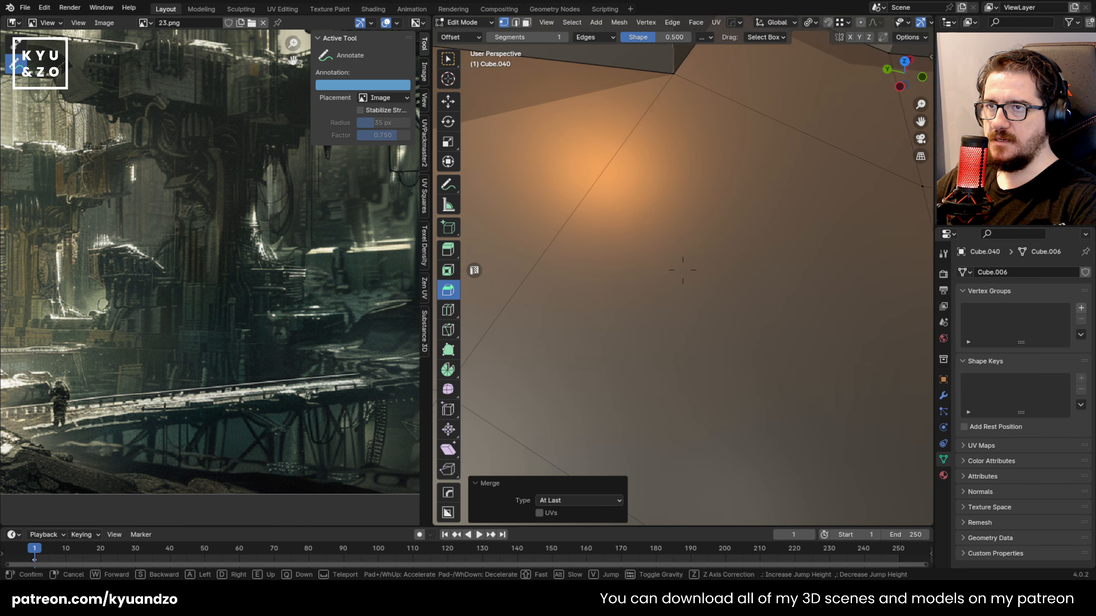
click(682, 270)
click(708, 216)
key(g)
right_click(642, 205)
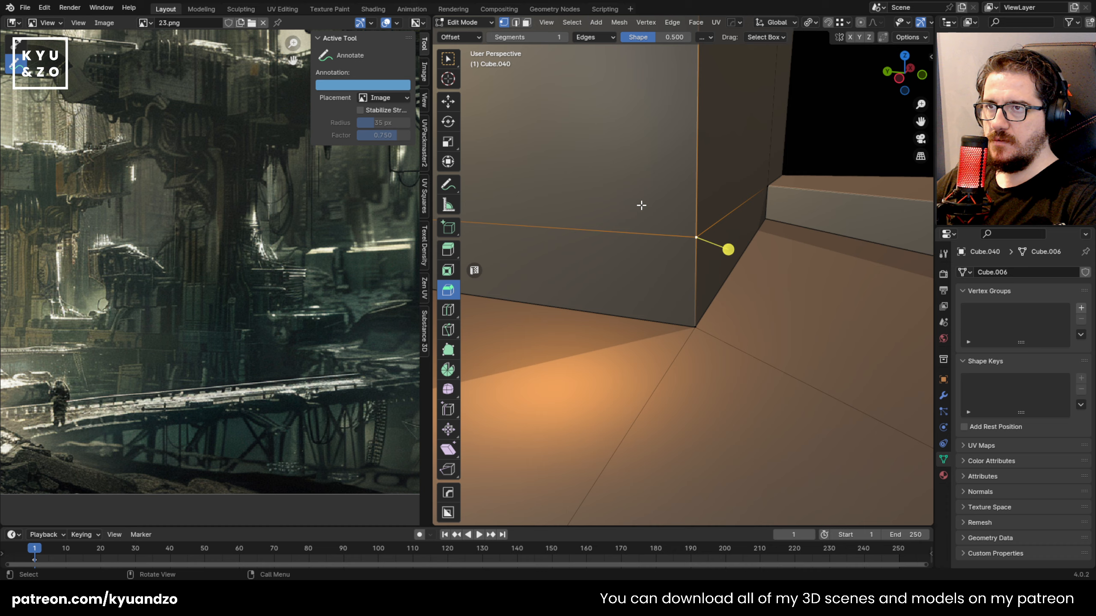
Examine the top vertex of that inner corner and the rest of the block's upper edges for doubled geometry
key(shift+grave)
key(e)
click(683, 271)
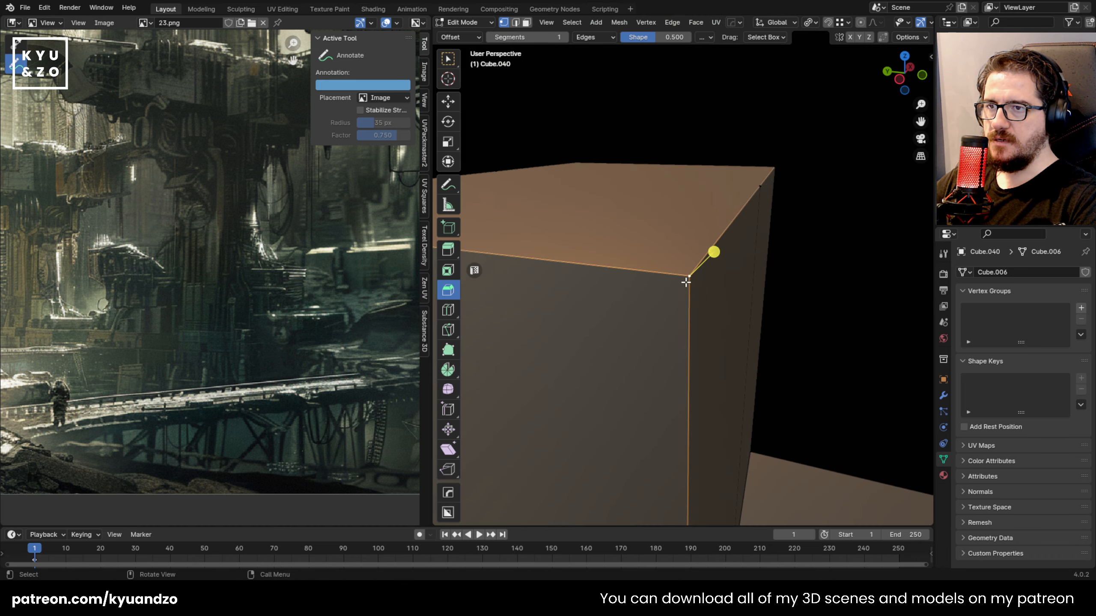
key(shift+grave)
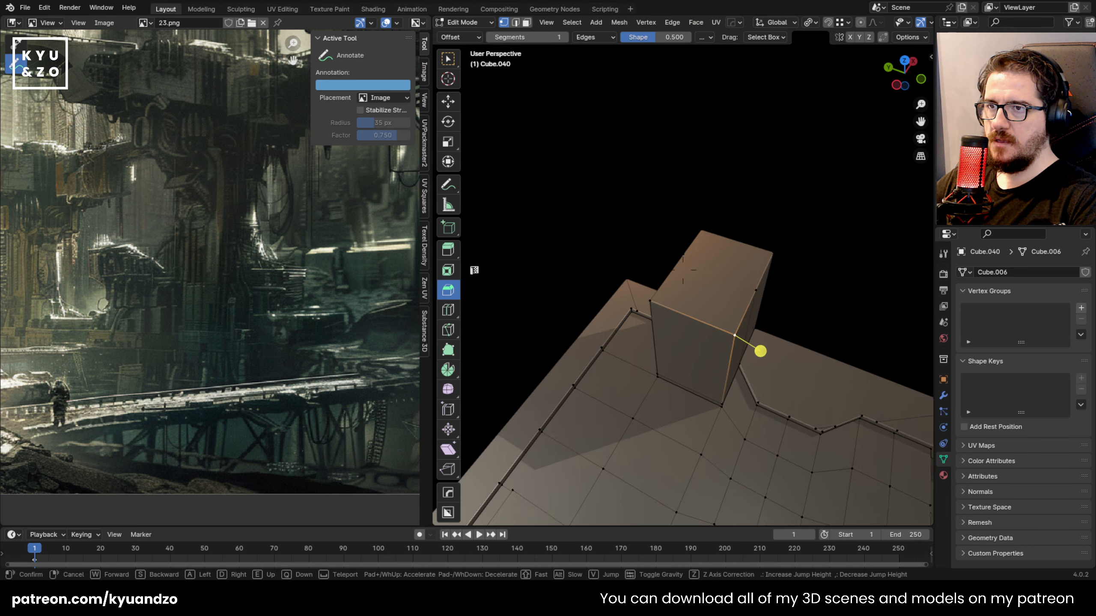
key(w)
key(a)
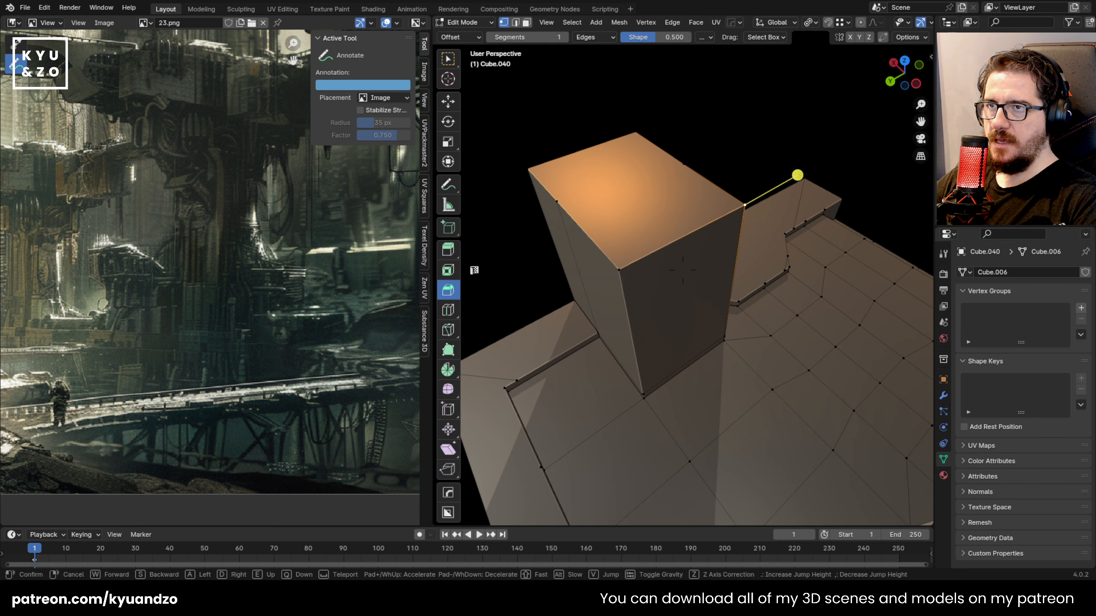
key(w)
click(682, 270)
Knife-cut across the block's top face between the intermediate vertices on its two opposite side edges
click(657, 122)
key(shift+grave)
key(s)
key(w)
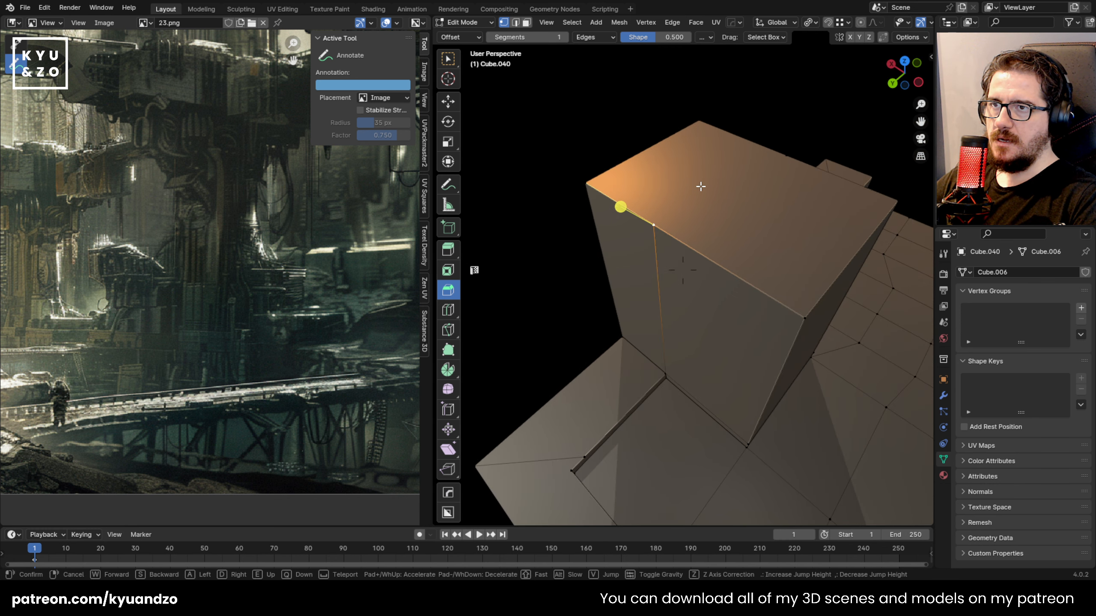
key(d)
key(w)
click(701, 187)
shift+click(707, 149)
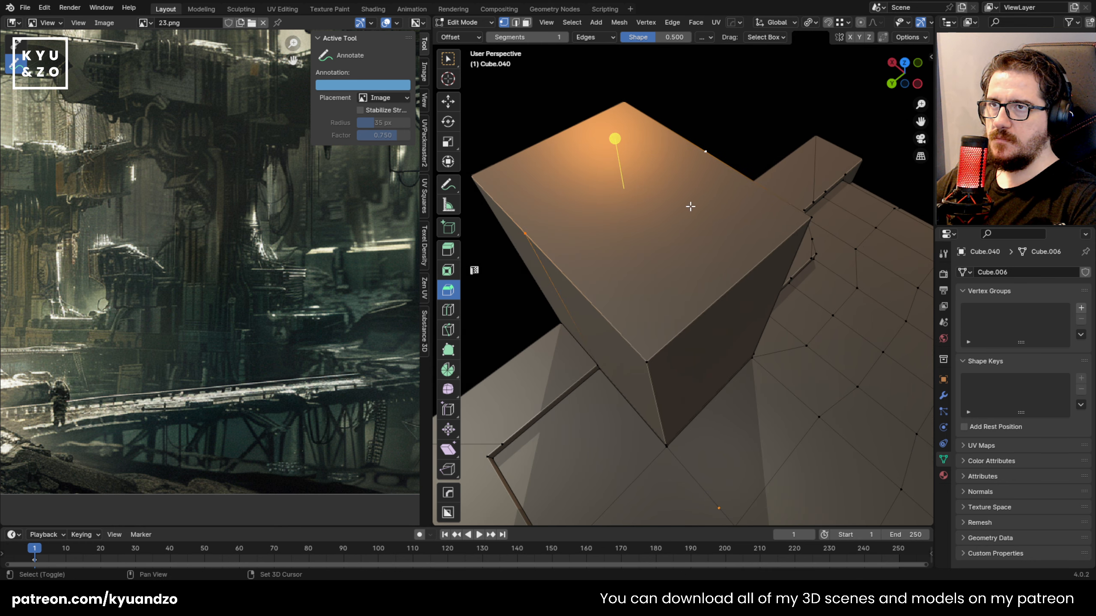
key(shift+grave)
key(s)
click(683, 270)
key(k)
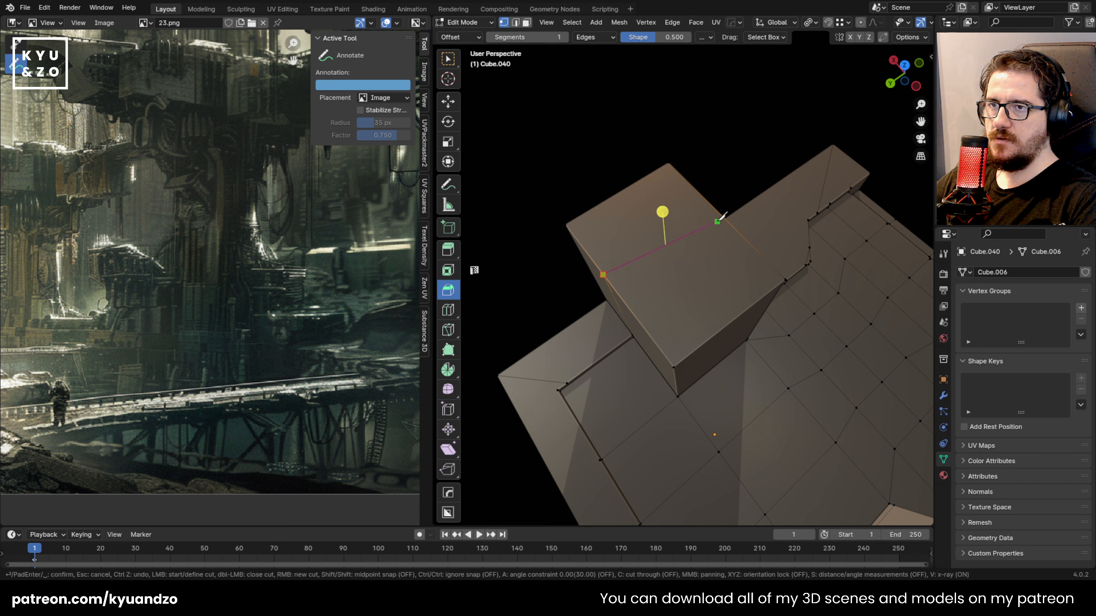
click(724, 217)
key(Return)
Straighten the top-face cut by moving its selected end vertex along Y, snapped in line with the opposite end
middle_drag(651, 379, 665, 215)
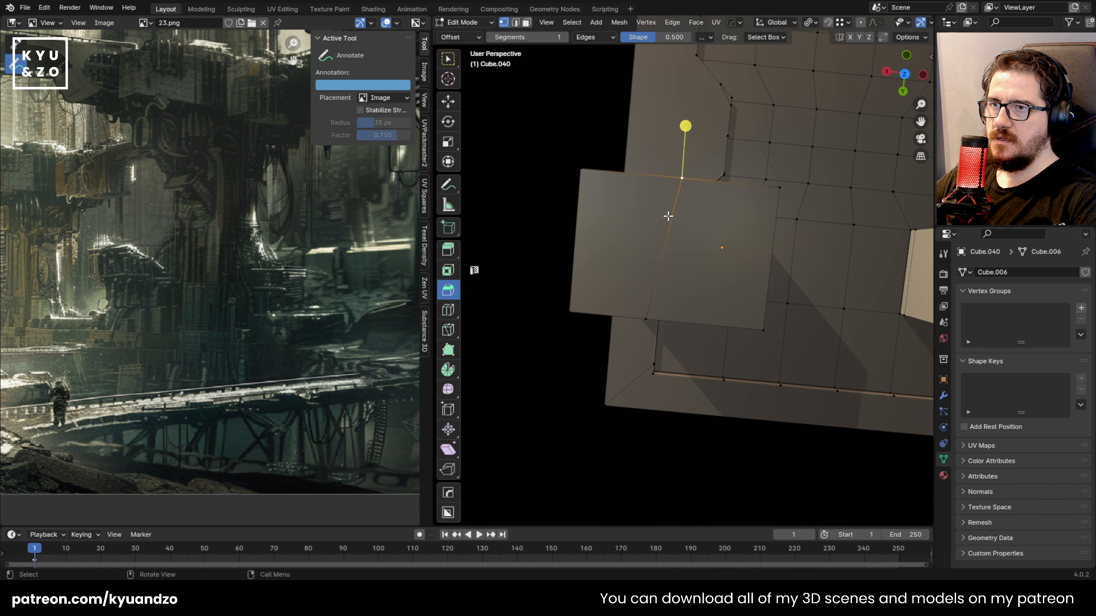
key(g)
key(y)
click(647, 322)
key(Tab)
middle_drag(648, 322, 708, 178)
key(shift+grave)
key(w)
click(697, 180)
key(Tab)
click(690, 316)
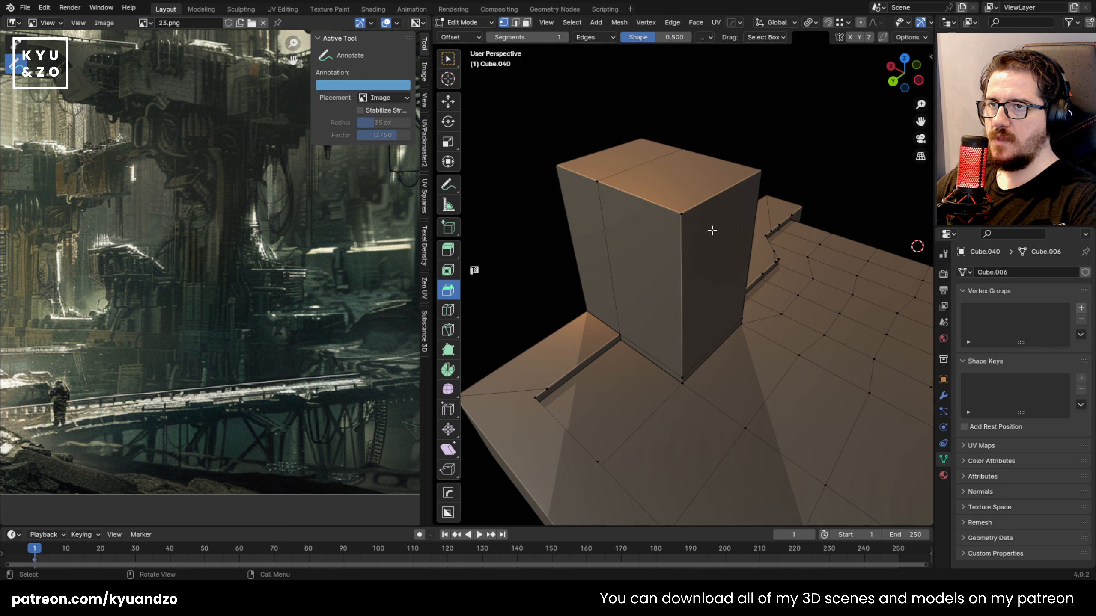
Try beveling the raised block's inner top edge with a width of about 0.19 m
drag(760, 178, 805, 114)
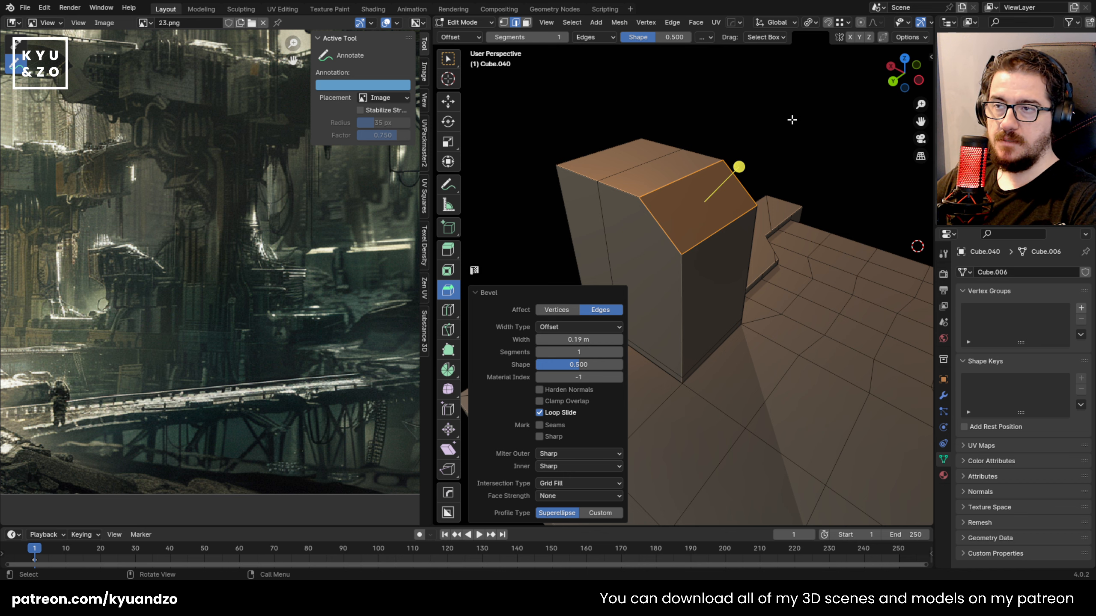
key(ctrl+z)
Save the scene file
scroll(732, 226, down, 6)
scroll(732, 225, up, 7)
shift+middle_drag(758, 215, 721, 229)
key(ctrl+s)
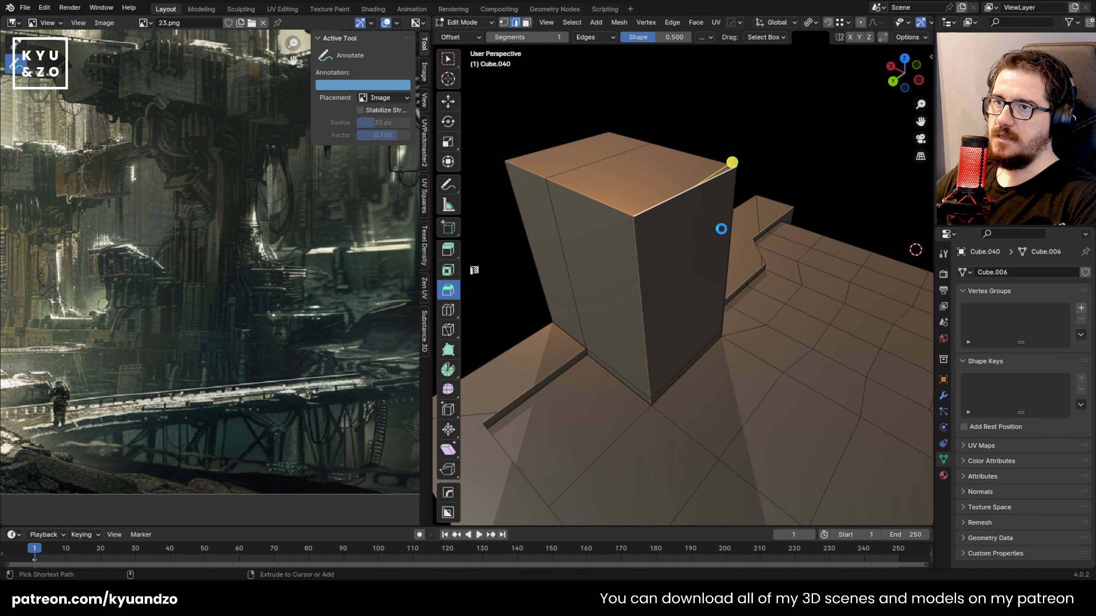
scroll(721, 229, down, 9)
scroll(724, 230, up, 8)
shift+middle_drag(785, 255, 661, 238)
scroll(649, 263, down, 3)
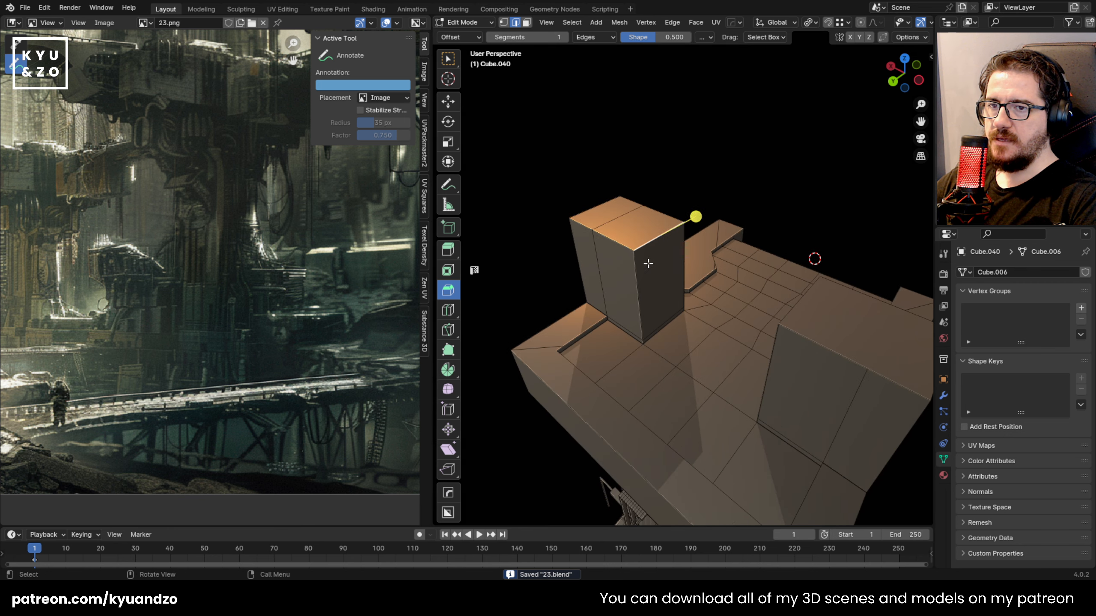
Examine the raised block's side faces, base corners and surrounding rim from several angles
key(shift+grave)
key(w)
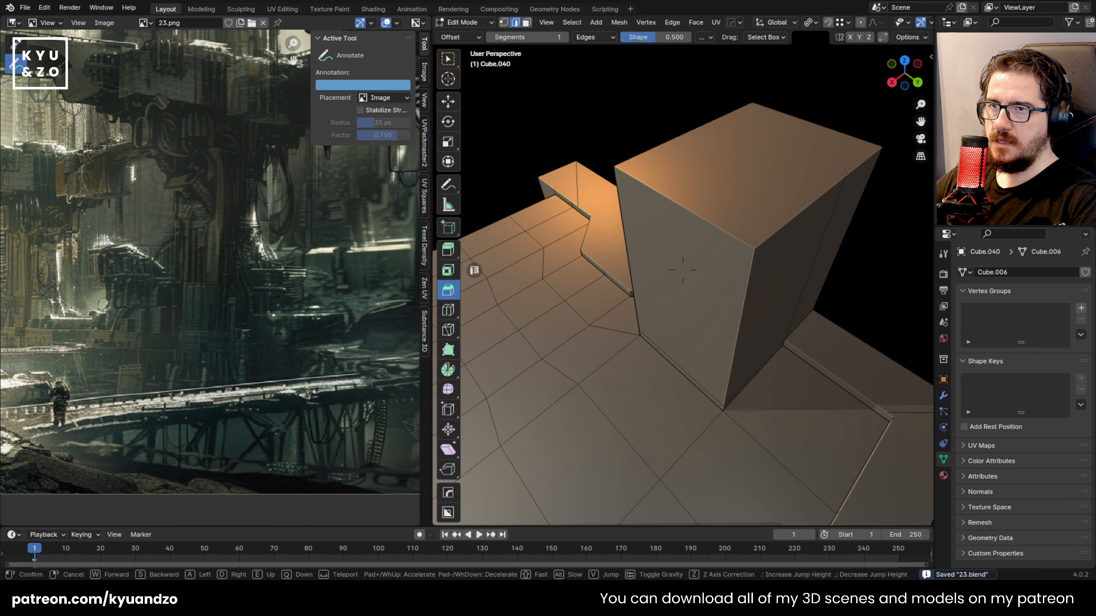
key(w)
key(w)
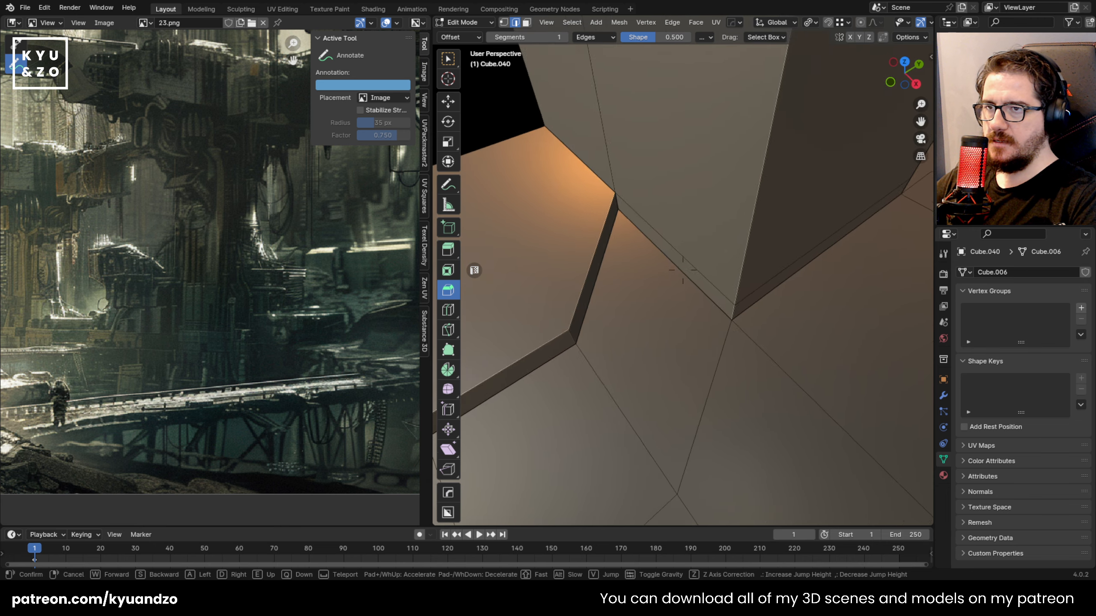
key(s)
key(w)
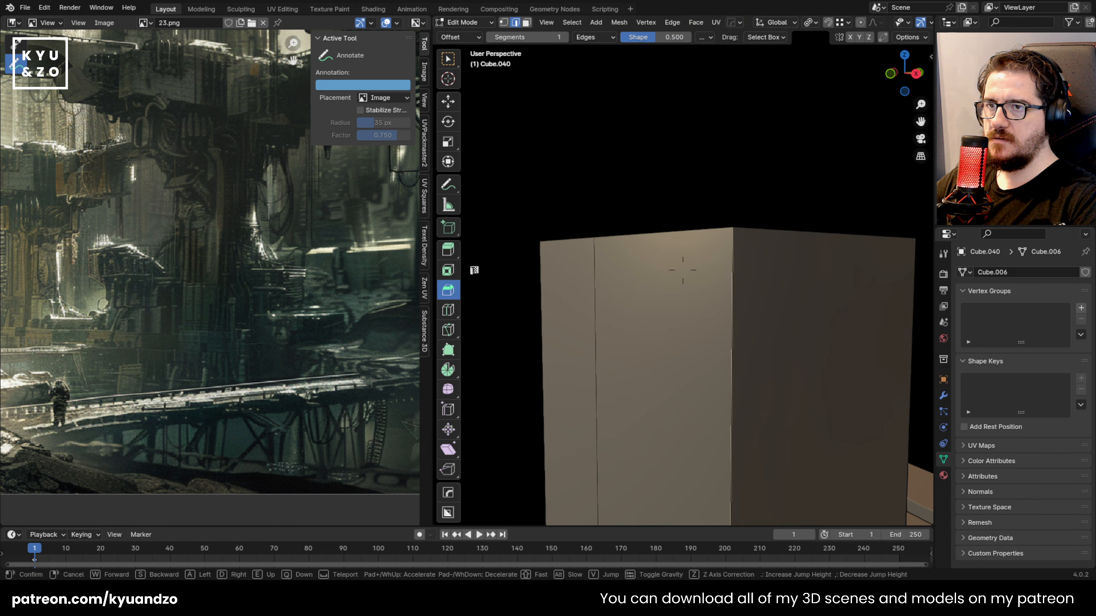
key(s)
key(w)
key(s)
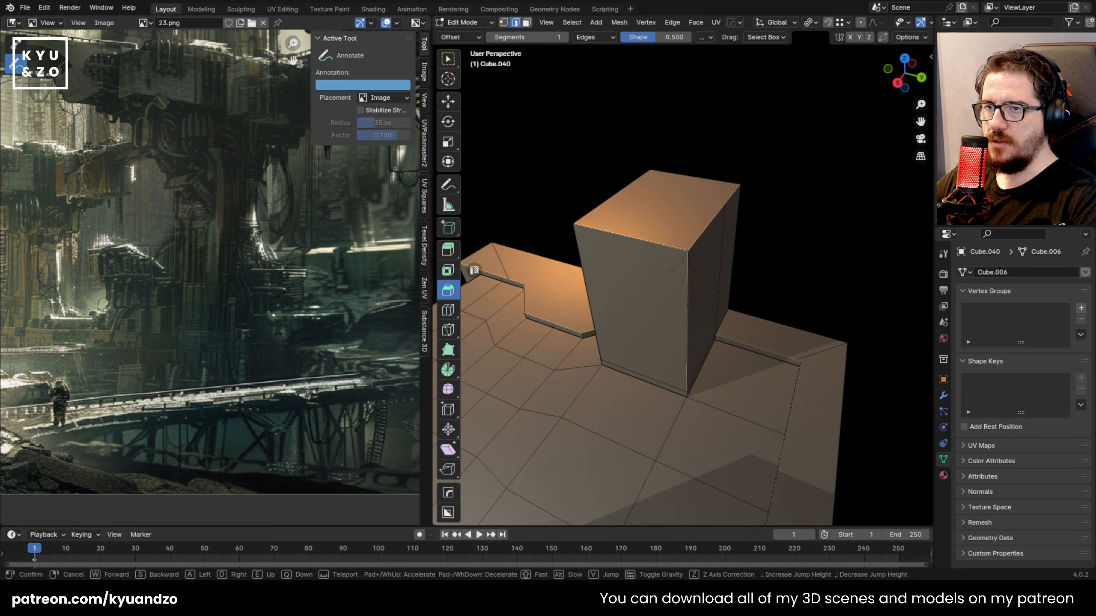
key(w)
key(Escape)
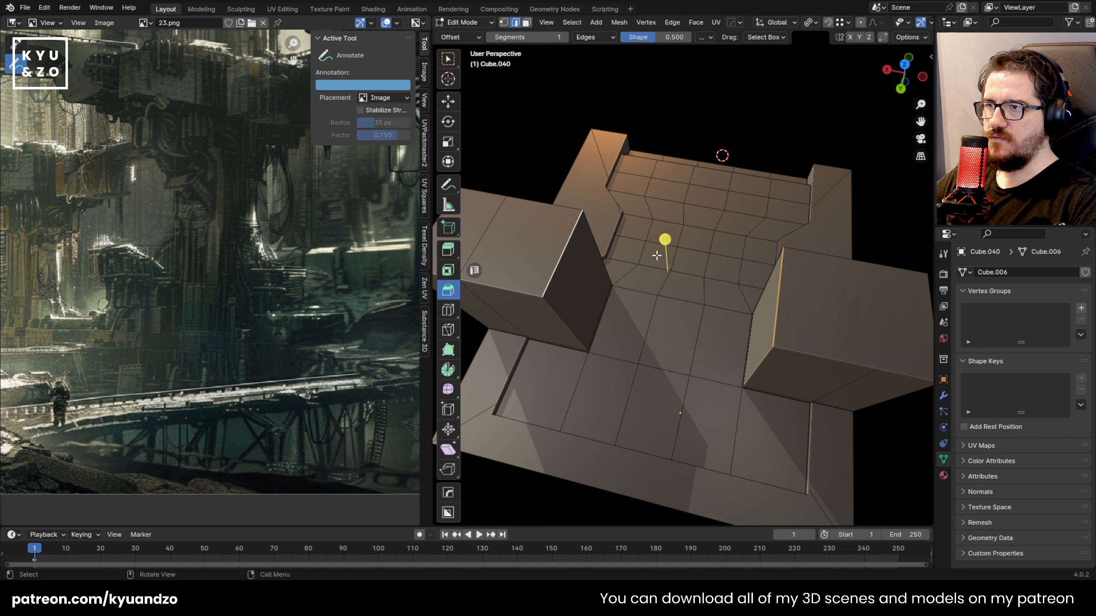
Bevel the inner top edges of both raised blocks about 0.21 m wide with three segments
drag(663, 239, 658, 196)
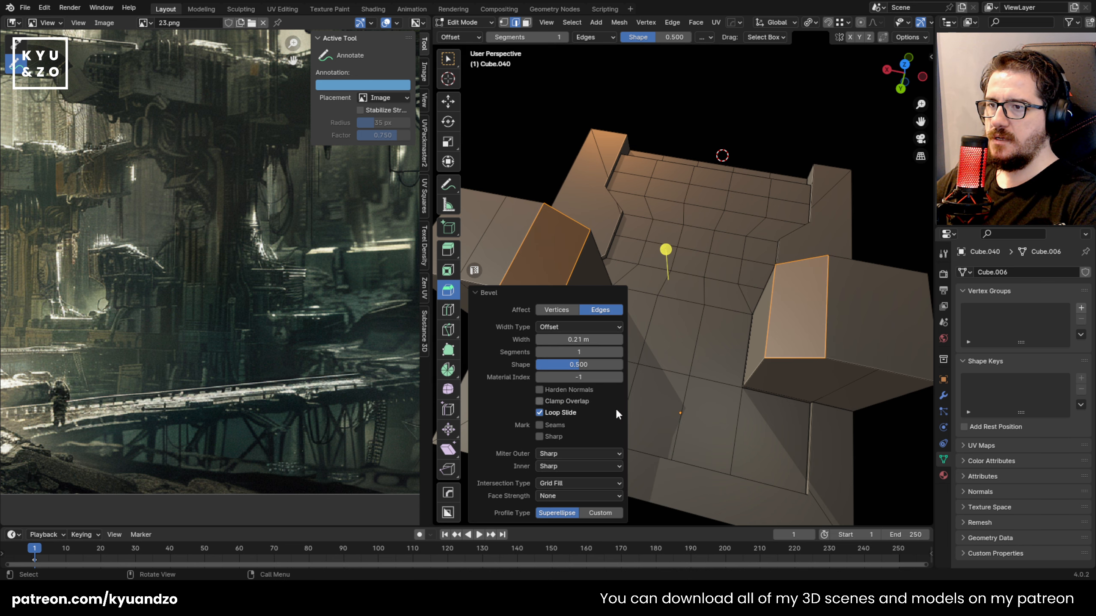
click(617, 351)
click(619, 351)
key(Tab)
Examine the whole tower and the platform with its rounded blocks from a distance and from above
key(shift+grave)
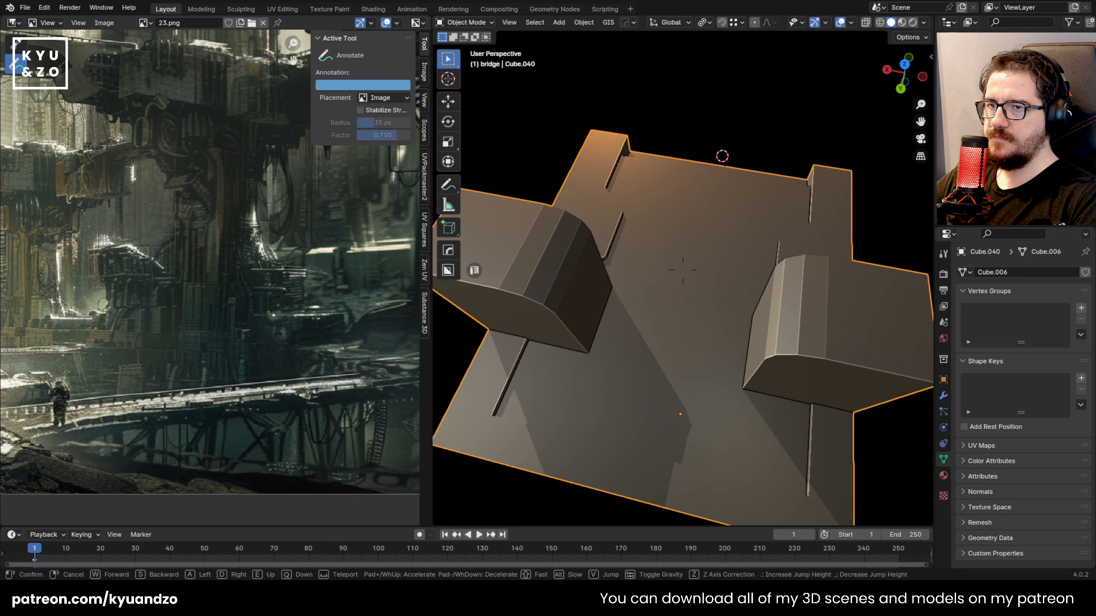
key(s)
click(730, 244)
key(shift+grave)
key(s)
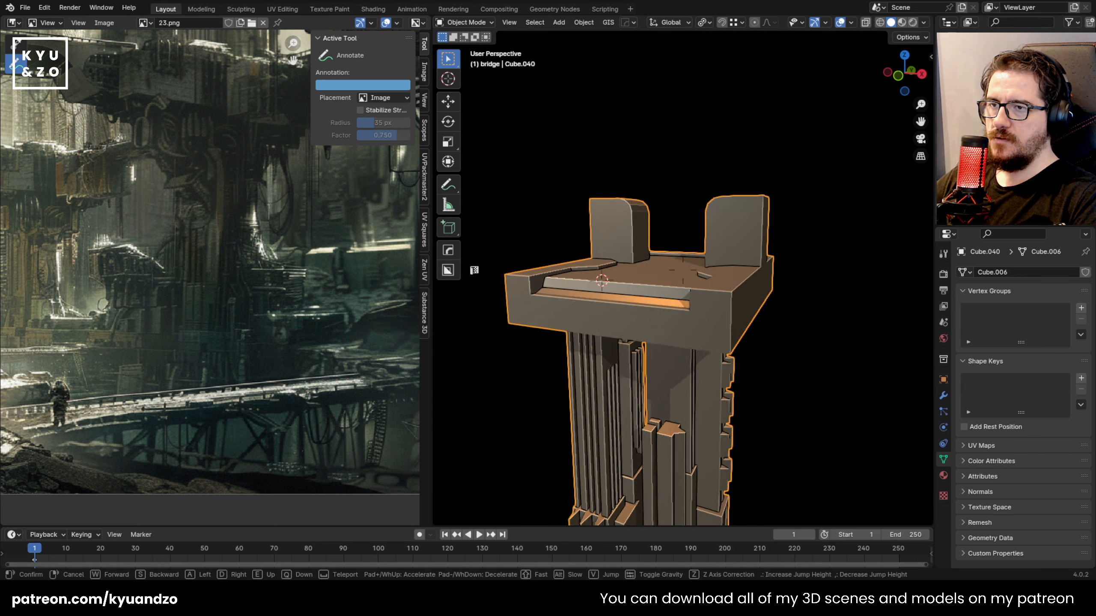
key(d)
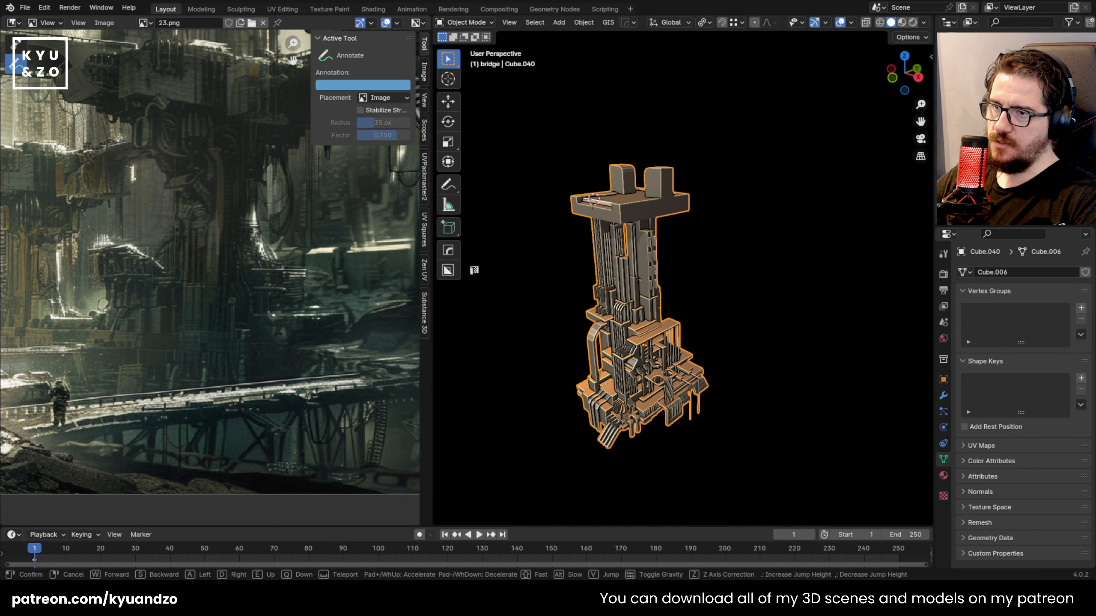
key(w)
key(w)
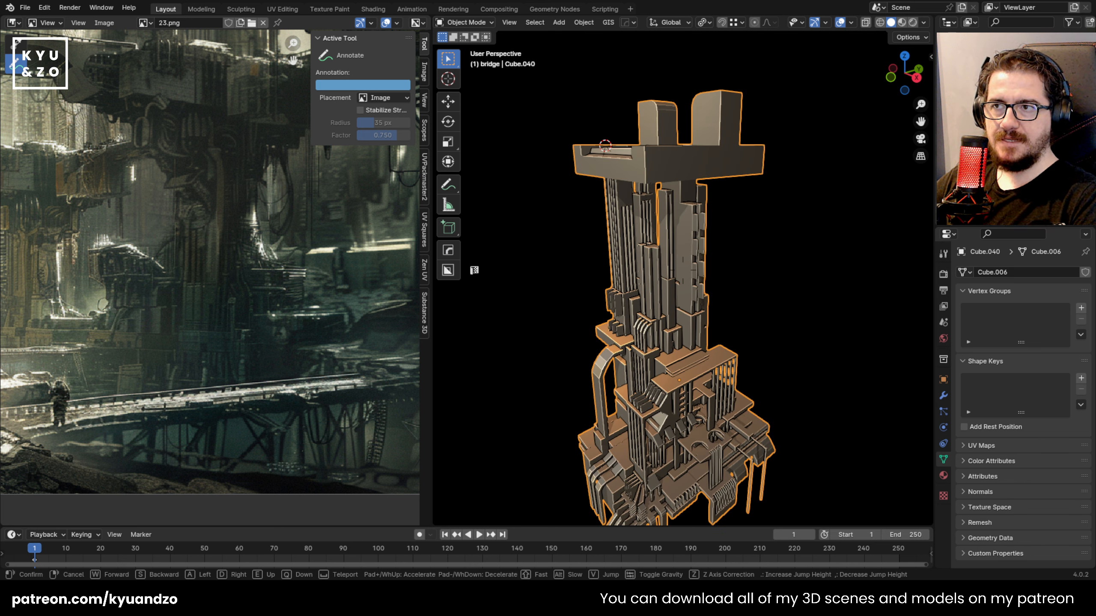
key(w)
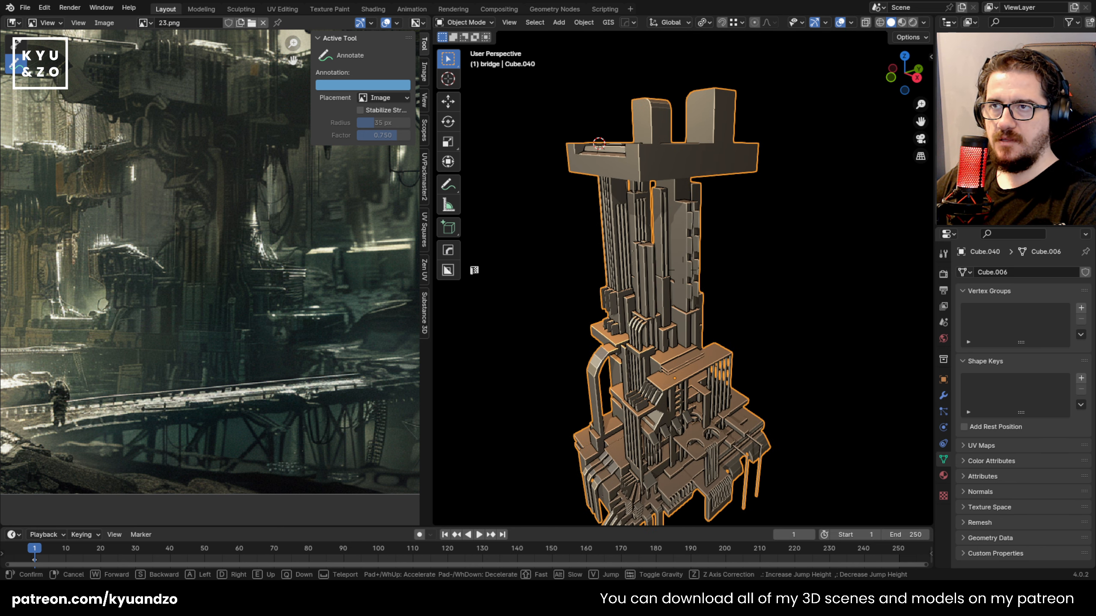
key(e)
key(w)
key(e)
key(s)
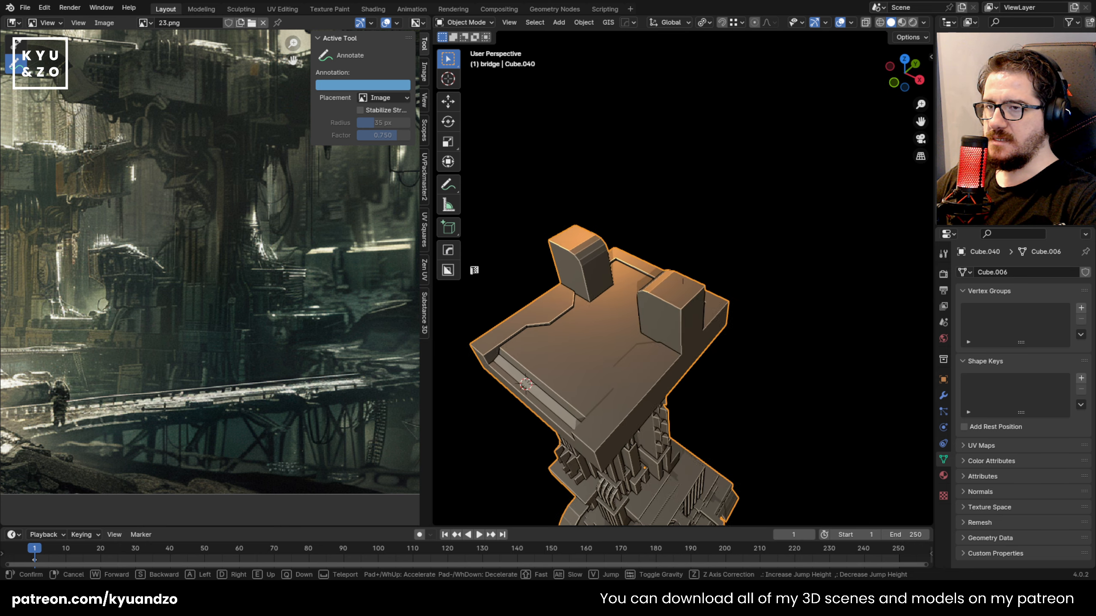
key(q)
key(w)
click(700, 376)
Extrude two separate pairs of floor faces beside the platform's front channel upward by about 0.51 m
key(Tab)
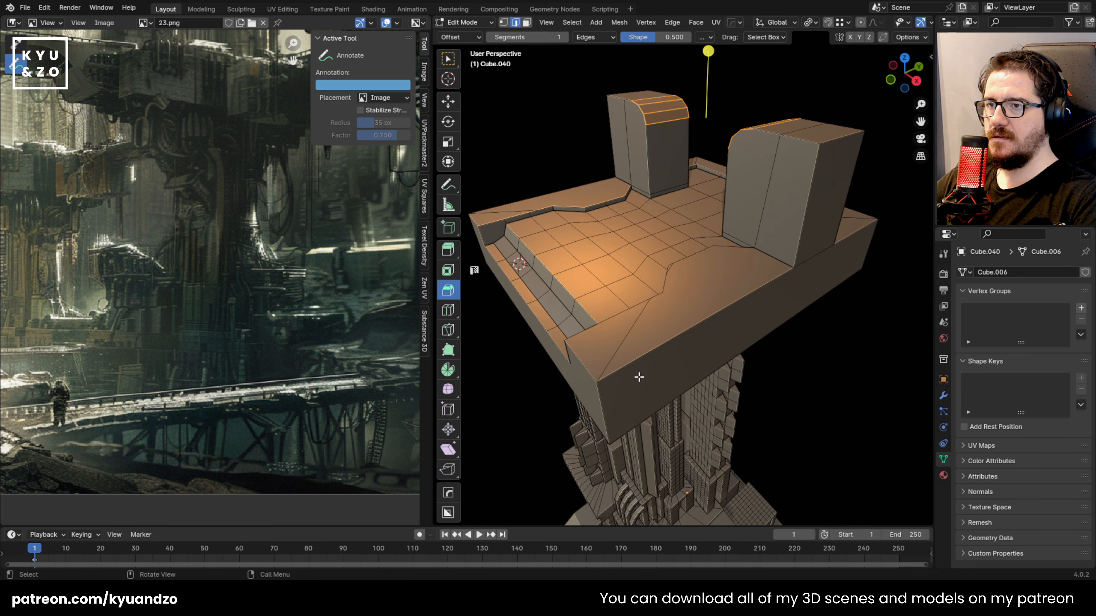
key(3)
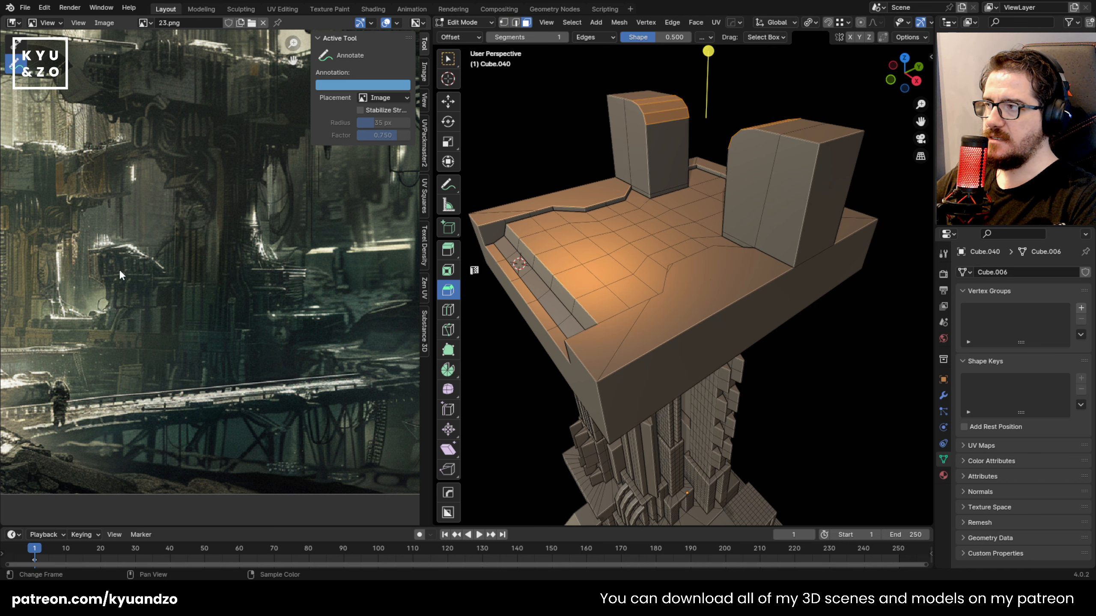
key(shift+grave)
key(w)
key(a)
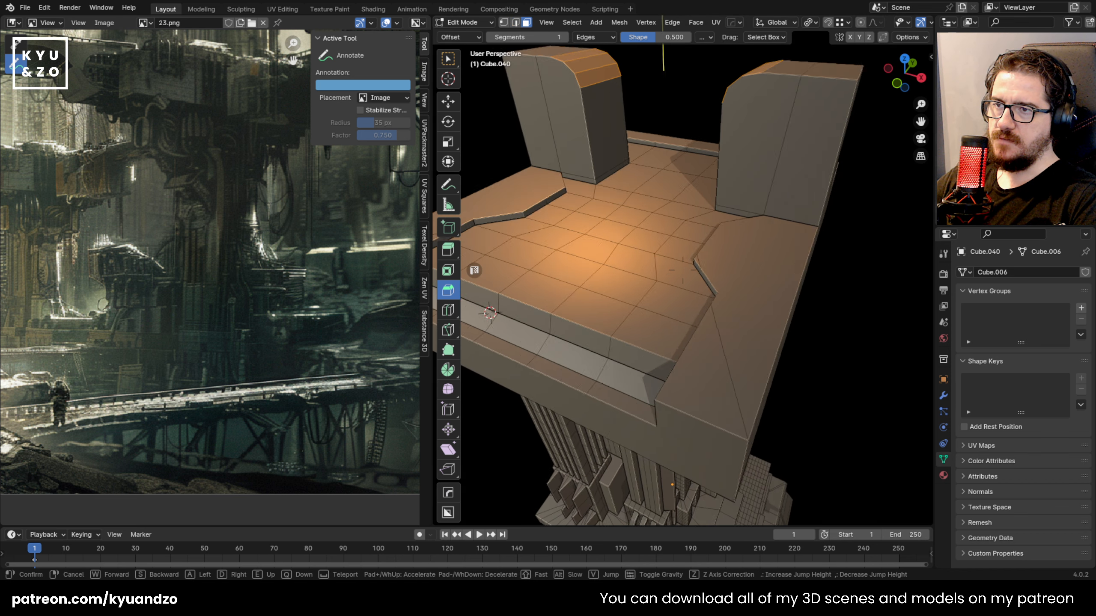
key(s)
click(650, 279)
click(620, 292)
click(716, 304)
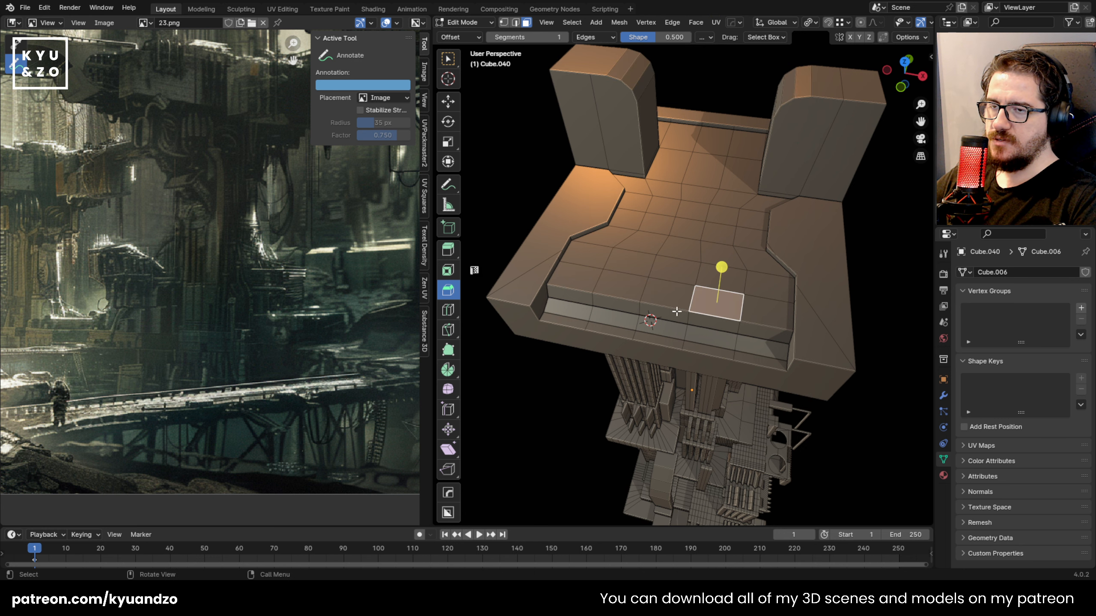
shift+click(621, 287)
shift+click(629, 262)
shift+click(704, 276)
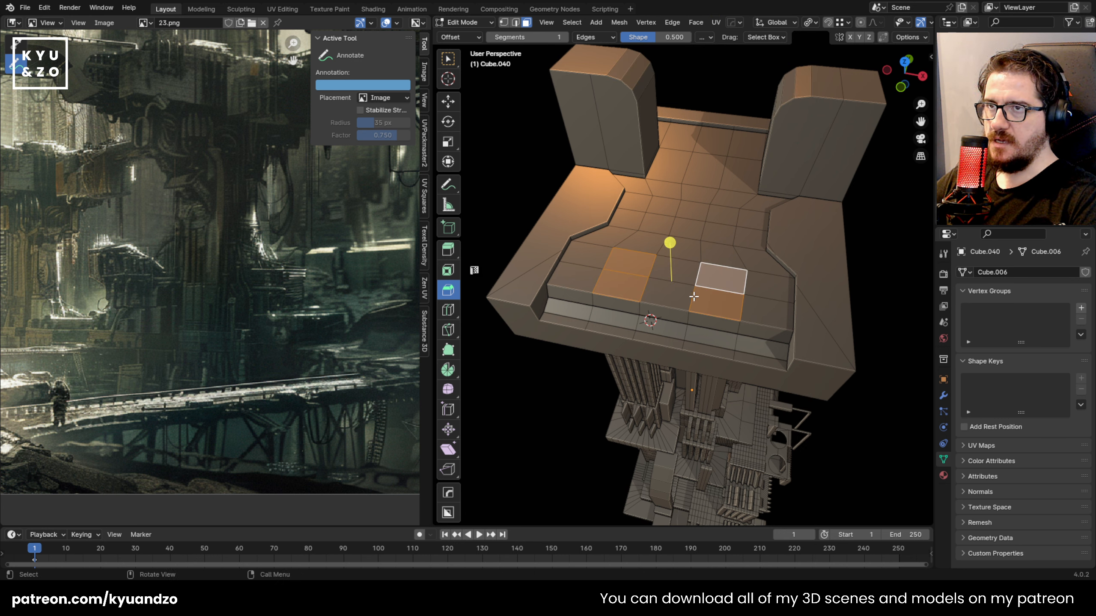
key(e)
click(796, 233)
Narrow the tops of the two extrusions along X to about 0.08 of their scale, forming tapered fins
key(s)
key(y)
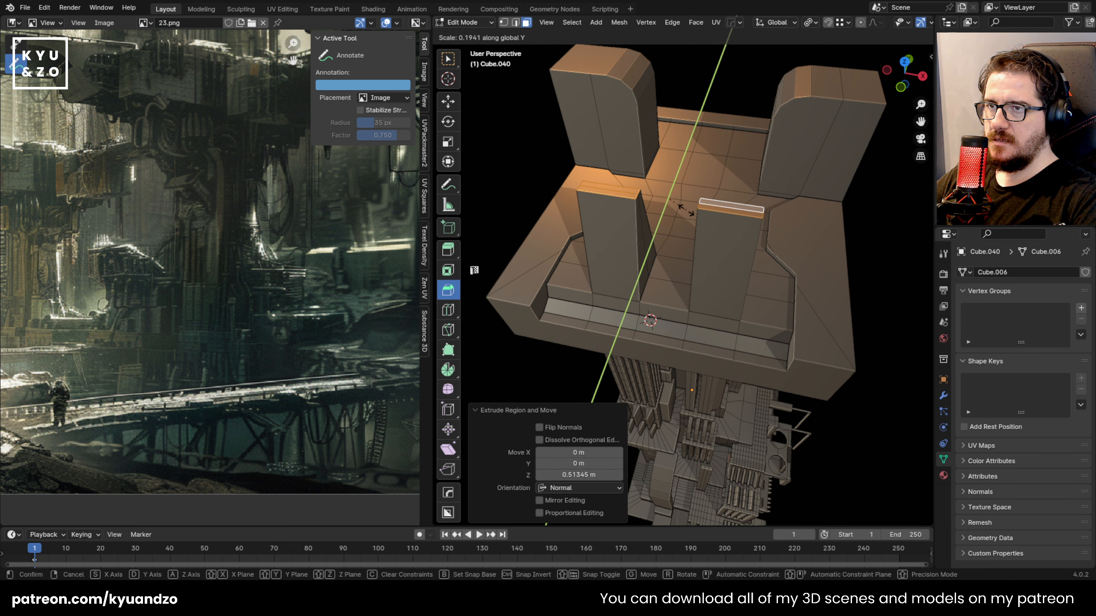
key(x)
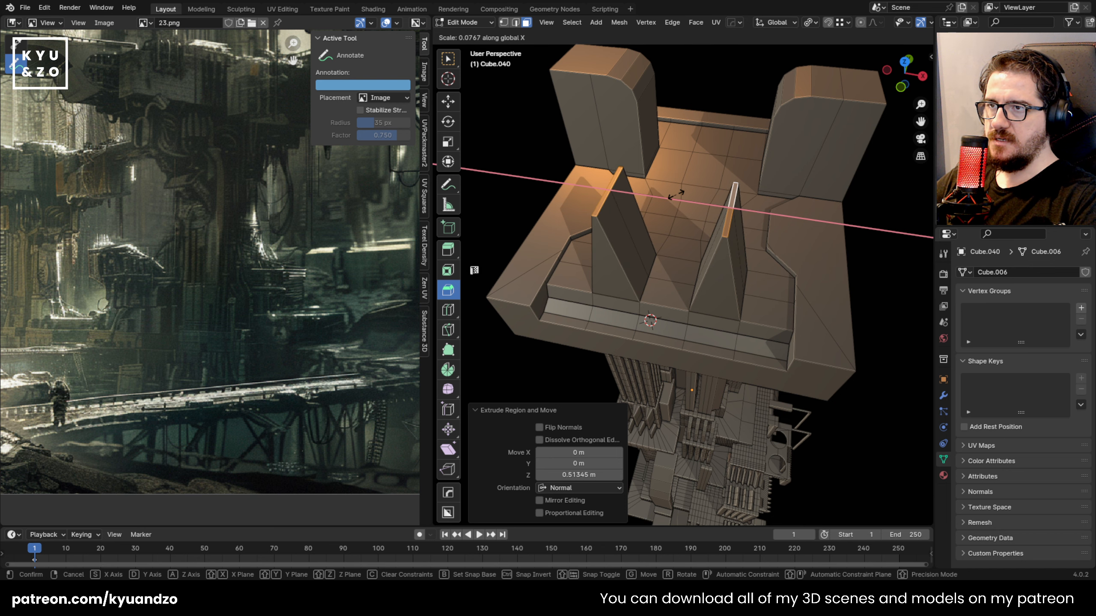
click(675, 194)
Extrude the block of floor faces in the middle of the platform about 0.3 m down to form a recess
middle_drag(674, 195, 669, 293)
click(670, 298)
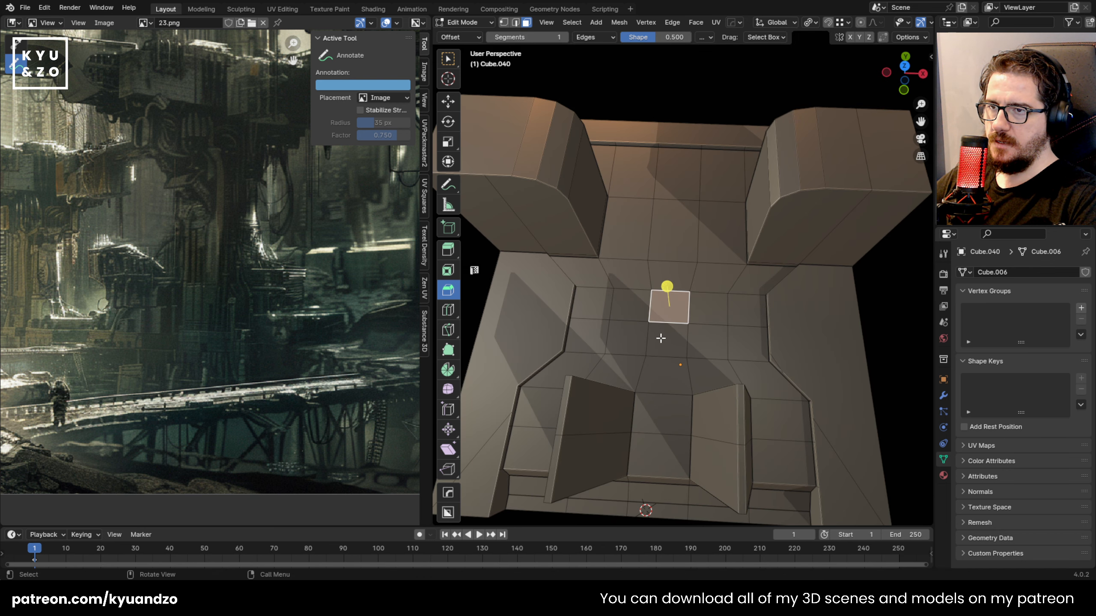
click(628, 338)
click(626, 309)
drag(626, 309, 720, 338)
middle_drag(688, 322, 617, 265)
key(e)
click(711, 259)
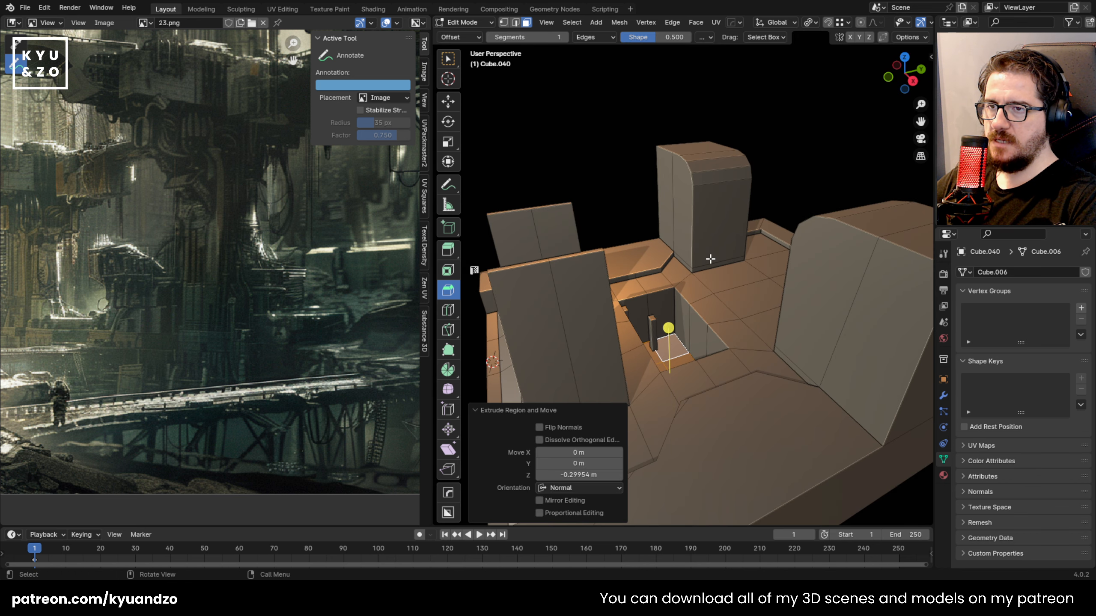
Scale the recess's bottom faces to 0.484 and raise them about 0.13 m along Z
key(s)
click(697, 332)
key(g)
key(z)
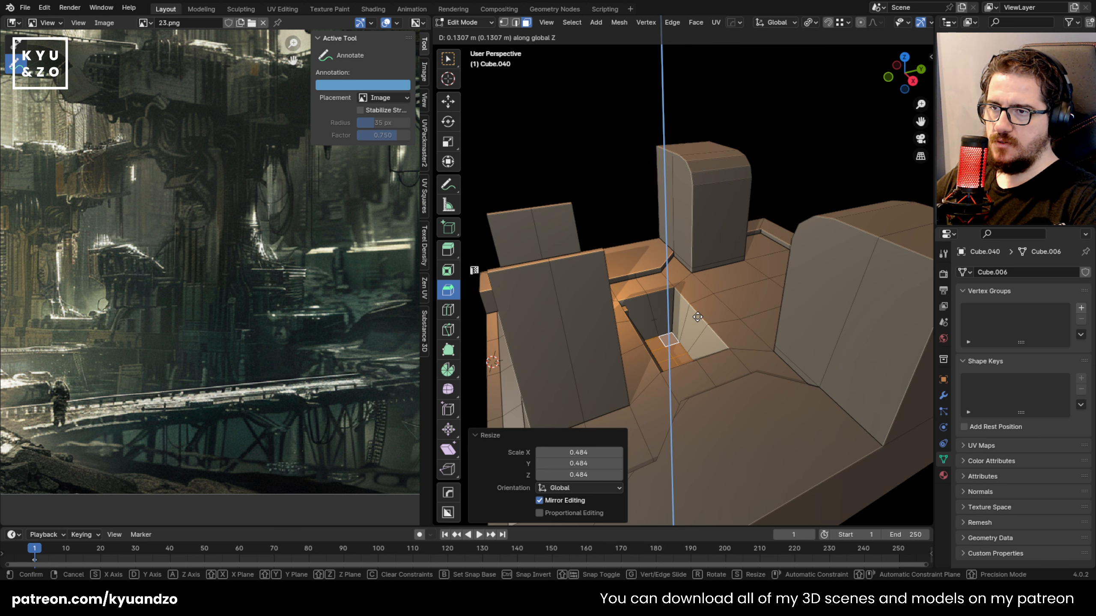
click(671, 316)
Move the small pieces of geometry poking through the recess's walls down along Z
key(Tab)
middle_drag(635, 300, 589, 328)
scroll(608, 321, up, 4)
key(Tab)
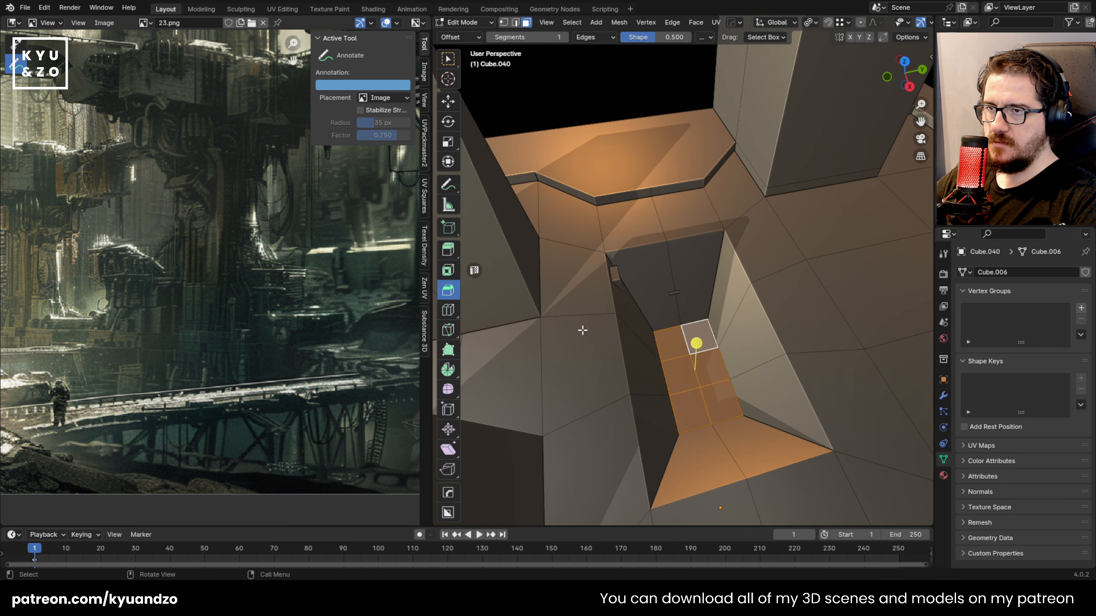
click(613, 271)
click(673, 293)
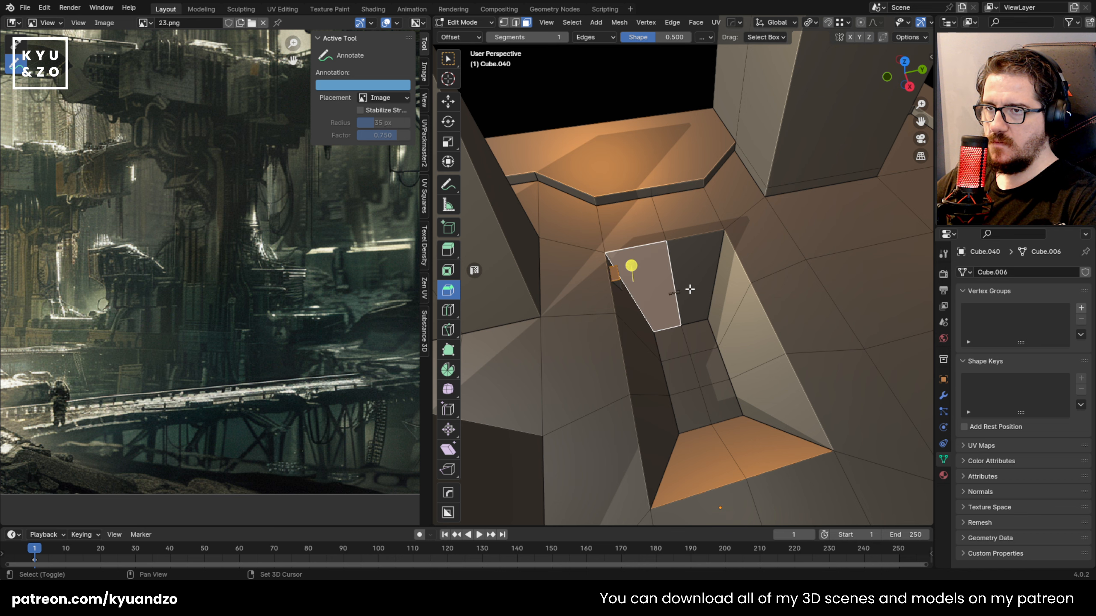
scroll(654, 302, up, 4)
click(662, 316)
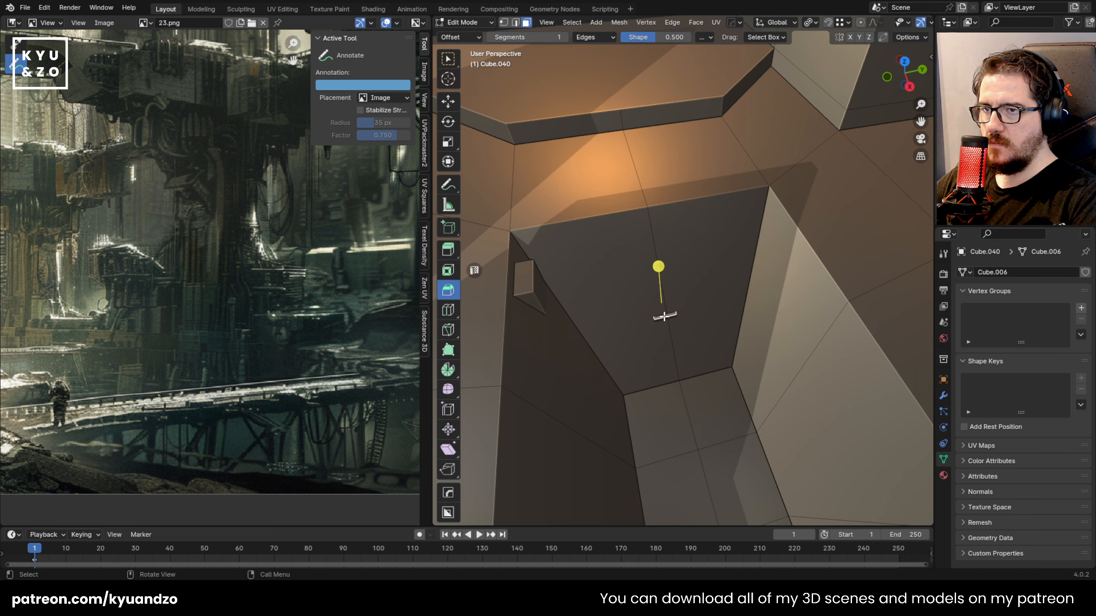
shift+click(522, 276)
key(g)
key(z)
click(531, 359)
Save the scene file with the new fins and central recess
key(Tab)
scroll(595, 261, down, 8)
key(ctrl+s)
middle_drag(602, 257, 736, 221)
scroll(713, 193, up, 4)
Select the top face of the raised block at the platform's side and examine its inner edge and surrounding topology
key(Tab)
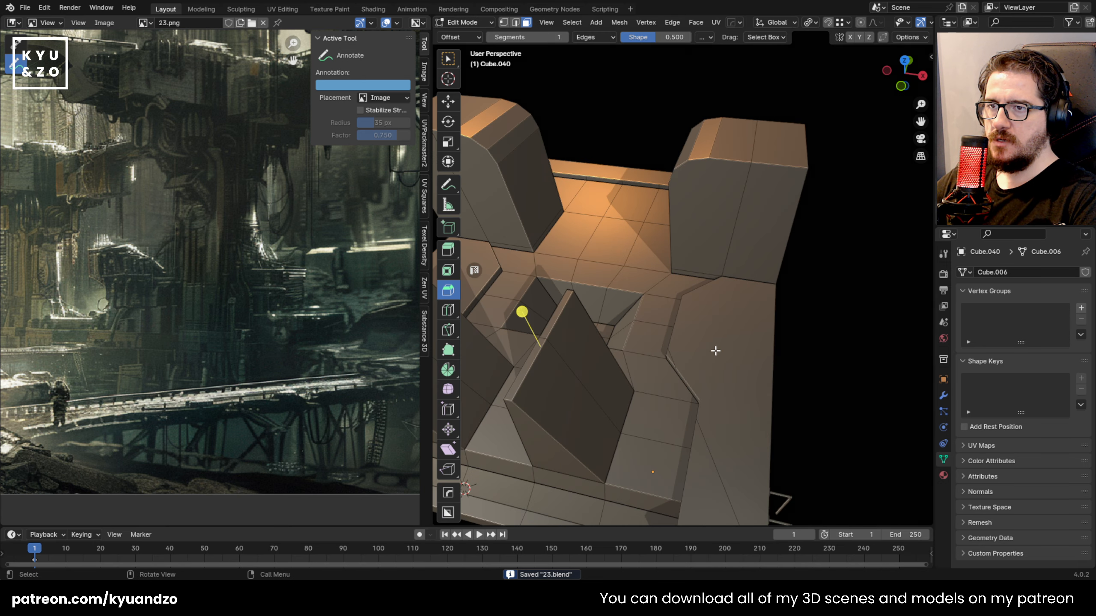
scroll(715, 350, down, 3)
click(710, 346)
key(shift+grave)
key(w)
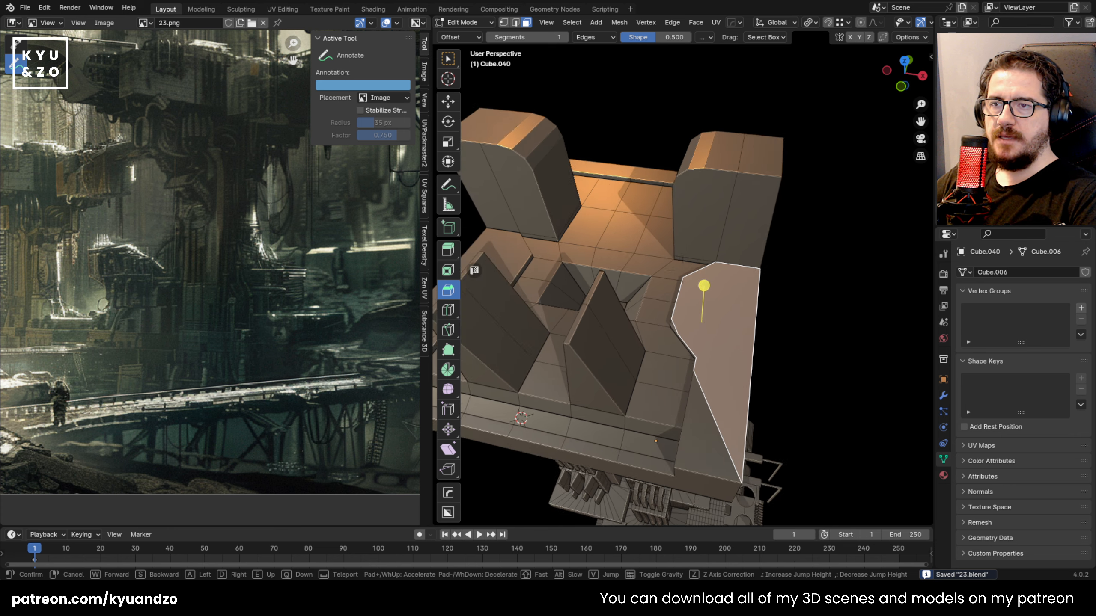
key(w)
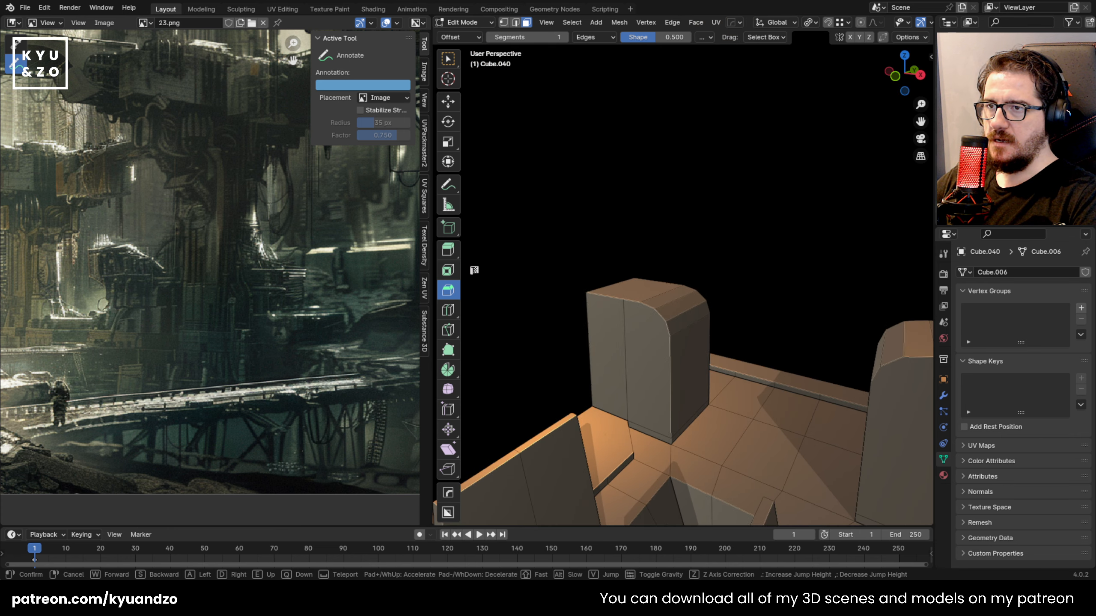
click(688, 344)
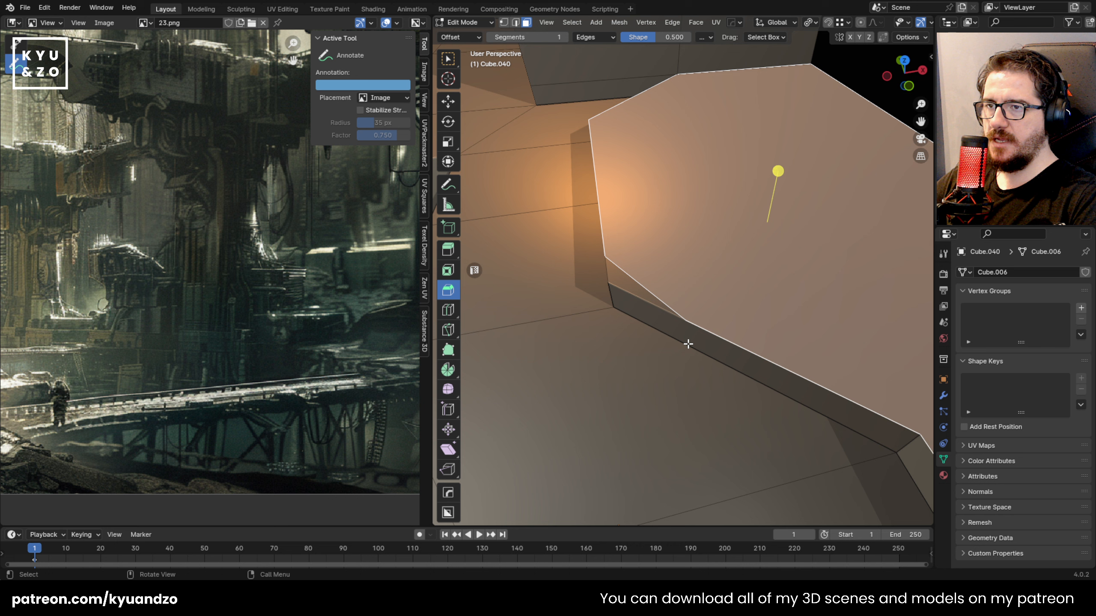
scroll(753, 223, down, 3)
key(shift+grave)
key(d)
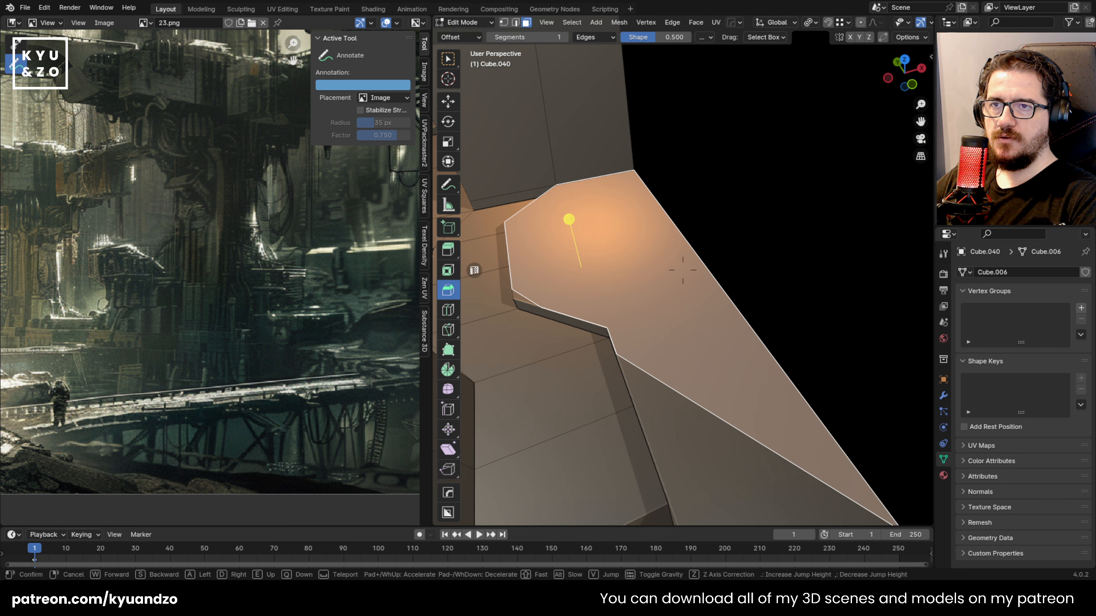
click(732, 265)
scroll(622, 310, down, 4)
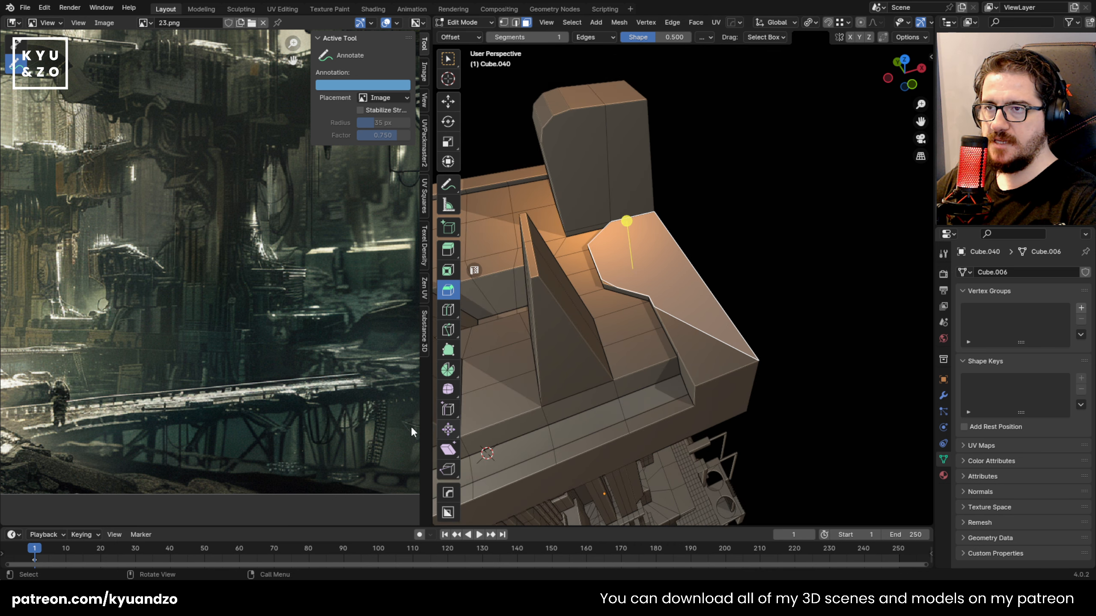
key(shift+grave)
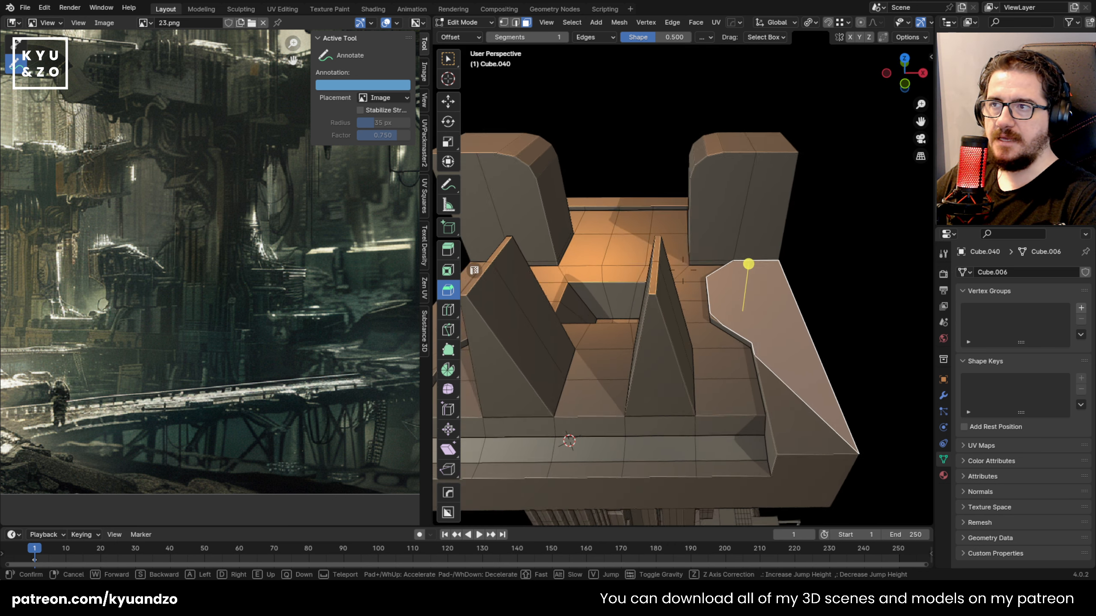
click(669, 304)
click(748, 405)
click(787, 419)
click(765, 317)
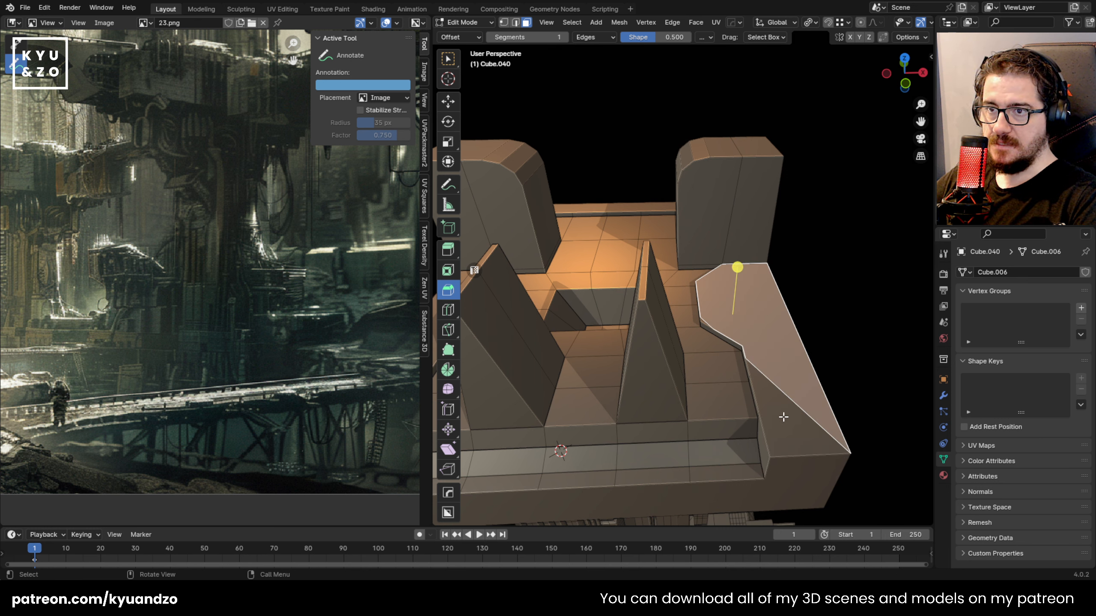
click(772, 402)
click(775, 321)
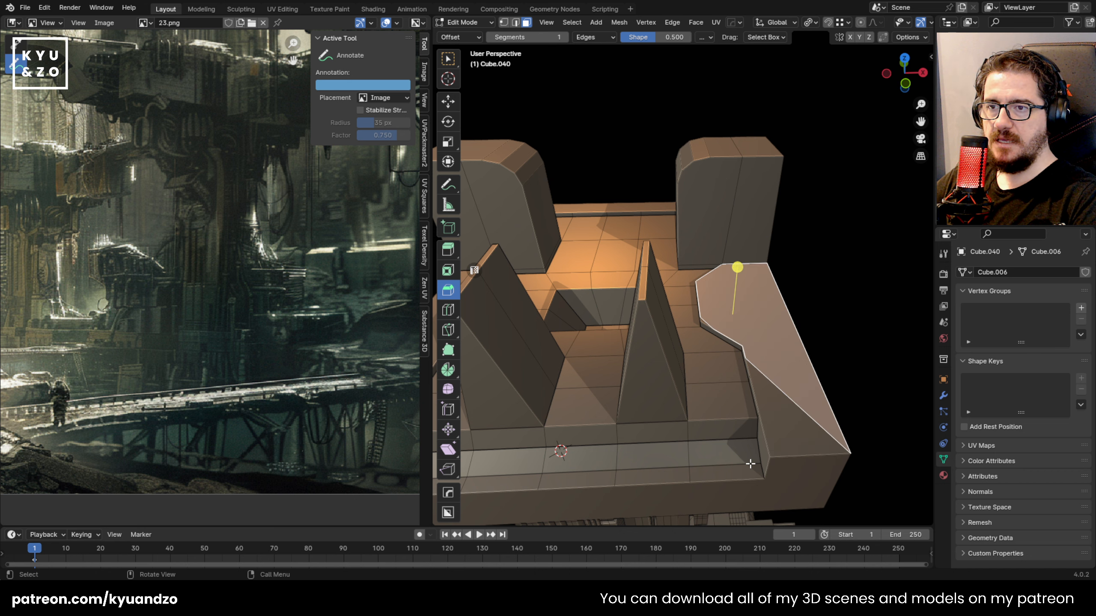
key(shift+grave)
key(w)
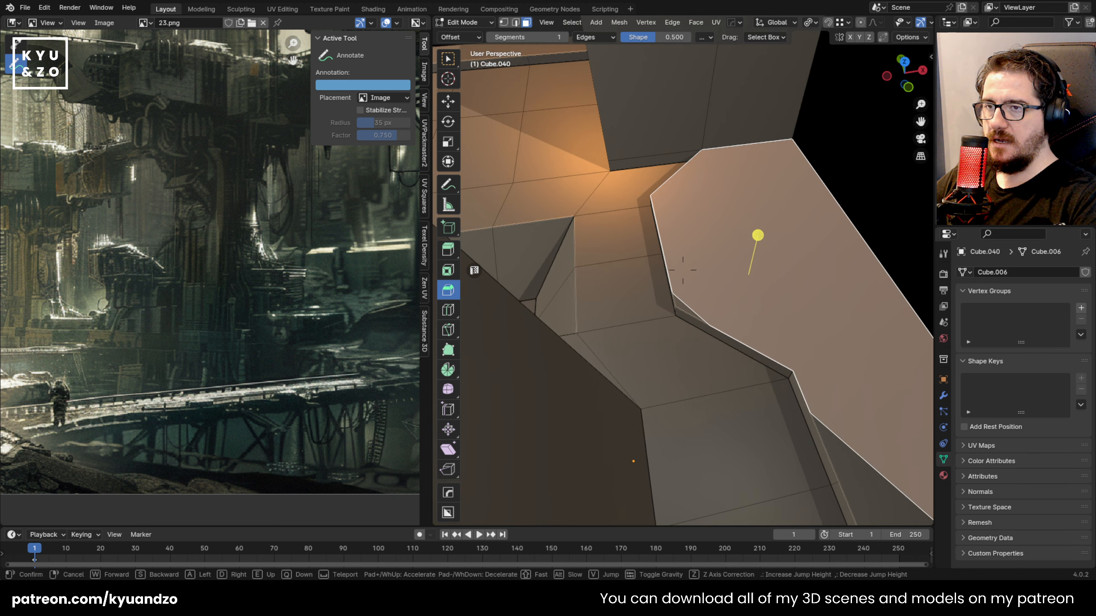
click(750, 462)
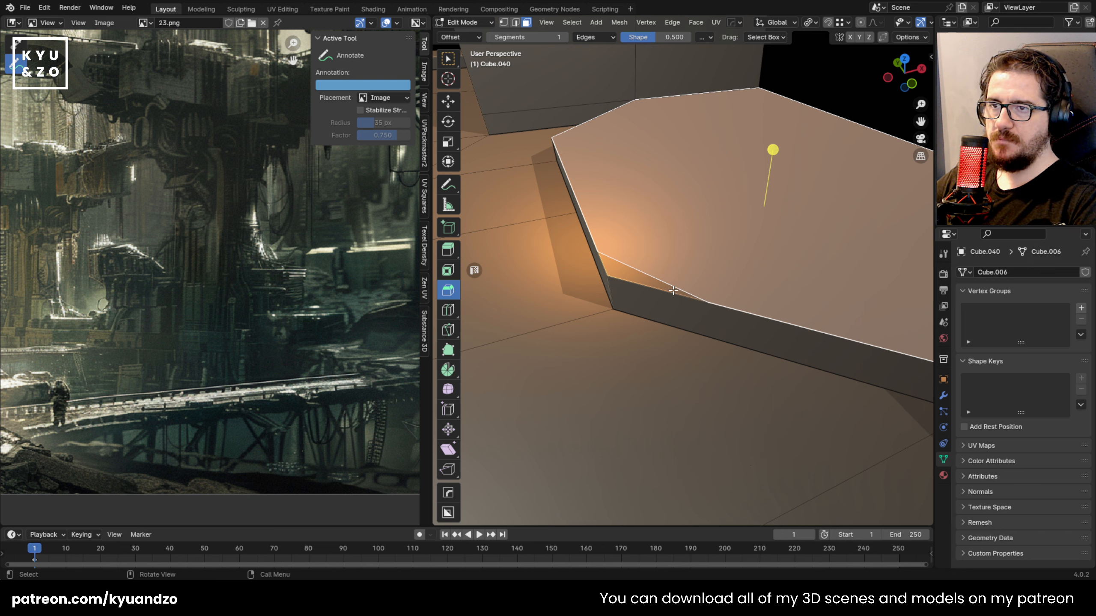
Merge the stray vertex on the raised block's inner edge into the adjacent corner vertex using At Last
key(shift+grave)
key(e)
click(620, 387)
key(1)
click(624, 337)
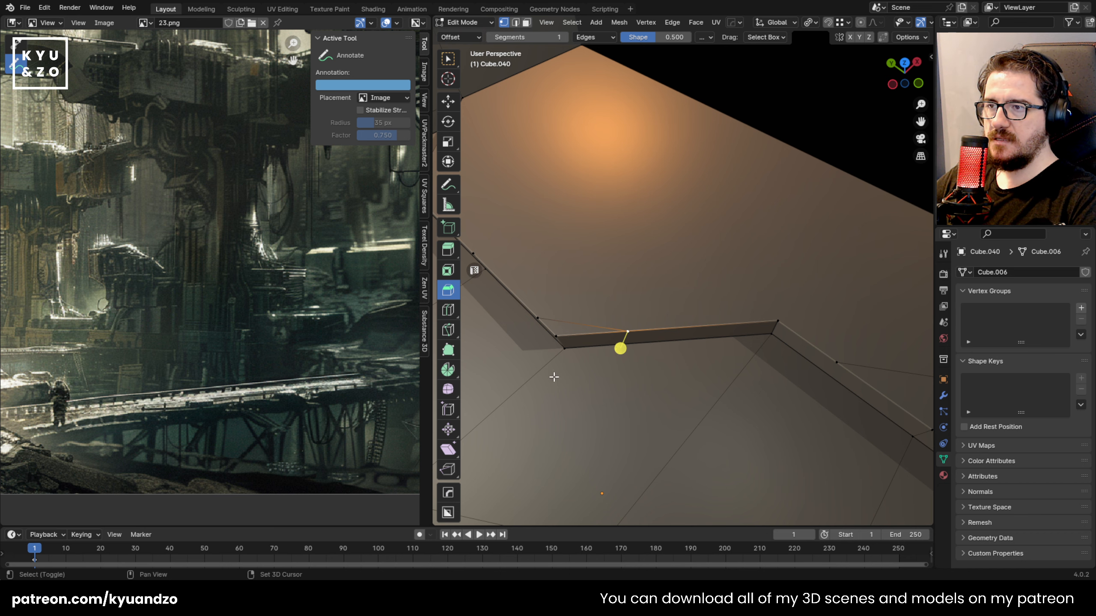
key(shift+grave)
click(733, 348)
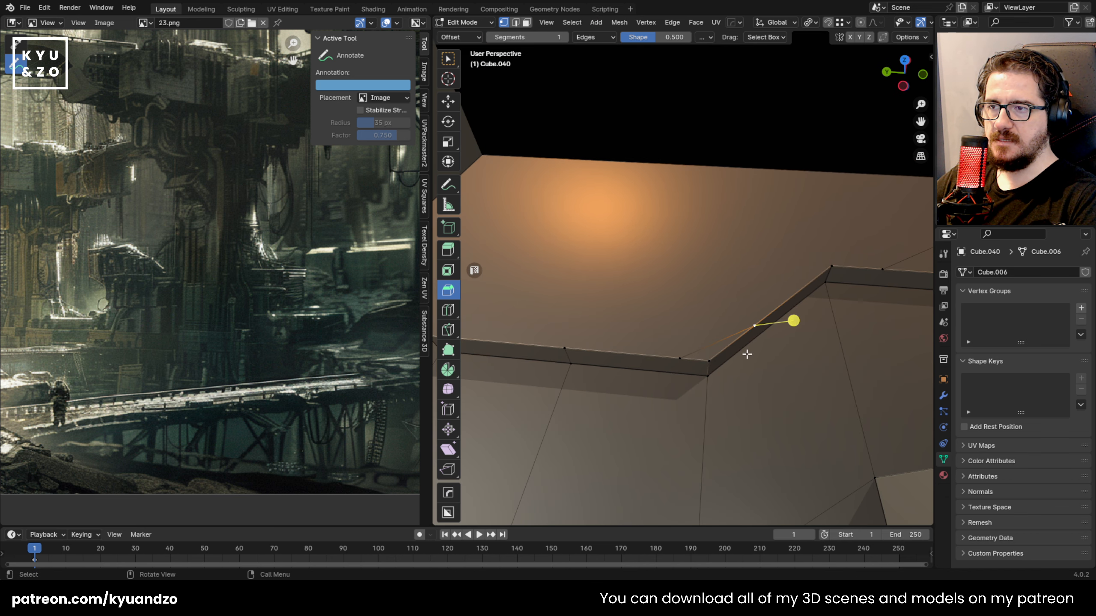
key(m)
click(671, 431)
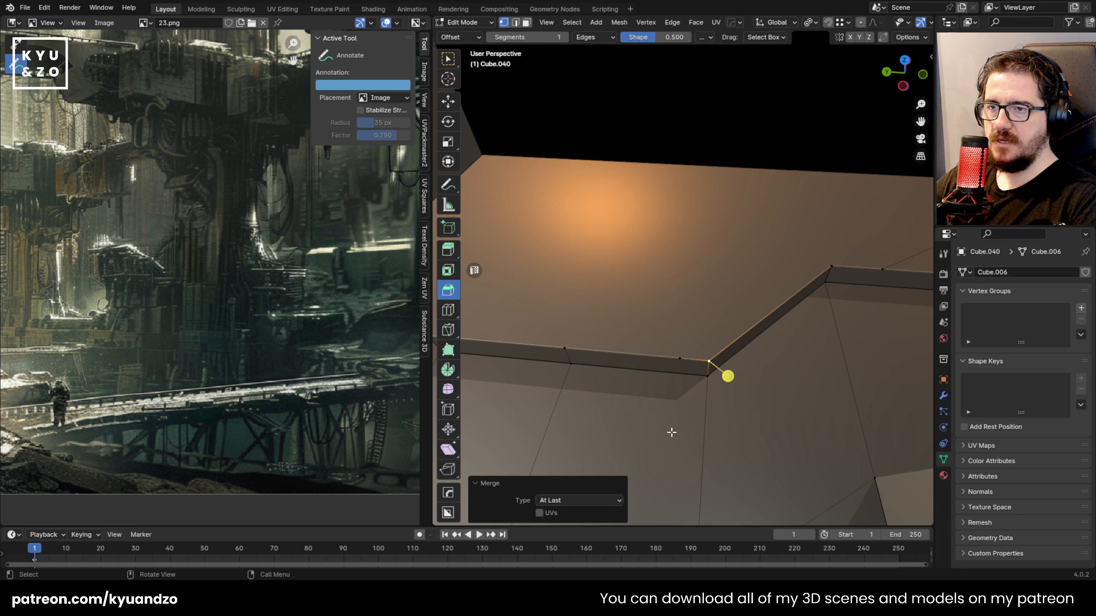
Repeat the At Last merge to join the next stray inner-edge vertex to its neighbour above the floor's grid line
key(shift+grave)
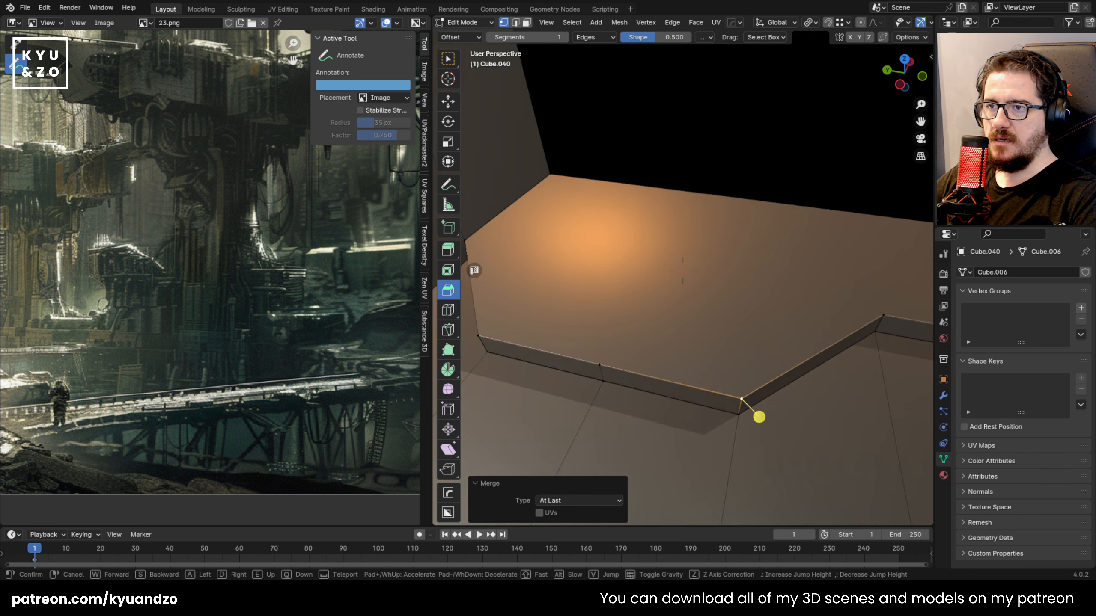
key(w)
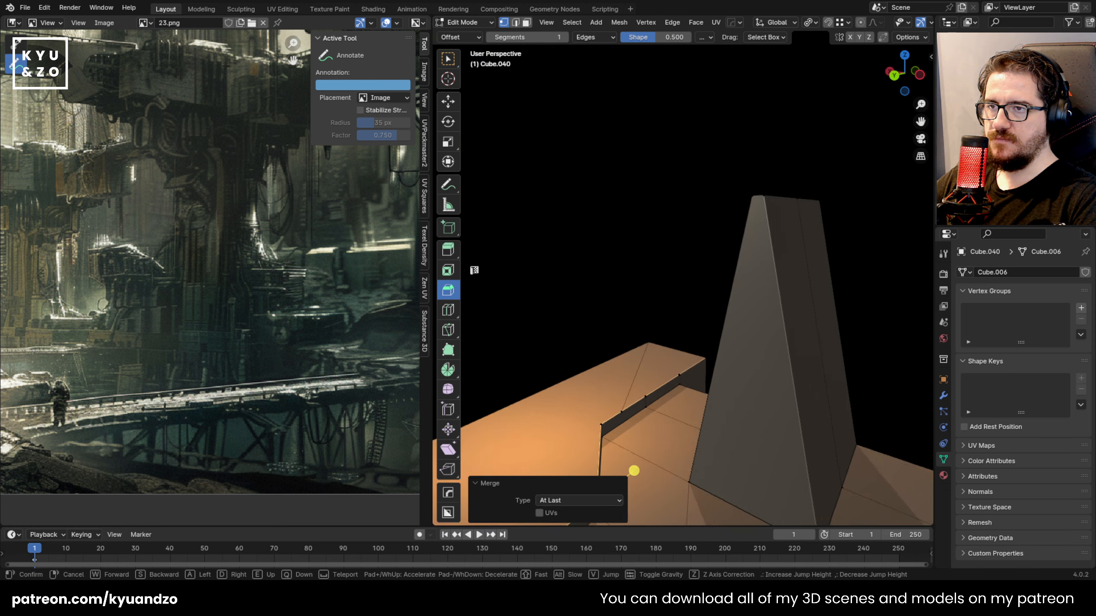
click(634, 500)
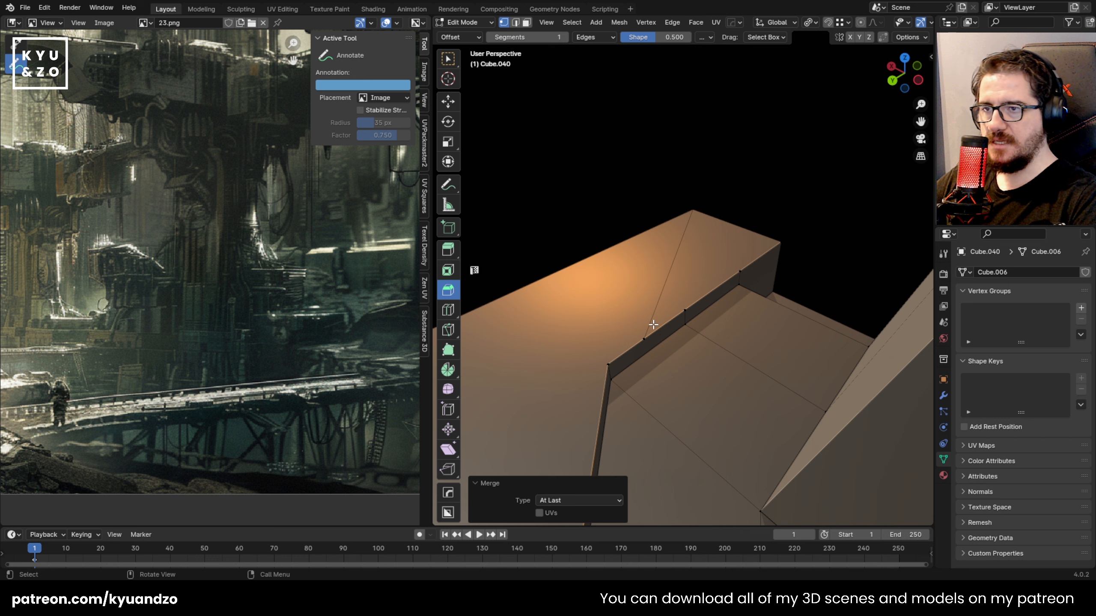
key(g)
key(g)
key(shift+r)
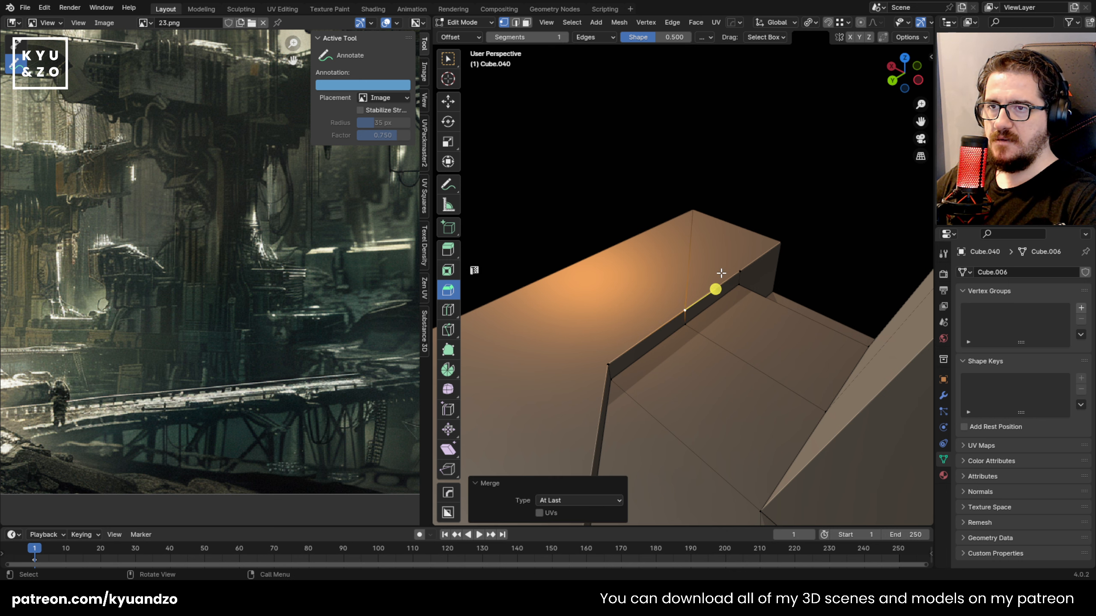
Try merging the mid-edge vertex into the vertex at the ledge corner of the block's inner edge, and undo the merge
key(shift+grave)
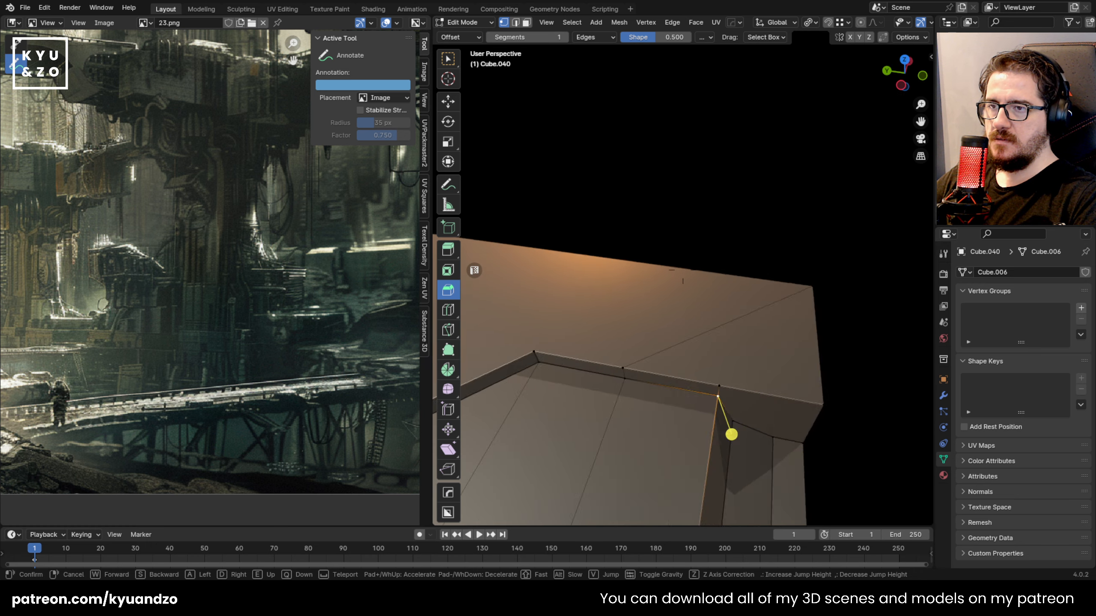
key(s)
key(w)
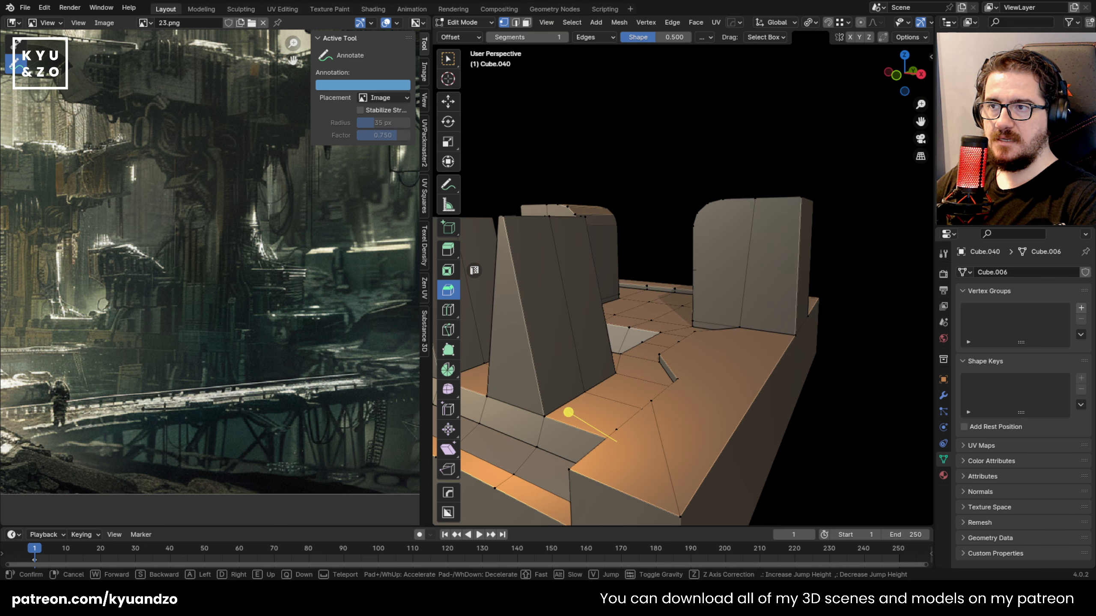
key(s)
key(w)
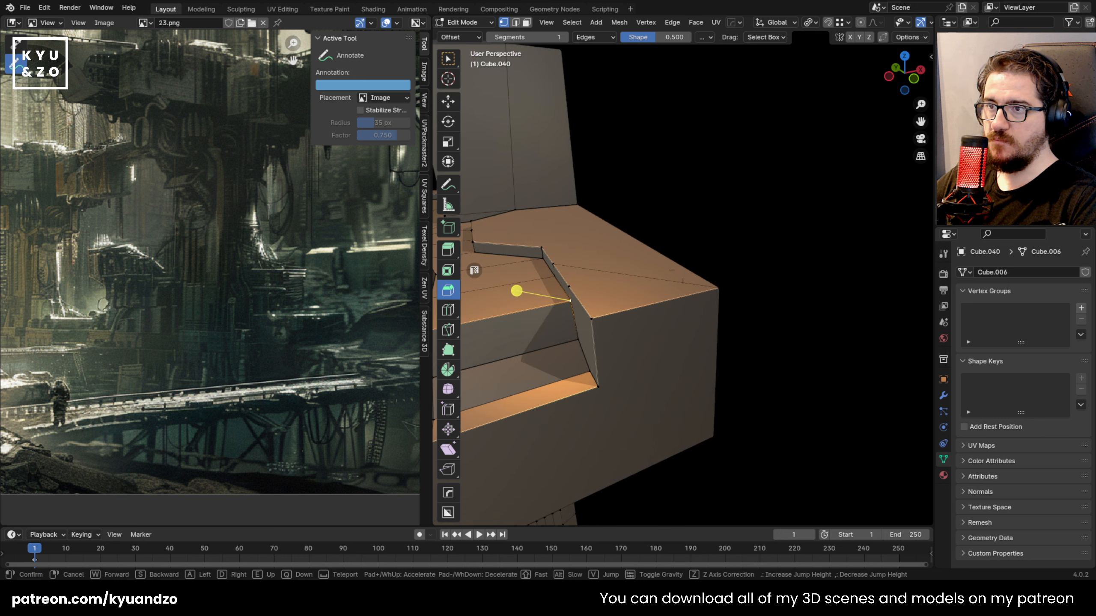
key(w)
click(723, 313)
key(shift+grave)
key(a)
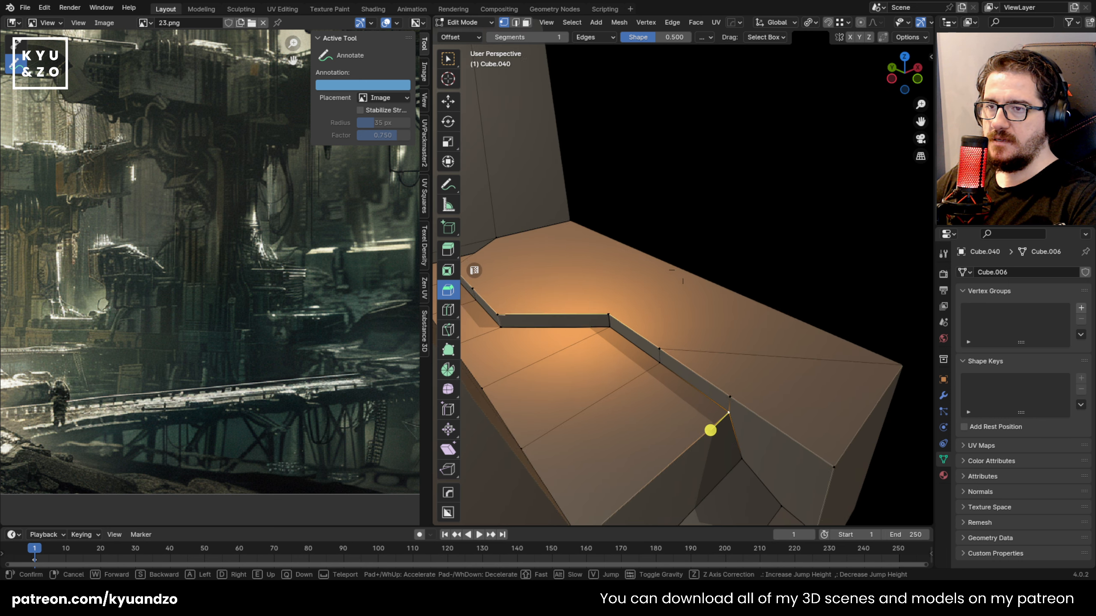
click(608, 344)
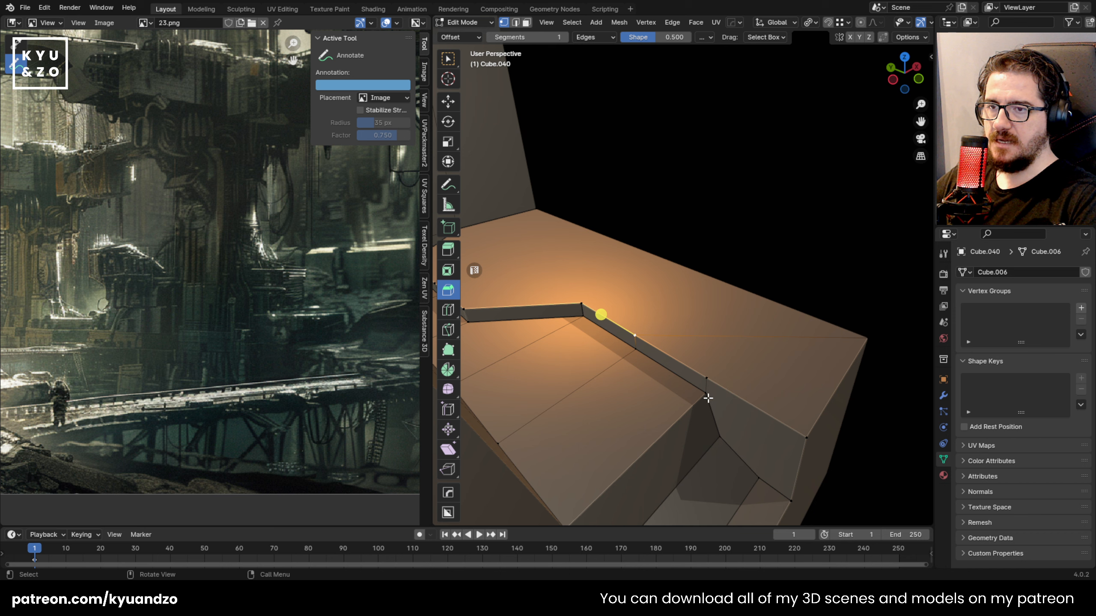
key(shift+grave)
key(w)
click(612, 411)
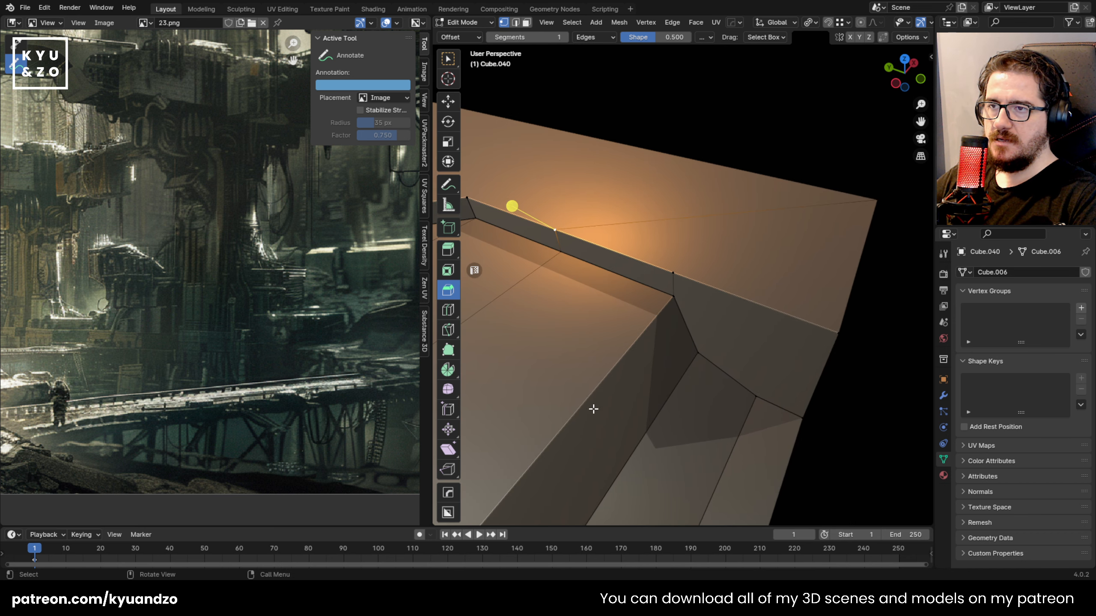
key(shift+r)
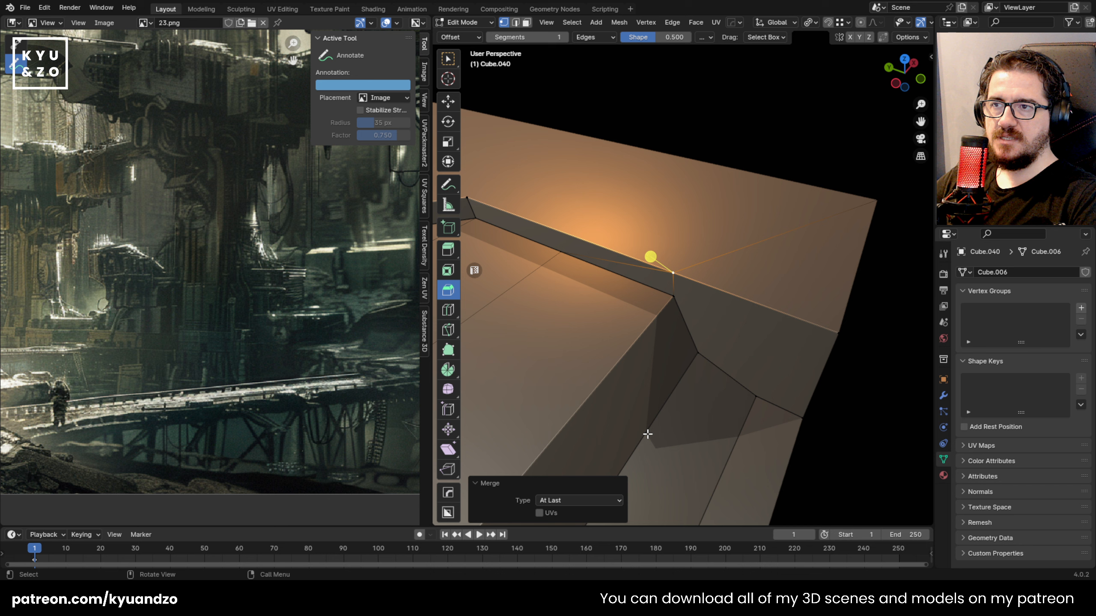
key(ctrl+z)
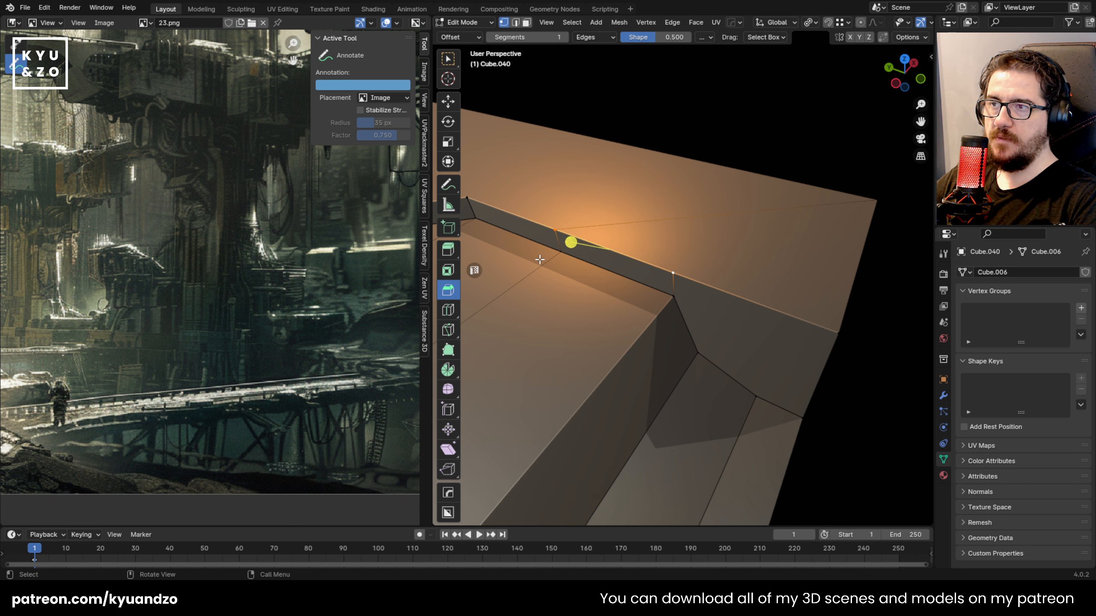
Knife-cut the raised block's top face from the inner-edge vertex at the ledge corner across to the outer edge
key(shift+grave)
key(w)
key(s)
click(810, 176)
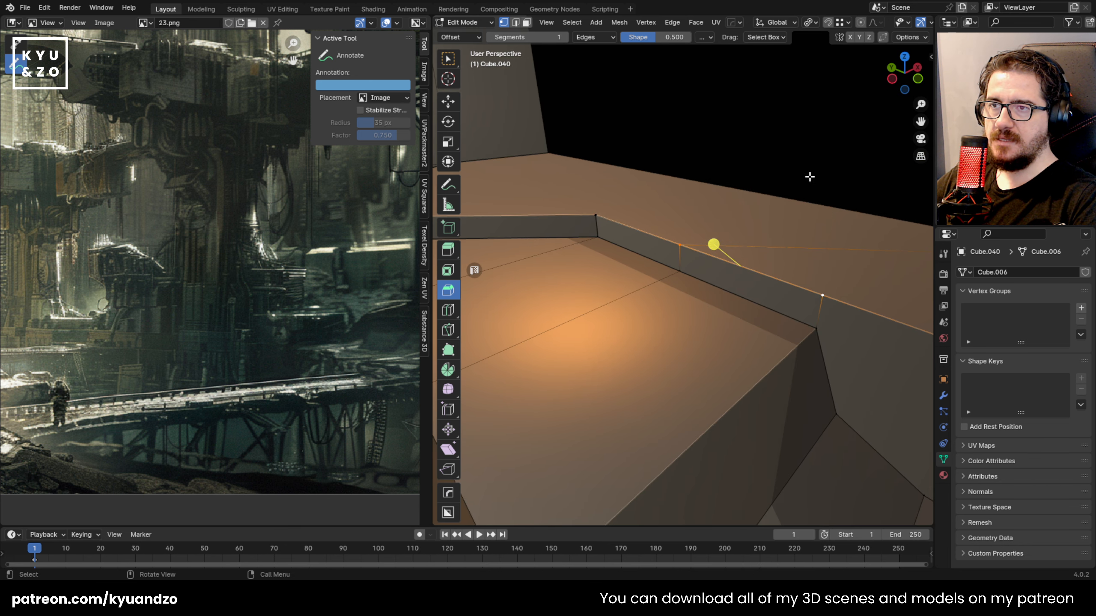
key(shift+grave)
key(d)
click(747, 297)
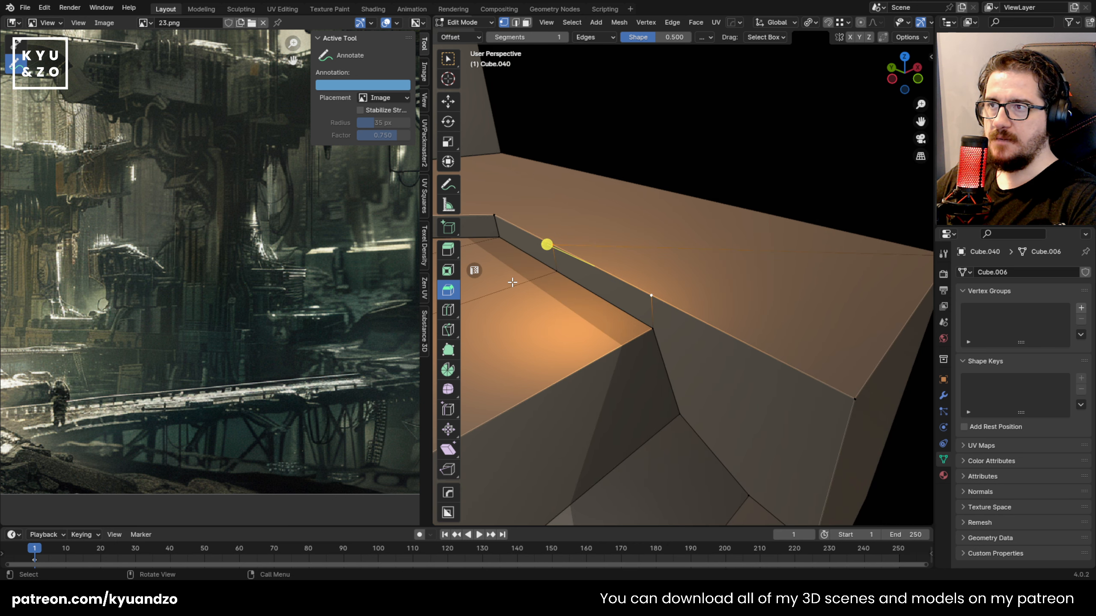
key(shift+grave)
key(a)
click(585, 346)
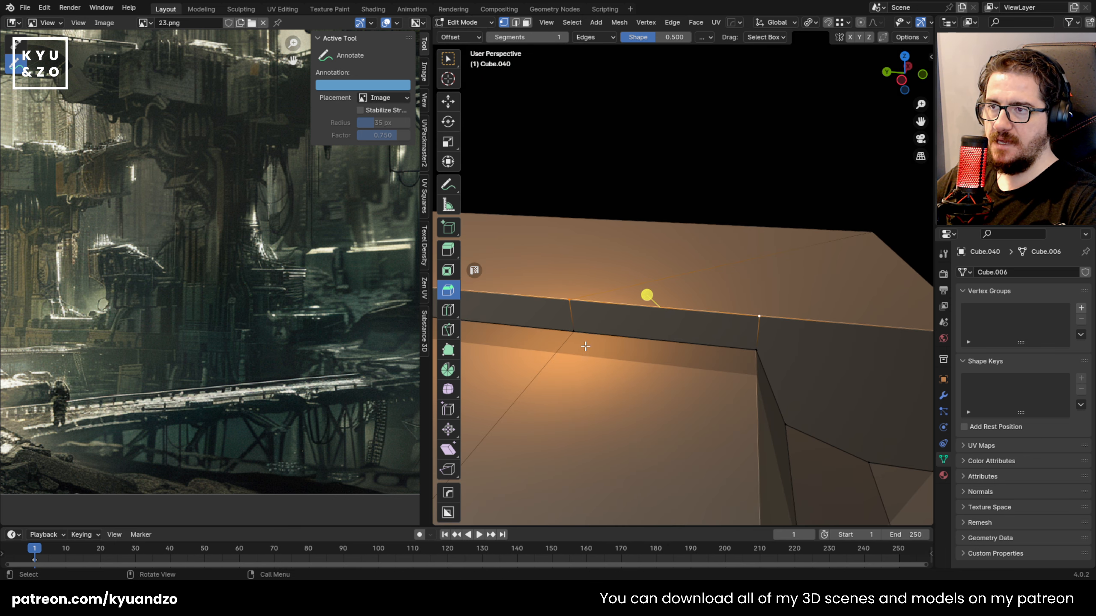
key(shift+grave)
key(e)
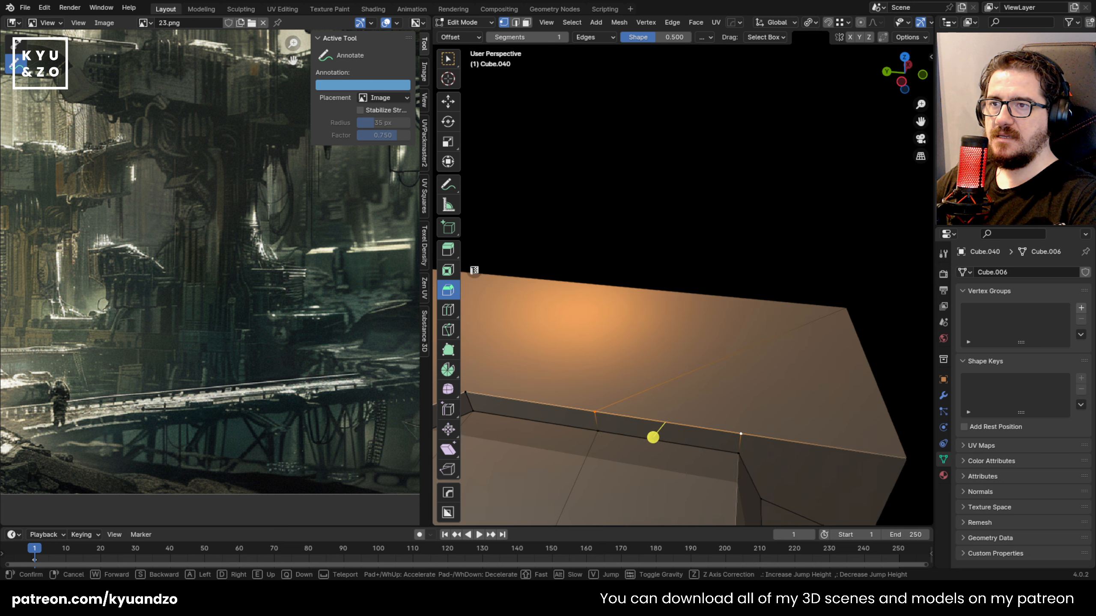
click(628, 391)
key(k)
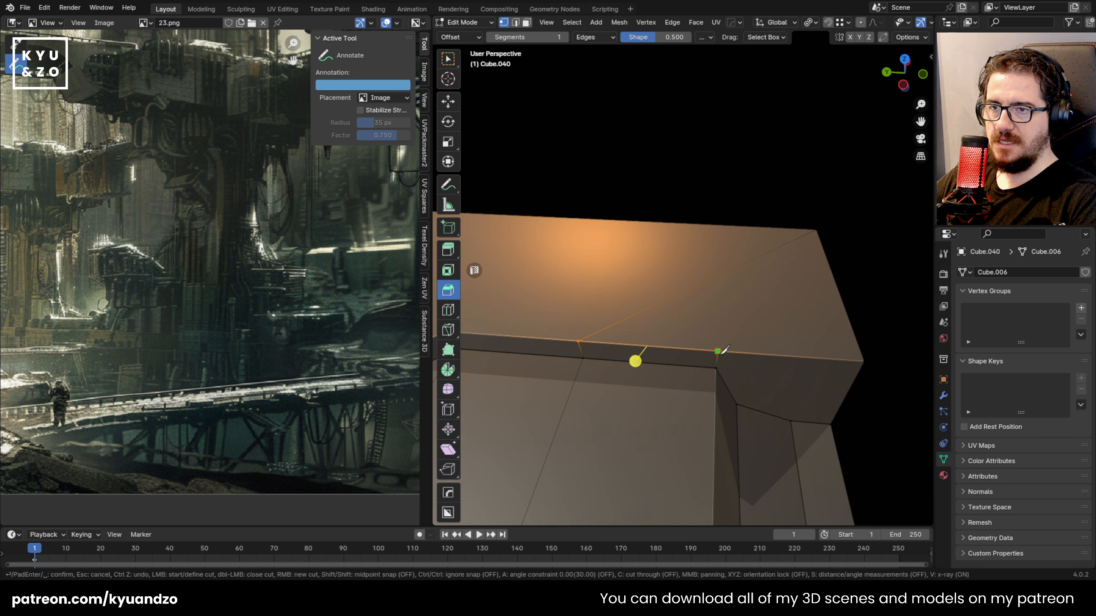
click(720, 224)
key(Return)
Merge the vertex where the cut crosses the diagonal edge into the cut's outer-edge vertex using At Last
middle_drag(696, 355, 704, 232)
click(711, 228)
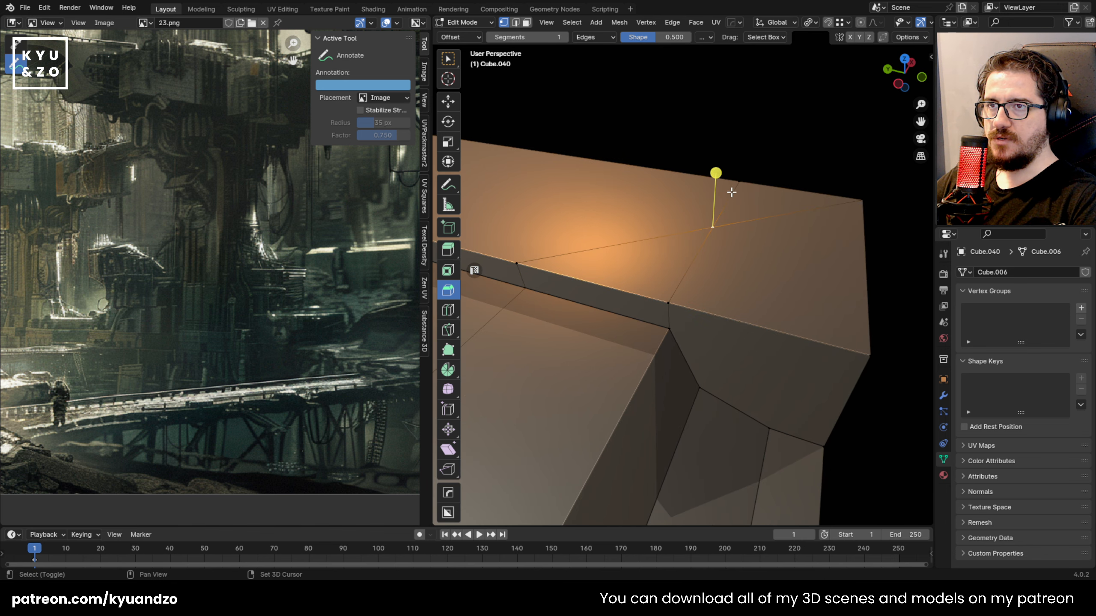
shift+click(736, 183)
key(m)
key(l)
key(shift+grave)
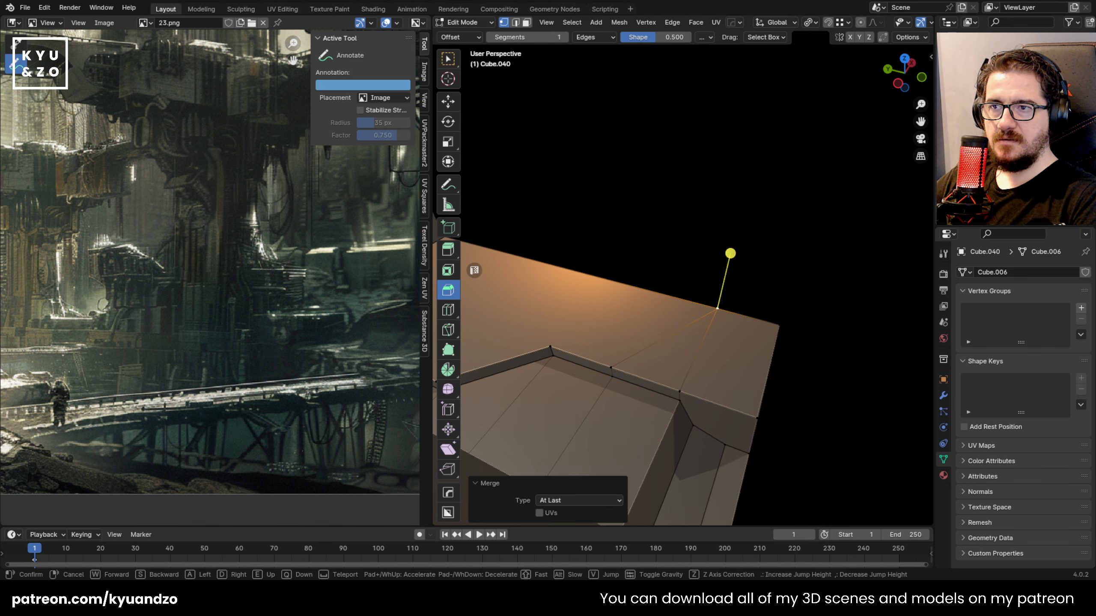
key(w)
key(s)
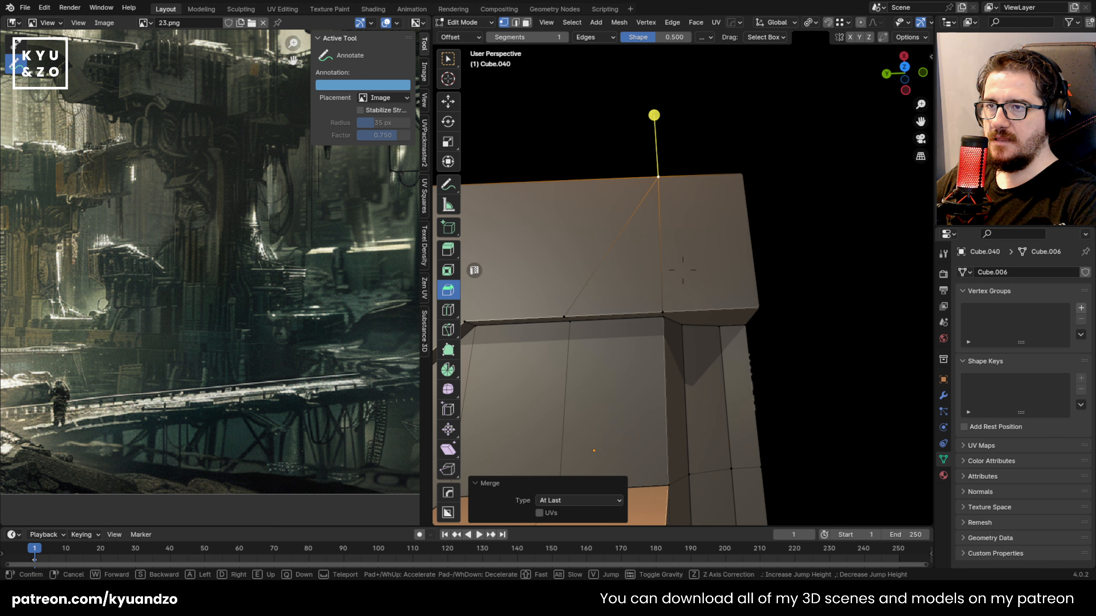
click(720, 322)
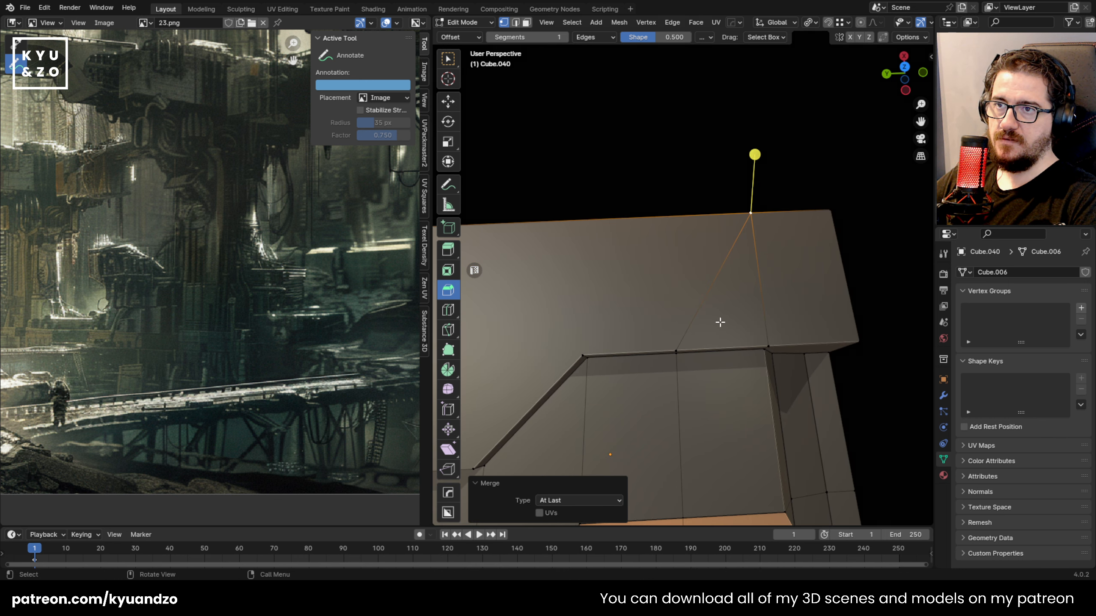
Knife-cut the raised block's top face from the middle inner-edge vertex straight across to the outer edge
key(k)
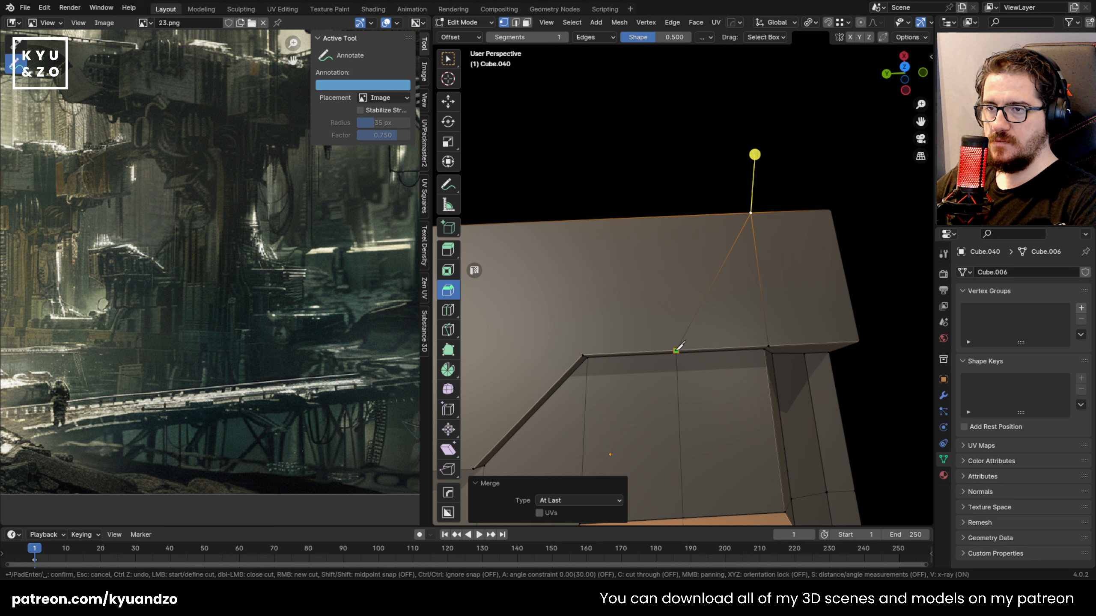
click(676, 351)
click(670, 216)
key(Return)
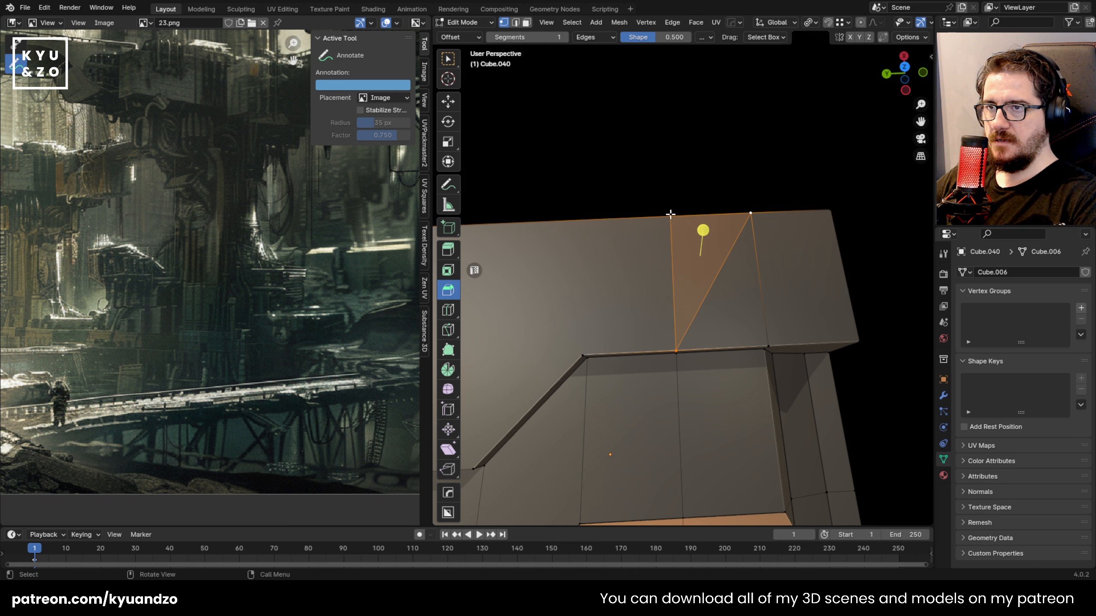
Dissolve the leftover diagonal edge between the two straight cuts on the raised block's top face
key(2)
click(707, 305)
key(x)
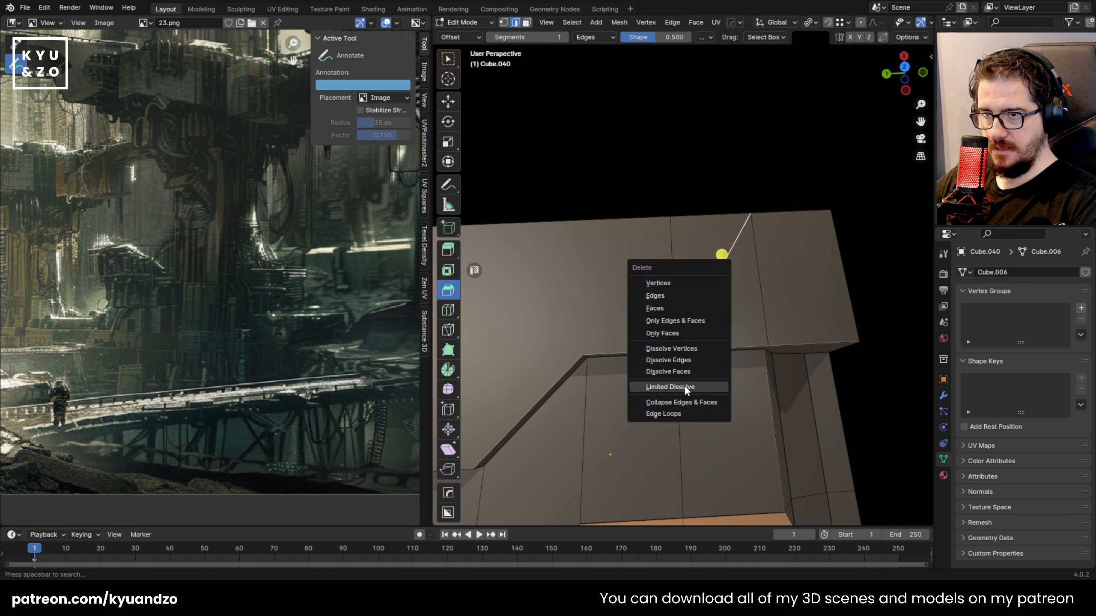
click(677, 360)
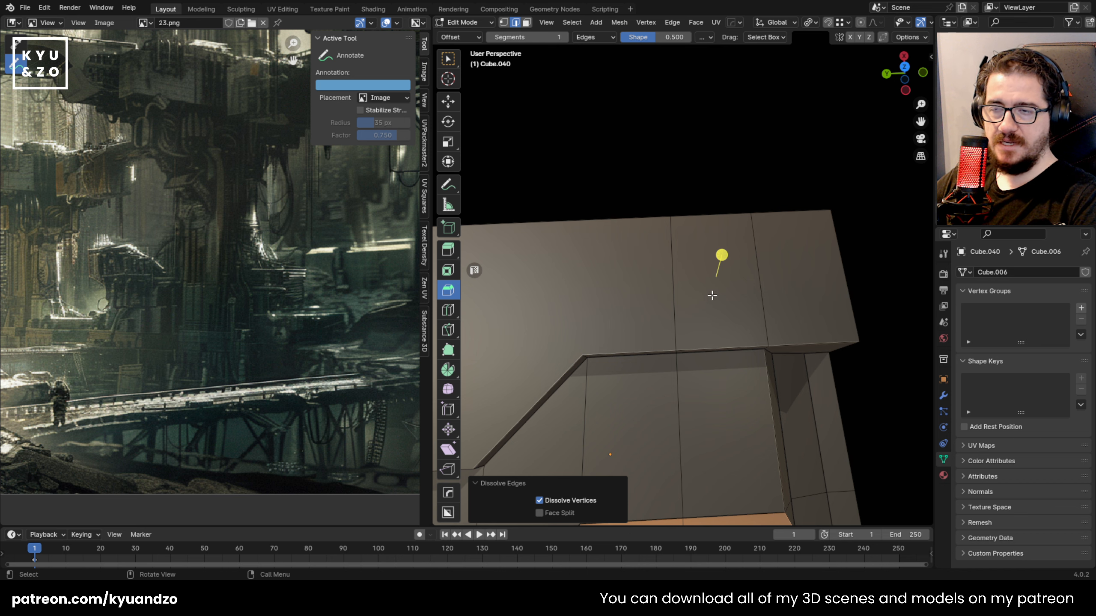
key(shift+grave)
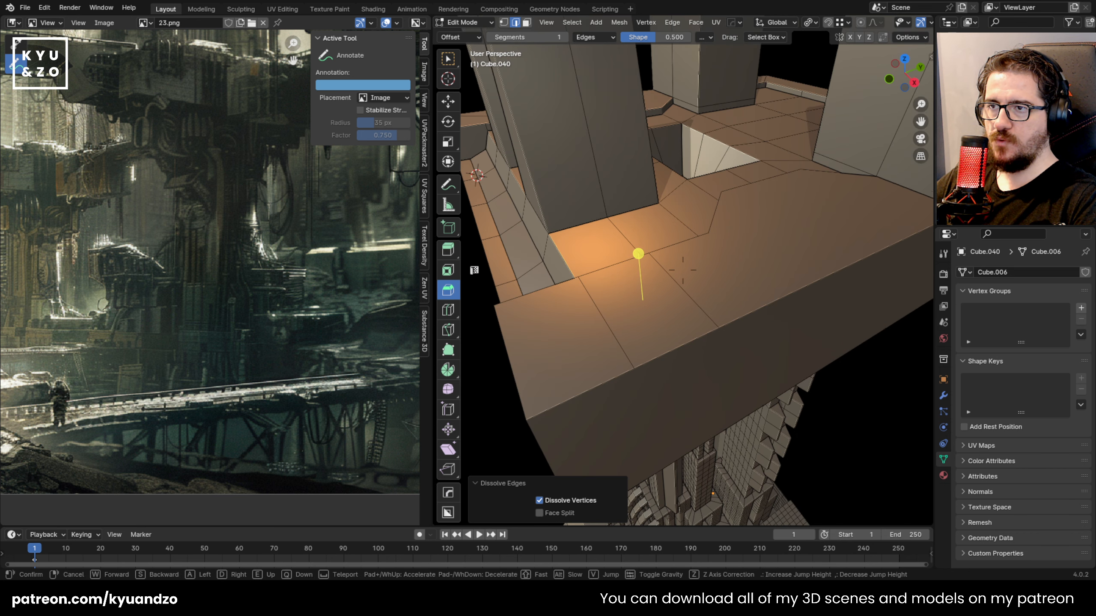
click(683, 270)
key(3)
click(658, 321)
key(ctrl+r)
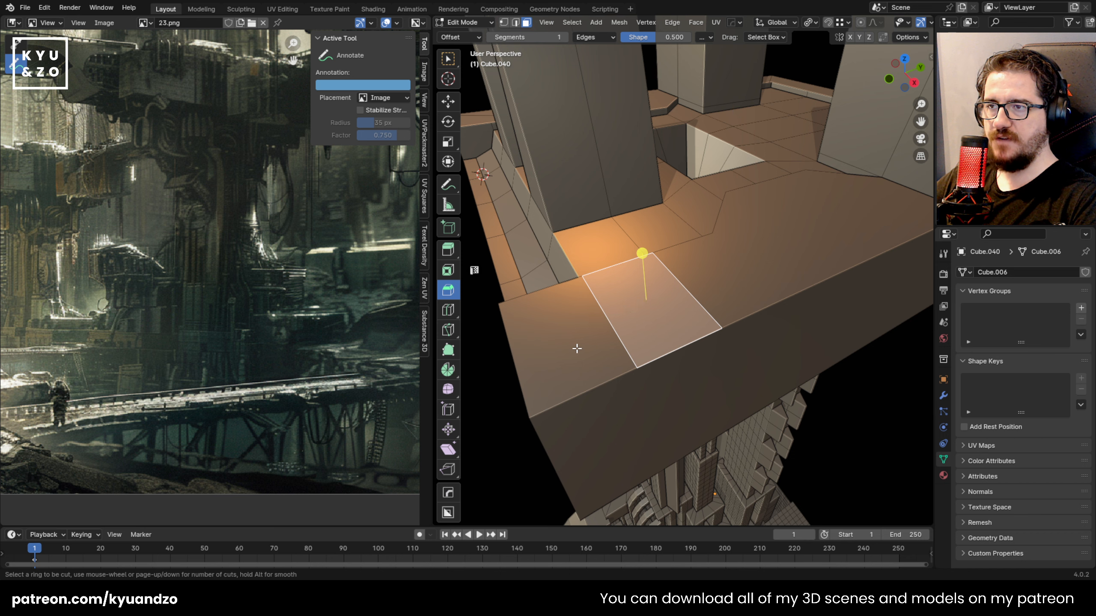
key(Escape)
Knife-cut the block's top face from the inner-edge corner where the diagonal begins across to the platform's outer edge
key(shift+grave)
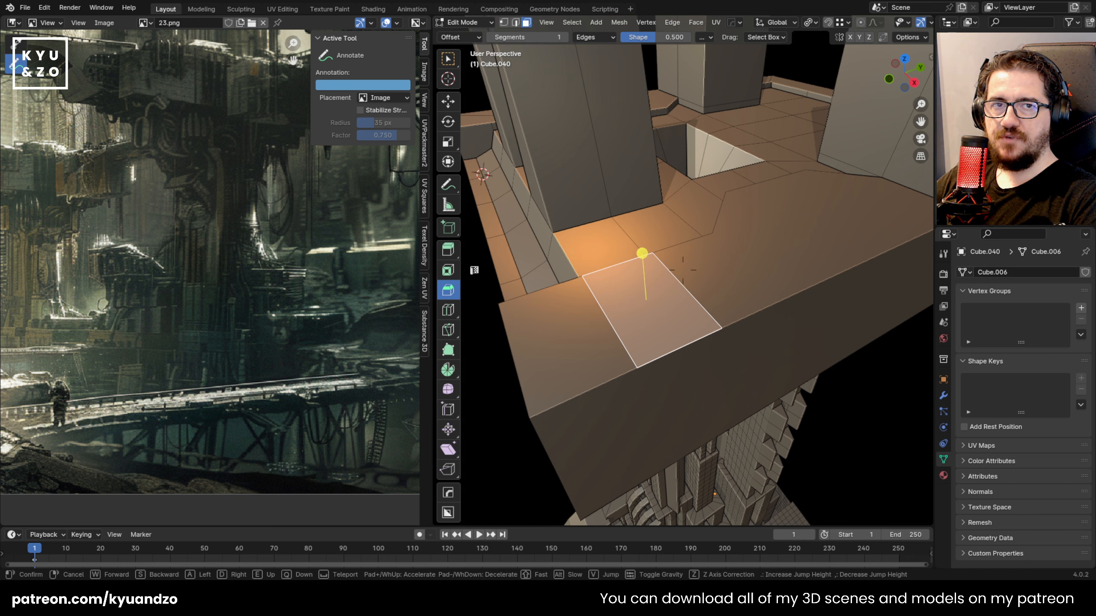
key(w)
key(d)
click(785, 234)
key(k)
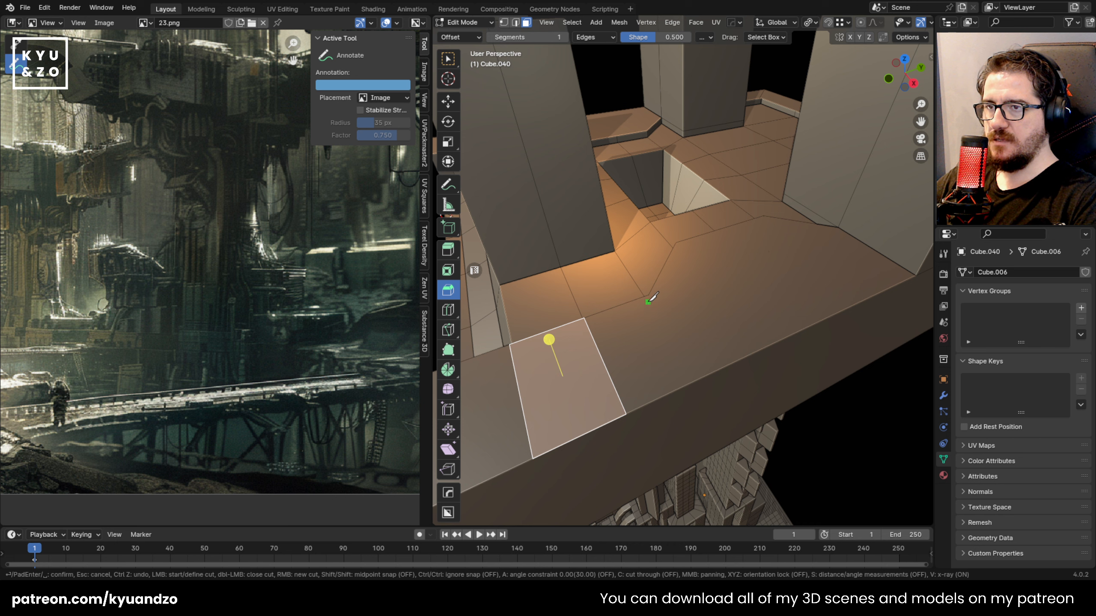
key(Escape)
key(1)
click(654, 290)
key(j)
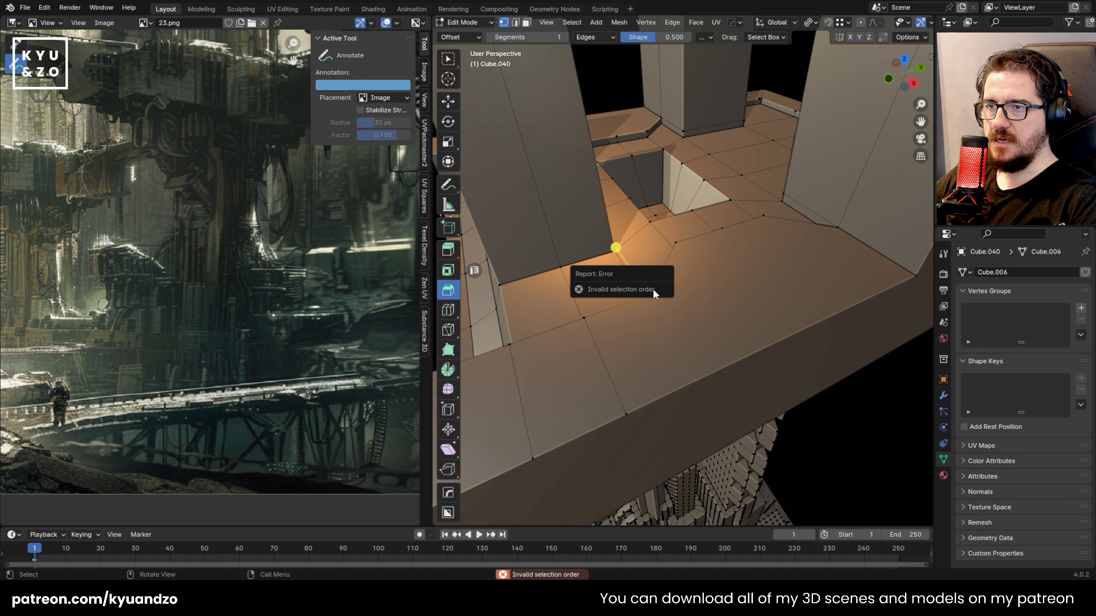
key(k)
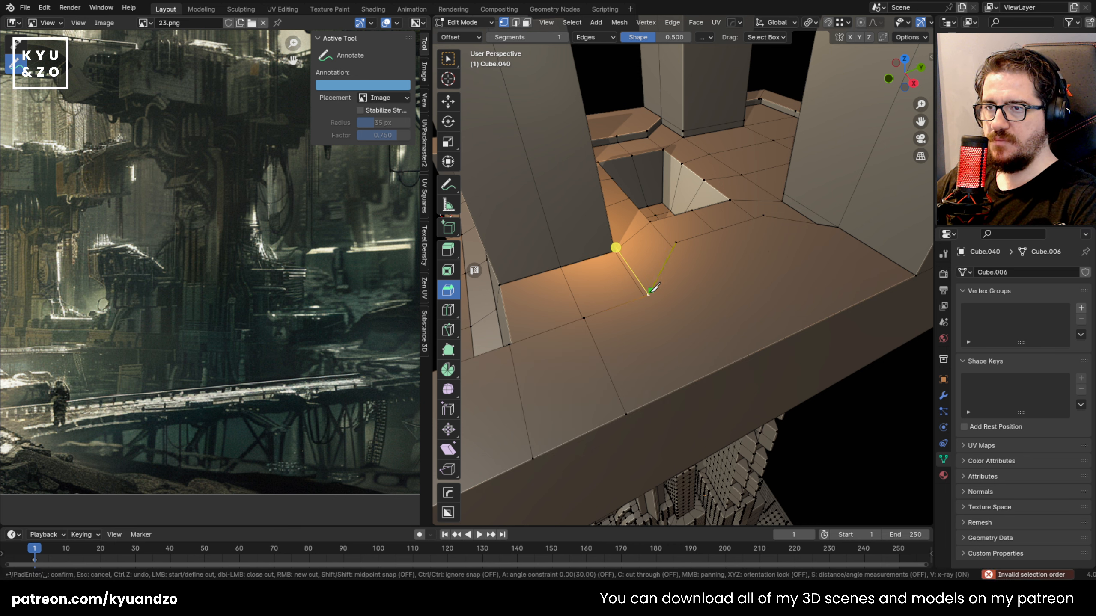
click(707, 374)
key(Return)
key(ctrl+r)
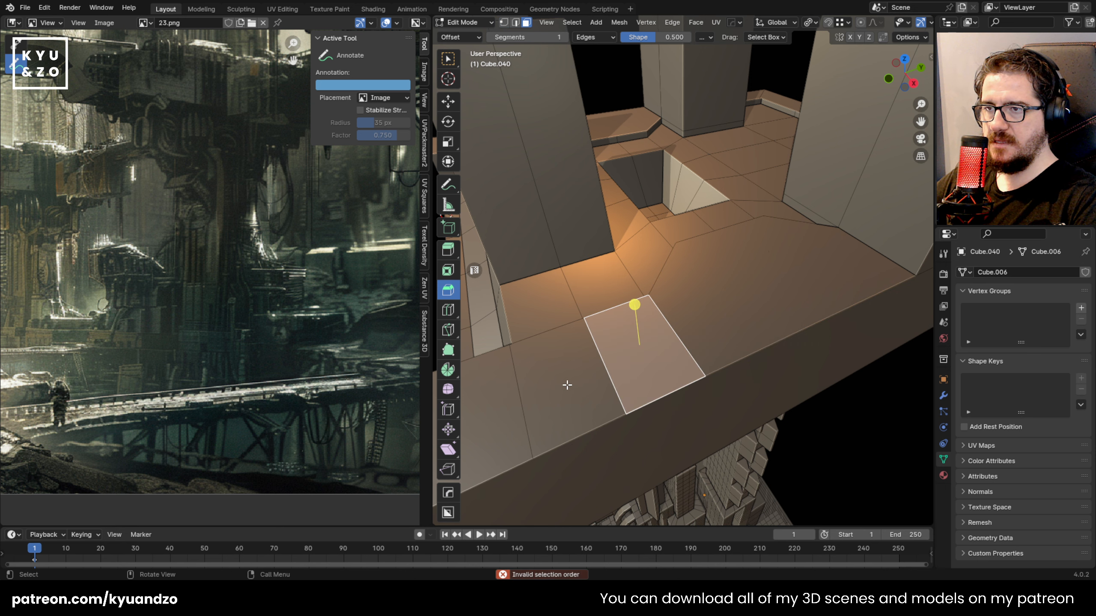
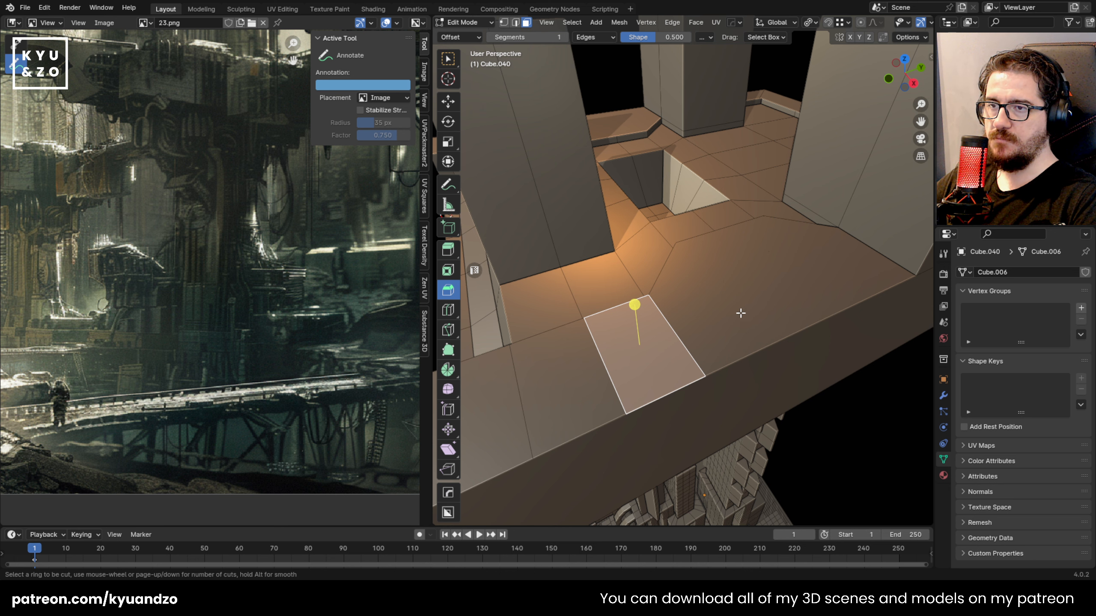
right_click(740, 298)
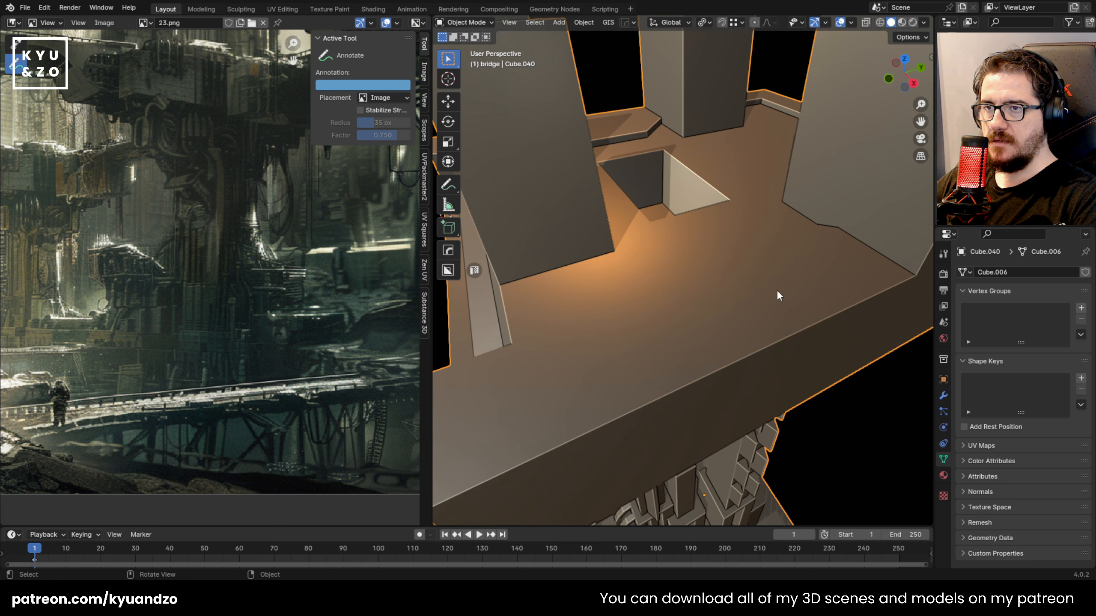
key(shift+grave)
key(w)
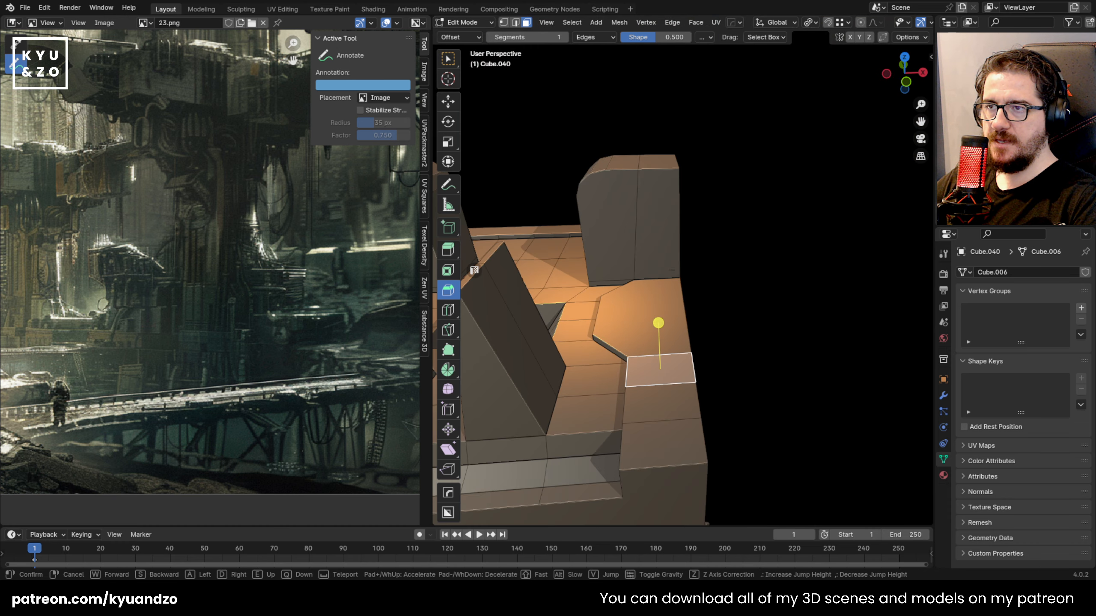
click(683, 270)
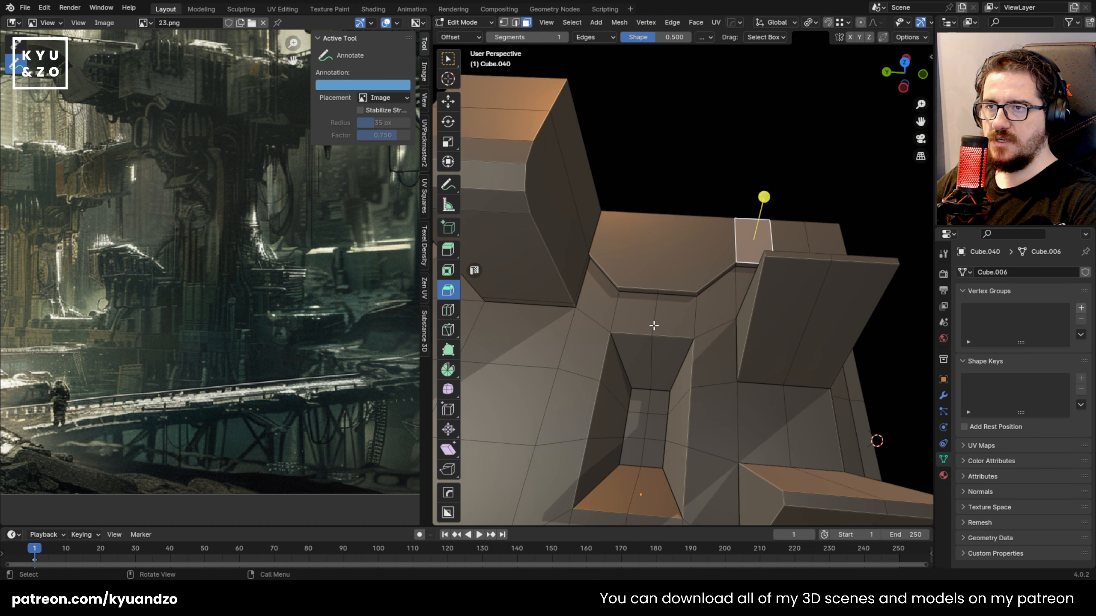
click(668, 249)
Knife-cut the platform's top from the polygonal area's corner vertex to the outer edge, on the side opposite the raised ledge
key(shift+grave)
key(s)
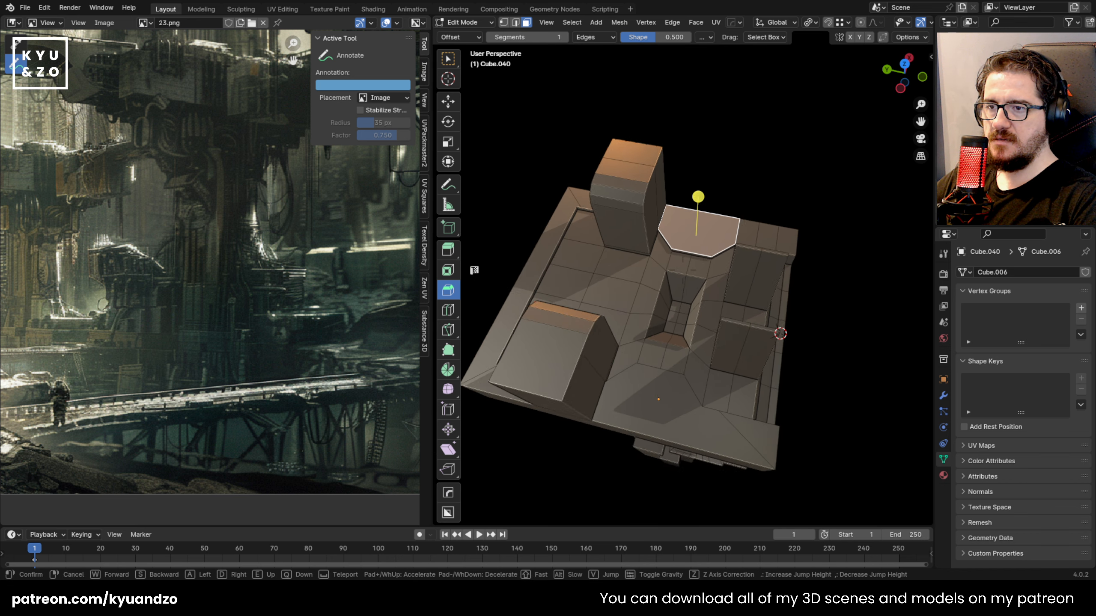
key(w)
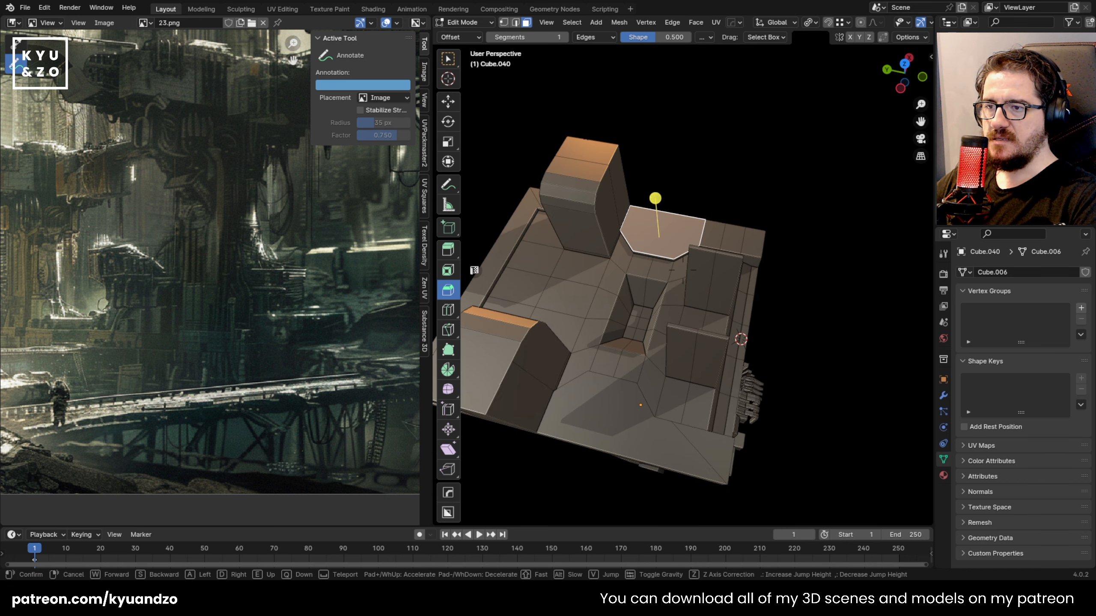
click(683, 270)
key(shift+grave)
key(w)
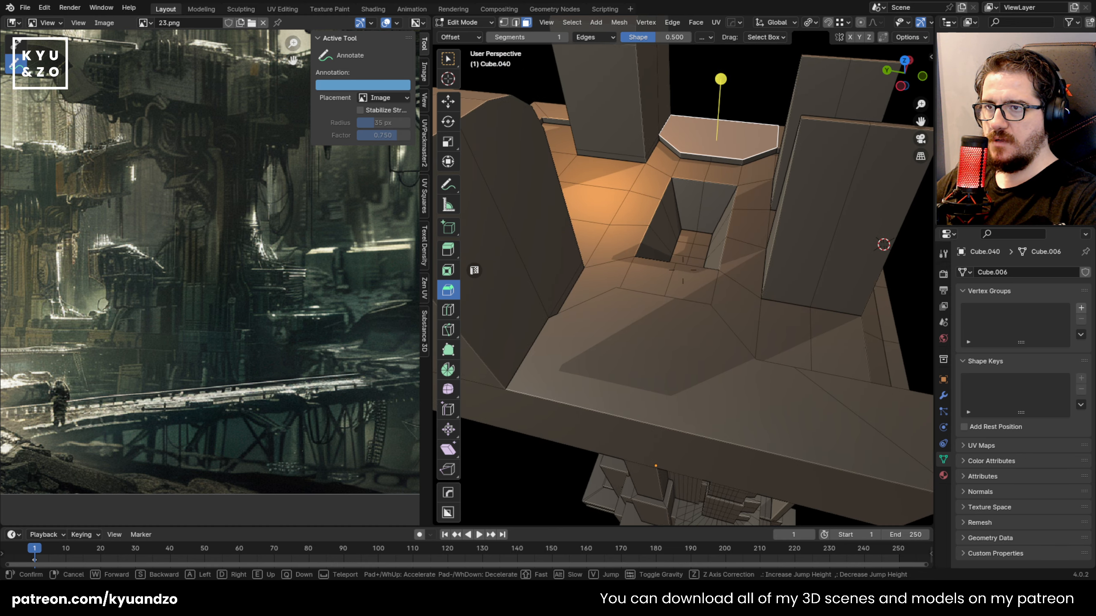
click(752, 492)
key(1)
key(k)
click(760, 355)
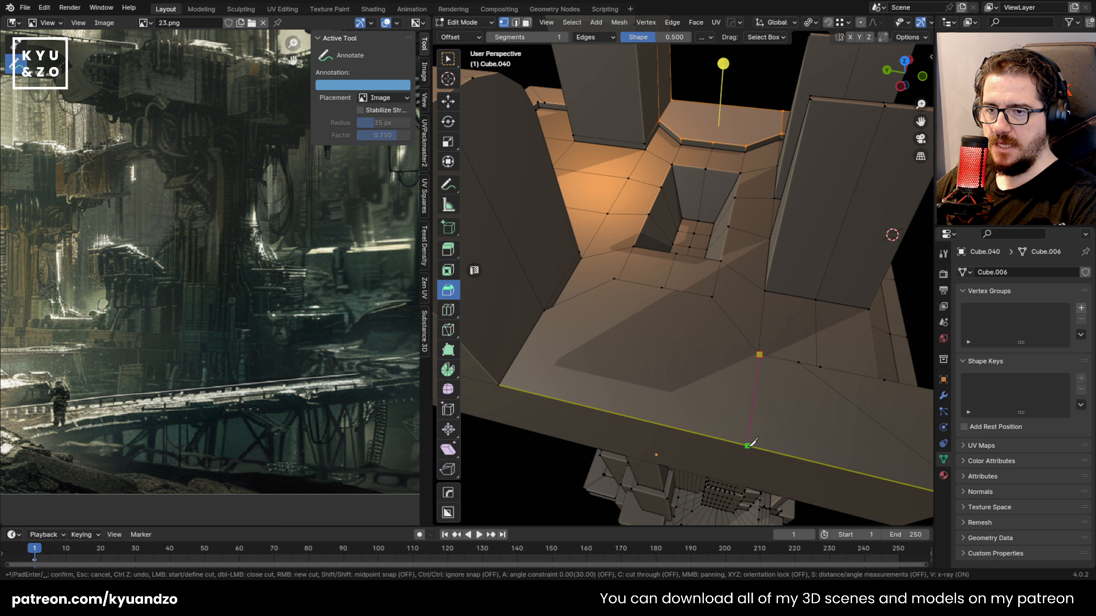
click(747, 446)
key(space)
Inset the two polygonal top faces at opposite sides of the platform by 0.04709 m
key(s)
key(3)
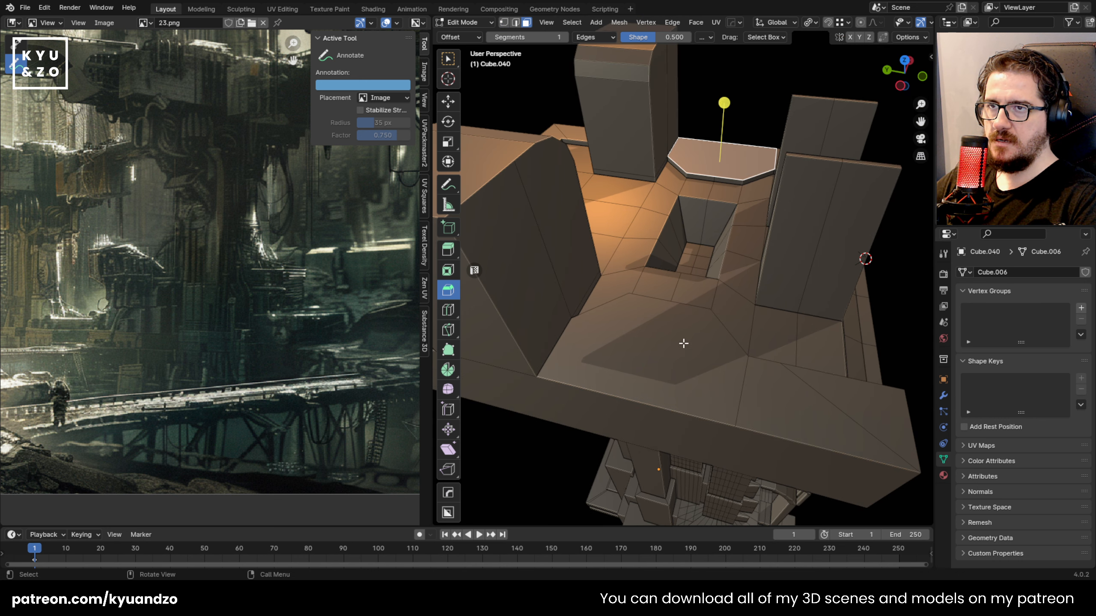
click(682, 345)
shift+click(738, 149)
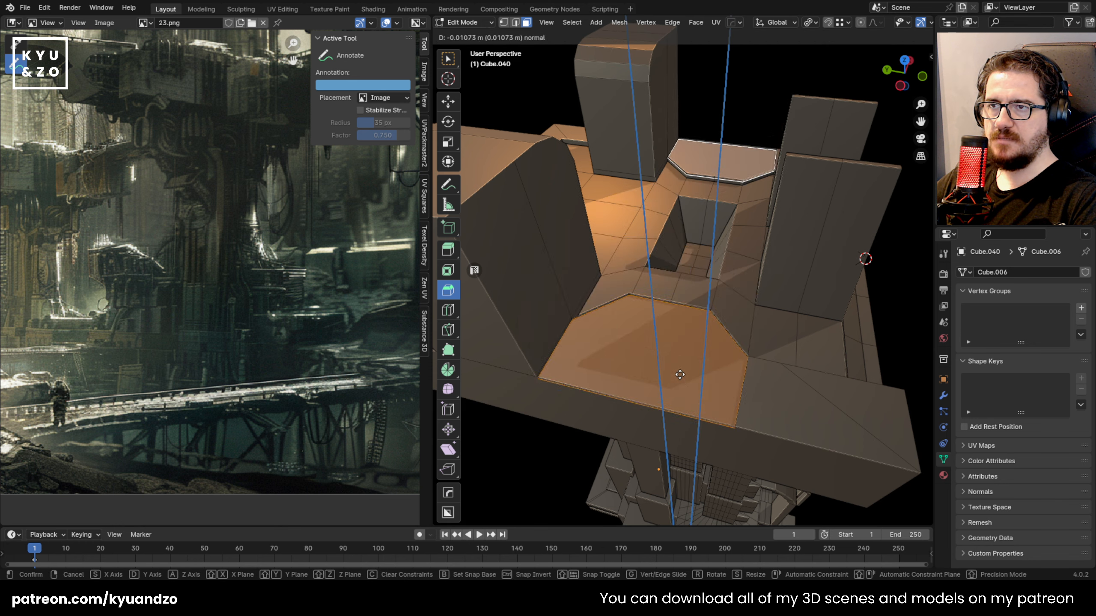
key(ctrl+r)
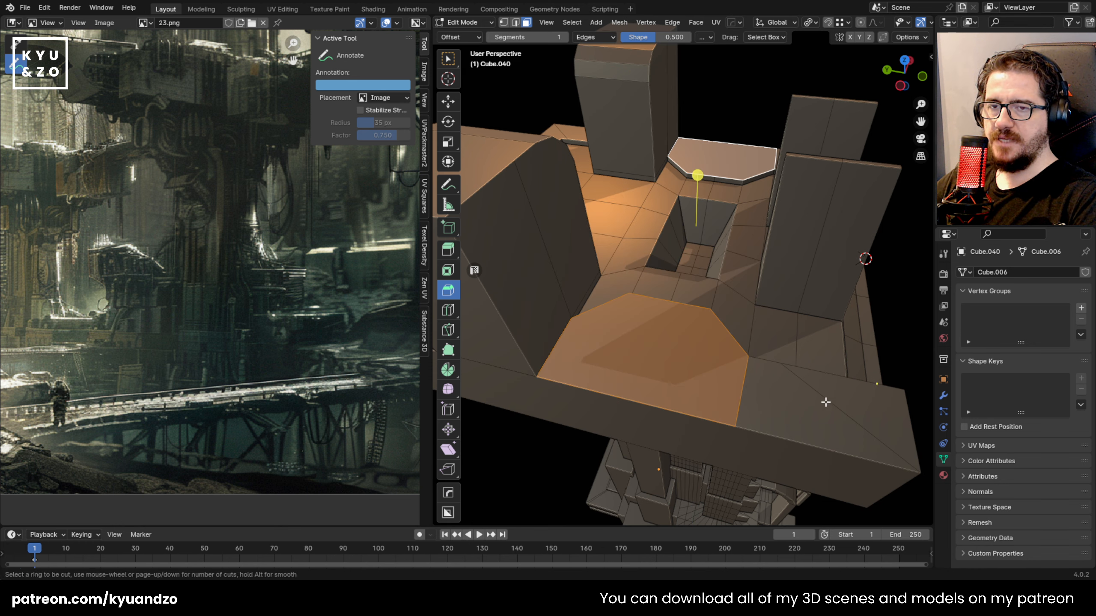
key(Escape)
middle_drag(553, 353, 589, 335)
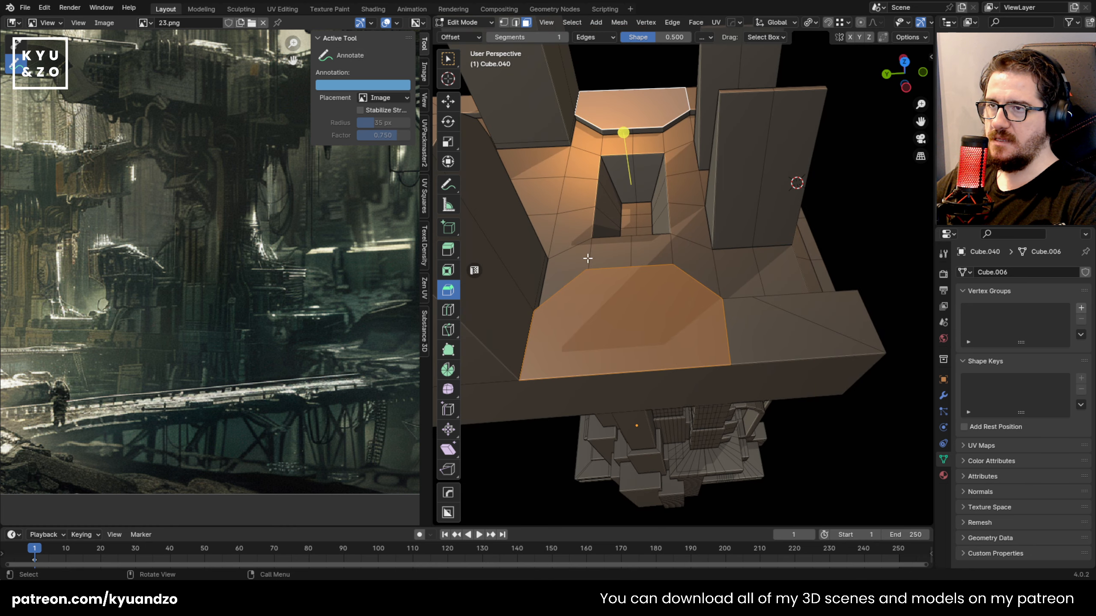
click(447, 270)
drag(649, 142, 649, 164)
Extrude both inset faces about 0.09 m down into the platform and scale the recess floors to 0.725
key(e)
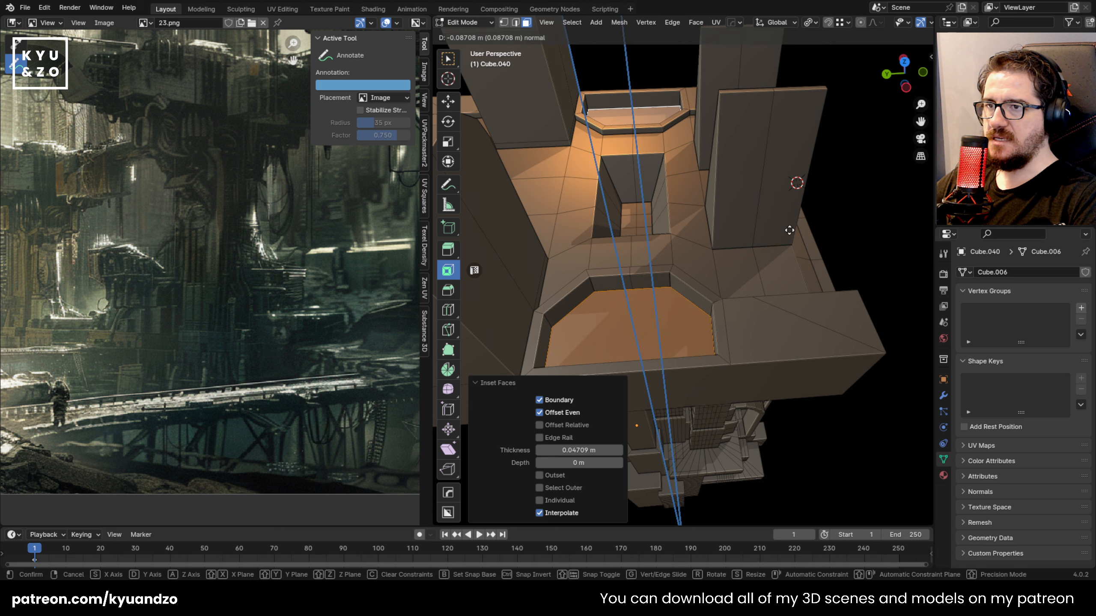
click(790, 233)
key(s)
click(773, 305)
Extrude the recess floors up about 0.05 m, scale them inward, and extrude them another 0.2683 m into pillars
key(e)
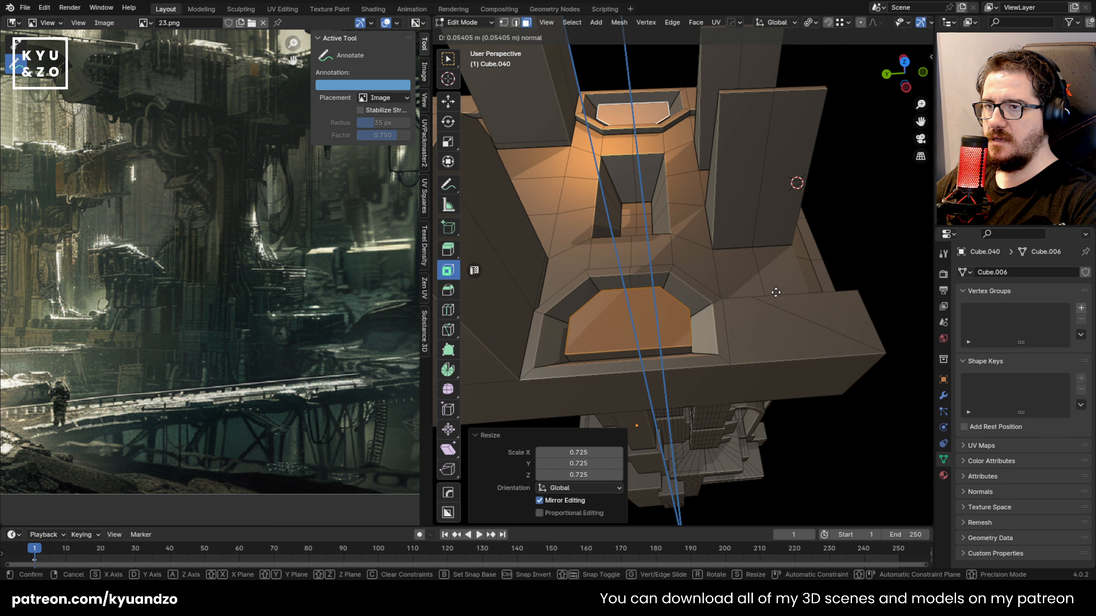
click(775, 295)
key(s)
click(747, 306)
key(e)
click(741, 255)
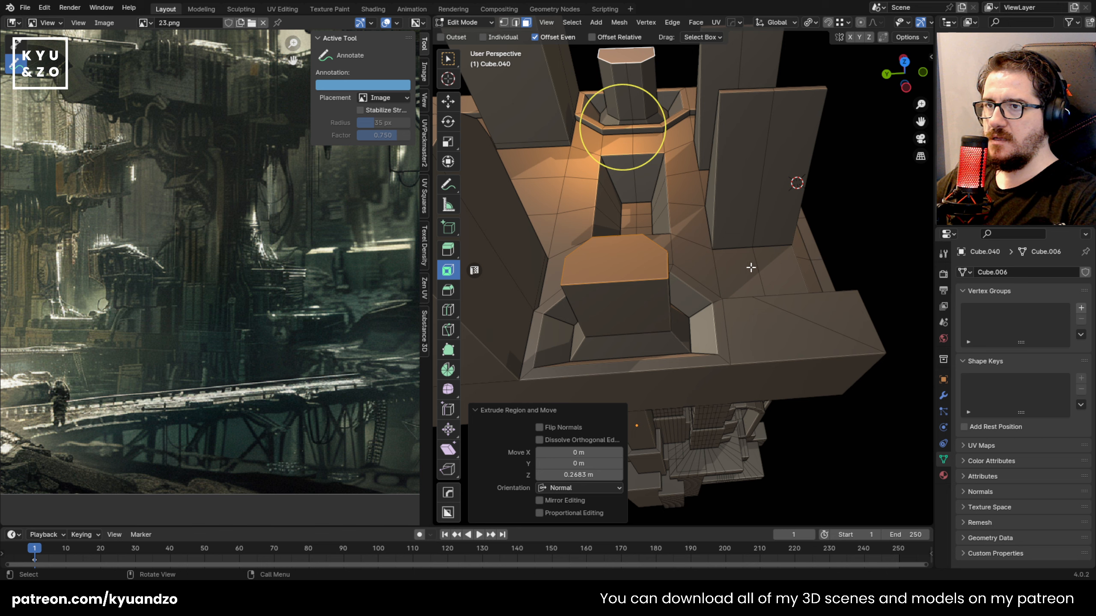
Inset the tops of both new pillars about 0.02 m and extrude the inner faces down to hollow them
middle_drag(751, 267, 675, 249)
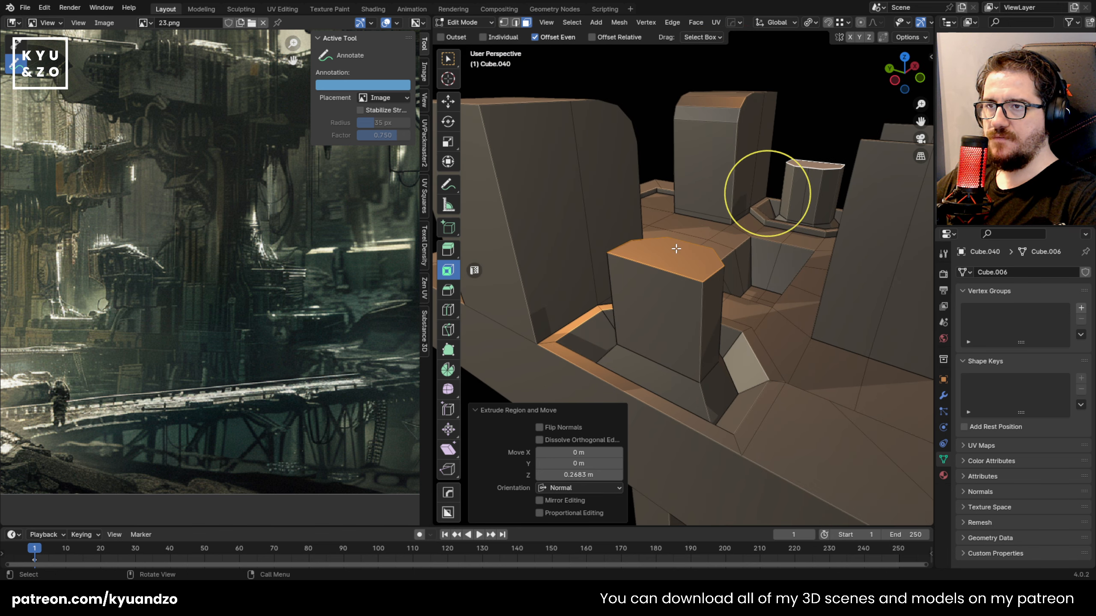
key(i)
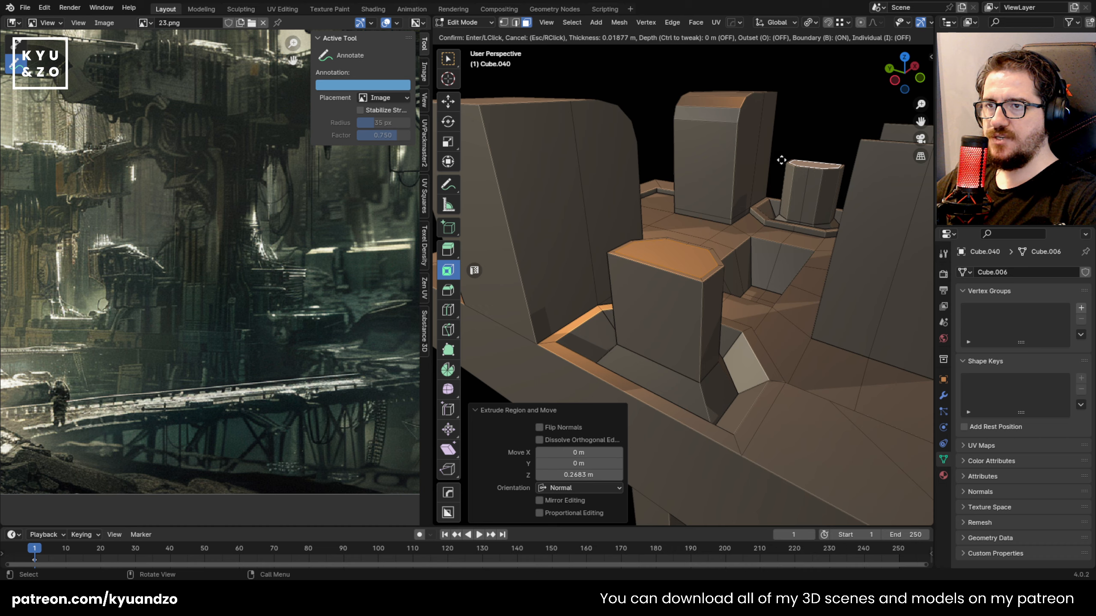
click(781, 161)
key(e)
click(777, 203)
Review the whole tower in Object Mode and save the file
key(Tab)
scroll(715, 254, down, 13)
scroll(720, 257, up, 8)
key(shift+grave)
key(d)
key(s)
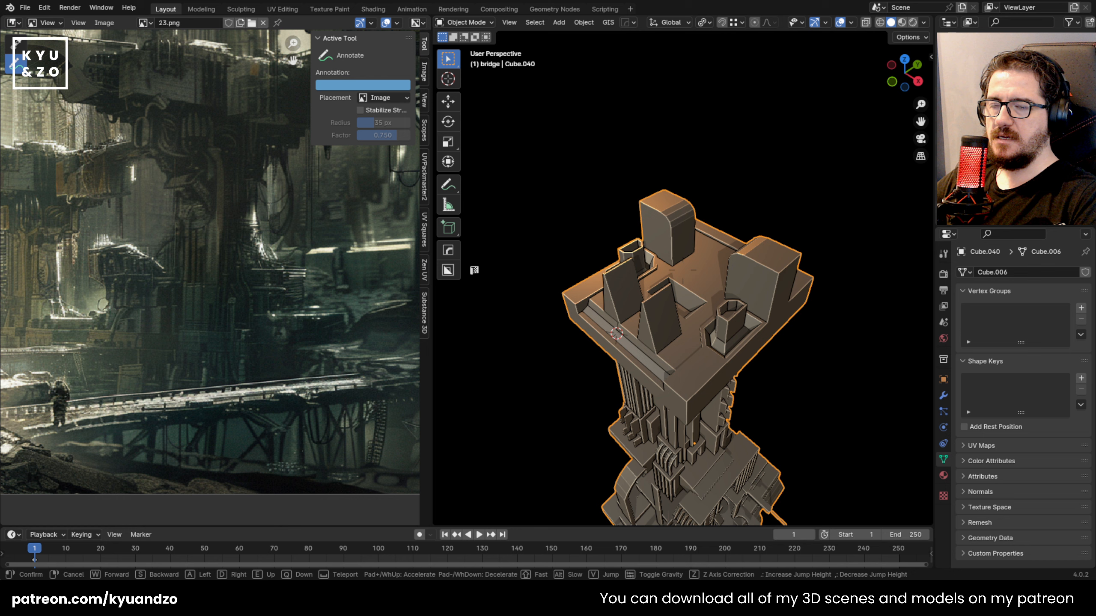
key(s)
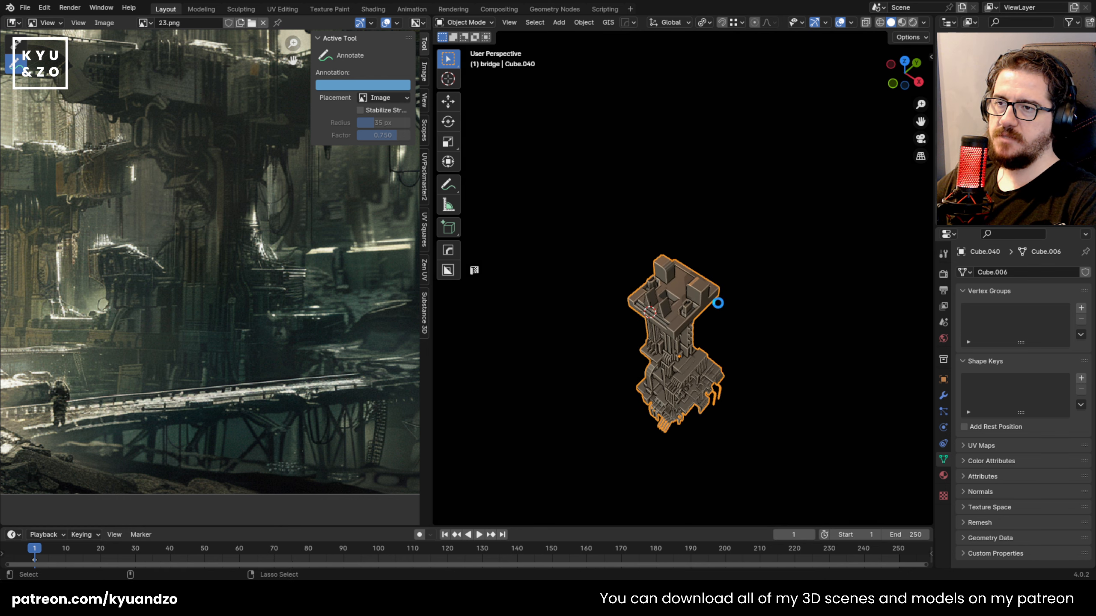
key(ctrl+s)
key(w)
click(711, 346)
Select the inner and outer side faces of both large rounded blocks in Edit Mode and inset them about 0.07 m
key(Tab)
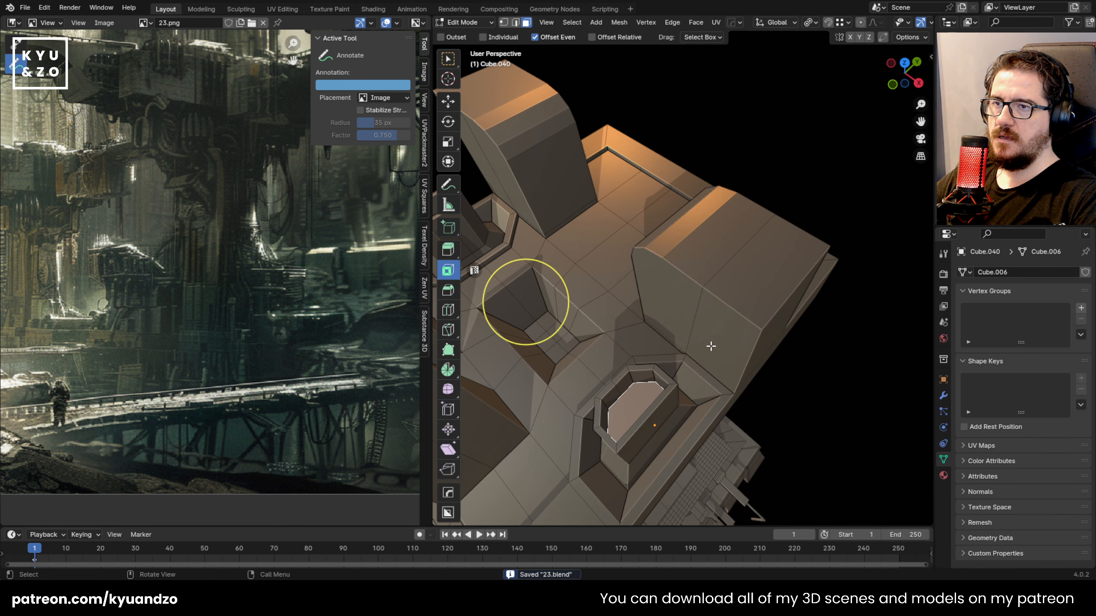
click(691, 306)
shift+click(710, 320)
key(shift+grave)
key(a)
click(571, 221)
shift+click(565, 231)
shift+click(539, 235)
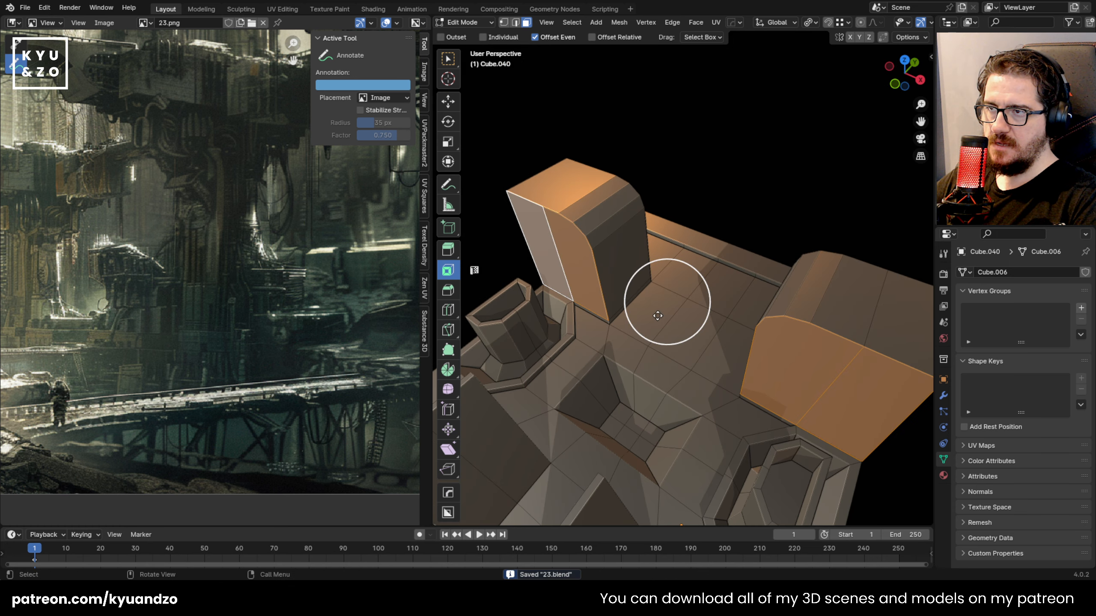
key(shift+grave)
key(d)
click(723, 279)
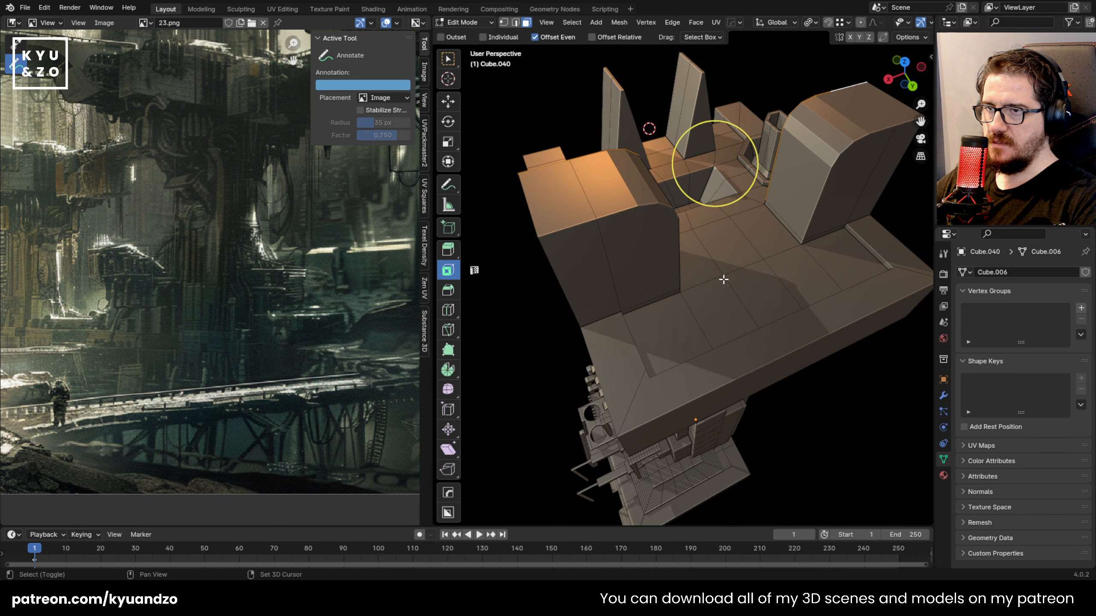
shift+click(644, 270)
shift+click(587, 274)
shift+click(878, 170)
shift+click(854, 179)
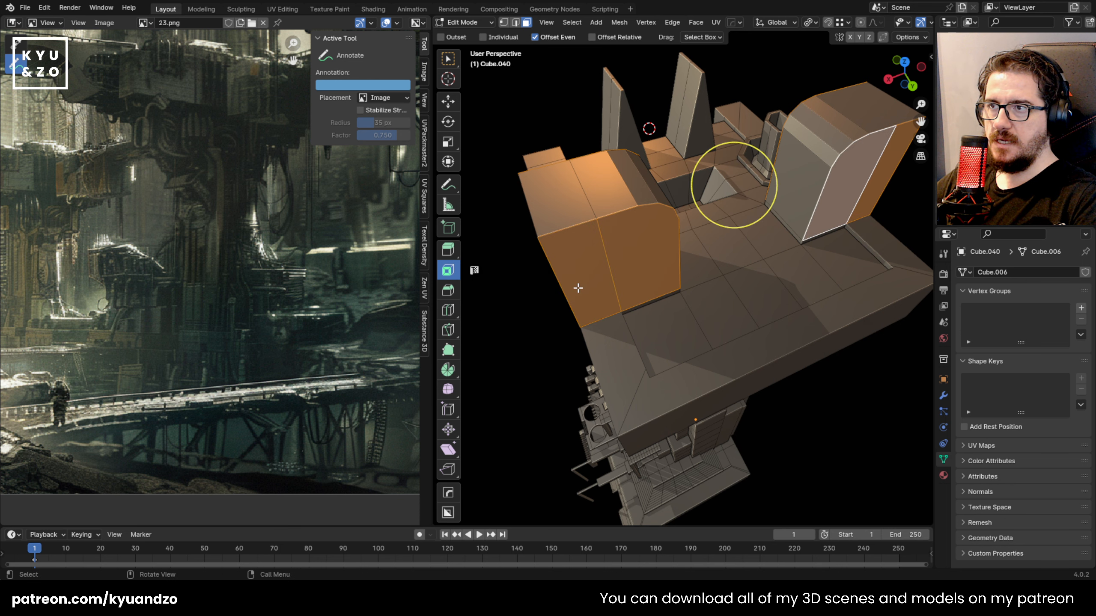
key(i)
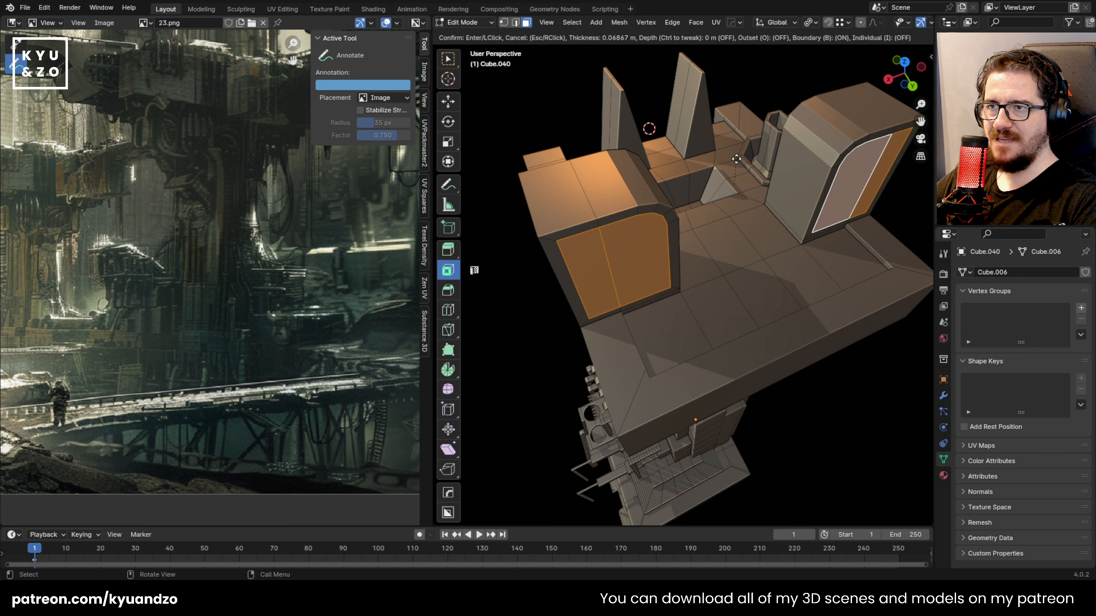
Inset the end faces of both rounded blocks by about 0.069 m and extrude them inward along their normals about 0.16 m
click(748, 44)
click(715, 23)
key(alt+s)
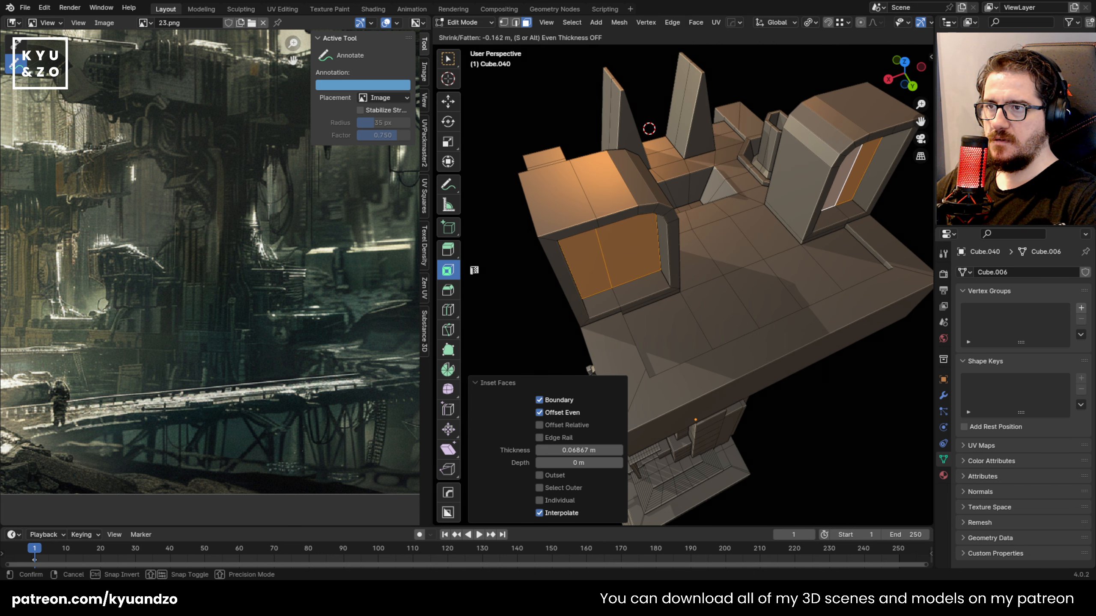
click(716, 269)
Inset the recessed end faces of both rounded blocks by about 0.065 m
key(Tab)
scroll(717, 269, down, 4)
key(shift+grave)
key(w)
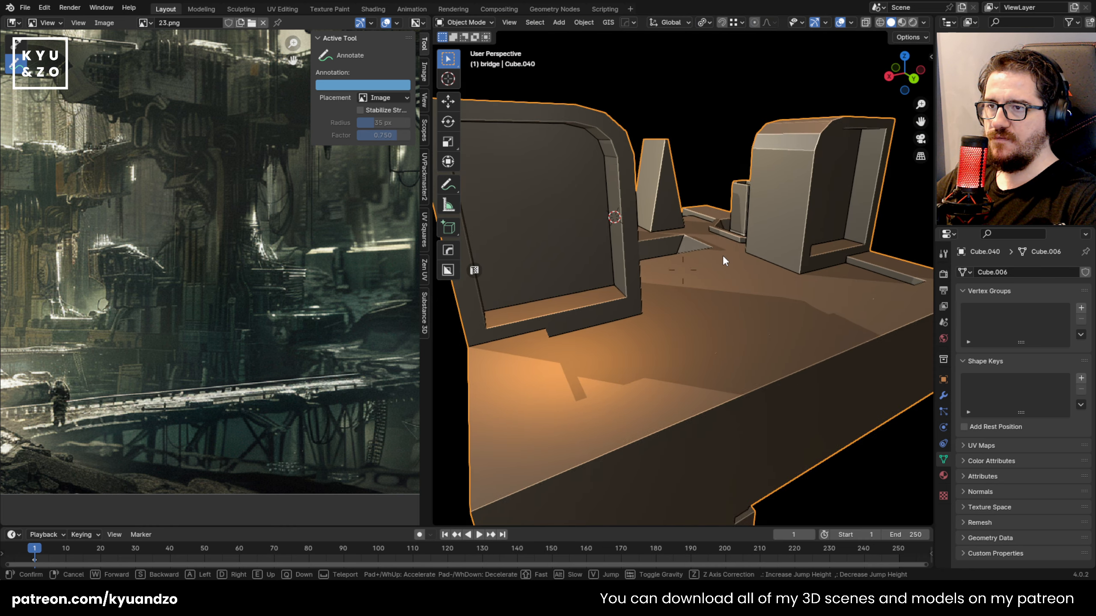
click(632, 254)
key(Tab)
key(i)
click(688, 156)
middle_drag(689, 158, 656, 104)
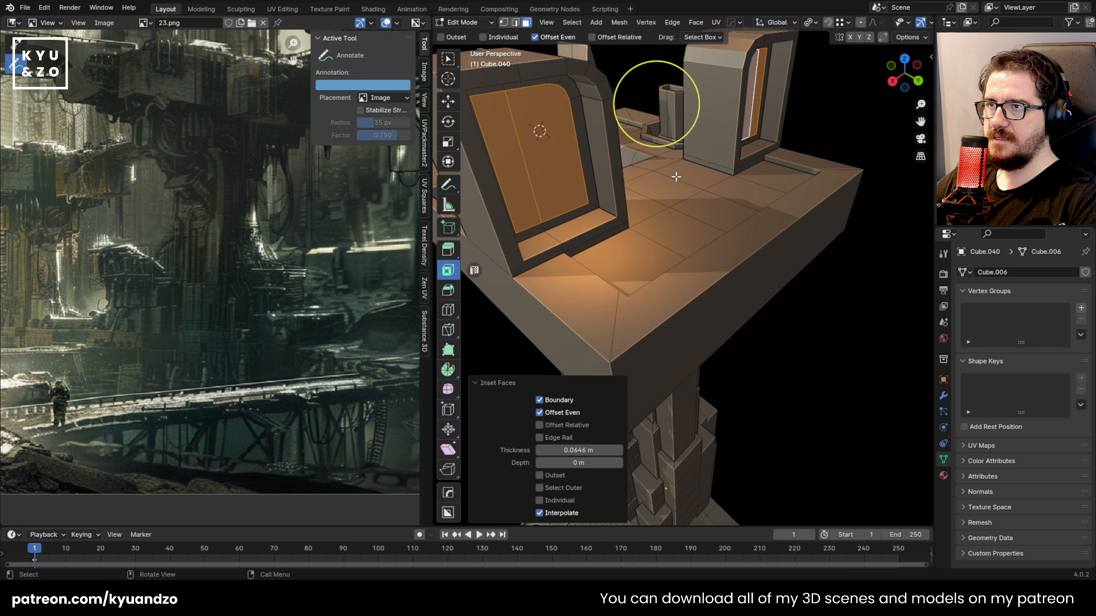
Extrude the inset faces of both rounded blocks outward along their normals by about 0.74 m
click(696, 22)
click(729, 44)
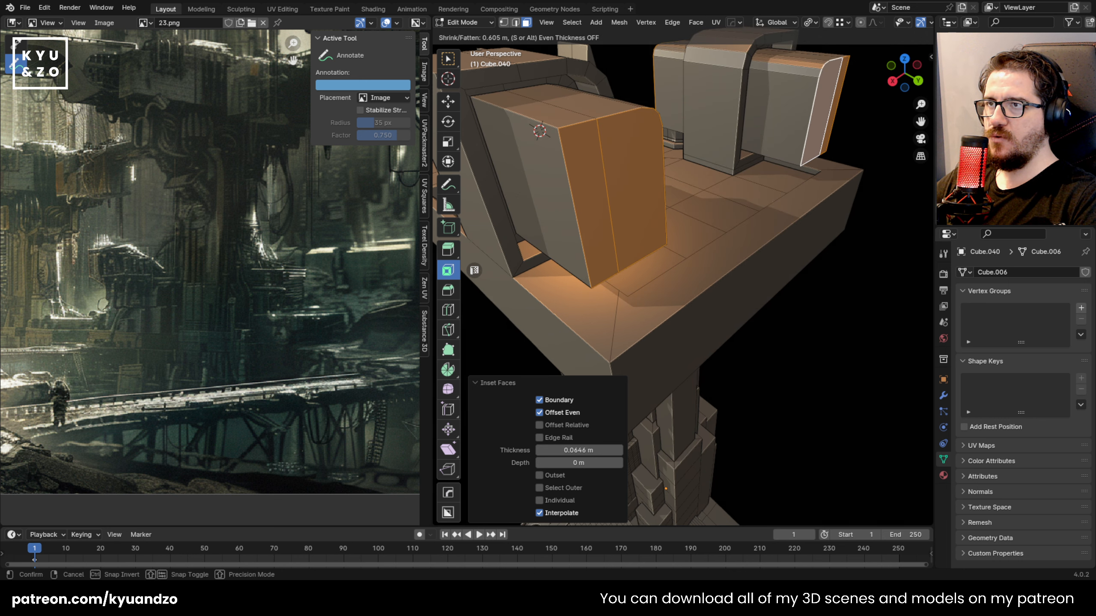
click(714, 464)
scroll(718, 545, down, 4)
scroll(731, 379, down, 6)
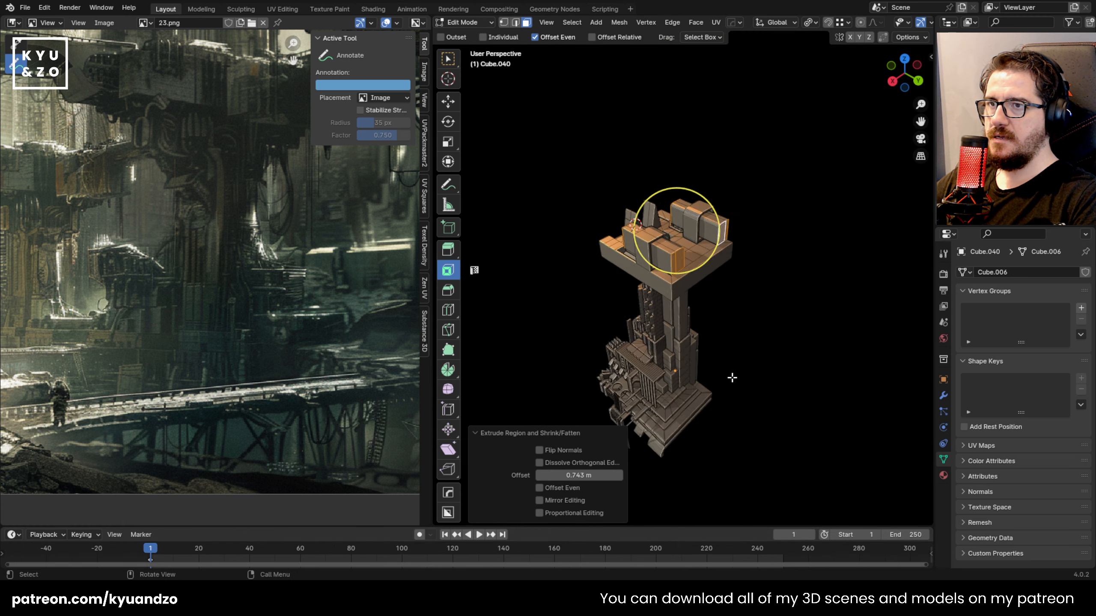
key(Tab)
scroll(733, 377, up, 3)
key(shift+grave)
key(w)
key(a)
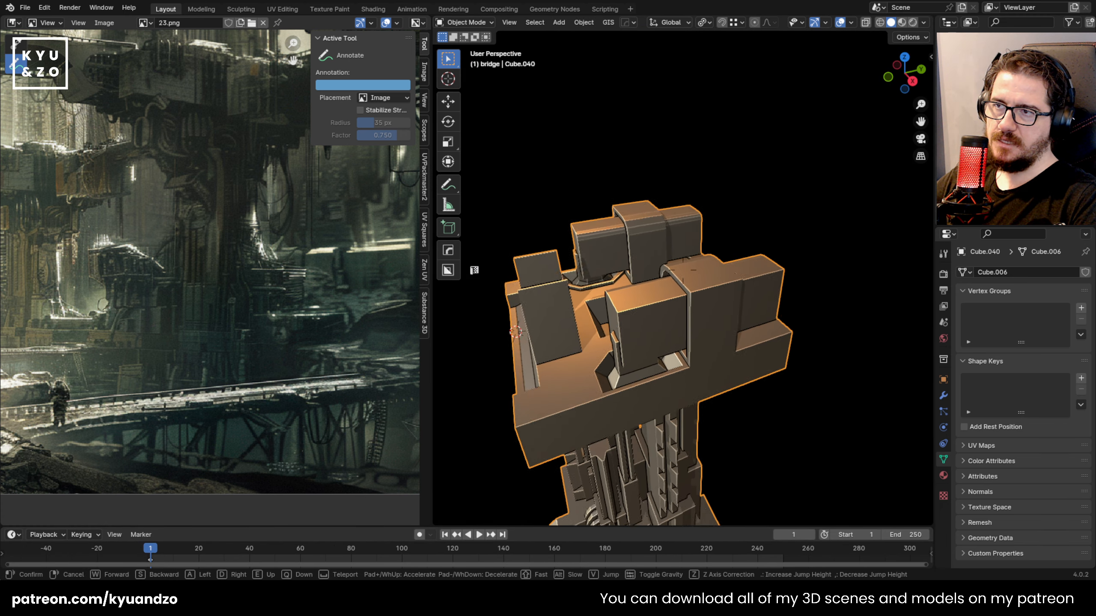
key(w)
click(683, 270)
key(Tab)
Try adding evenly spaced loop cuts around the near protruding block, then undo them
key(ctrl+r)
scroll(643, 302, up, 4)
click(645, 301)
right_click(645, 301)
key(ctrl+z)
Add six evenly spaced, centred loop cuts around the near protruding block
key(ctrl+r)
scroll(645, 302, up, 3)
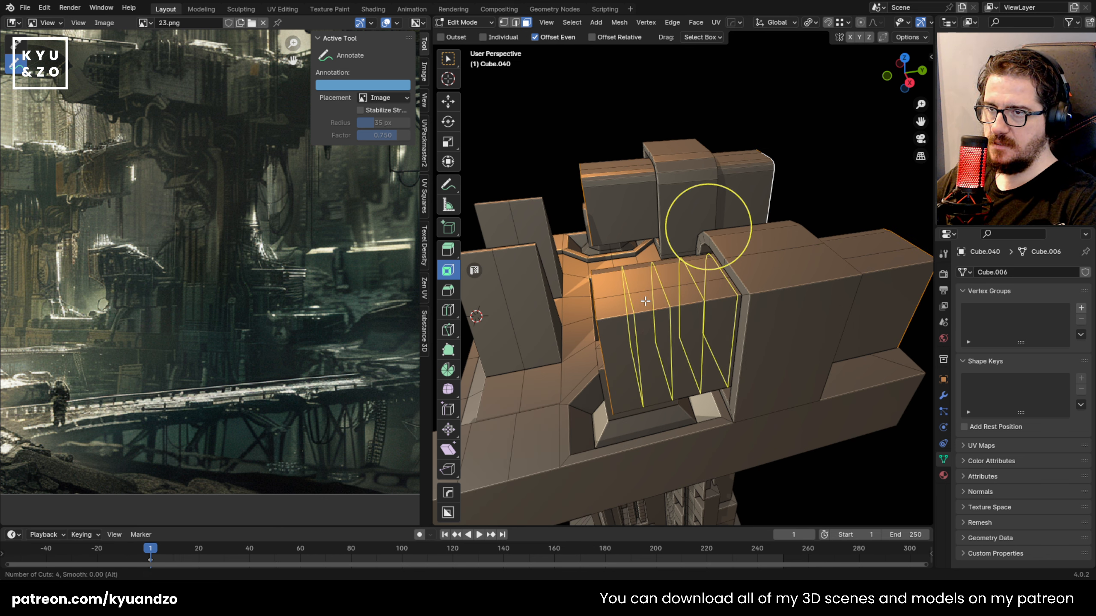
scroll(645, 301, up, 2)
click(645, 301)
right_click(645, 301)
Add evenly spaced, centred loop cuts around the far protruding block as well
key(ctrl+r)
scroll(604, 170, up, 2)
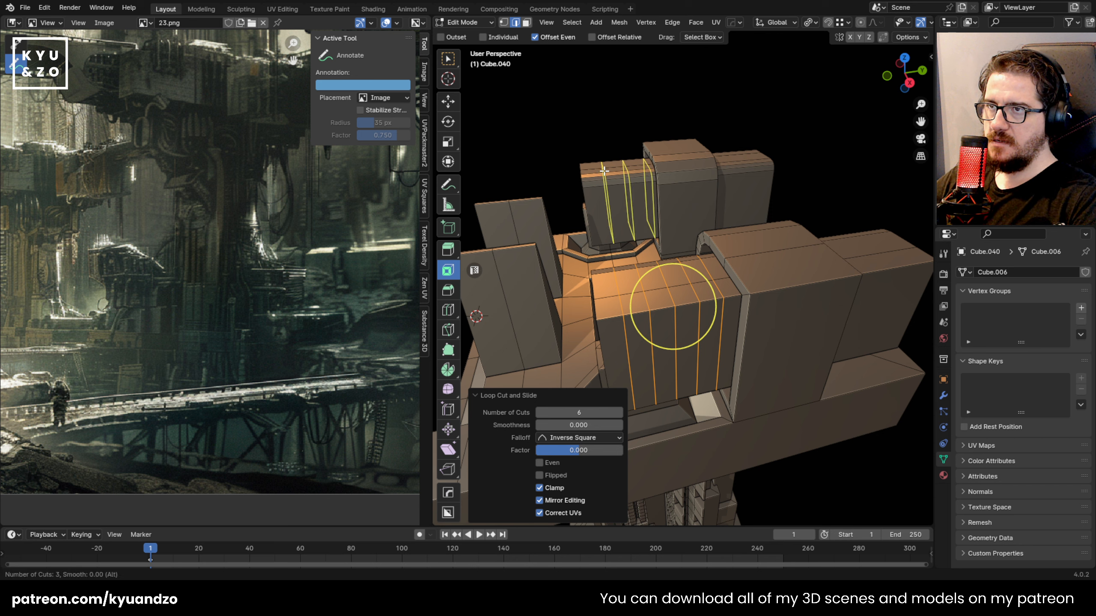
click(604, 171)
right_click(604, 171)
click(628, 284)
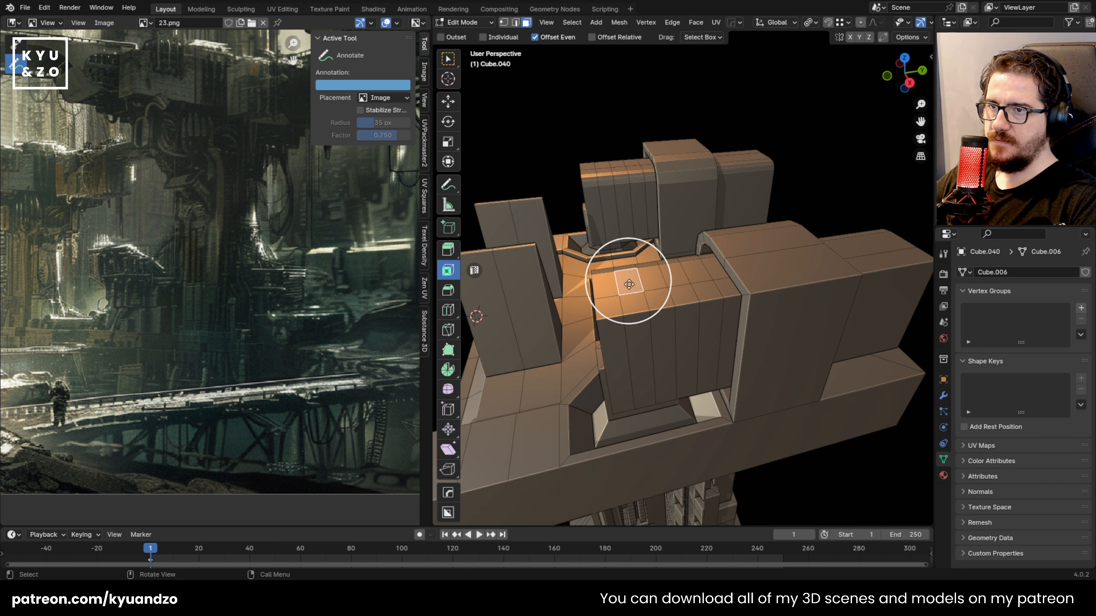
alt+click(631, 313)
alt+shift+click(607, 178)
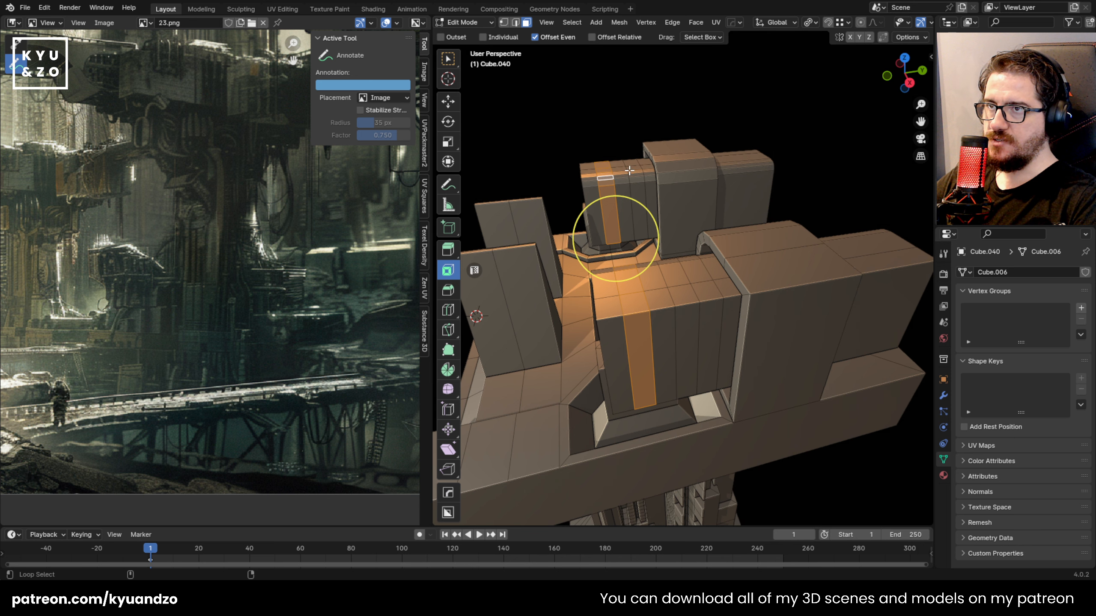
alt+shift+click(634, 177)
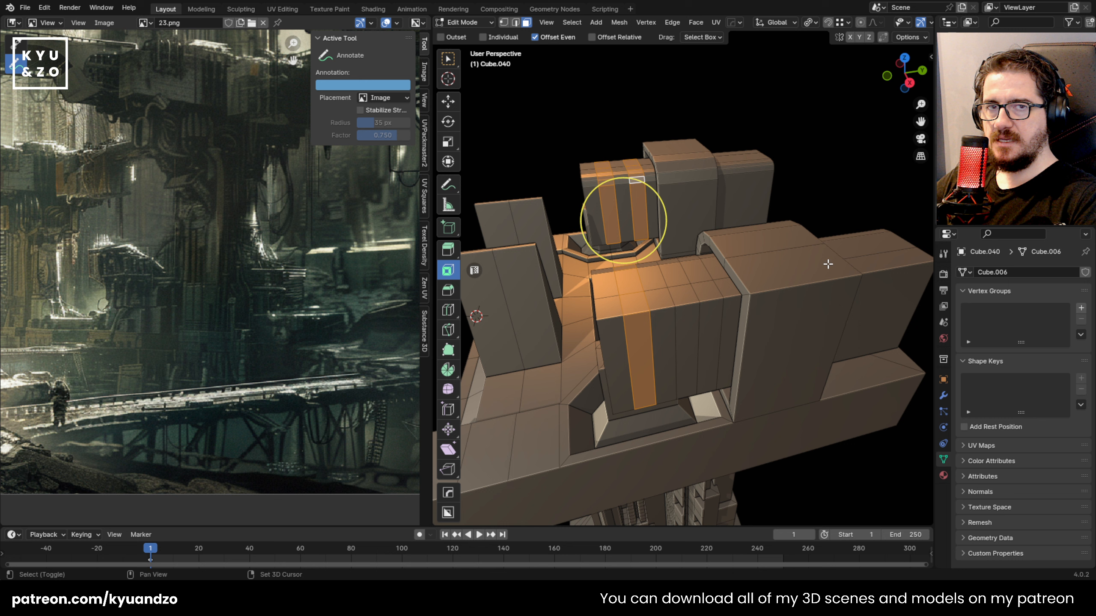
alt+shift+click(692, 305)
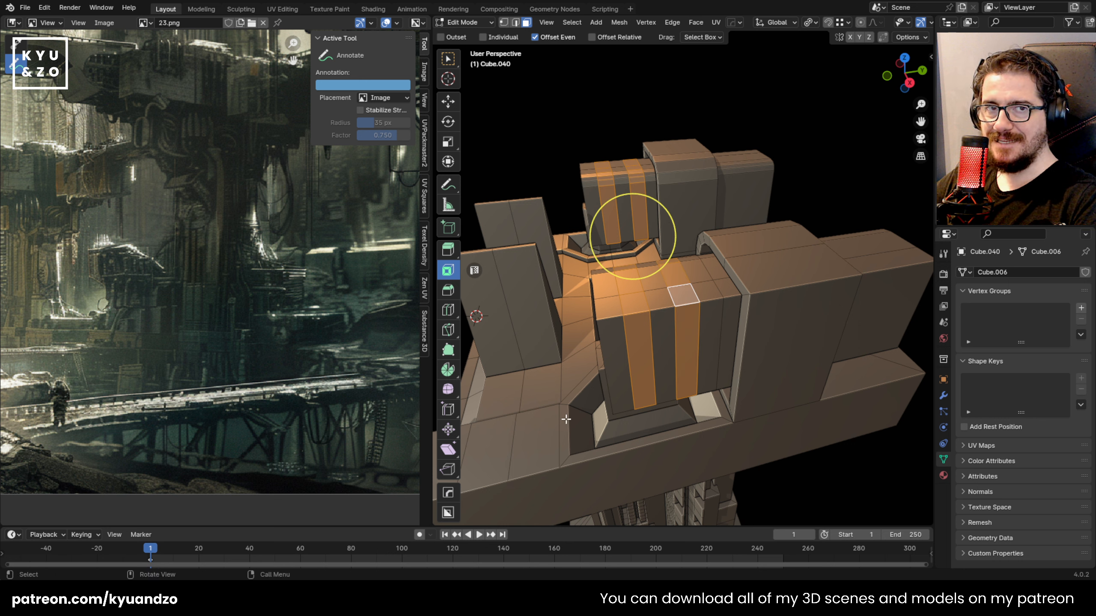
Select two alternating face loops on the near protruding block and the two matching ones on the far block
middle_drag(798, 217, 737, 337)
alt+click(729, 403)
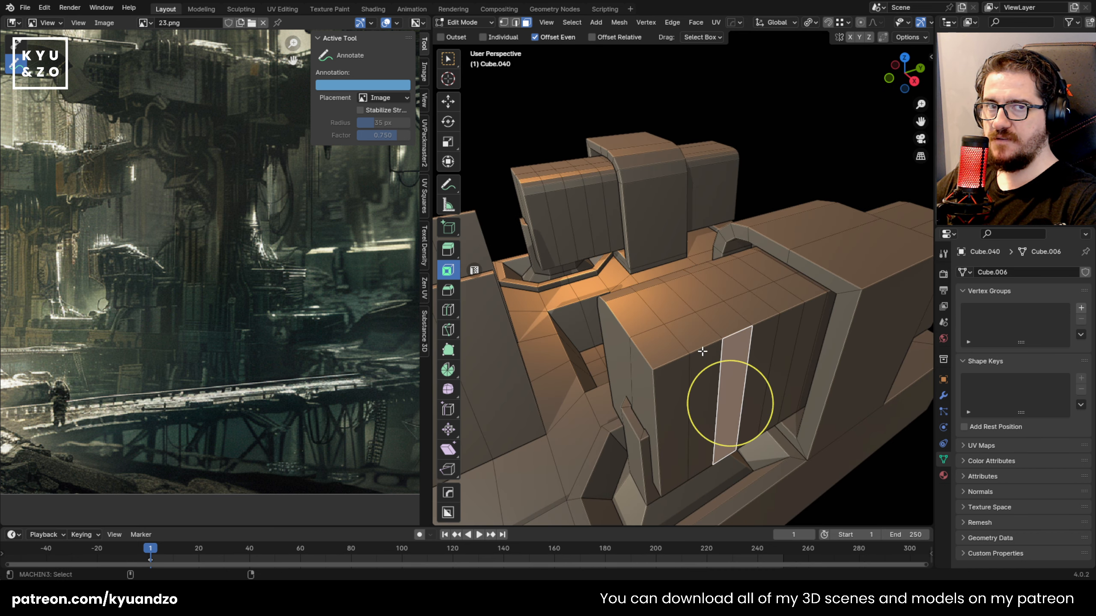
alt+click(702, 351)
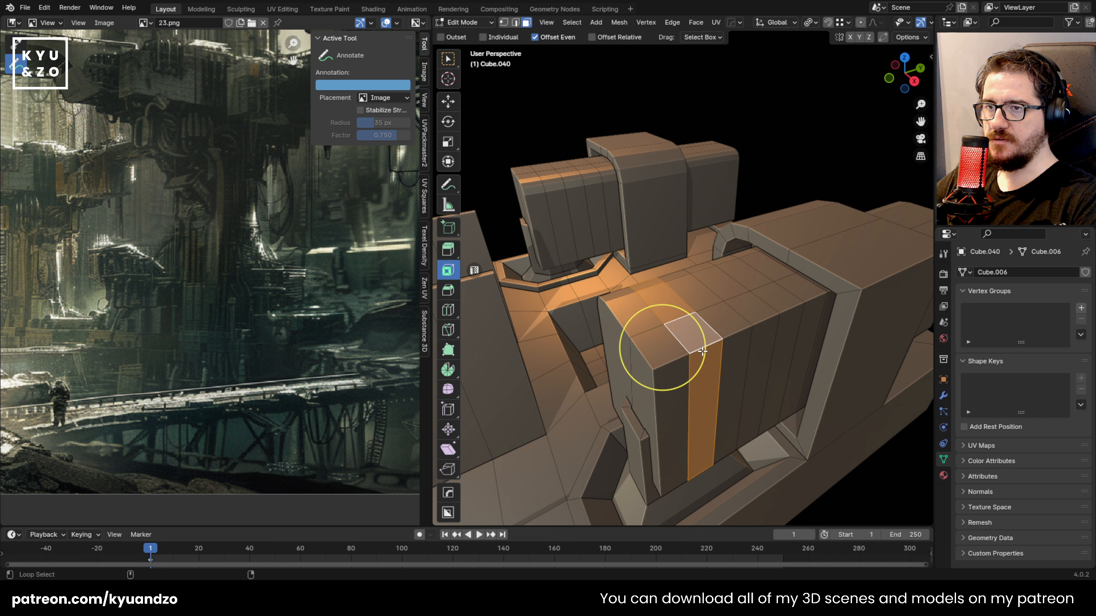
alt+shift+click(764, 317)
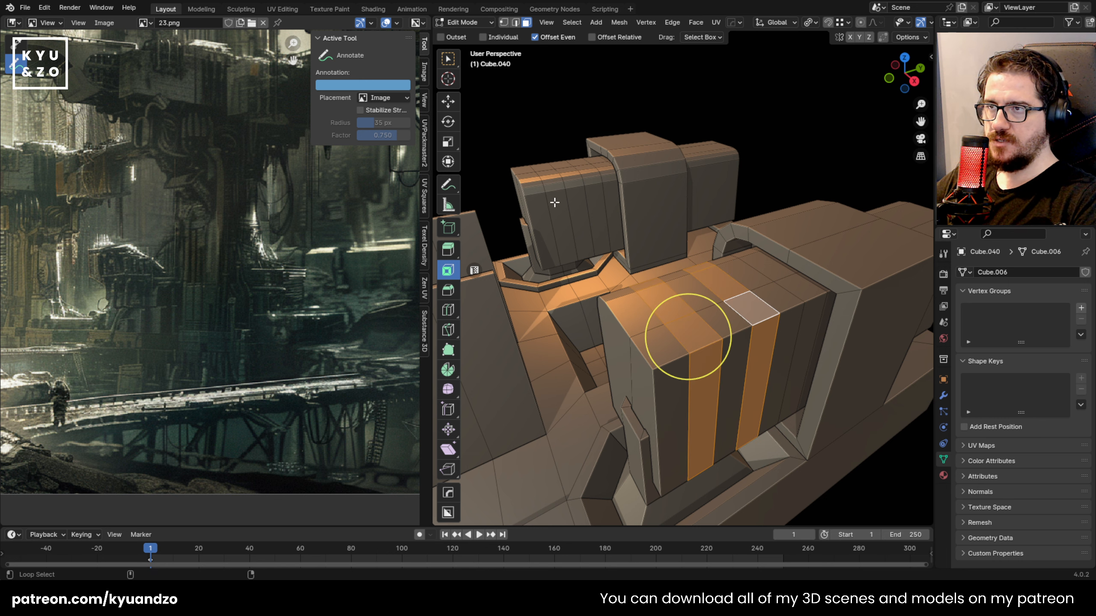
alt+shift+click(550, 174)
alt+shift+click(593, 174)
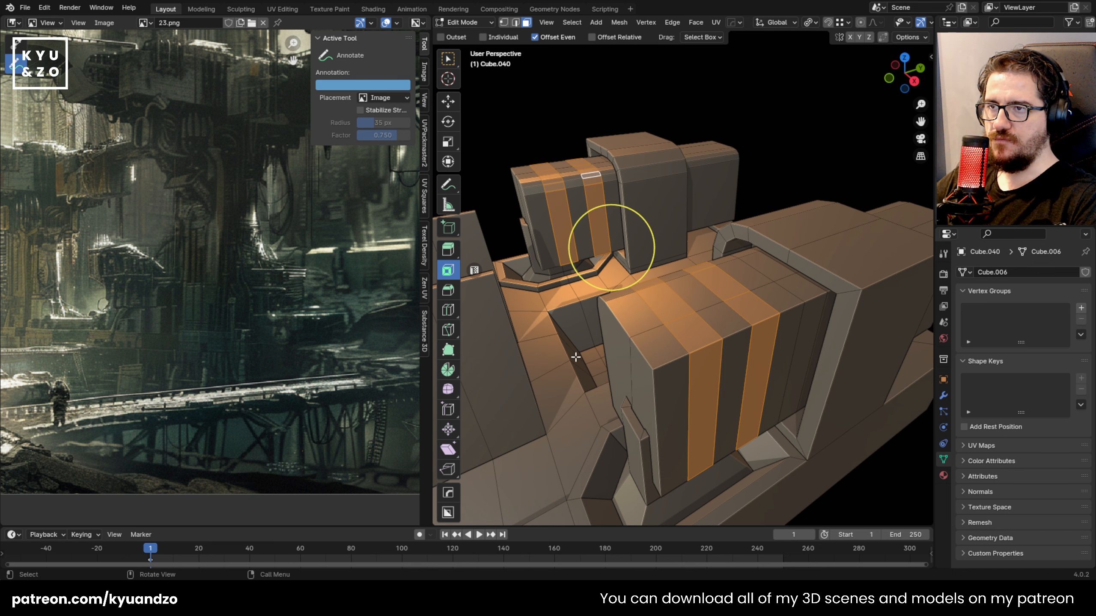
Try extruding the selected face loops outward along their normals by about 0.094 m
scroll(576, 357, down, 6)
scroll(606, 333, up, 7)
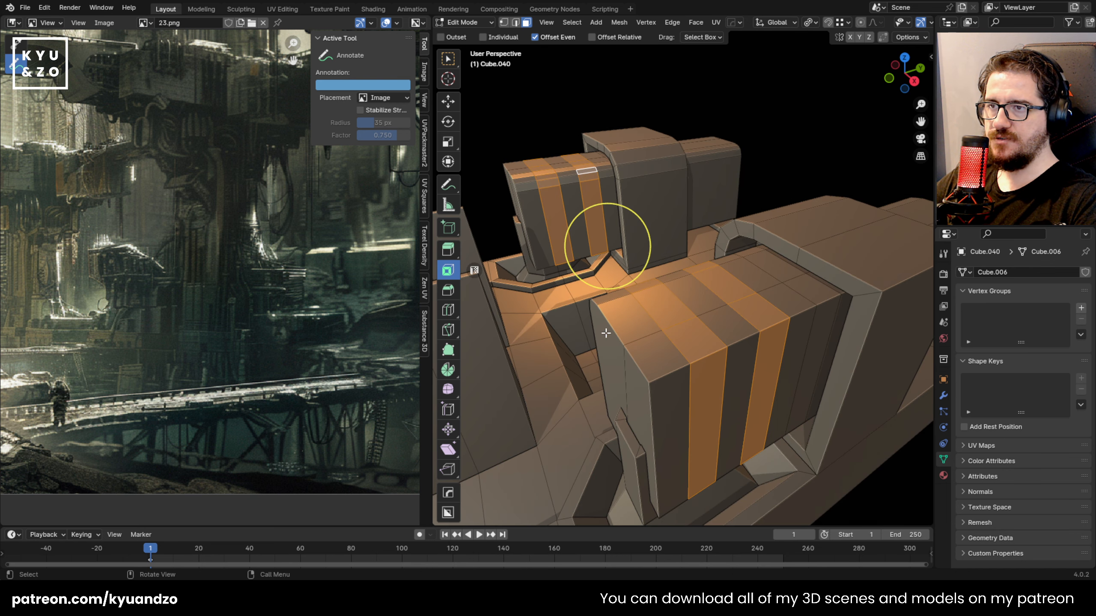
click(693, 23)
click(725, 50)
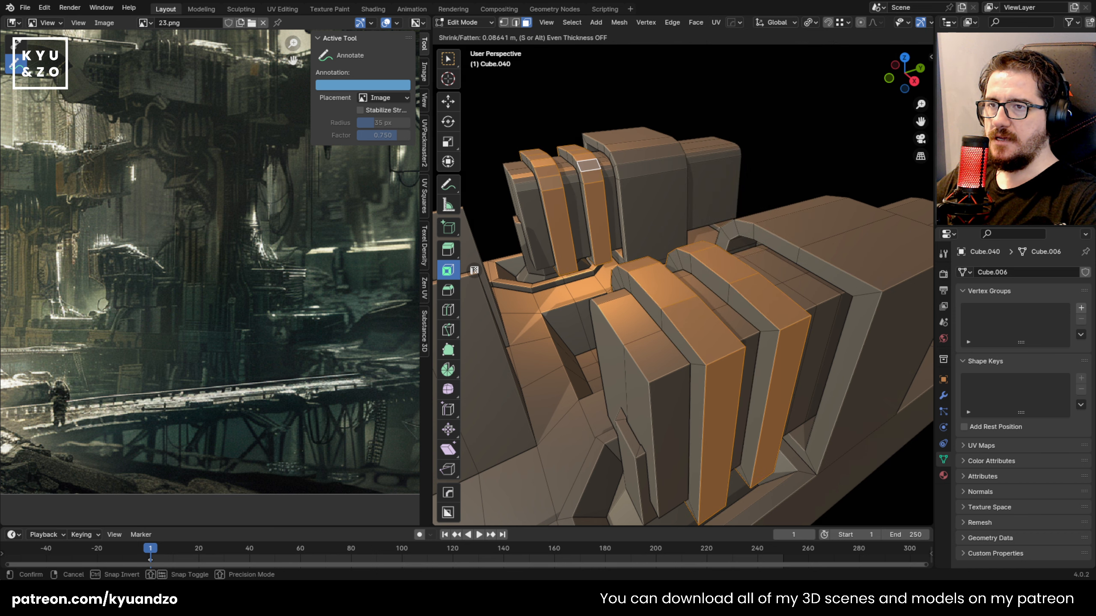
click(599, 245)
scroll(730, 190, down, 3)
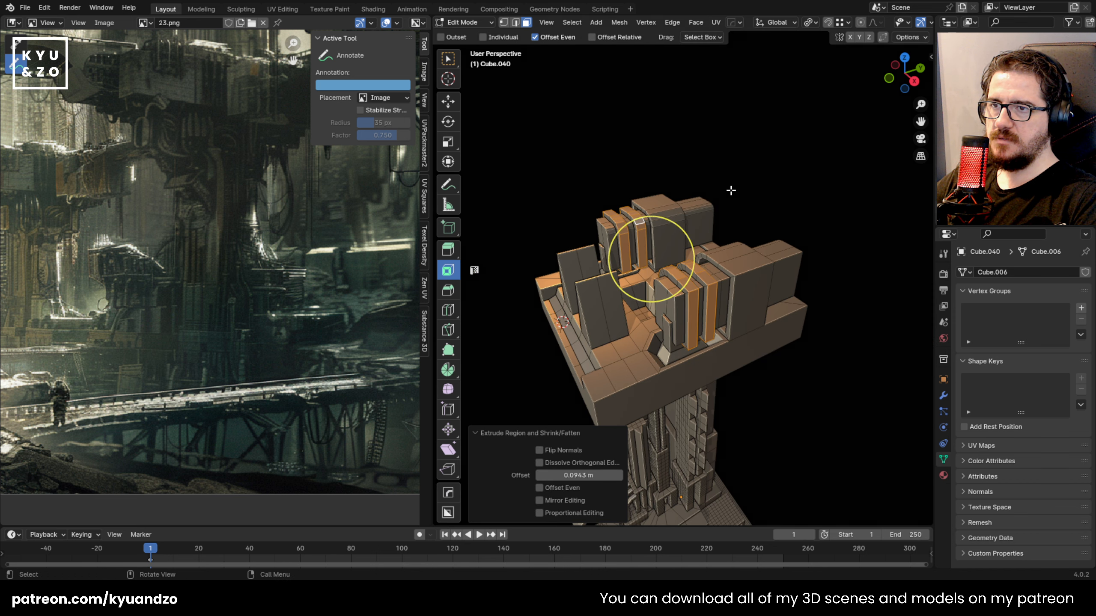
key(Tab)
key(shift+grave)
key(w)
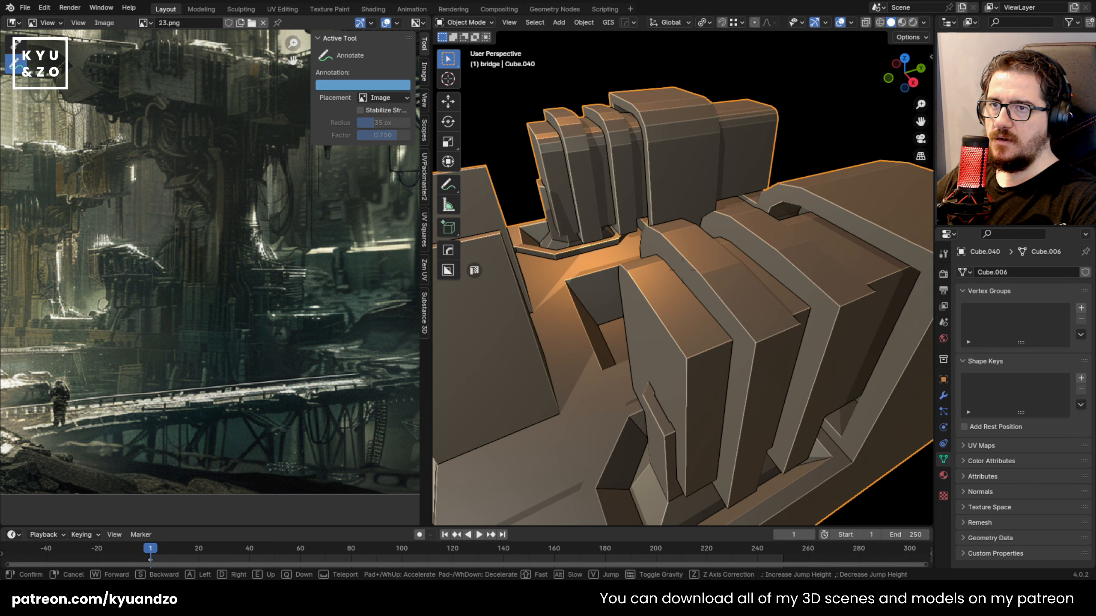
click(725, 194)
key(Tab)
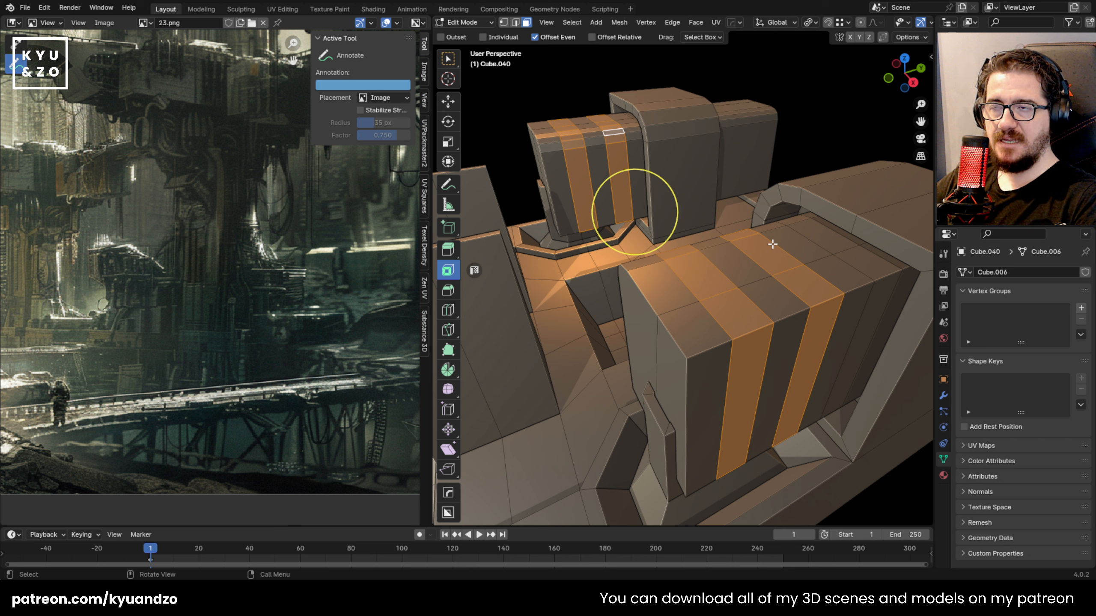
Extrude the selected face loops outward along their normals by about 0.107 m, with Offset Even turned on
click(671, 22)
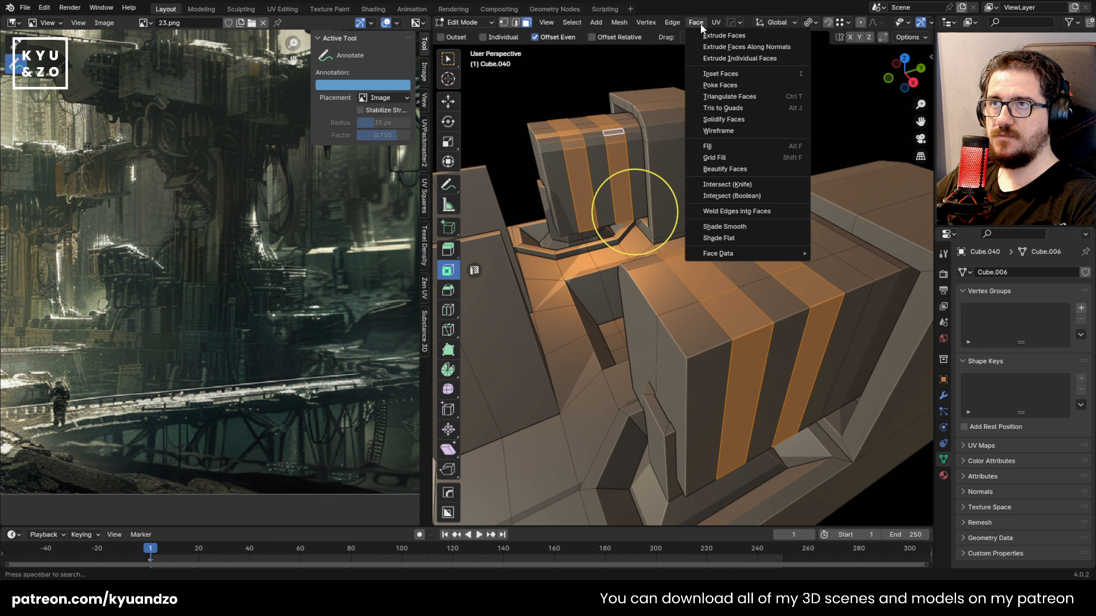
click(716, 43)
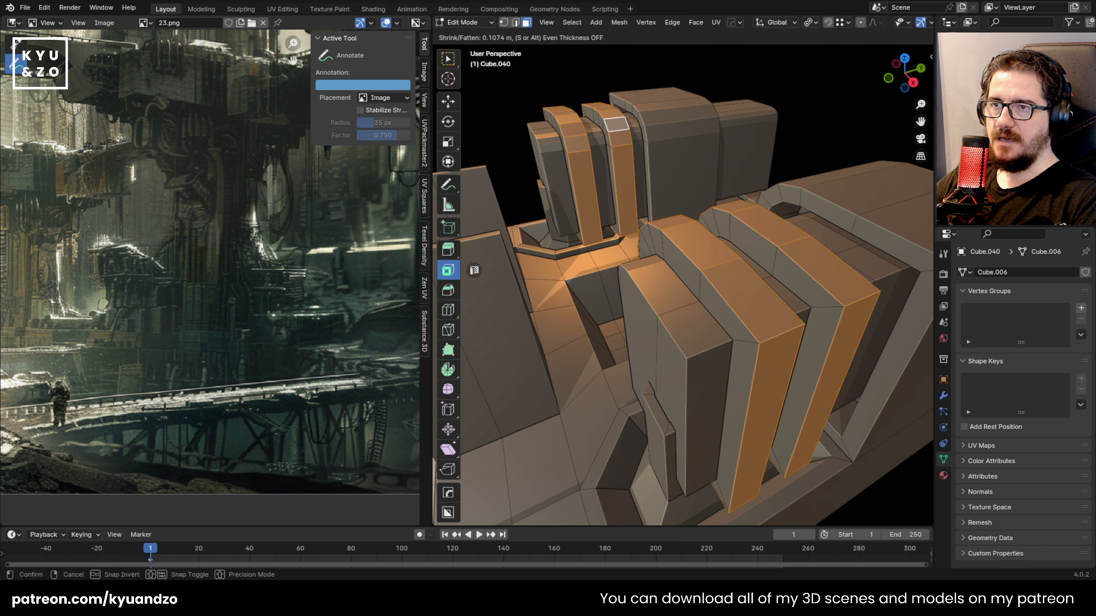
click(787, 195)
scroll(775, 245, up, 3)
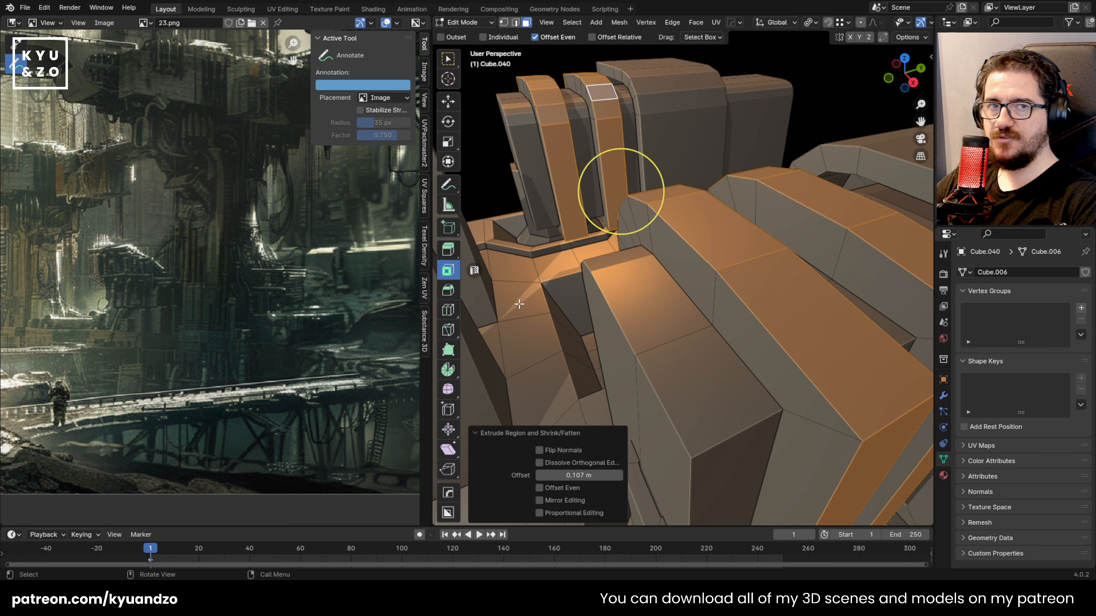
middle_drag(697, 278, 705, 219)
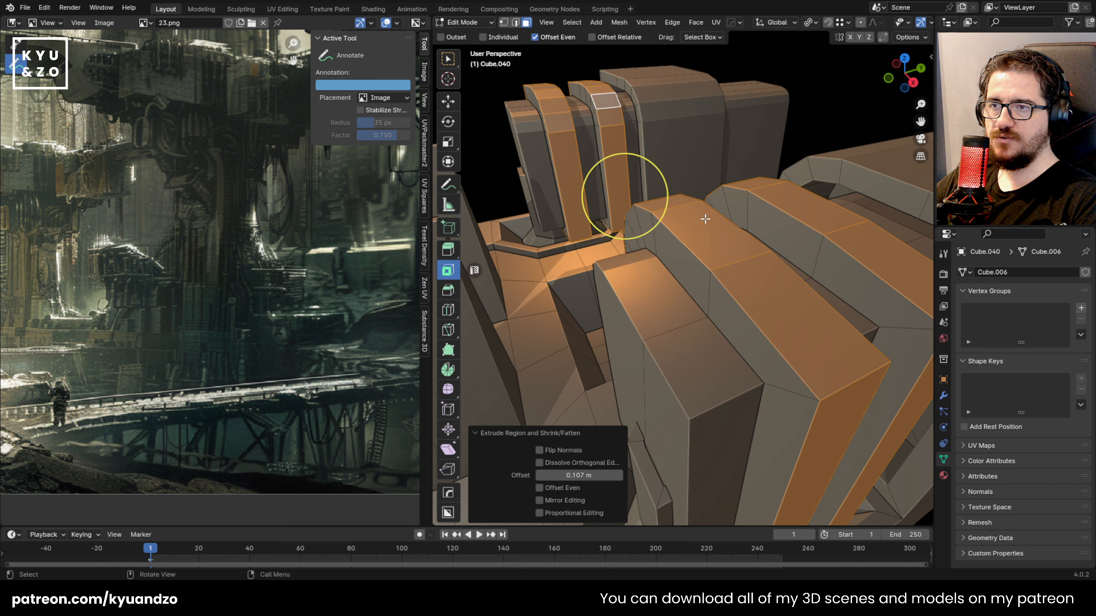
click(549, 488)
click(548, 487)
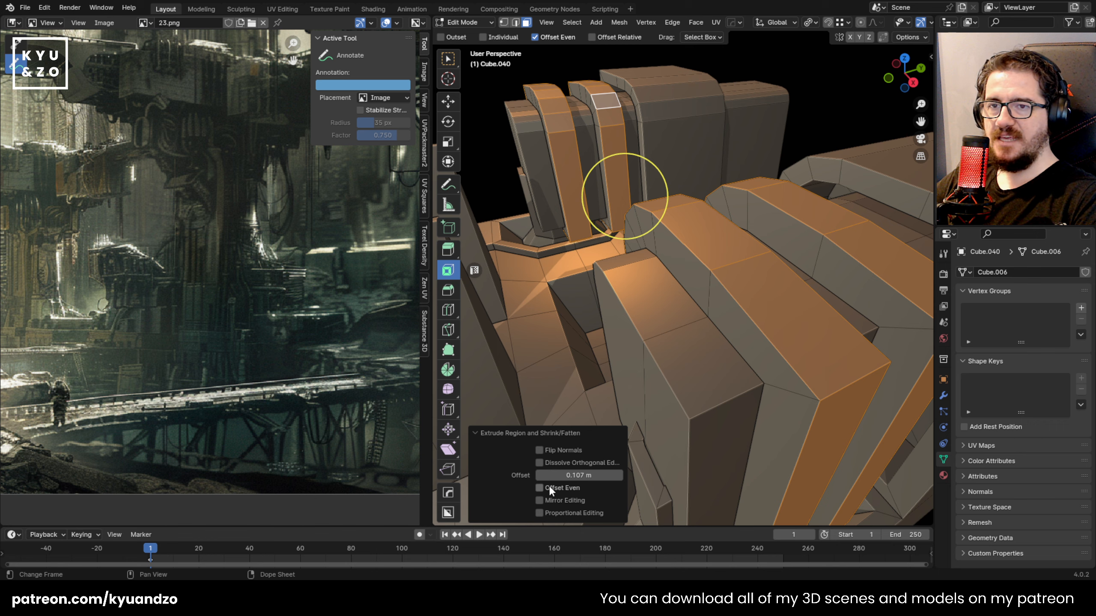
click(549, 487)
Leave mesh editing, check the ribbed blocks from several sides and save the file
scroll(686, 343, down, 2)
key(Tab)
key(shift+grave)
key(a)
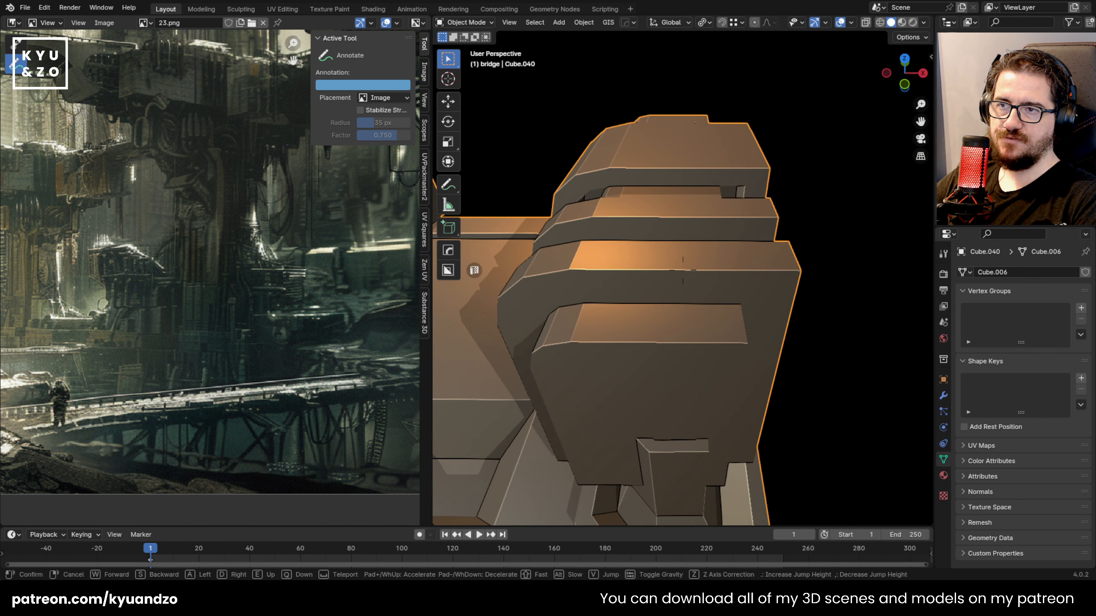
key(s)
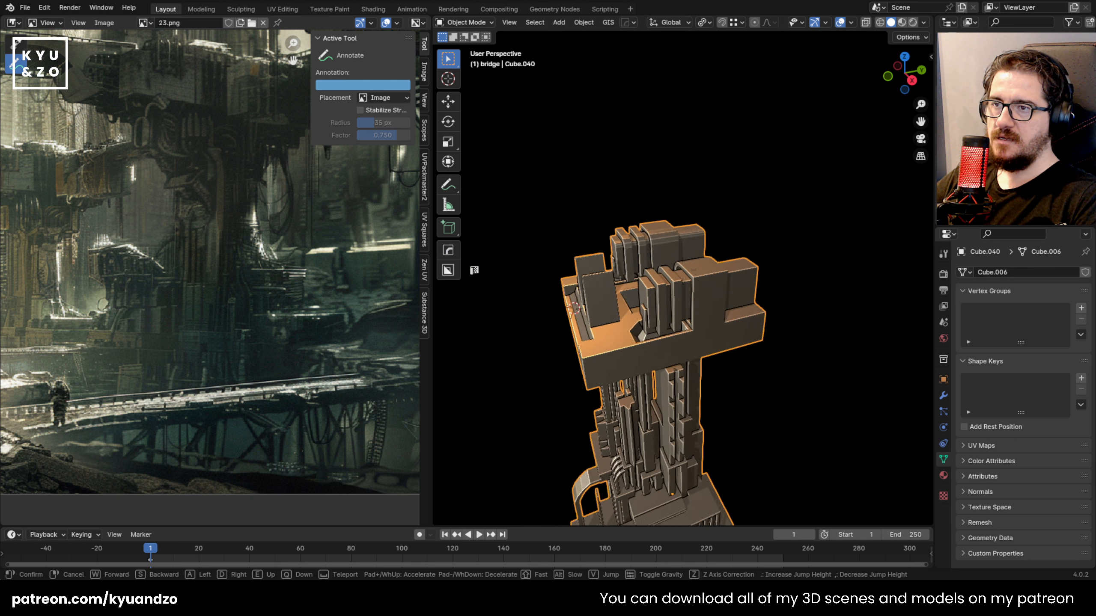
key(w)
click(822, 377)
key(ctrl+s)
click(808, 196)
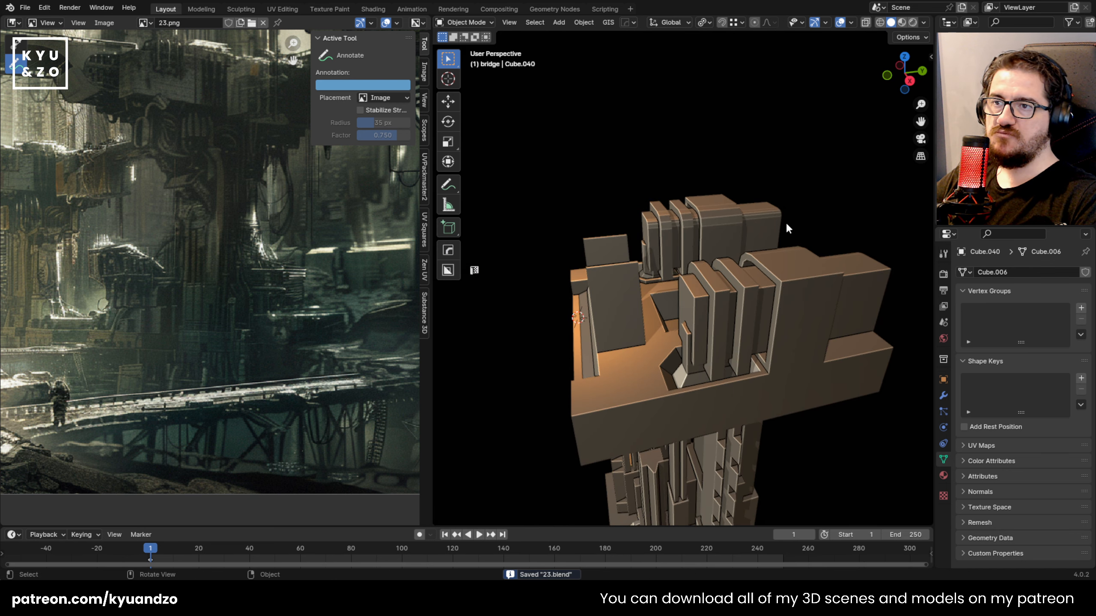
click(738, 240)
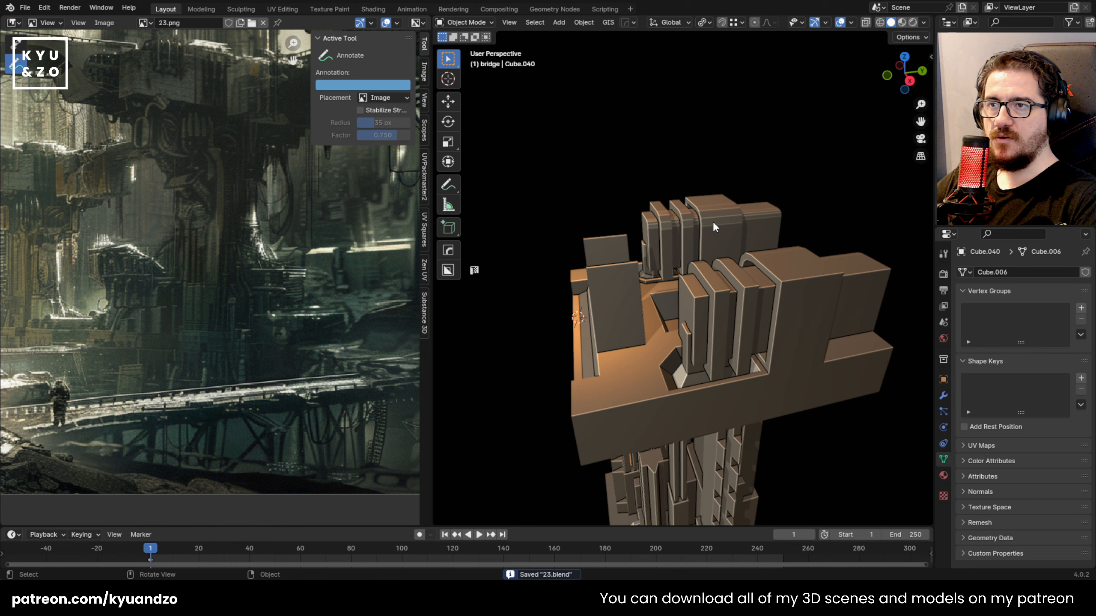
Examine the ribs of the near protruding block and the small post beneath them from several close angles
key(shift+grave)
key(w)
key(a)
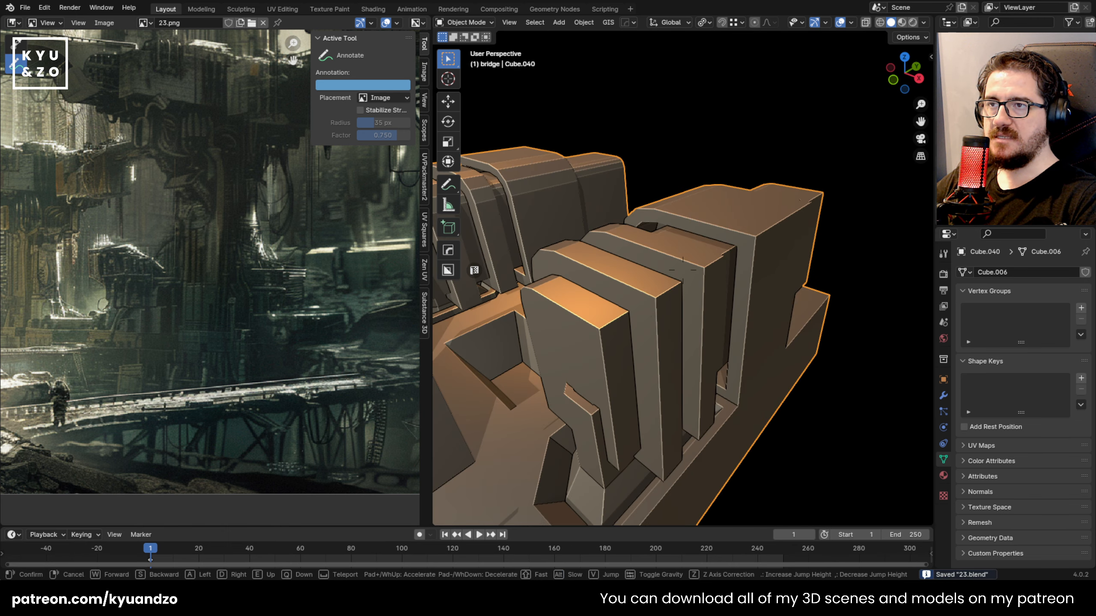
key(a)
click(713, 263)
key(shift+grave)
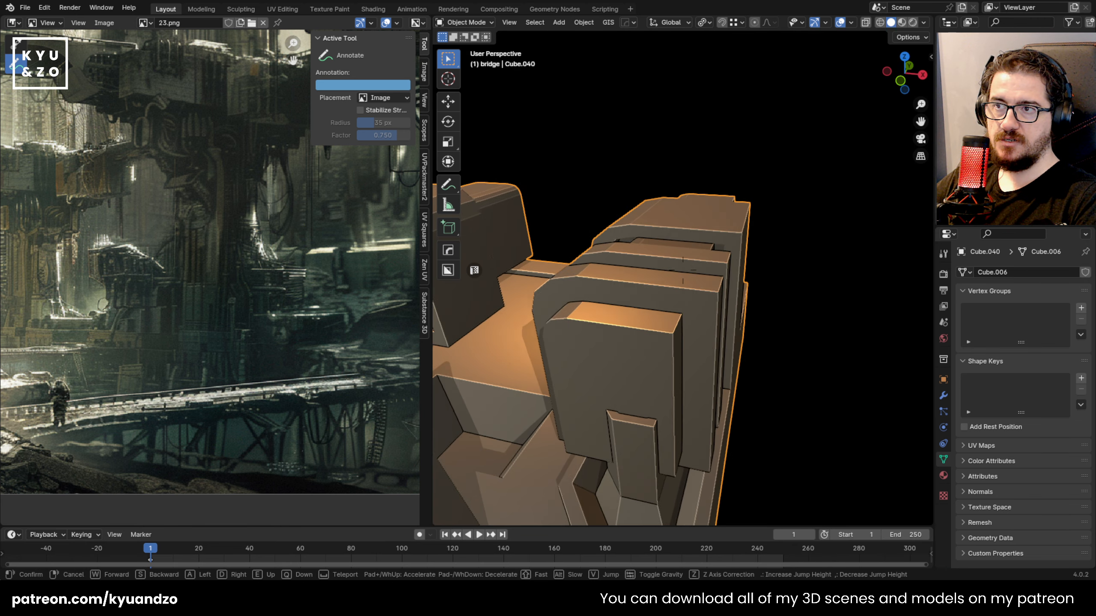
key(d)
click(716, 263)
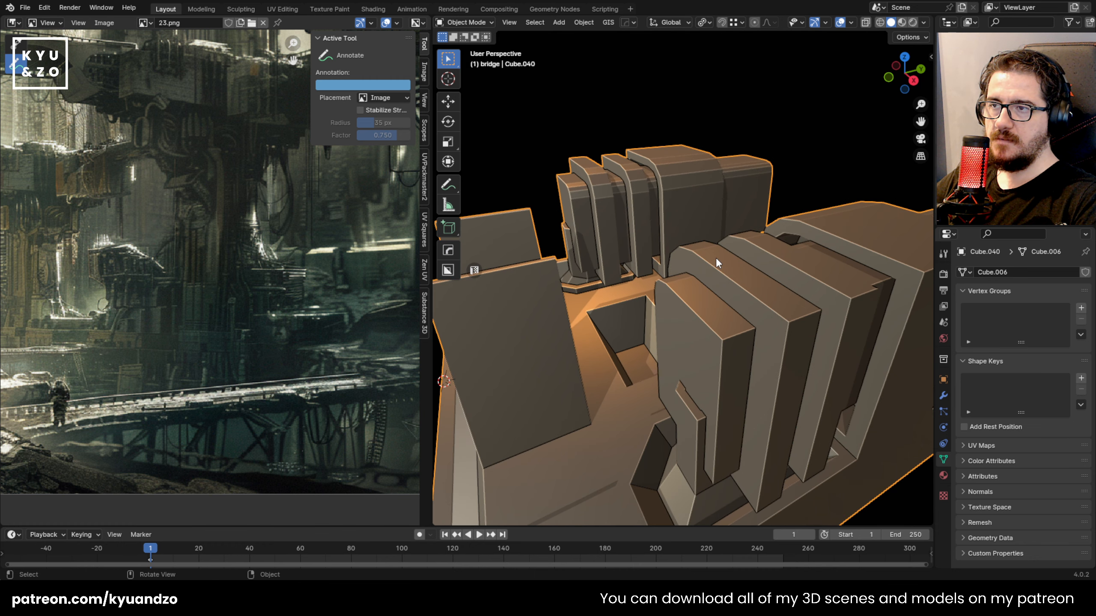
Try lowering the top faces of the small post beside the near block's outermost rib by about 0.205 m along global Z
key(Tab)
click(686, 399)
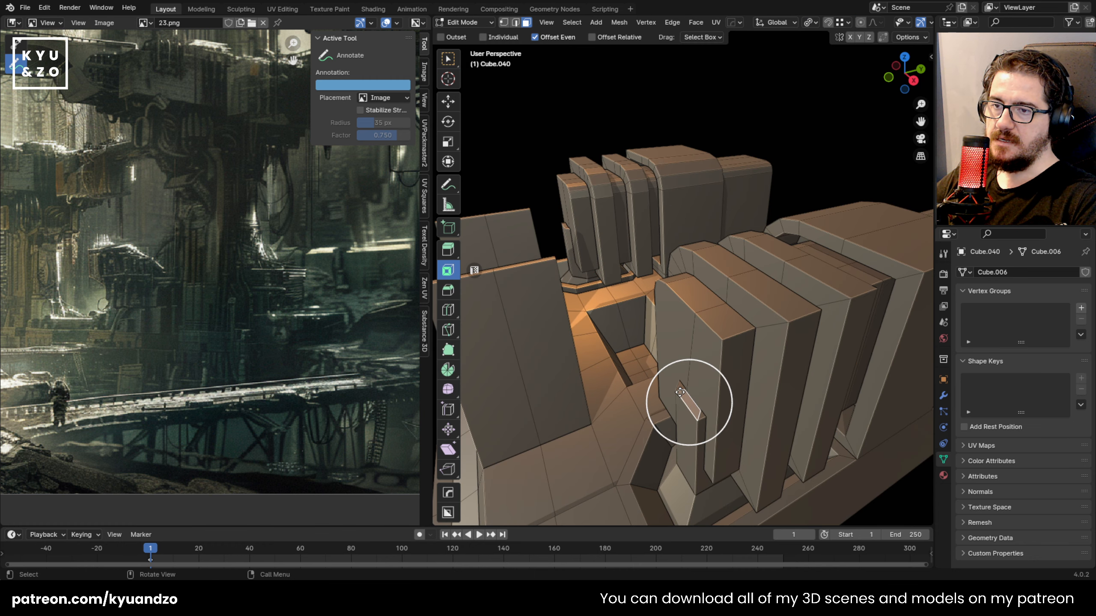
alt+click(601, 333)
click(680, 388)
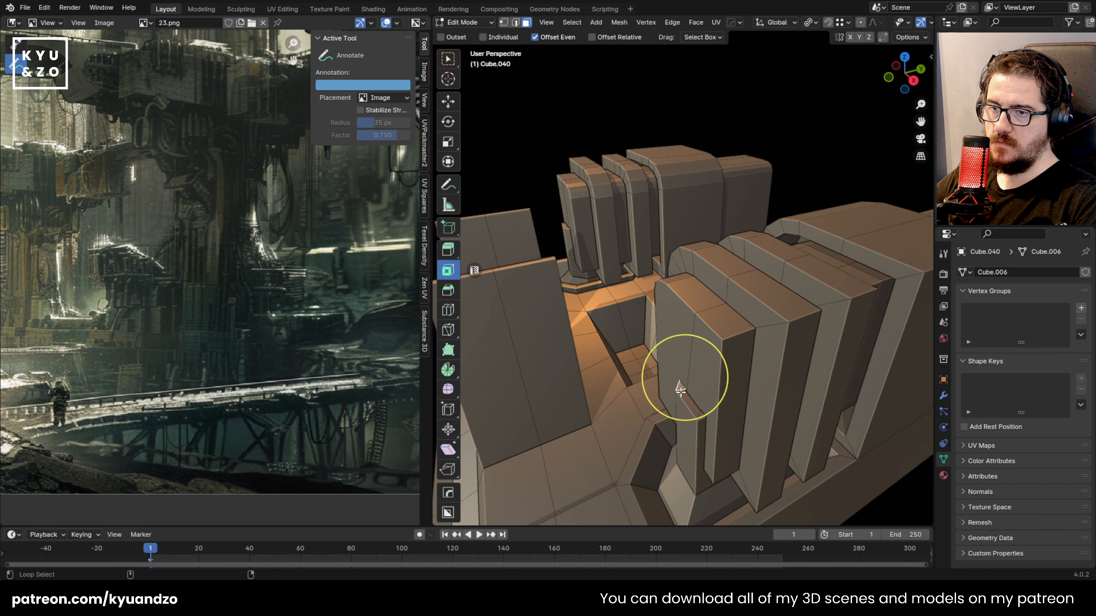
key(shift+grave)
key(w)
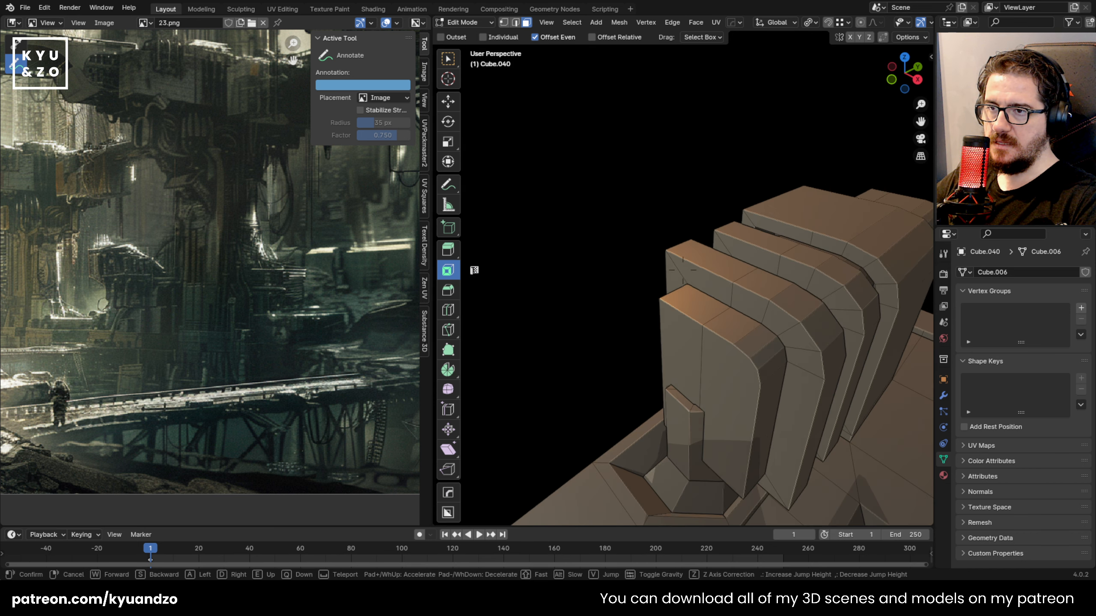
click(576, 229)
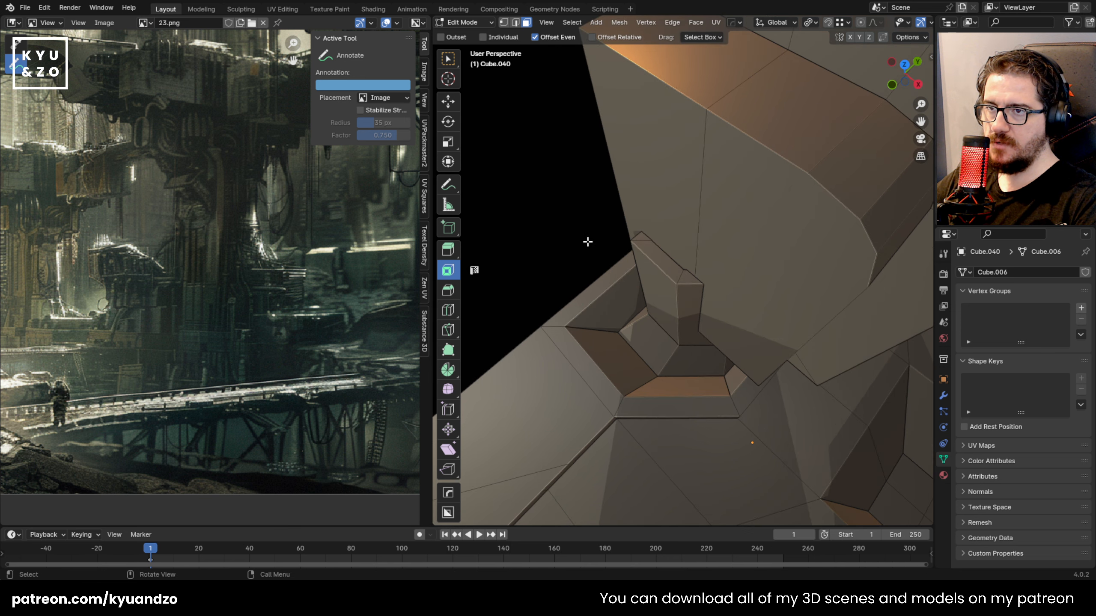
key(shift+grave)
key(s)
click(682, 277)
key(g)
key(a)
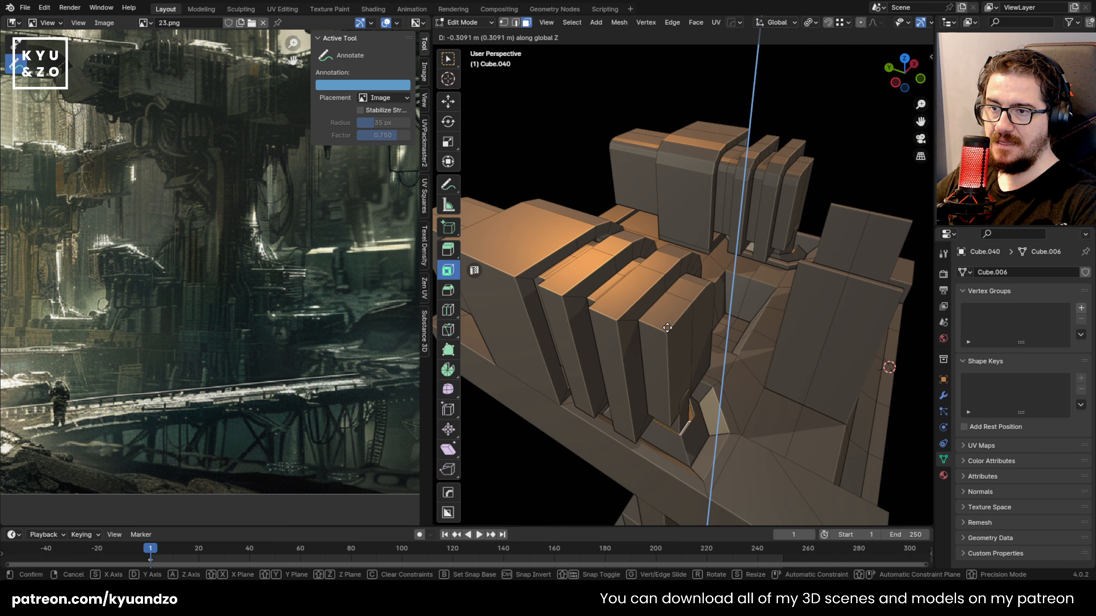
click(668, 311)
Lower the top faces of the small posts on both ribbed blocks by about 0.229 m along global Z
key(shift+grave)
key(w)
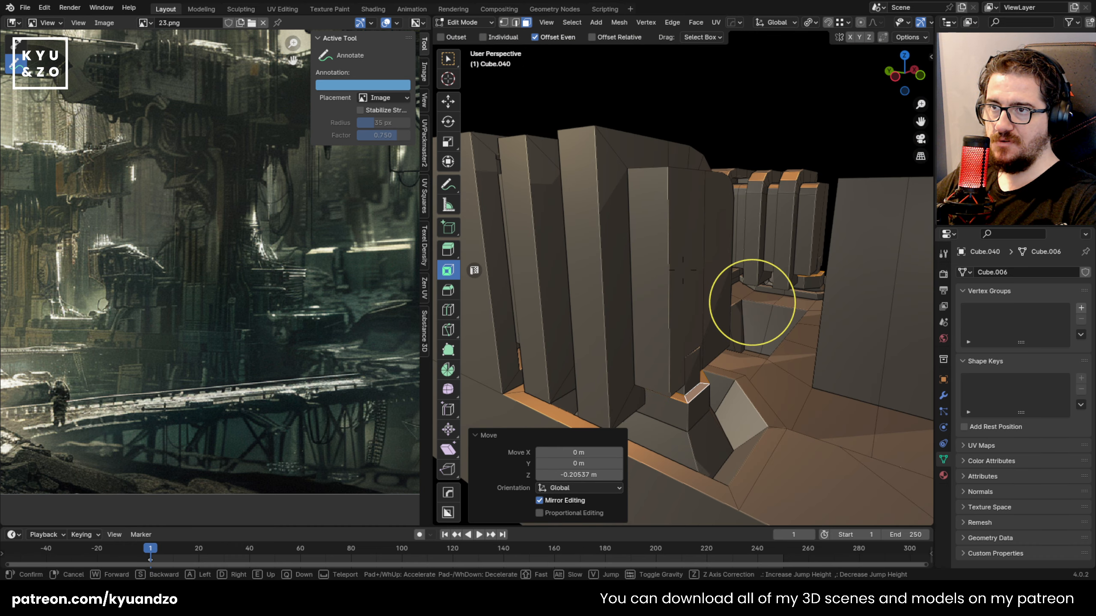
key(s)
click(682, 270)
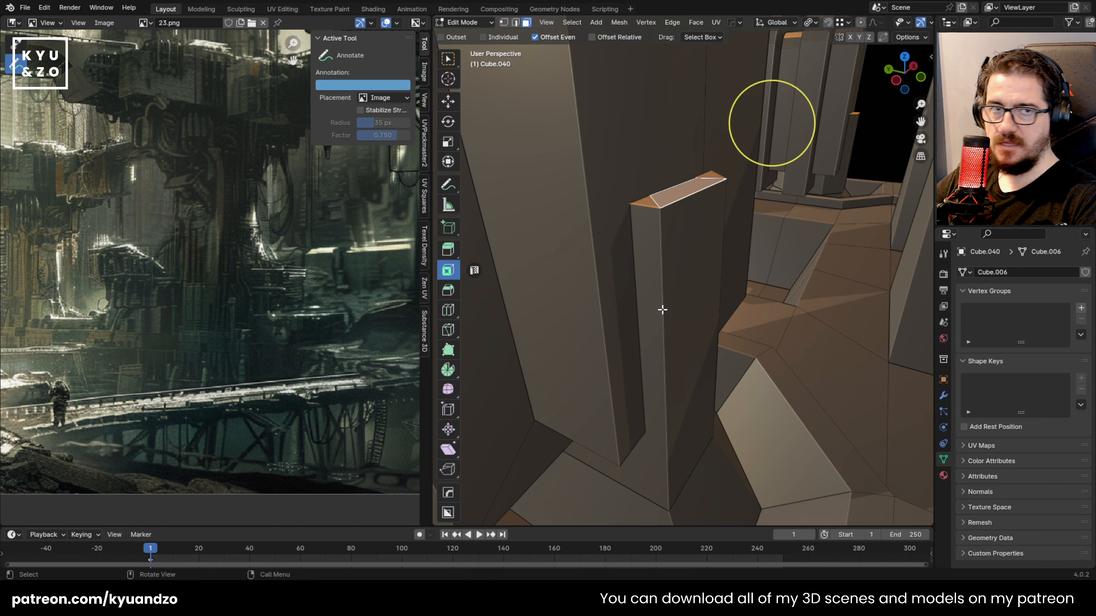
key(alt+z)
key(shift+grave)
key(s)
key(w)
click(653, 306)
key(alt+z)
key(shift+grave)
key(s)
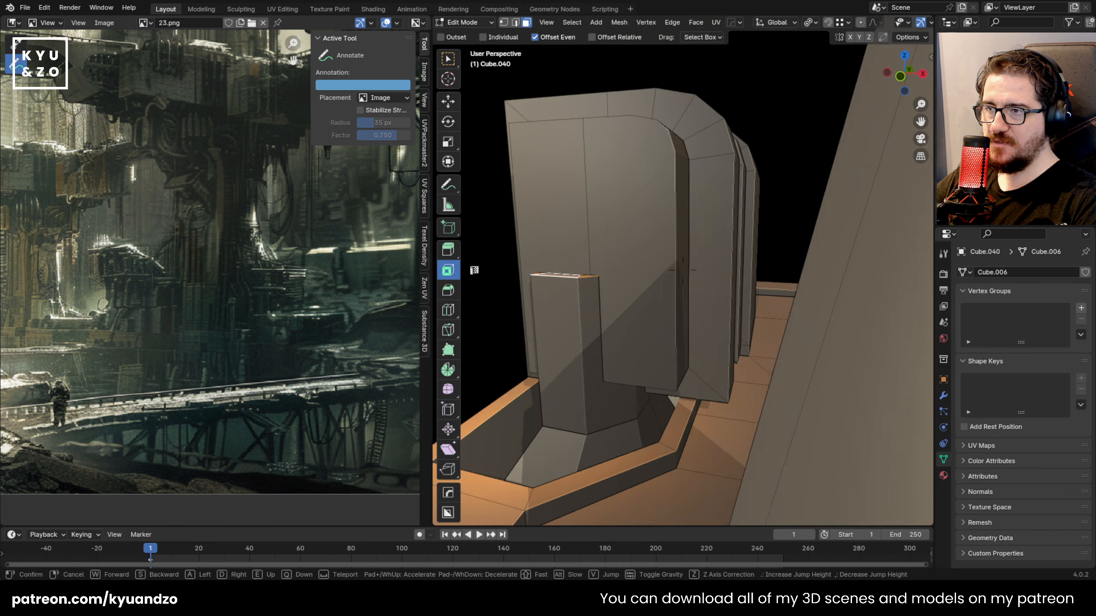
key(a)
key(s)
click(653, 306)
key(q)
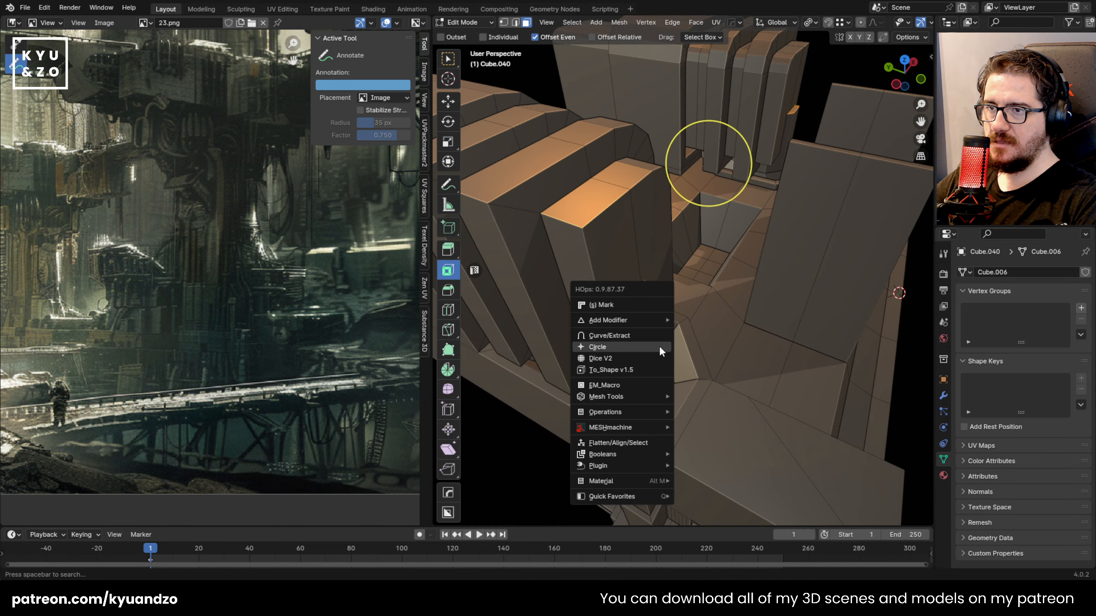
key(g)
key(z)
click(653, 319)
Hide the face of the near block's outermost rib that covers the small post's inner part
key(shift+grave)
key(w)
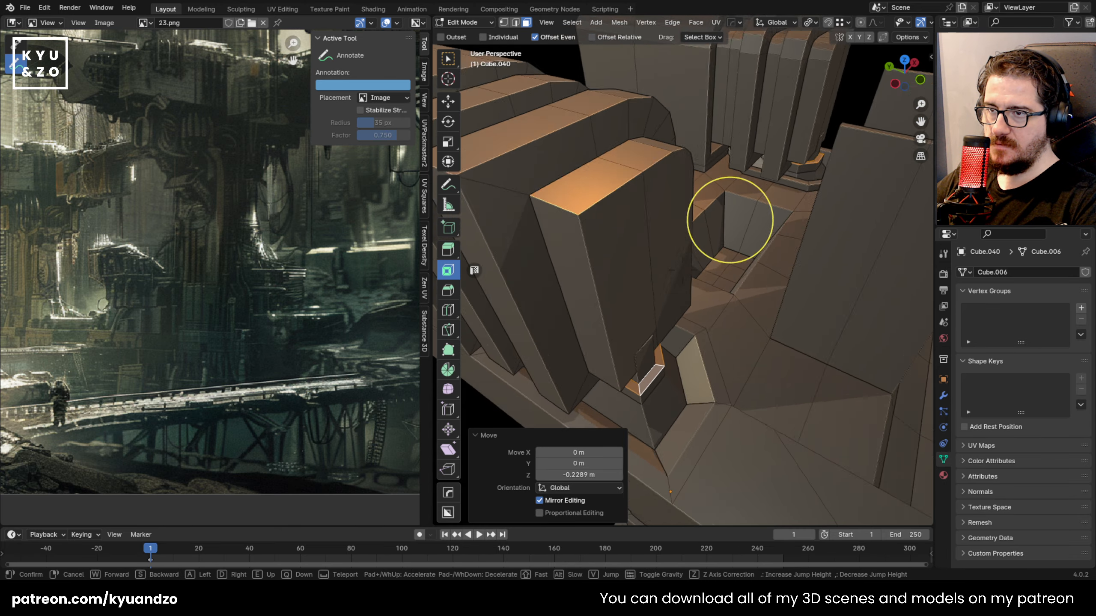
click(653, 318)
click(640, 397)
key(h)
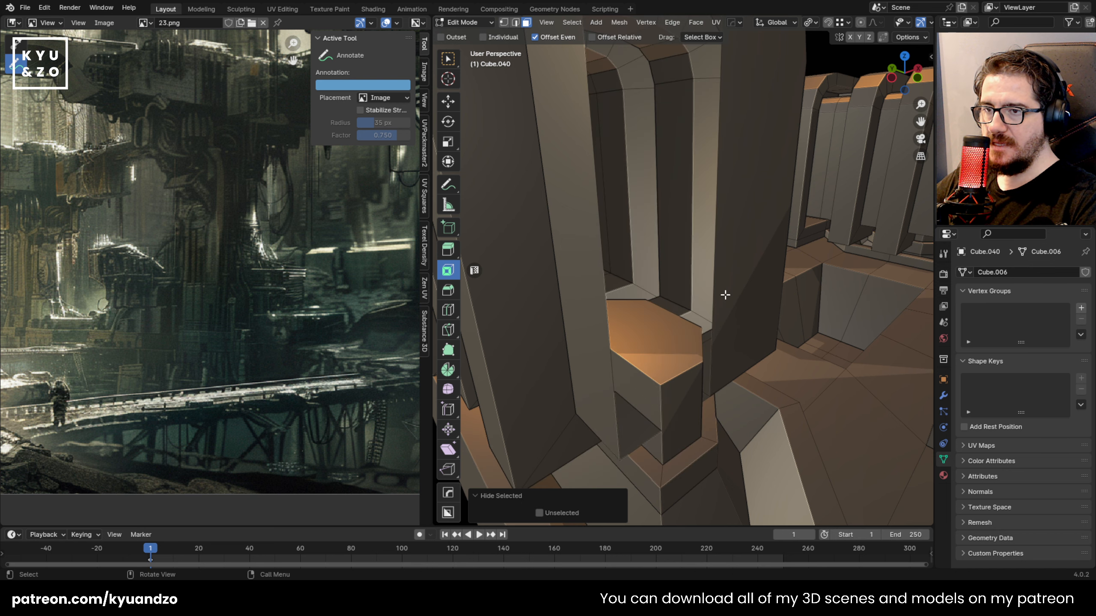
click(724, 297)
click(658, 341)
key(g)
key(a)
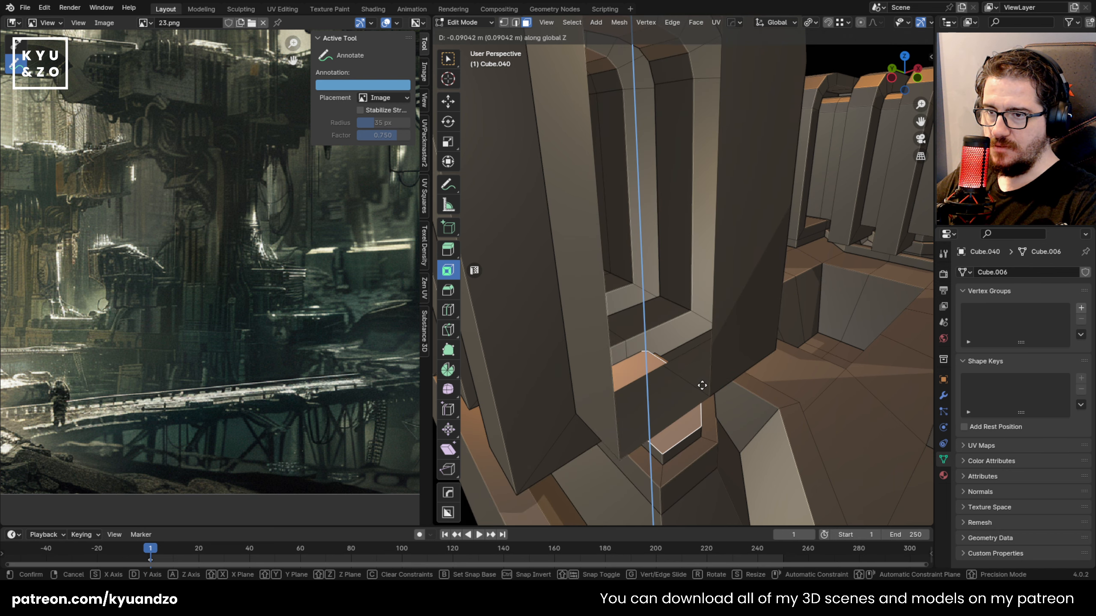
right_click(701, 386)
Hide the matching covering face on the outermost rib of the far block to expose its post
key(shift+grave)
key(s)
key(w)
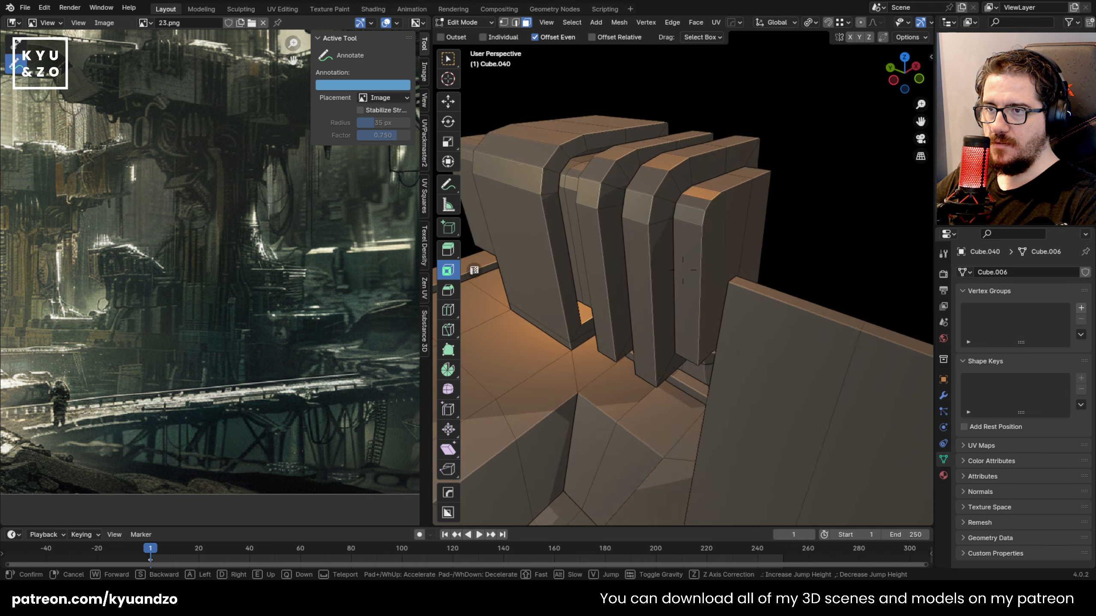
click(888, 297)
click(754, 298)
key(h)
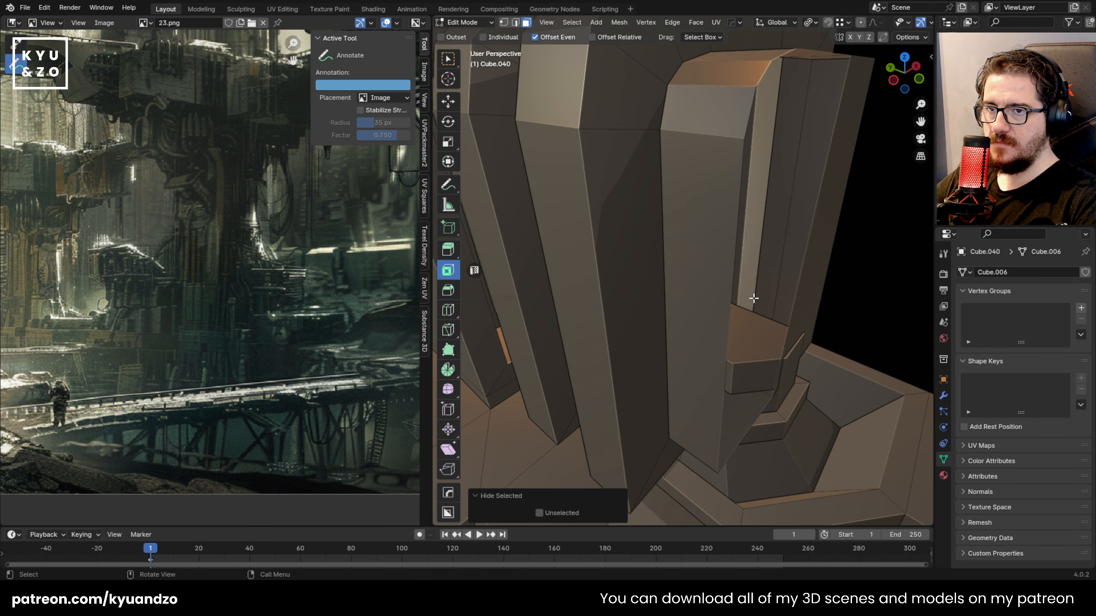
click(753, 336)
key(g)
key(z)
right_click(775, 414)
Lower the exposed top faces of the small posts by about 0.084 m along global Z and leave mesh editing
key(shift+grave)
key(s)
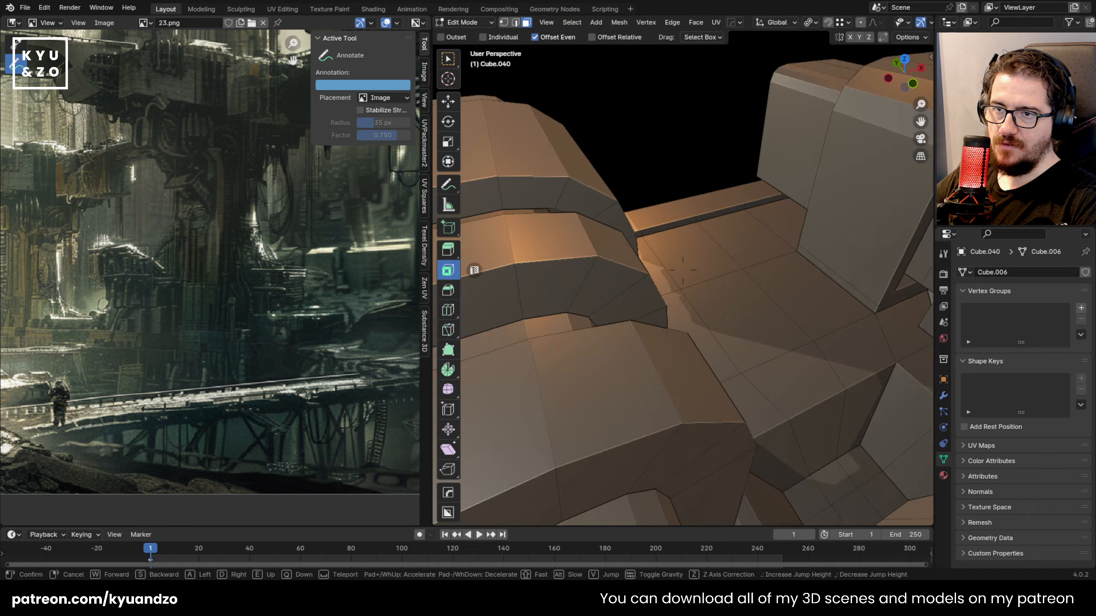
key(w)
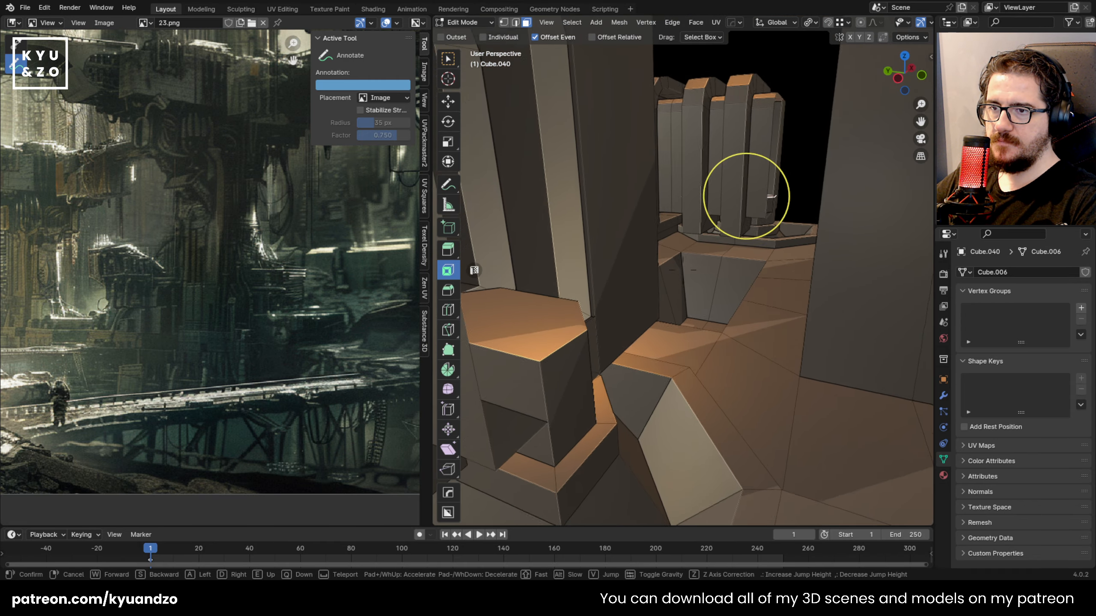
click(585, 449)
click(597, 301)
key(g)
key(z)
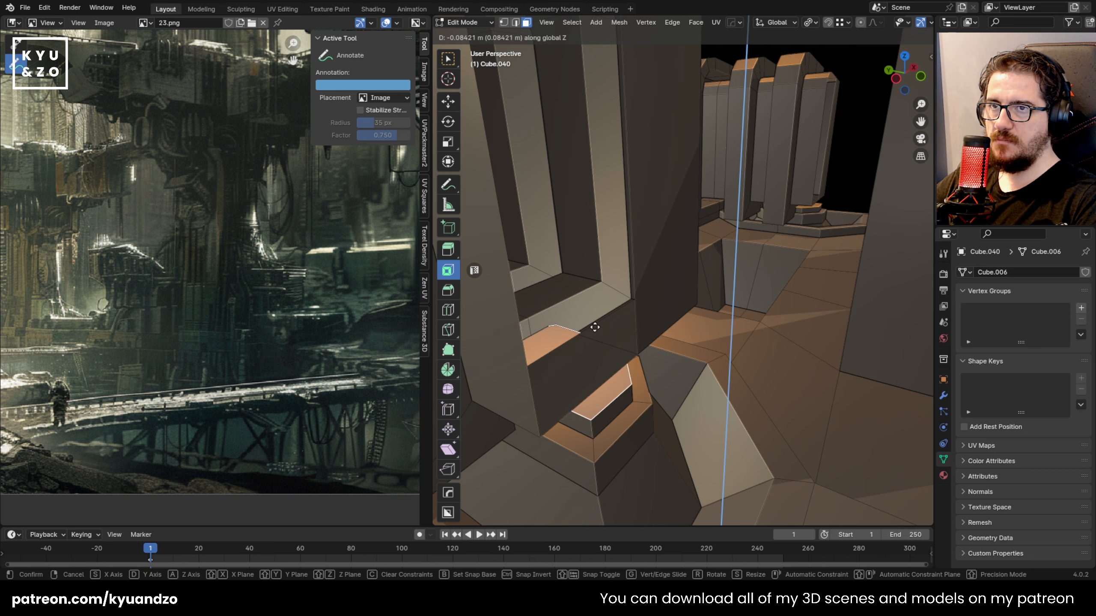
click(595, 327)
middle_drag(737, 239, 708, 267)
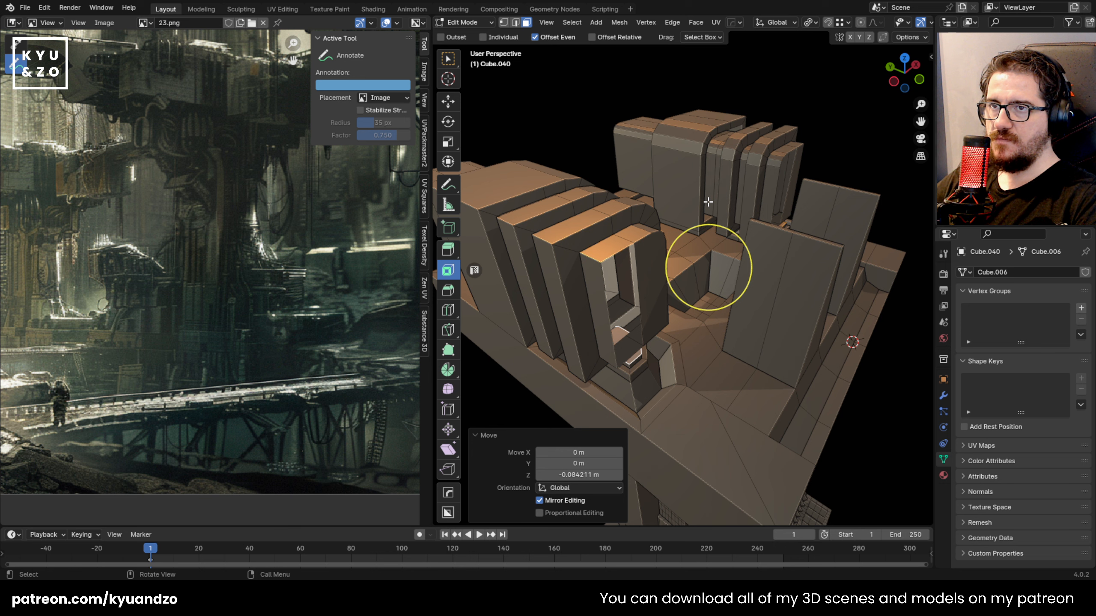
key(Tab)
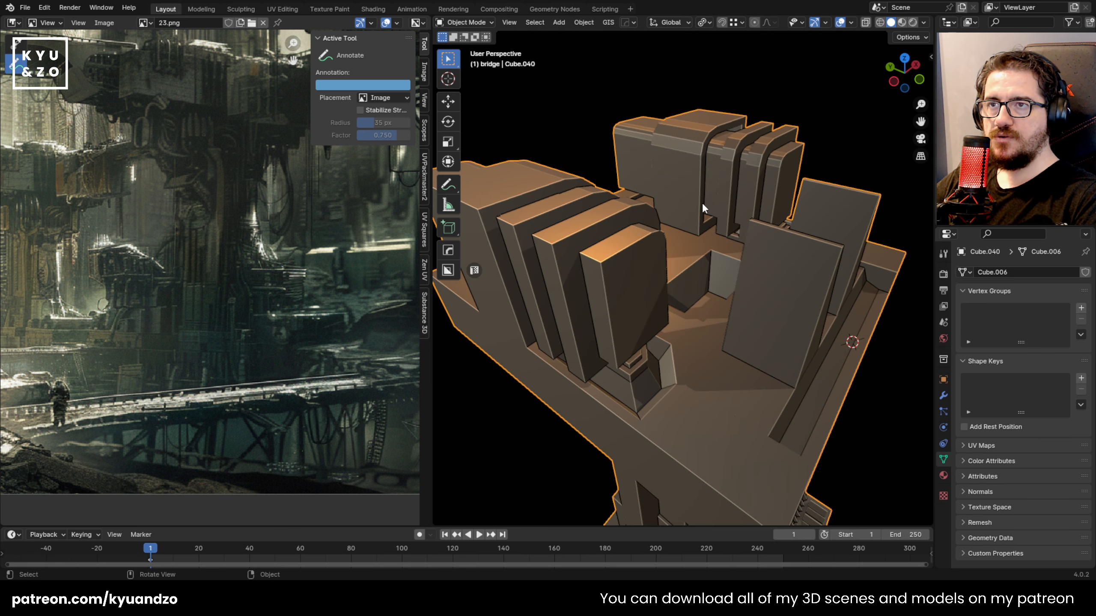
Try hiding the tower object, then individual faces on the near rib and the slanted slab, undoing each hide
key(h)
key(ctrl+z)
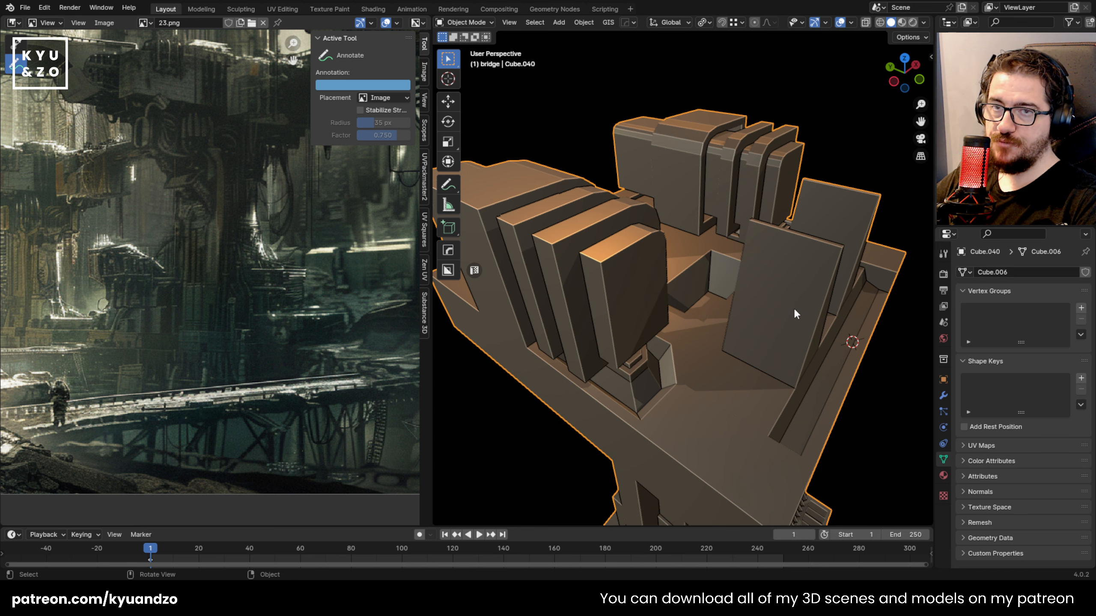
key(Tab)
click(638, 318)
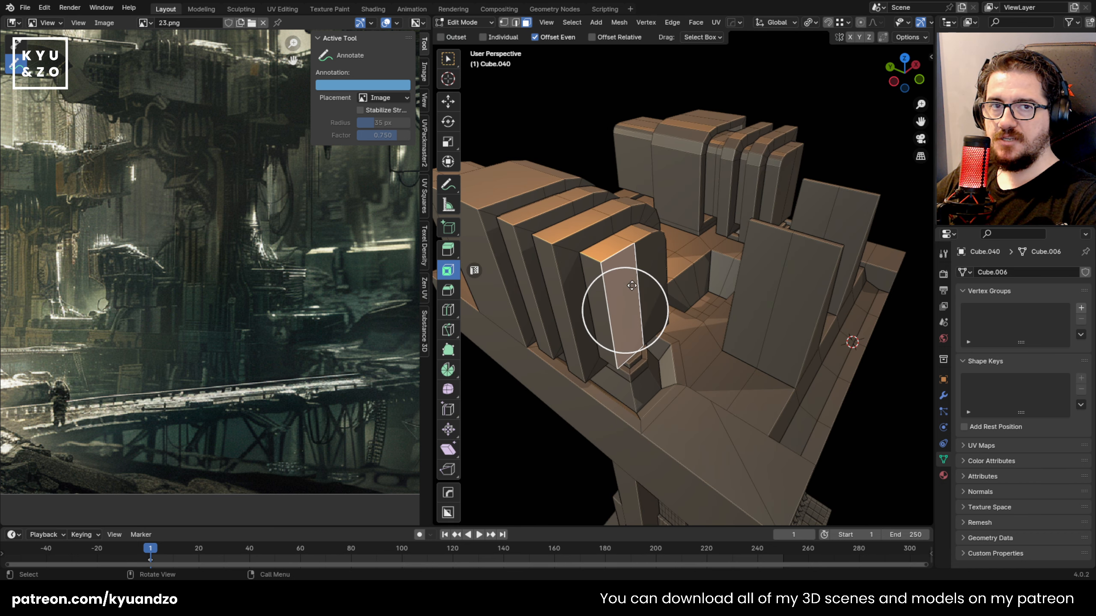
key(h)
key(ctrl+z)
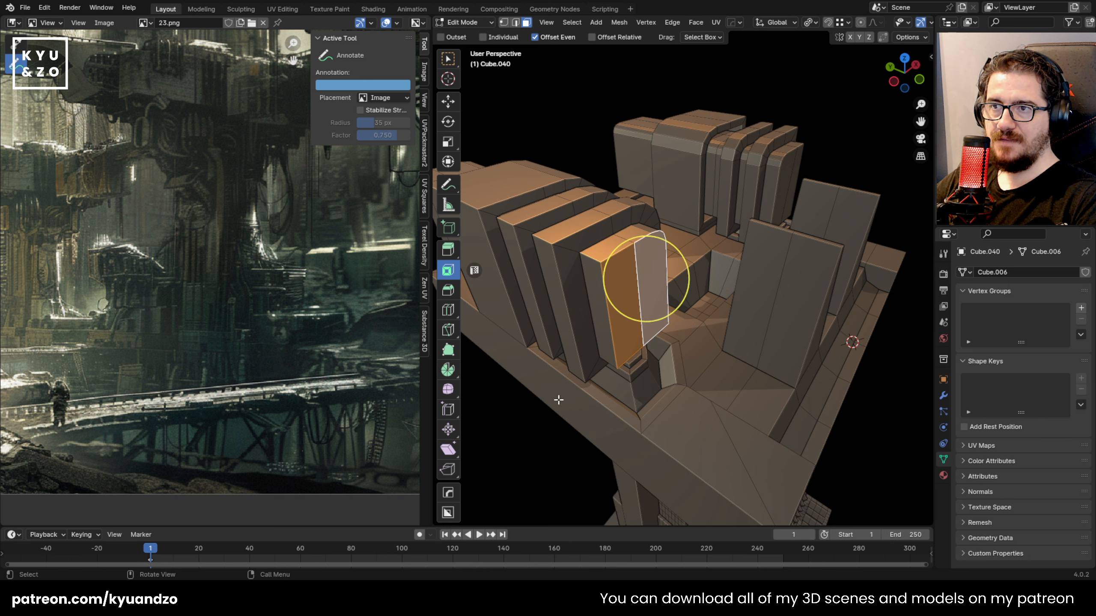
click(797, 320)
key(h)
key(ctrl+z)
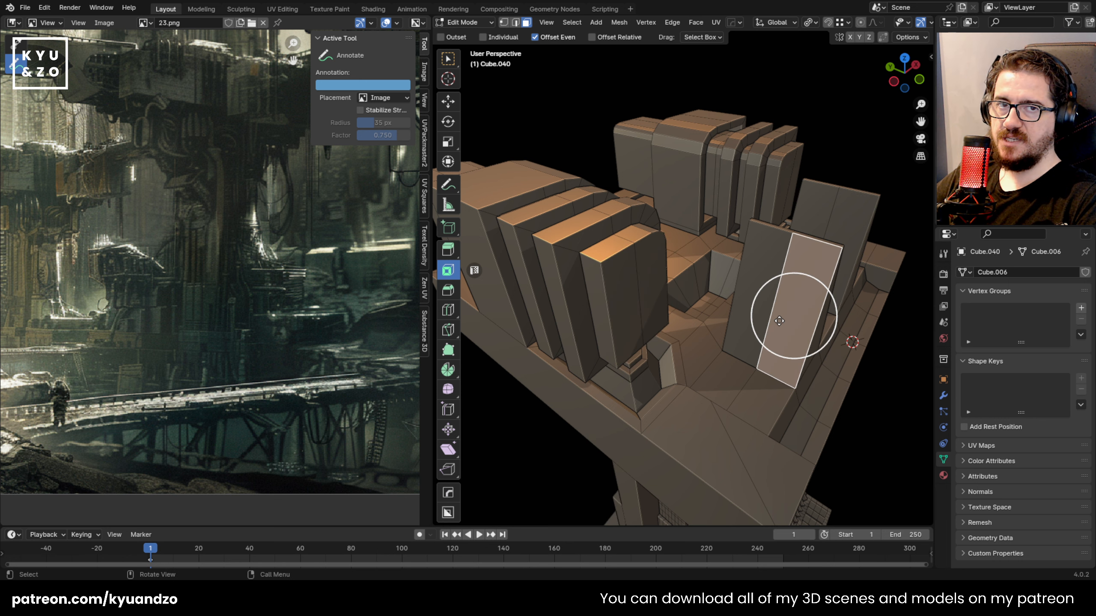
click(760, 300)
key(Tab)
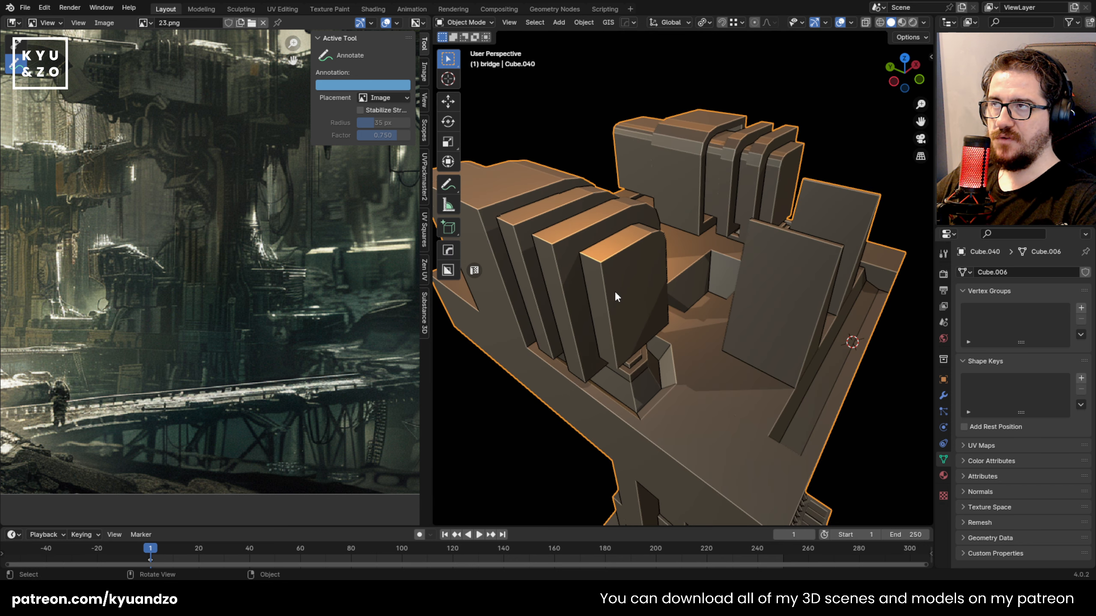
Reveal all hidden objects in the scene and select the brown tower with the ribbed blocks
key(alt+h)
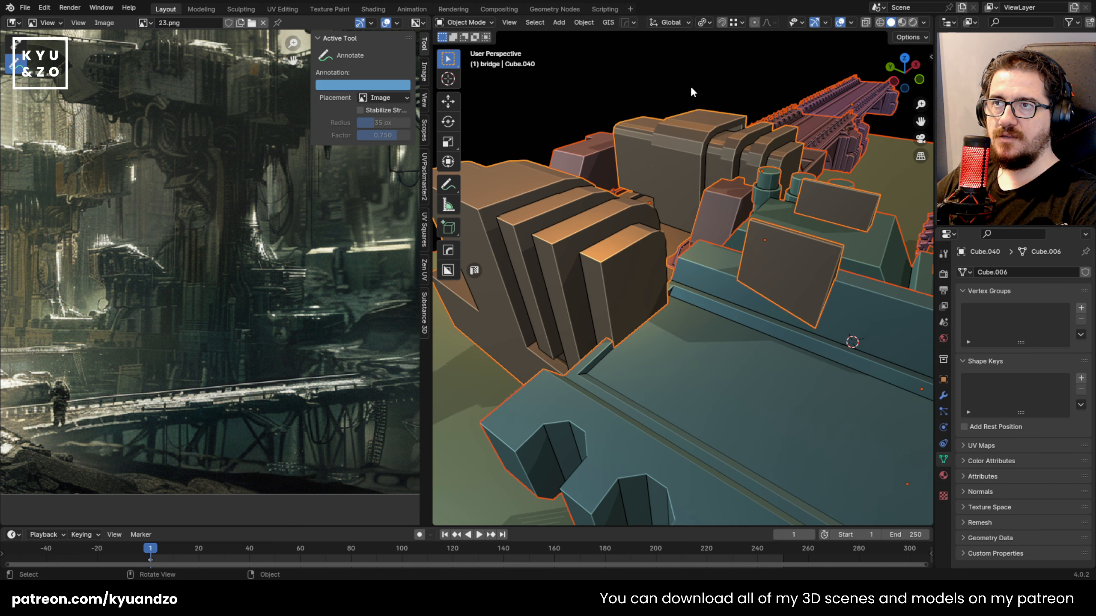
scroll(652, 160, down, 5)
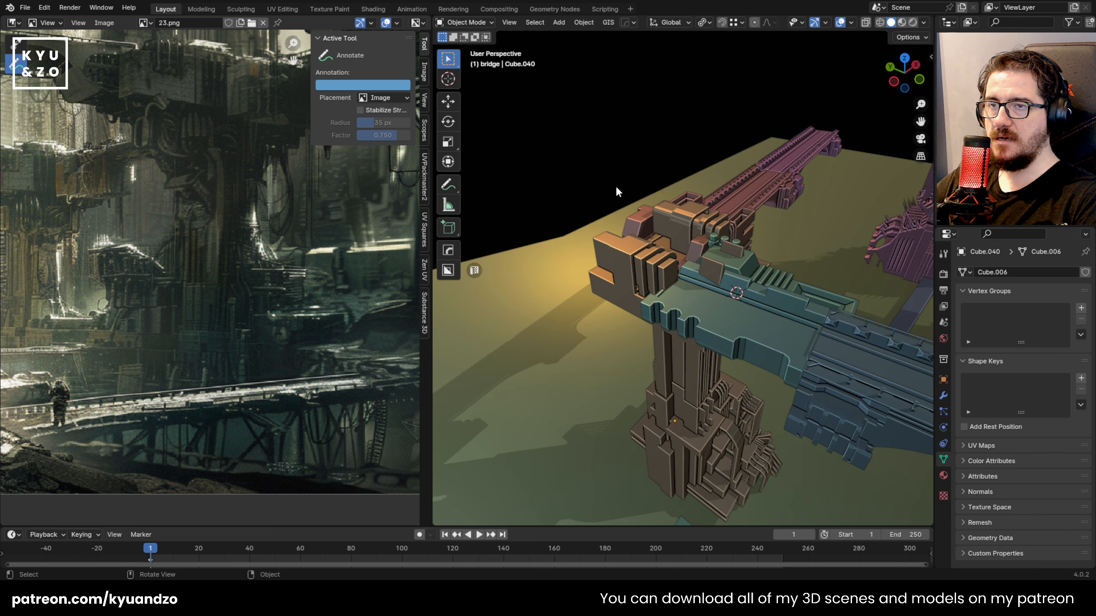
scroll(616, 187, down, 2)
scroll(672, 275, up, 4)
click(646, 272)
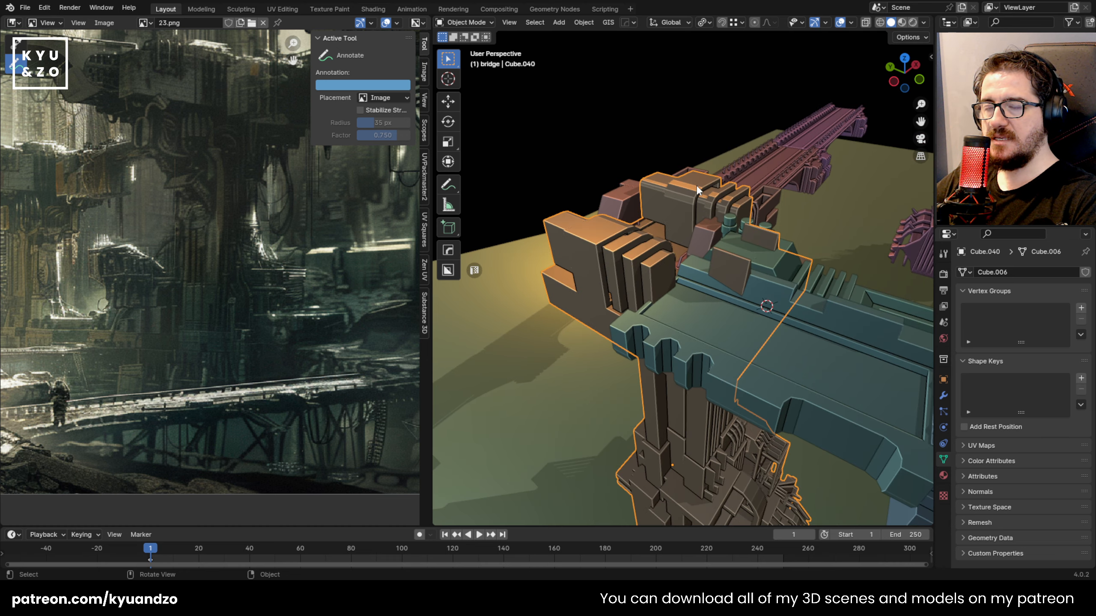
Isolate the tower by hiding every other object, and reveal the whole scene again
middle_drag(698, 190, 710, 159)
key(shift+h)
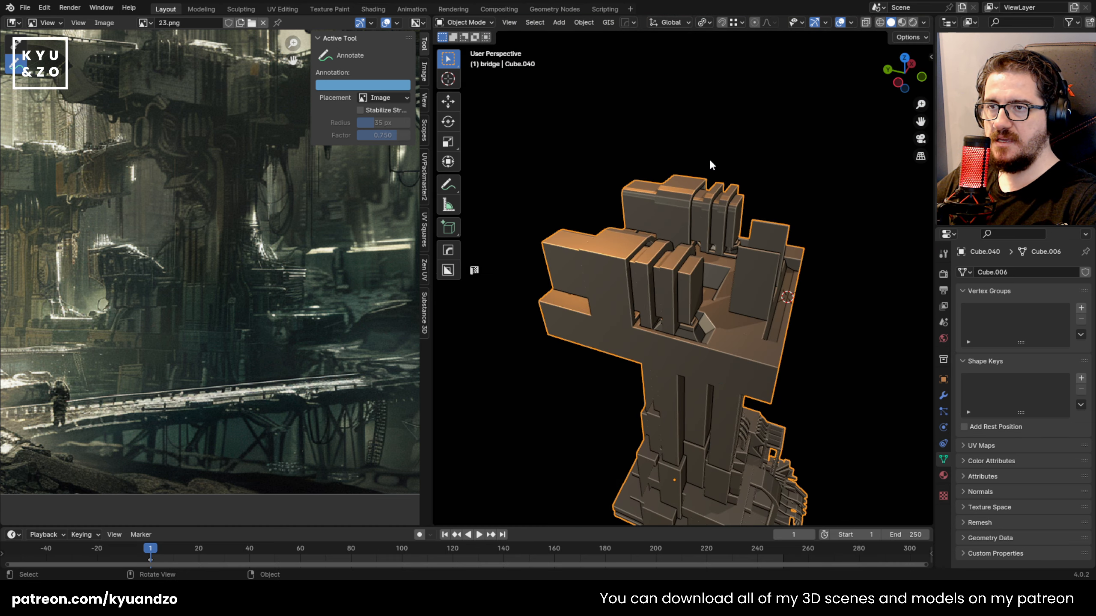
key(alt+h)
Hide three side faces of the tower's near ribbed block in mesh editing and return to object mode
click(698, 303)
key(Tab)
click(691, 285)
key(h)
click(674, 300)
key(h)
click(614, 263)
key(h)
key(Tab)
Examine the tower's ribbed blocks up close within the full scene, comparing their look in mesh editing and object mode
click(583, 184)
click(550, 155)
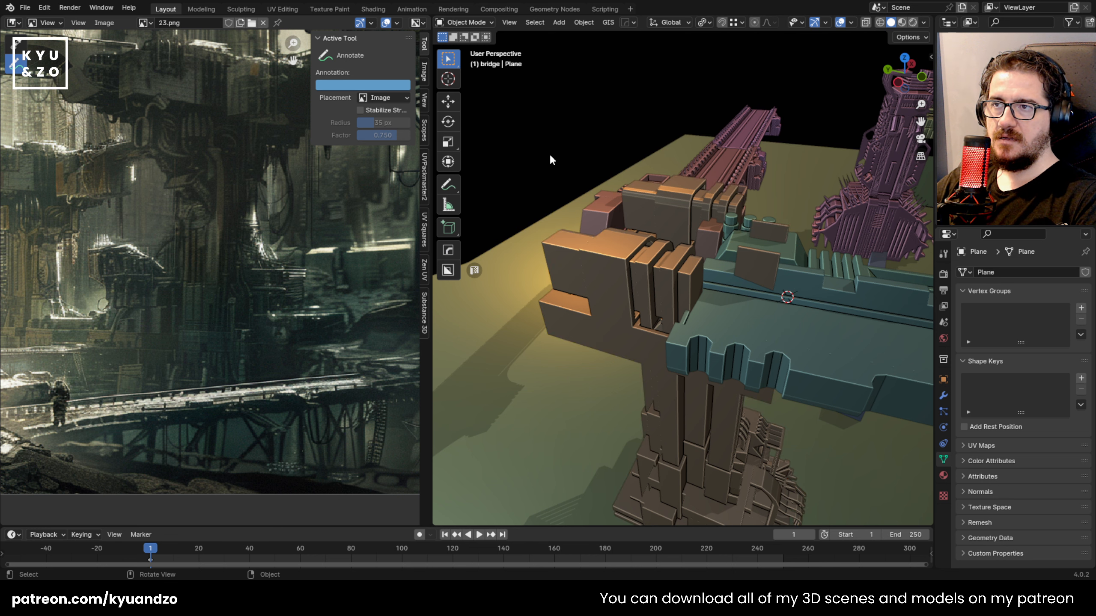
click(611, 317)
key(Tab)
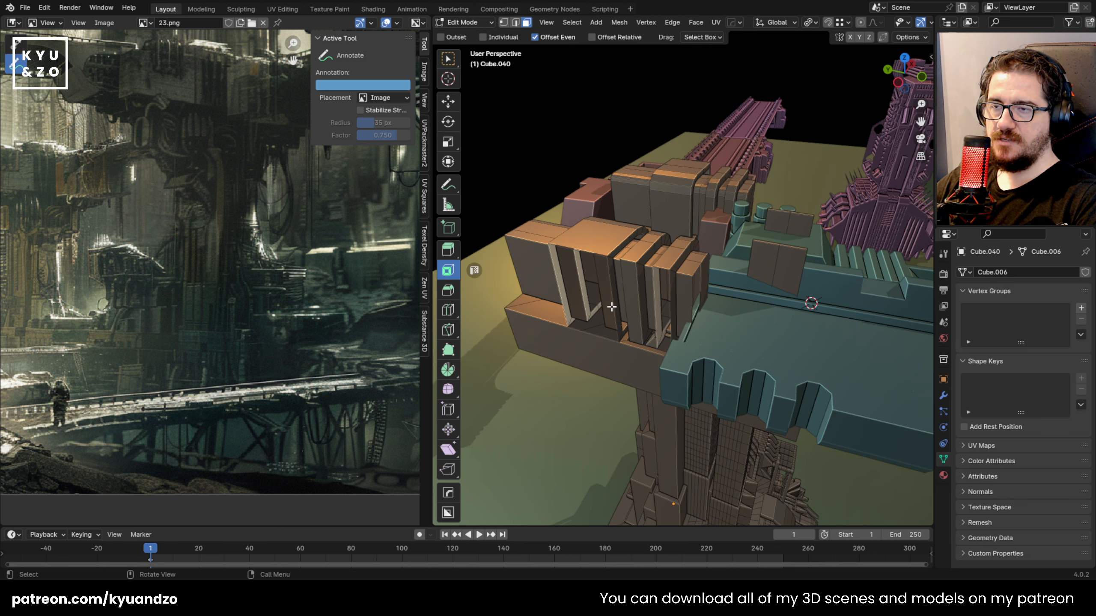
key(Tab)
click(585, 179)
middle_drag(688, 384, 666, 350)
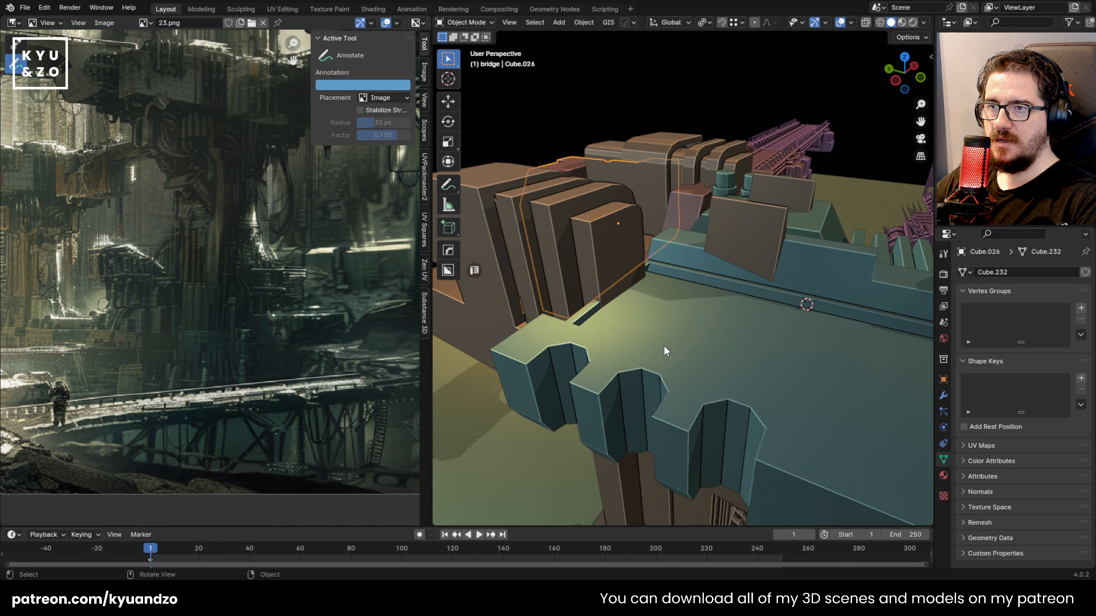
key(shift+grave)
key(w)
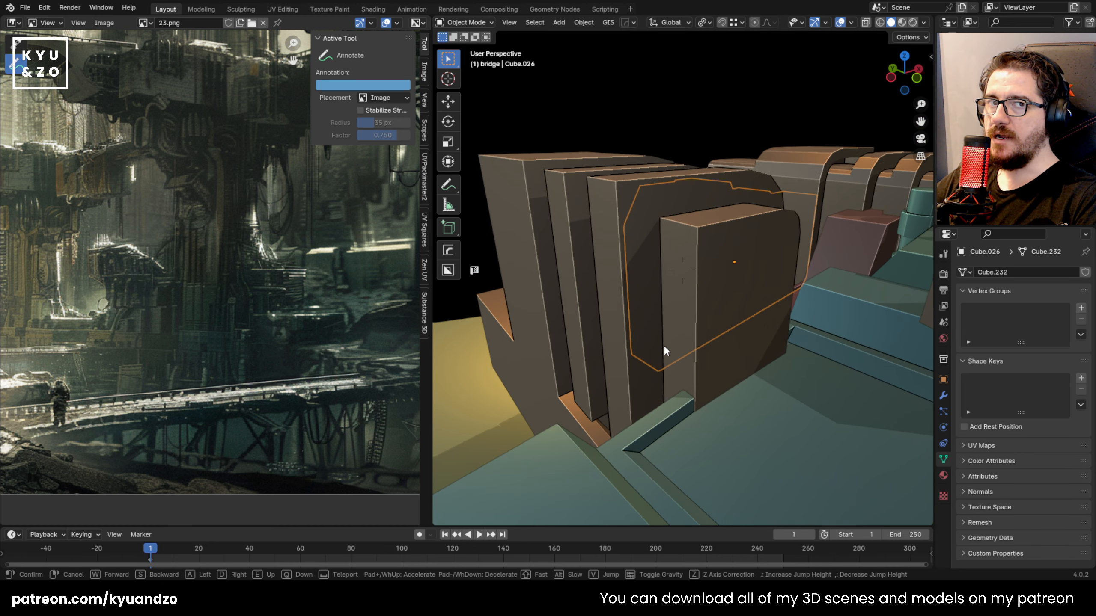
click(664, 351)
Select the brown tower, reveal the hidden faces of its mesh, and return to object mode
click(620, 262)
key(Tab)
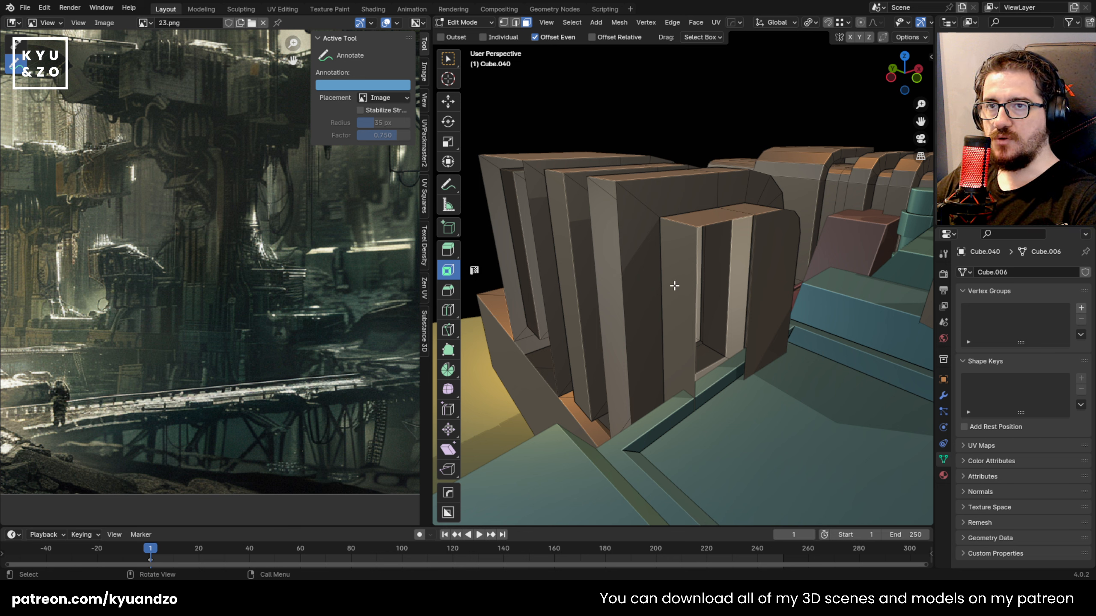
key(shift+grave)
key(e)
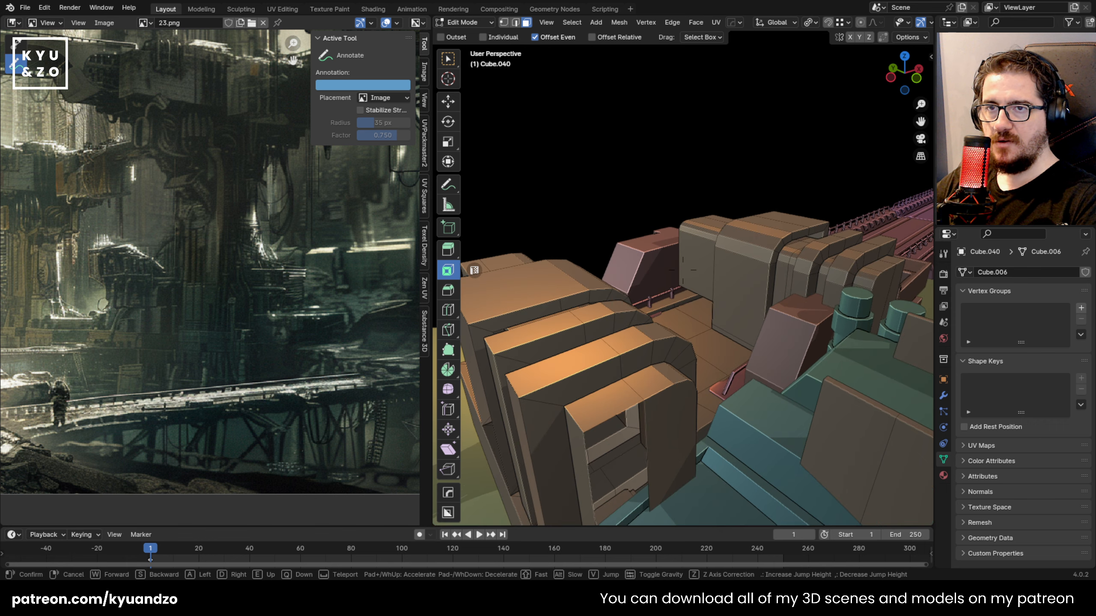
click(725, 304)
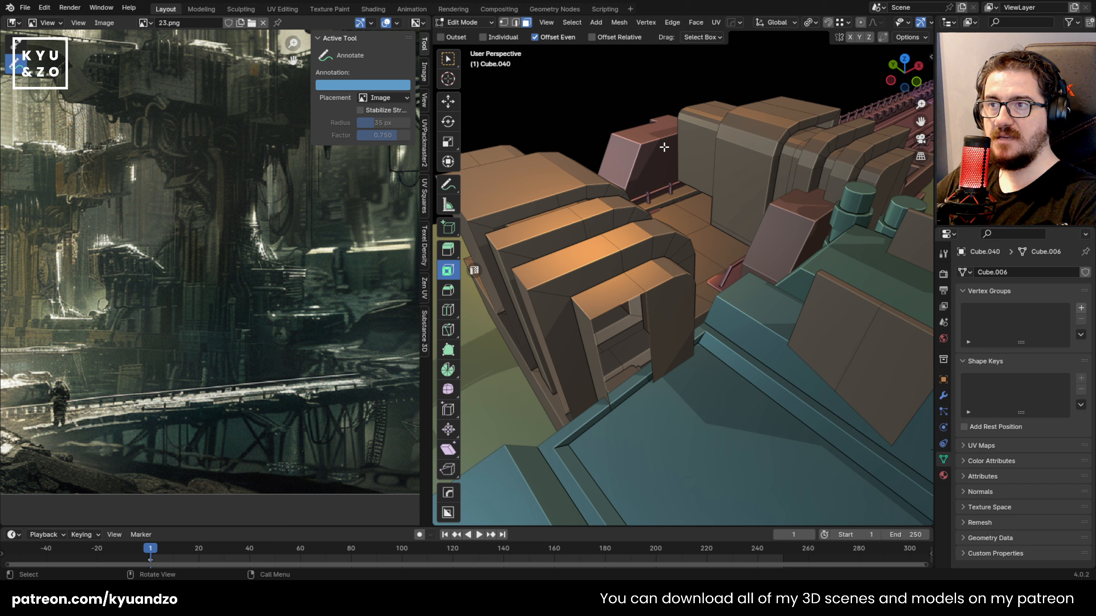
key(Tab)
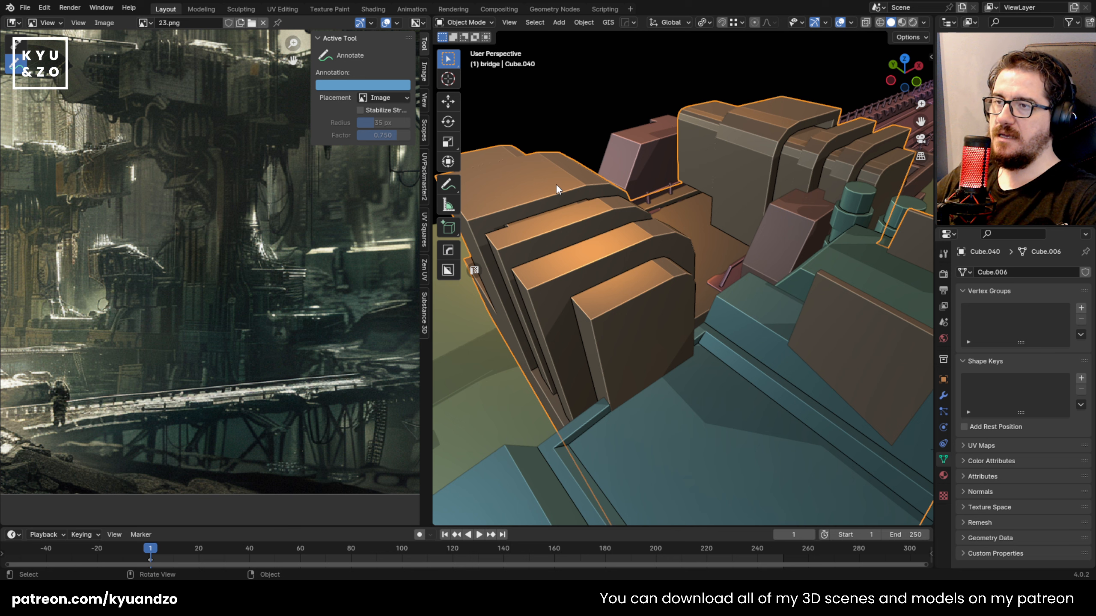
key(Tab)
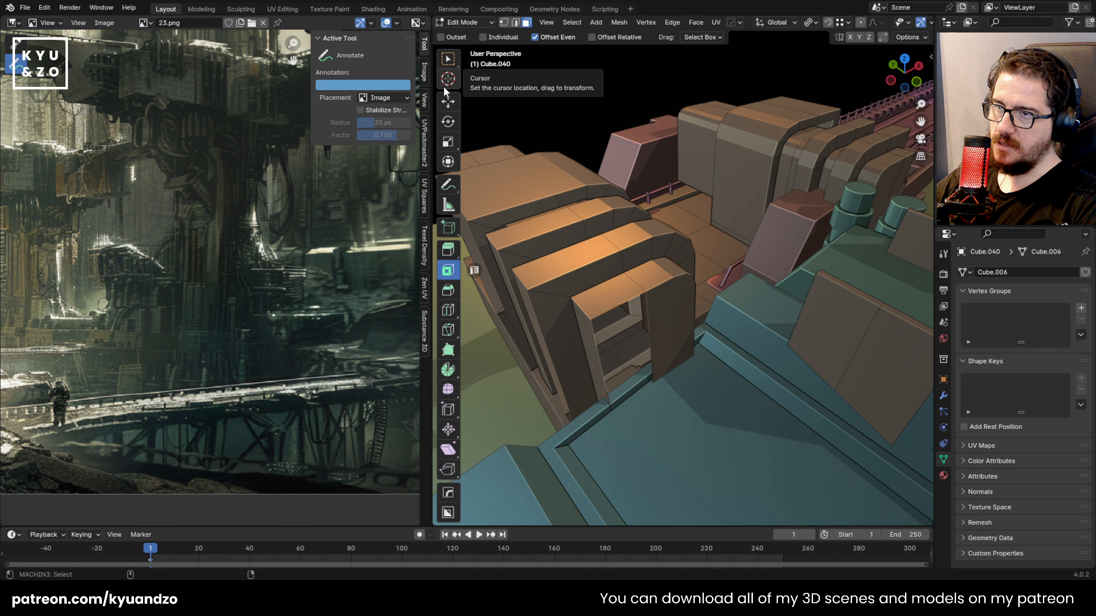
key(alt+h)
key(Tab)
Review the tower beside the teal bridge and save the scene file
key(shift+grave)
key(a)
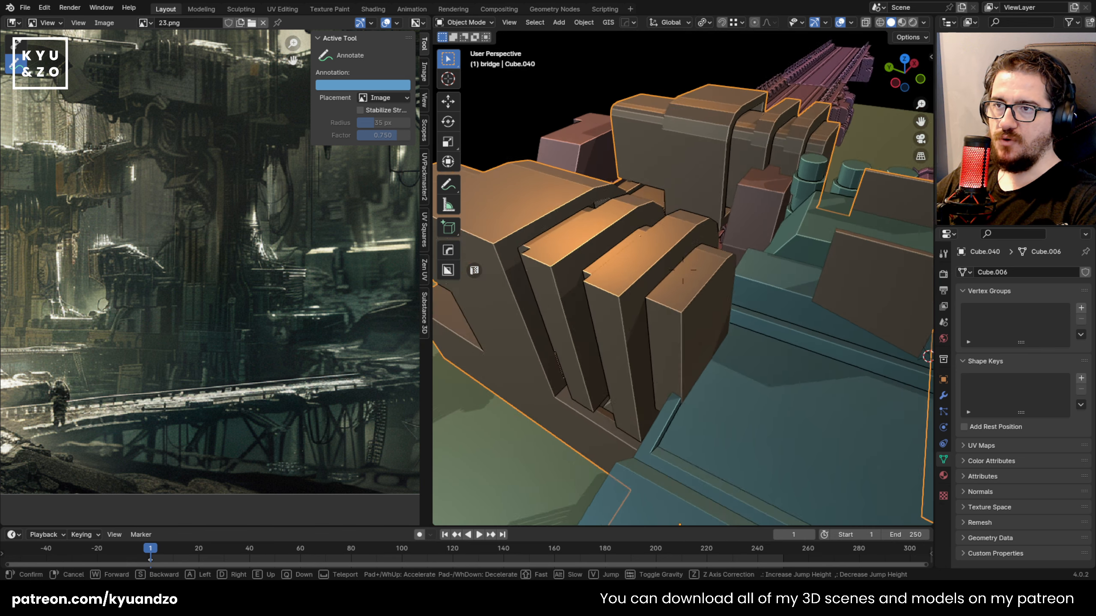
key(s)
key(w)
click(741, 291)
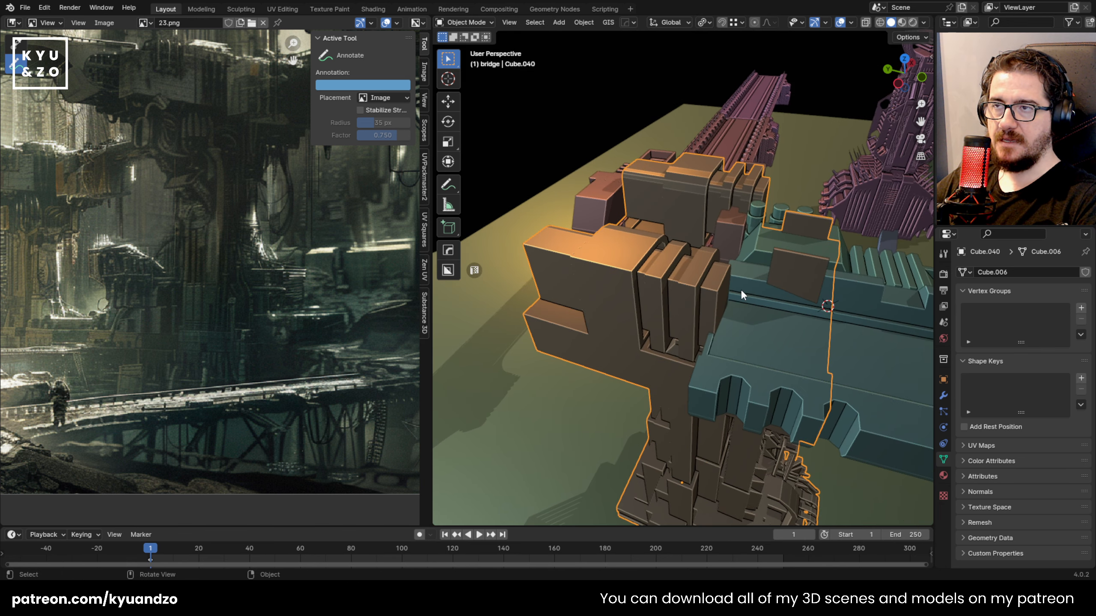
scroll(623, 212, down, 4)
key(ctrl+s)
key(shift+grave)
key(w)
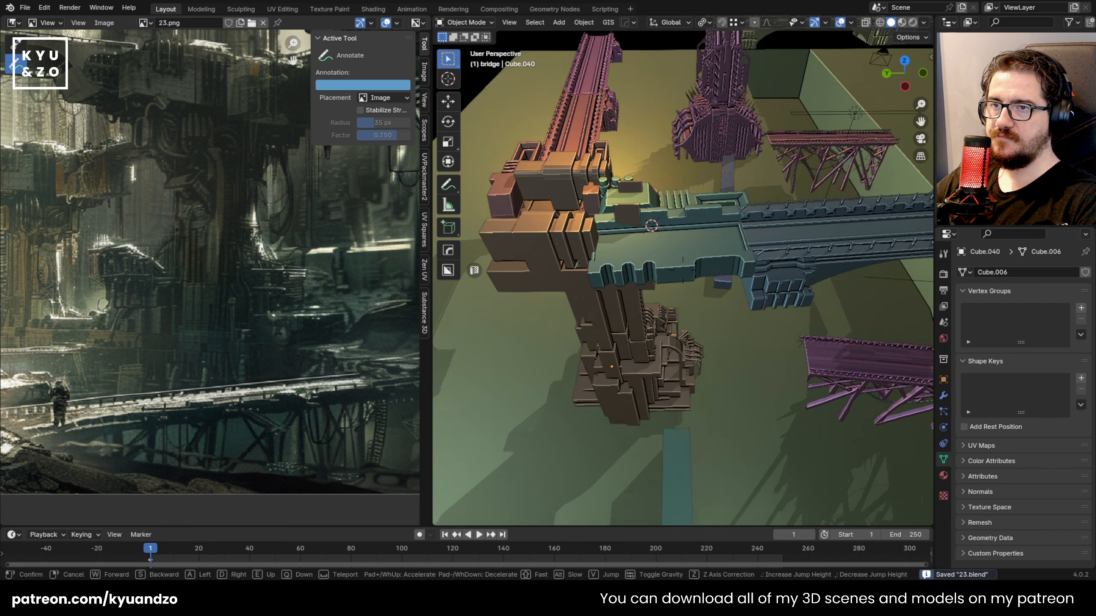
click(681, 308)
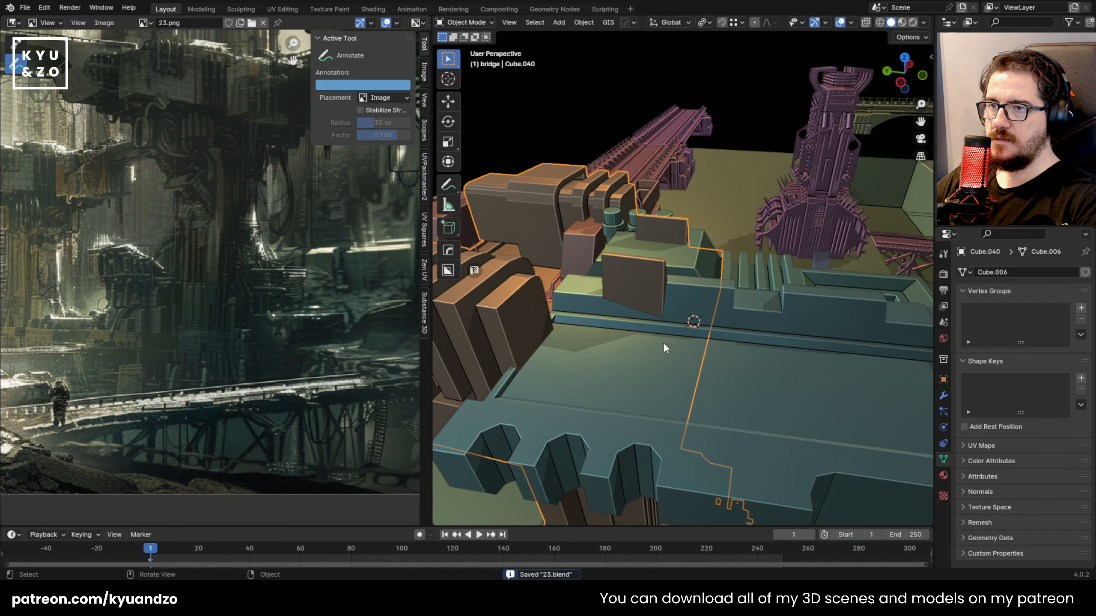
Isolate the tower in local view and start editing its mesh
middle_drag(544, 311, 640, 319)
key(shift+grave)
key(Escape)
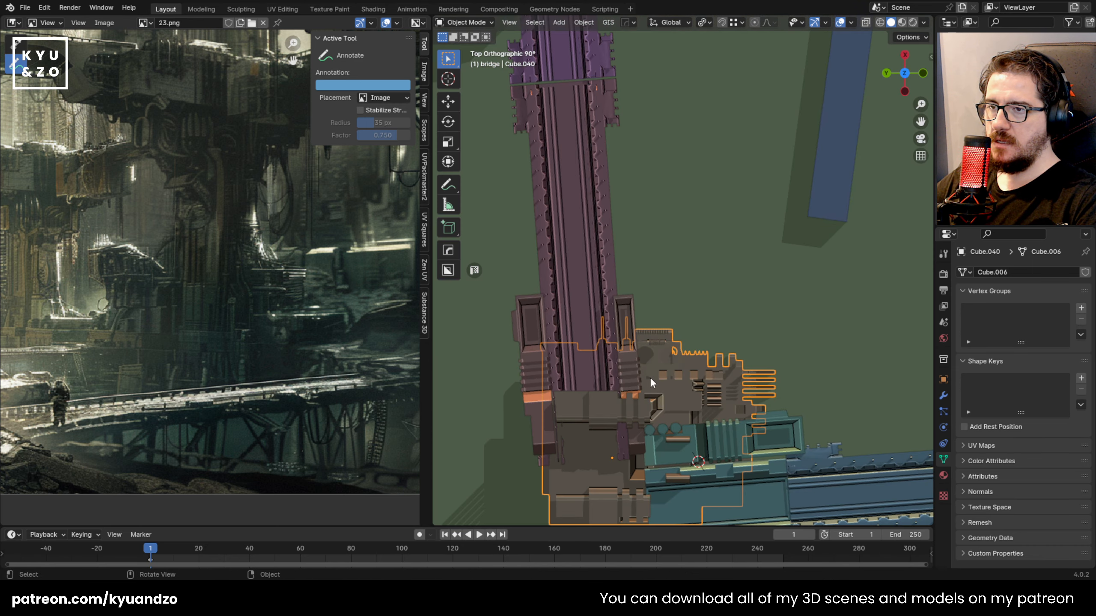
scroll(648, 375, down, 5)
scroll(650, 372, up, 4)
middle_drag(666, 350, 658, 280)
key(KP_Divide)
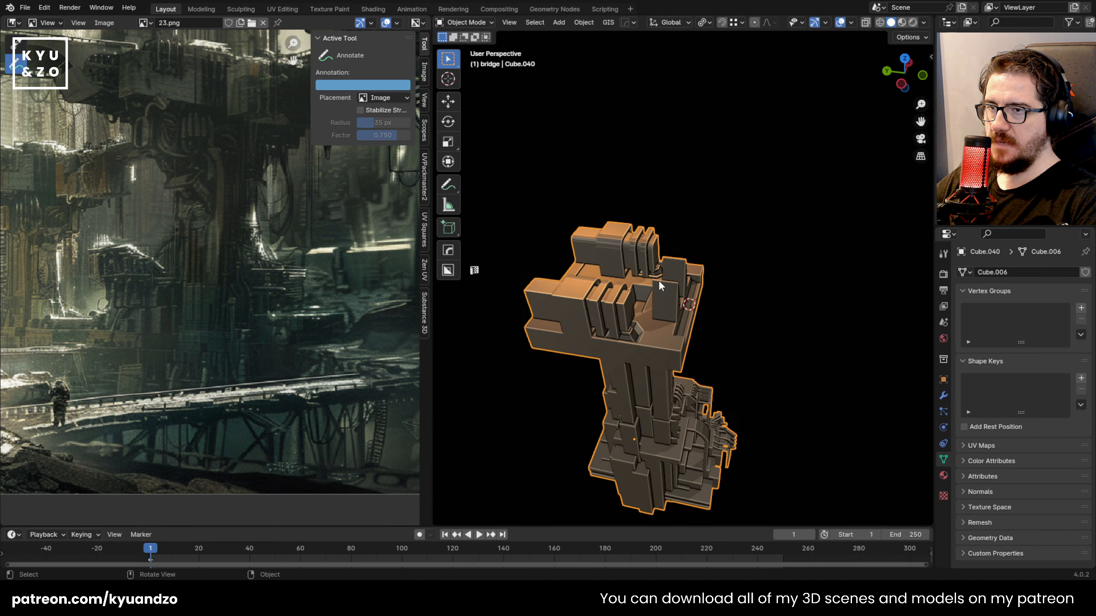
key(Tab)
Try to extrude the outer side faces of the tower's top platform
key(shift+grave)
key(w)
key(d)
key(q)
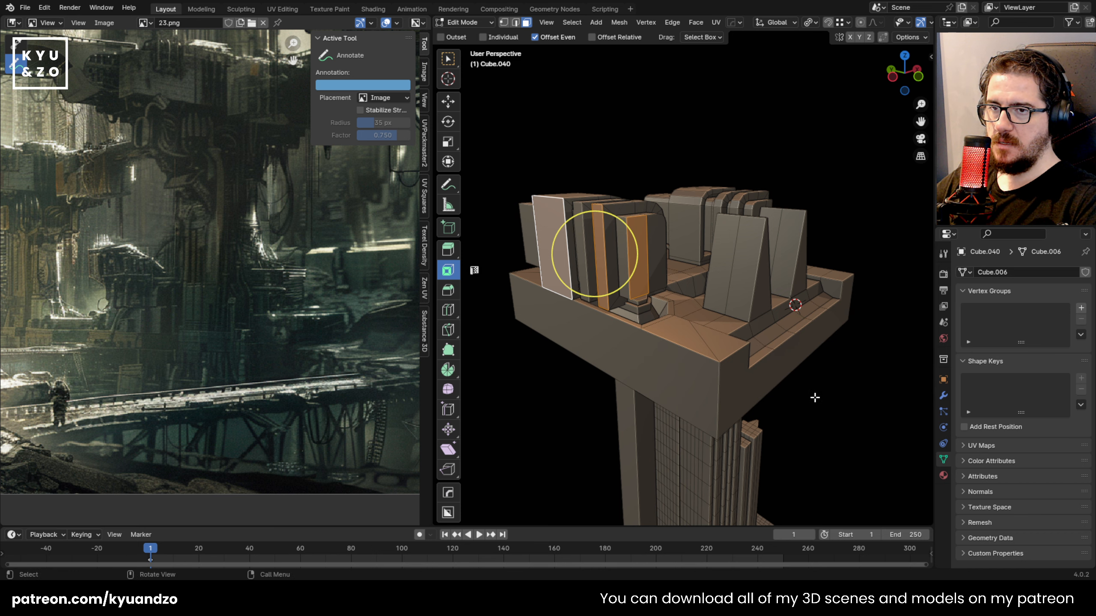
key(shift+grave)
click(684, 282)
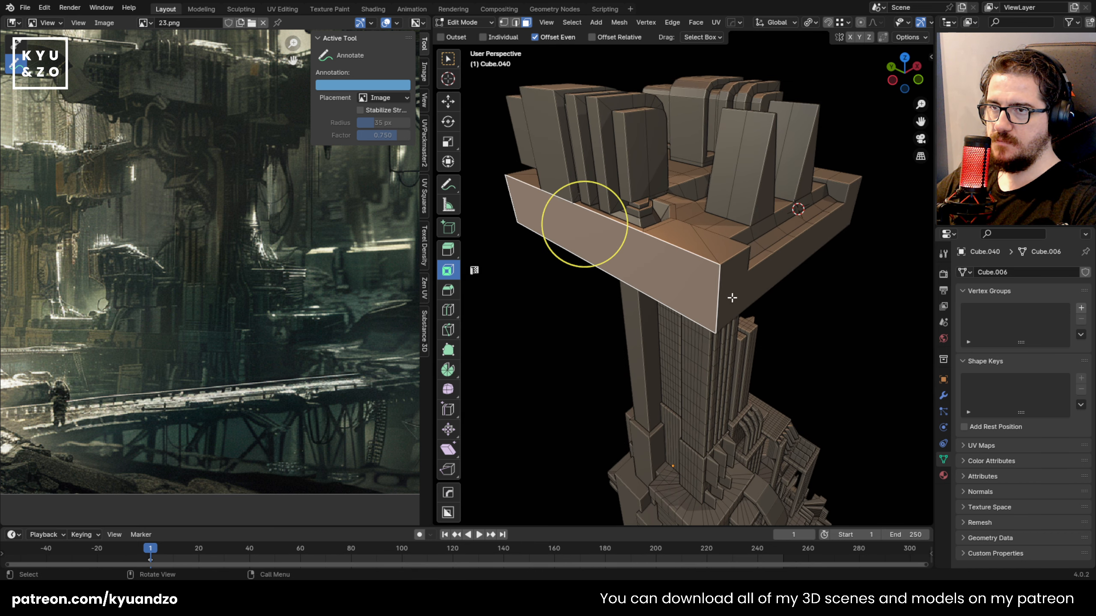
click(732, 299)
shift+click(700, 294)
key(shift+grave)
key(d)
right_click(683, 270)
shift+click(734, 292)
key(shift+grave)
key(d)
key(w)
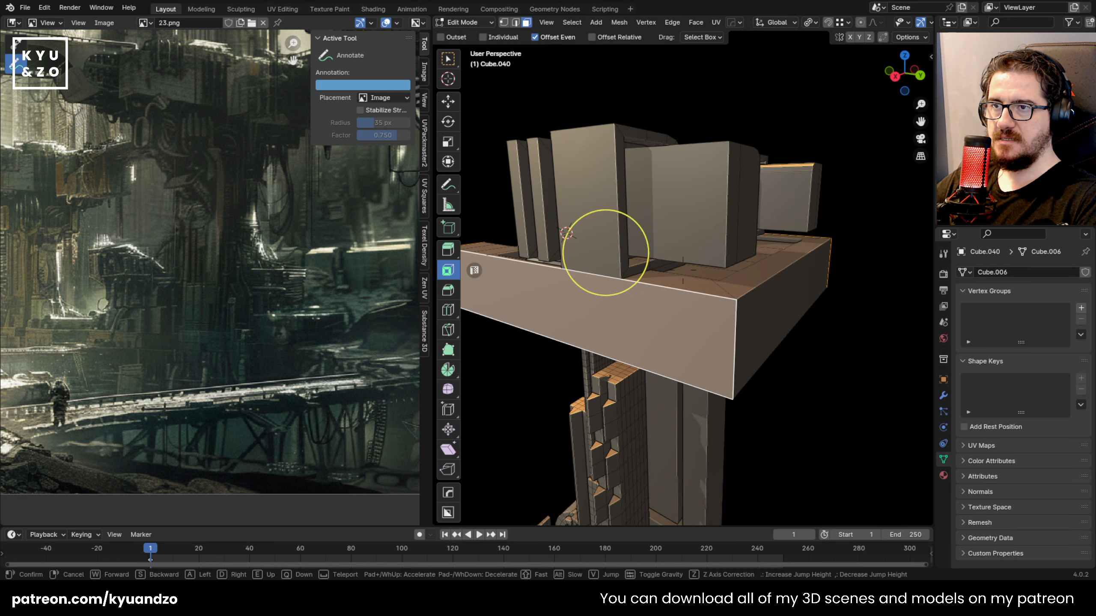
click(683, 270)
shift+click(730, 311)
key(g)
key(d)
right_click(809, 294)
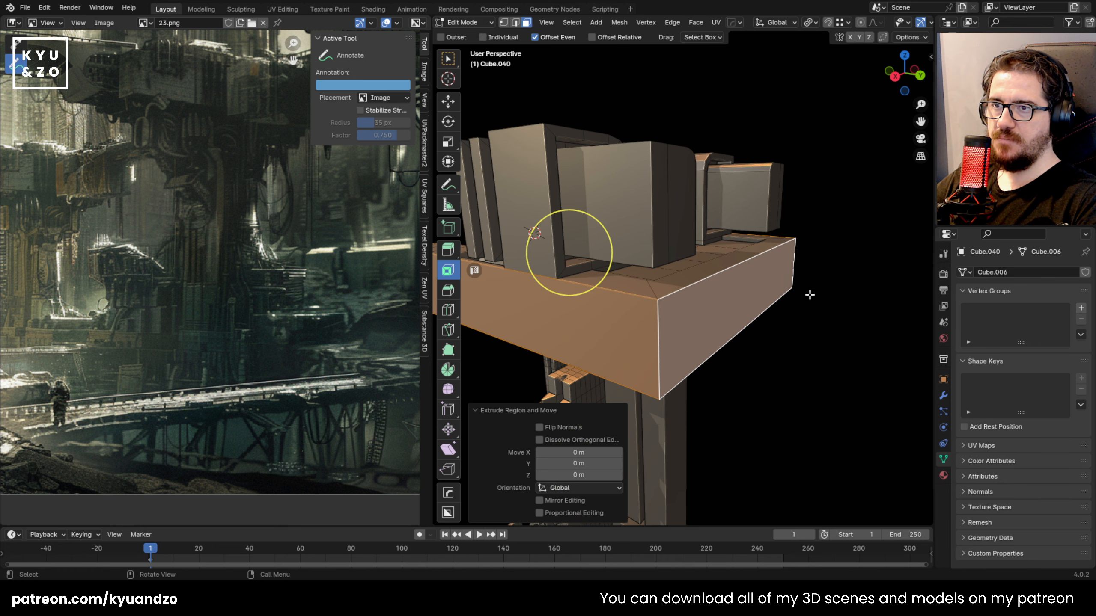
Inset the outer end faces of both ribbed blocks on the platform by about 0.043 m
key(shift+grave)
key(e)
key(d)
click(787, 316)
click(678, 280)
shift+click(643, 245)
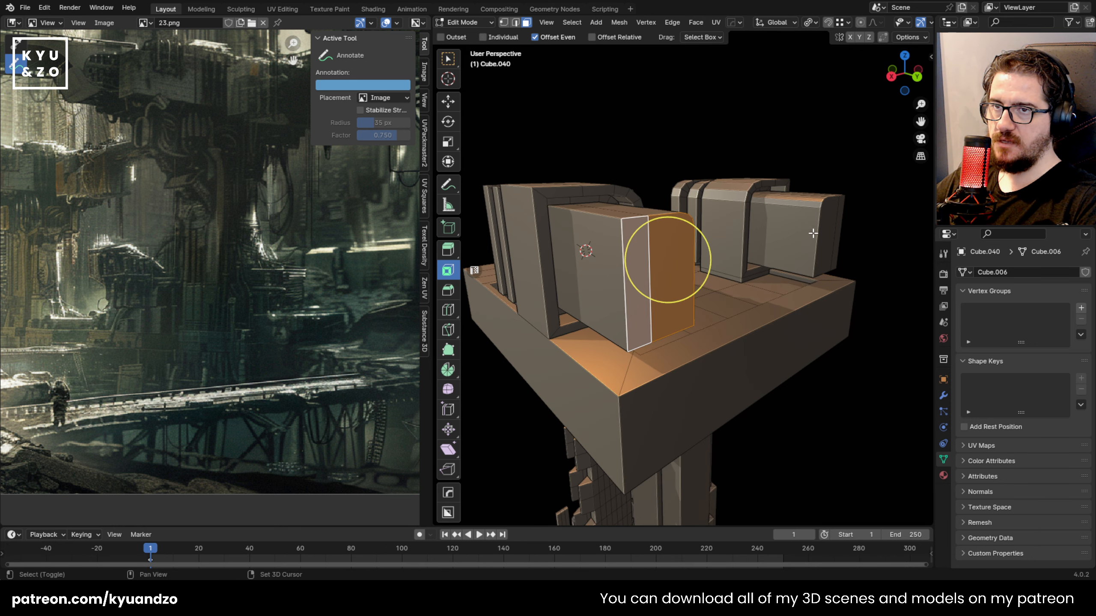
shift+click(828, 221)
key(shift+grave)
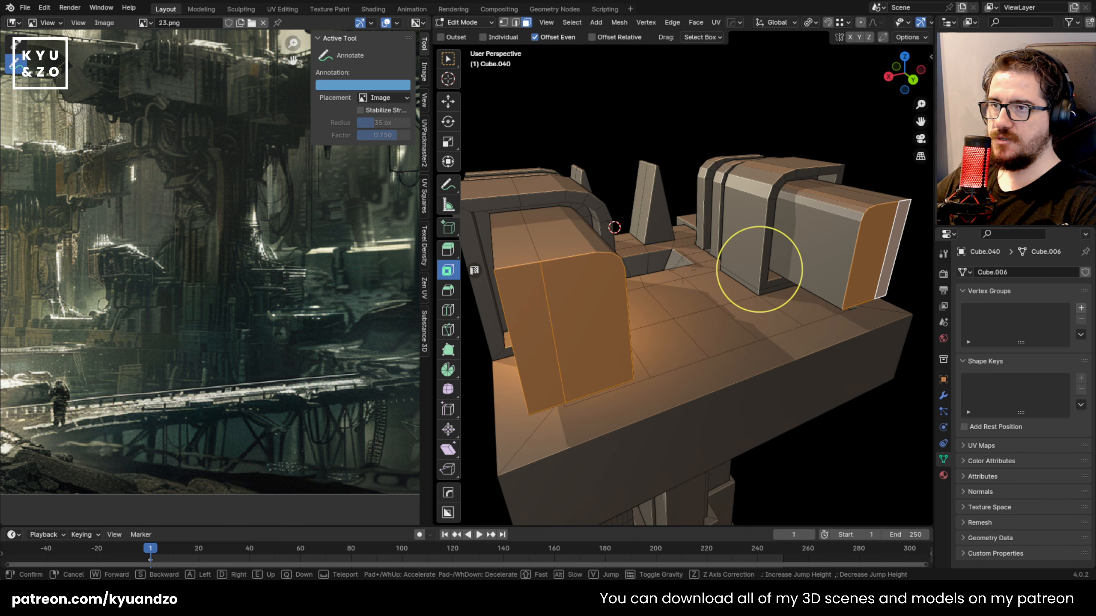
drag(751, 229, 754, 242)
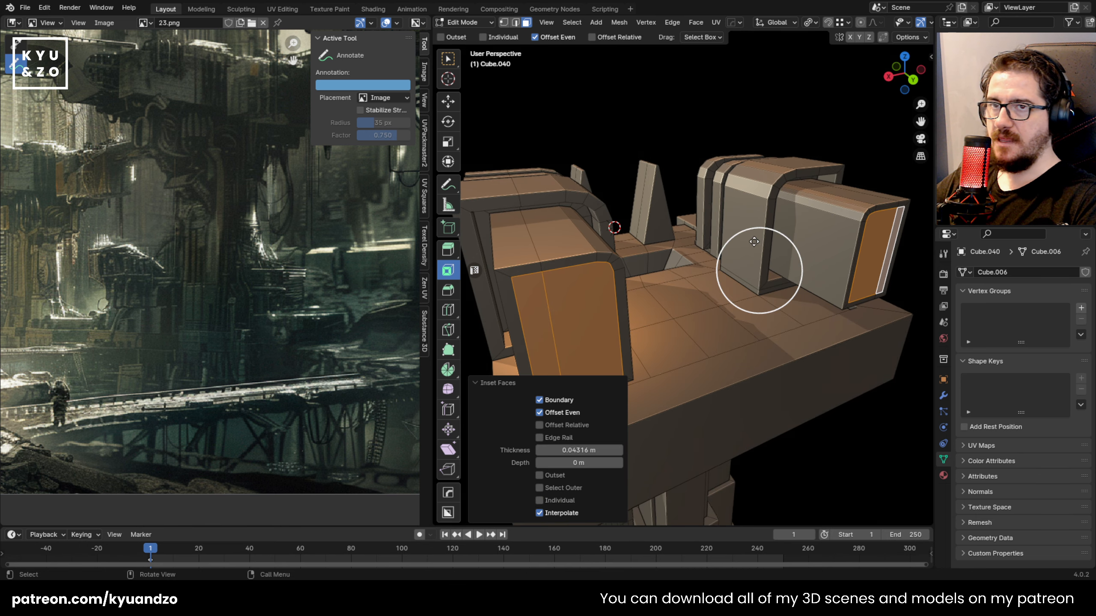
Extrude the inset end faces inward to hollow both blocks, and check the shape in object mode
key(e)
click(763, 344)
key(Tab)
key(Tab)
Add three centred loop cuts across the far block's end section and four across the near block's
scroll(825, 197, up, 1)
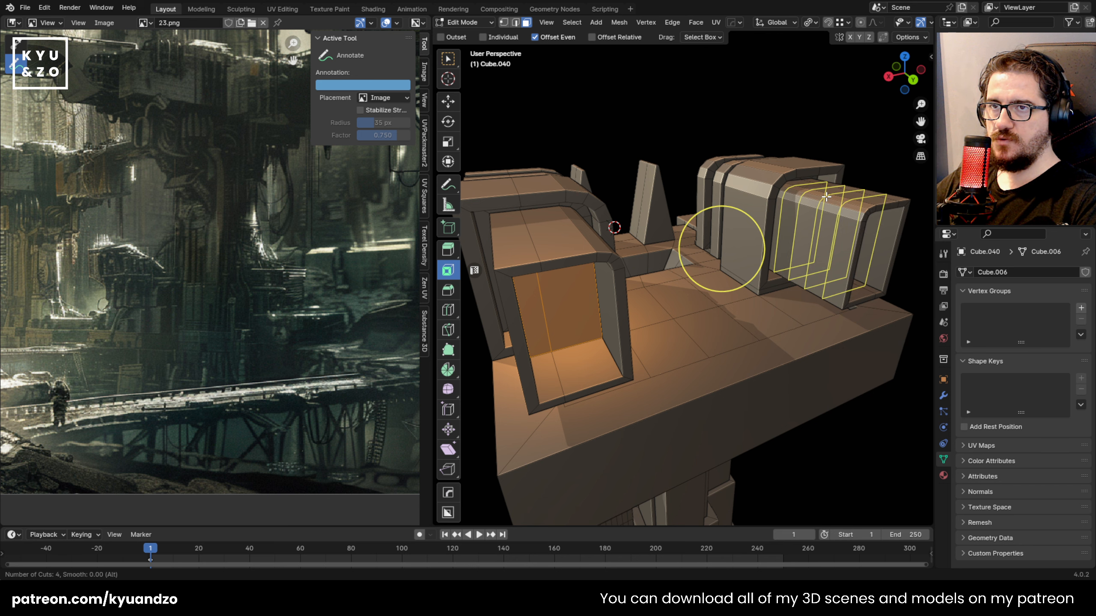
click(825, 196)
right_click(825, 197)
scroll(531, 229, up, 1)
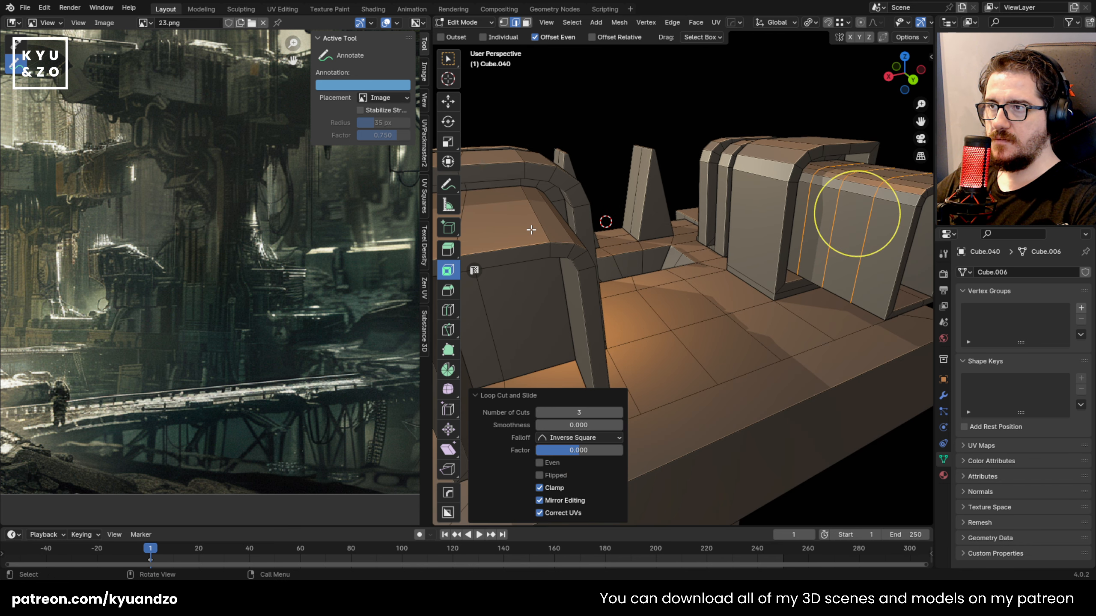
key(ctrl+r)
scroll(538, 214, up, 3)
click(538, 215)
right_click(538, 214)
key(shift+grave)
click(682, 271)
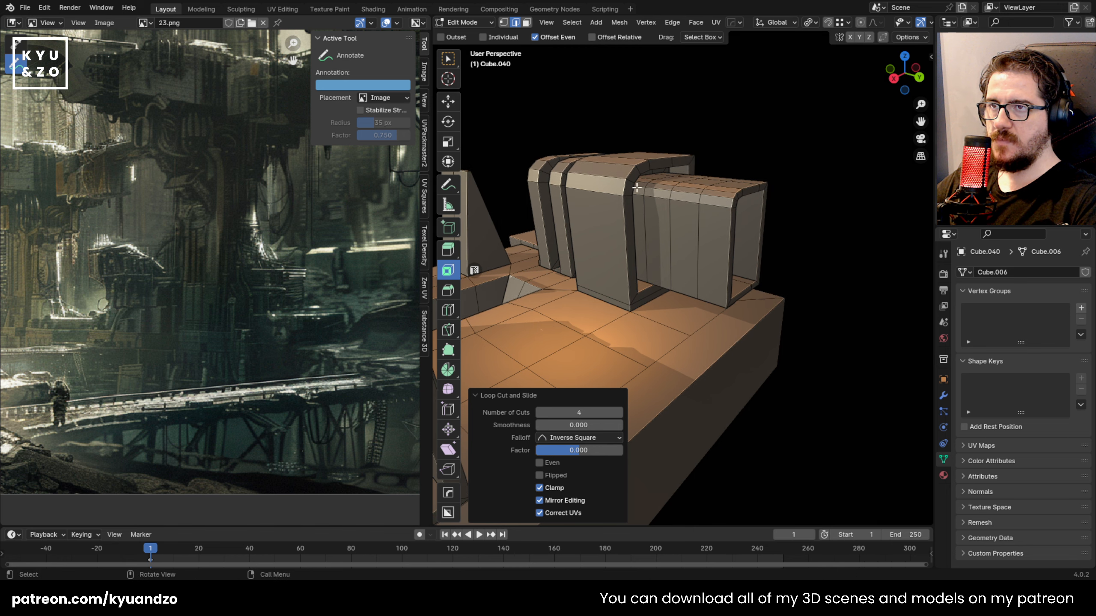
Extrude one face band around each block's end section along its normals by about 0.173 m with Offset Even enabled
key(3)
click(685, 199)
alt+click(687, 201)
key(shift+grave)
key(s)
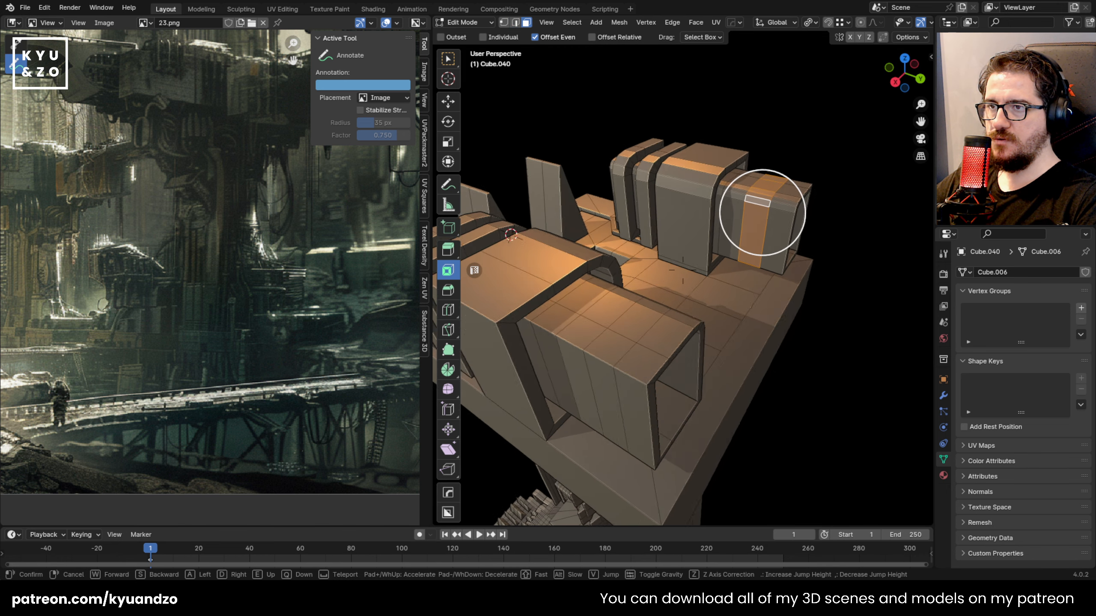
click(680, 321)
alt+shift+click(675, 339)
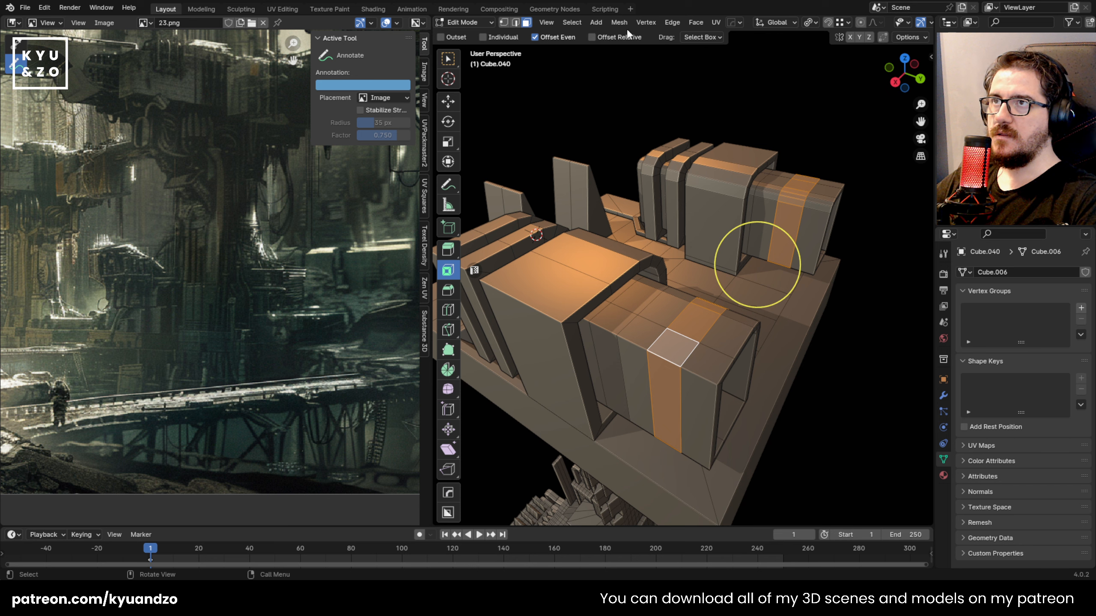
click(695, 22)
click(702, 49)
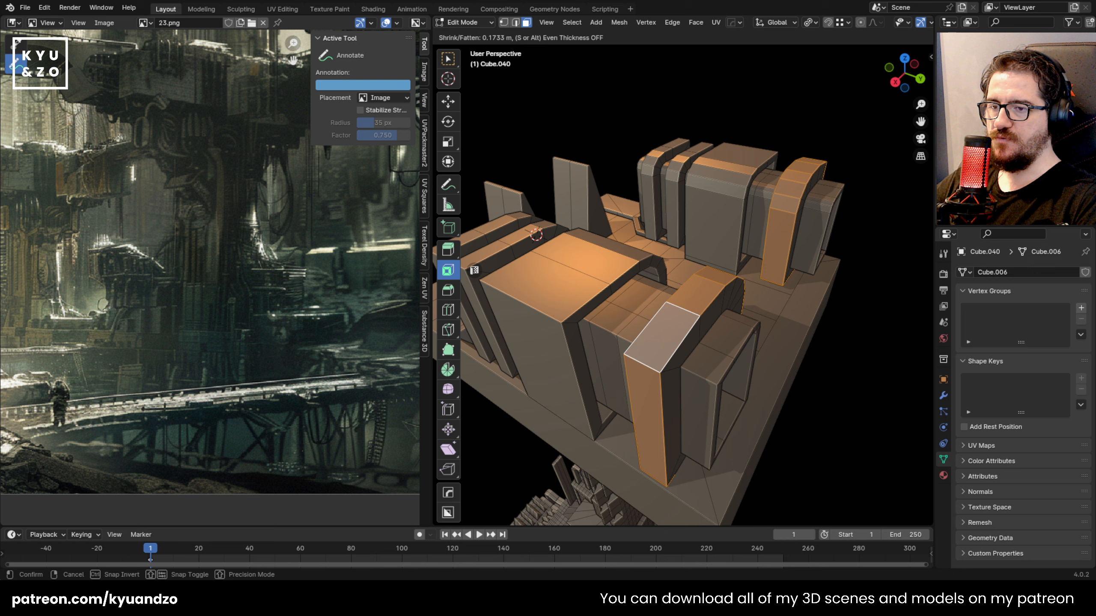
click(758, 260)
click(569, 486)
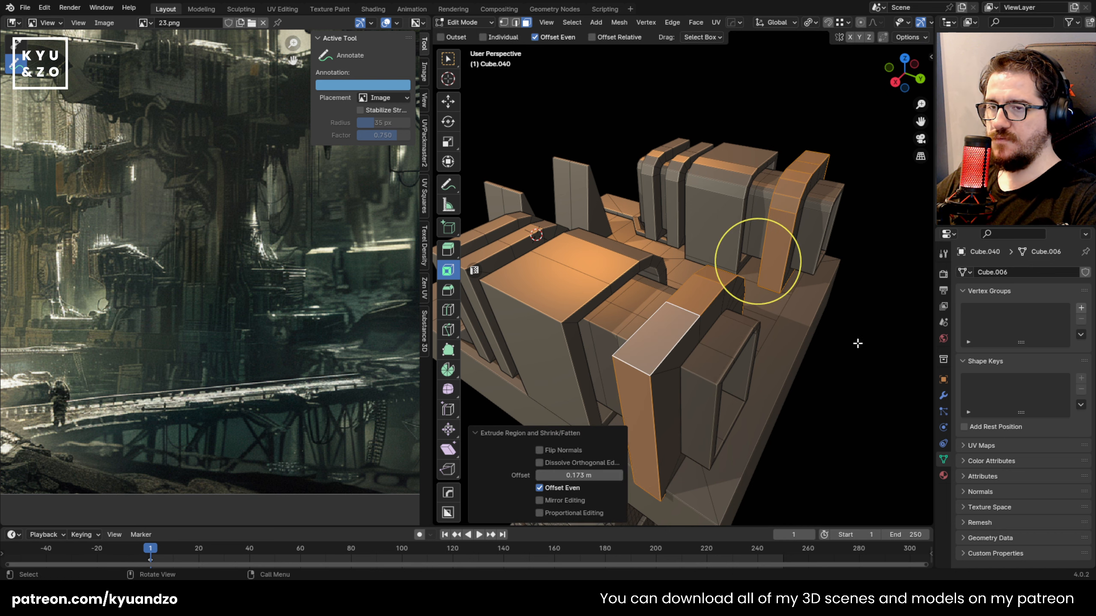
Examine the new raised bands and hollow block ends from around the tower in object mode and mesh editing
middle_drag(856, 343, 849, 341)
key(Tab)
key(shift+grave)
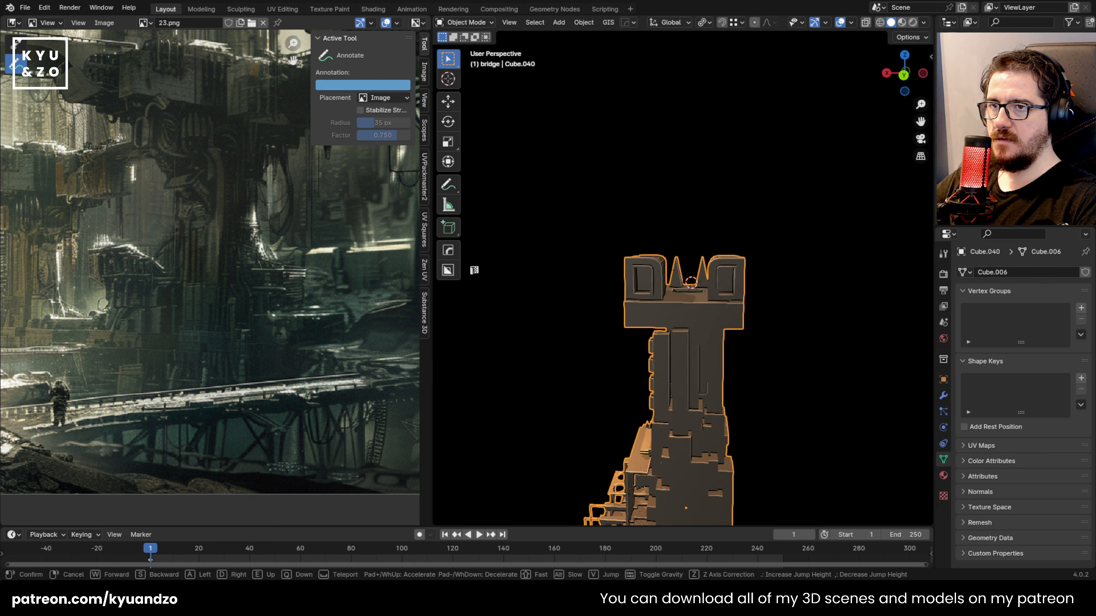
key(w)
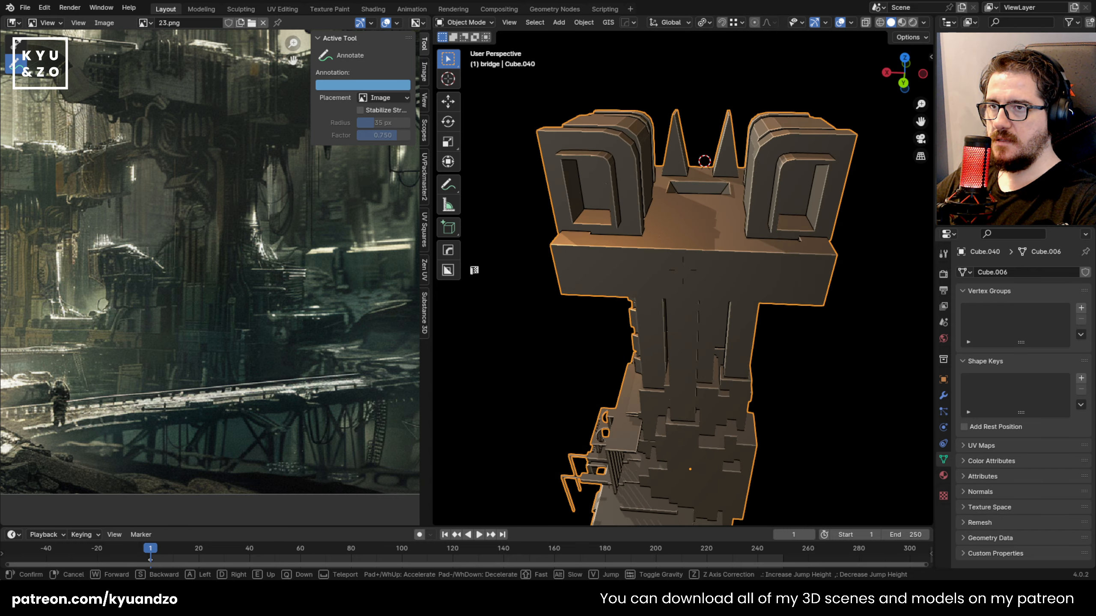
key(a)
key(w)
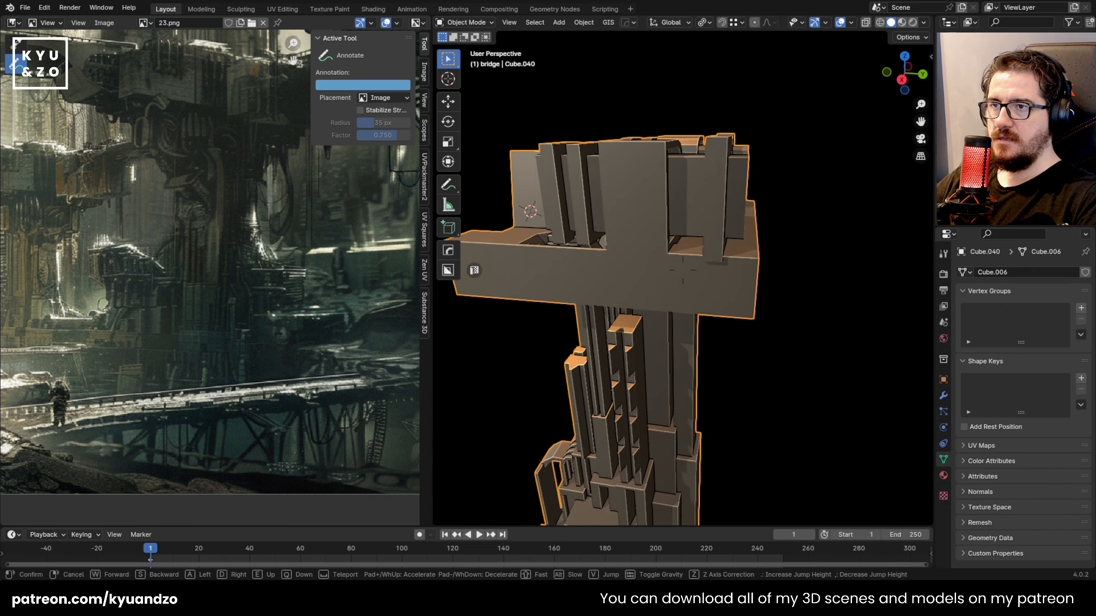
click(774, 309)
key(Tab)
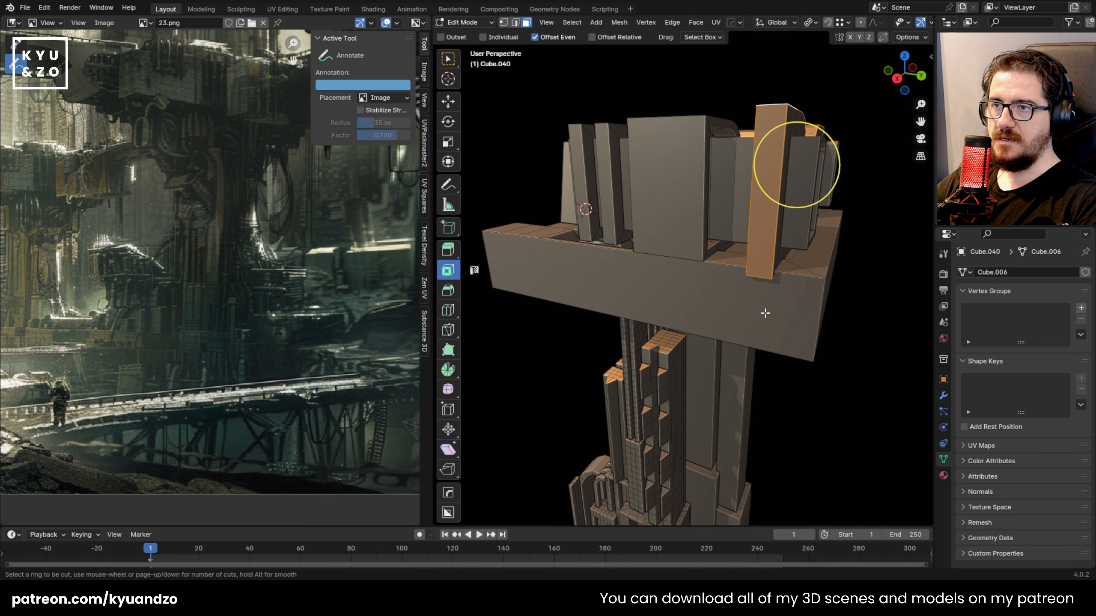
key(Tab)
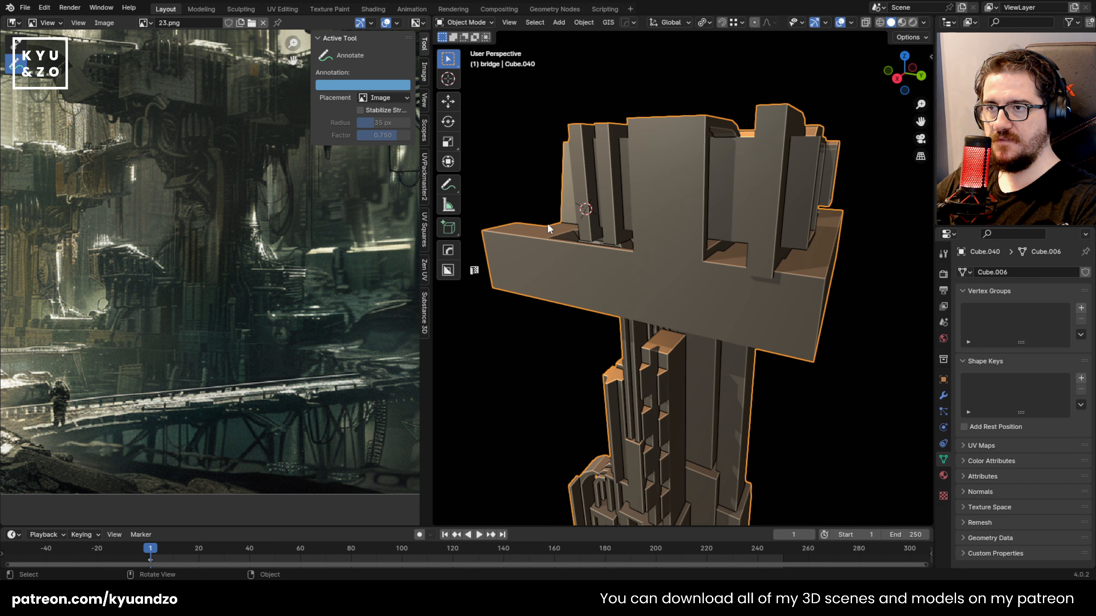
key(shift+grave)
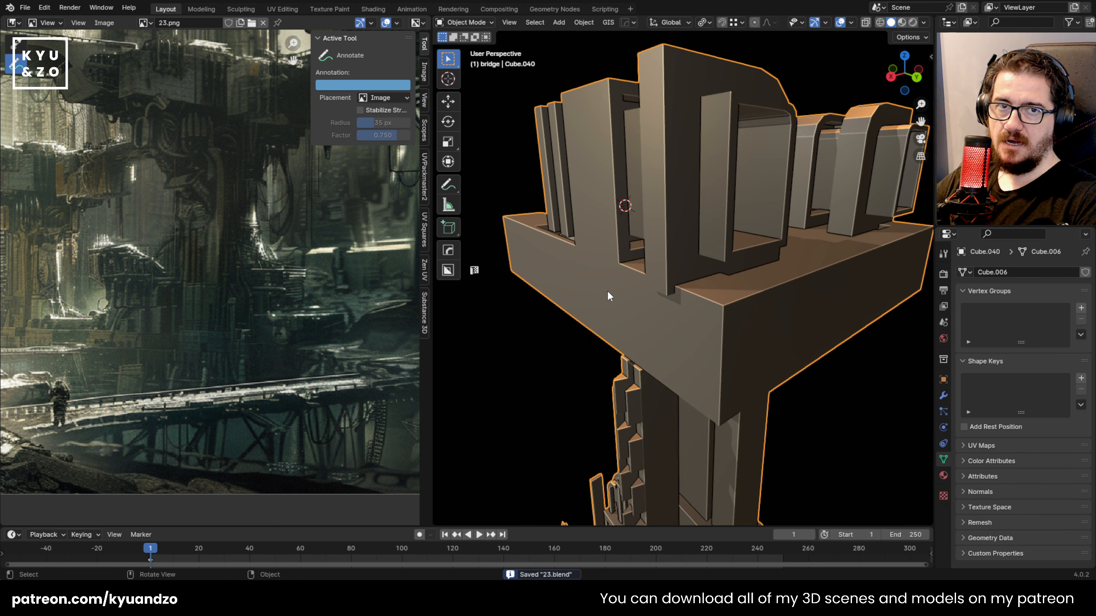
Try a bar from a new cube scaled to 0.1, stretched about 8.7 times along Y and moved against the platform's side
key(shift+a)
mouse_move(622, 308)
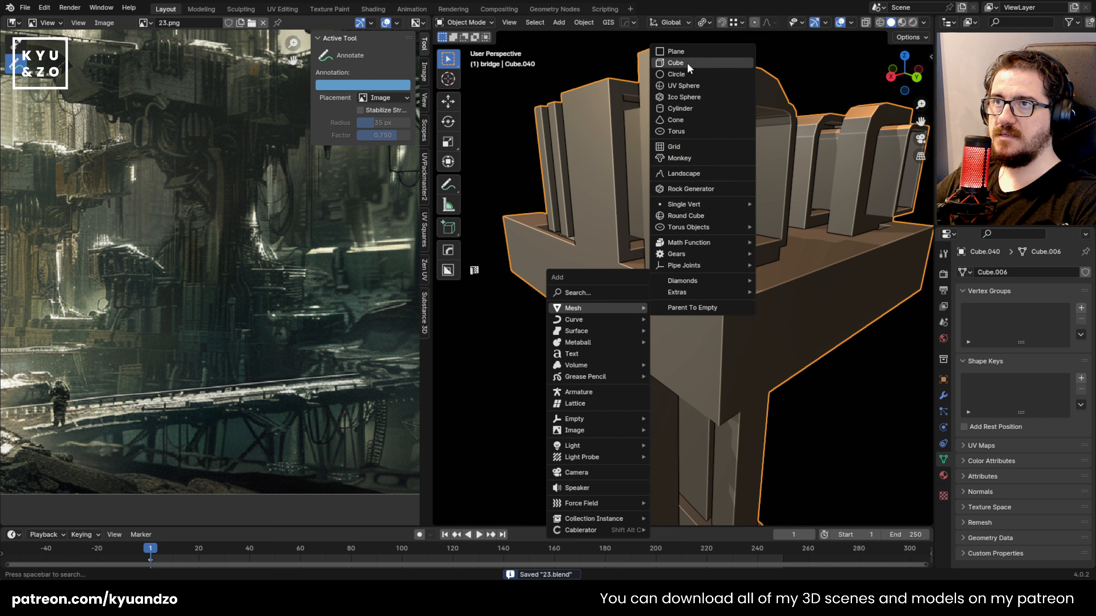
click(675, 62)
text(s.1)
key(Return)
key(s)
key(x)
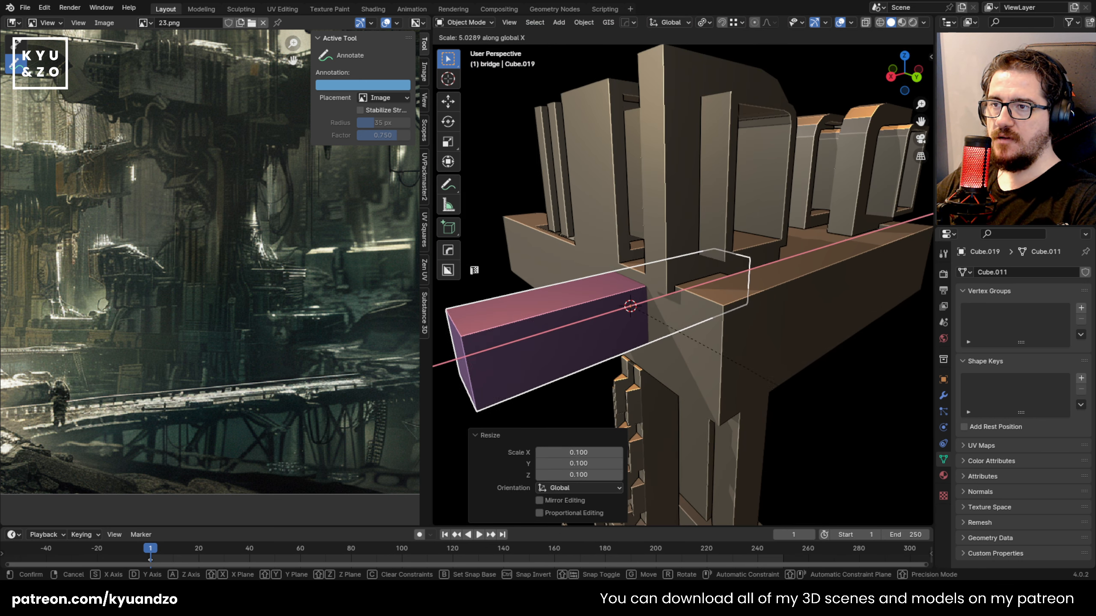
key(y)
click(847, 376)
key(g)
key(y)
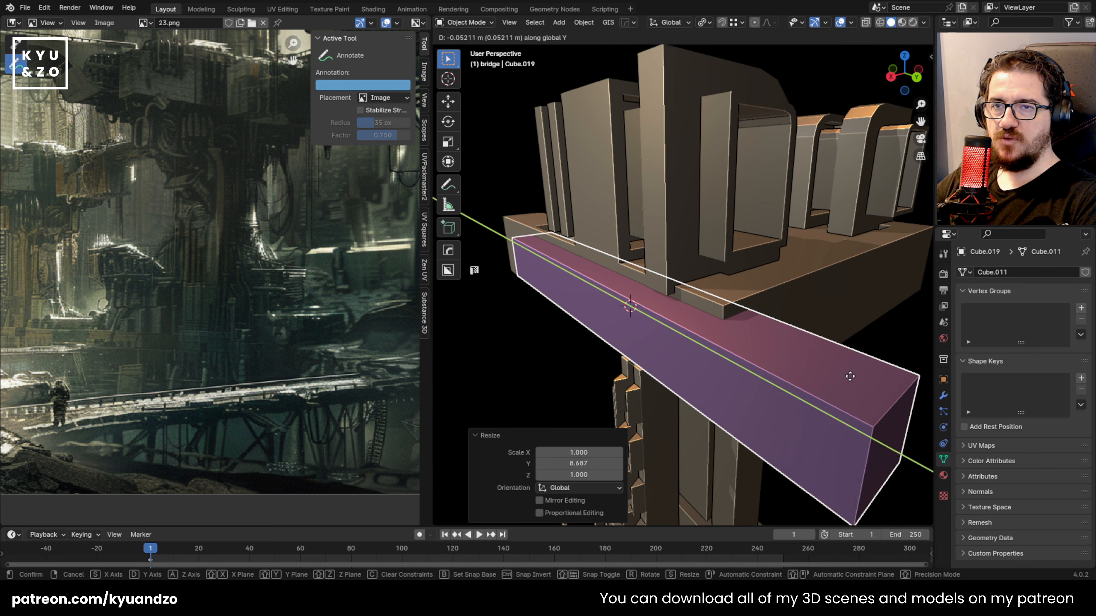
click(805, 338)
Try to thin the bar and set it against the upper part of the platform's side
key(s)
key(z)
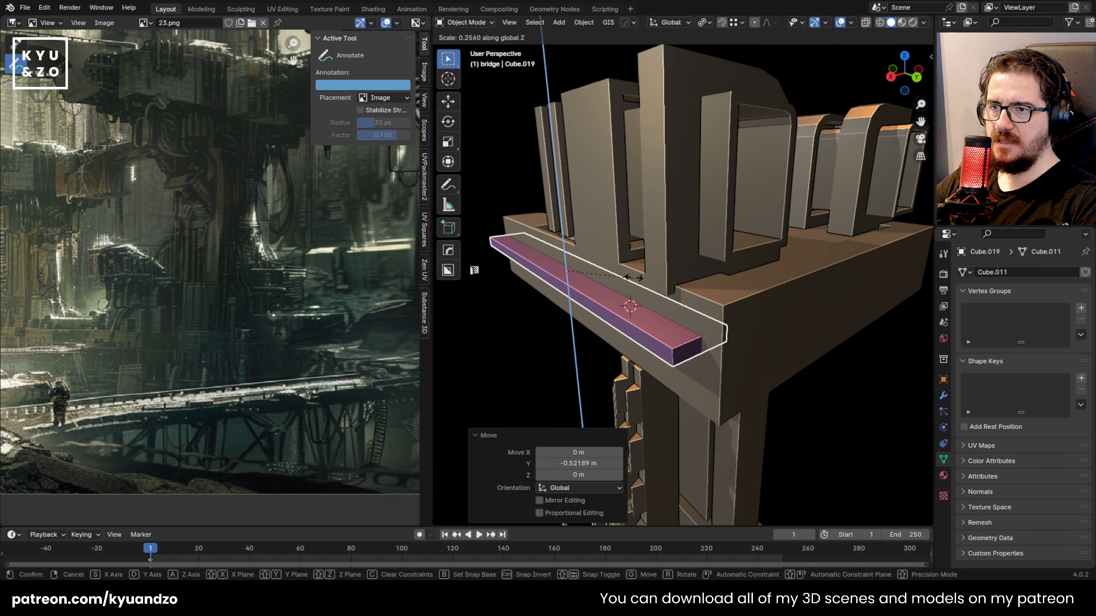
key(x)
click(623, 307)
key(g)
key(y)
key(x)
key(z)
click(629, 298)
Try duplicating the bar downward at about 0.099 m spacing to make four strips, and join them to the tower
key(shift+d)
key(z)
click(629, 314)
key(shift+r)
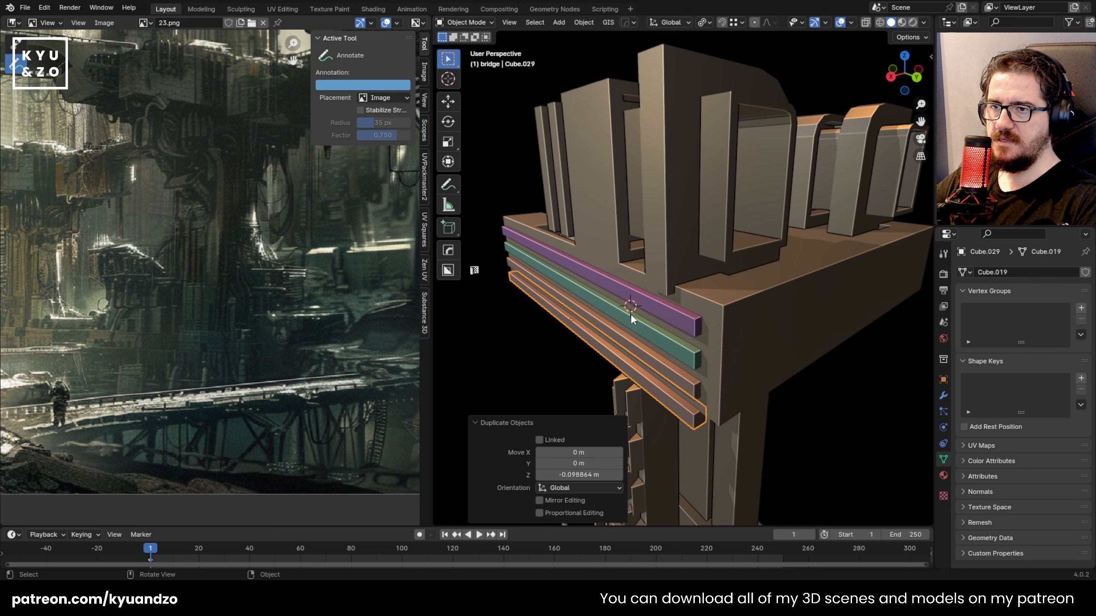
shift+click(653, 363)
shift+click(661, 339)
shift+click(668, 316)
shift+click(766, 322)
key(ctrl+j)
click(821, 394)
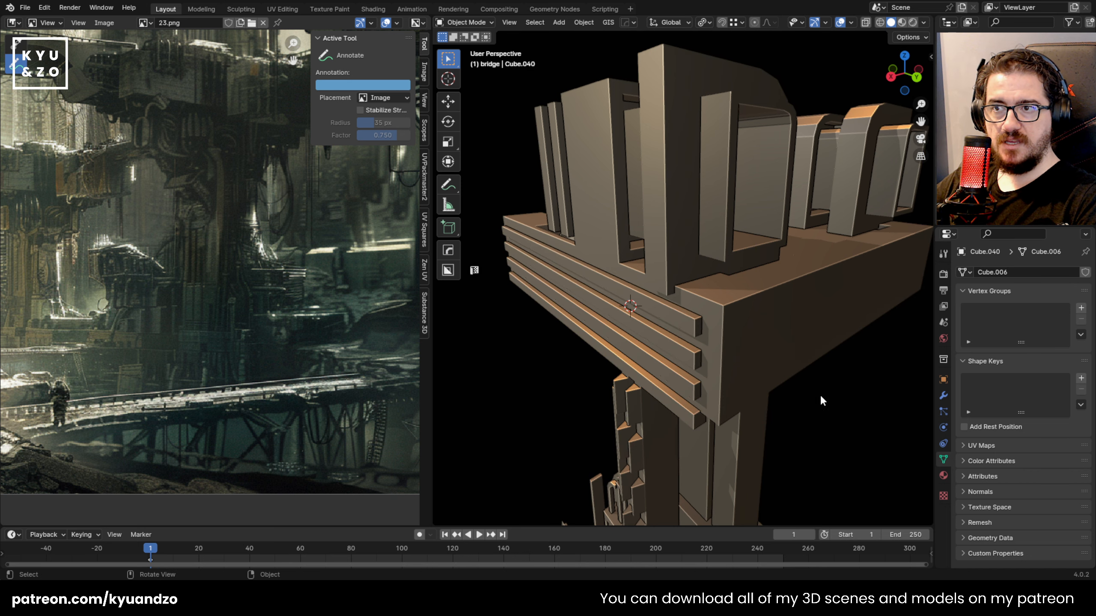
click(732, 377)
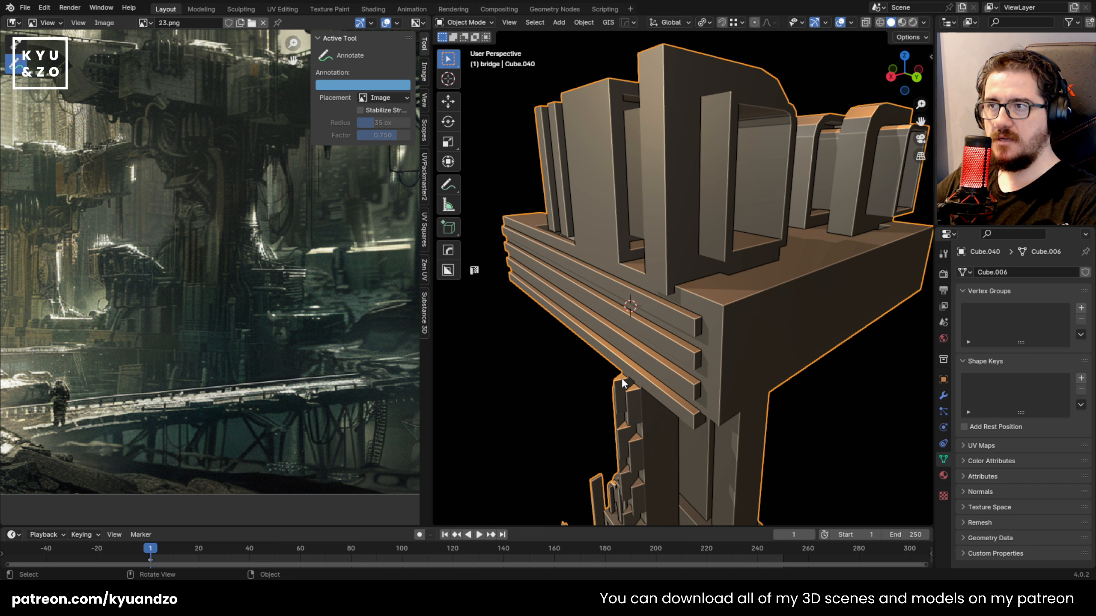
Undo the joined strips and delete the leftover bars, leaving the platform's side plain
key(ctrl+z)
key(ctrl+z)
key(ctrl+z)
key(ctrl+z)
key(ctrl+z)
key(ctrl+z)
key(ctrl+z)
key(ctrl+z)
key(ctrl+z)
key(ctrl+z)
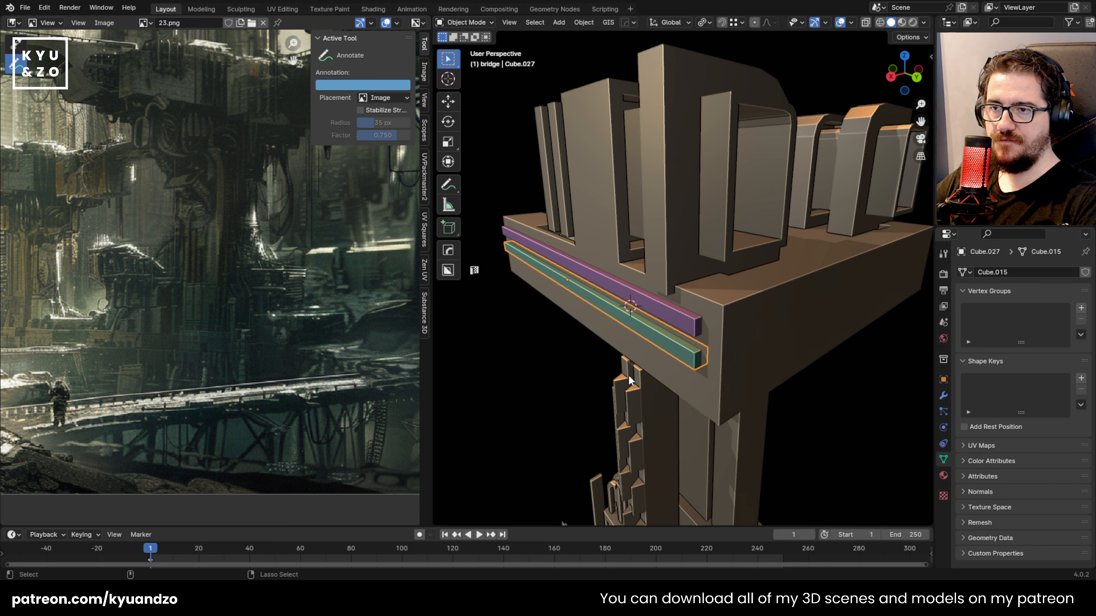
key(Delete)
click(655, 314)
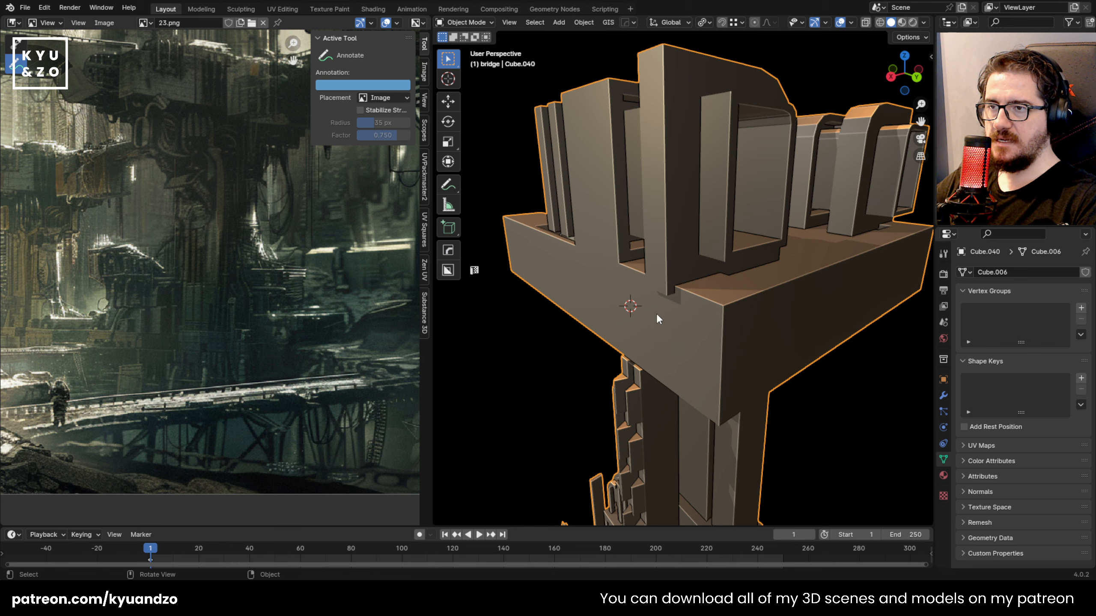
Add a new cube at the platform's side, scale it to about 0.221 and stretch it about 21.5 times along Y
key(shift+a)
mouse_move(633, 301)
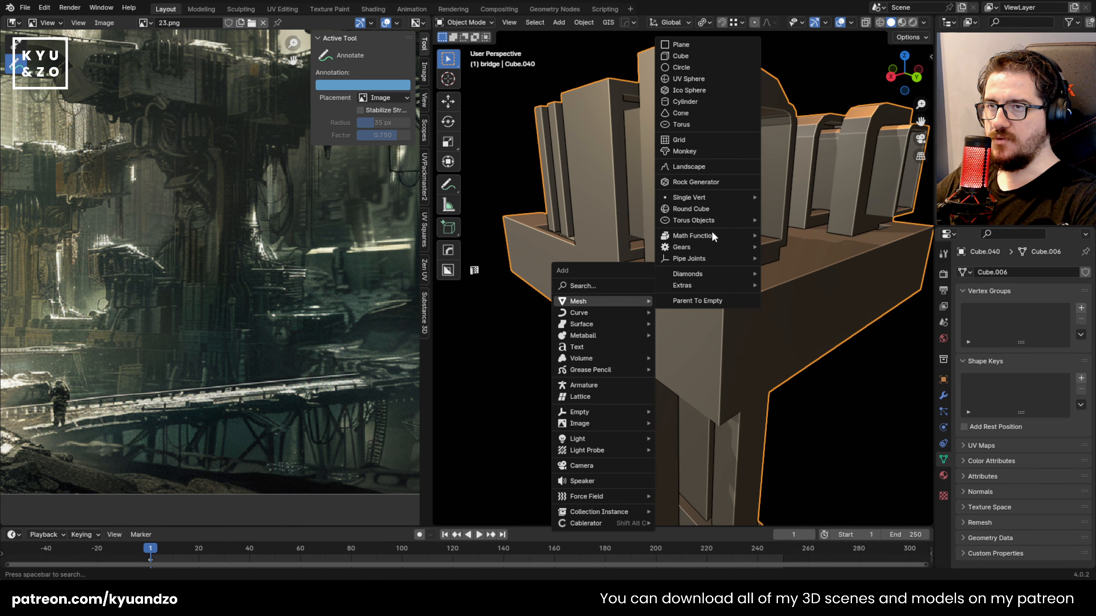
click(715, 56)
key(s)
click(661, 324)
key(s)
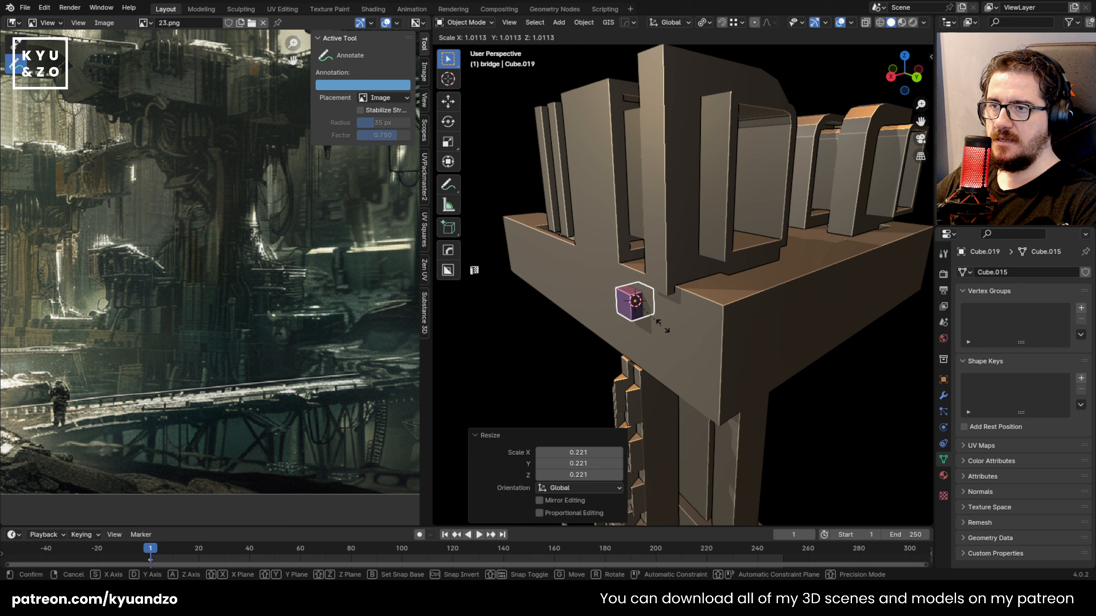
key(y)
click(720, 294)
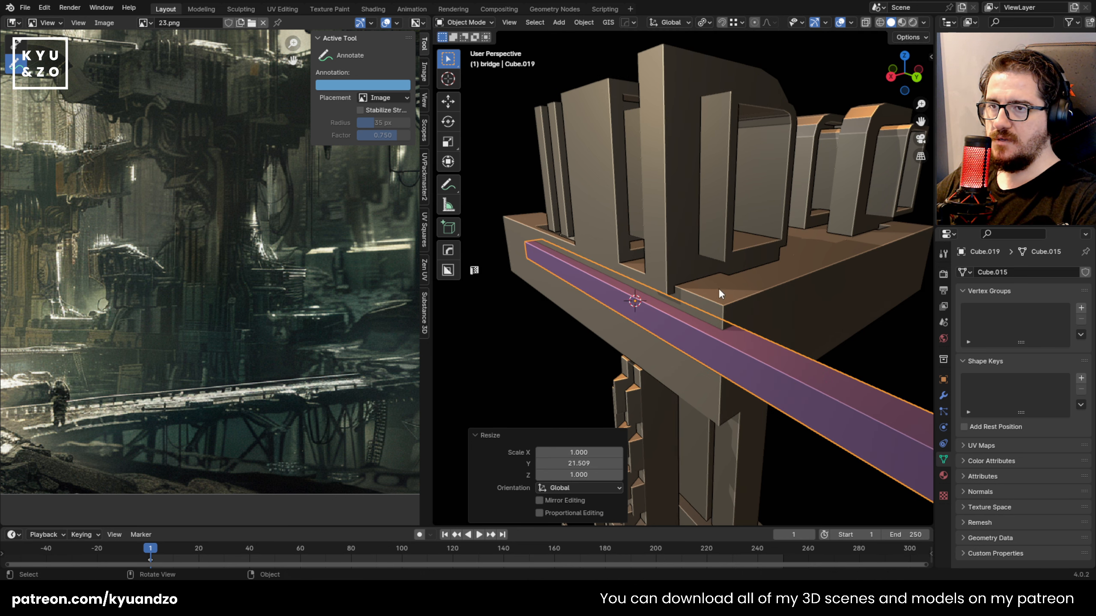
Adjust the bar's position and length along Y in side view so it extends past both ends of the platform
middle_drag(720, 293, 851, 231)
key(g)
key(d)
click(825, 193)
key(s)
key(d)
click(874, 224)
key(g)
key(d)
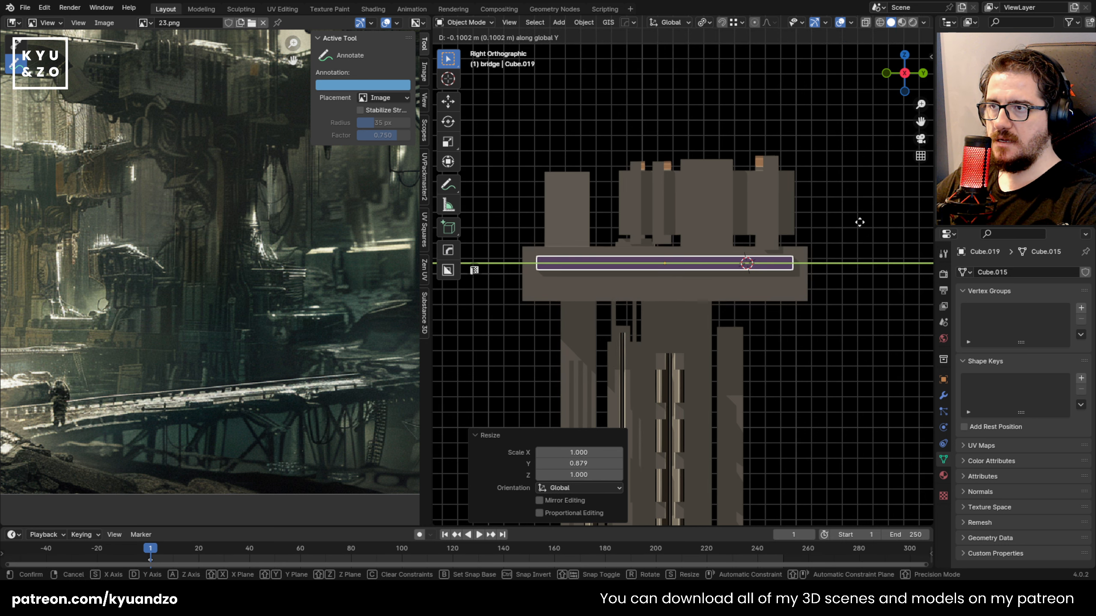
click(856, 222)
key(s)
key(d)
click(871, 208)
Duplicate the bar downward along Z with a small gap and join both bars into one object
middle_drag(871, 208, 705, 317)
key(shift+d)
key(z)
click(747, 245)
key(g)
key(z)
click(728, 265)
click(706, 318)
key(ctrl+j)
shift+click(704, 338)
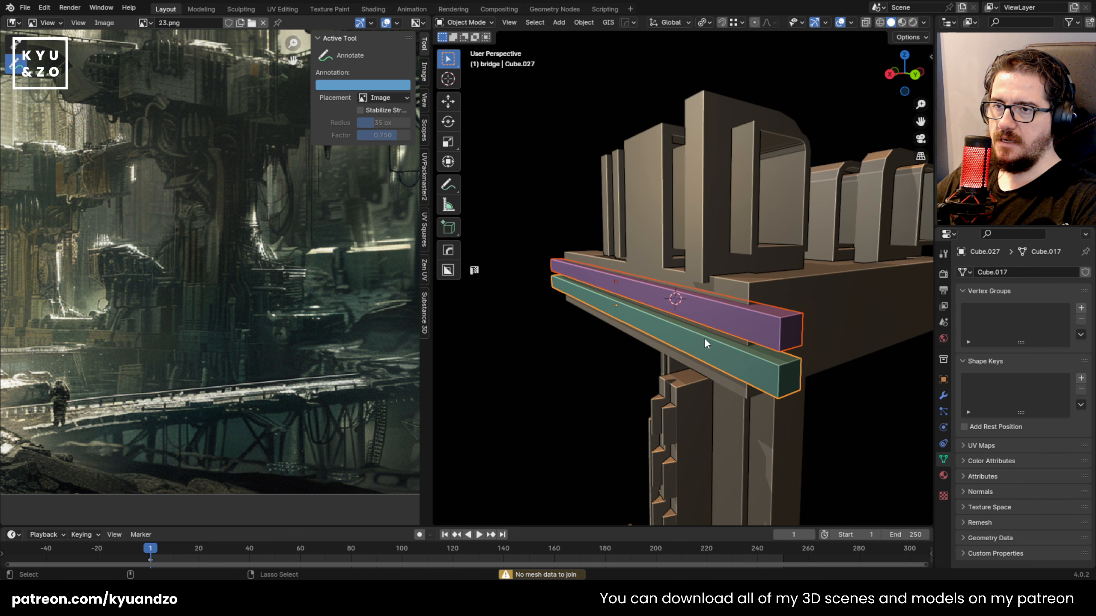
key(ctrl+j)
Duplicate the bar pair about -0.869 m along X, rotate it 90° about Z and move it along Y to the platform's adjacent side
middle_drag(611, 294, 689, 218)
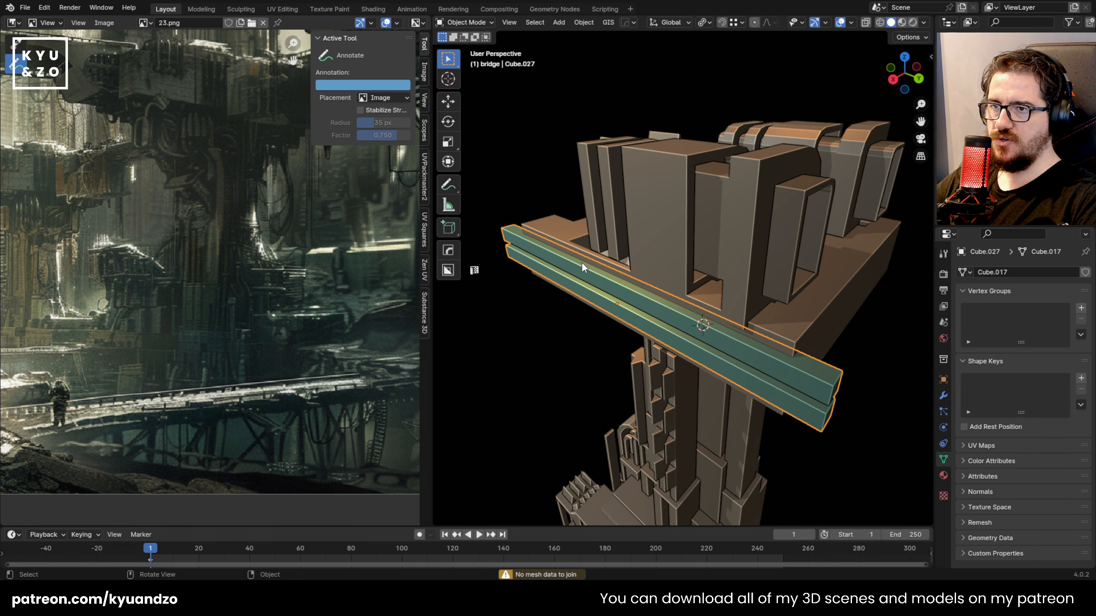
key(shift+d)
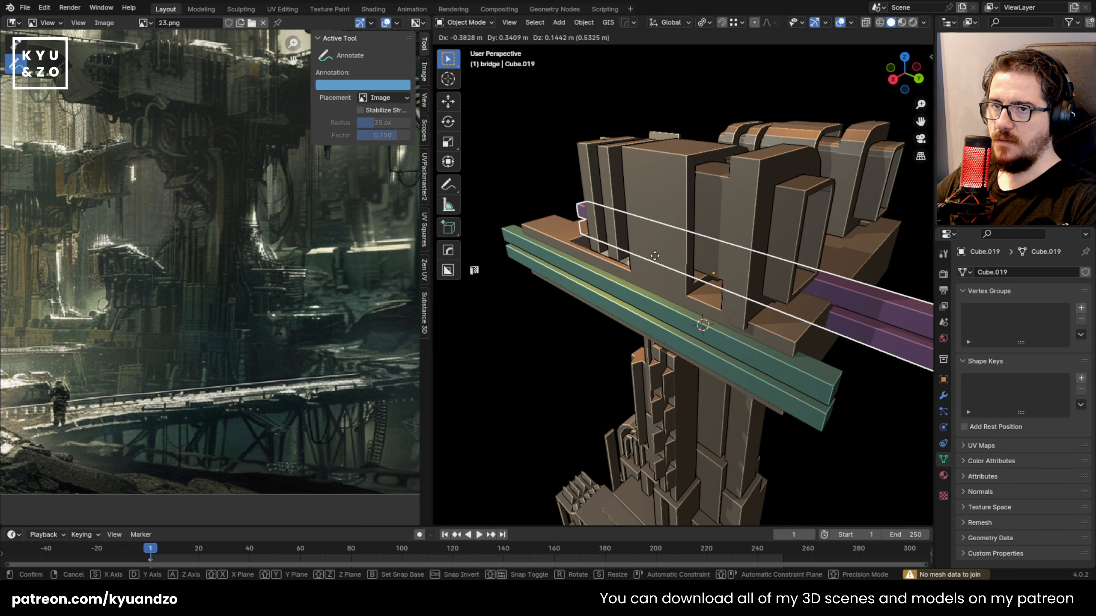
key(x)
click(654, 346)
text(rz90)
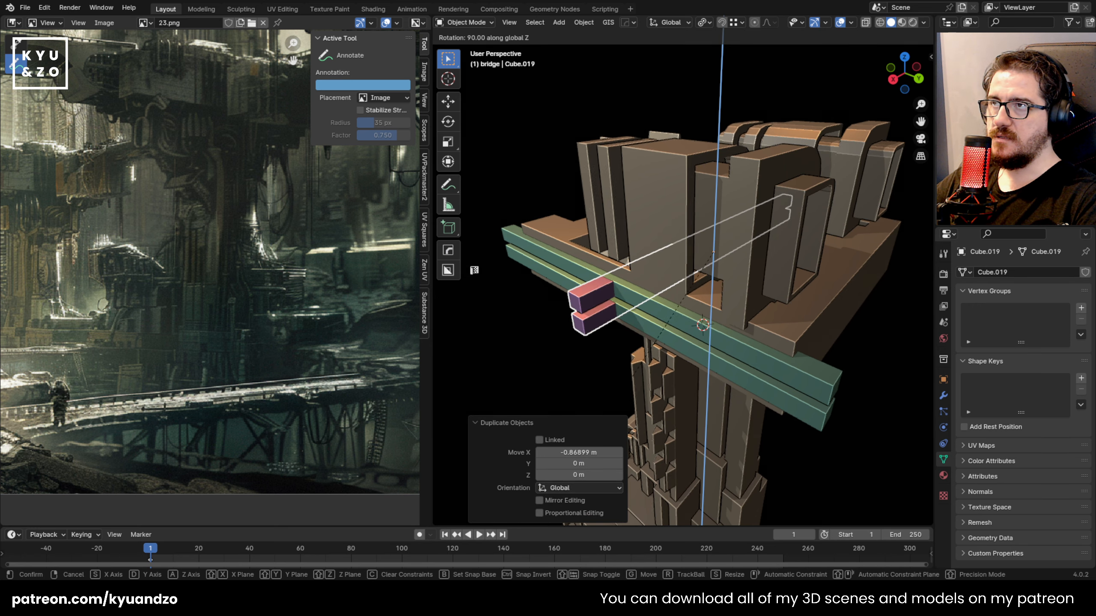
key(Return)
key(g)
key(y)
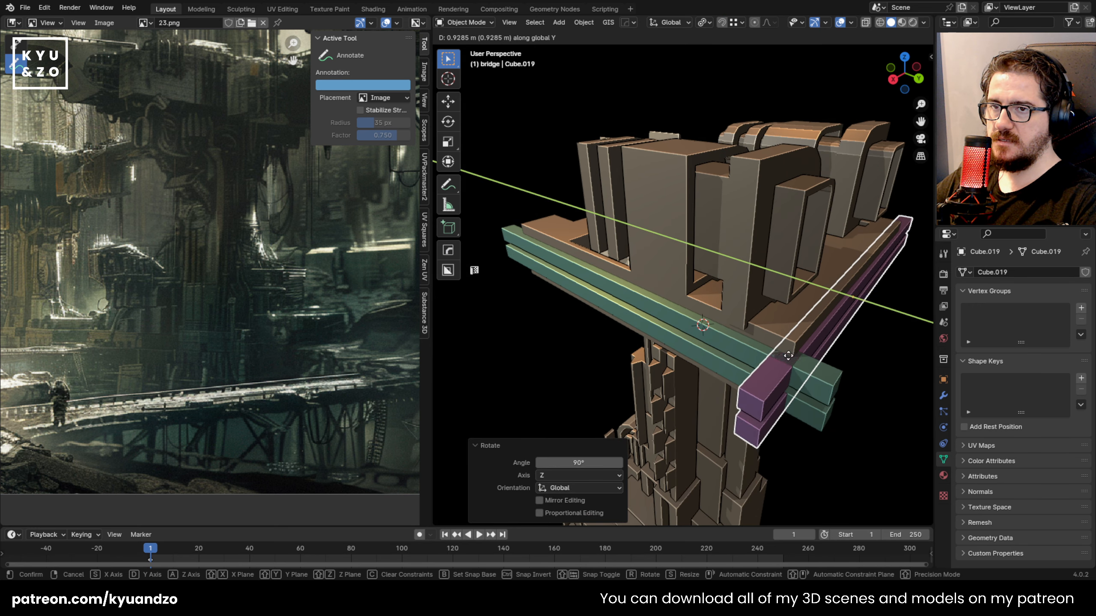
click(794, 358)
Cut the first bar pair out of the platform with a Boolean Difference
shift+click(803, 303)
key(ctrl+shift+b)
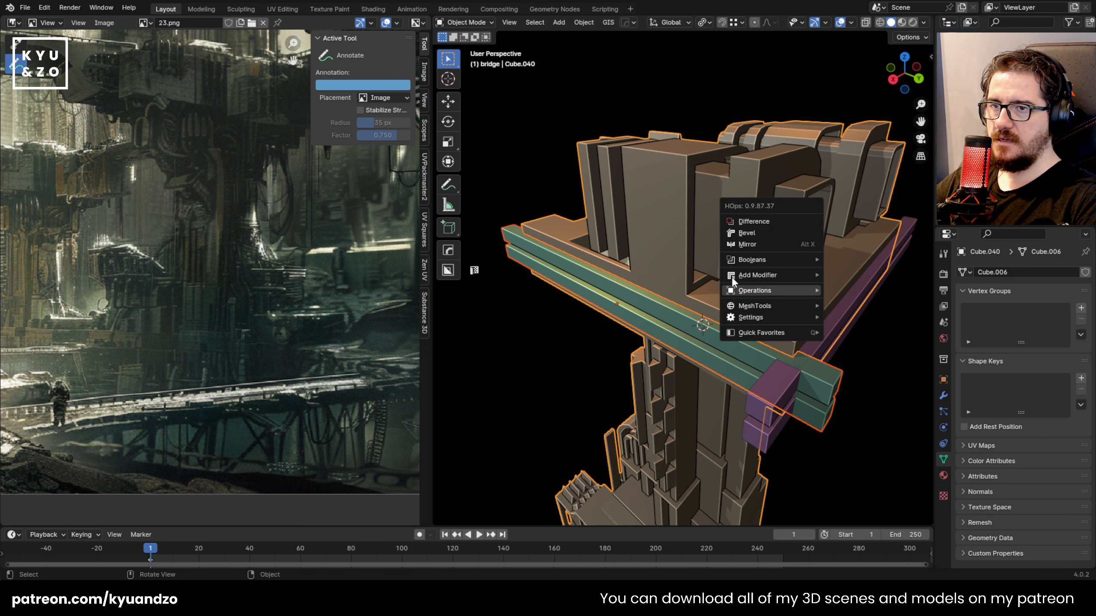
click(762, 220)
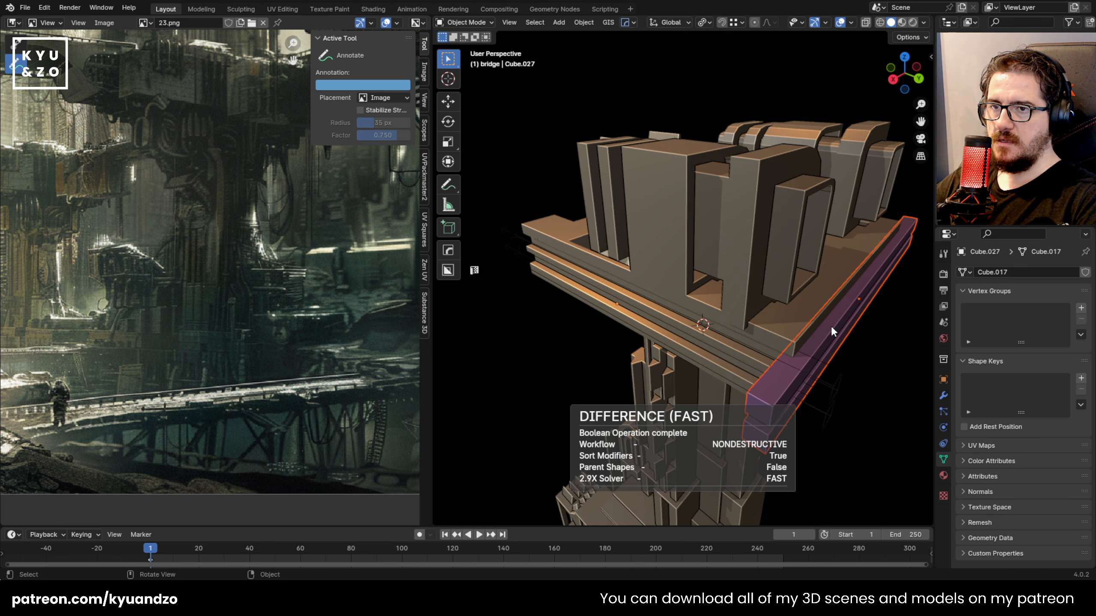
Duplicate the rotated bar pair about -2.696 m along Y, beyond the platform's opposite side
key(shift+d)
key(y)
click(585, 233)
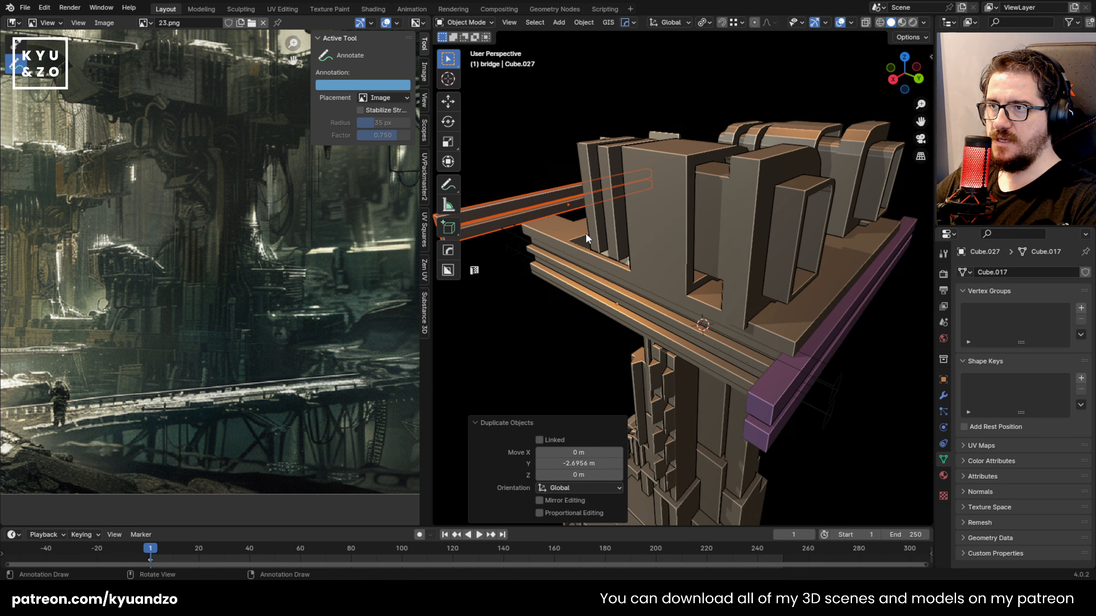
Cut the rotated bar pair out of the platform's adjacent side with a Boolean Difference
click(829, 306)
click(847, 325)
shift+middle_drag(847, 325, 736, 343)
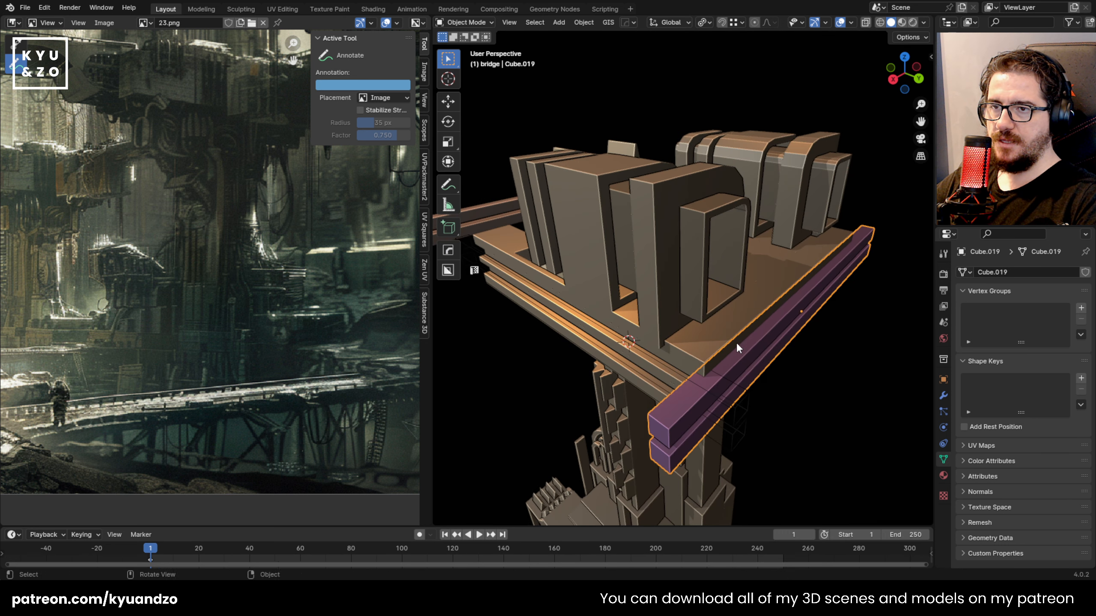
shift+click(725, 322)
key(q)
click(676, 323)
Examine the new cut on the platform and the settings of the tower's second Boolean modifier
middle_drag(848, 371, 819, 303)
click(944, 396)
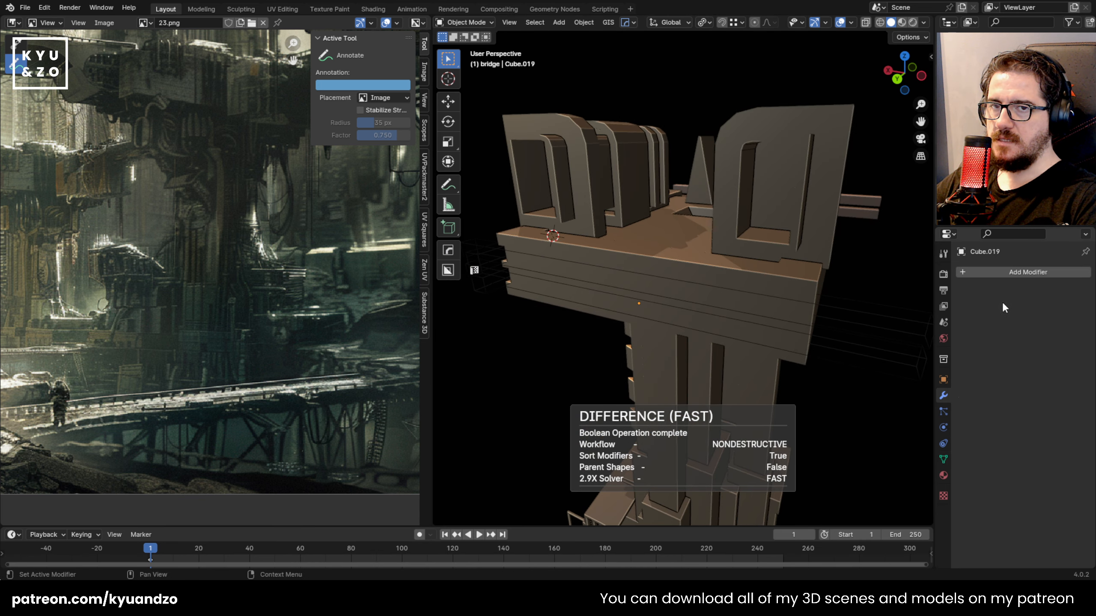
click(746, 303)
click(963, 307)
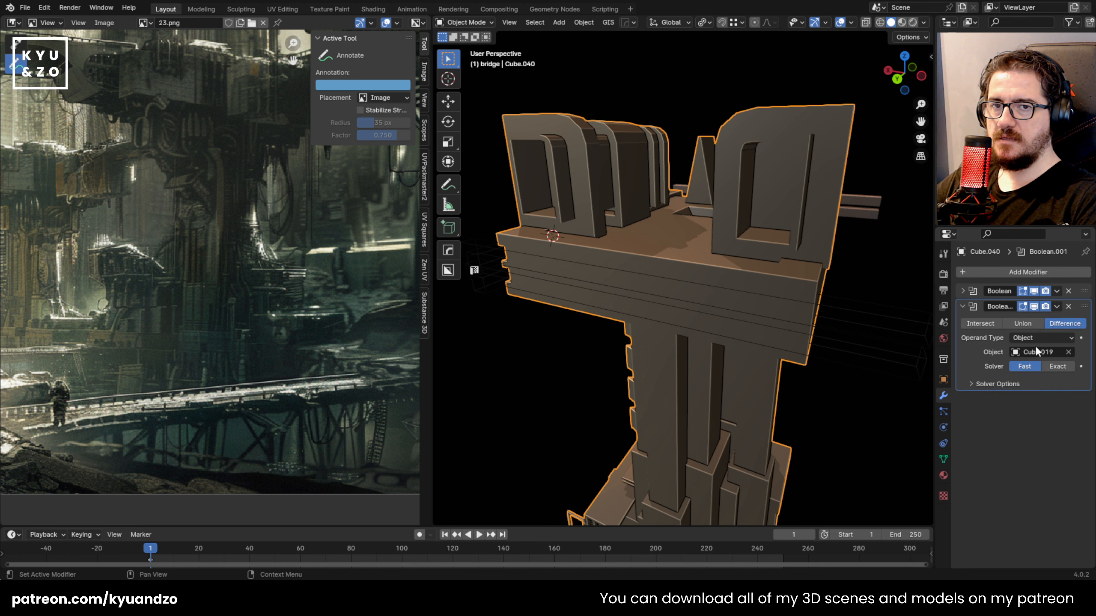
Duplicate the rotated cutter about -1.166 m along Y and rotate the copy -90° about Z
click(718, 320)
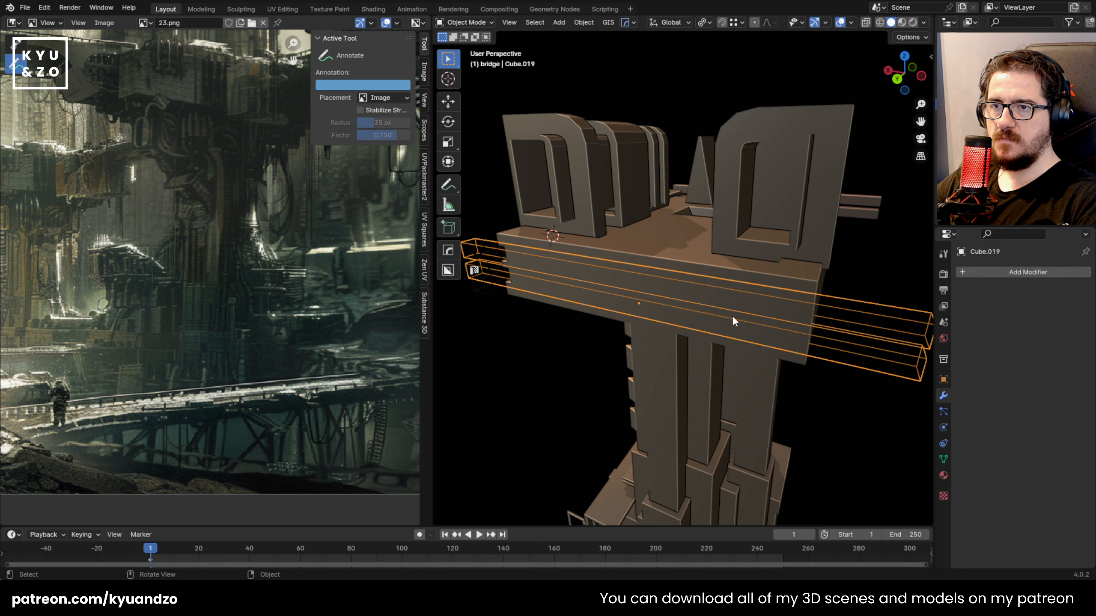
key(shift+grave)
key(shift+d)
key(s)
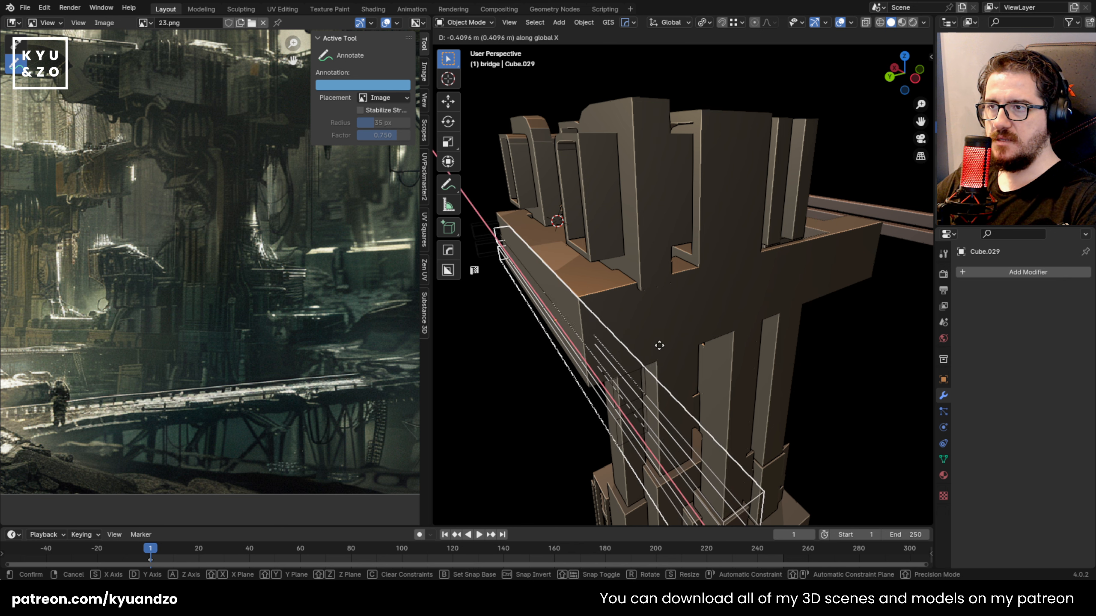
key(d)
click(761, 329)
key(r)
key(a)
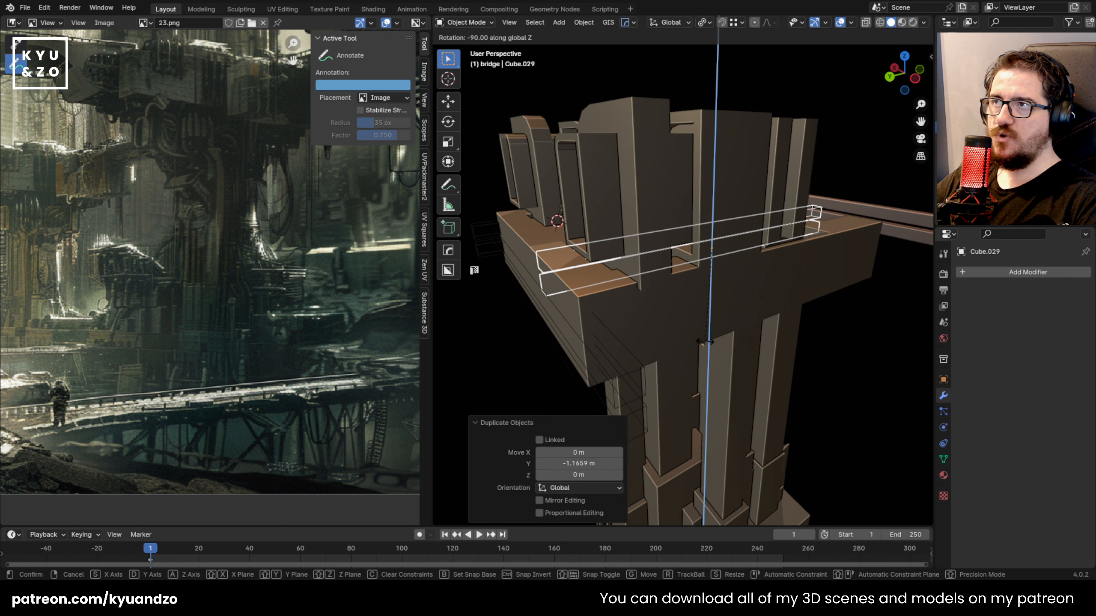
click(704, 341)
Move the copied cutter about -0.79 m along X to the platform's uncut long side
key(g)
key(d)
key(s)
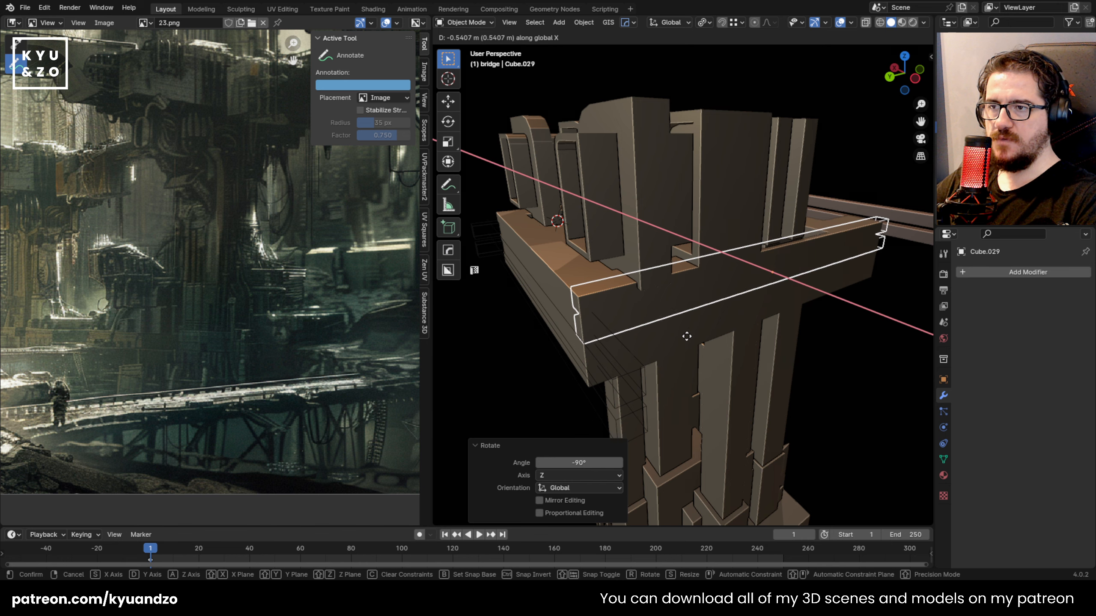
click(722, 352)
key(shift+grave)
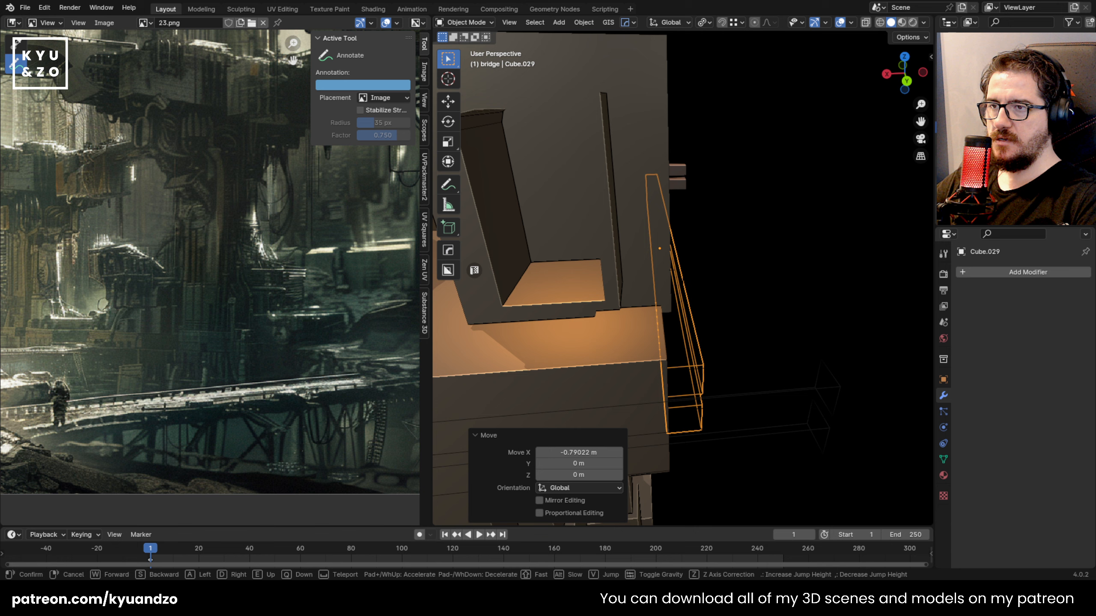
click(721, 337)
Shift the copied cutter about 0.061 m along X and fine-tune its depth against the platform's edge
key(g)
key(s)
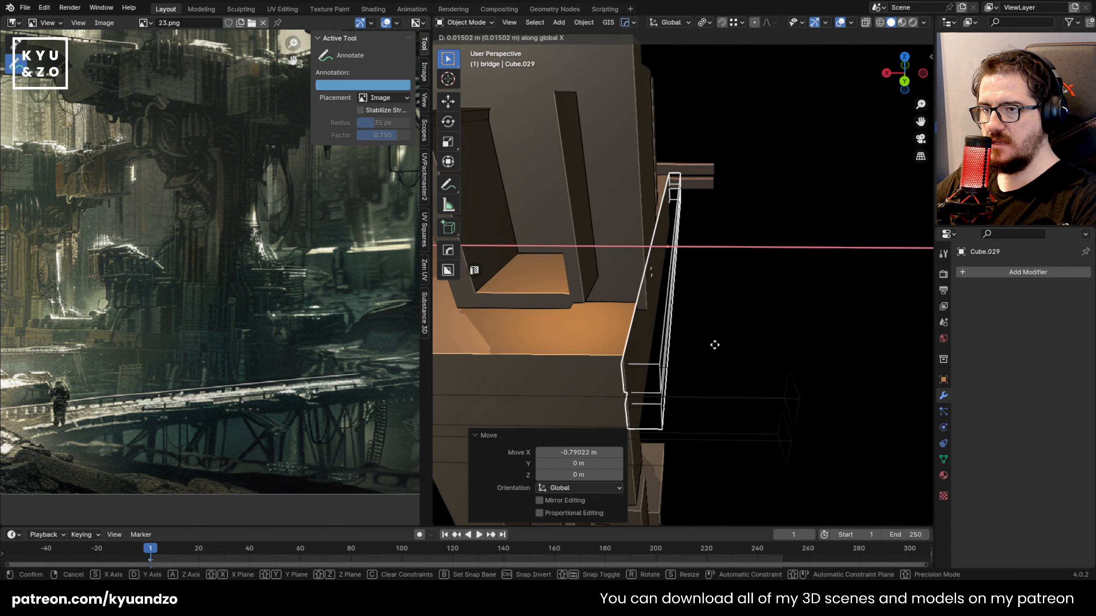
click(710, 346)
key(shift+grave)
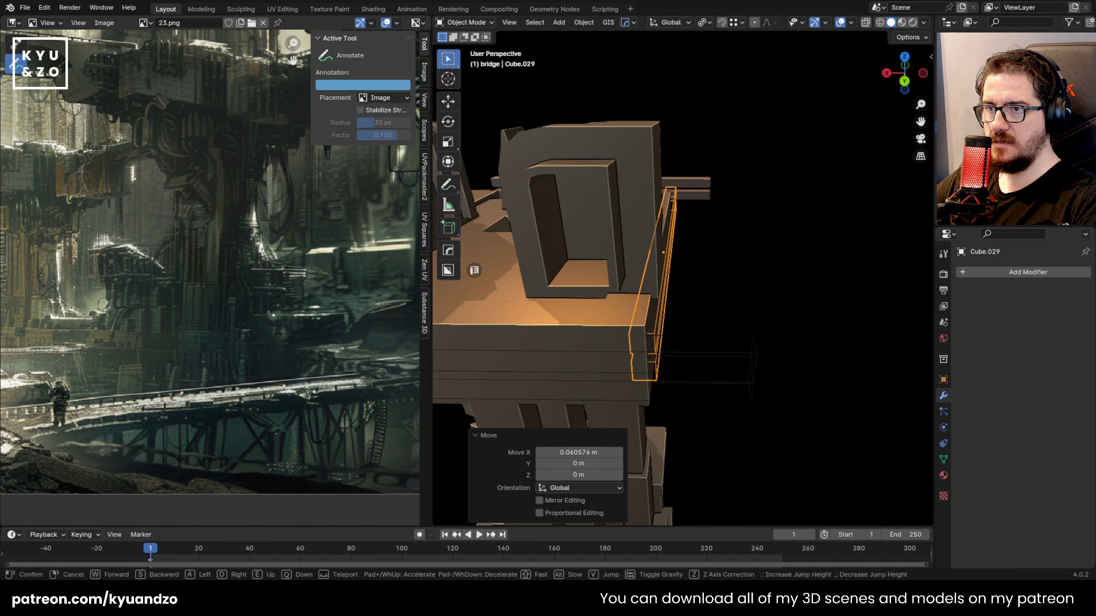
click(707, 304)
key(g)
key(x)
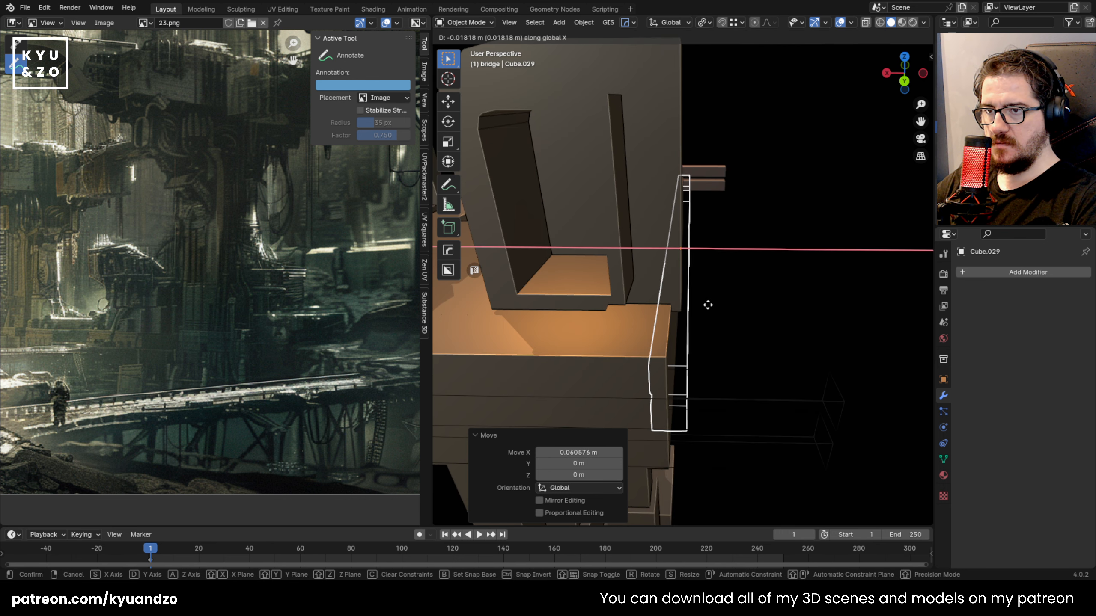
click(738, 292)
Cut the double groove into the platform's long side with the copied bar cutter as a Boolean Difference on the tower
click(659, 333)
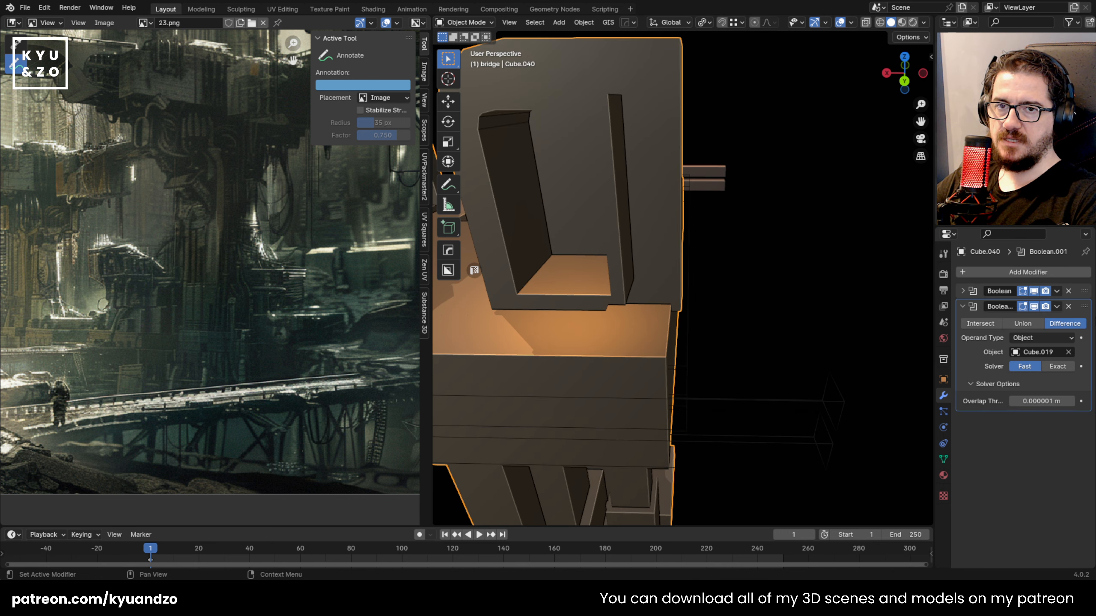
click(676, 367)
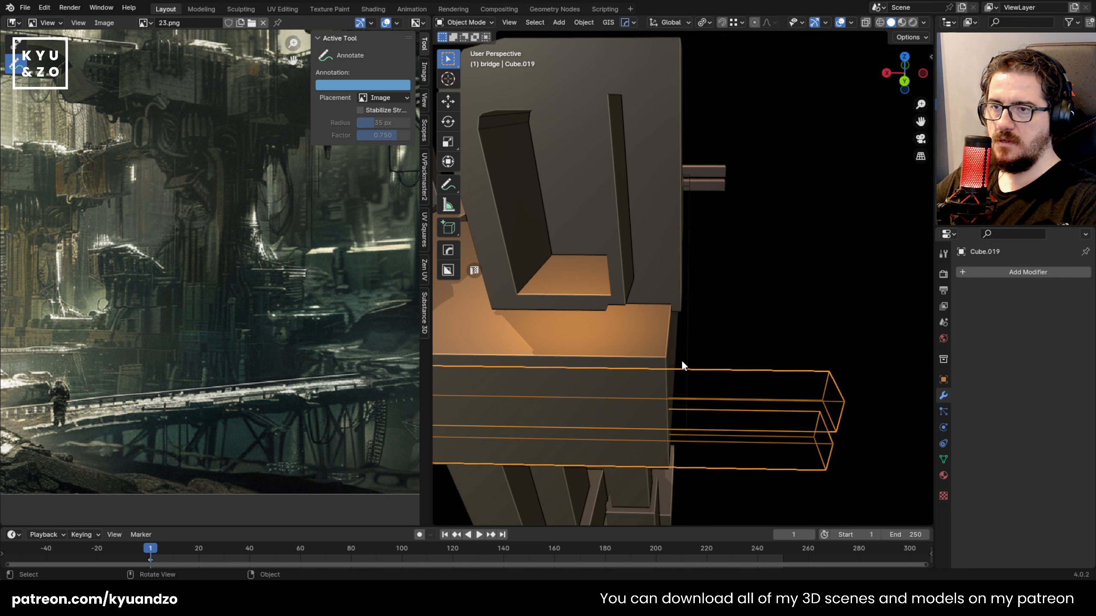
click(686, 315)
key(shift+grave)
key(s)
click(686, 315)
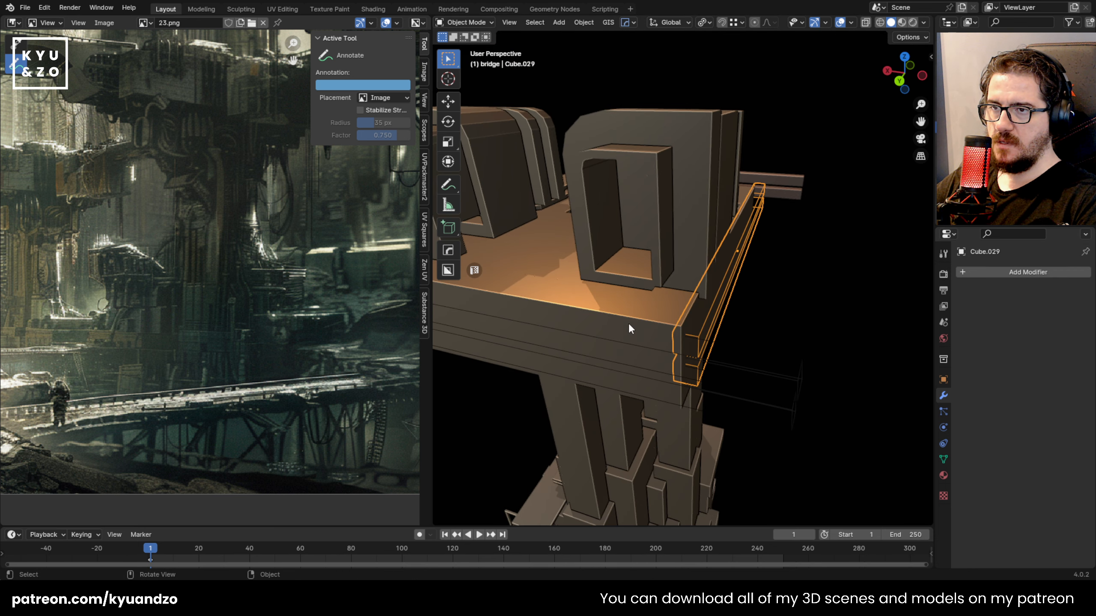
shift+click(594, 305)
key(q)
click(562, 301)
click(826, 314)
Duplicate the bar cutter from the platform's short side and move the copy about -1.918 m along Y to the opposite side
key(shift+grave)
key(d)
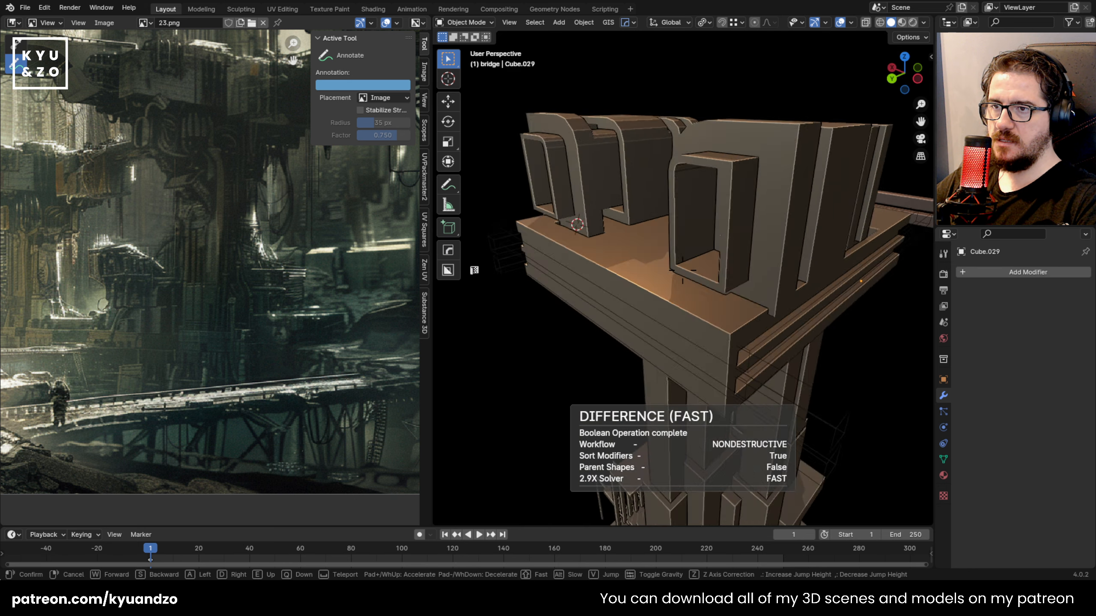
click(749, 271)
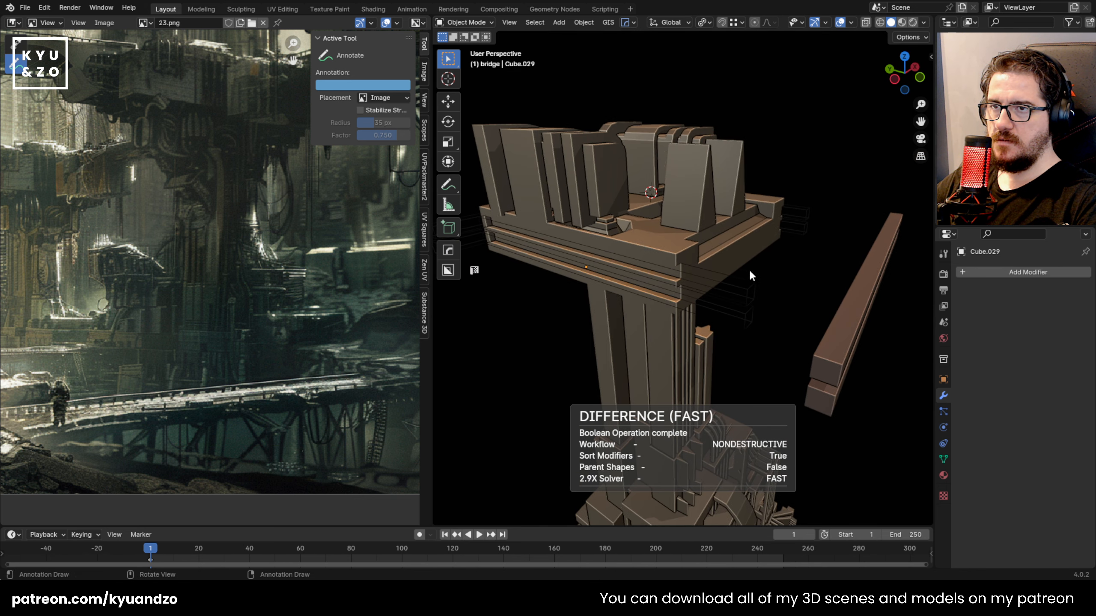
click(477, 224)
key(shift+d)
key(x)
key(y)
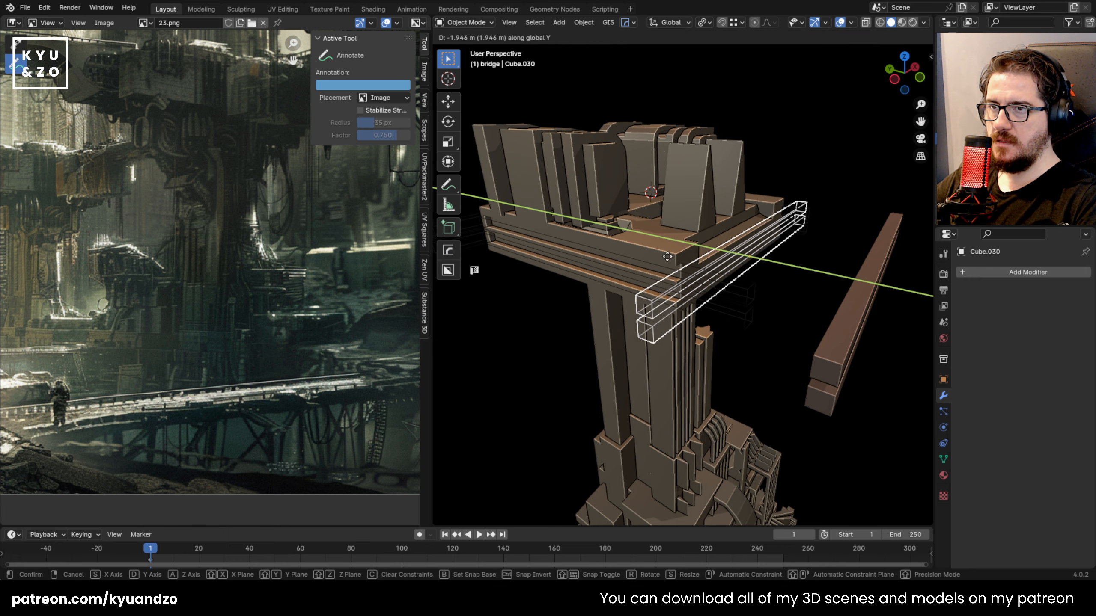
click(667, 256)
Shift the duplicated cutter about 0.034 m along Y so it overlaps the platform's short-side edge
key(shift+grave)
key(w)
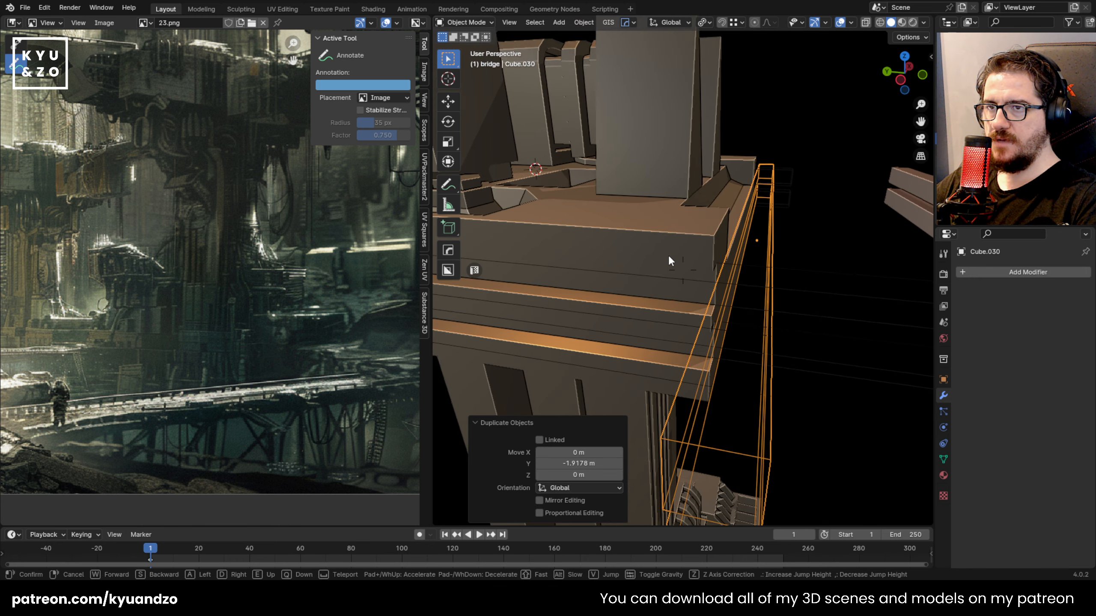
click(667, 256)
key(g)
key(d)
click(659, 255)
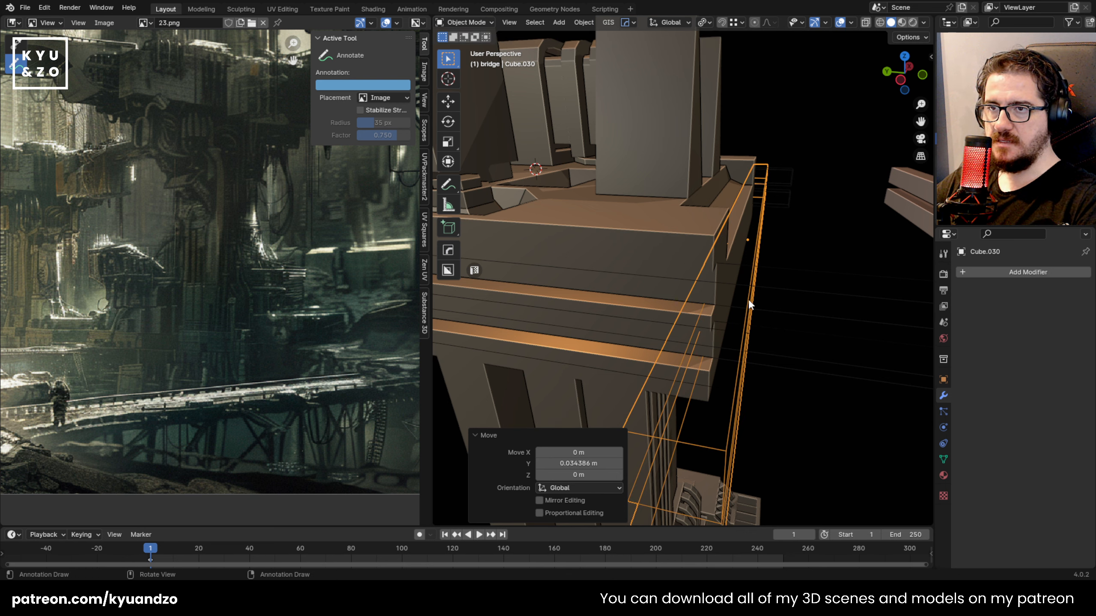
Try a Boolean Difference with this cutter and adjust it about -0.027 m along Y
key(ctrl+shift+b)
click(647, 214)
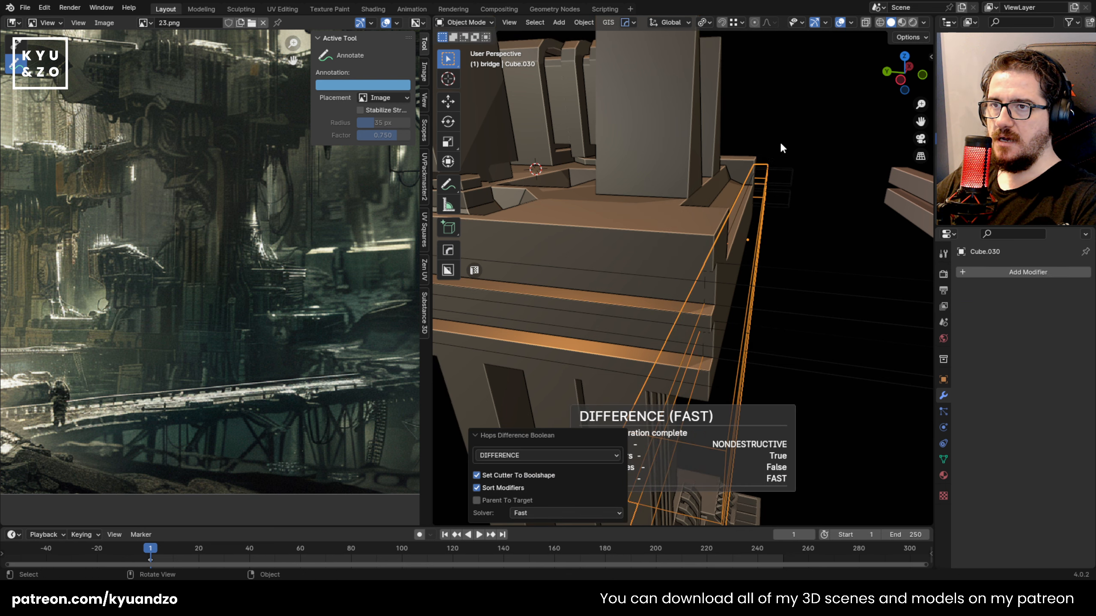
click(728, 230)
click(752, 268)
key(g)
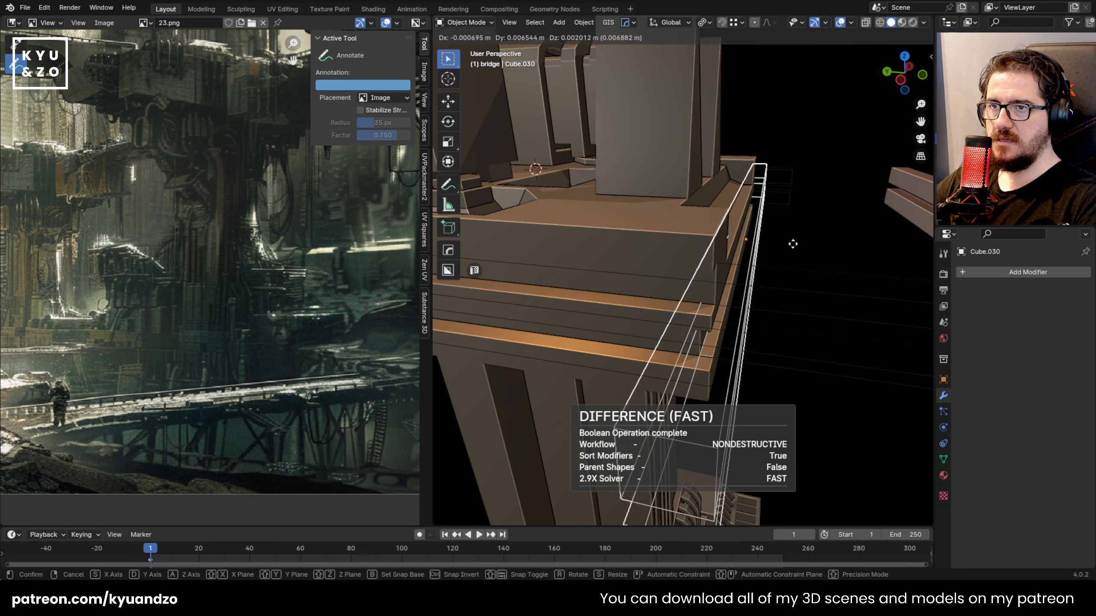
key(d)
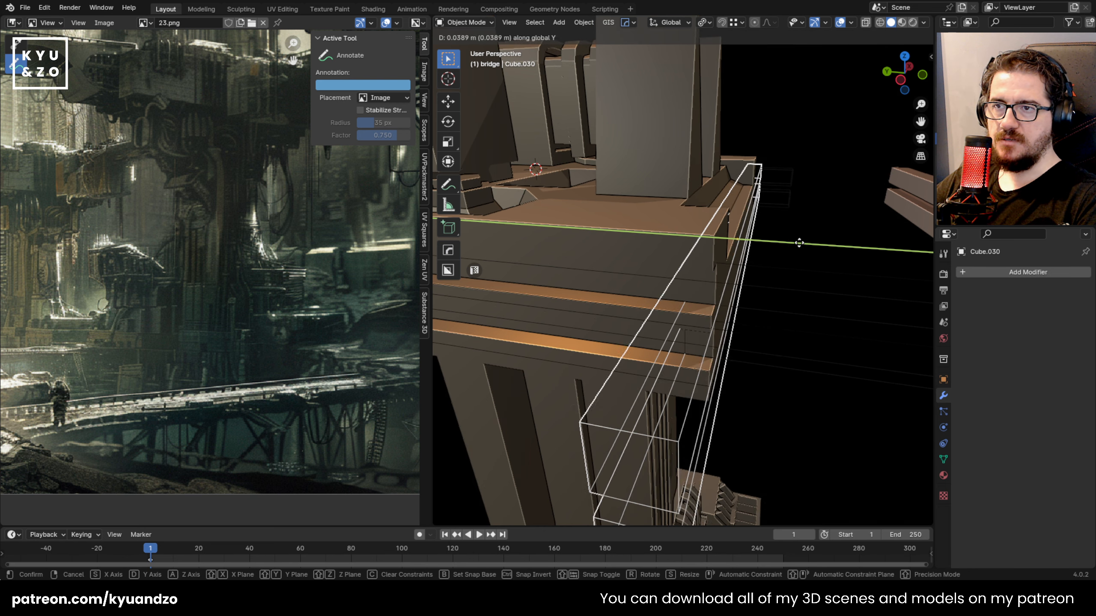
click(801, 247)
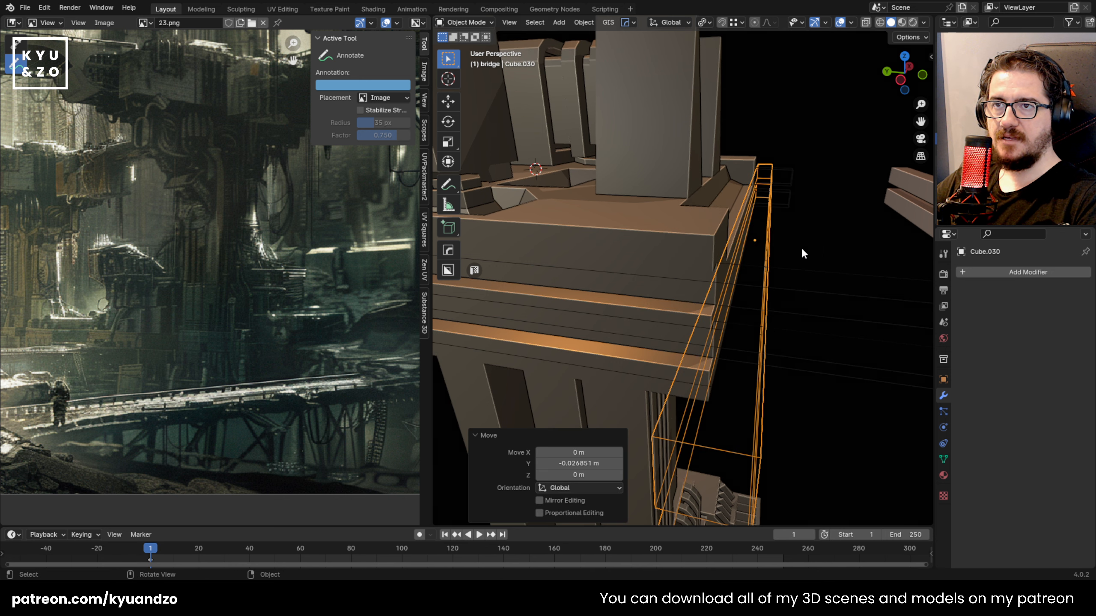
Delete the short-side cutter and apply all of the tower's Boolean modifiers with Smart Apply
key(Delete)
click(723, 251)
key(q)
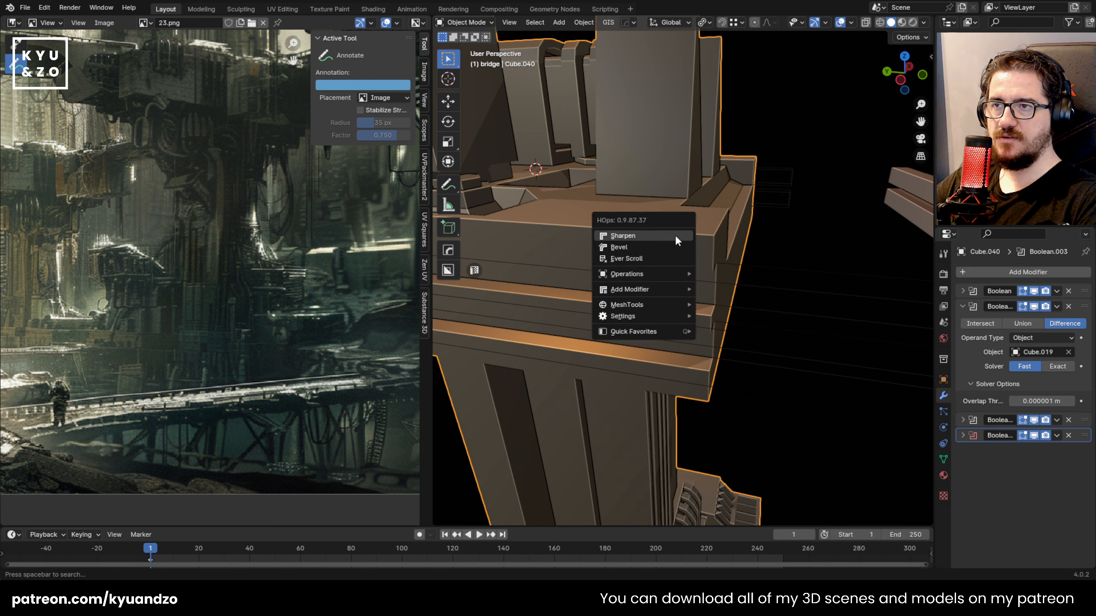
mouse_move(634, 301)
click(765, 451)
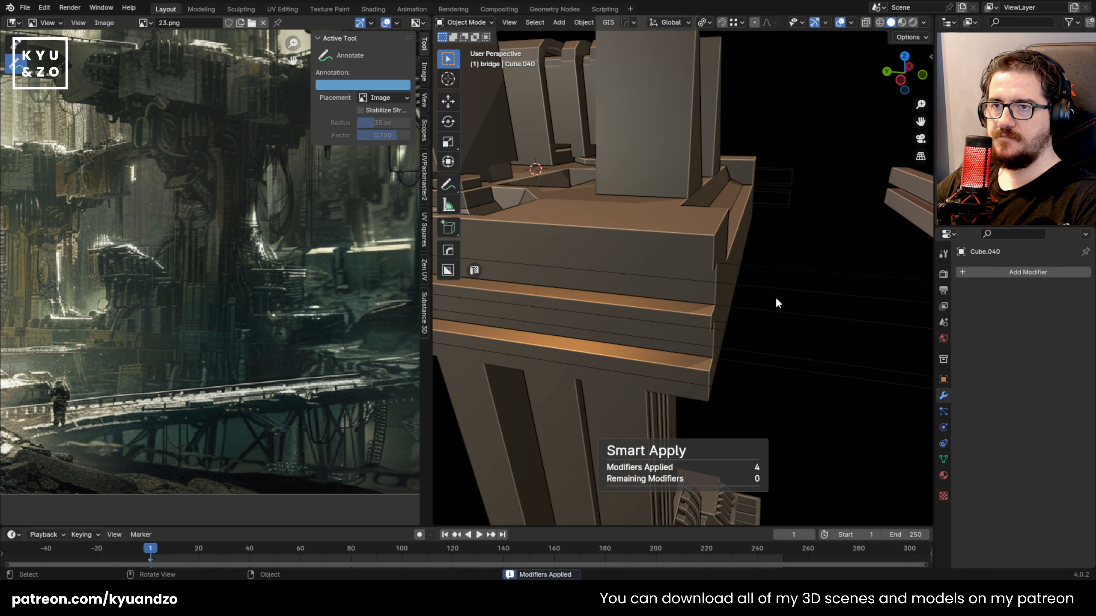
Delete the two used bar cutters whose wireframes remain around the platform
click(775, 288)
shift+click(781, 183)
key(Delete)
scroll(775, 263, down, 5)
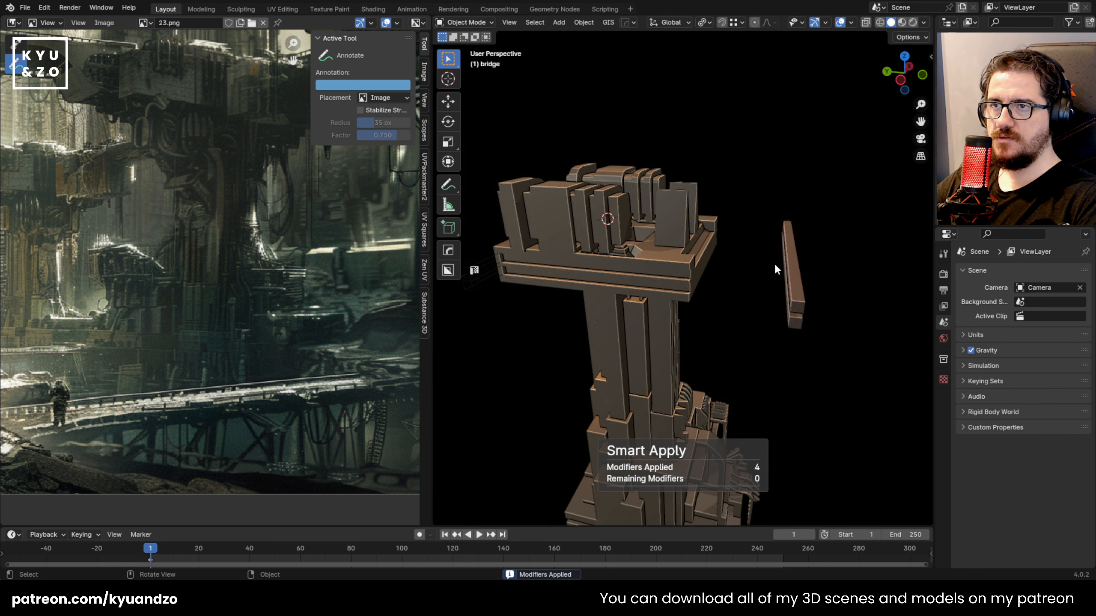
Place a copy of the remaining bar cutter at the uncut short side and subtract it from the tower with Difference
click(493, 271)
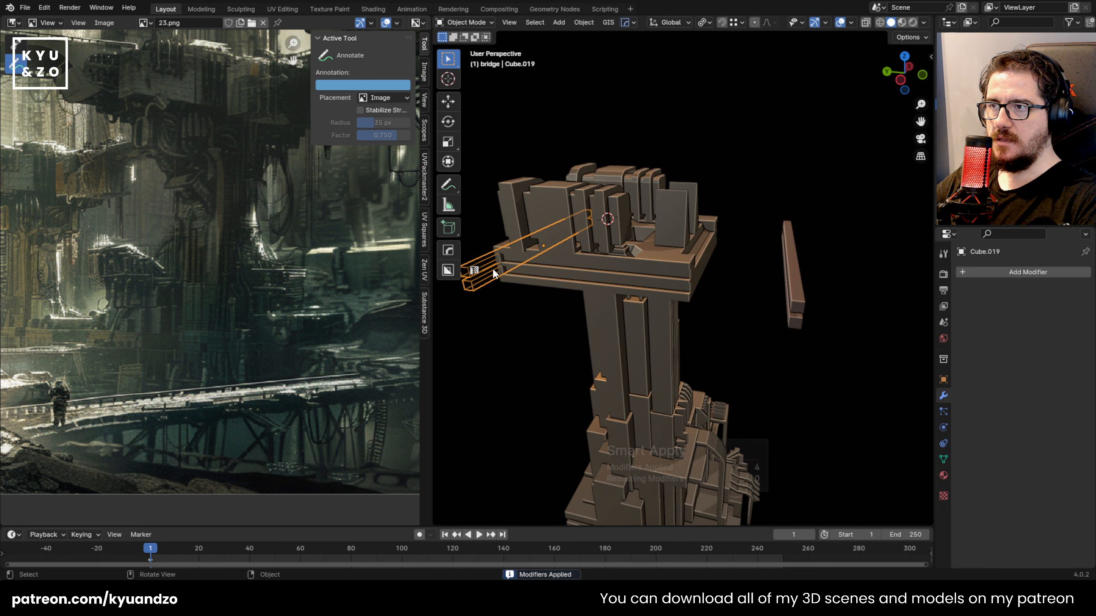
click(658, 289)
scroll(657, 288, up, 6)
key(q)
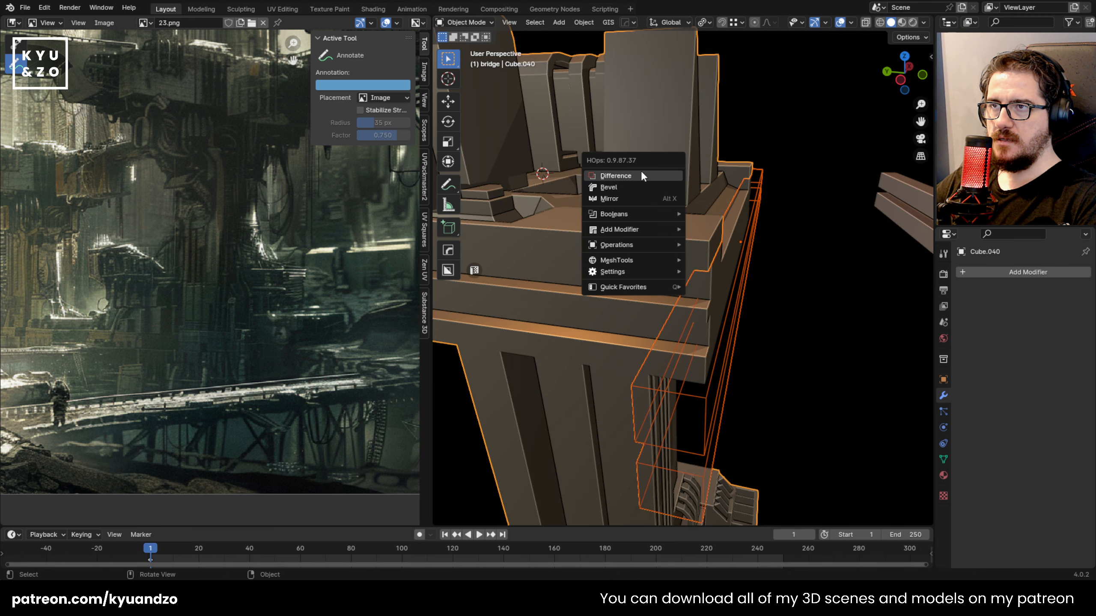
click(642, 176)
Shift the short-side cutter about 0.073 m along Y into the platform
key(g)
key(y)
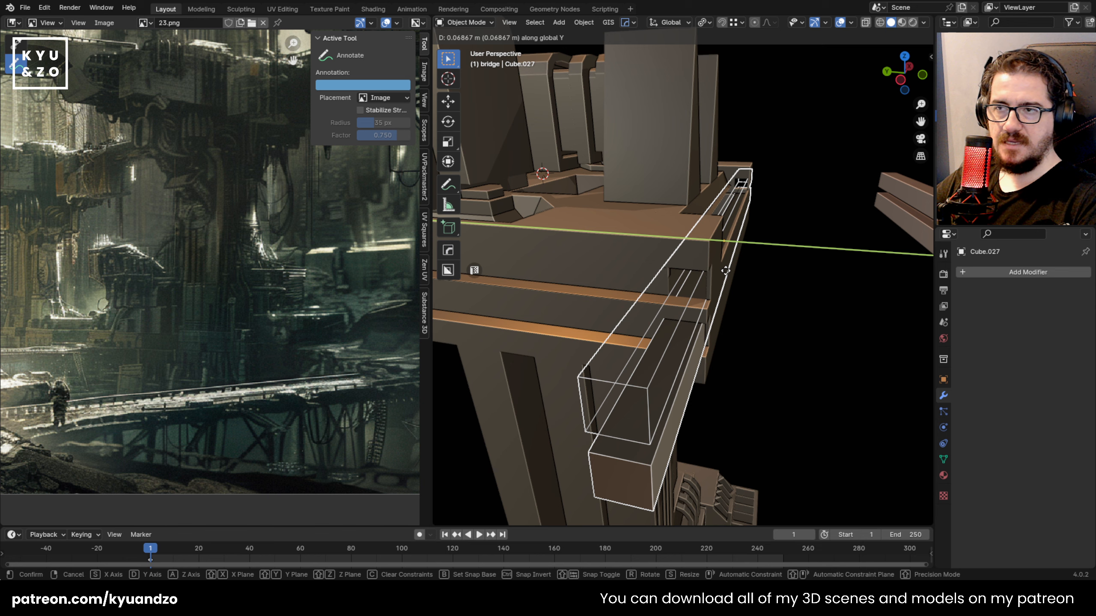
click(725, 268)
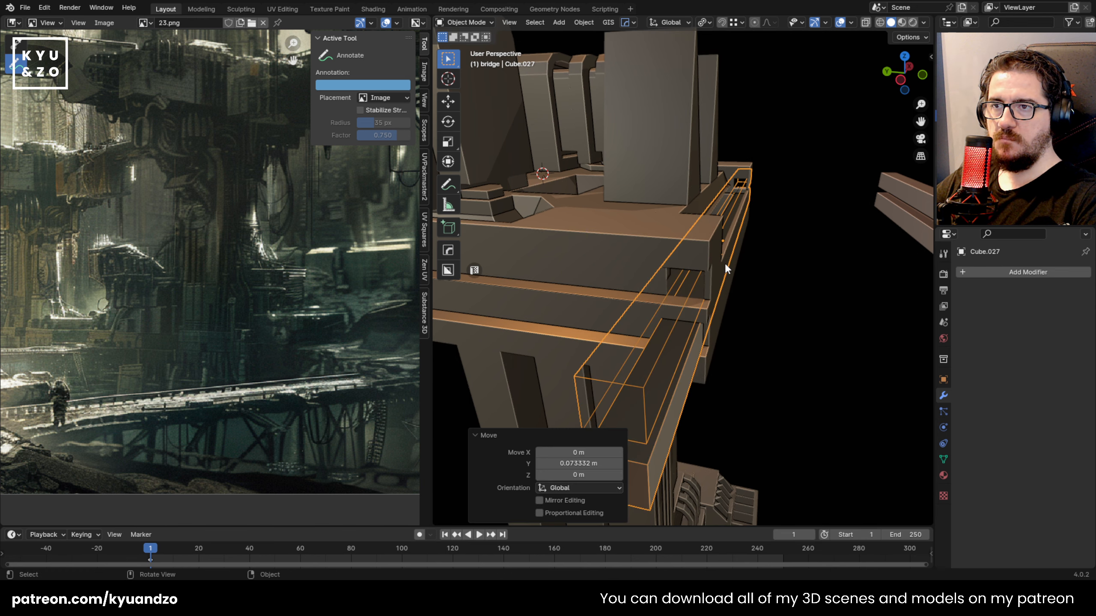
Move the cutter back out along negative Y, clear of the platform's side
middle_drag(731, 224, 679, 246)
click(679, 246)
click(498, 250)
key(g)
key(y)
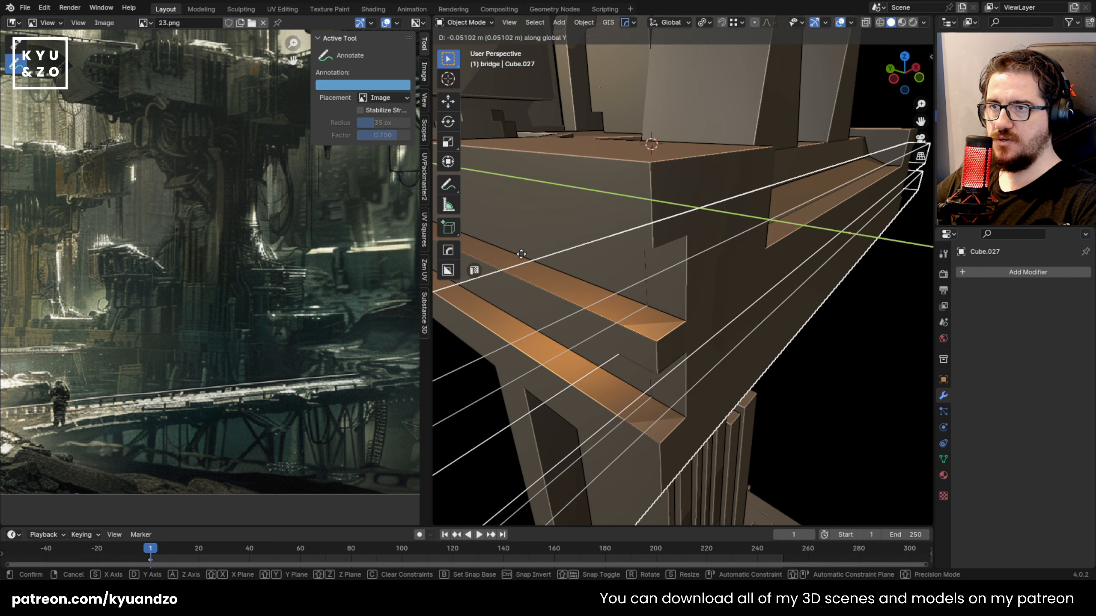
click(690, 316)
Knife an edge on the tower from the upper groove's end corner to the platform's top edge
click(562, 102)
key(Tab)
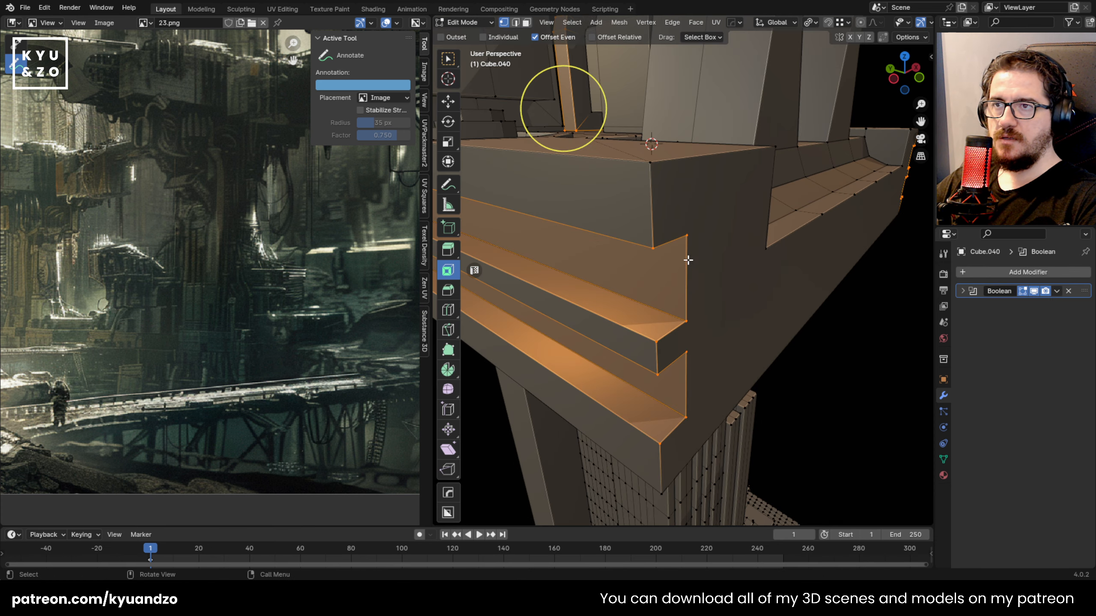
click(687, 236)
key(g)
right_click(675, 263)
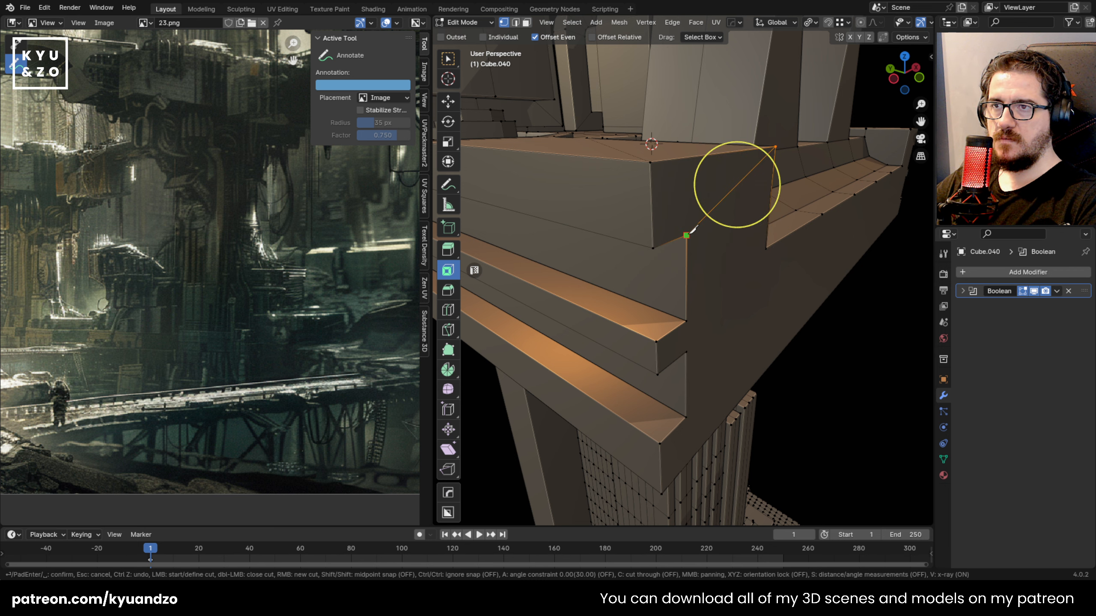
key(Return)
middle_drag(680, 352, 690, 286)
key(Tab)
scroll(691, 287, down, 3)
Move the bar cutter about 0.35 m along Y back into the platform's short side
click(772, 304)
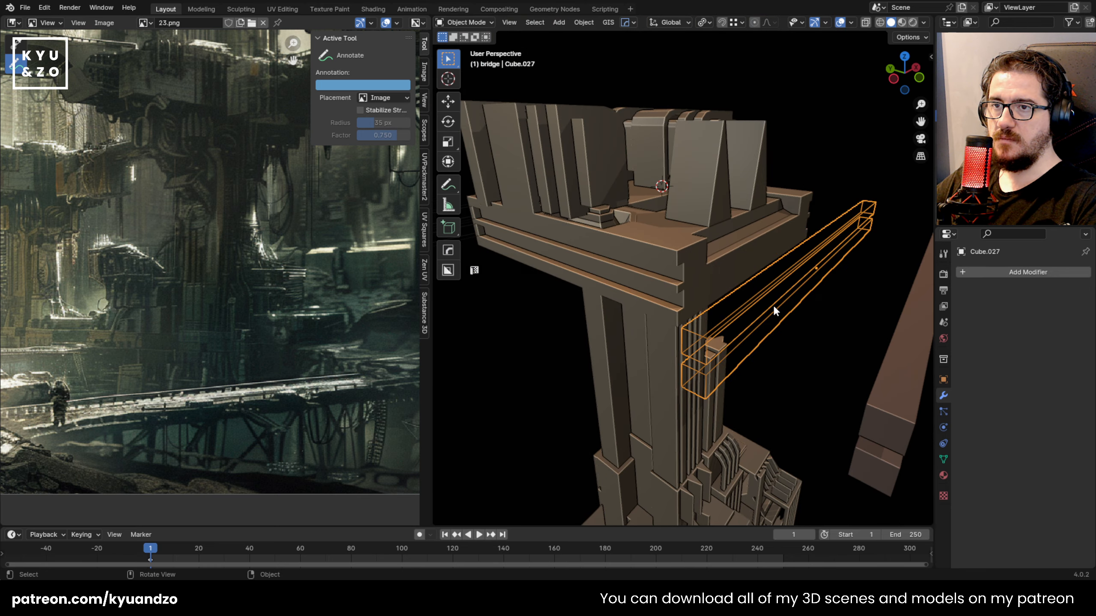
key(g)
key(y)
click(714, 288)
scroll(712, 287, up, 2)
key(s)
key(y)
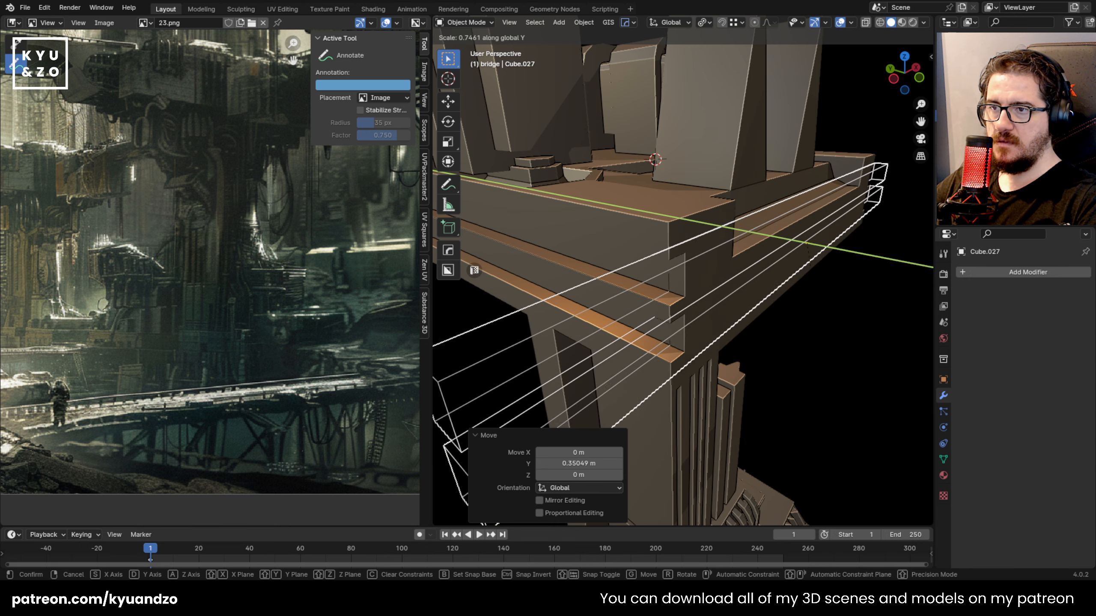
right_click(825, 262)
key(Tab)
scroll(815, 350, down, 3)
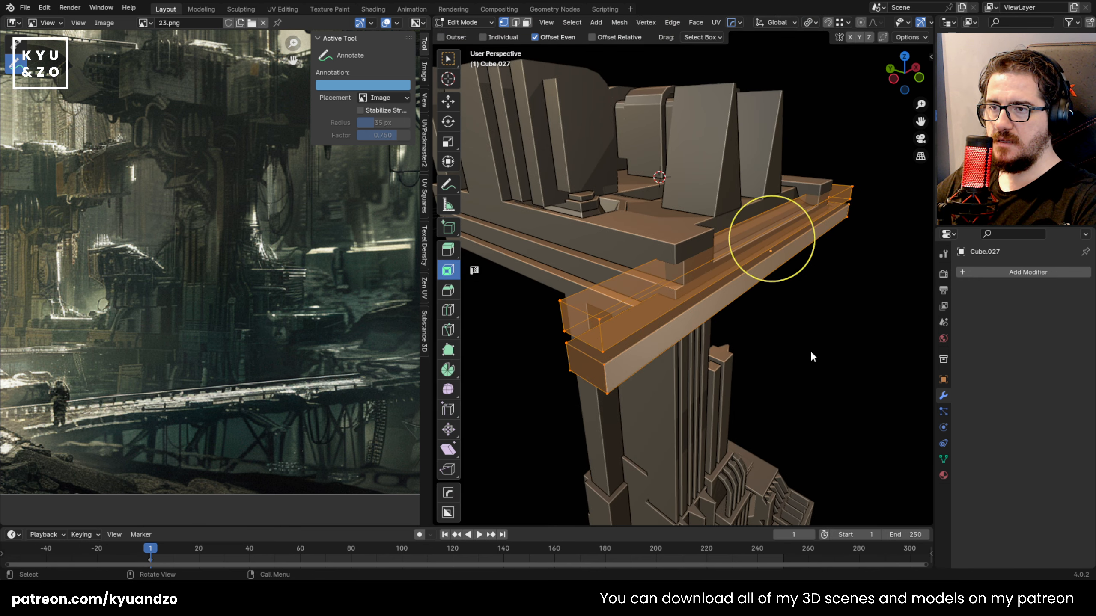
key(Tab)
Recalculate the bar cutter's normals to face outside
click(765, 349)
click(684, 337)
middle_drag(683, 337, 711, 297)
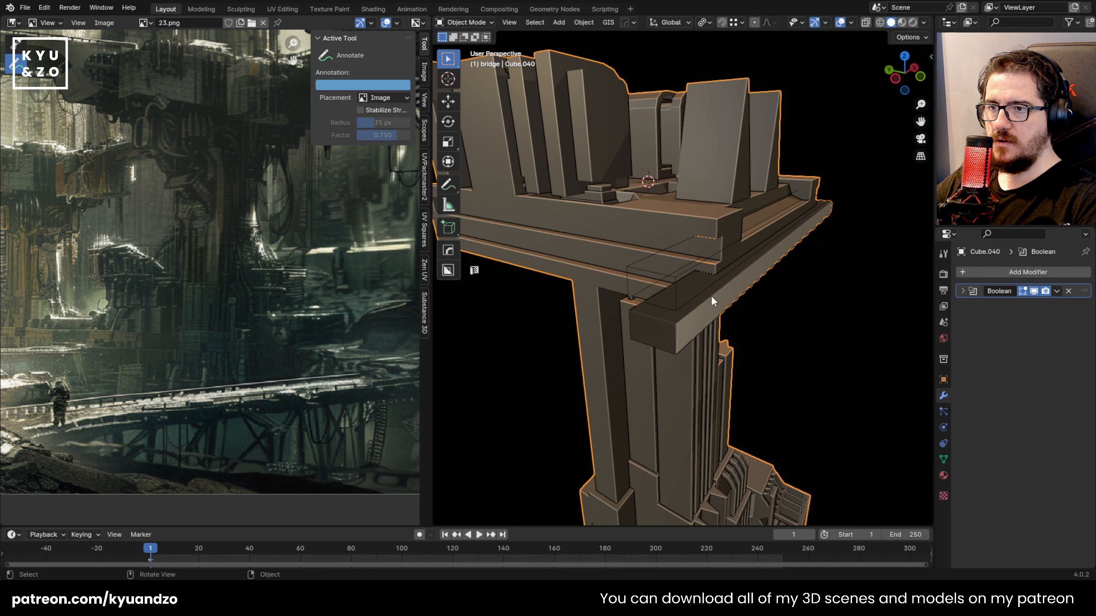
click(711, 298)
scroll(719, 304, up, 2)
key(Tab)
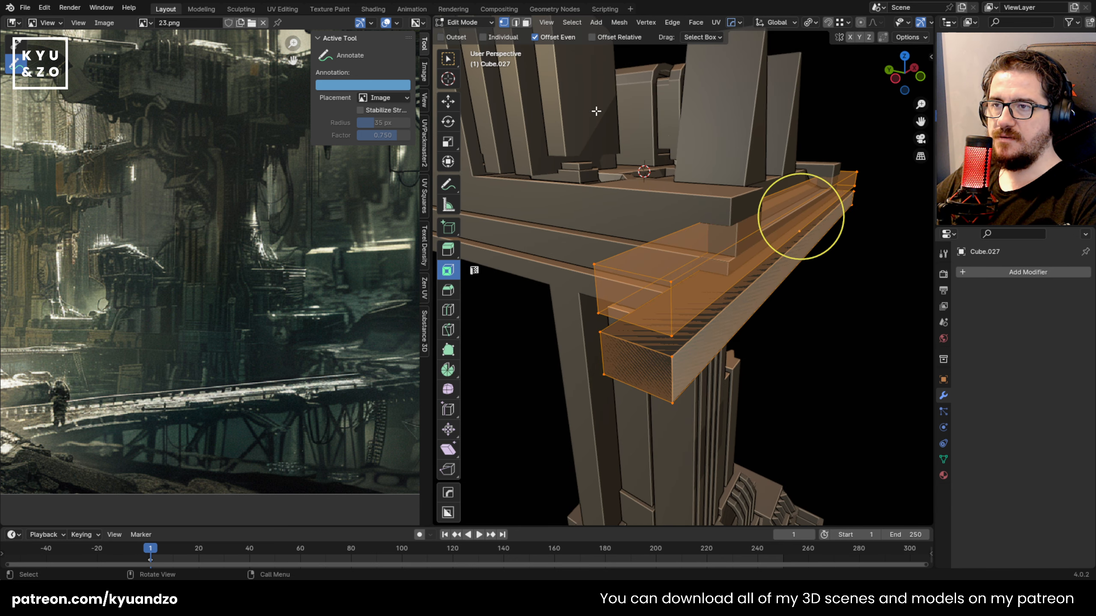
click(620, 21)
mouse_move(652, 222)
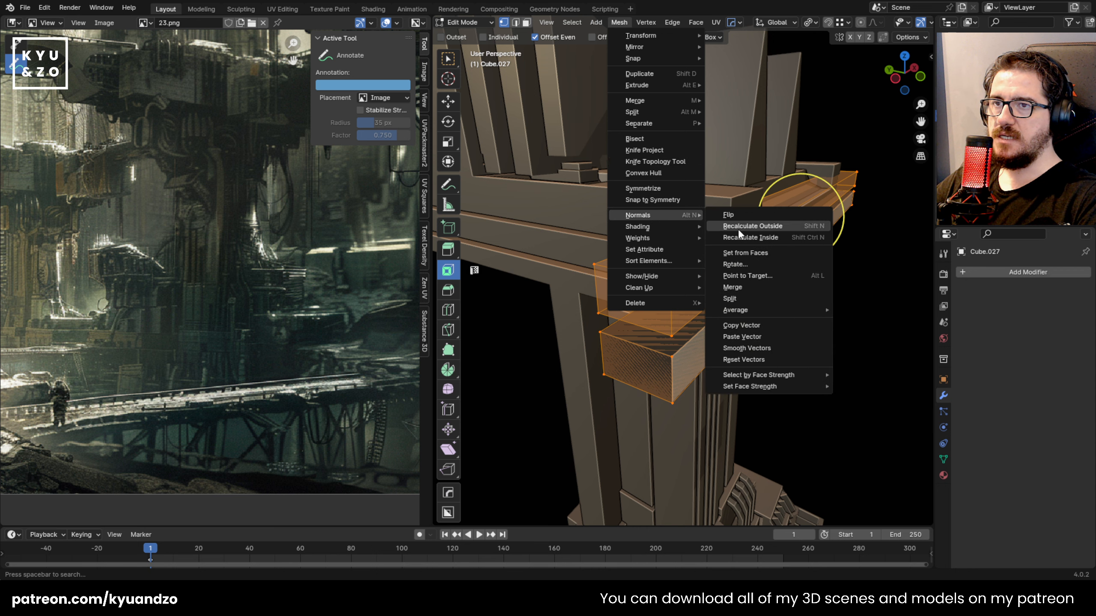
click(738, 228)
key(Tab)
Knife more edges at the platform's corner, joining the groove's end vertices to the top corner and the side ledge
middle_drag(748, 291, 719, 274)
click(742, 321)
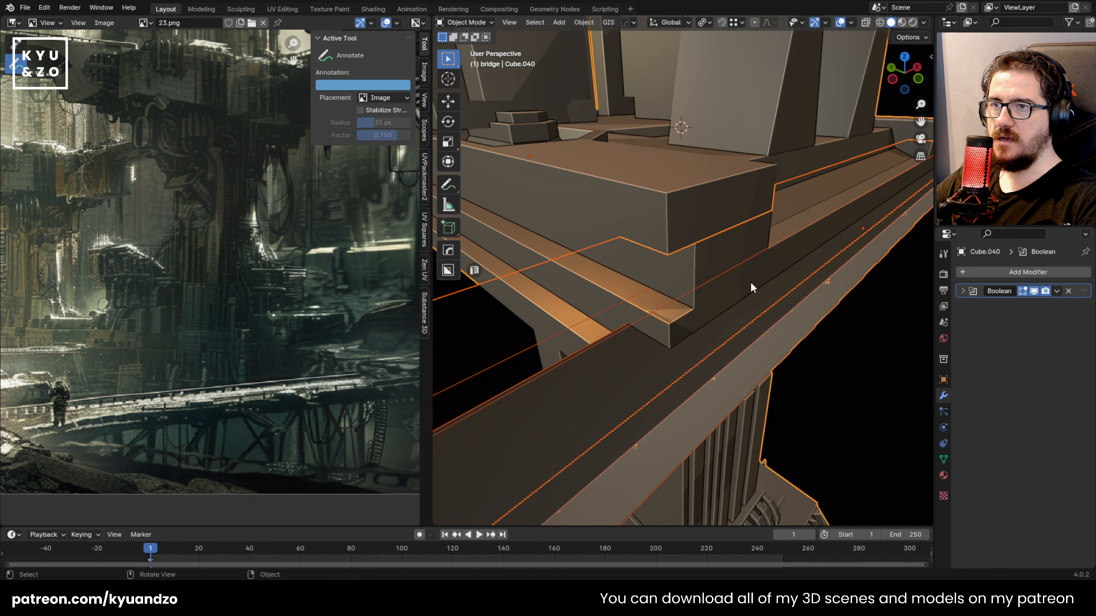
key(Tab)
key(c)
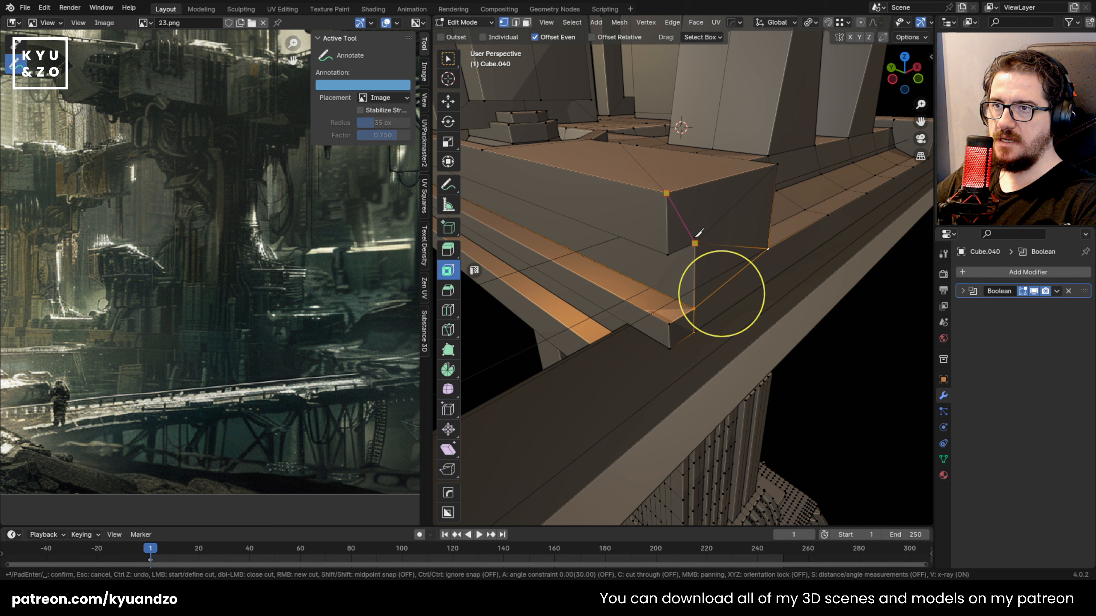
key(Return)
key(Tab)
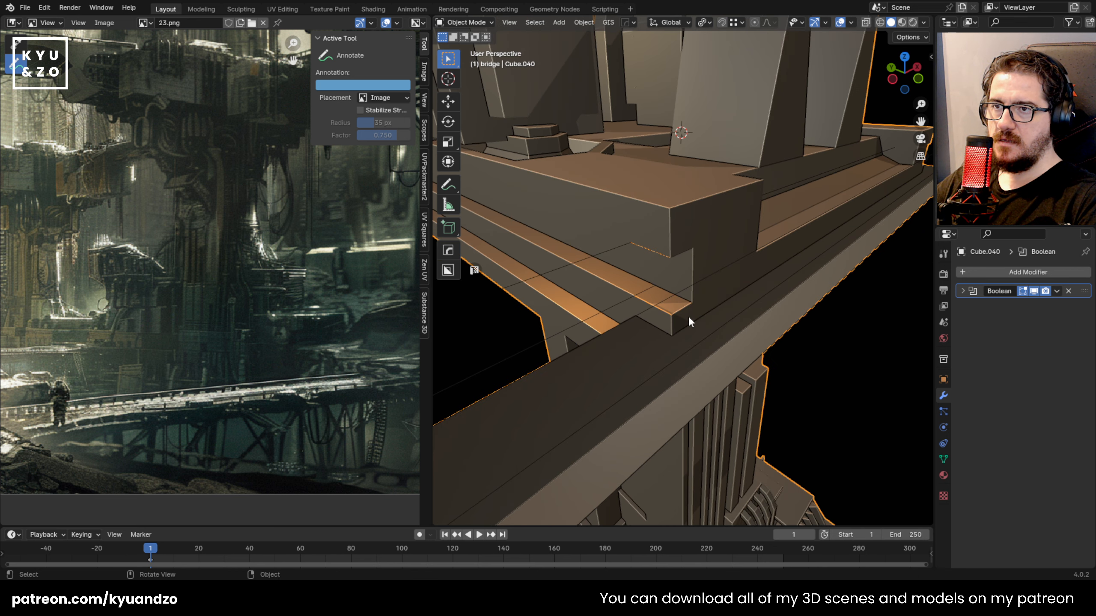
Lower the bar cutter about 0.063 m along Z and inspect the grooves along the platform's short side
middle_drag(691, 361, 748, 308)
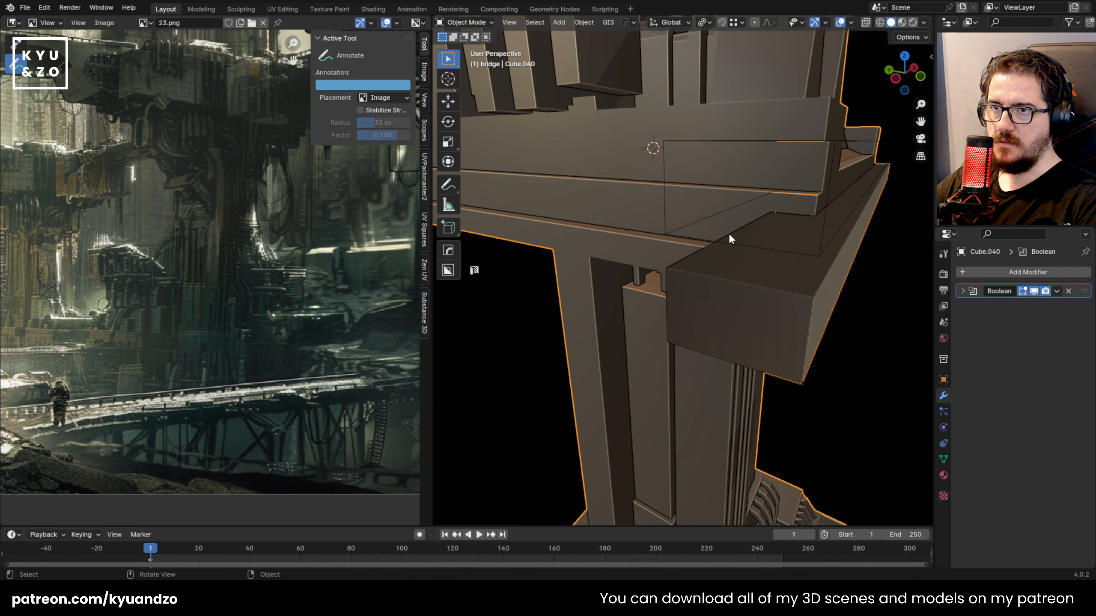
click(726, 249)
key(g)
key(z)
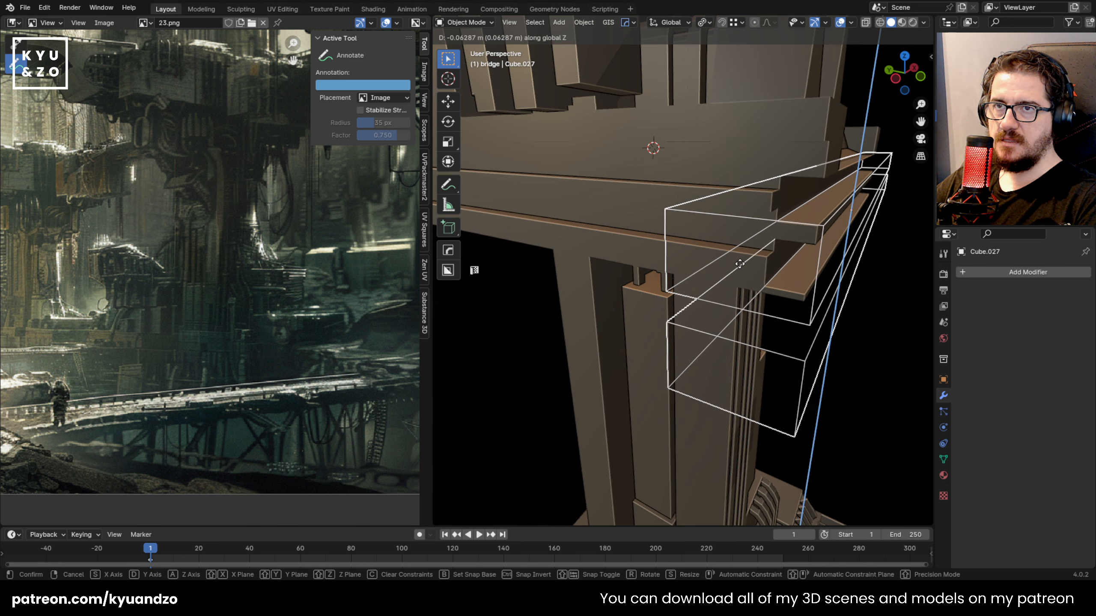
click(738, 263)
key(shift+grave)
key(w)
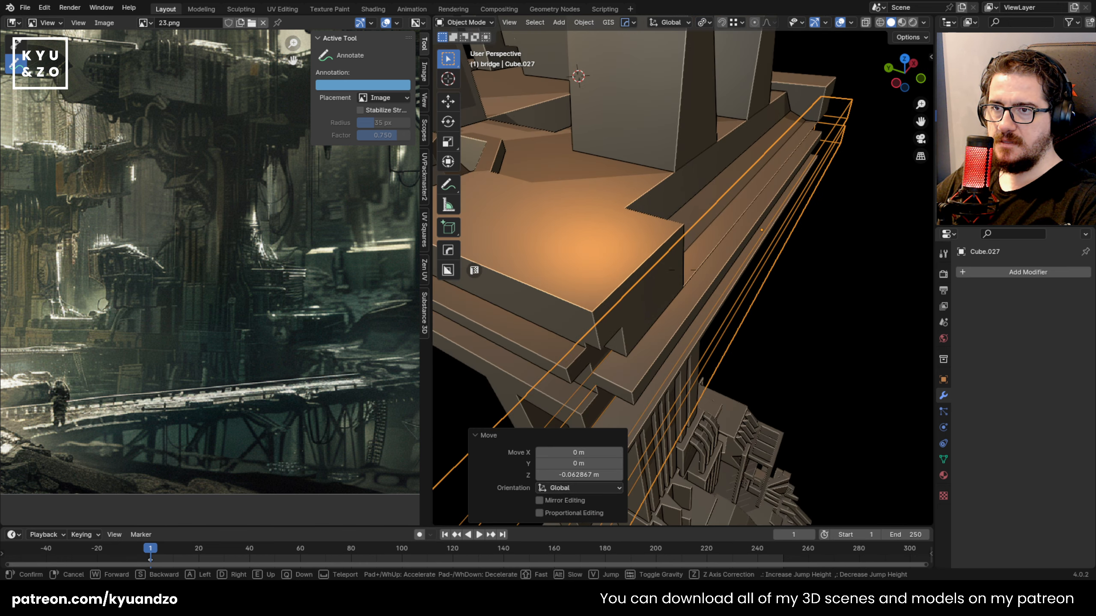
click(786, 226)
key(shift+grave)
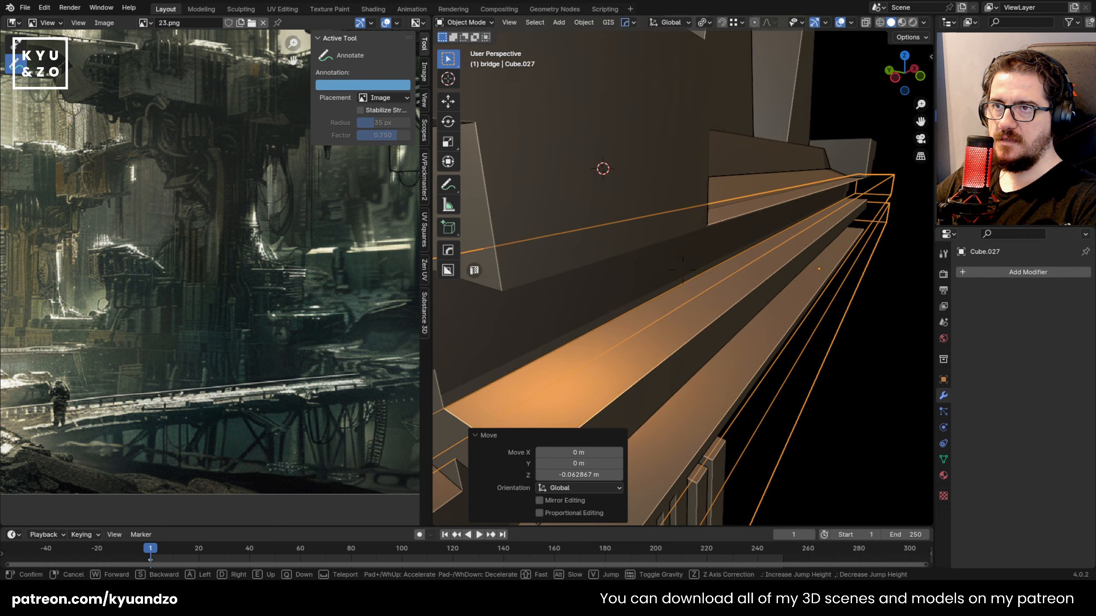
Lower the bar cutter about 0.004 m along Z and inspect the grooves meeting at the platform's corner
key(s)
click(758, 191)
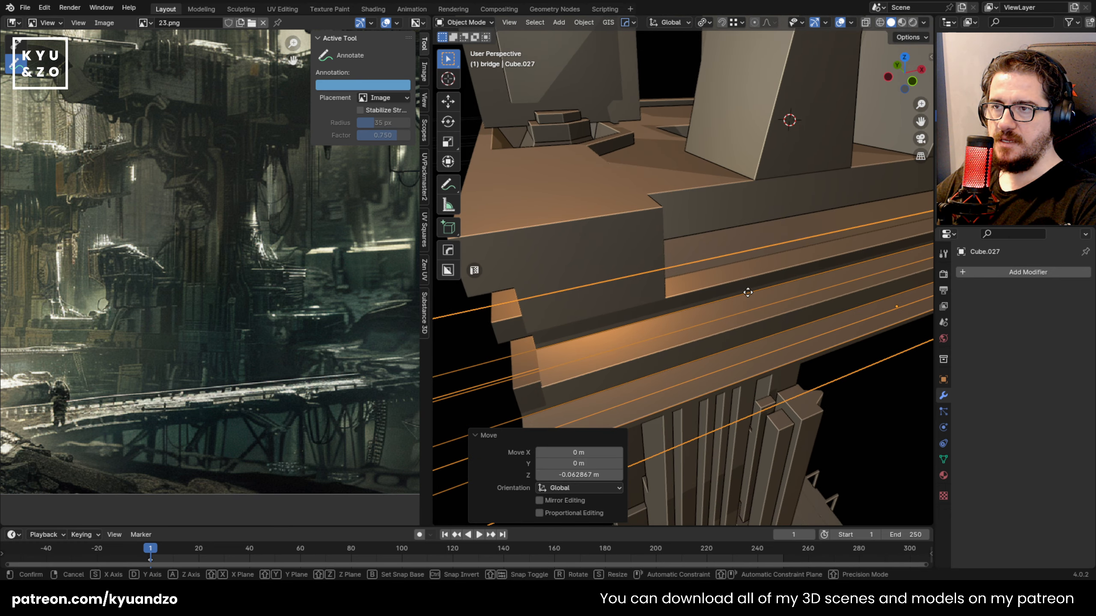
key(z)
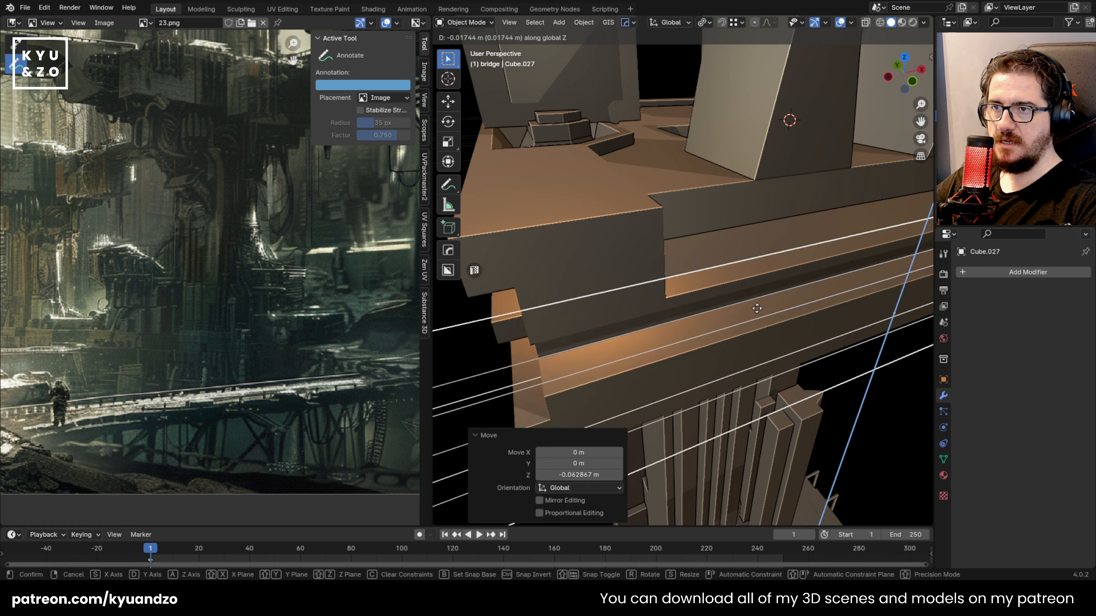
click(756, 298)
key(shift+grave)
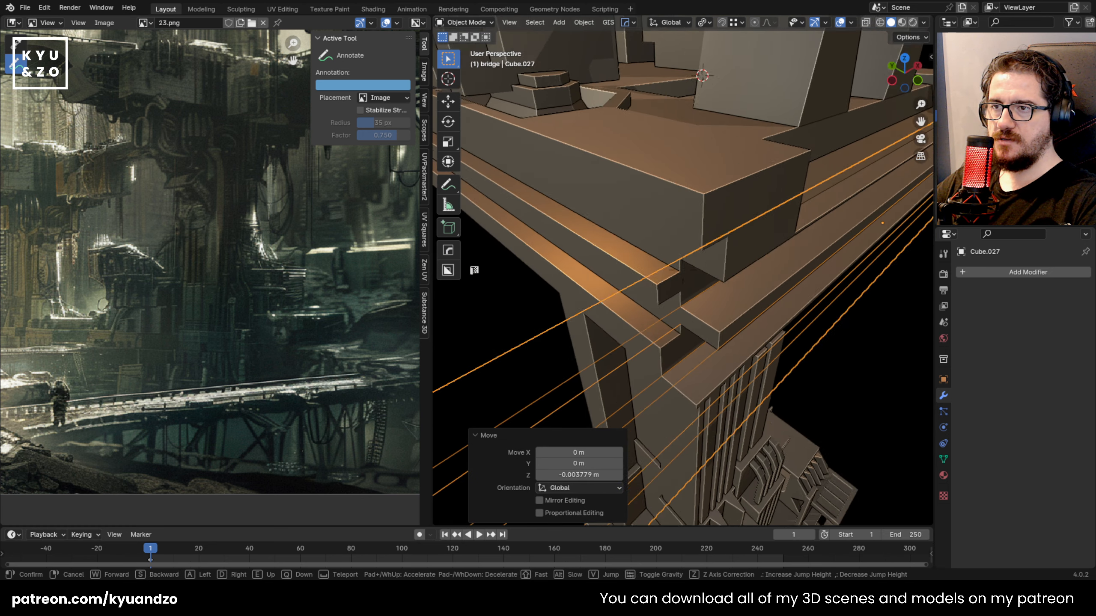
click(682, 271)
Compare the Exact and Fast solvers of the tower's Boolean modifier, ending on Fast, and check the tower's shaft
click(683, 212)
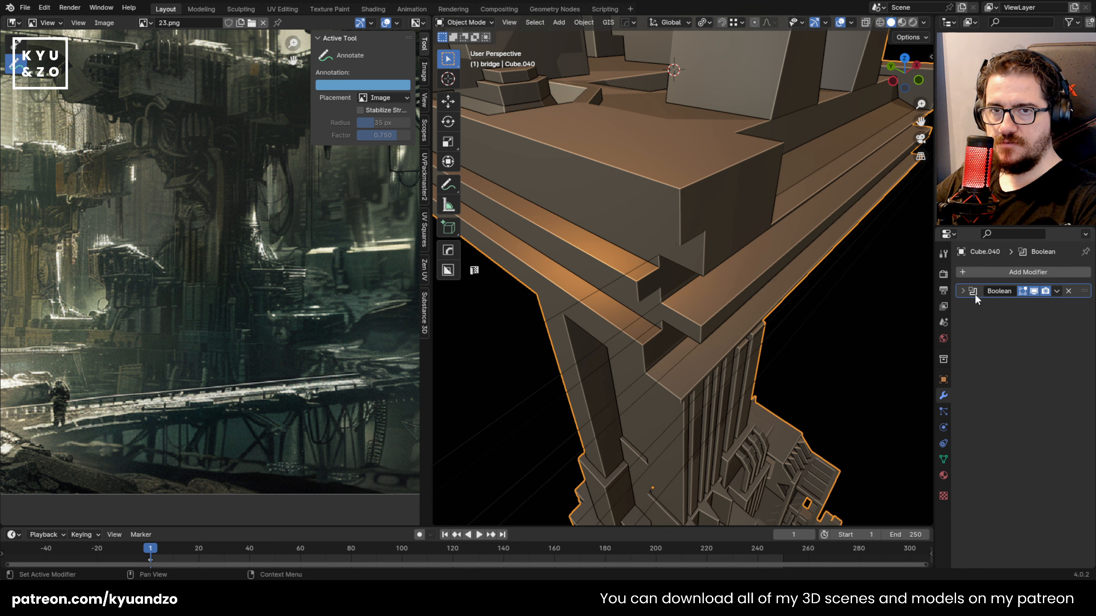
click(1057, 351)
click(1024, 350)
click(1057, 351)
click(1024, 351)
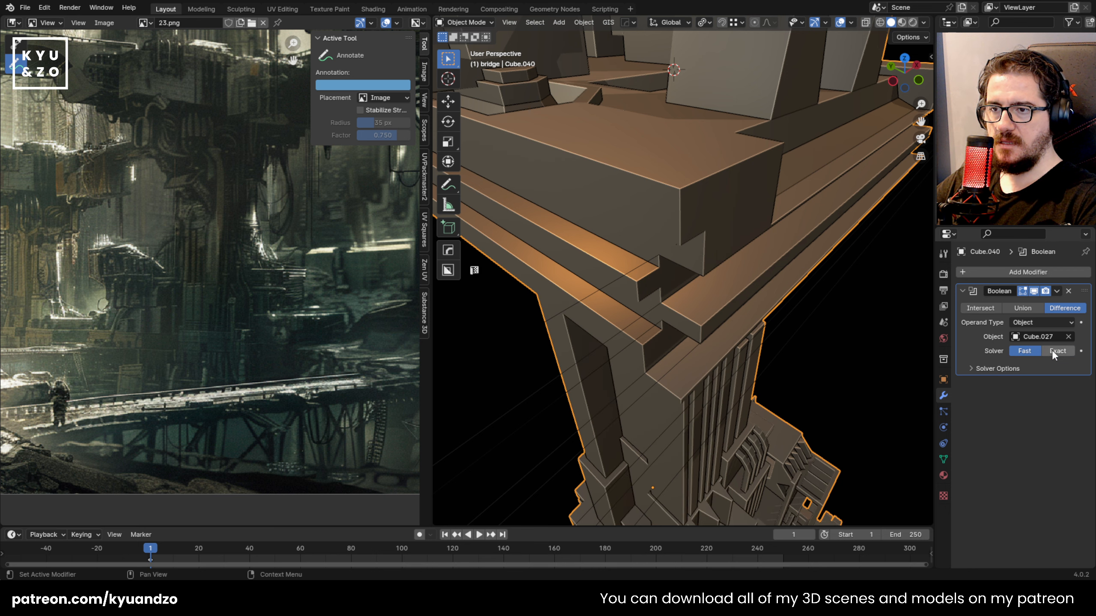
click(1057, 351)
click(1024, 351)
click(1066, 350)
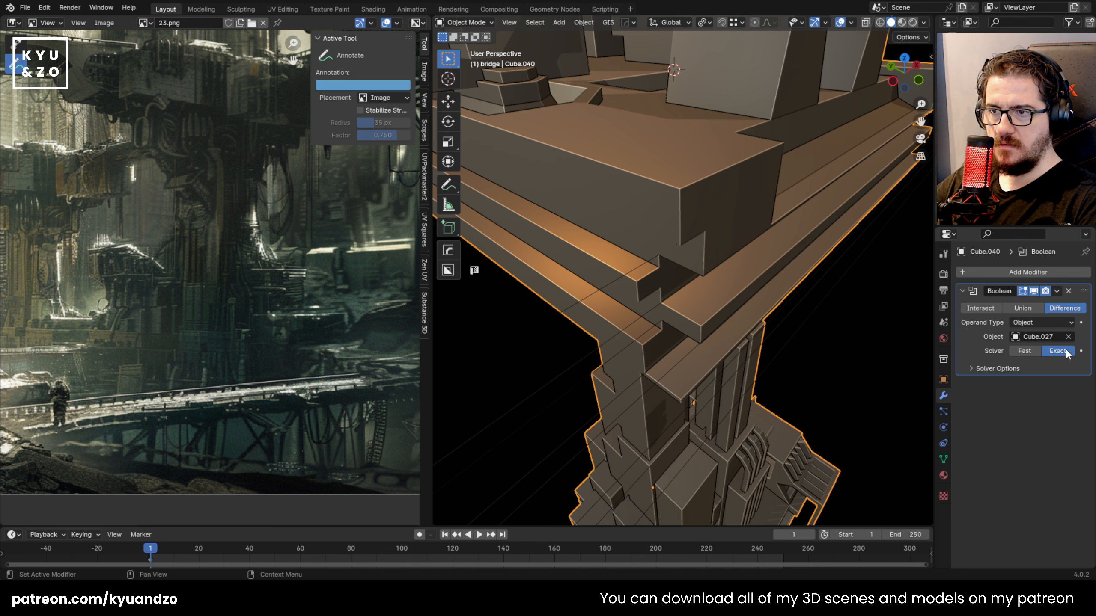
click(1029, 353)
key(shift+grave)
key(s)
key(q)
click(796, 253)
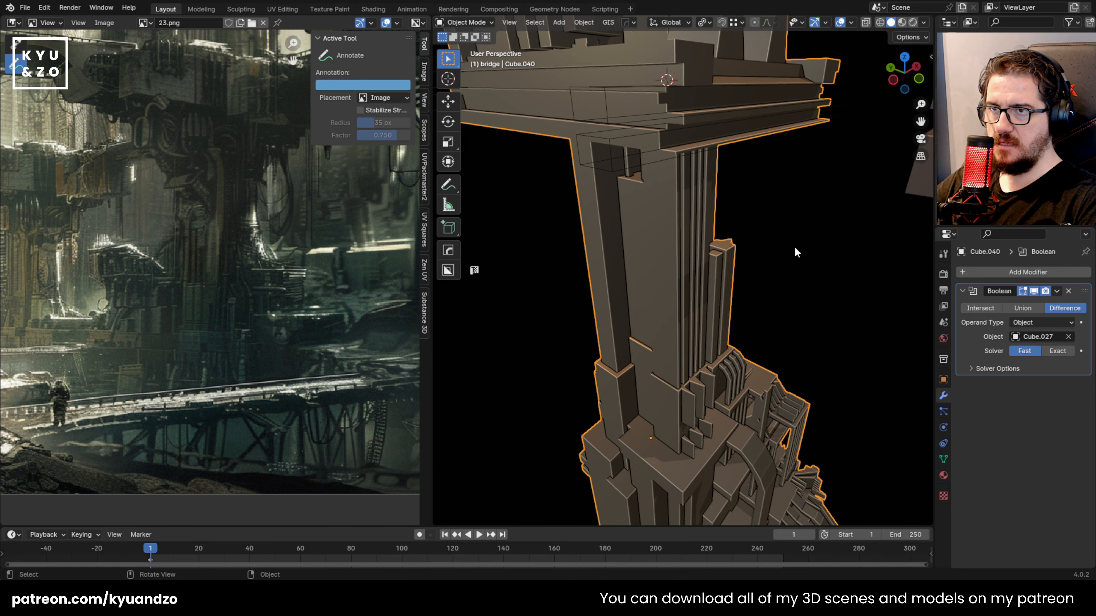
Try removing the tower's Boolean modifier, undo the removal, and compare the Exact and Fast solvers once more
click(1067, 291)
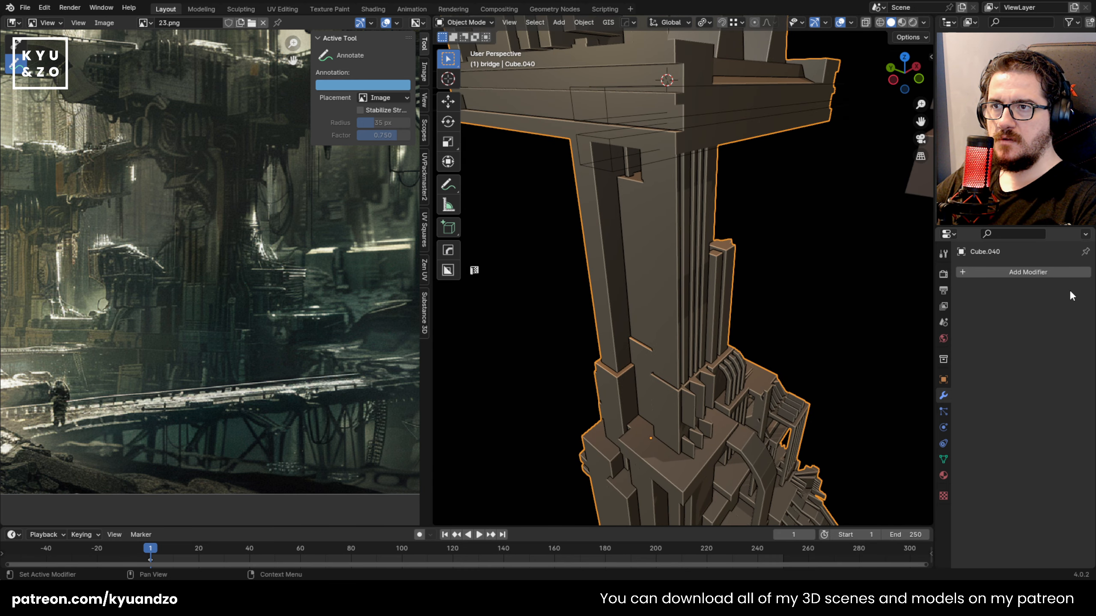
key(ctrl+z)
click(1050, 350)
click(1028, 352)
click(1049, 352)
click(1021, 353)
click(624, 151)
key(shift+grave)
key(e)
key(w)
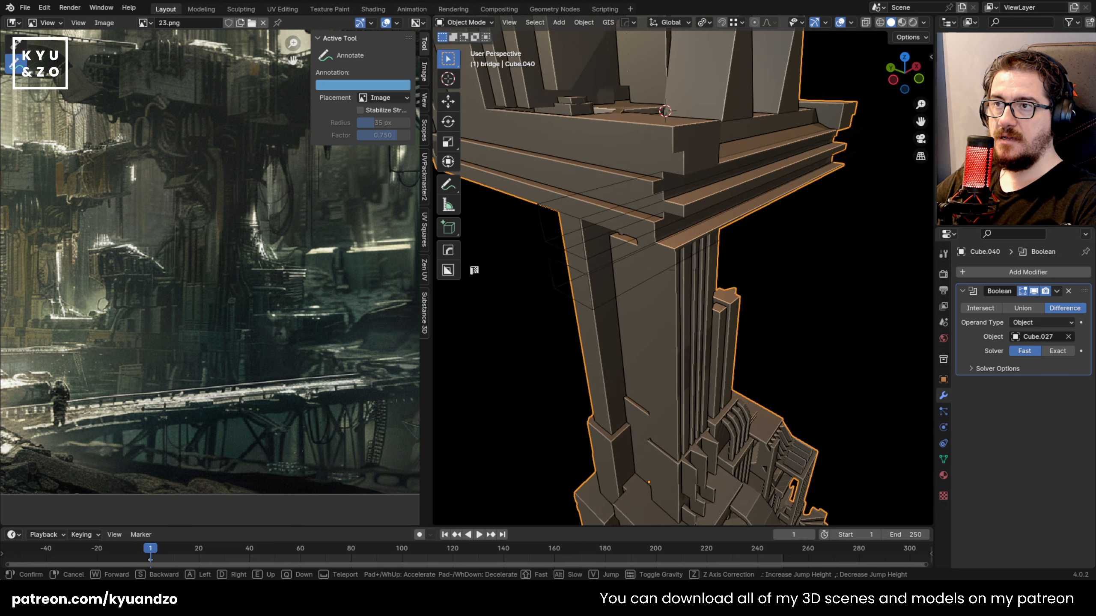
click(624, 152)
Delete the bar cutter that crosses the platform's corner
click(614, 354)
key(x)
click(615, 354)
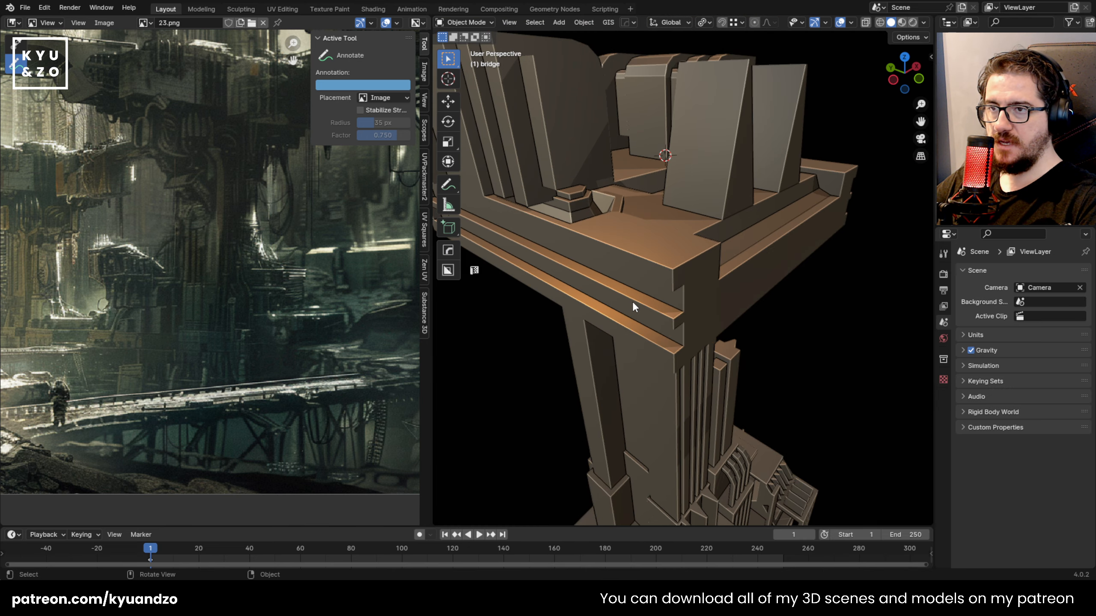
Open the tower's mesh for editing at the platform's corner and remove its Boolean modifier without a cutter object
click(635, 303)
key(Tab)
scroll(662, 312, up, 2)
key(Tab)
scroll(799, 270, down, 5)
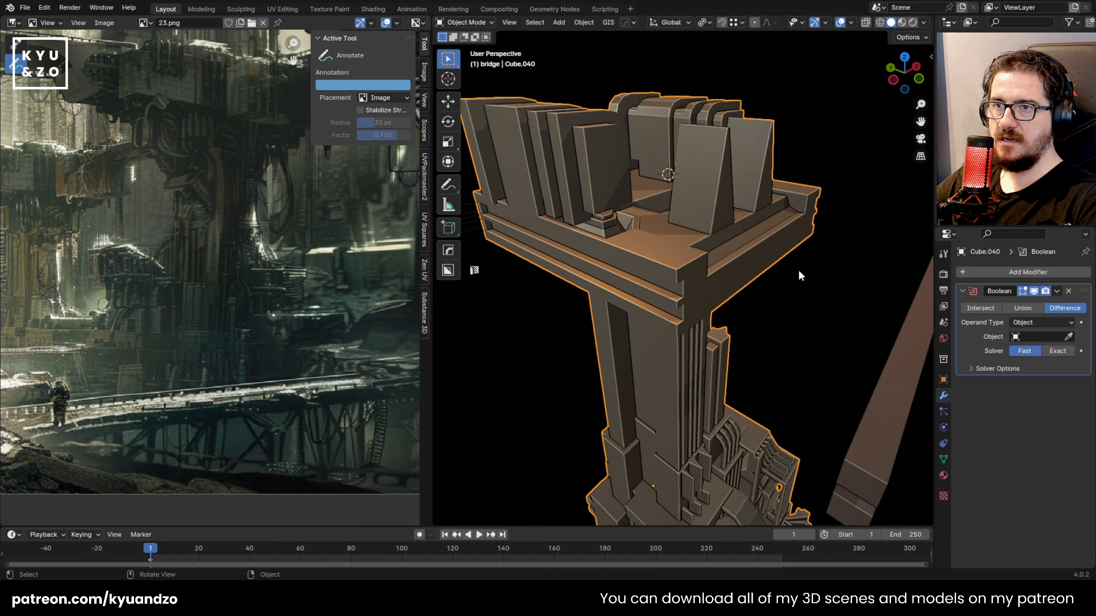
scroll(799, 270, up, 4)
key(Tab)
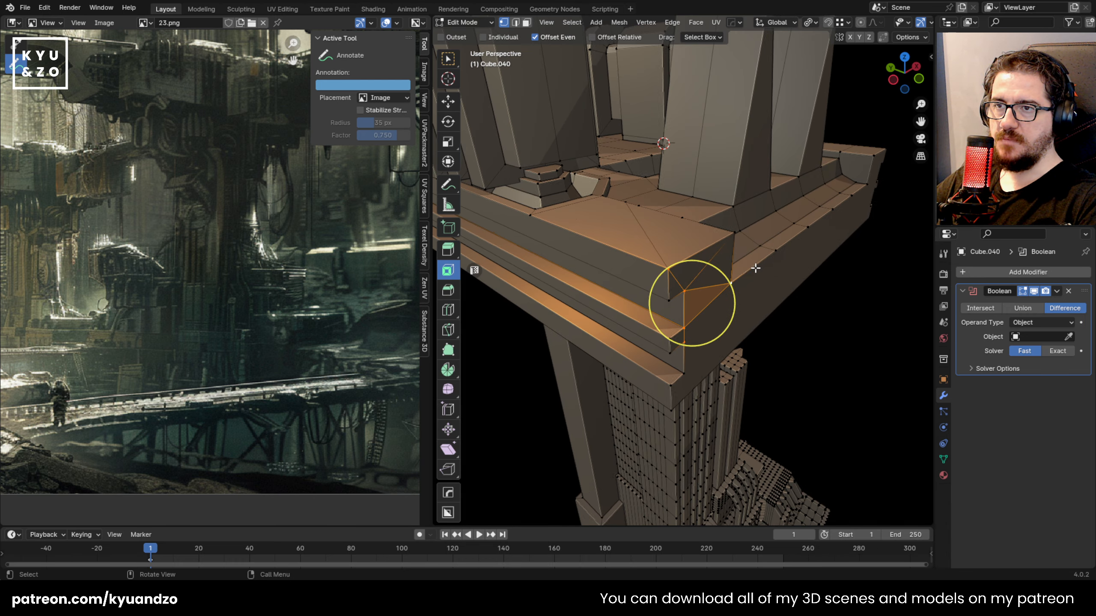
key(shift+grave)
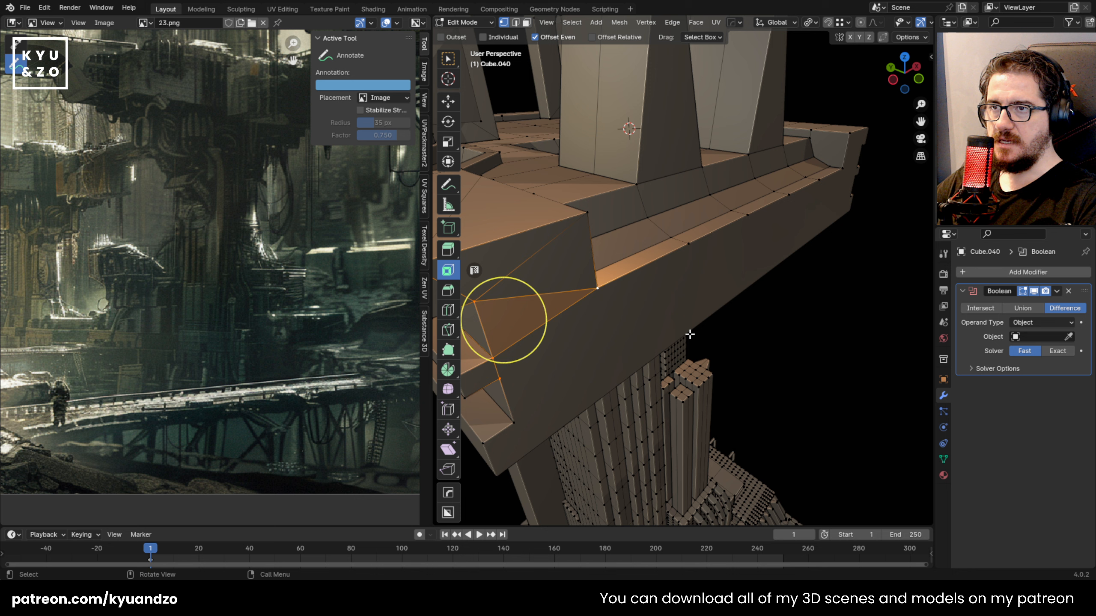
click(682, 280)
click(1067, 291)
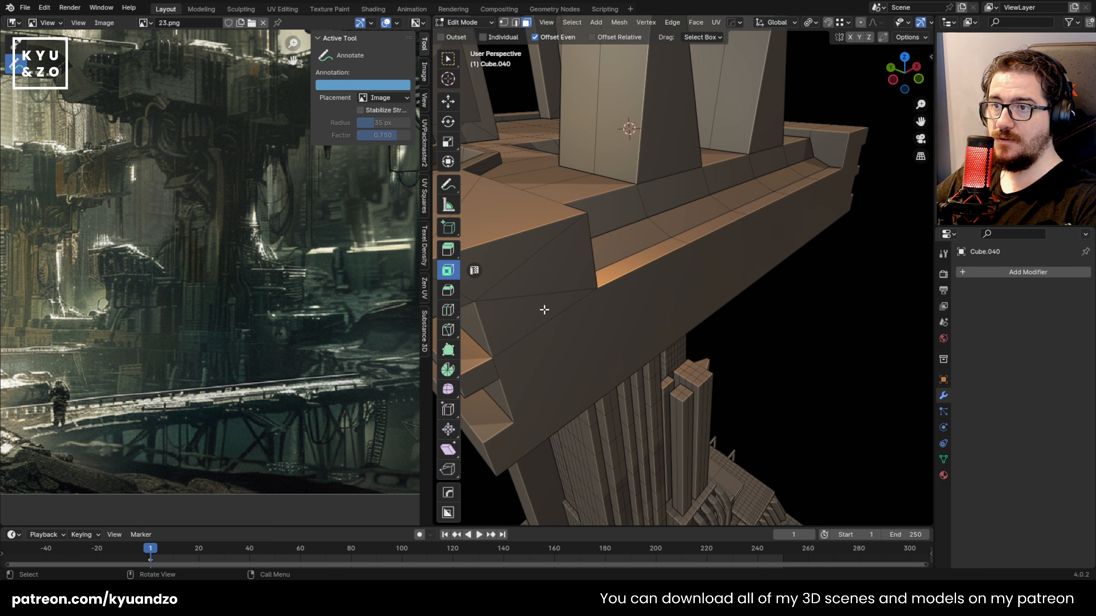
Move the large face of the platform's ungrooved side about -0.012 m along Y
click(632, 318)
key(g)
key(y)
key(x)
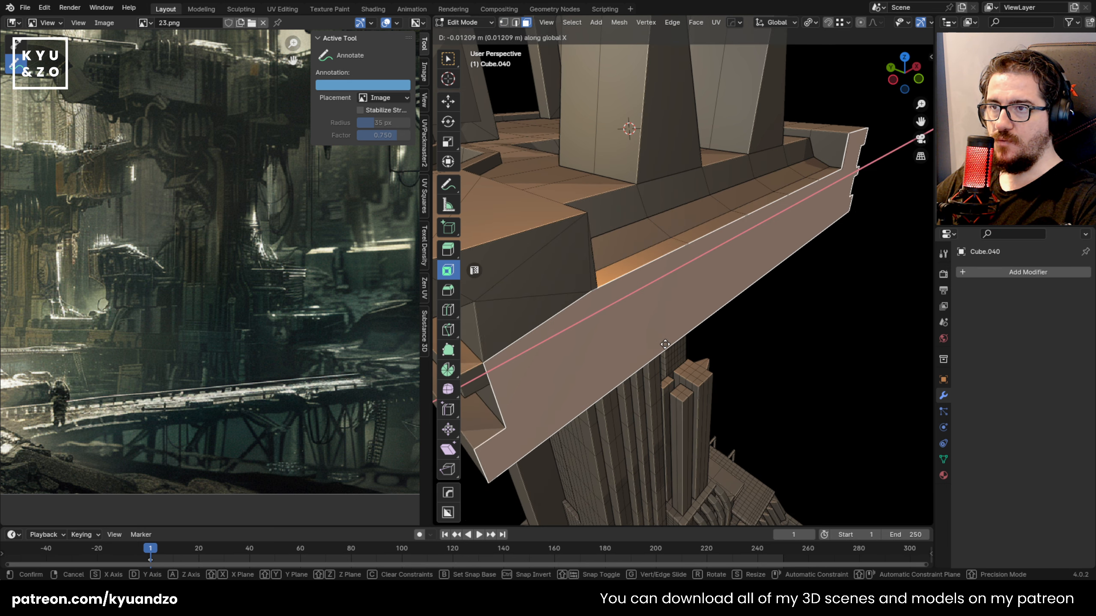
key(y)
key(x)
key(y)
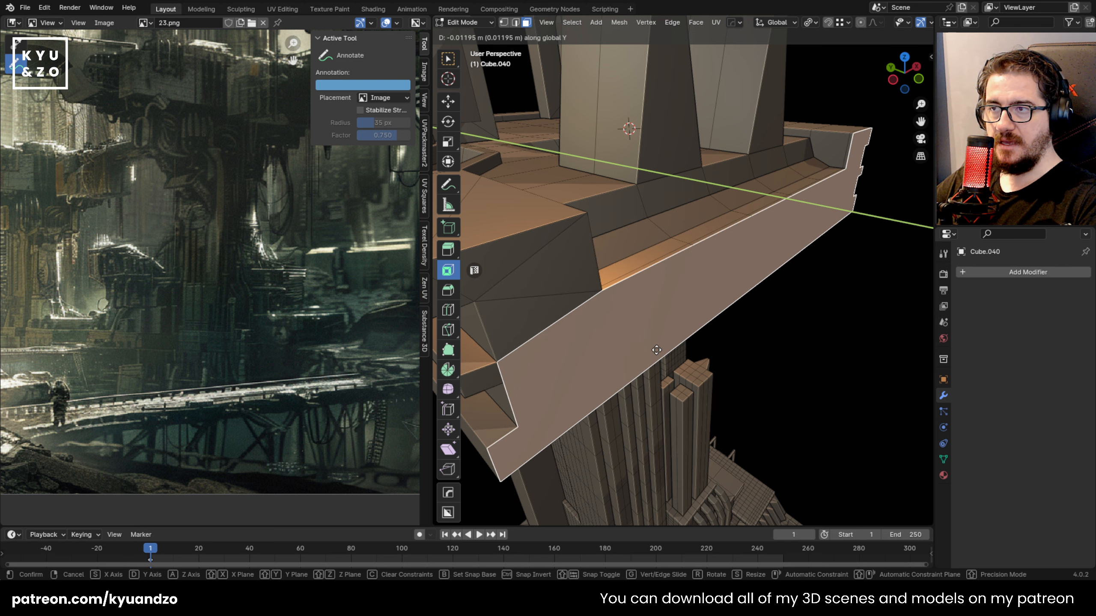
click(656, 350)
shift+middle_drag(681, 276, 727, 245)
scroll(703, 228, down, 4)
key(Tab)
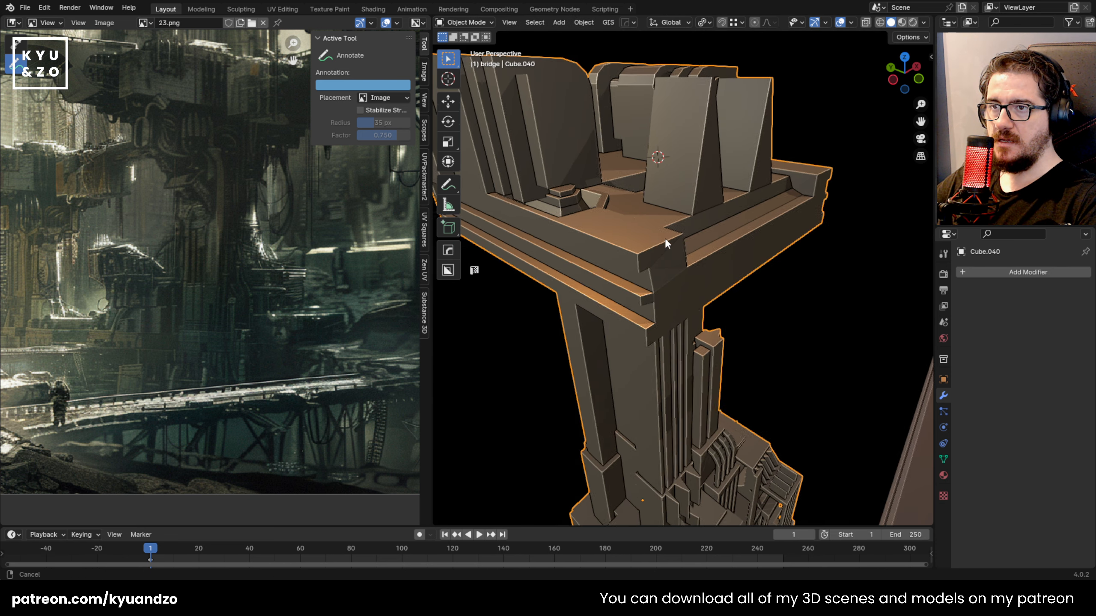
Duplicate the remaining bar cutter and move the copy about -1.95 m along Y to the ungrooved side
shift+middle_drag(655, 238, 801, 268)
click(499, 208)
key(shift+d)
key(s)
key(d)
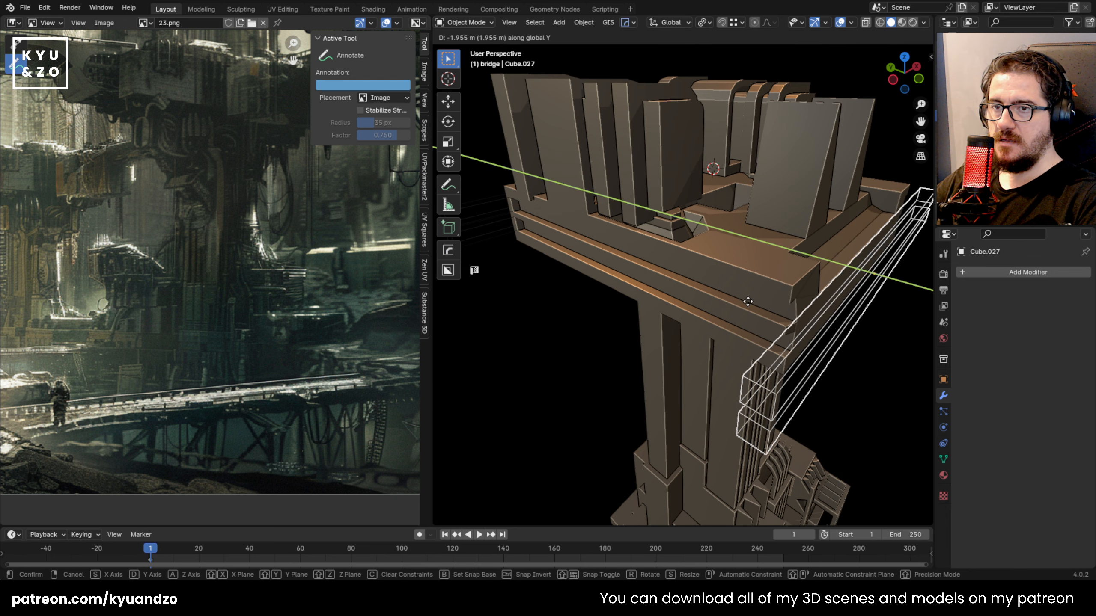
click(748, 300)
Subtract the duplicated bar cutter from the tower with a fast Difference Boolean and scale the cutter by 2.381 along Y
shift+click(768, 283)
key(ctrl+KP_Subtract)
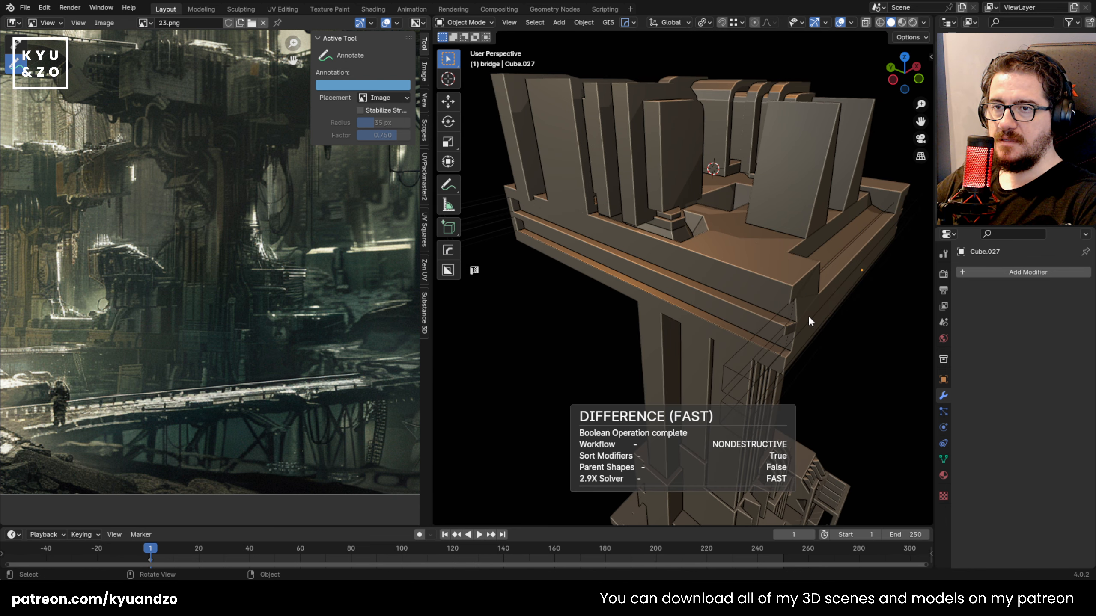
key(s)
key(y)
click(678, 333)
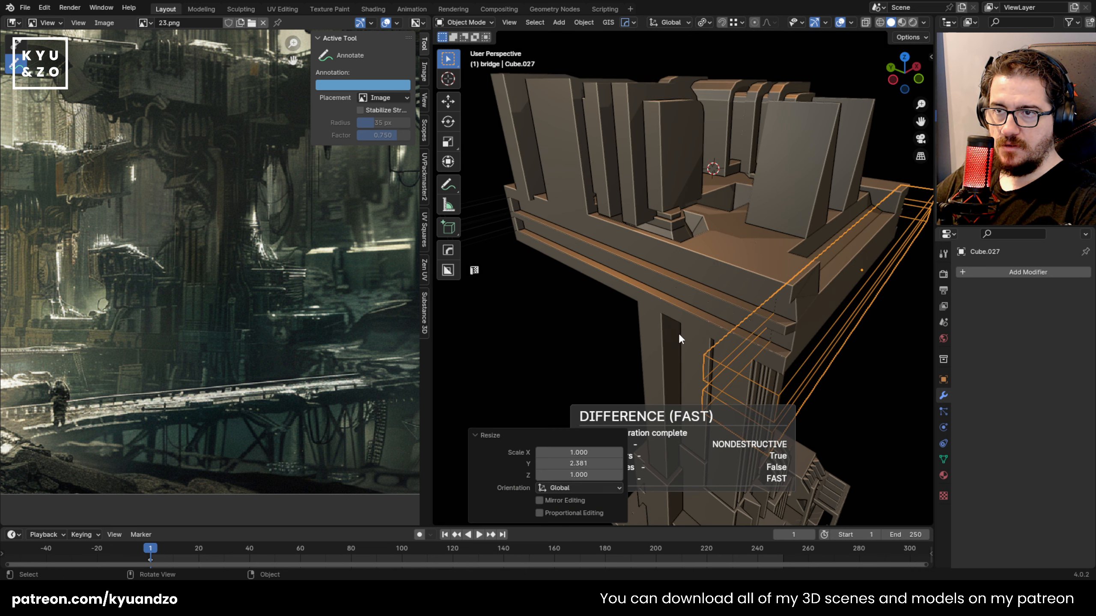
click(730, 295)
middle_drag(730, 296, 584, 277)
scroll(585, 277, up, 4)
key(Tab)
key(2)
click(748, 297)
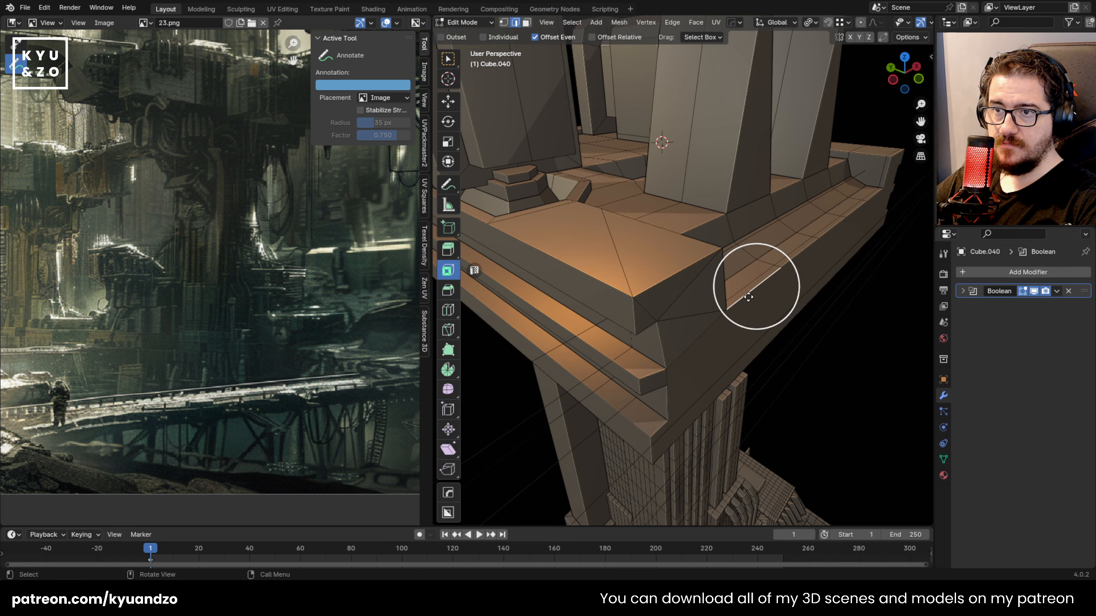
key(g)
key(d)
right_click(755, 301)
key(g)
key(d)
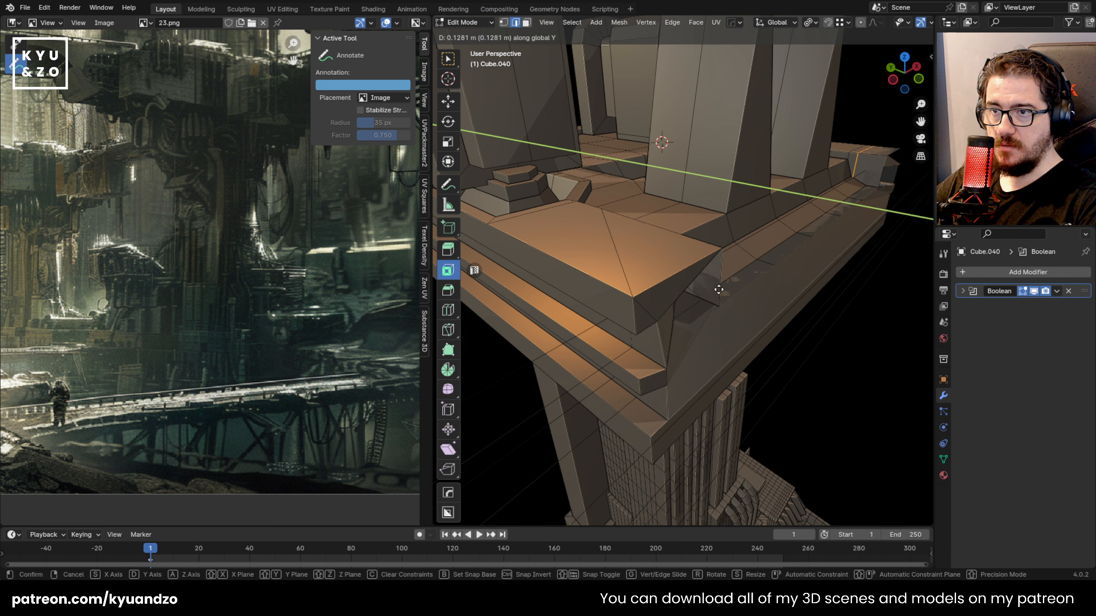
click(754, 291)
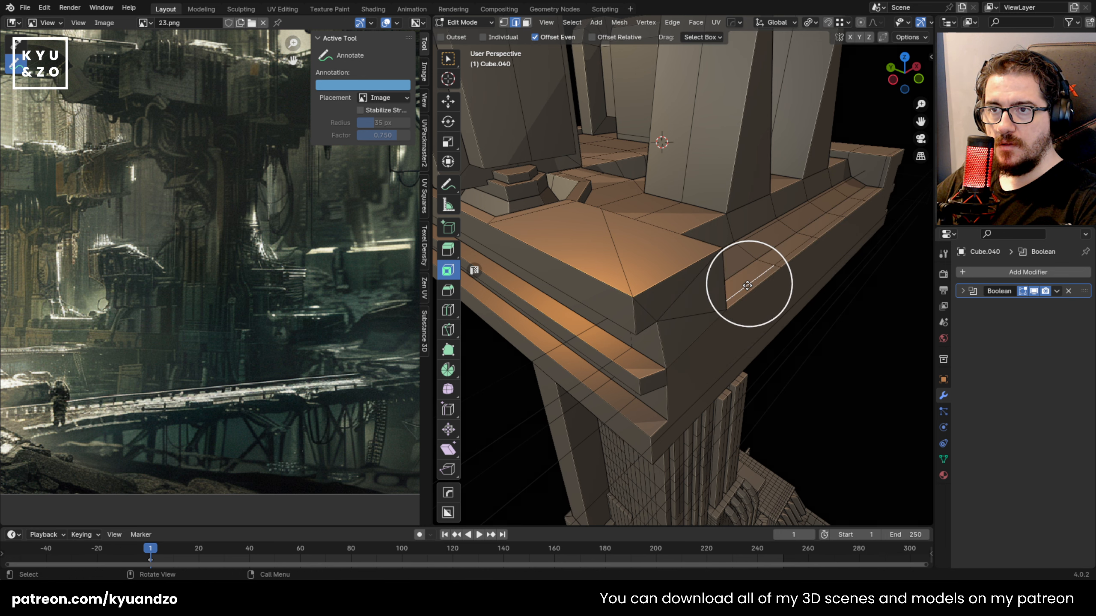
key(3)
click(752, 304)
key(d)
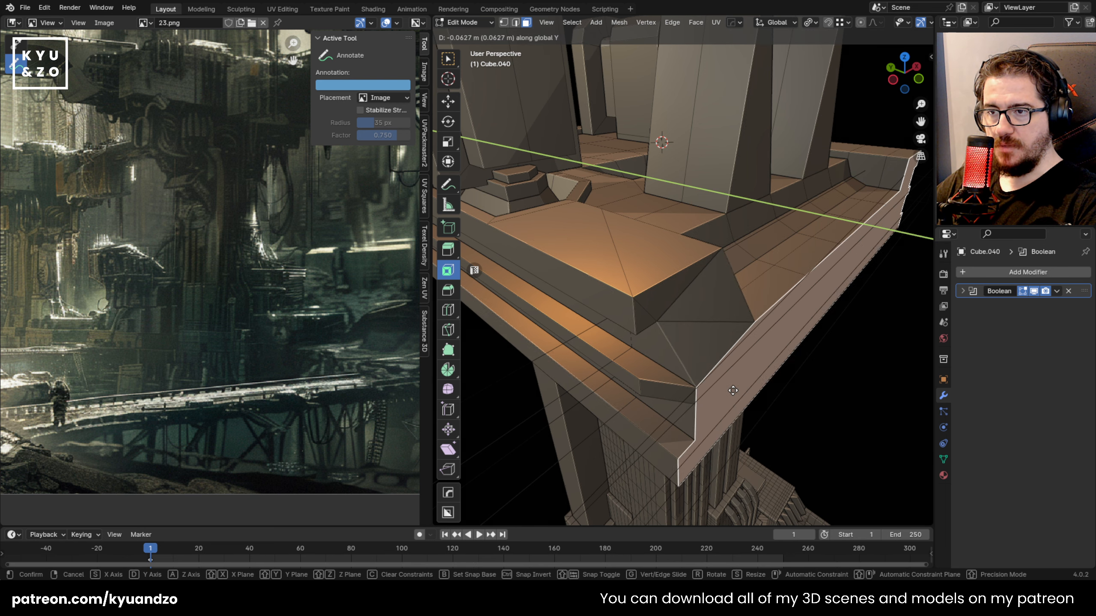
right_click(734, 382)
middle_drag(735, 378, 747, 360)
key(Tab)
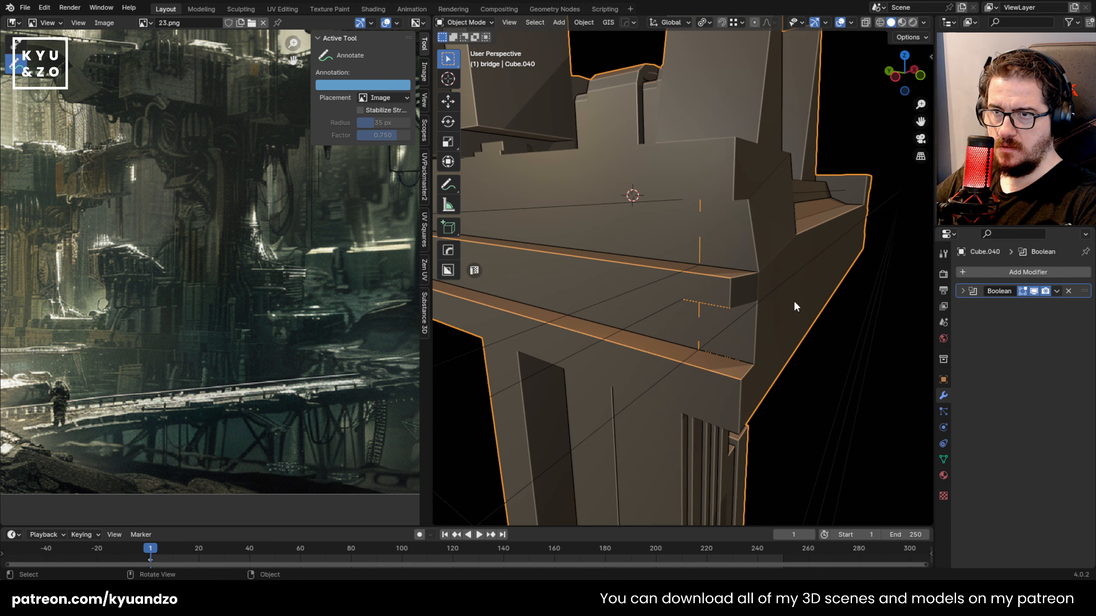
Move the bar cutter about -0.067 m along Y, away from the platform's side
click(874, 307)
key(g)
key(y)
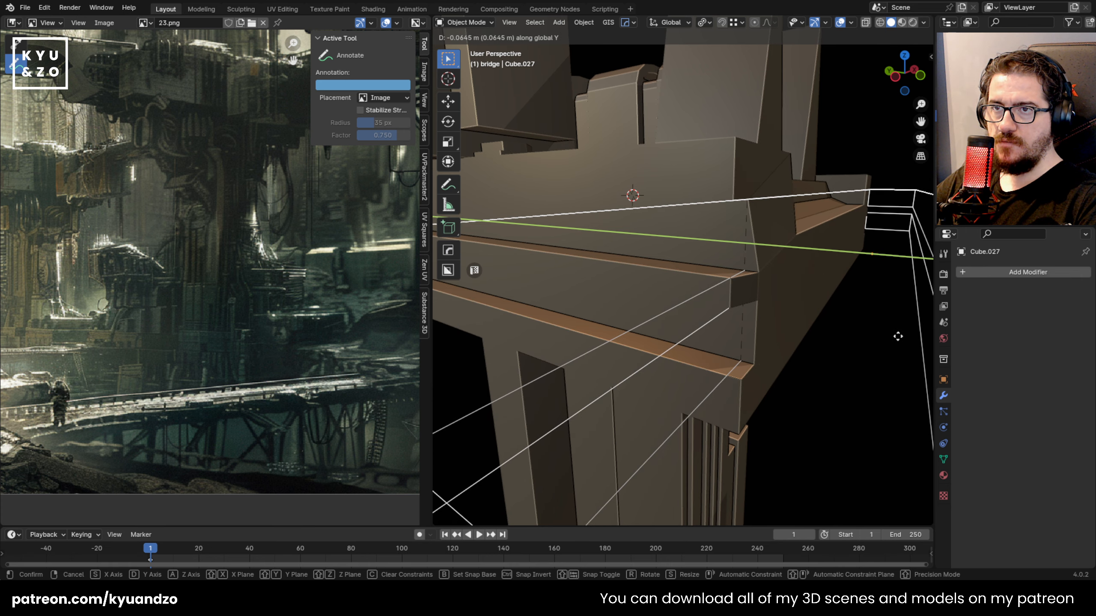
click(895, 333)
Scale the bar cutter by -1.597 along Z and by 2.113 along Y
middle_drag(822, 192, 821, 223)
key(s)
key(d)
key(a)
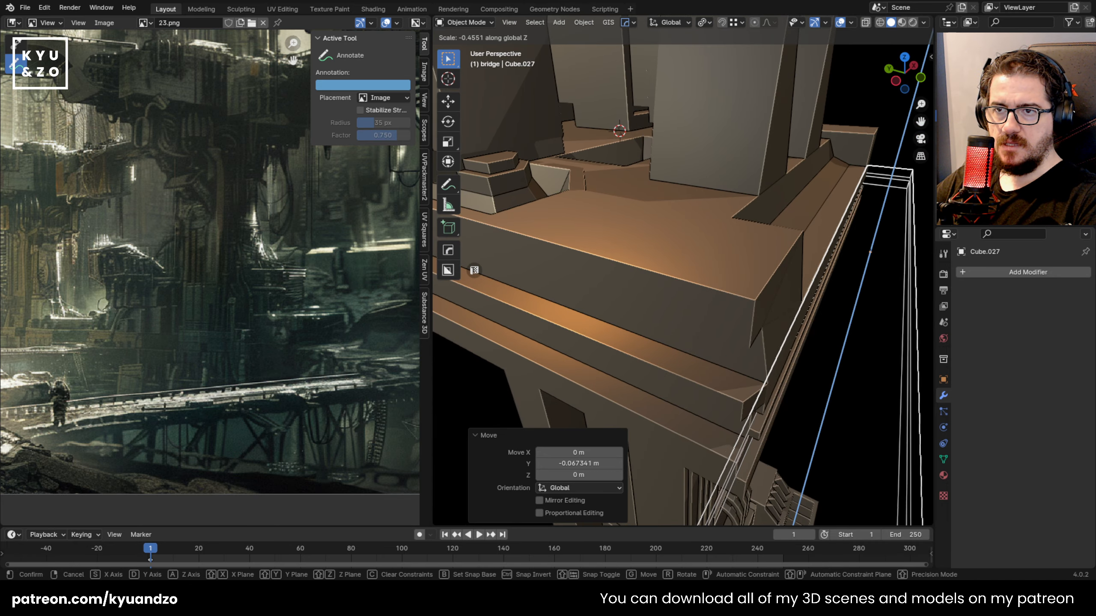
click(867, 187)
shift+middle_drag(802, 409, 757, 331)
key(s)
key(y)
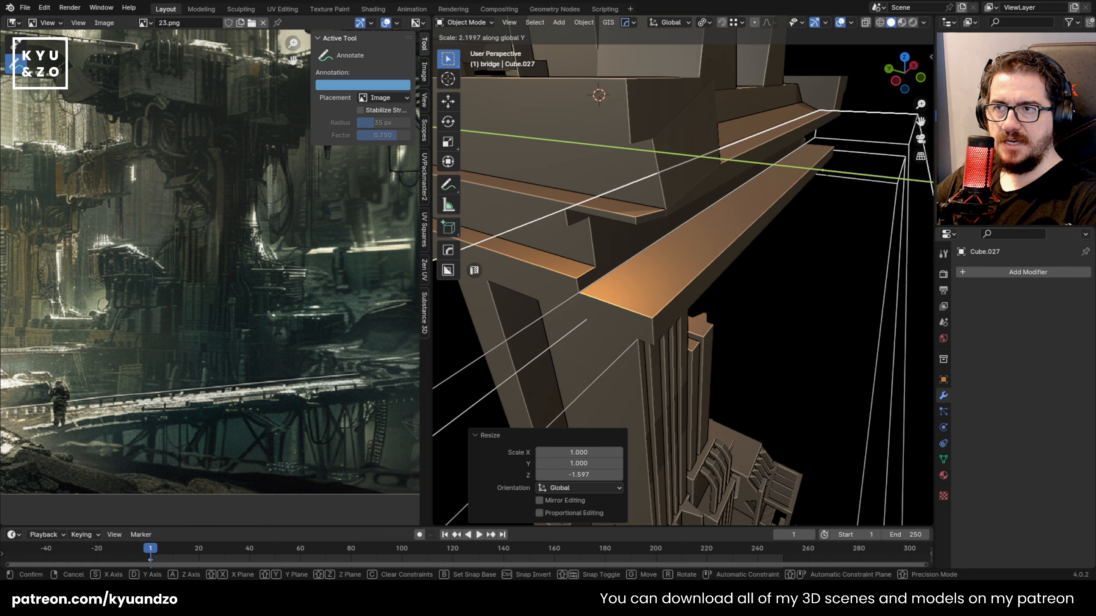
click(435, 402)
Scale the bar cutter by 1.343 along Z and lower it slightly along Z
key(s)
key(z)
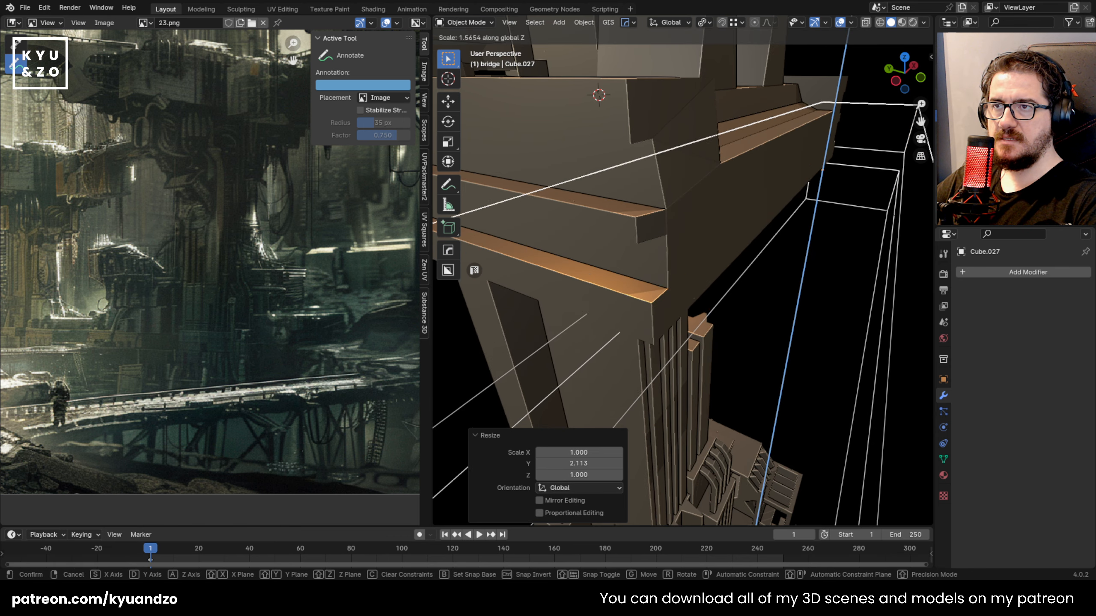
click(874, 270)
key(g)
key(z)
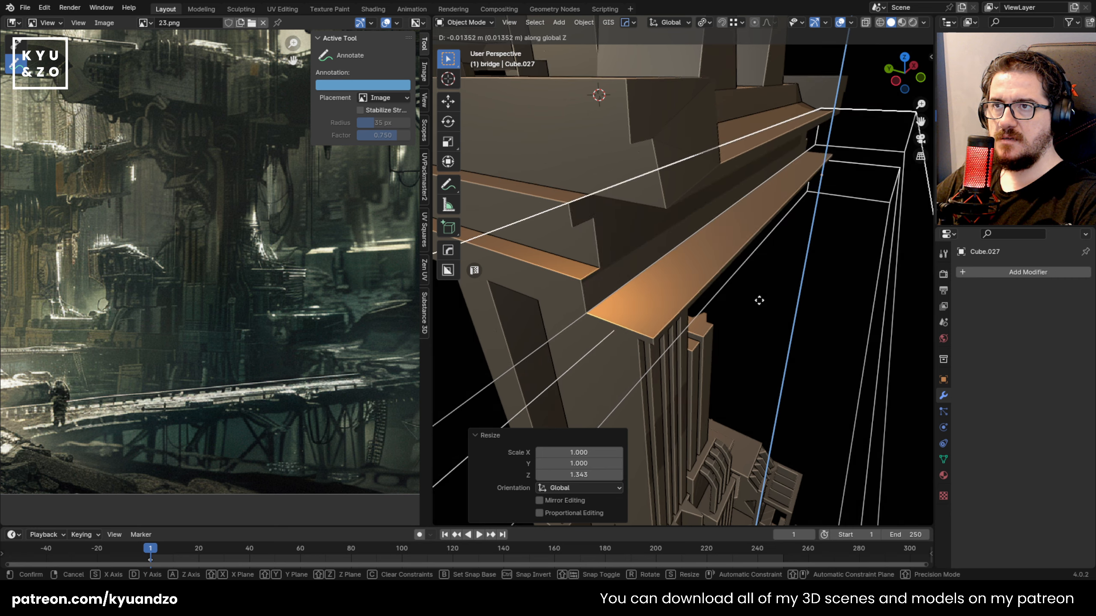
click(757, 291)
Raise the selected ledge face above the new grooves about 0.010 m along Z
click(619, 152)
key(Tab)
key(2)
key(3)
click(738, 146)
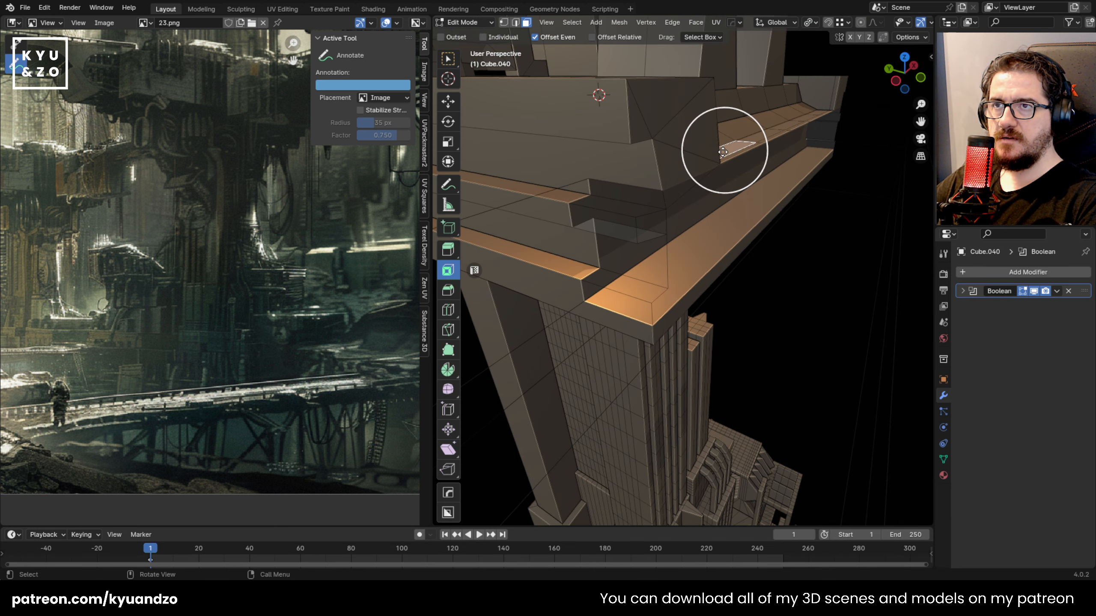
middle_drag(738, 147, 595, 149)
key(g)
key(a)
right_click(702, 154)
key(g)
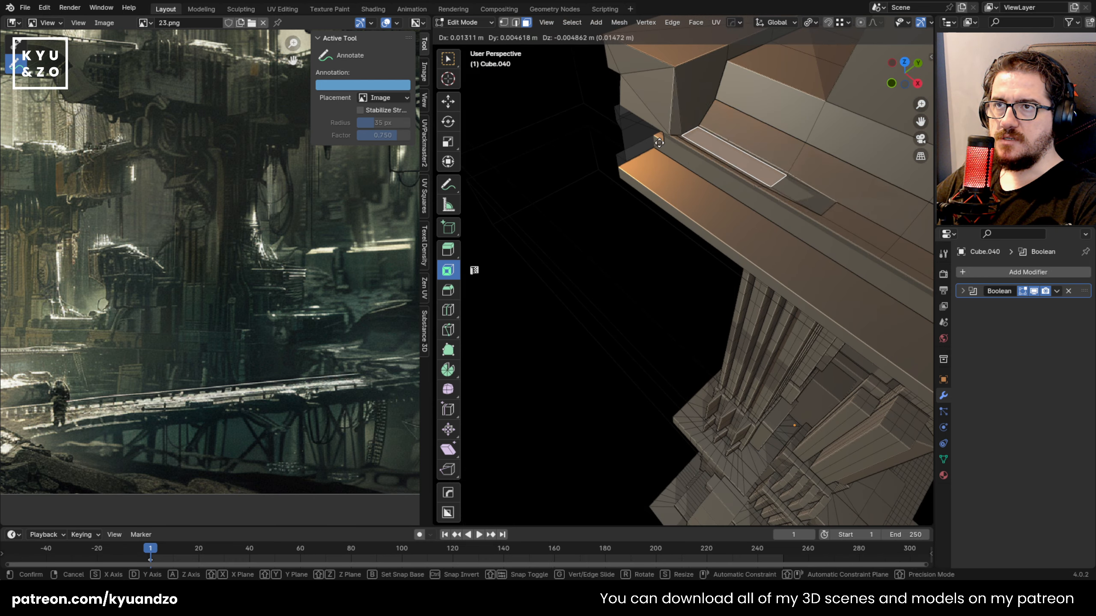
key(z)
right_click(650, 223)
middle_drag(650, 223, 625, 236)
key(g)
key(z)
click(732, 223)
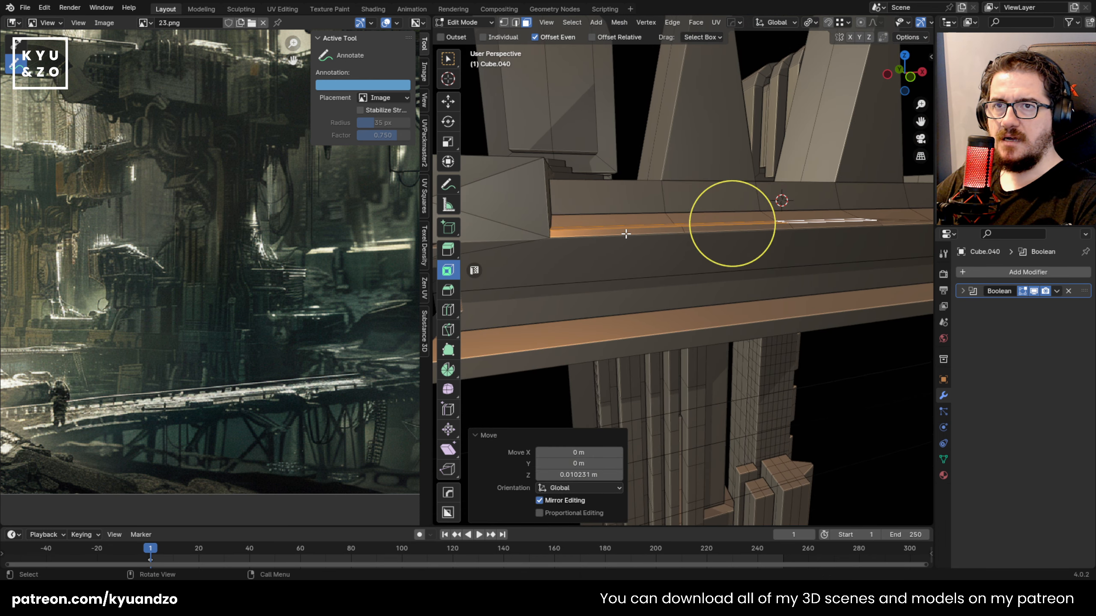
Select the triangular faces at the platform's corner and move them along Y
shift+middle_drag(526, 208, 657, 236)
click(603, 256)
shift+click(517, 187)
shift+click(598, 216)
key(g)
key(d)
right_click(602, 216)
key(g)
key(d)
key(s)
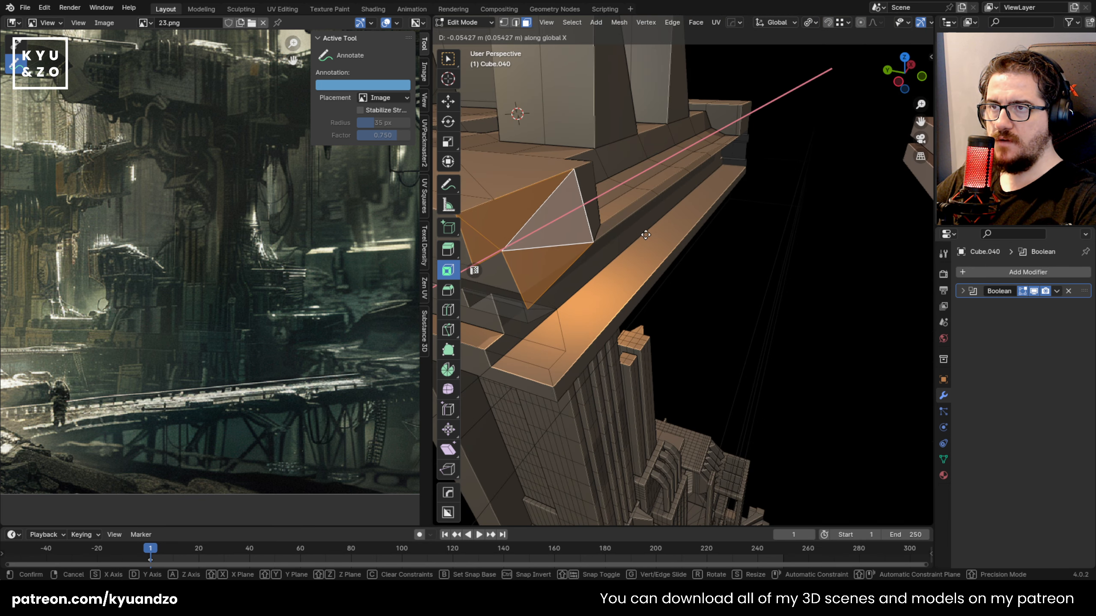
key(d)
click(748, 264)
key(Tab)
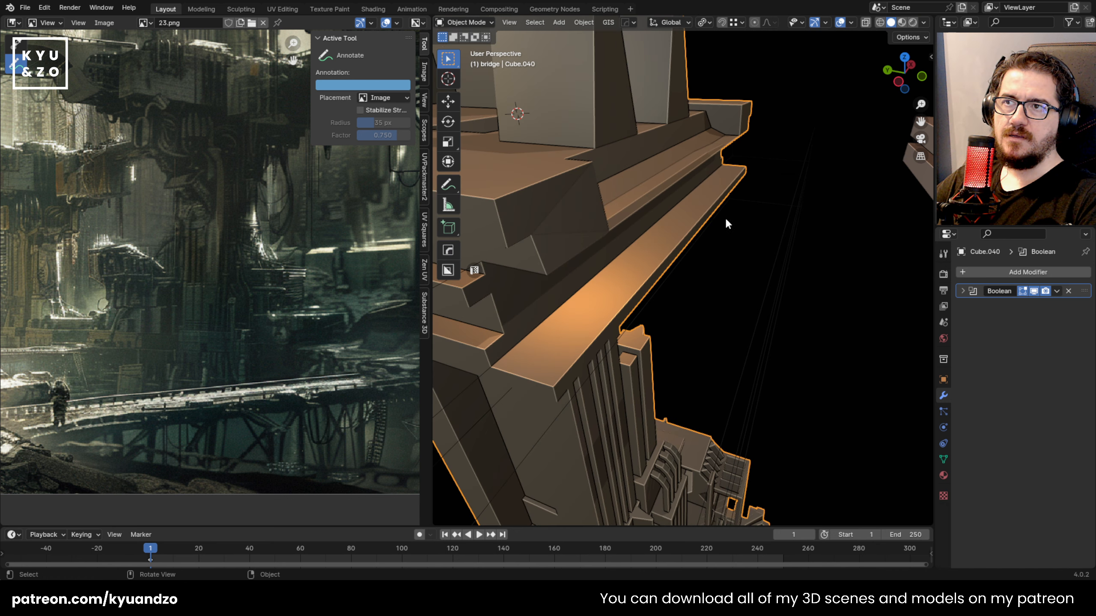
Delete the leftover bar cutter next to the platform's ledge
click(782, 149)
click(789, 169)
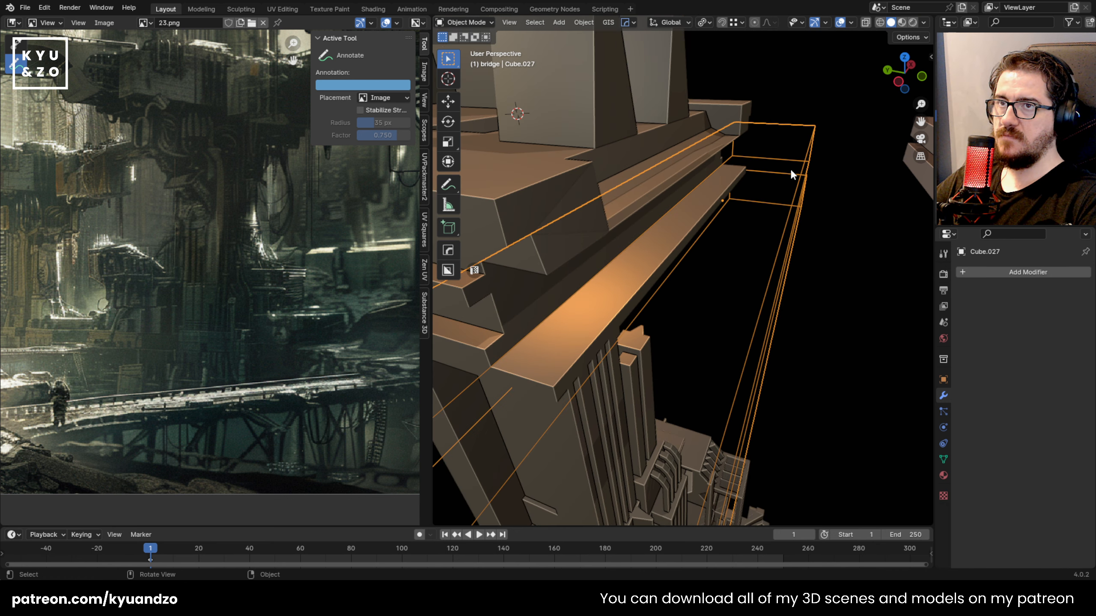
key(Delete)
In the tower's mesh, select the vertex at the platform corner's fold and move it about -0.018 m along Y
scroll(757, 190, down, 5)
scroll(720, 227, up, 3)
click(563, 237)
middle_drag(563, 237, 629, 187)
scroll(571, 198, up, 2)
scroll(630, 187, up, 2)
shift+middle_drag(703, 233, 747, 226)
key(Tab)
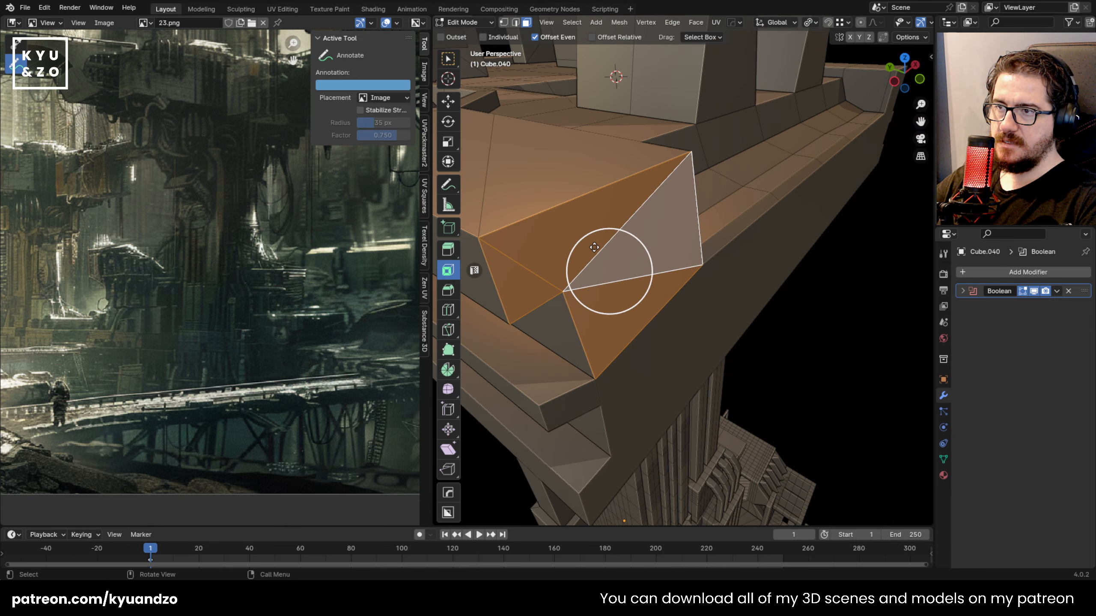
key(1)
click(565, 295)
shift+middle_drag(572, 321, 610, 265)
key(g)
key(s)
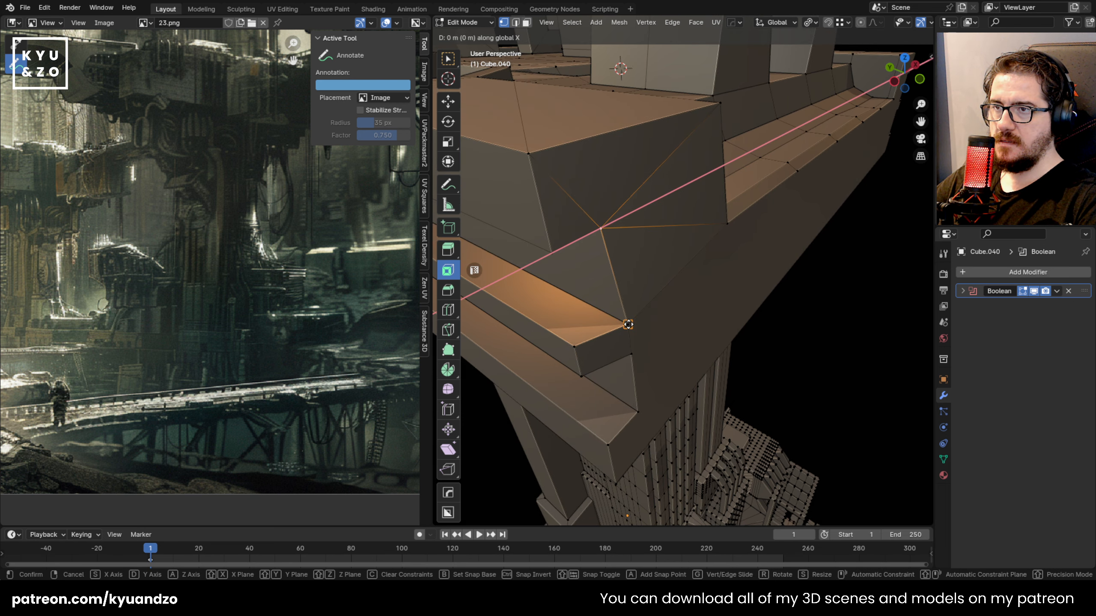
click(628, 324)
middle_drag(627, 324, 586, 281)
key(g)
key(y)
click(618, 221)
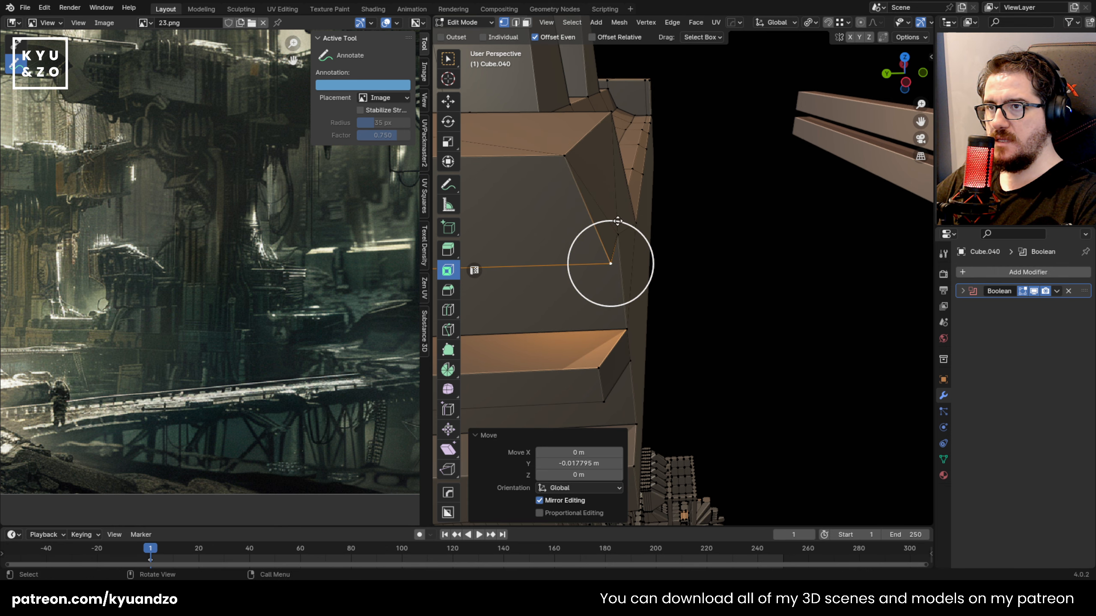
Move the two upper vertices of the platform's corner outward along Y to square off the corner
click(559, 157)
key(g)
key(y)
click(623, 244)
click(610, 119)
key(g)
key(y)
click(623, 112)
click(614, 234)
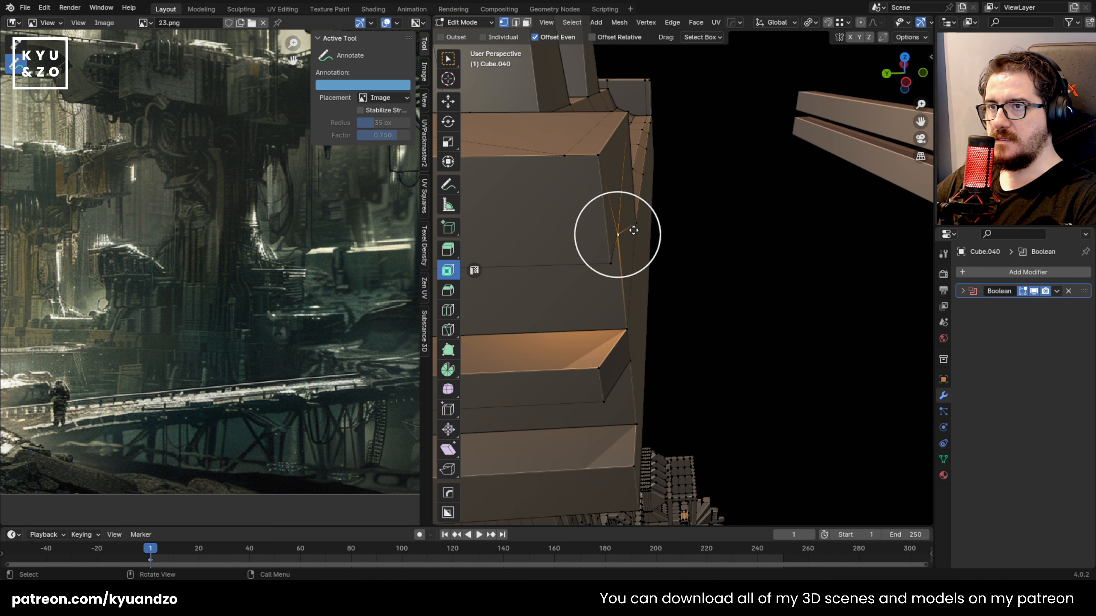
key(g)
key(y)
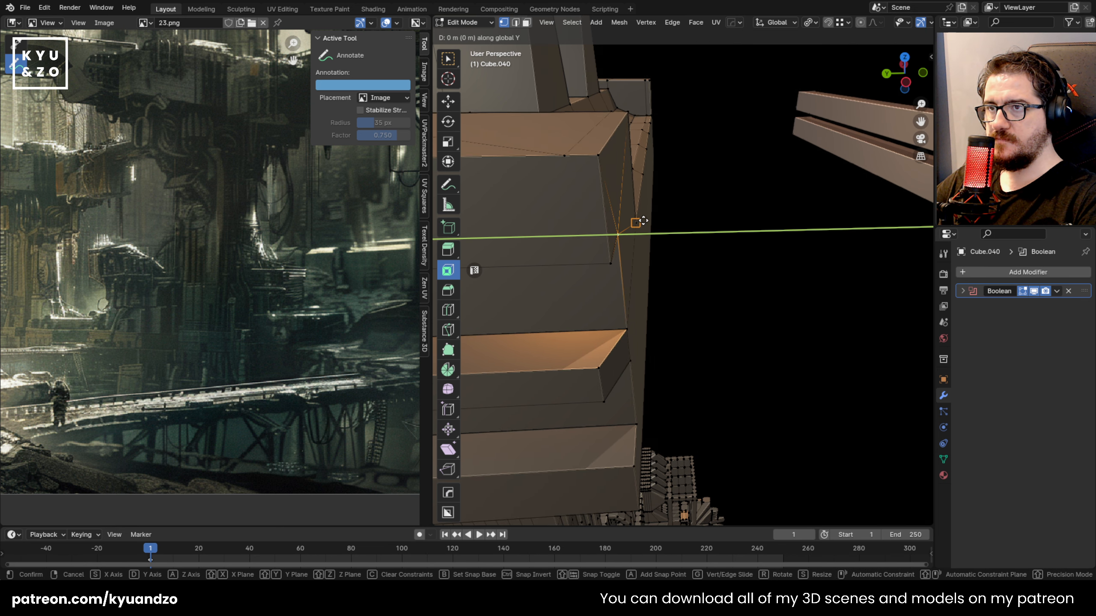
click(646, 175)
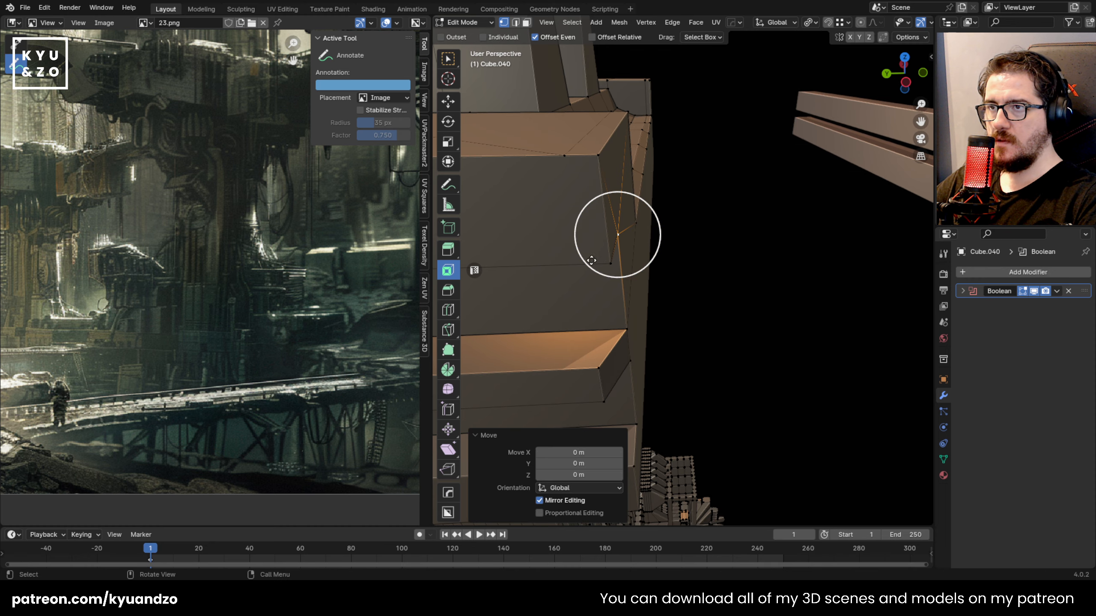
Leave mesh editing and examine the platform's grooves, corners and upper blocks from all around
click(599, 262)
middle_drag(609, 260, 569, 195)
key(Tab)
key(shift+grave)
key(s)
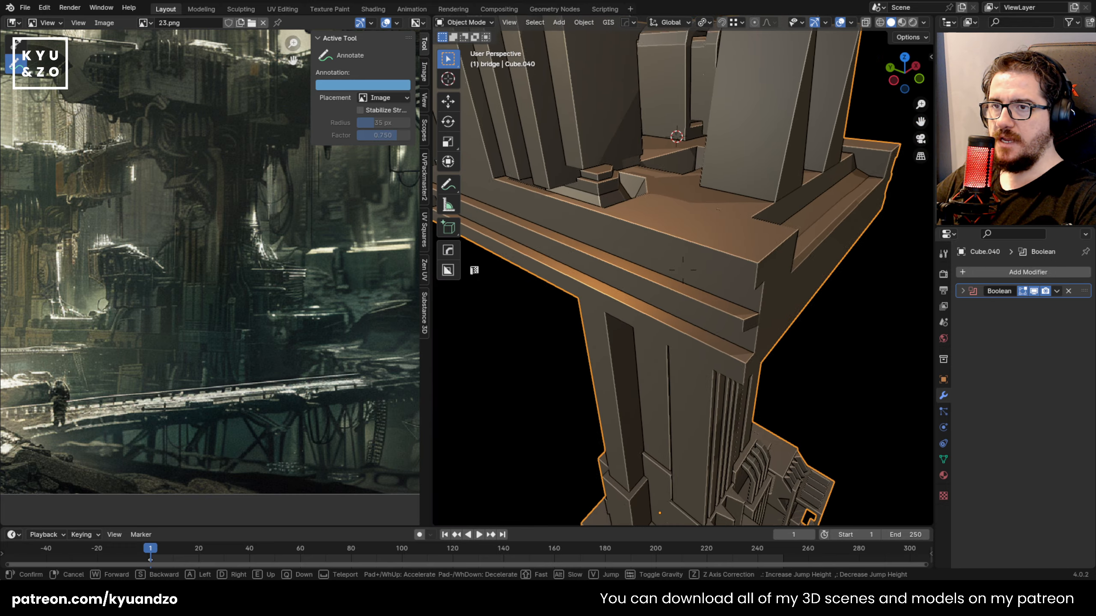
key(e)
key(d)
click(541, 305)
key(shift+grave)
key(s)
key(e)
key(w)
key(d)
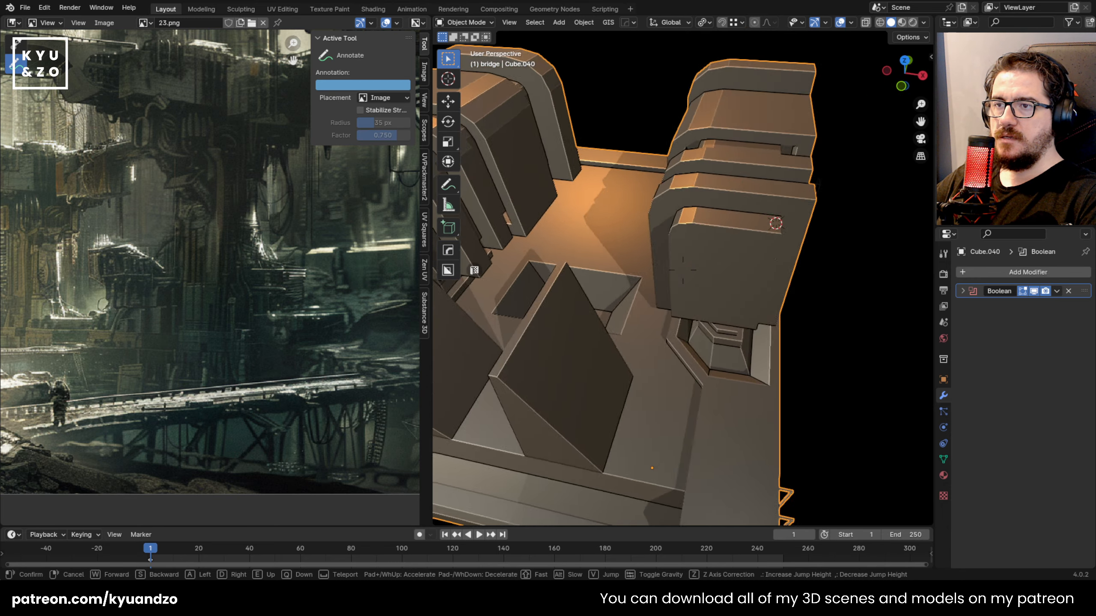
key(s)
click(661, 309)
Place the 3D cursor on the upright wedge plate on the platform and add a mesh cylinder there
key(Tab)
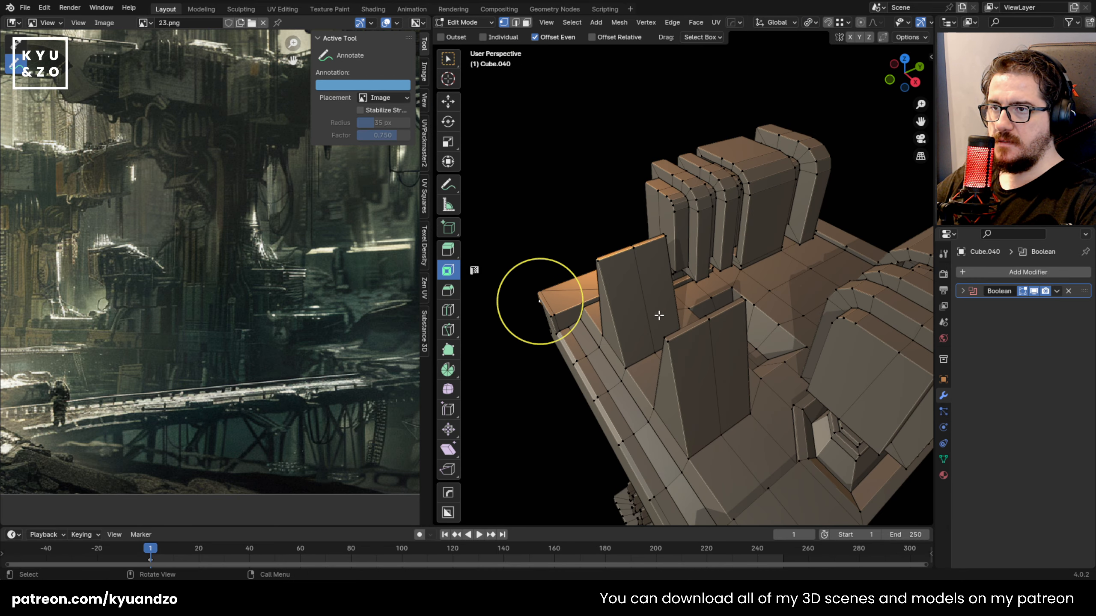
click(655, 330)
key(Tab)
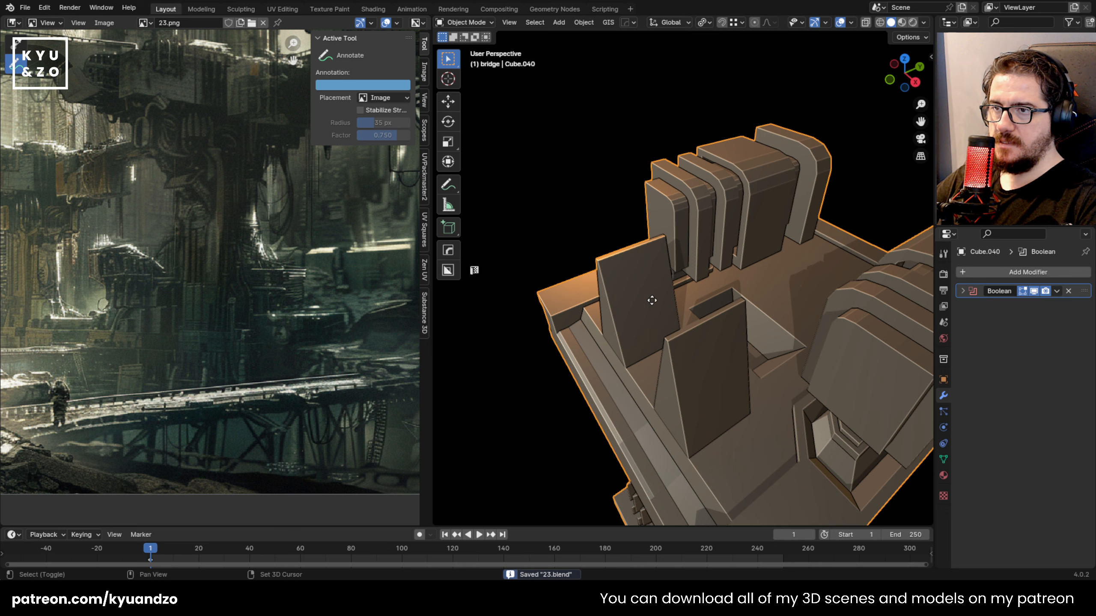
shift+right_click(652, 300)
key(shift+a)
key(Escape)
key(shift+a)
mouse_move(613, 288)
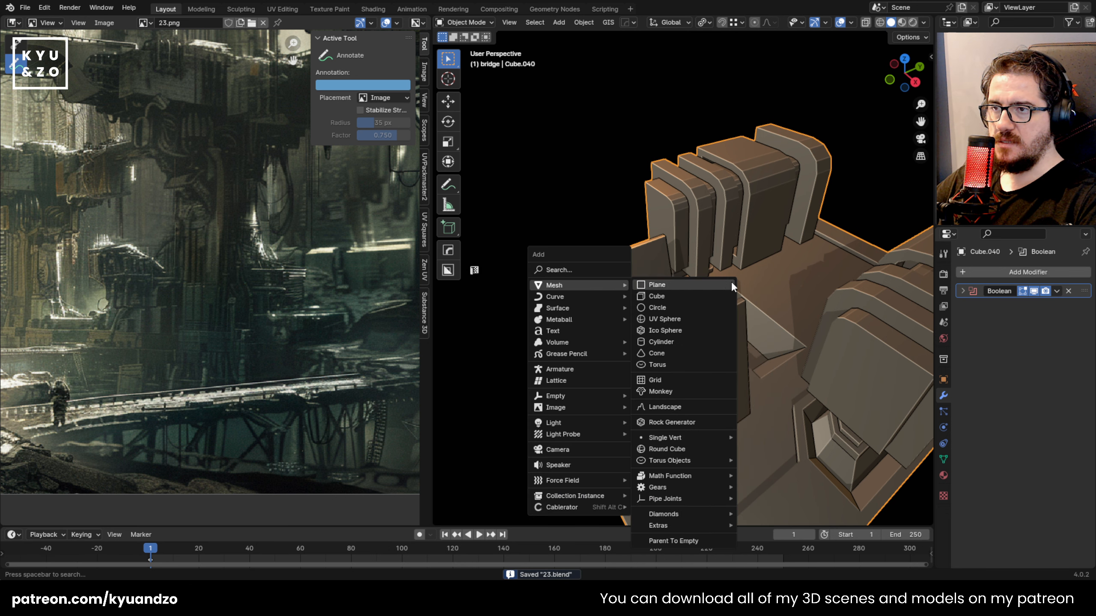
click(686, 362)
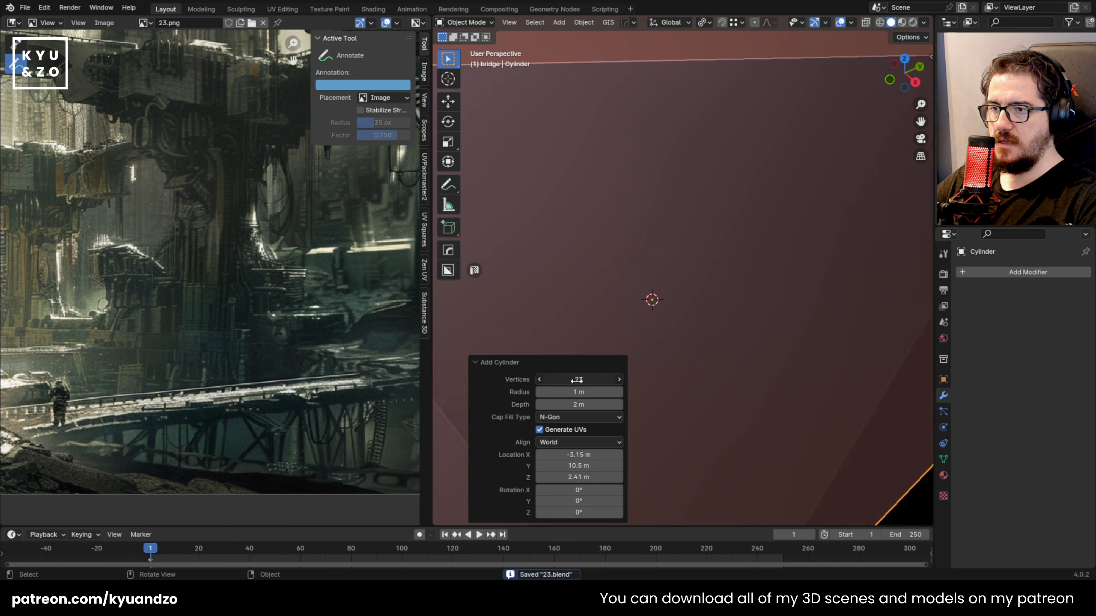
Scale the cylinder to 0.070 and rotate it 90° about the Y axis
key(s)
key(Return)
key(r)
key(y)
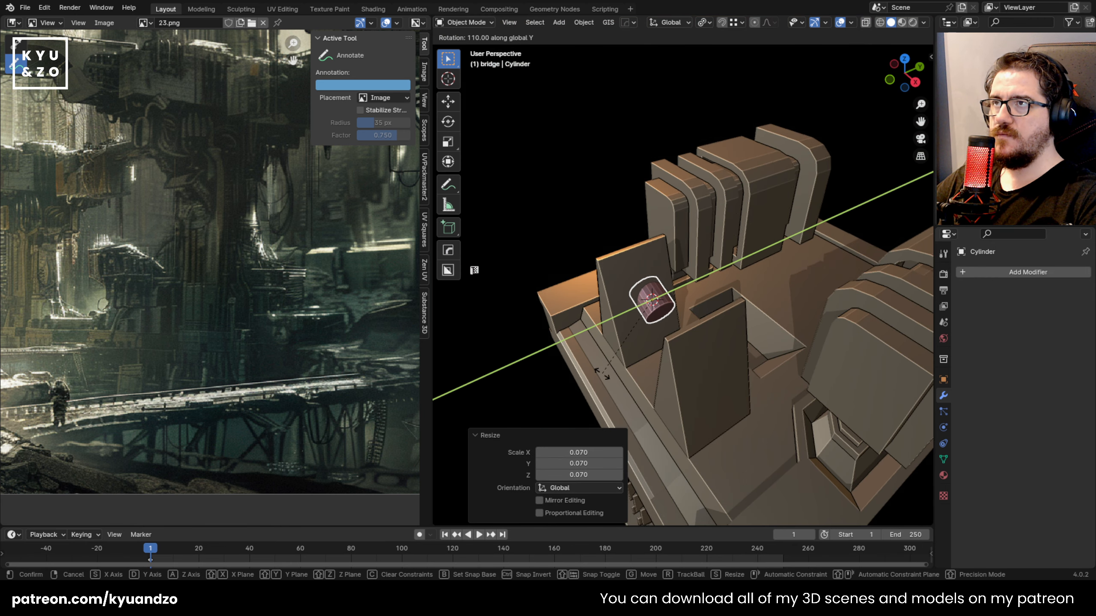
key(Return)
Lengthen the cylinder along X through both wedge plates, scale it by 1.446 and shift it about 0.007 m along Y
key(s)
key(x)
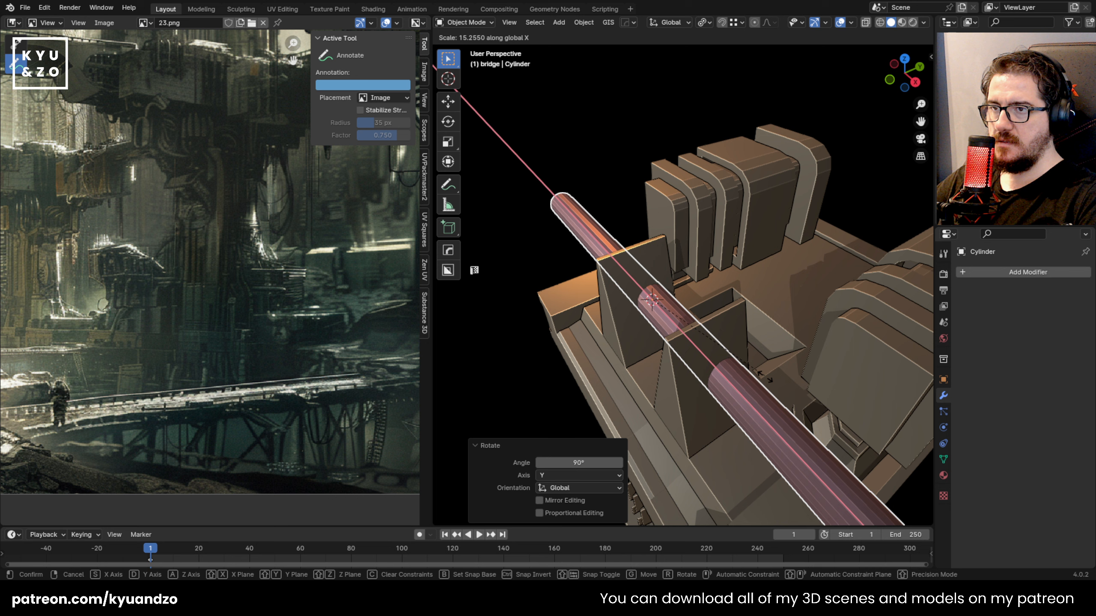
key(Return)
key(s)
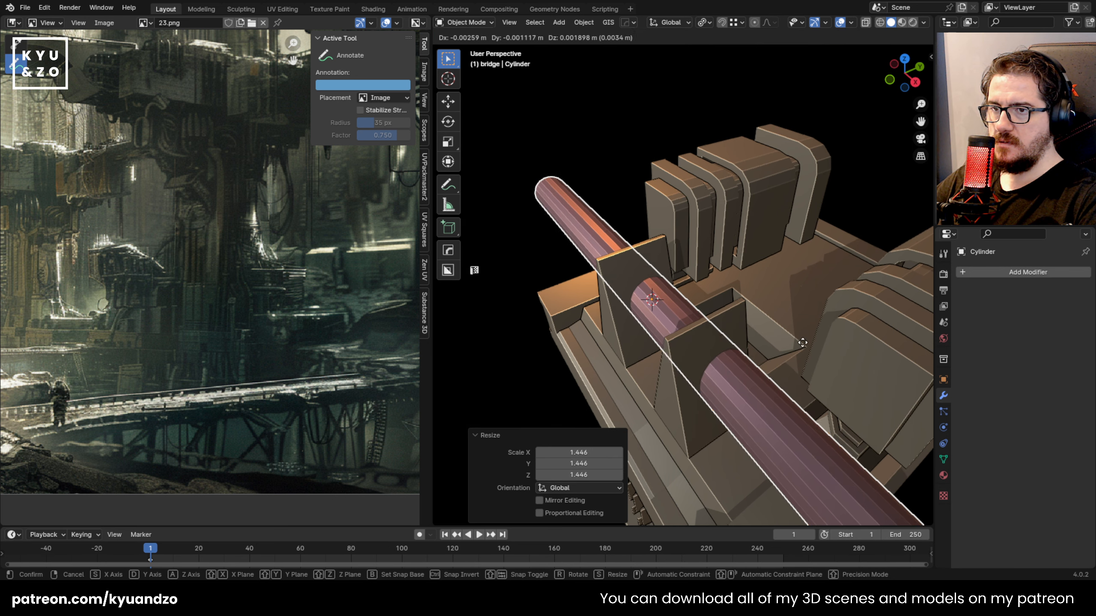
key(y)
key(Return)
key(g)
key(y)
key(Return)
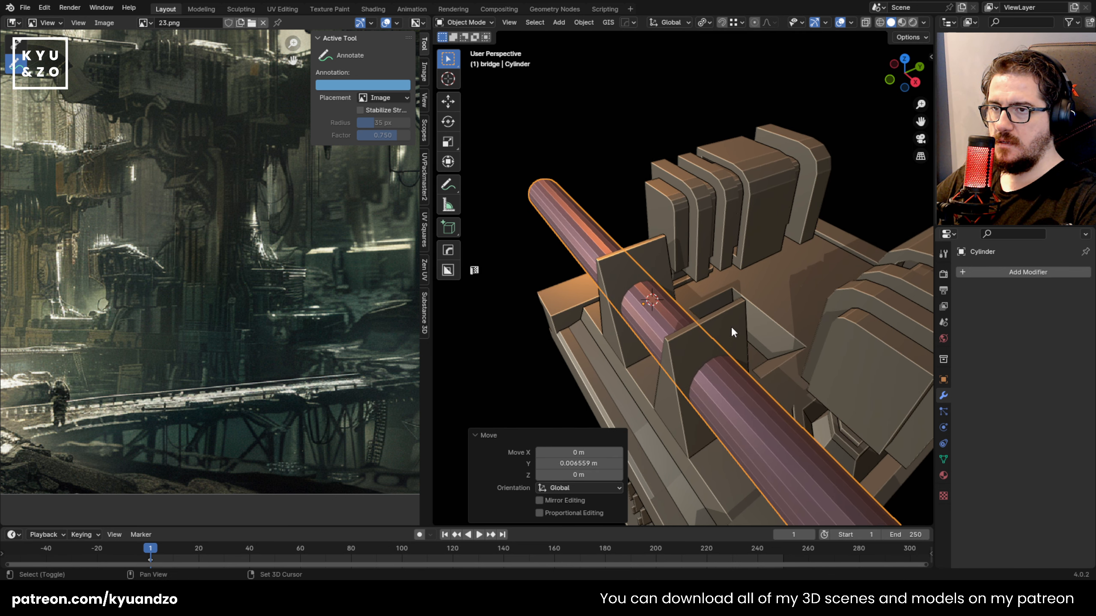
Subtract the cylinder from the tower to cut round holes through both wedge plates, and adjust the cutter along Y
shift+click(731, 326)
key(q)
click(730, 327)
click(582, 226)
middle_drag(640, 305, 701, 252)
key(g)
key(y)
key(Return)
Apply the tower's Boolean modifiers with Smart Apply
click(615, 192)
key(q)
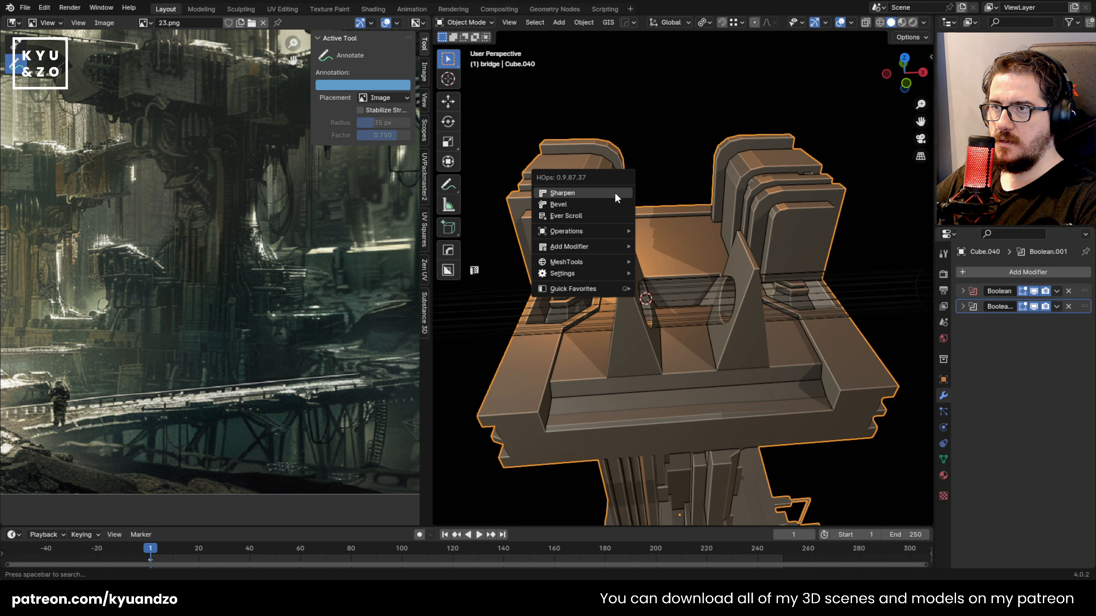
mouse_move(613, 262)
click(698, 410)
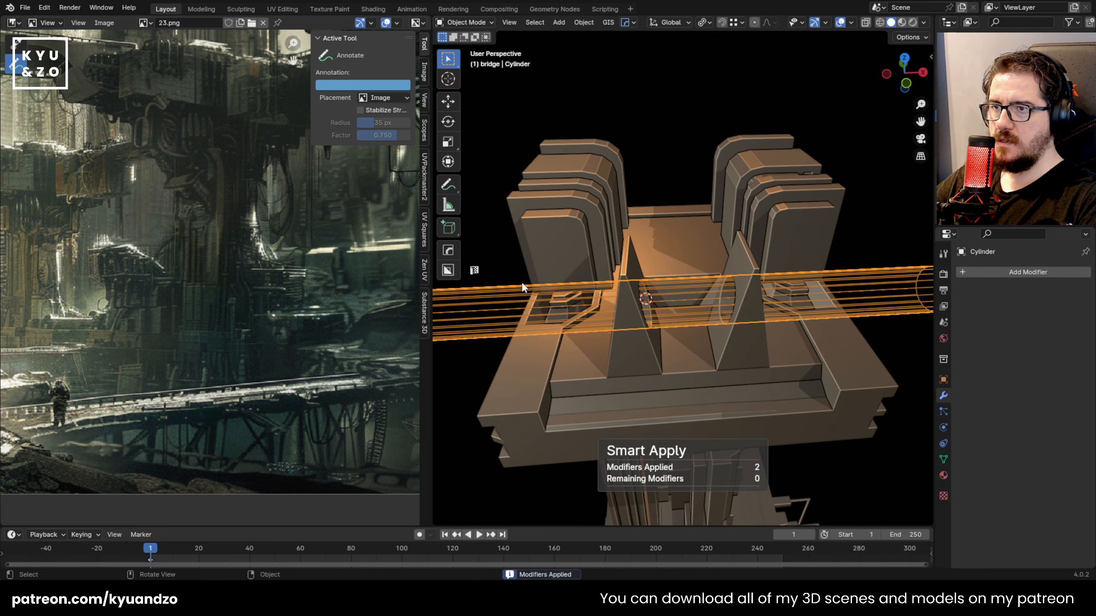
Delete the cylinder cutter and the leftover bar cutters around the tower
middle_drag(563, 284, 763, 258)
scroll(645, 269, down, 4)
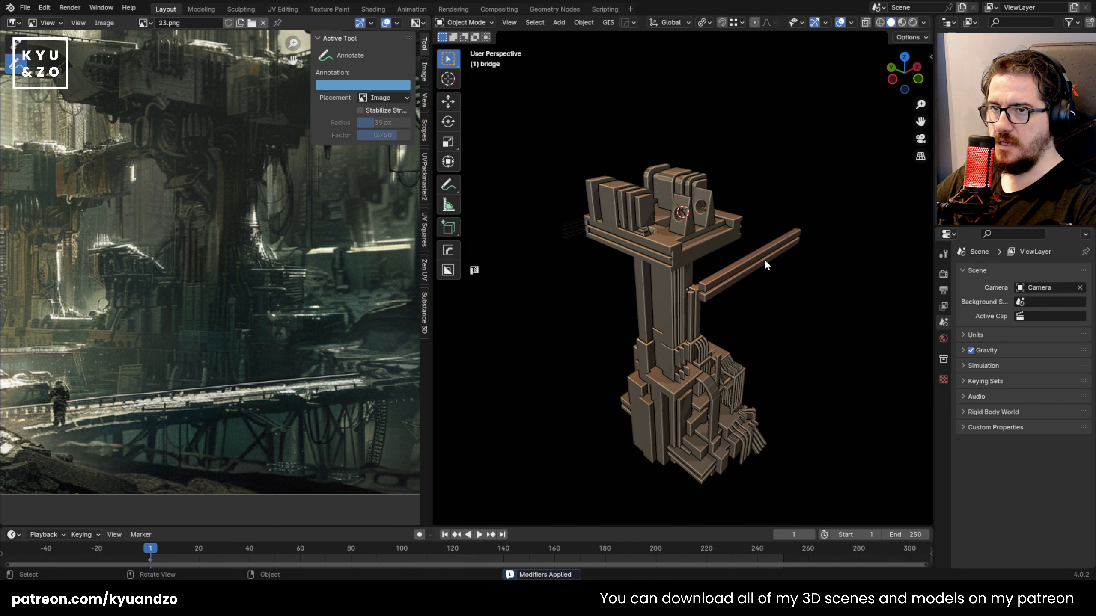
click(761, 259)
middle_drag(727, 324, 721, 323)
key(x)
click(645, 310)
click(545, 242)
key(x)
click(545, 242)
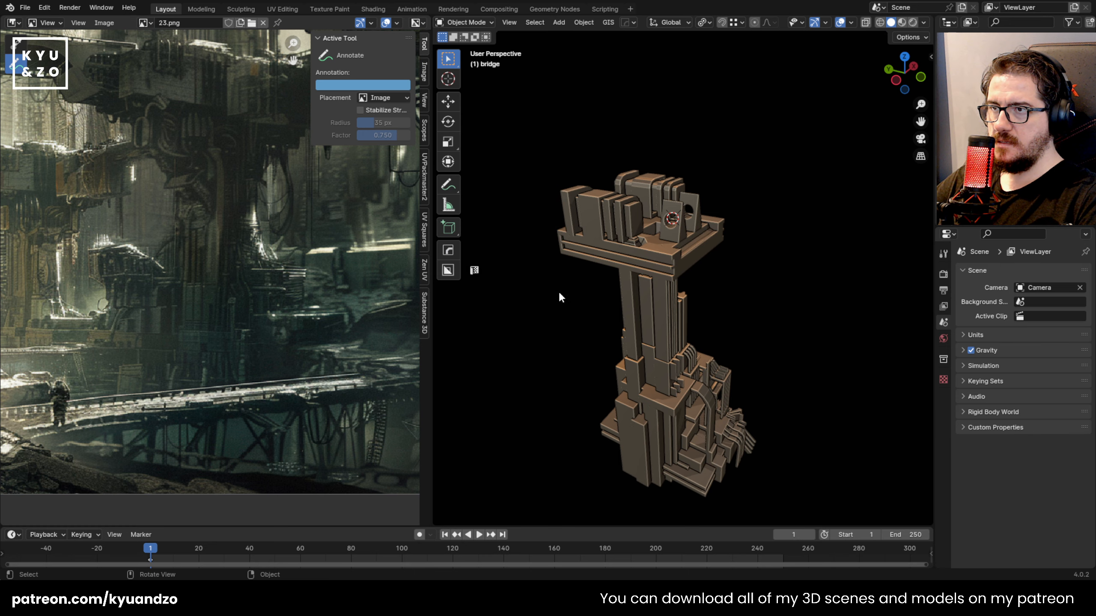
Undo the last cutter deletion and subtract the restored bar cutter from the tower with a Boolean Difference
middle_drag(559, 292, 587, 283)
key(ctrl+z)
click(586, 283)
click(595, 223)
key(q)
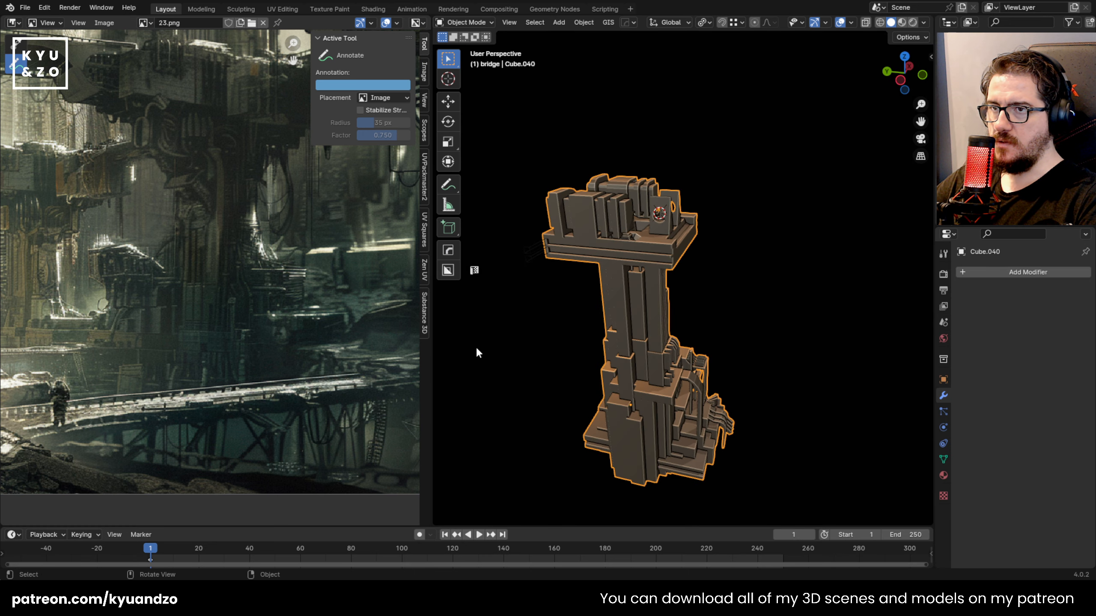
click(476, 348)
click(540, 251)
shift+click(583, 238)
key(q)
click(531, 155)
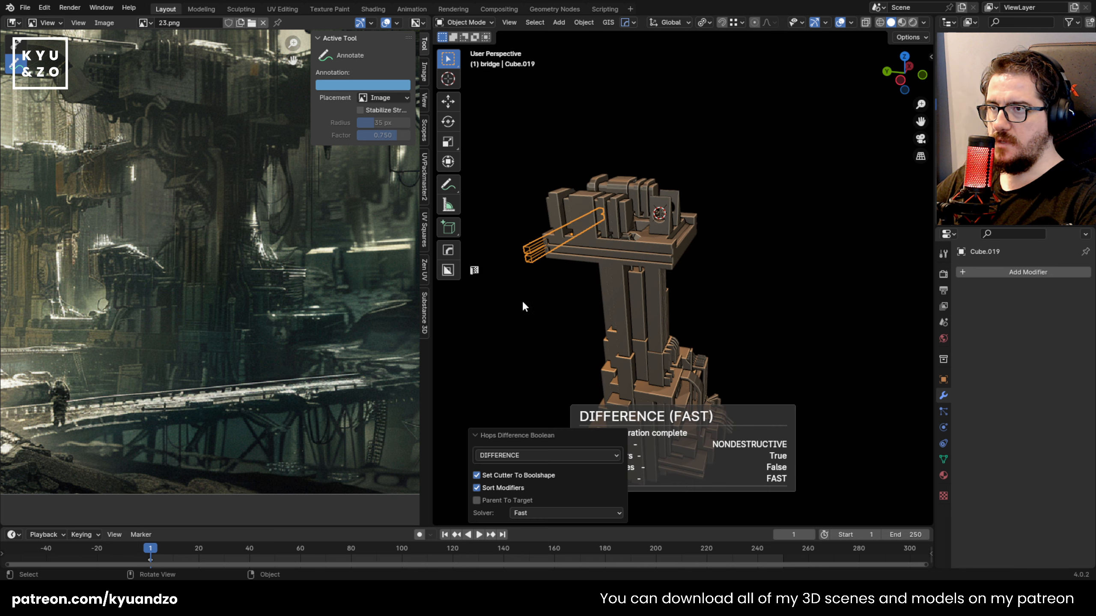
Stretch the bar cutter at the platform's end by about 1.95 along Y and delete the cutter
click(583, 238)
middle_drag(583, 237, 613, 230)
scroll(612, 230, up, 4)
middle_drag(517, 278, 537, 274)
scroll(537, 274, up, 1)
key(s)
key(y)
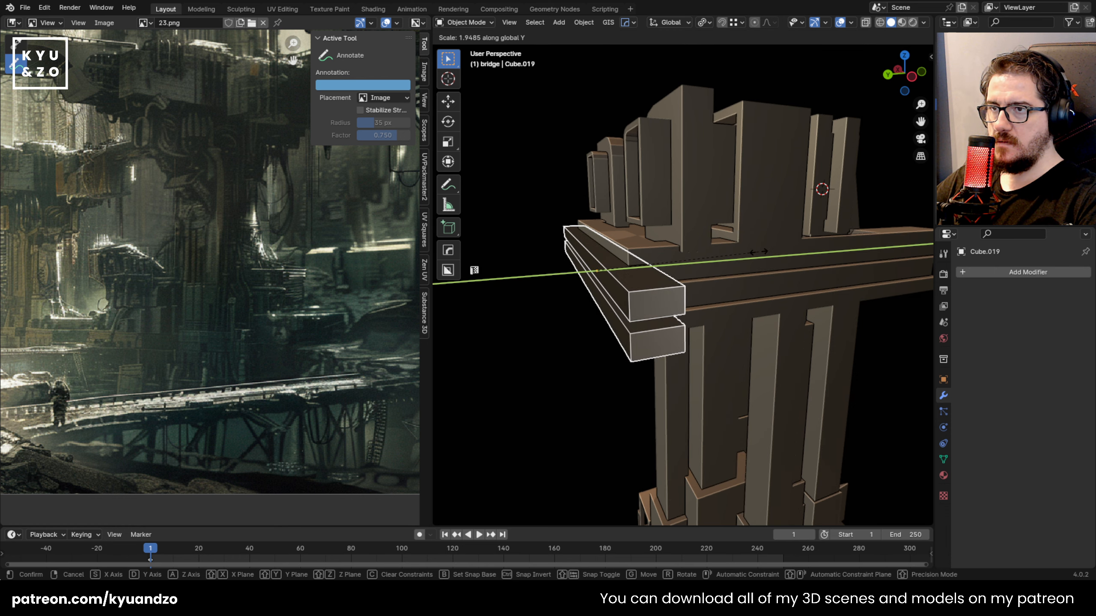
click(664, 276)
key(Delete)
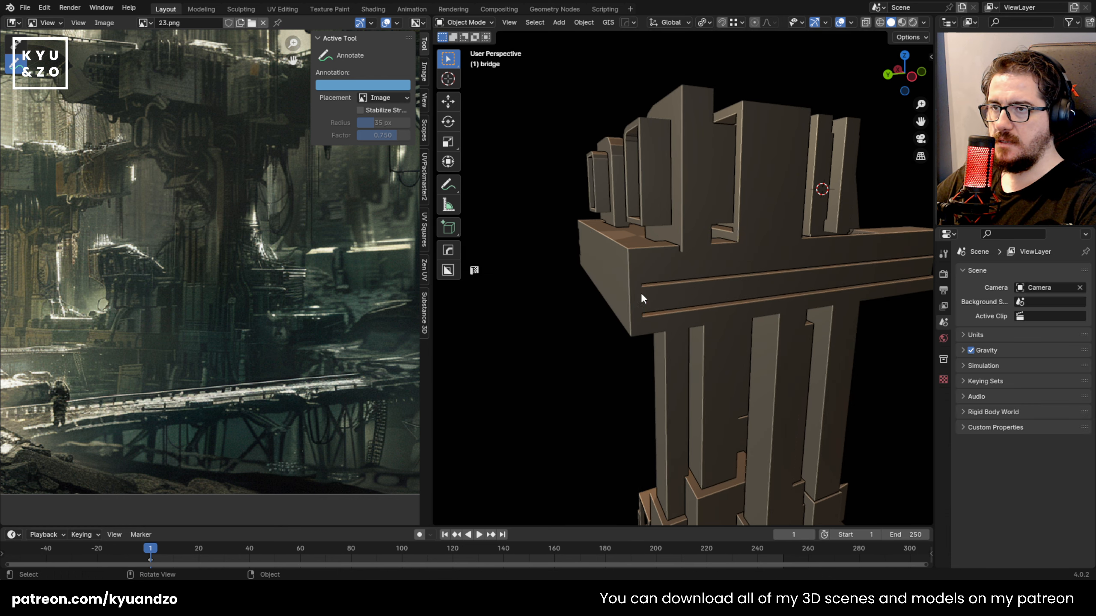
Save the file, reveal all hidden scene objects and clear the selection
scroll(642, 293, down, 4)
middle_drag(616, 289, 492, 305)
scroll(593, 367, down, 7)
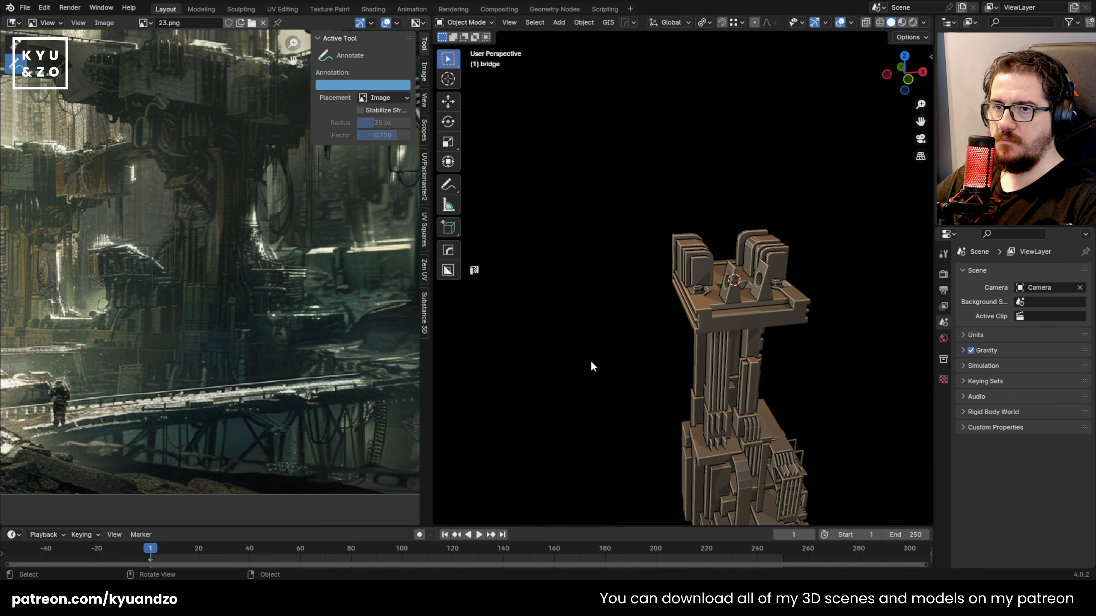
shift+middle_drag(575, 360, 420, 287)
key(ctrl+s)
middle_drag(673, 248, 724, 273)
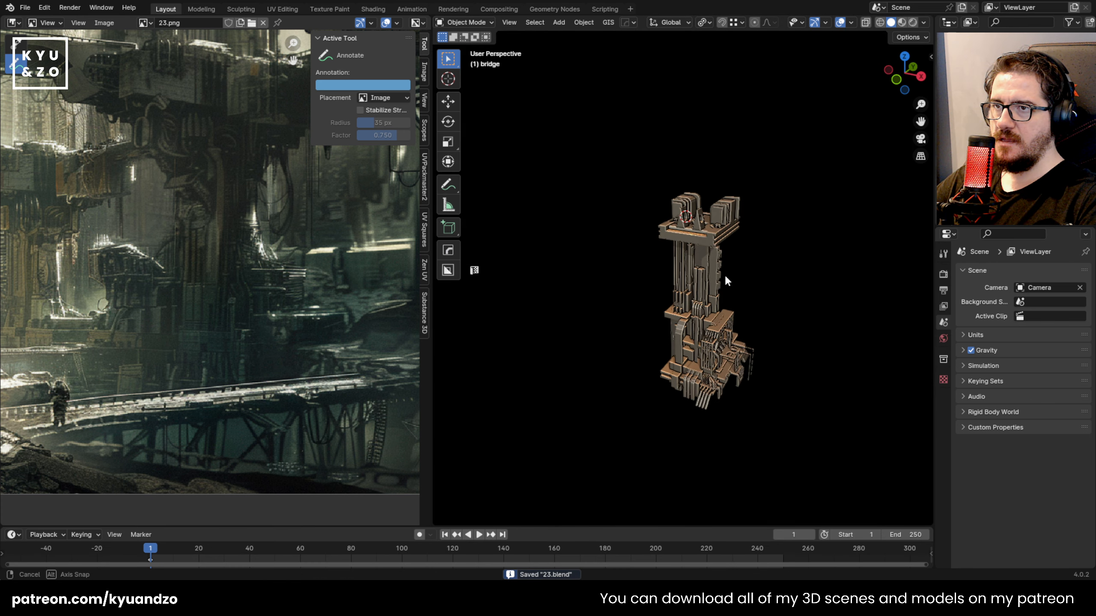
key(alt+h)
key(alt+a)
scroll(778, 265, up, 2)
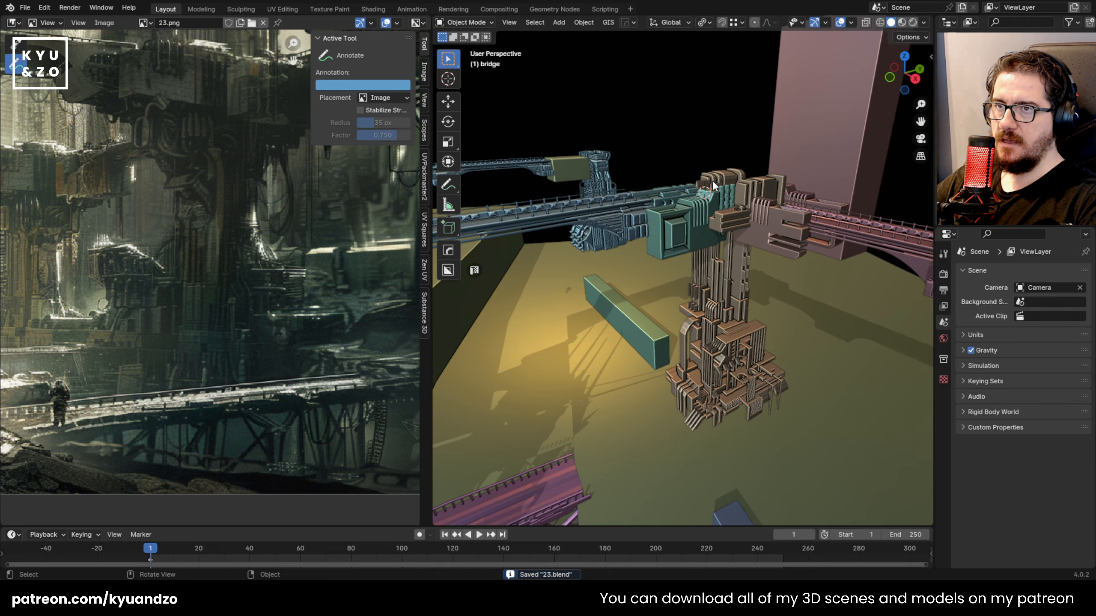
Select the tower and examine how its platform meets the adjoining bridges, pipes and surrounding structures
click(735, 239)
key(w)
key(e)
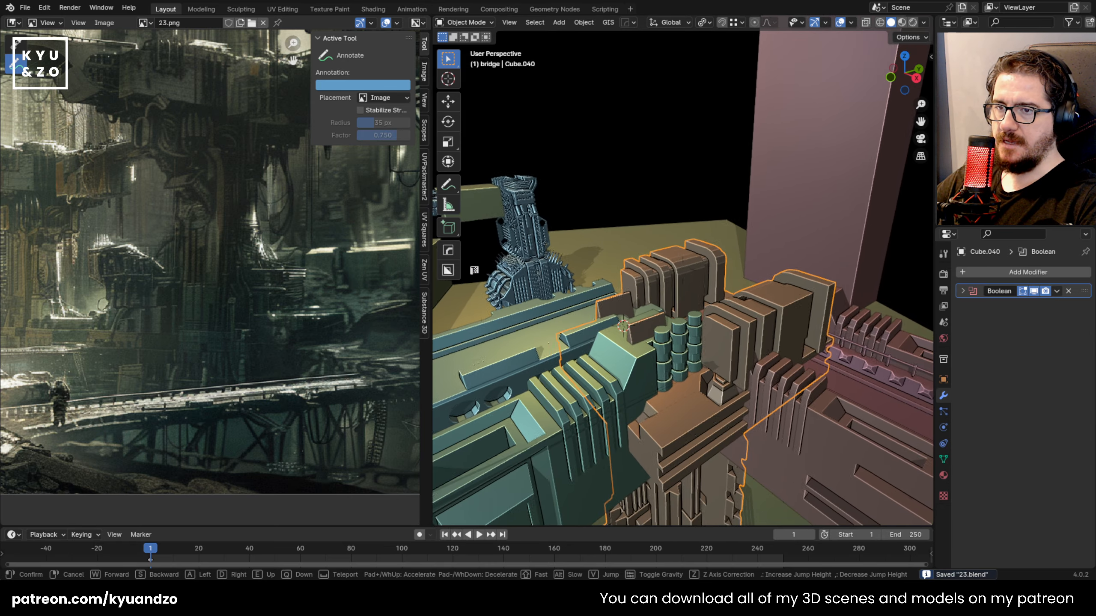
key(w)
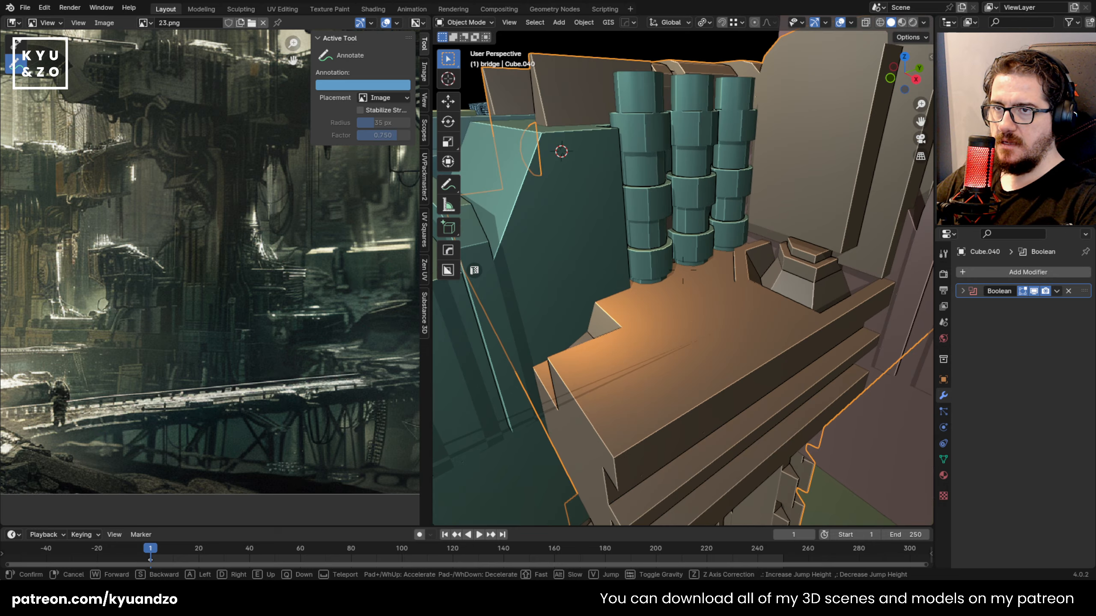
key(s)
key(s)
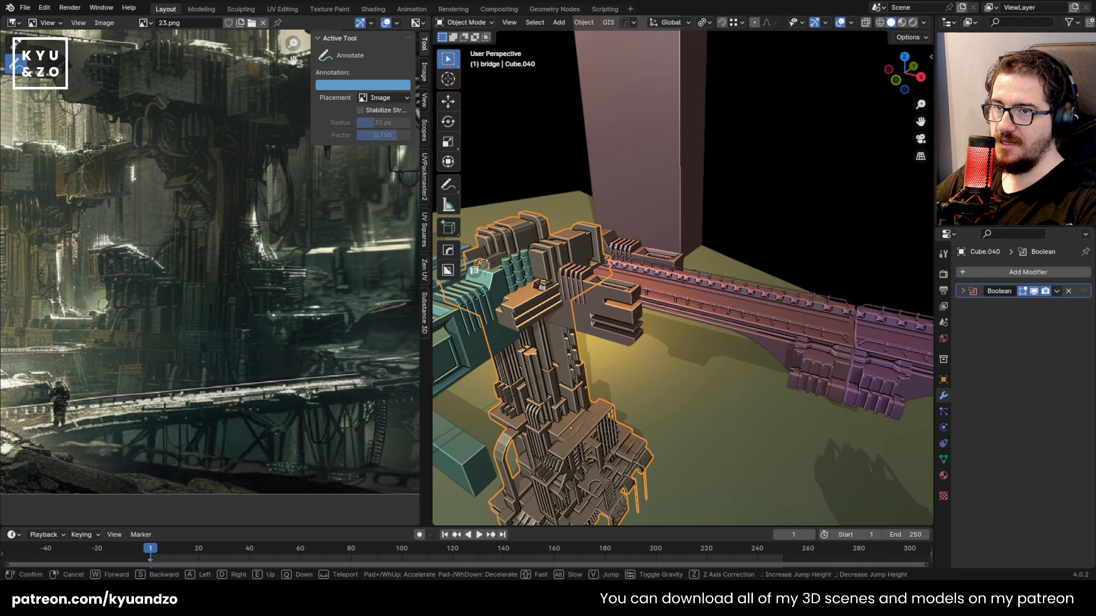
key(s)
key(s)
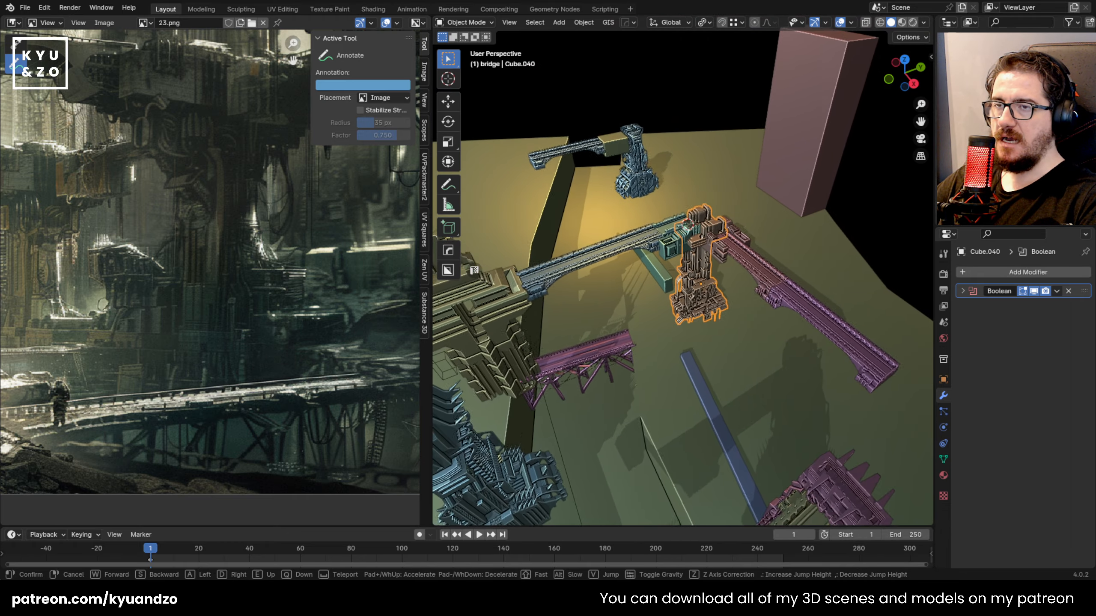
click(722, 214)
drag(701, 214, 723, 91)
key(ctrl+z)
Compare the tower and bridge layout with the full reference painting, and select the tower
middle_drag(674, 210, 470, 280)
scroll(163, 231, down, 4)
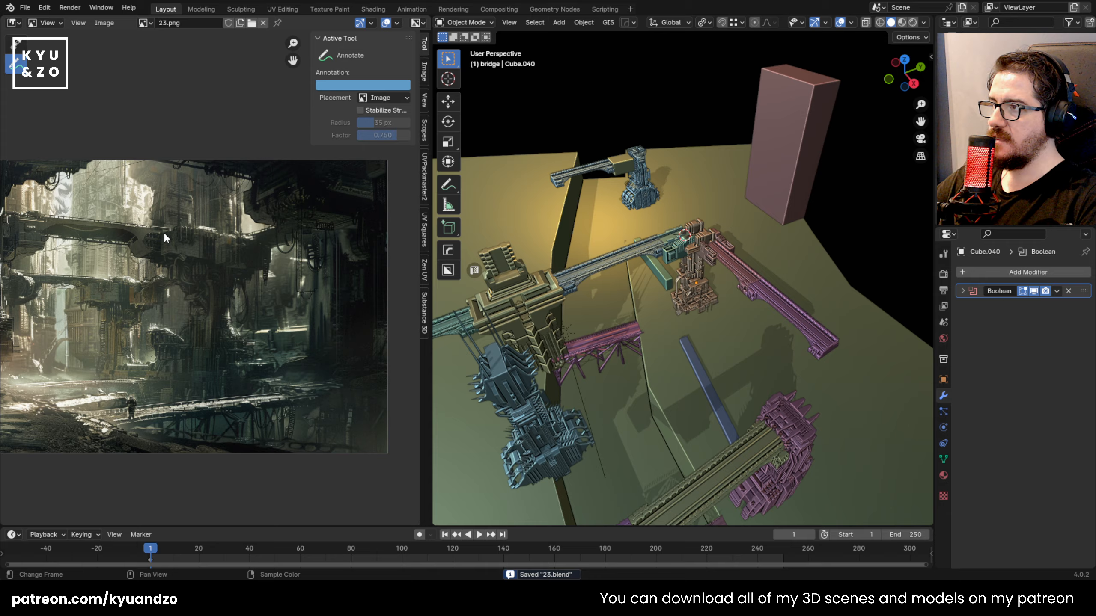
middle_drag(597, 242, 561, 235)
scroll(604, 235, up, 2)
scroll(560, 237, up, 2)
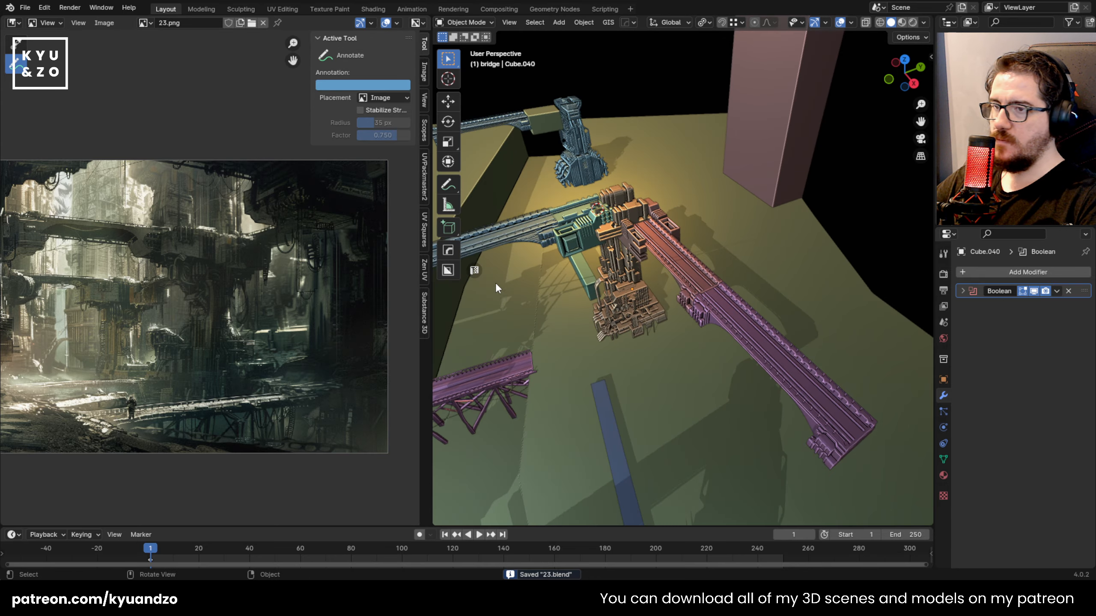
shift+middle_drag(496, 285, 664, 205)
shift+middle_drag(792, 197, 746, 305)
click(690, 271)
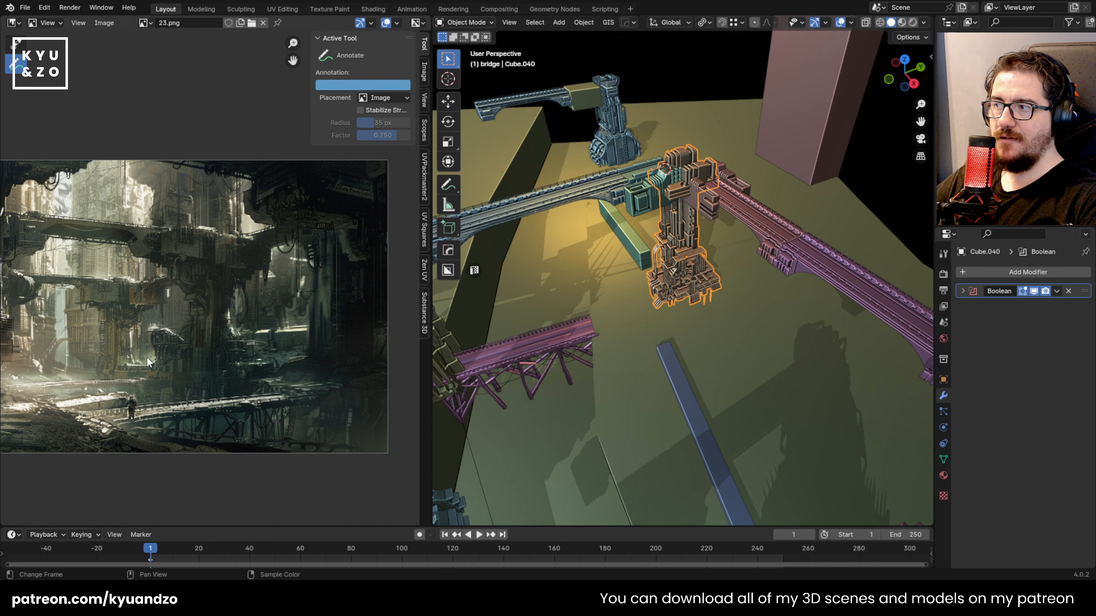
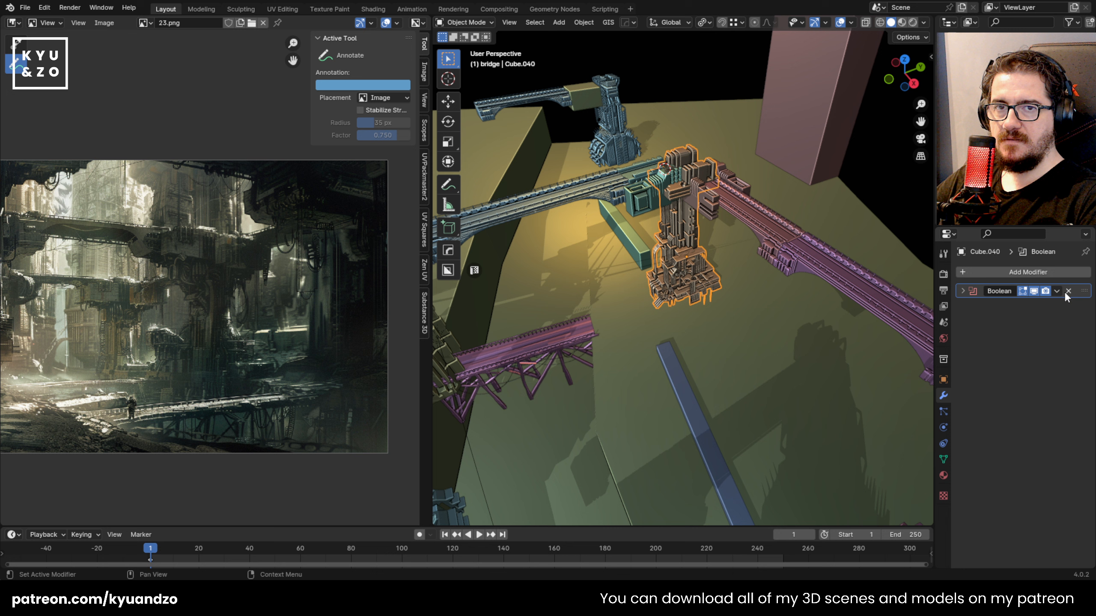
Examine the lower bridges, tower bases and light patches in the reference painting to judge what structure the scene still needs
middle_drag(647, 228, 652, 222)
scroll(253, 382, up, 1)
middle_drag(280, 335, 173, 289)
scroll(145, 371, up, 2)
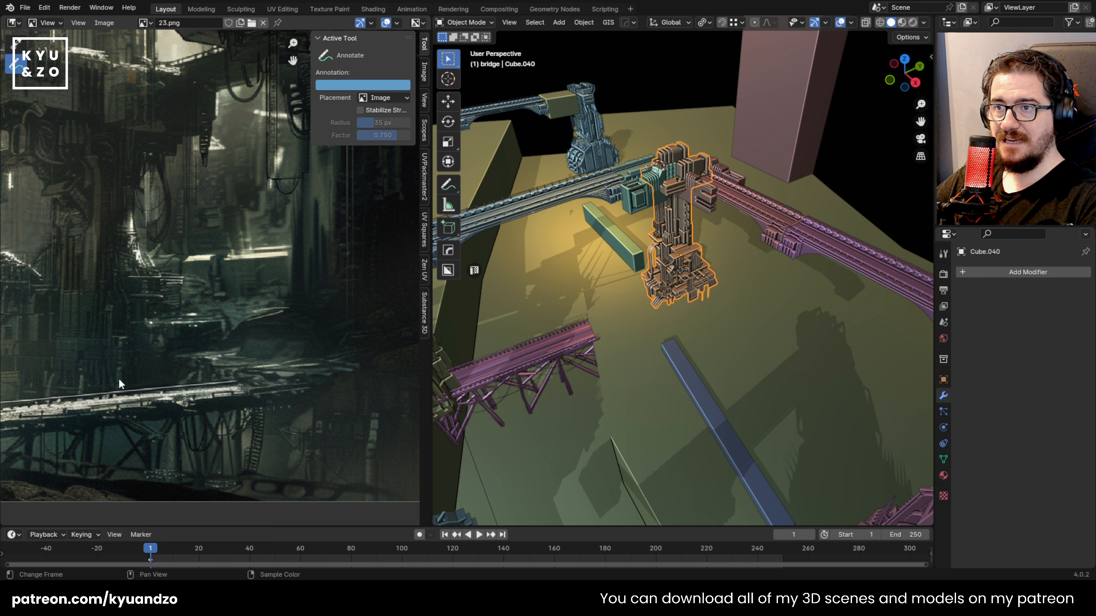
scroll(146, 228, down, 3)
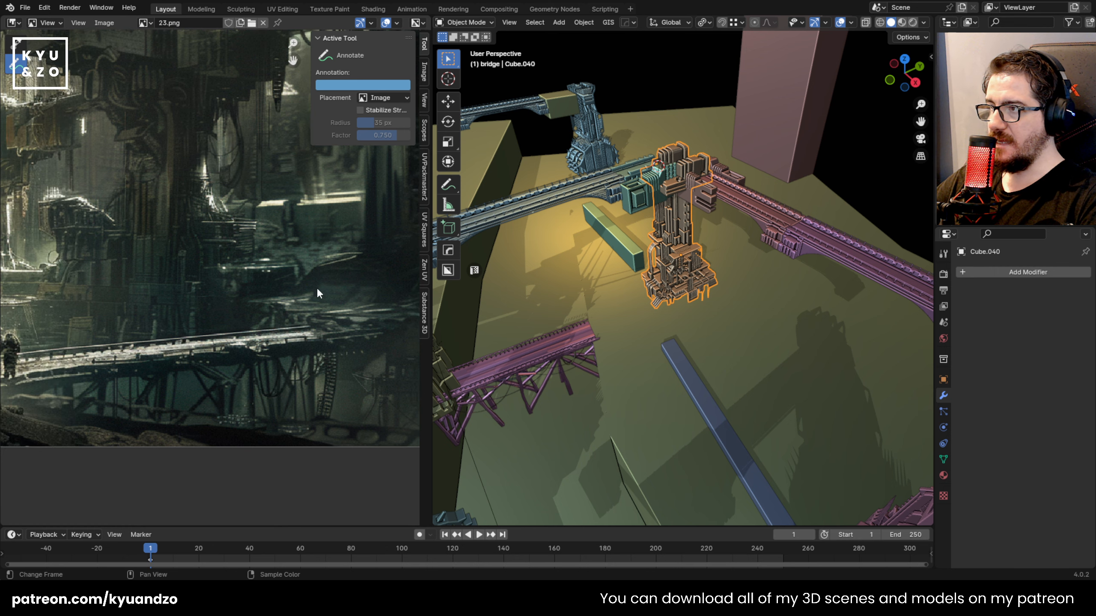
middle_drag(48, 311, 146, 300)
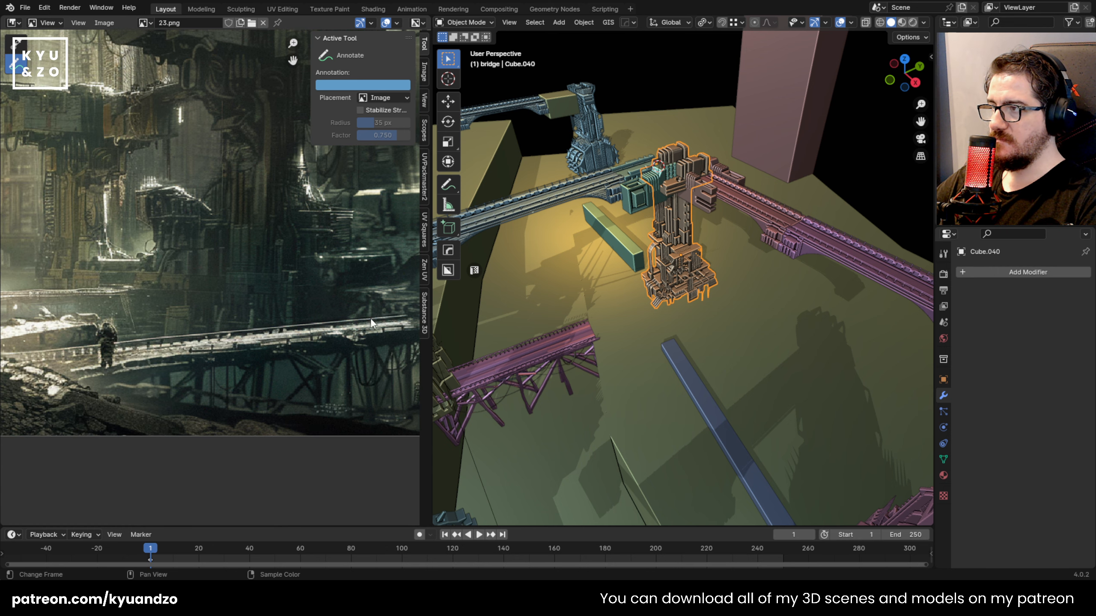
scroll(215, 311, up, 5)
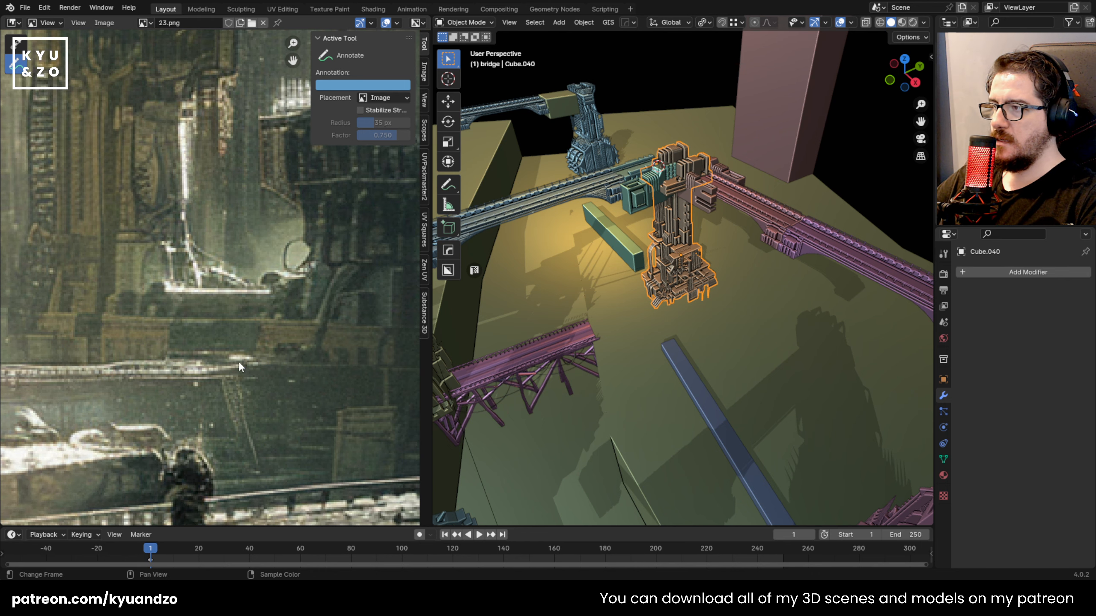
scroll(626, 297, down, 2)
scroll(625, 296, up, 3)
shift+middle_drag(714, 192, 706, 177)
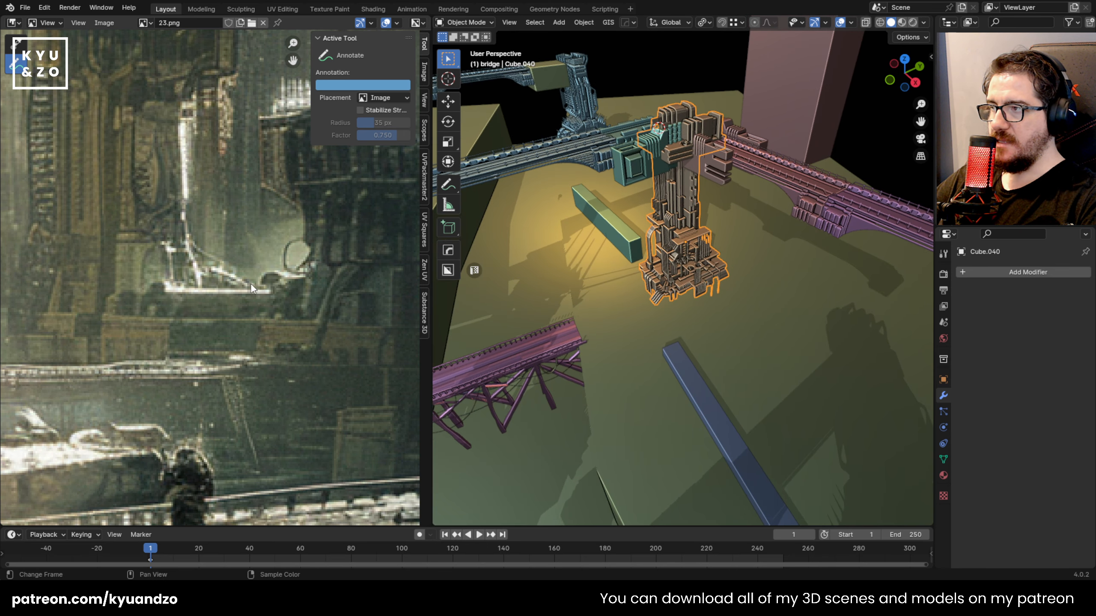
Duplicate the tower about 4.44 m along X and rotate the copy about Y to lie horizontally
key(shift+d)
key(x)
key(y)
key(x)
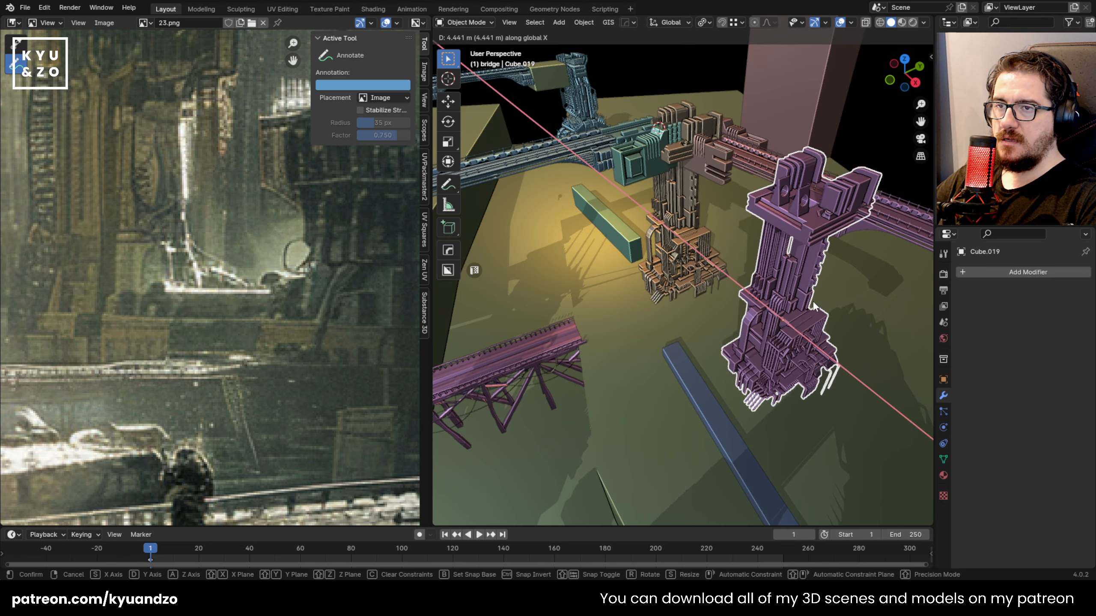
click(720, 307)
scroll(720, 307, up, 2)
key(r)
key(y)
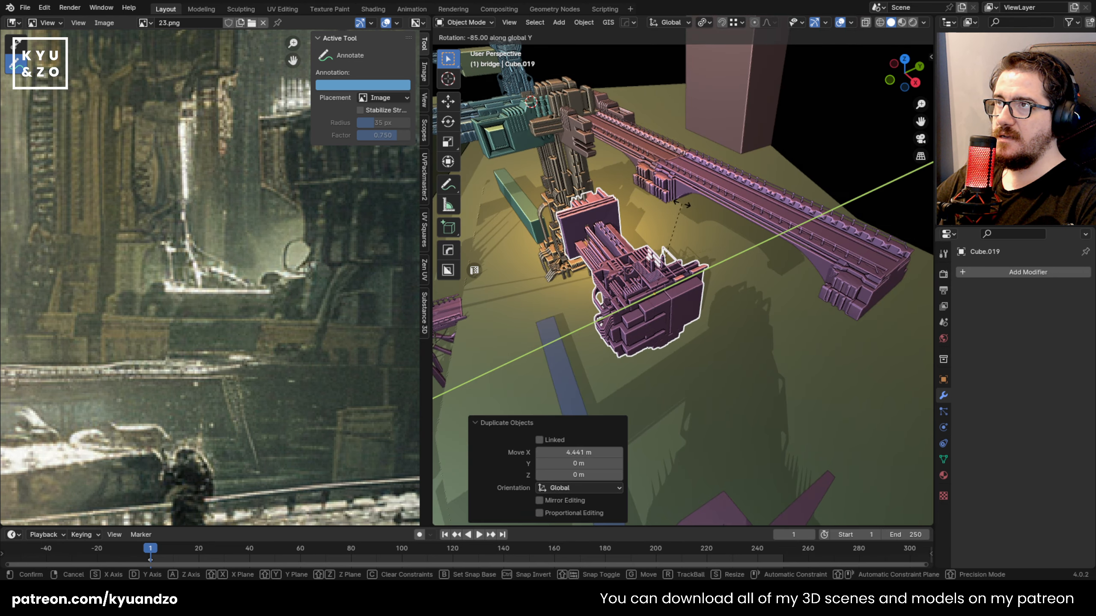
click(676, 190)
Position the laid-down tower copy beside the original, raising it about 2.39 m along Z and shifting it about 1.33 m along X
key(g)
key(a)
click(641, 306)
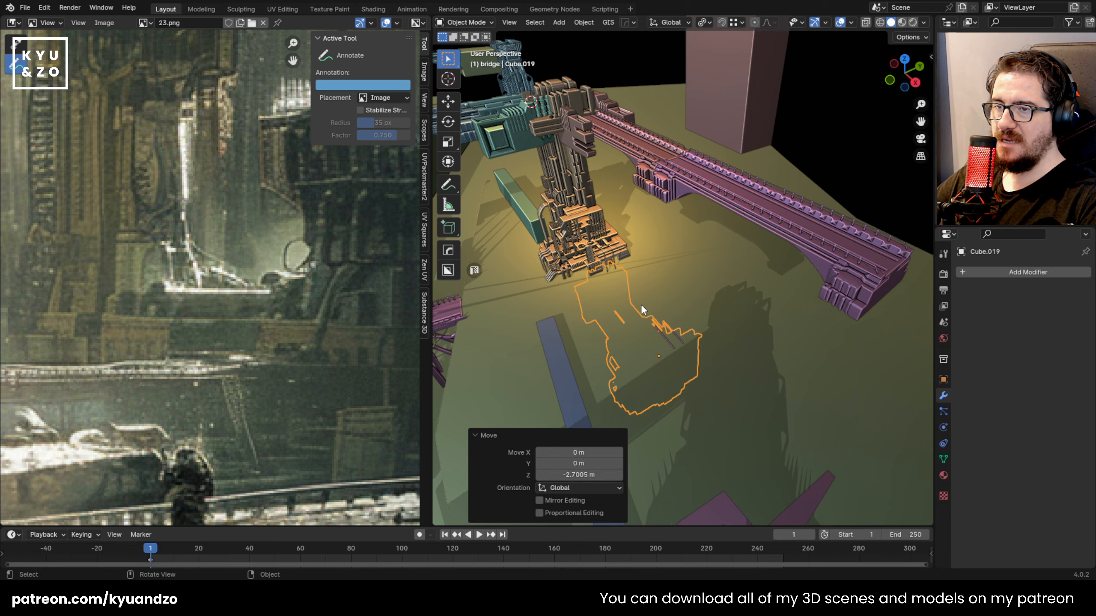
key(g)
key(a)
click(680, 286)
middle_drag(662, 273, 694, 292)
key(g)
key(s)
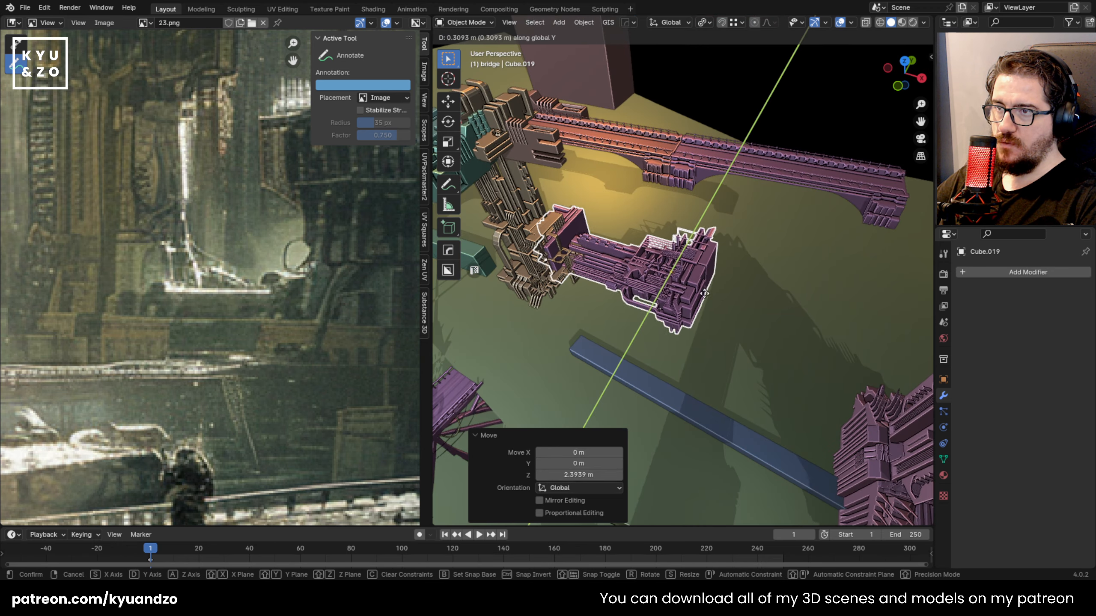
click(707, 315)
Add a cube on the laid-down copy, scale it to about 0.3 and stretch it about 12.07 along X into a bar
scroll(709, 319, up, 3)
key(shift+a)
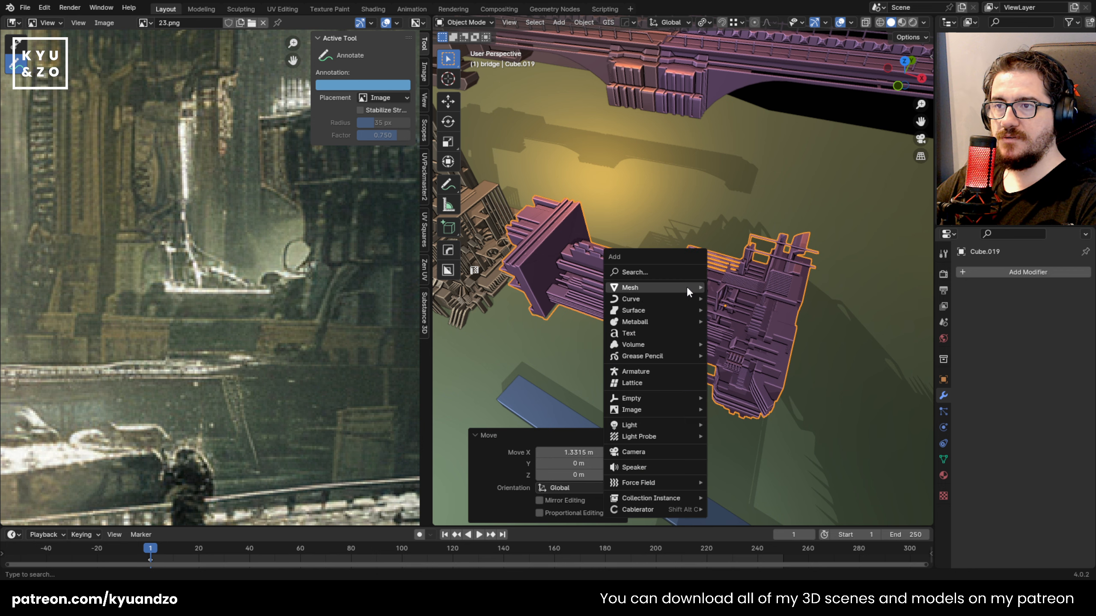
mouse_move(709, 289)
click(753, 298)
key(s)
click(738, 334)
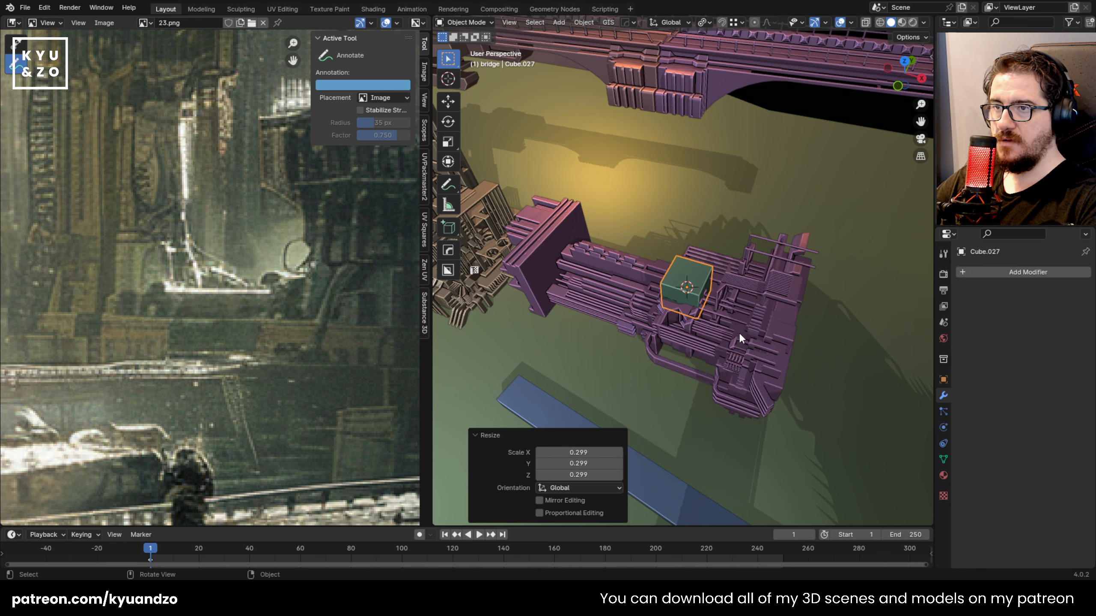
key(s)
key(x)
click(770, 310)
Lower the bar about 0.97 m along Z and enlarge it, stretching it by about 1.12 along X
key(s)
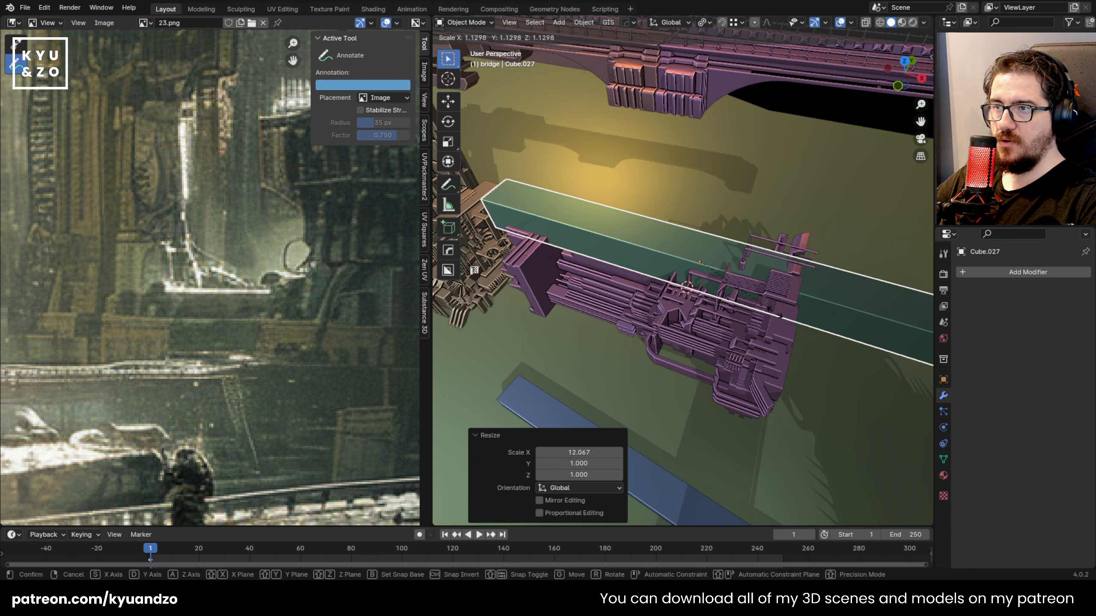
key(g)
key(z)
click(592, 293)
key(s)
key(y)
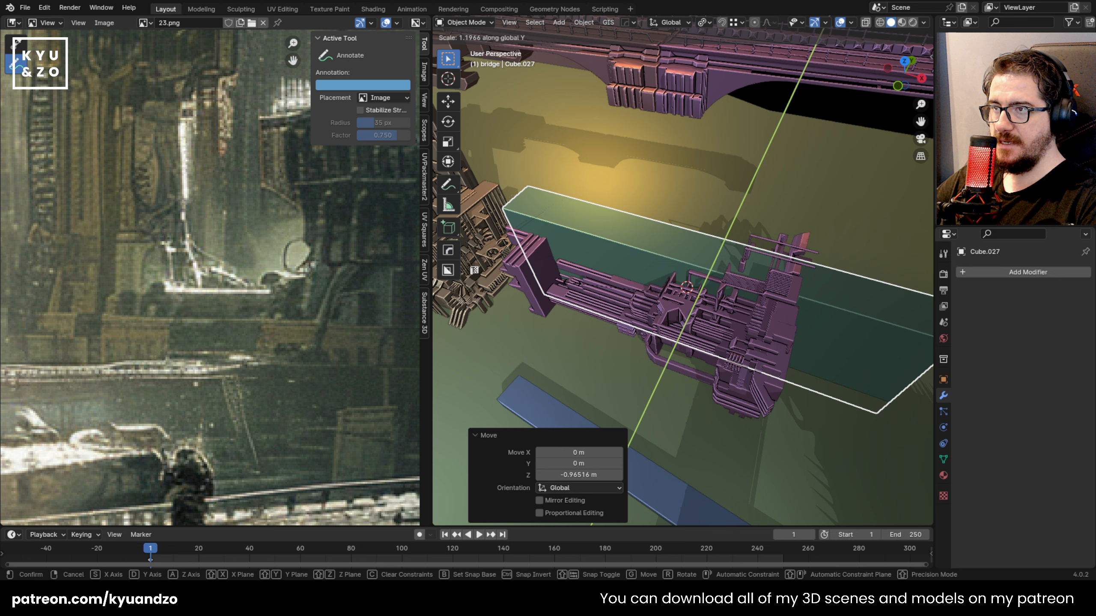
key(s)
click(662, 249)
Widen the bar by about 1.49 along Y and shift it about 0.52 m along Y
middle_drag(662, 249, 631, 269)
key(s)
key(d)
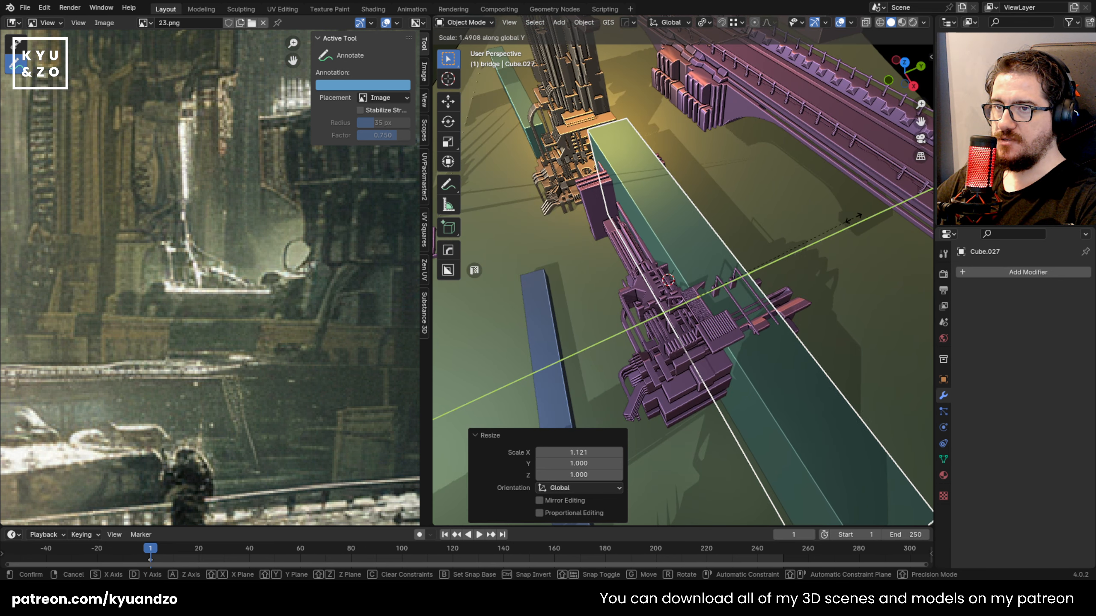
click(852, 218)
key(g)
key(d)
click(767, 287)
Widen the bar further by about 1.4 along Y and move it about 0.18 m along Y
key(s)
key(d)
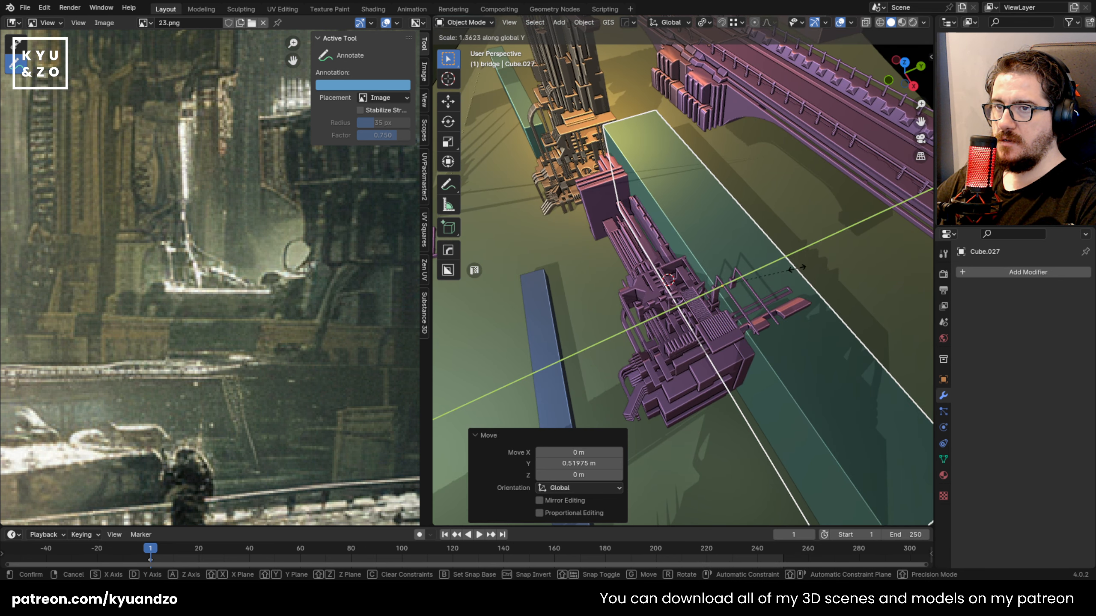
click(811, 262)
key(g)
key(d)
click(817, 259)
Stretch the bar by about 1.54 along Z and 1.16 along X so it spans the laid-down copy
key(s)
key(a)
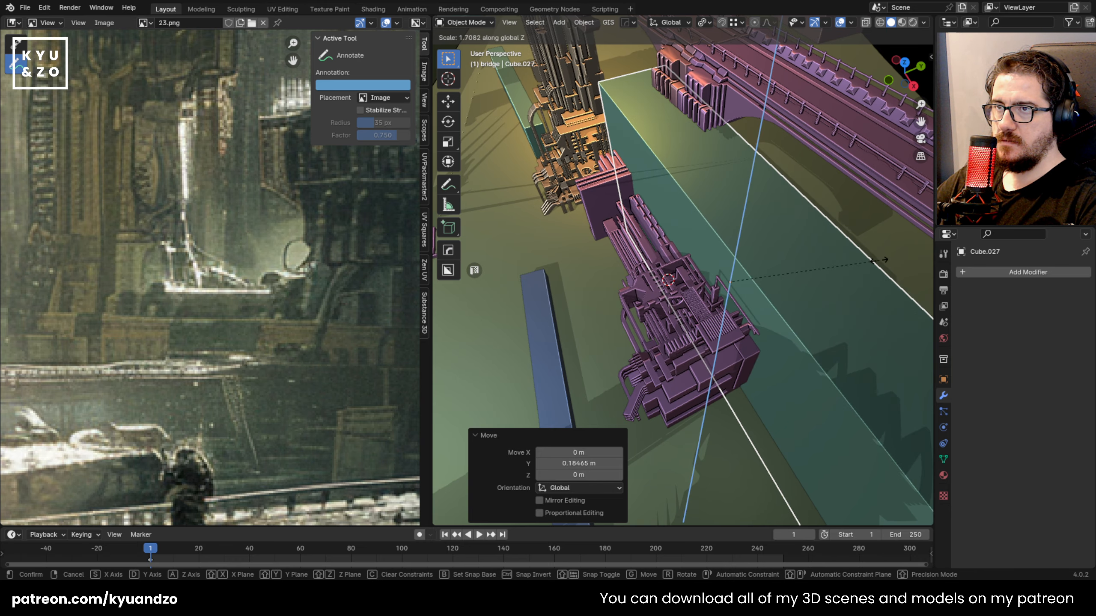
click(816, 252)
middle_drag(817, 251, 871, 211)
middle_drag(565, 373, 564, 341)
scroll(565, 338, up, 2)
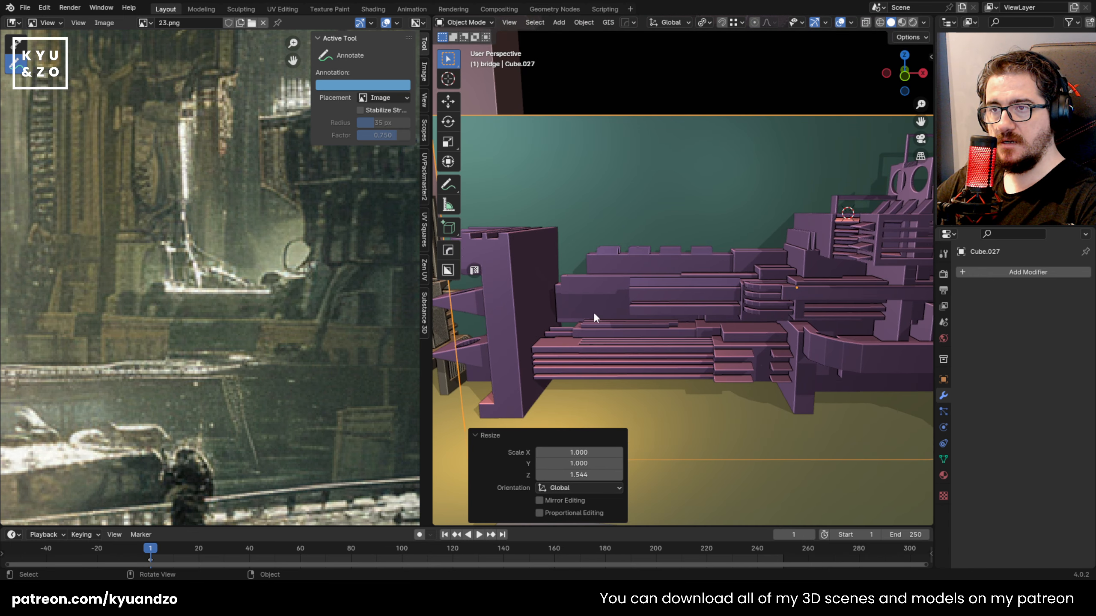
key(shift+grave)
key(s)
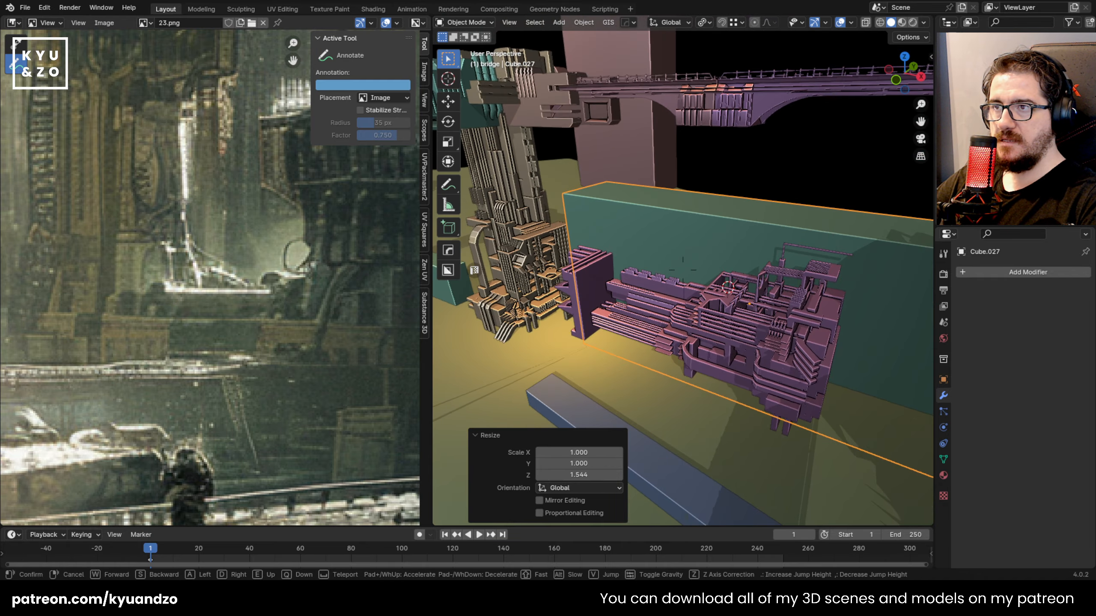
key(a)
key(s)
key(y)
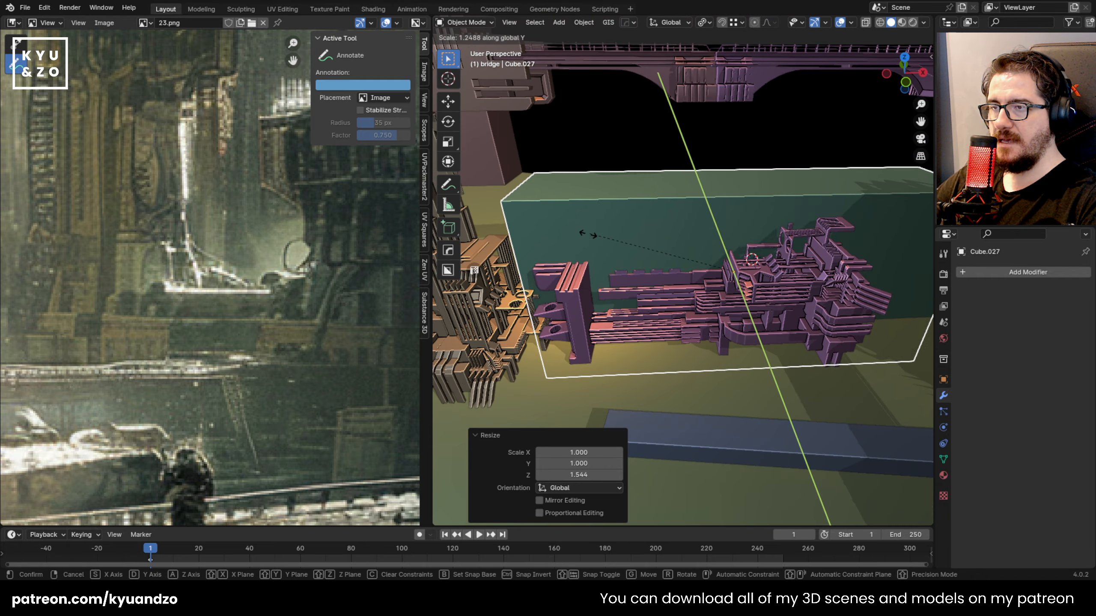
key(x)
click(602, 230)
Cut the bar from the laid-down tower copy with a non-destructive Boolean Difference
key(shift+grave)
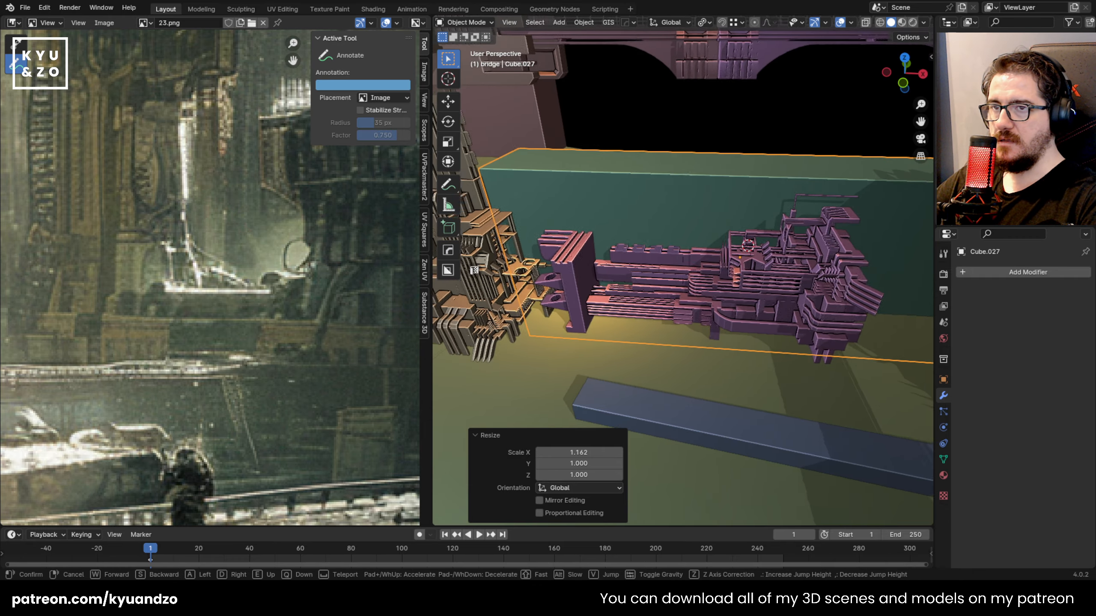
click(594, 296)
click(594, 296)
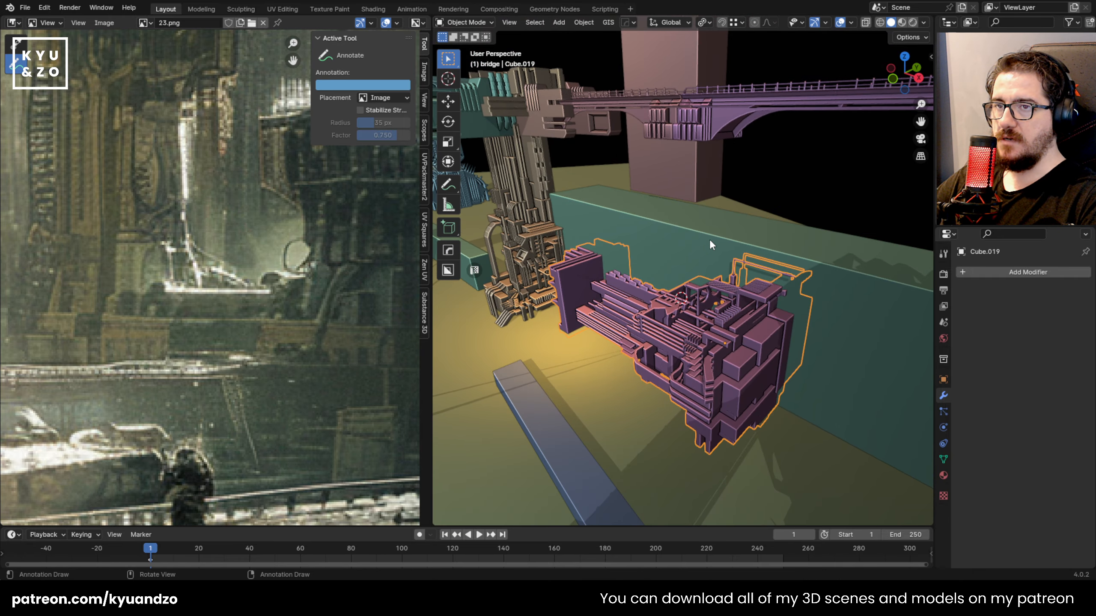
shift+click(672, 306)
key(q)
click(641, 307)
click(694, 168)
click(684, 325)
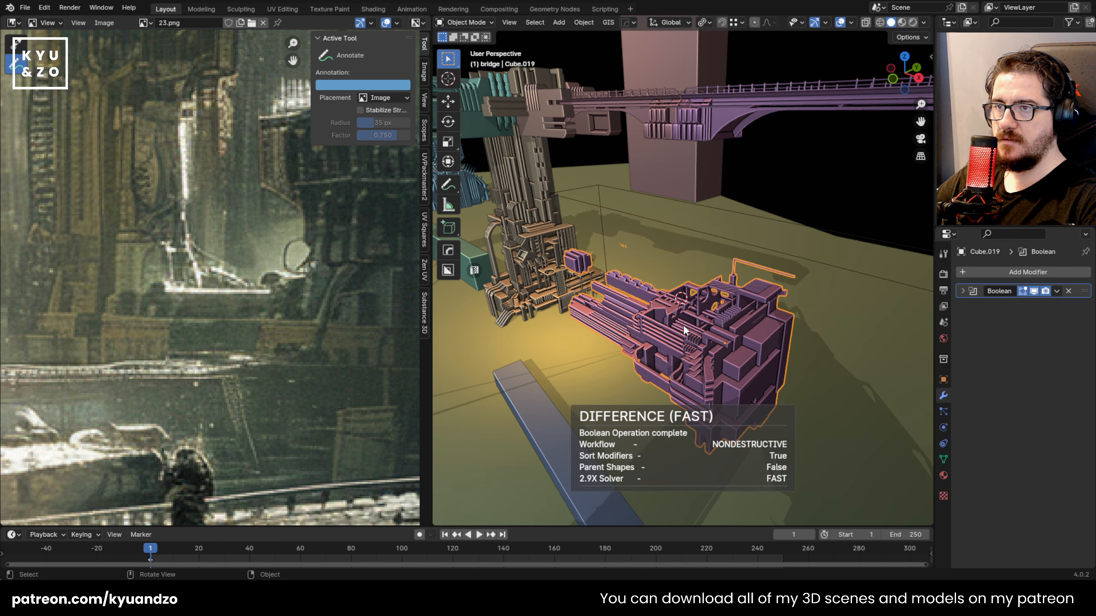
Select the wireframe cutter and widen it slightly along Y around the laid-down copy
click(653, 224)
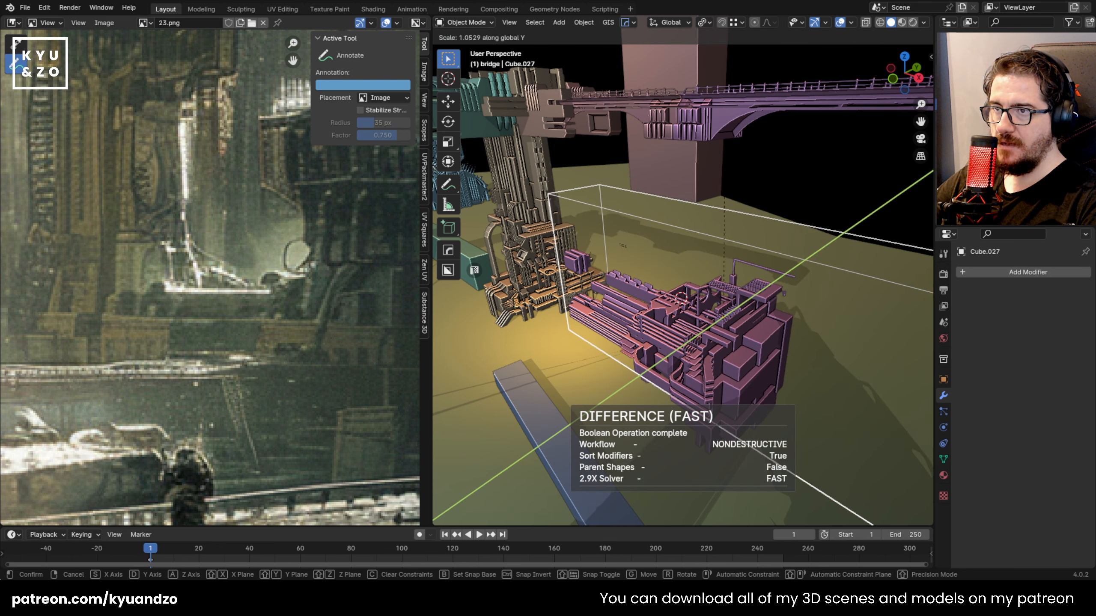
key(shift+grave)
key(w)
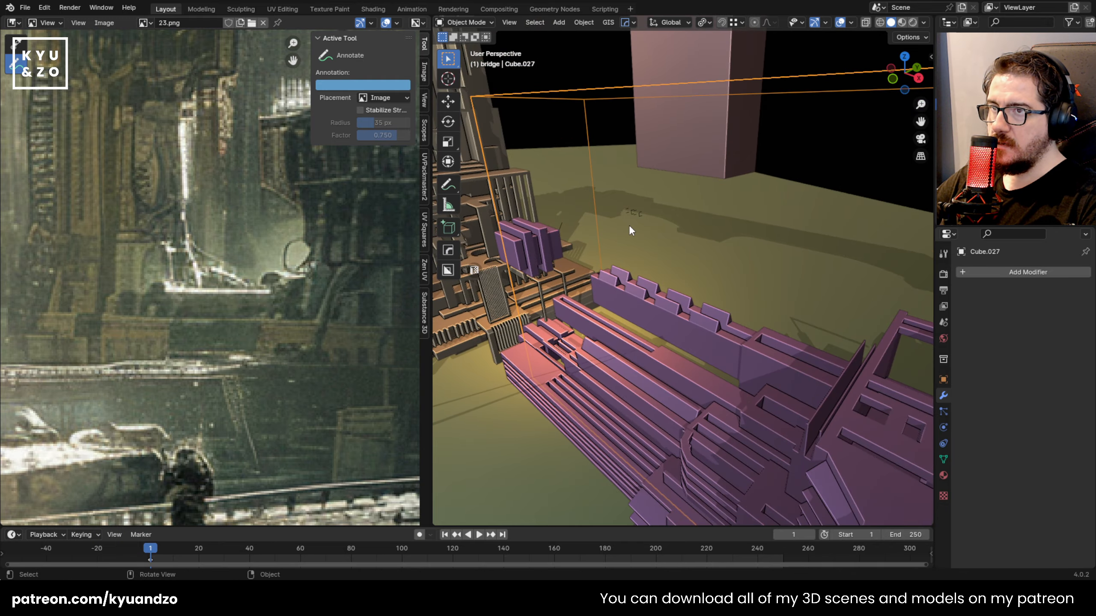
click(620, 215)
Add a loop cut across the cutter and extrude the side face at its outer end about 2.19 m over the copy's base
middle_drag(620, 216, 699, 276)
scroll(659, 225, up, 3)
key(Tab)
key(ctrl+r)
click(670, 261)
click(643, 259)
key(3)
click(710, 258)
key(e)
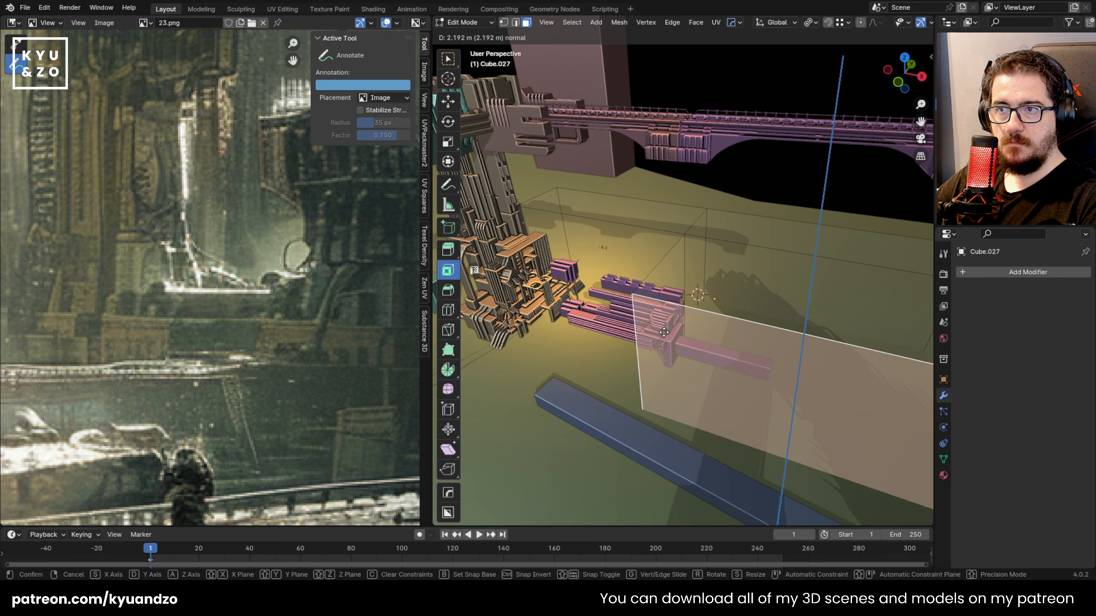
click(664, 333)
key(Tab)
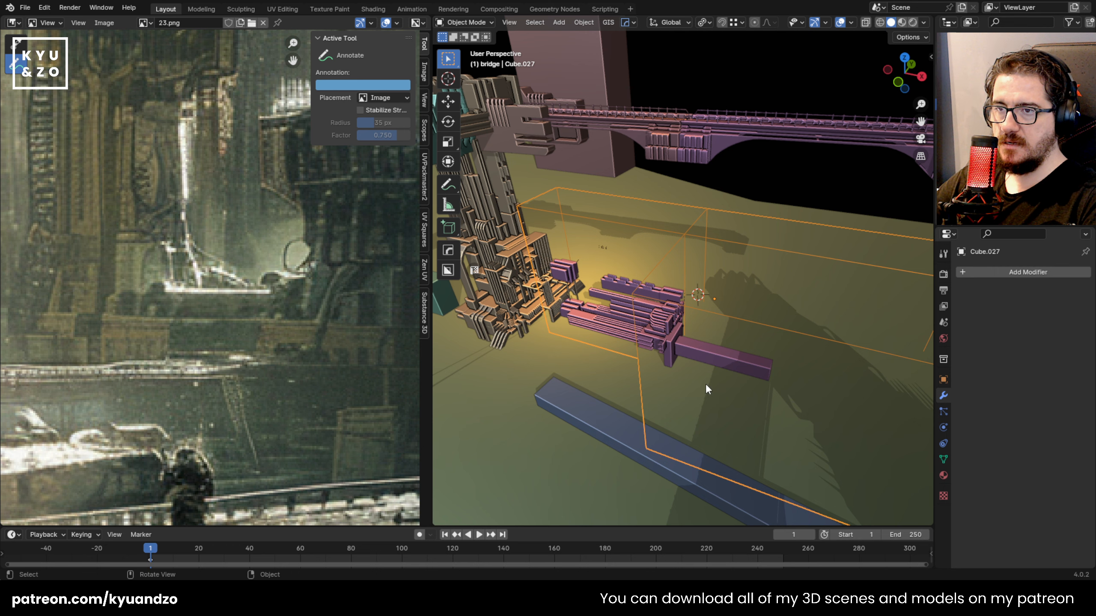
Try to extrude the lower faces at the cutter's outer end along Z
key(Tab)
middle_drag(706, 389, 724, 389)
key(alt+z)
key(alt+a)
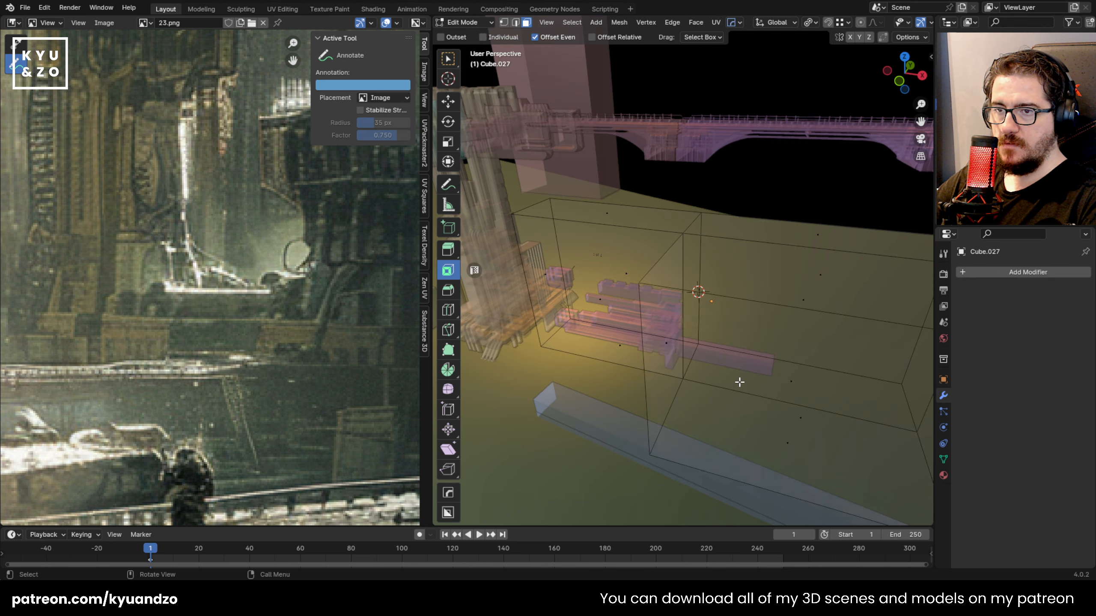
click(792, 418)
click(797, 386)
middle_drag(805, 370, 834, 342)
middle_drag(827, 428, 794, 302)
key(alt+z)
key(e)
key(z)
right_click(808, 190)
key(ctrl+z)
middle_drag(785, 272, 773, 358)
Select the cut tower copy and examine the parts the Boolean leaves from several angles
key(Tab)
click(738, 331)
key(x)
key(Tab)
key(Tab)
middle_drag(781, 250, 728, 262)
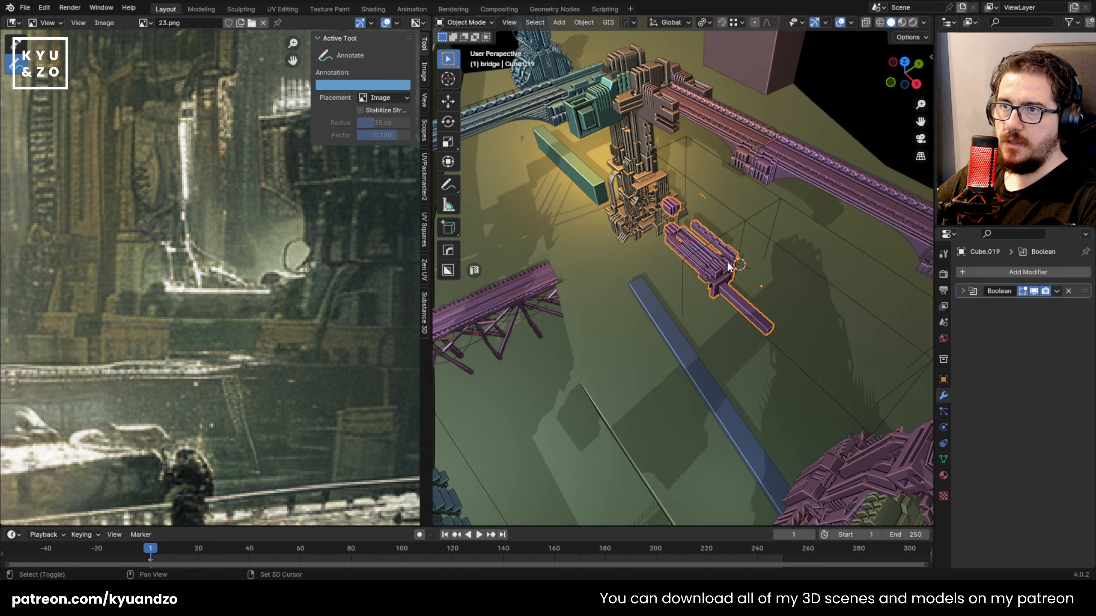
scroll(727, 262, up, 5)
click(1056, 291)
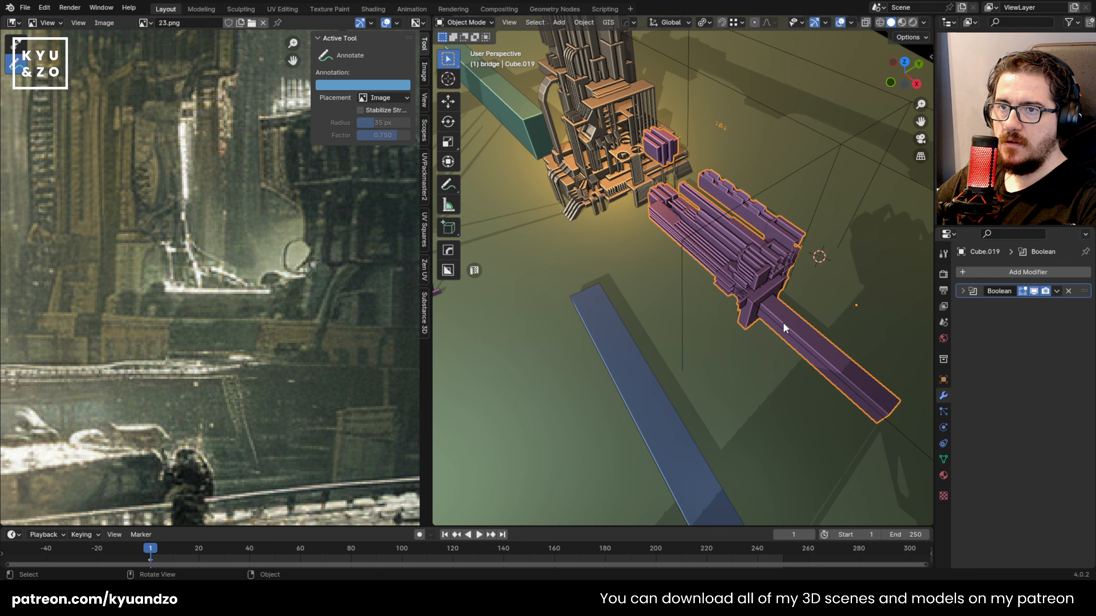
middle_drag(676, 203, 635, 207)
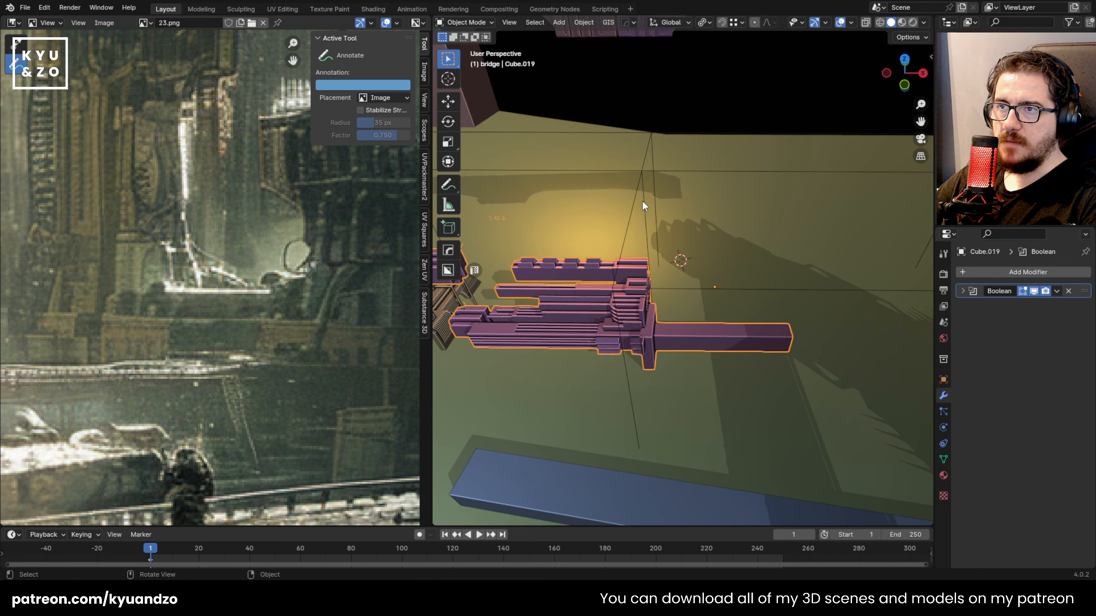
Raise the Boolean cutter slightly along Z over the laid-down copy
click(640, 194)
key(g)
key(z)
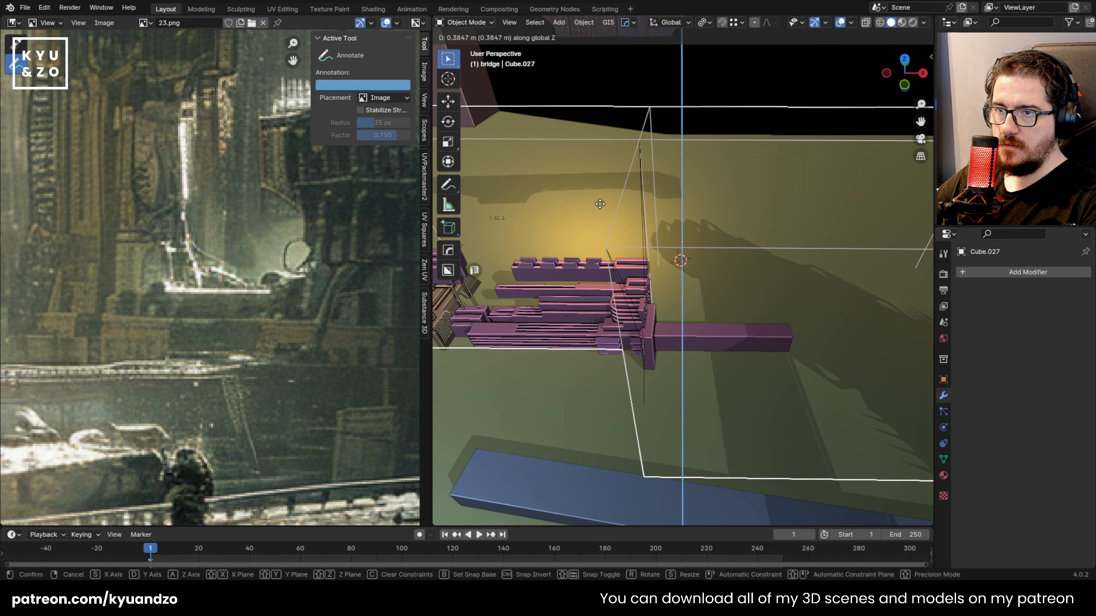
click(602, 218)
Apply the Boolean cut to the laid-down tower copy's mesh
middle_drag(600, 335, 690, 303)
click(689, 298)
right_click(683, 312)
mouse_move(628, 383)
click(716, 534)
Open the laid-down tower copy's mesh for editing and try to select the faces of the leftover beam at its end
click(704, 344)
drag(796, 324, 803, 340)
key(Tab)
shift+middle_drag(803, 340, 718, 332)
click(712, 350)
scroll(650, 332, up, 3)
click(680, 335)
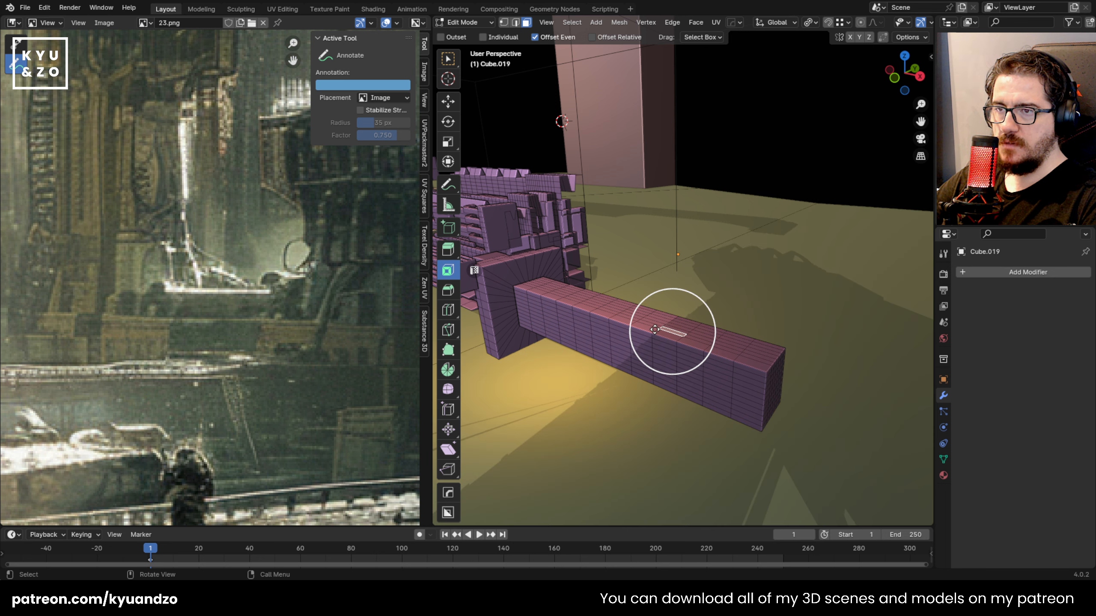
shift+drag(738, 367, 735, 361)
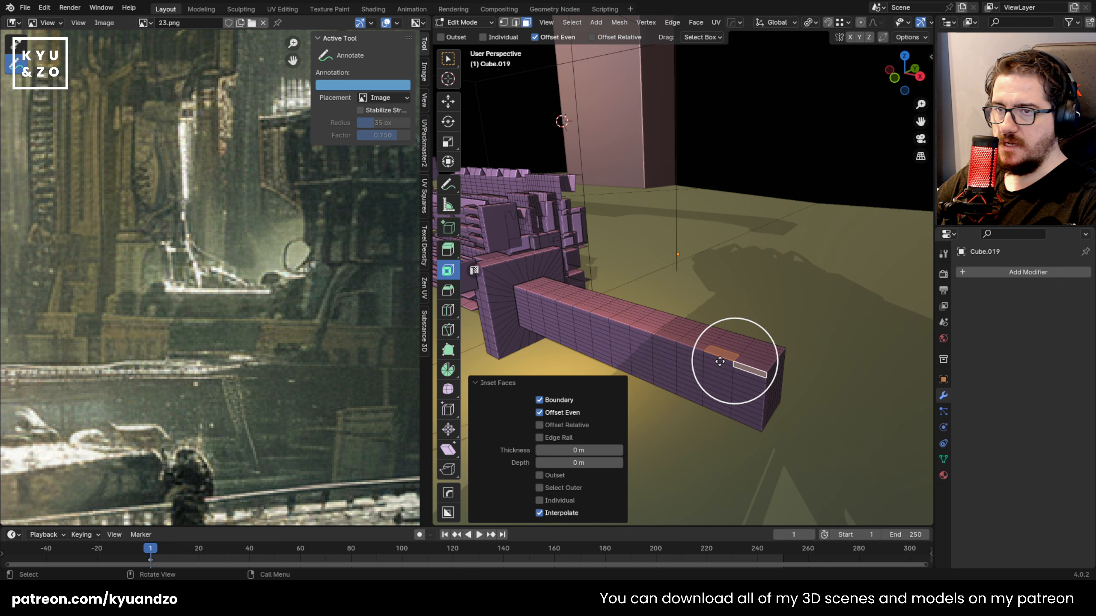
click(717, 359)
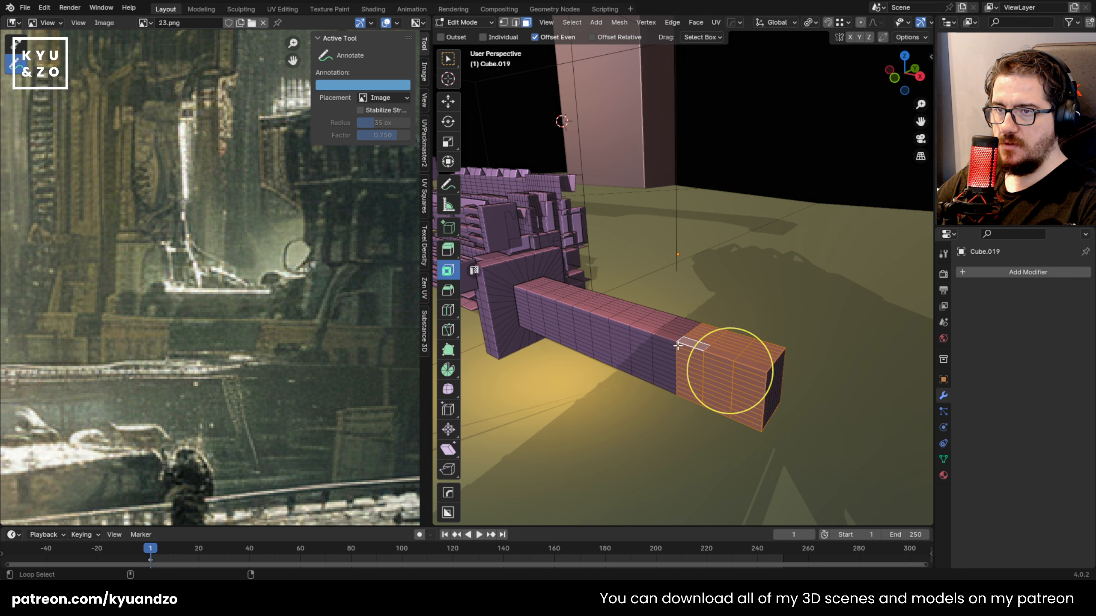
click(647, 333)
Select the entire leftover beam from the front view, delete it from the copy's mesh and leave mesh editing
mouse_move(646, 333)
alt+middle_down()
mouse_move(692, 281)
mouse_move(643, 329)
alt+middle_up()
key(Tab)
key(KP_1)
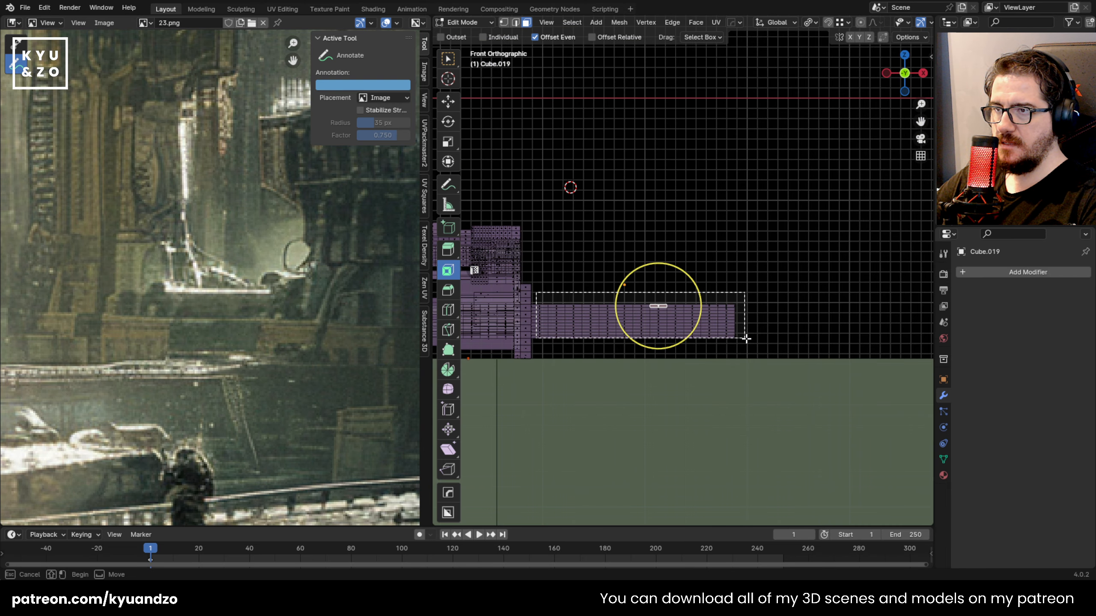
key(l)
key(x)
click(620, 229)
middle_drag(619, 230, 616, 281)
key(Tab)
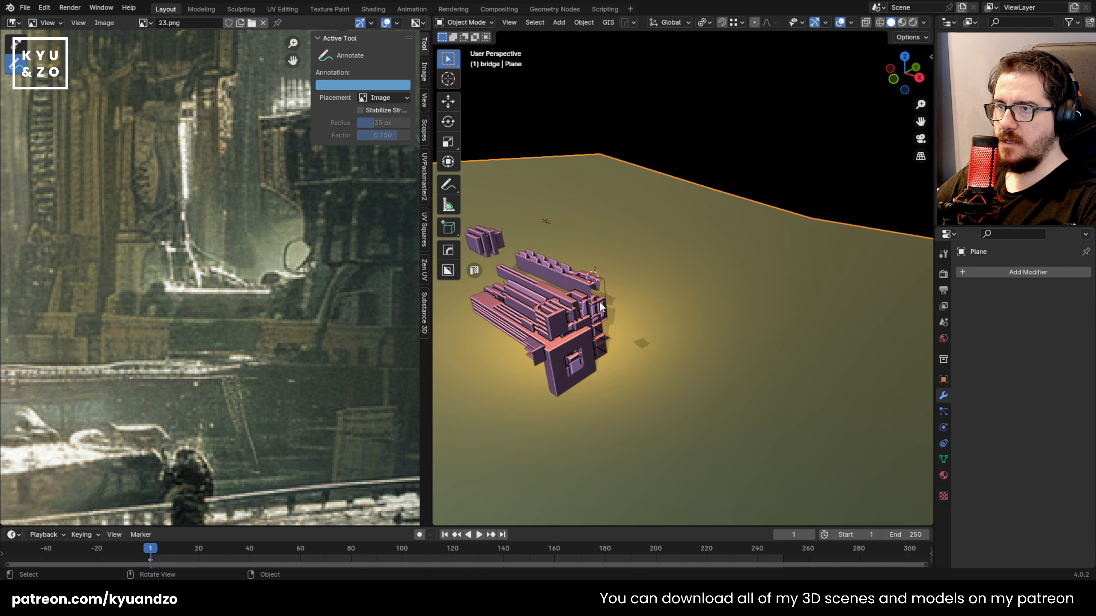
Bring the rest of the scene back into view and delete the old Boolean cutter
key(alt+h)
shift+middle_drag(487, 327, 674, 305)
middle_drag(650, 168, 705, 317)
click(683, 202)
key(x)
click(685, 204)
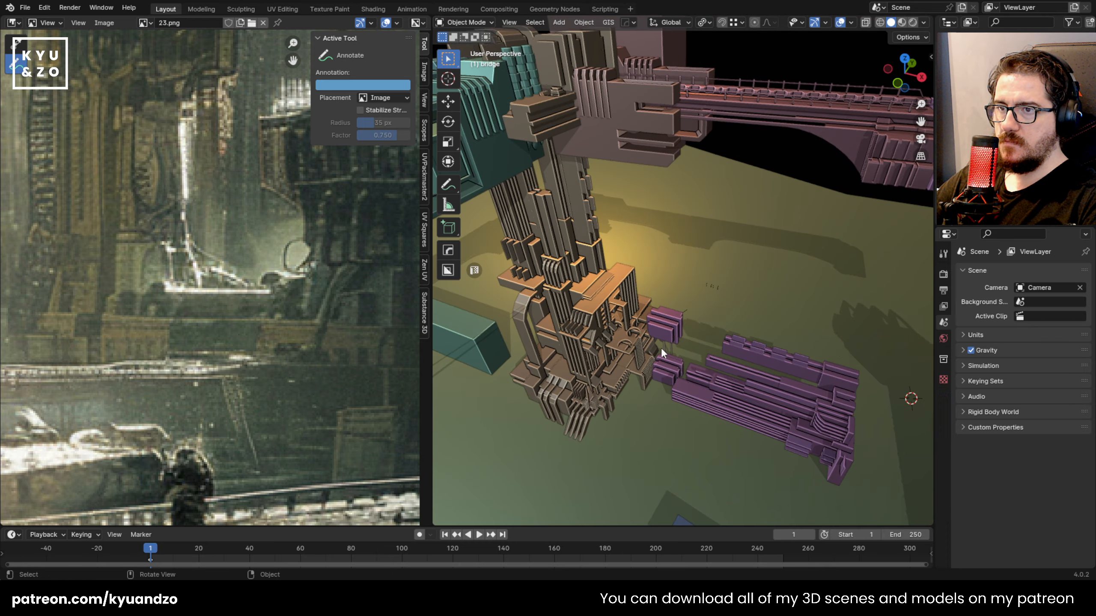
key(a)
scroll(656, 355, up, 4)
key(g)
right_click(758, 306)
scroll(657, 352, down, 3)
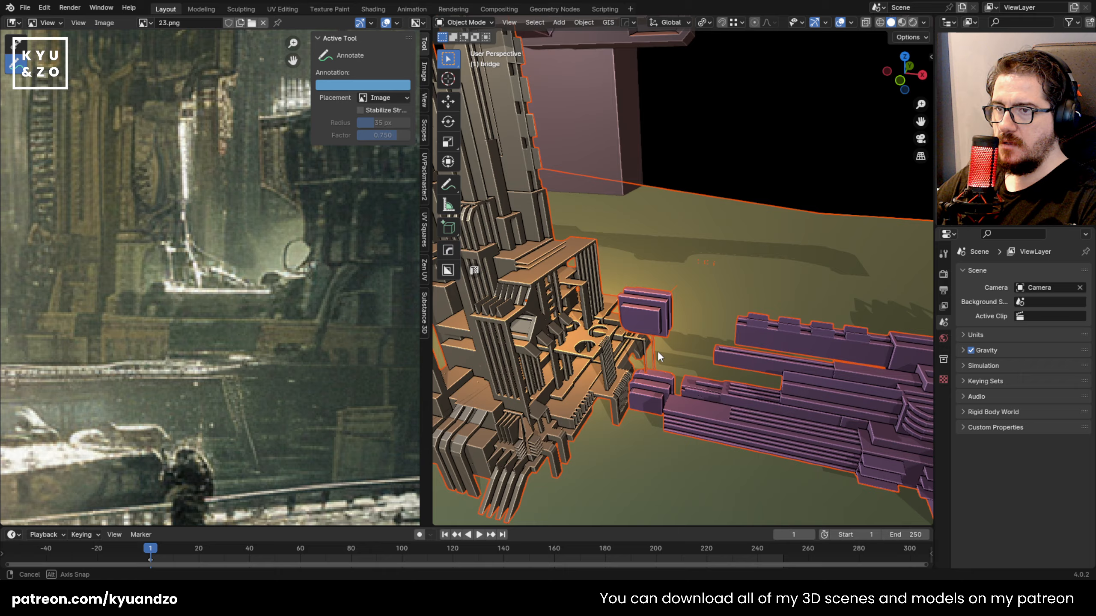
middle_drag(657, 352, 671, 339)
key(g)
right_click(699, 347)
key(alt+a)
Move the cut tower copy along X, clear of the standing tower
click(699, 349)
key(g)
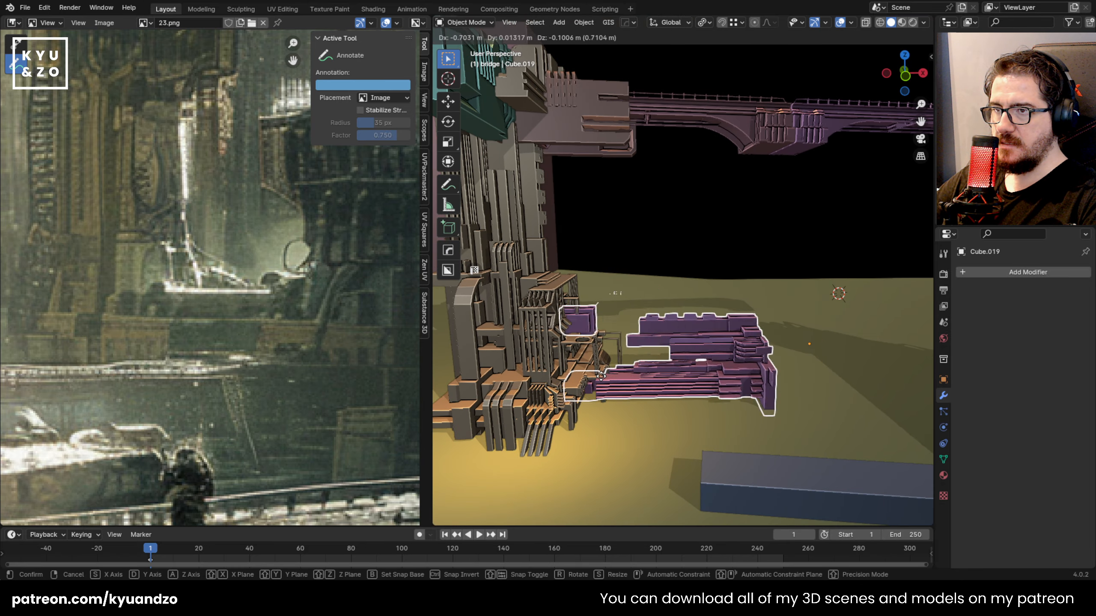
key(x)
click(630, 337)
shift+middle_drag(630, 337, 644, 298)
Delete the detached upper block and its stray vertices from the cut copy's mesh
click(663, 243)
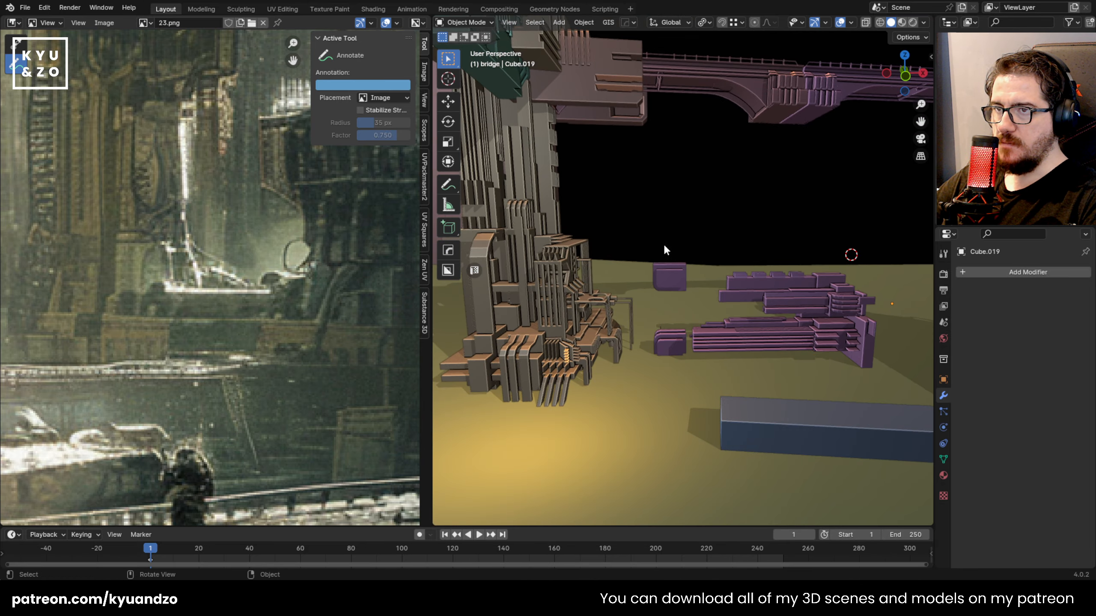
scroll(661, 276, up, 4)
key(Tab)
key(alt+z)
drag(585, 175, 741, 343)
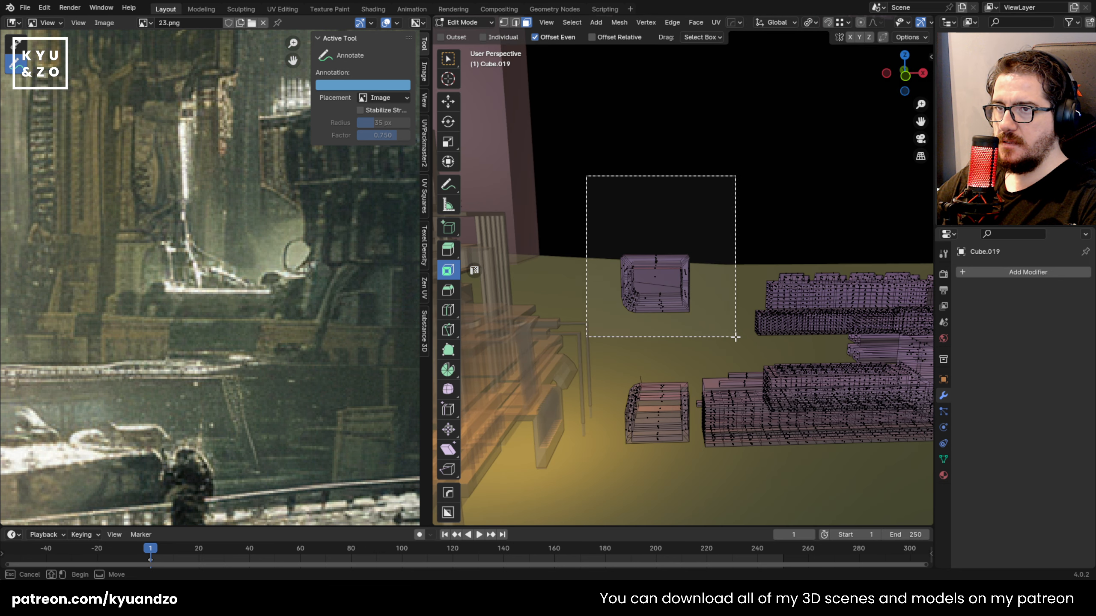
key(x)
click(611, 256)
key(1)
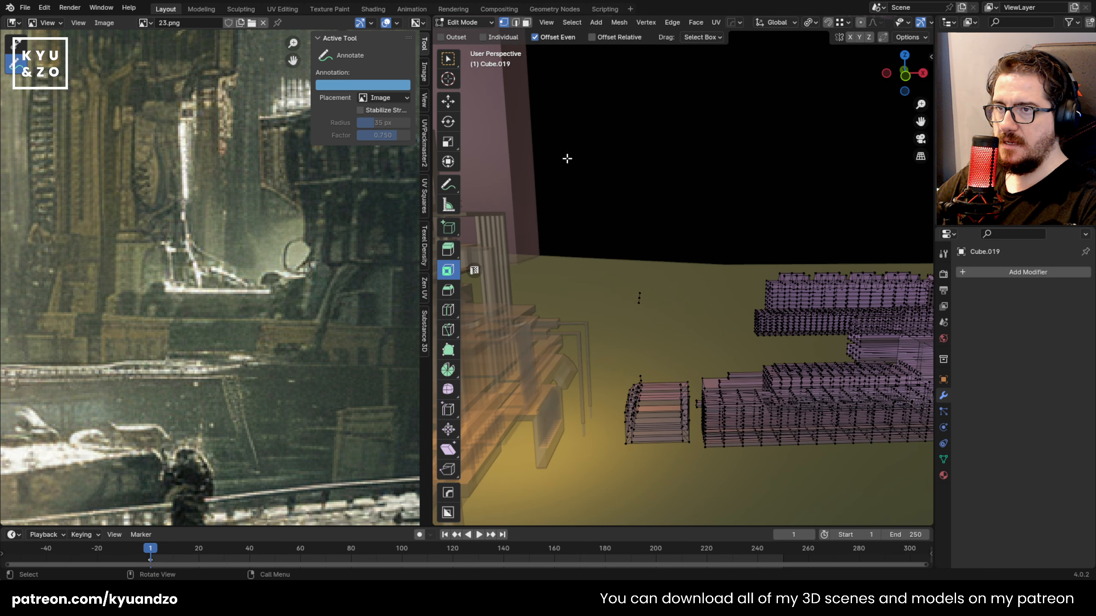
drag(567, 159, 735, 350)
key(x)
click(617, 279)
Delete the remaining detached lower block from the copy's mesh and return to Object Mode with X-ray off
shift+middle_drag(680, 382, 667, 287)
drag(597, 251, 703, 361)
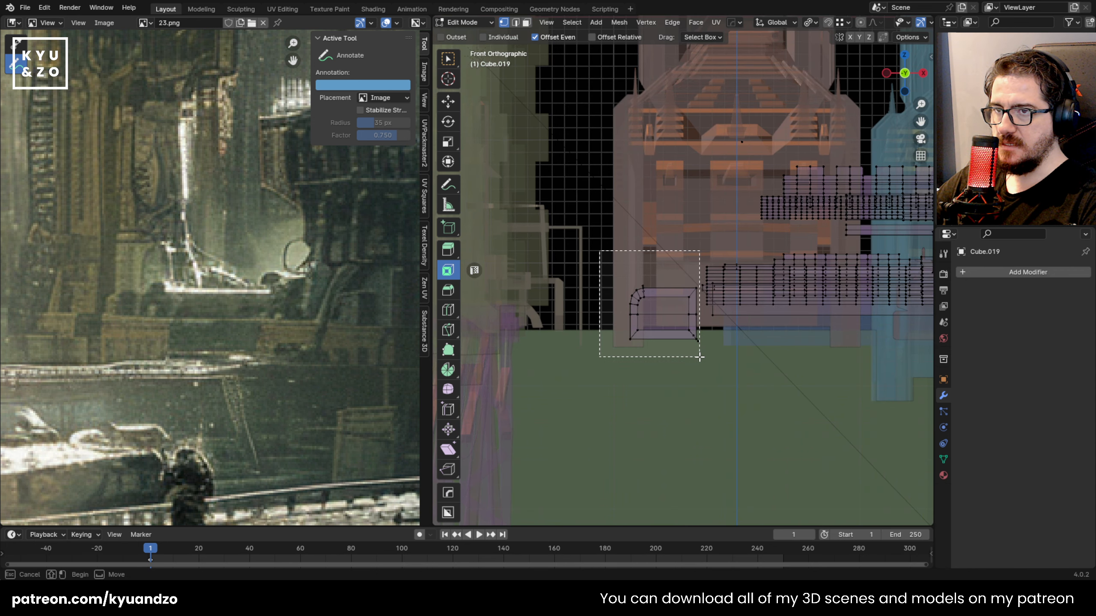
key(x)
click(658, 311)
key(Tab)
middle_drag(694, 261, 639, 262)
key(alt+z)
Add a cube mesh at the cut copy's ragged end and resize it as a new cutter
click(718, 192)
scroll(718, 193, down, 4)
middle_drag(718, 192, 624, 307)
click(745, 257)
scroll(640, 304, up, 3)
key(shift+a)
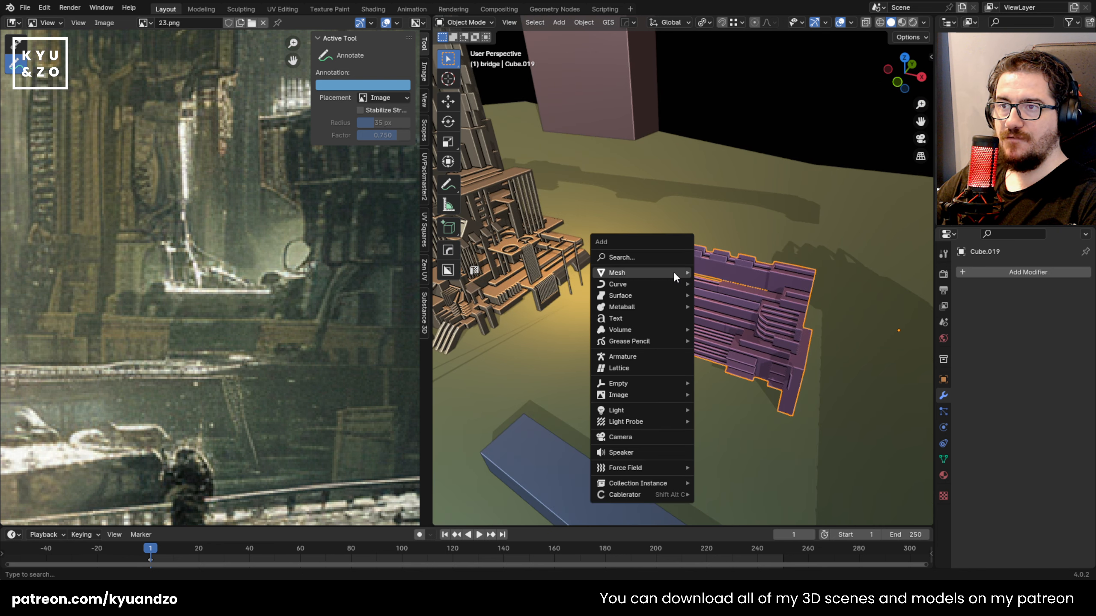
key(Escape)
key(shift+a)
mouse_move(714, 294)
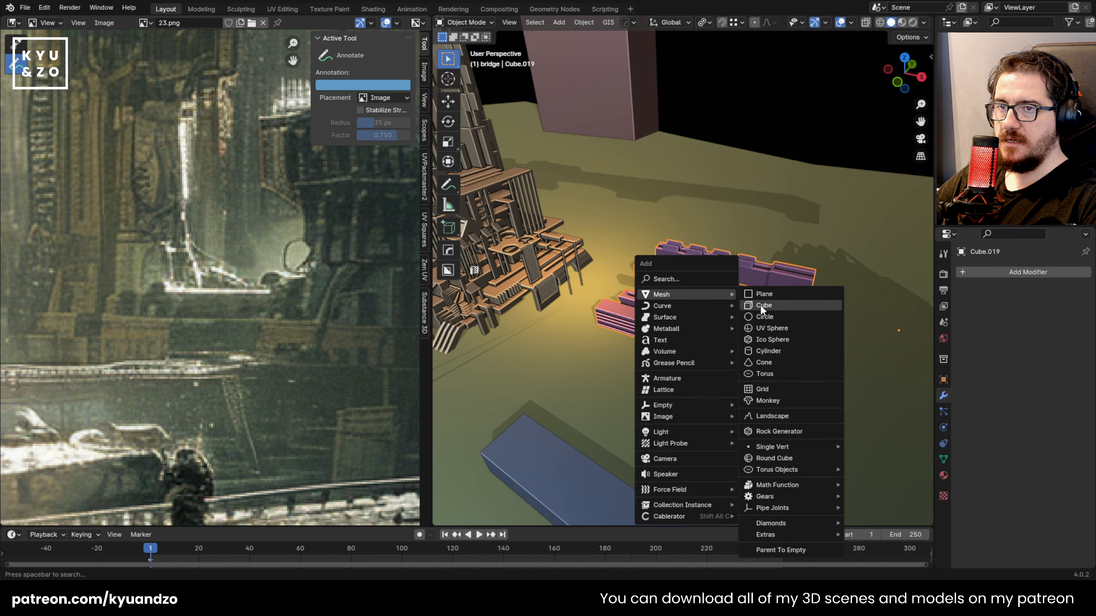
click(761, 306)
key(s)
click(714, 289)
Scale the cube by 3.05 along Z and move it about -0.74 m along X over the copy's ragged end
key(s)
key(a)
click(913, 341)
key(g)
key(s)
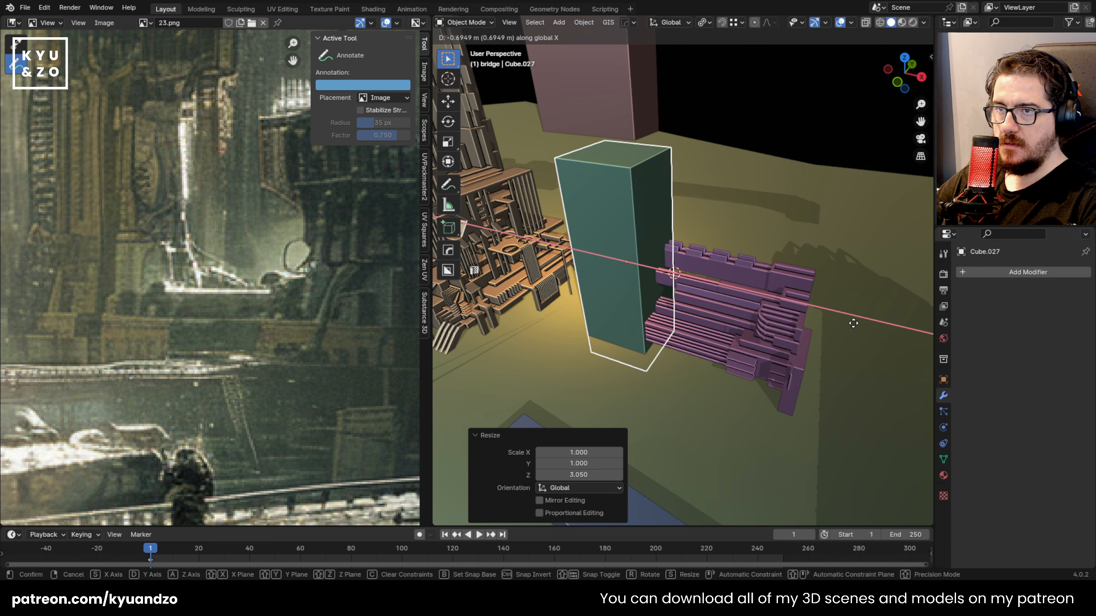
click(854, 319)
Isolate the cube and the cut copy in local view and select the cube for alignment from the front
middle_drag(638, 222, 912, 194)
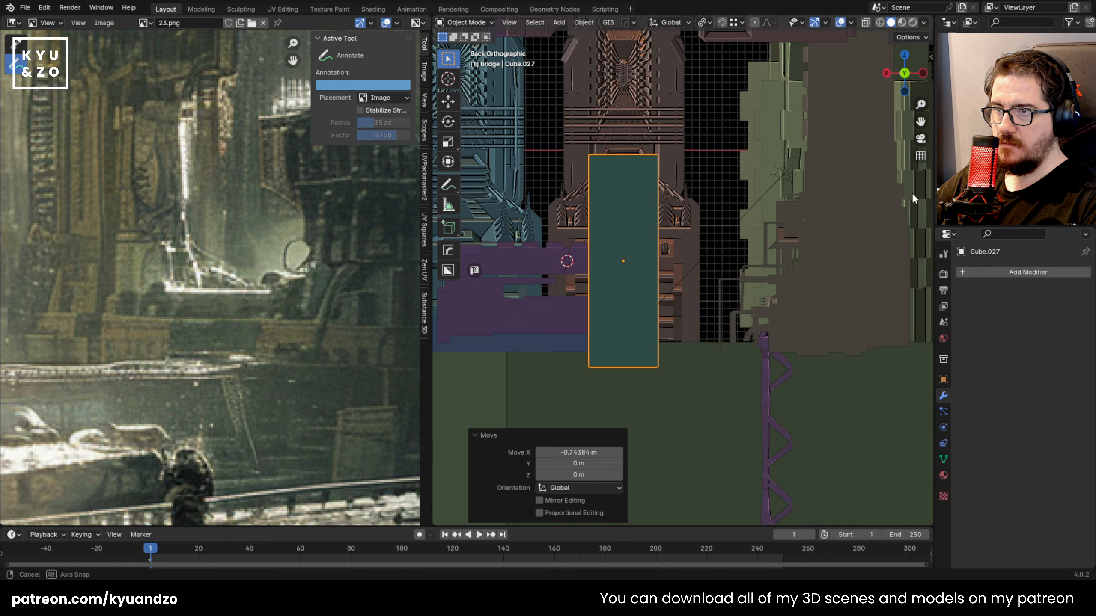
middle_drag(584, 158, 662, 237)
click(696, 269)
shift+click(629, 229)
key(KP_Divide)
key(alt+a)
click(661, 239)
scroll(675, 310, up, 4)
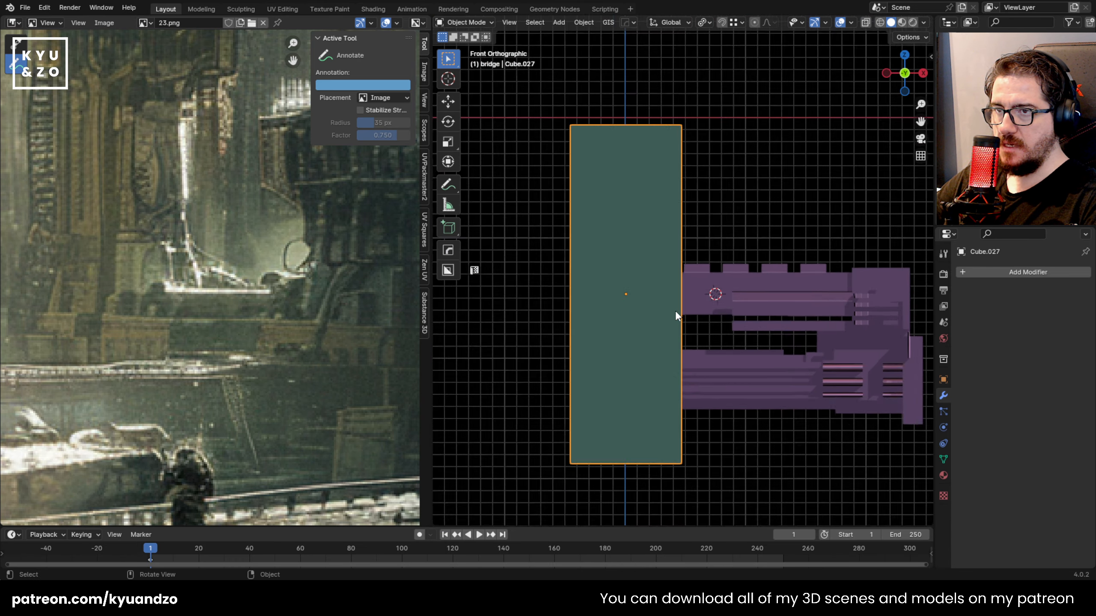
Move the cube about -0.047 m along X to adjust where it meets the copy's ragged end
key(g)
key(x)
click(727, 295)
shift+middle_drag(727, 295, 631, 294)
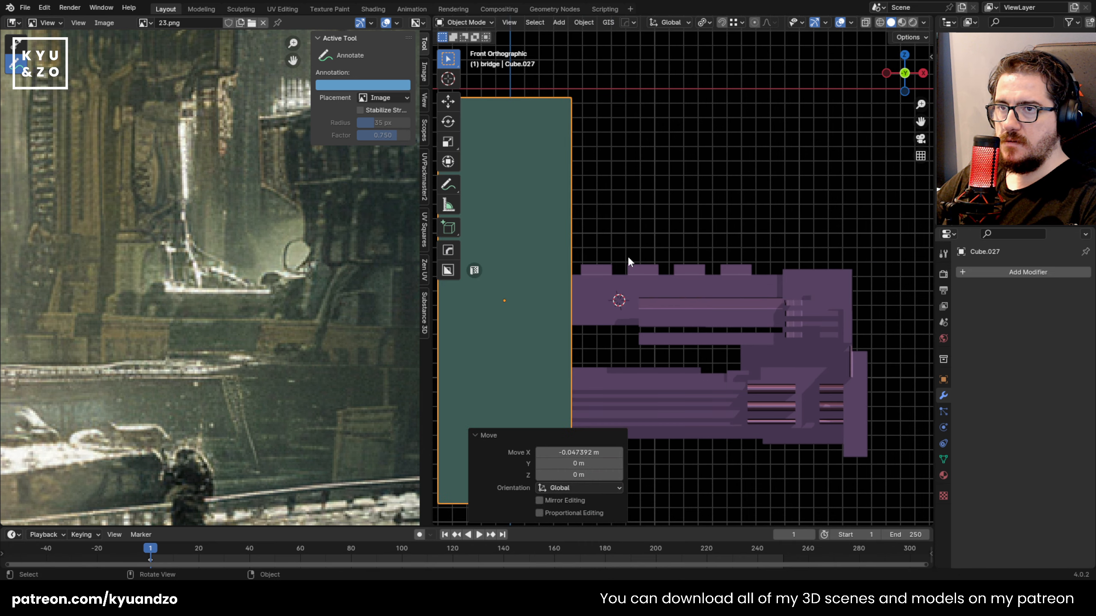
click(587, 272)
click(617, 225)
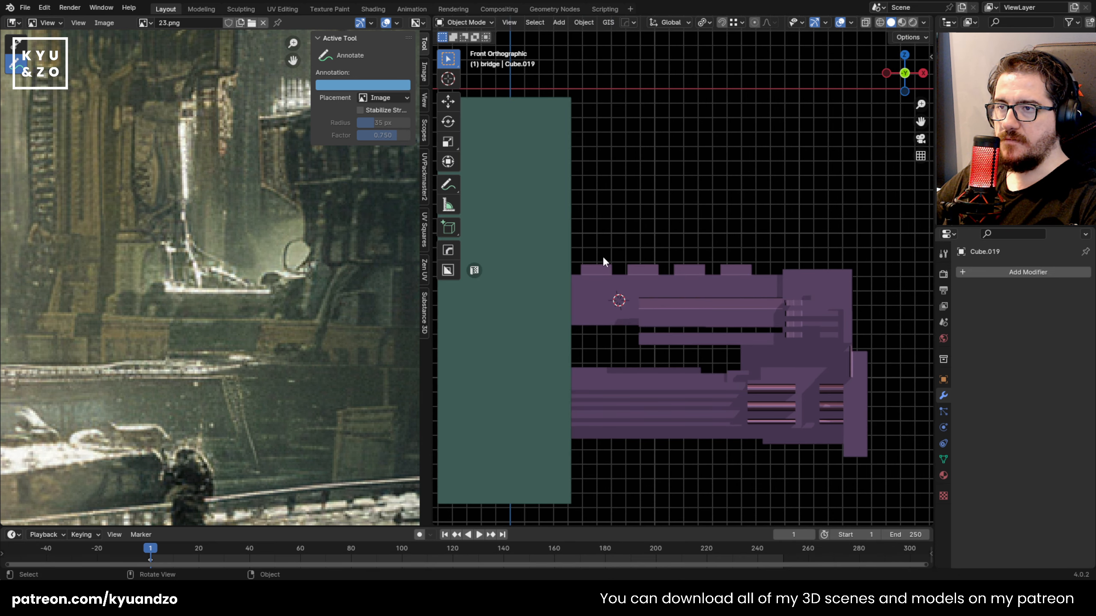
Shift the cutter cube about -0.039 m further along X
shift+middle_drag(577, 295, 717, 255)
click(709, 255)
key(g)
key(d)
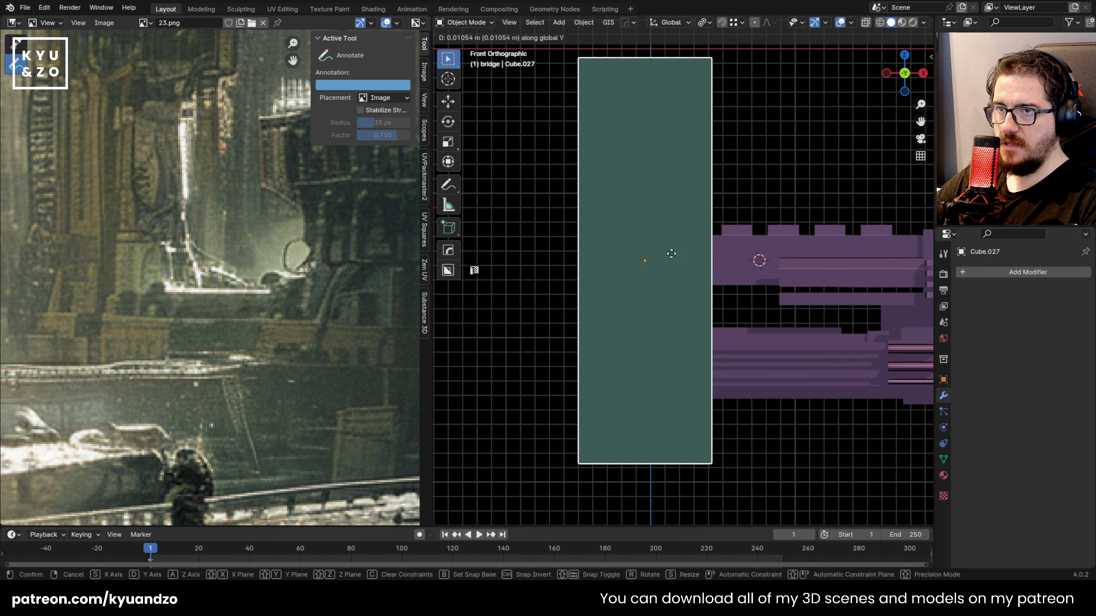
key(s)
click(721, 247)
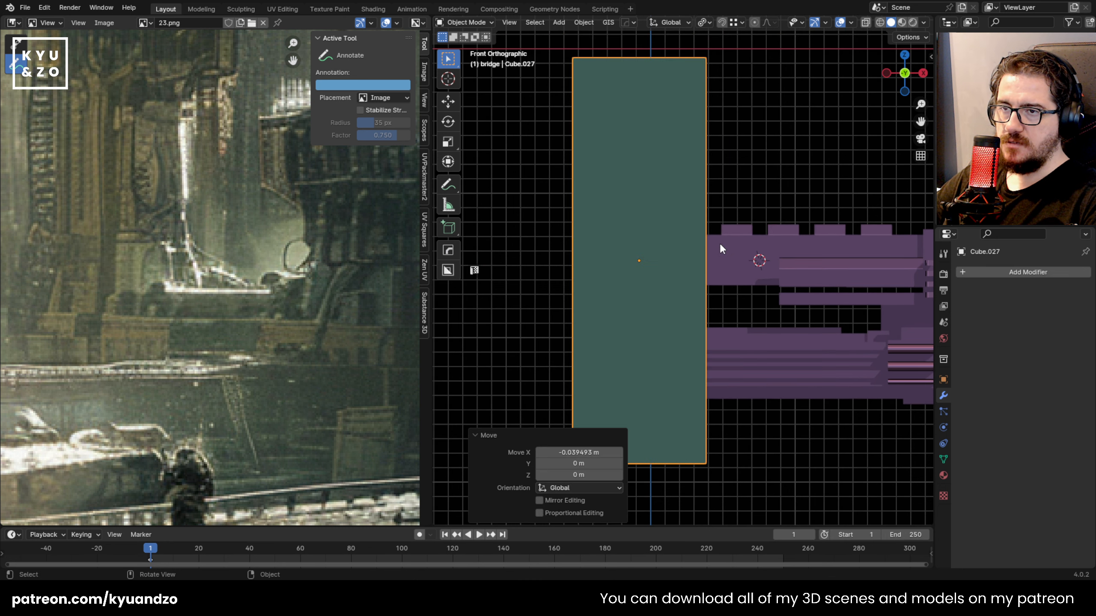
scroll(720, 199, down, 2)
scroll(720, 199, up, 1)
Widen the cutter cube along Y and subtract it from the cut copy with a Boolean Difference
click(720, 200)
click(641, 254)
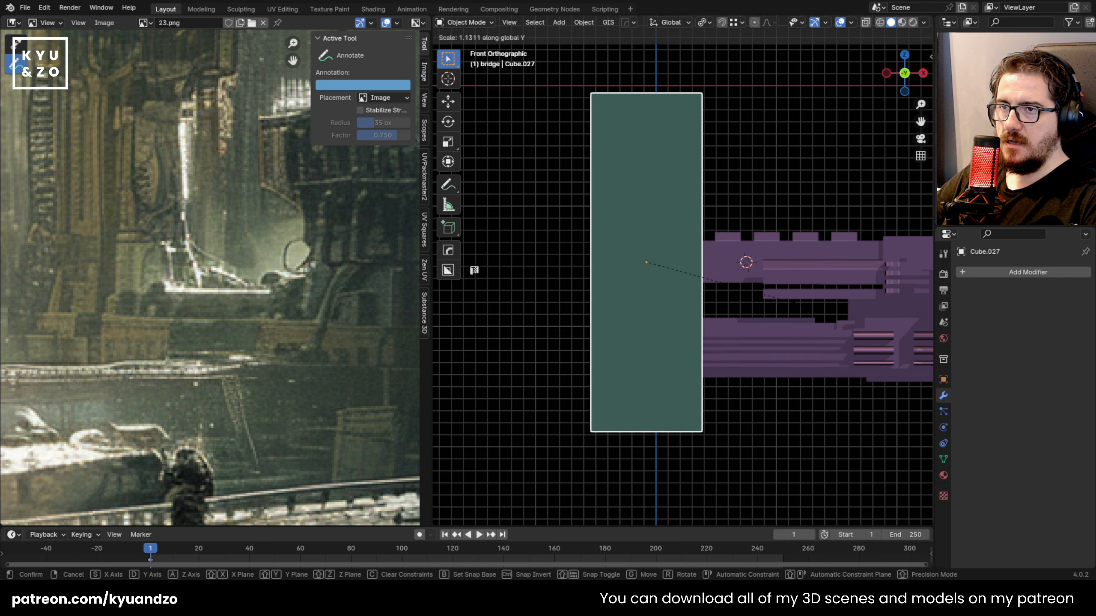
middle_drag(746, 354, 723, 235)
shift+click(723, 235)
key(q)
mouse_move(722, 235)
key(Escape)
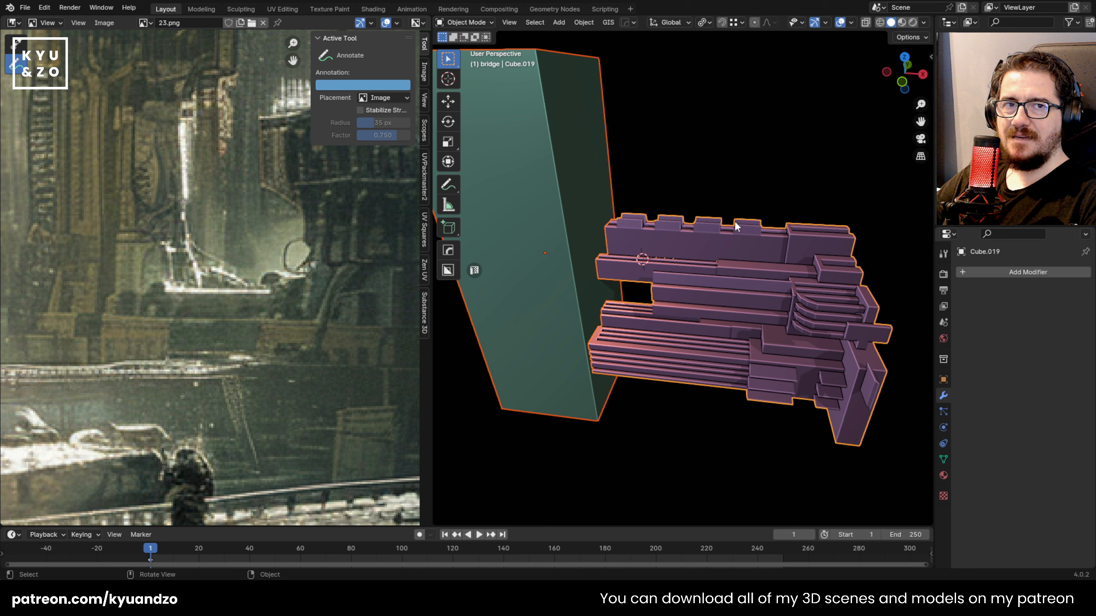
key(q)
click(580, 164)
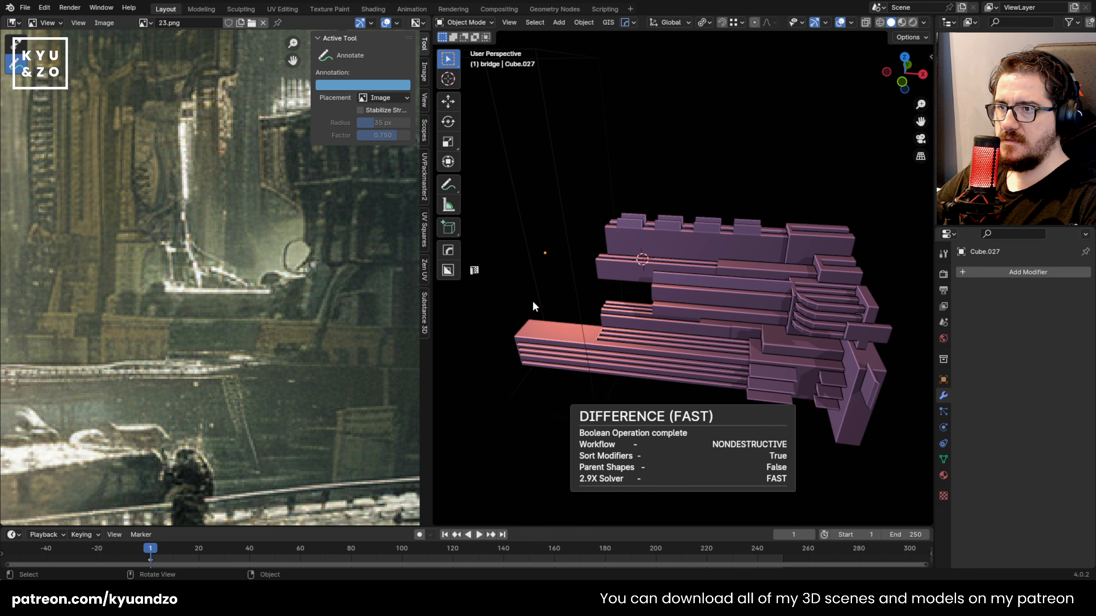
middle_drag(560, 295, 667, 300)
key(s)
key(y)
key(x)
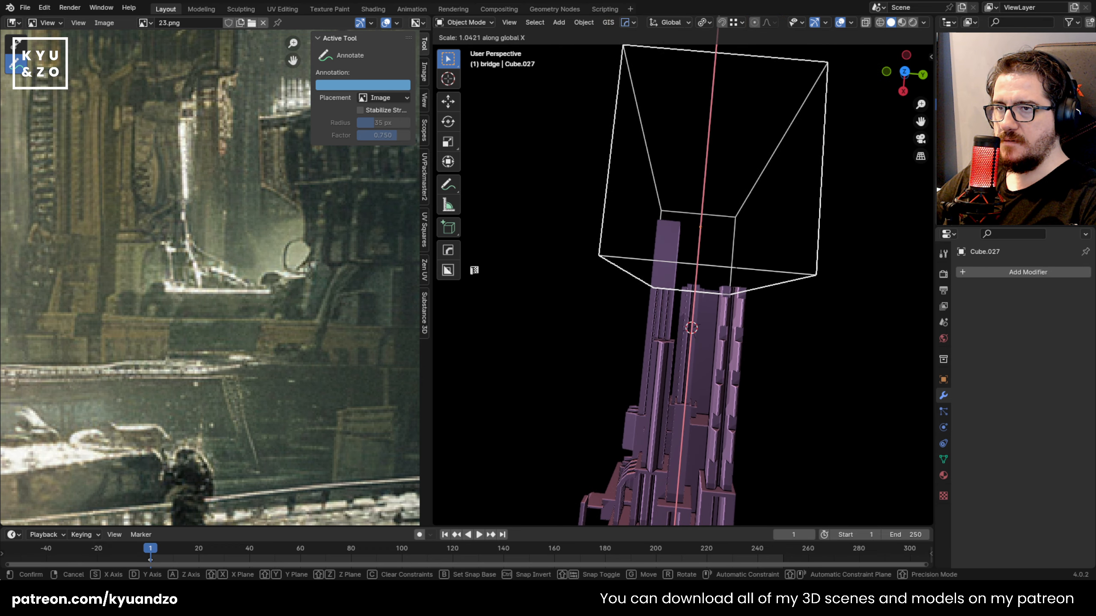
key(d)
right_click(810, 368)
Select the cut copy and set its Boolean modifier's solver to Exact
click(727, 382)
middle_drag(728, 382, 876, 321)
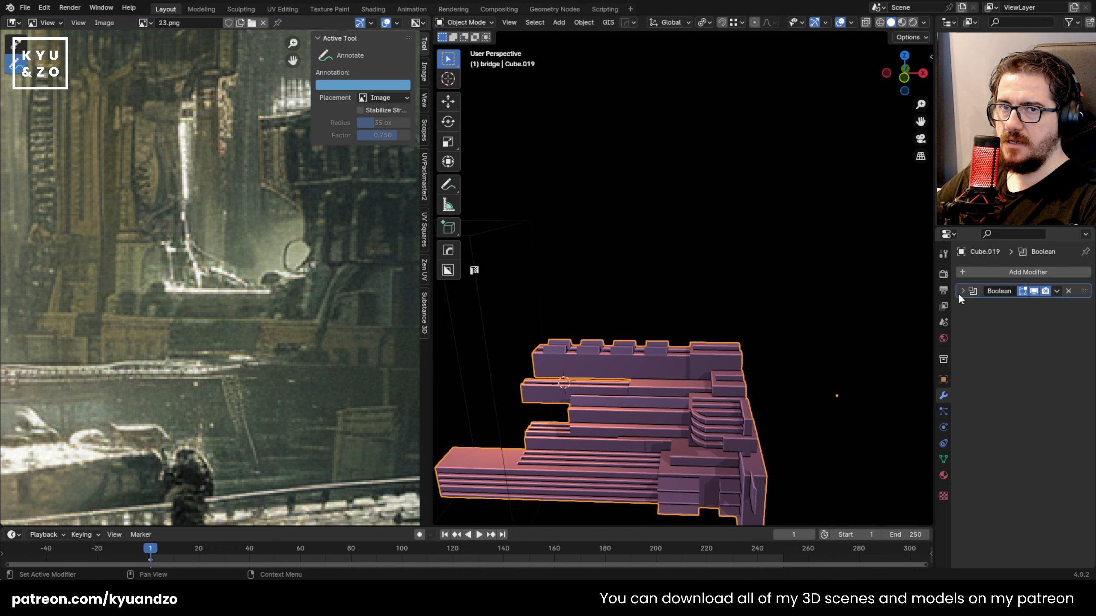
middle_drag(672, 330, 620, 238)
click(620, 238)
click(757, 304)
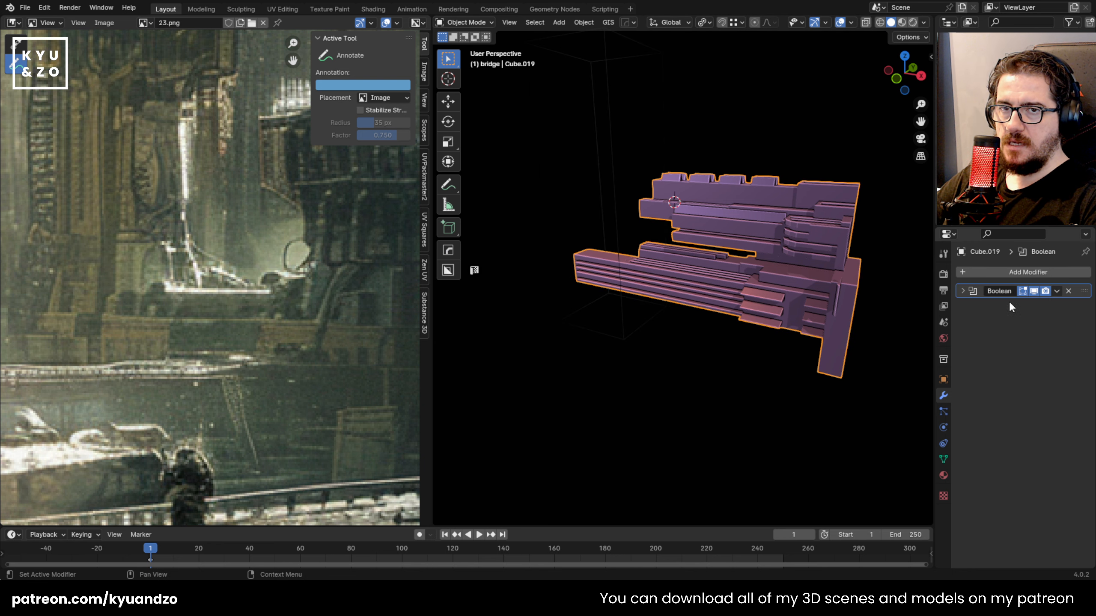
click(965, 287)
click(1051, 353)
Check the trimmed end and apply the Boolean modifier to the copy
middle_drag(643, 377, 653, 266)
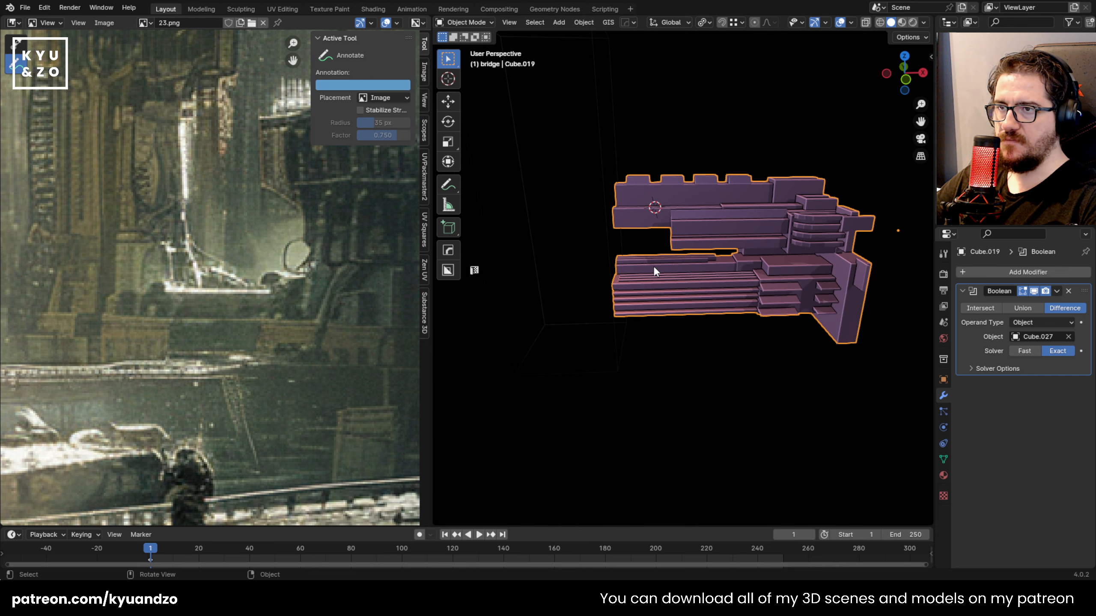
click(680, 160)
click(686, 238)
key(q)
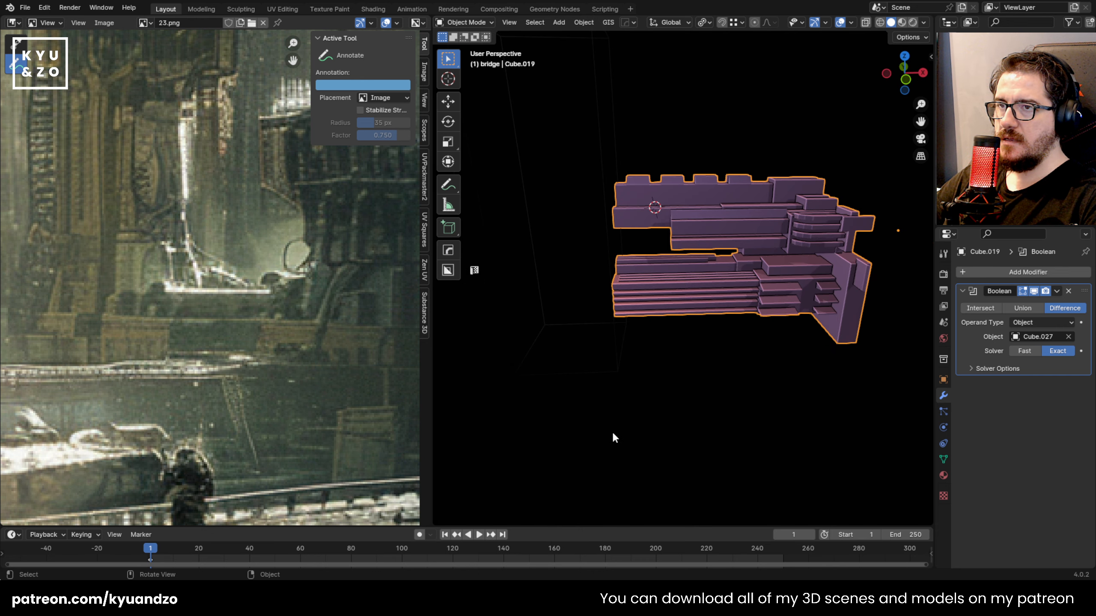
click(614, 434)
middle_drag(796, 226, 713, 250)
click(778, 273)
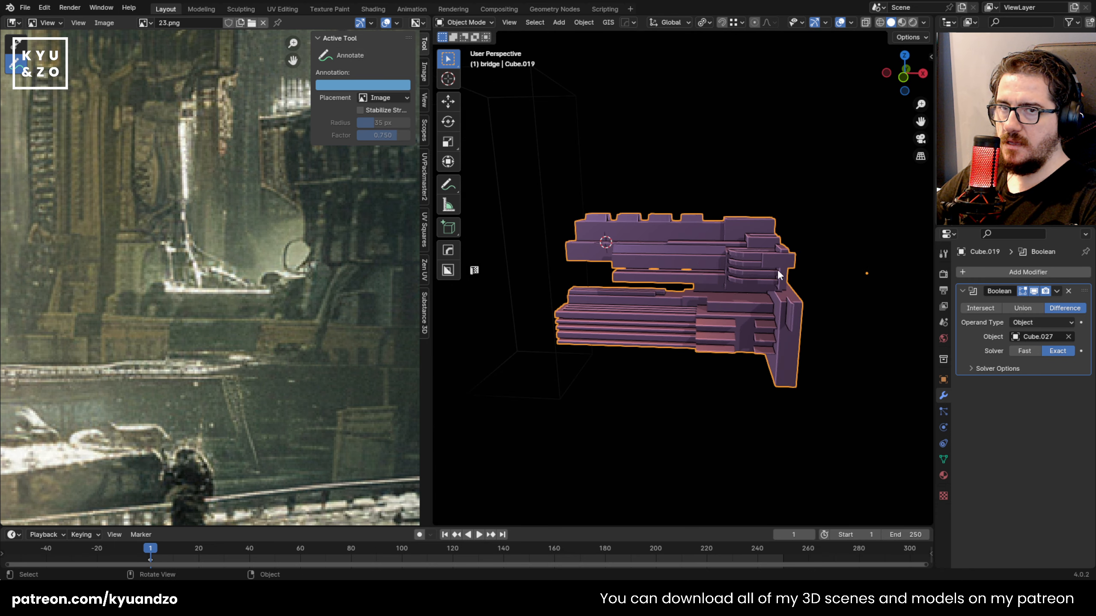
click(1056, 292)
click(1005, 306)
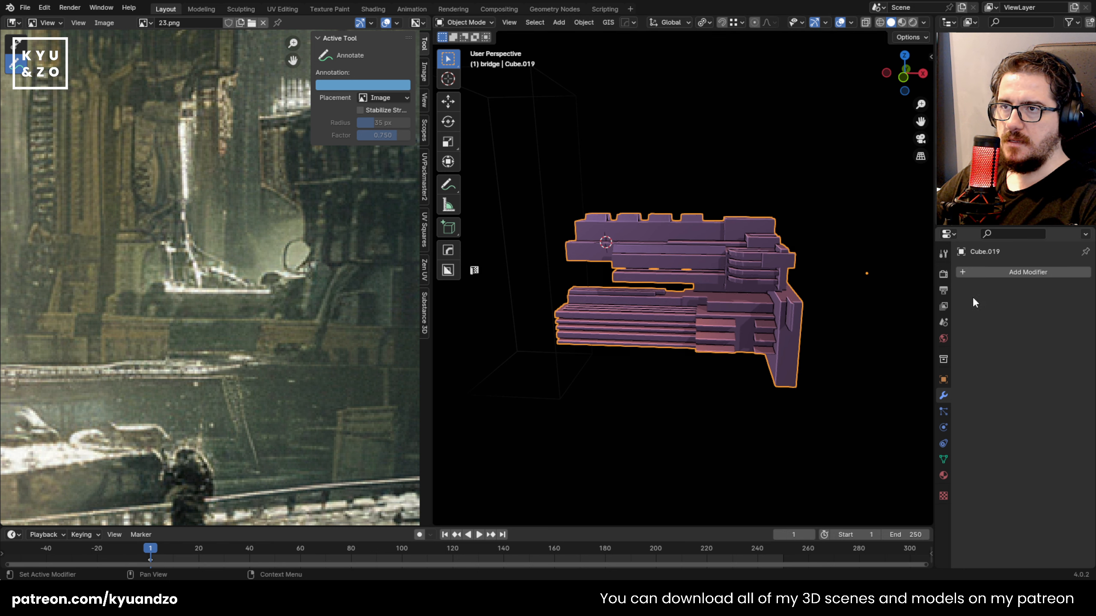
Delete the cutter cube beside the trimmed structure
click(537, 192)
click(539, 188)
key(Delete)
Select the trimmed structure and duplicate it
shift+middle_drag(663, 247, 700, 258)
click(669, 271)
key(g)
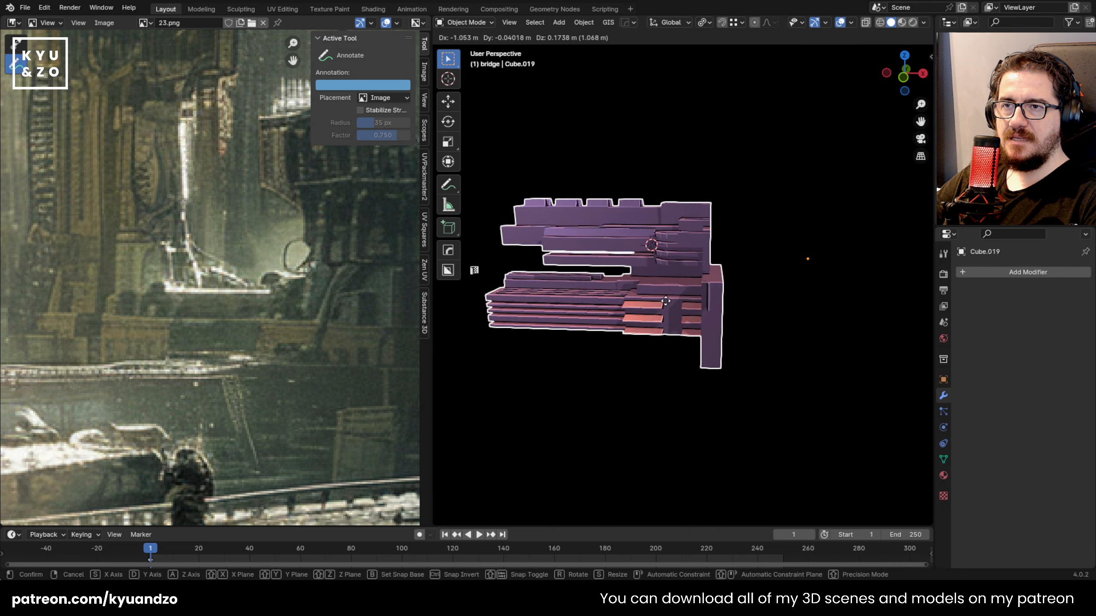
right_click(663, 281)
key(shift+d)
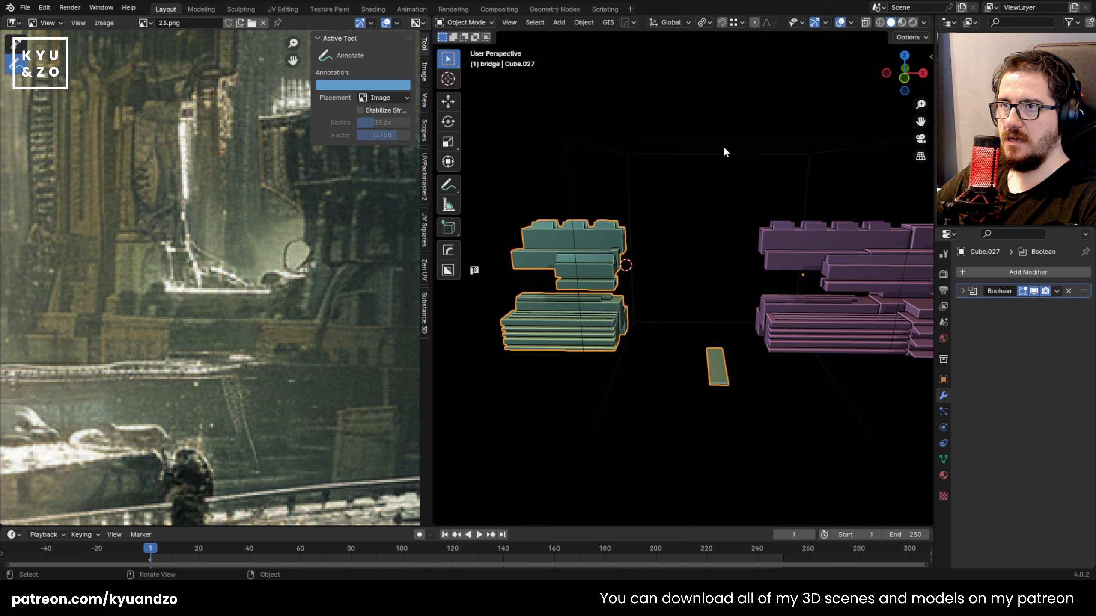
Scale the Boolean cutter up along Z so it also covers the stray fragment below the duplicate
click(723, 144)
key(s)
key(z)
click(719, 125)
Select the shortened duplicate and apply its Boolean modifier with Smart Apply
click(551, 241)
key(q)
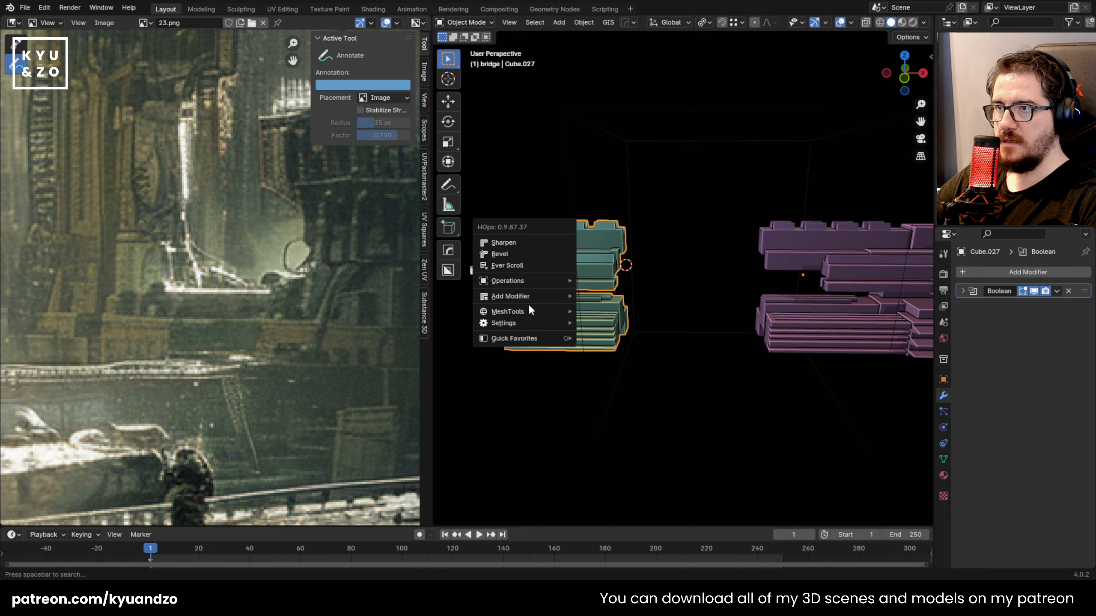
mouse_move(515, 311)
click(629, 464)
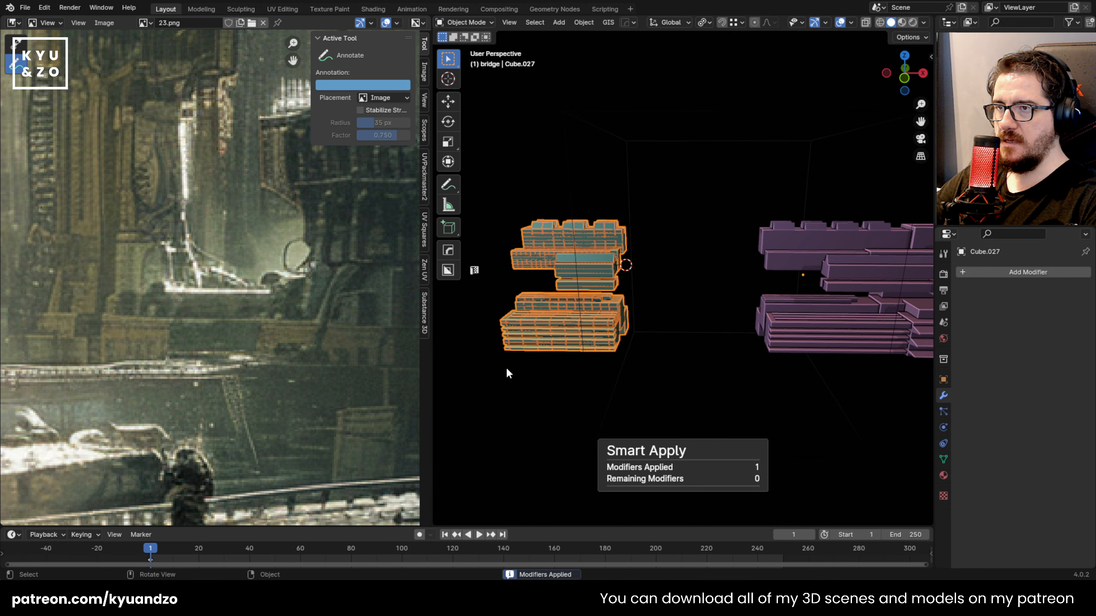
Move the detached green bridge segment about 1.39 m along X and nudge it flush against the purple end section
key(g)
key(y)
key(s)
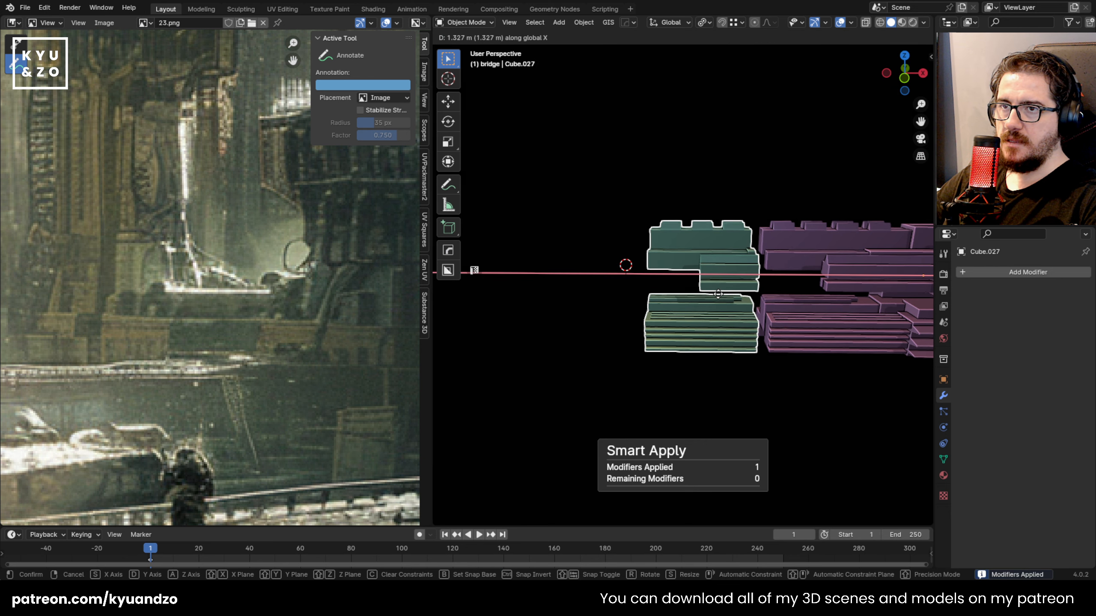
click(724, 293)
shift+middle_drag(724, 293, 580, 287)
key(g)
key(x)
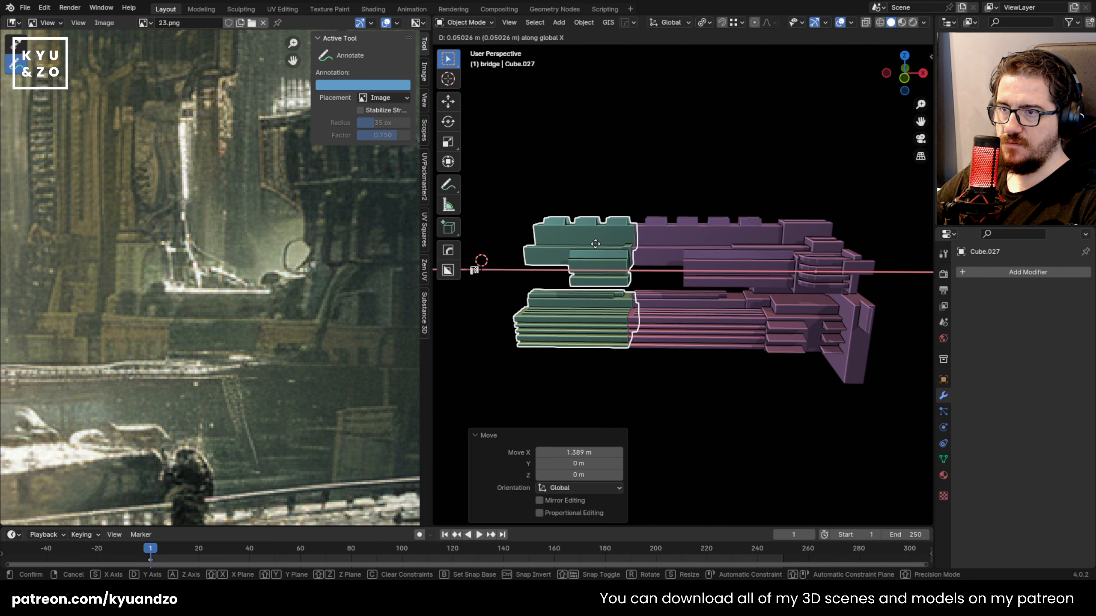
click(608, 179)
shift+middle_drag(608, 179, 693, 205)
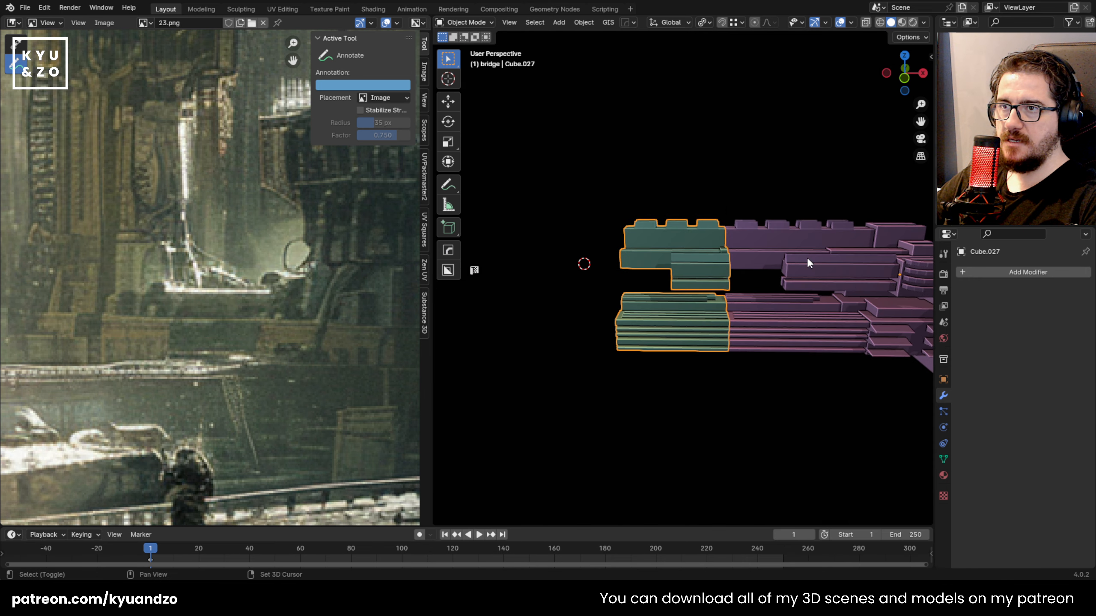
Duplicate the green segment about -1.05 m along X and repeat the duplication three more times to extend the bridge
key(shift+d)
key(x)
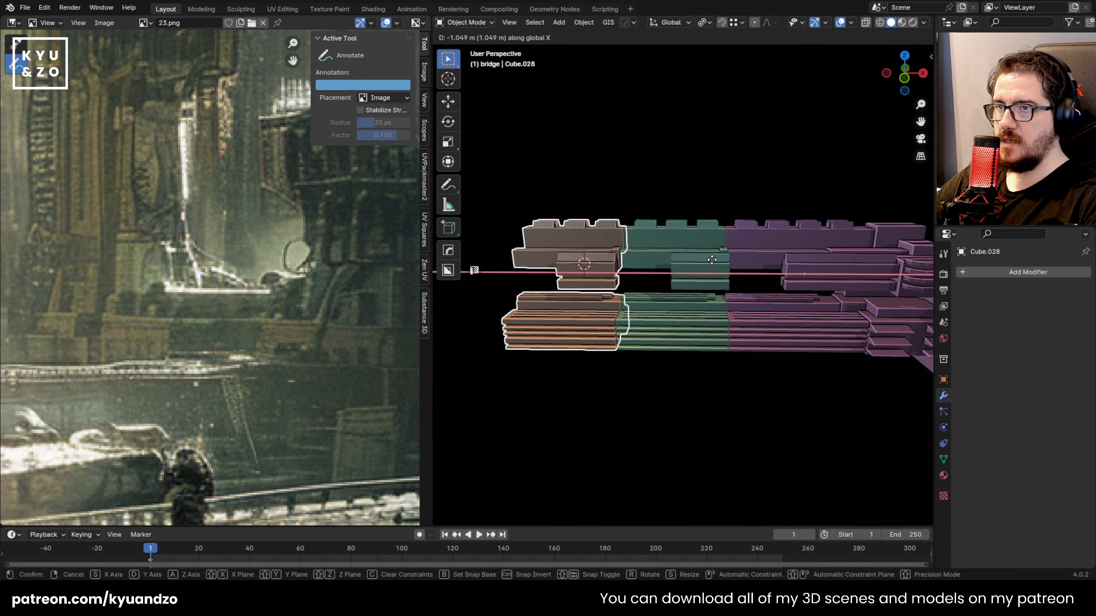
click(712, 258)
key(shift+r)
key(shift+r)
key(shift+r)
Select all the bridge segments and join them with the purple end section into one object
scroll(712, 258, down, 3)
middle_drag(741, 254, 592, 271)
drag(515, 195, 670, 328)
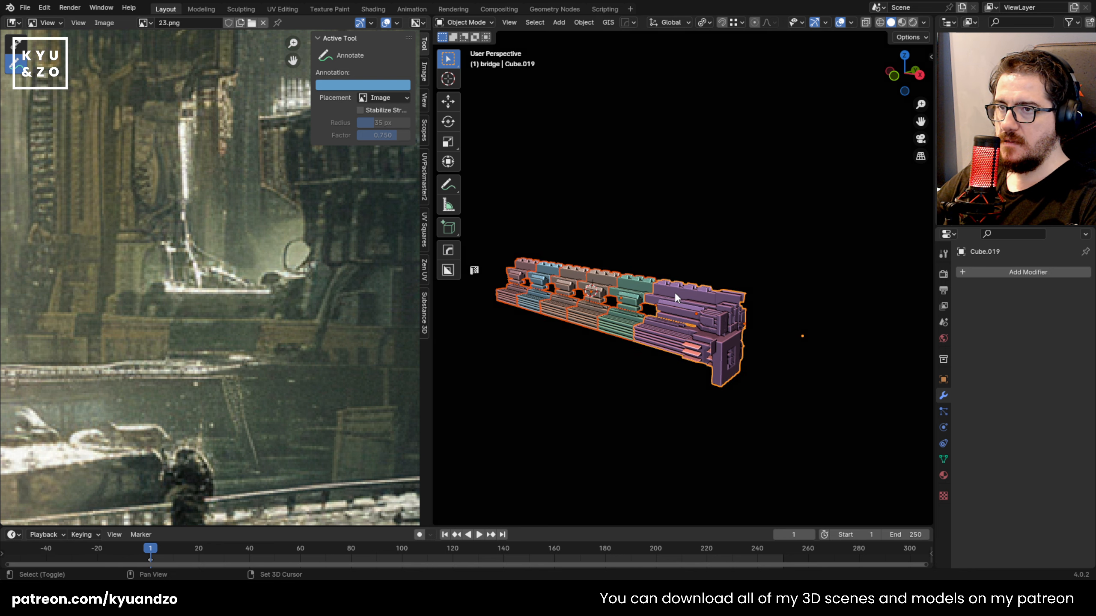
key(ctrl+j)
middle_drag(670, 290, 685, 265)
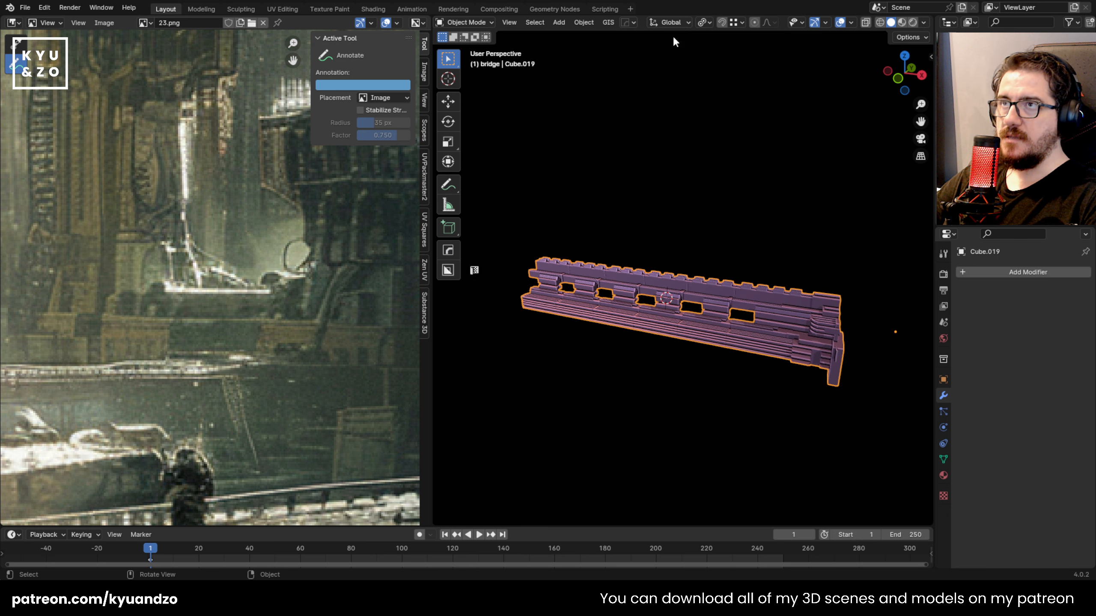
Try to mirror the joined bridge along the global Y axis
click(577, 24)
mouse_move(606, 57)
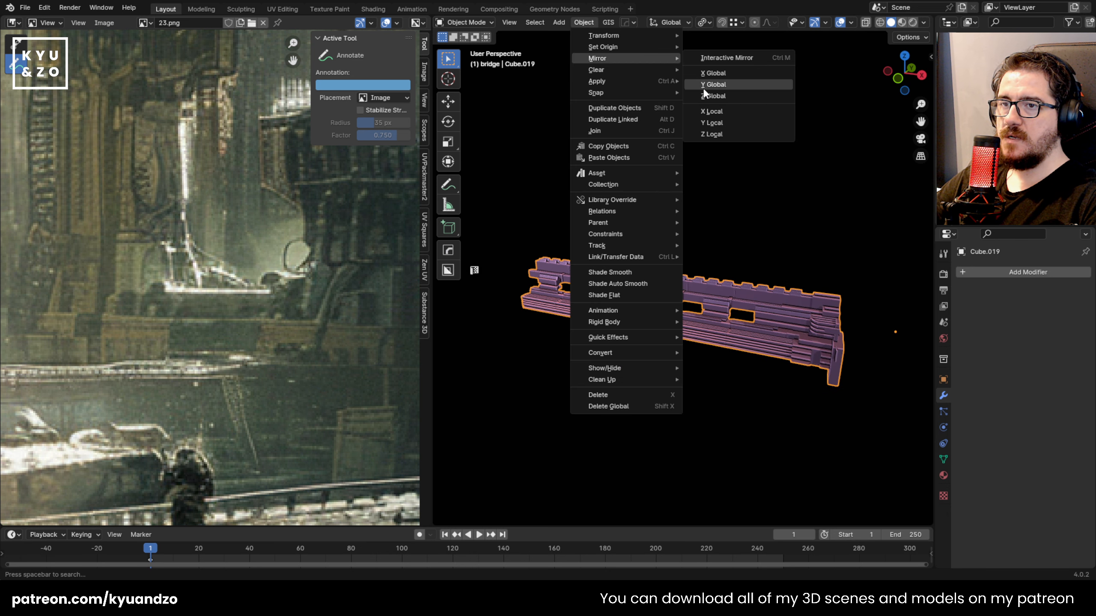
click(716, 85)
key(ctrl+z)
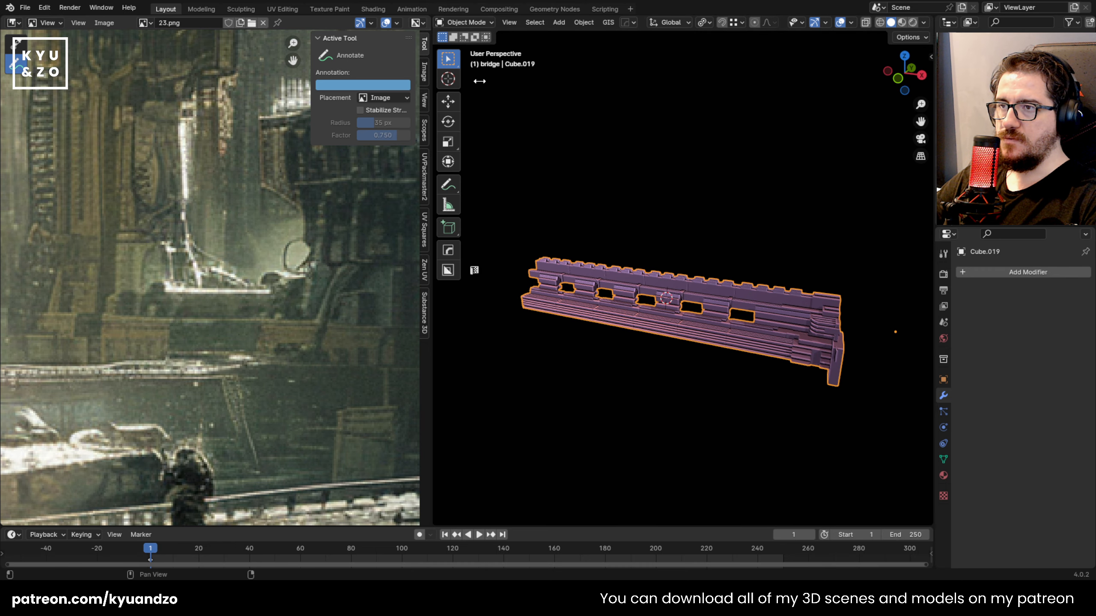
Set the joined bridge's origin to its geometry
click(583, 22)
mouse_move(606, 48)
click(710, 60)
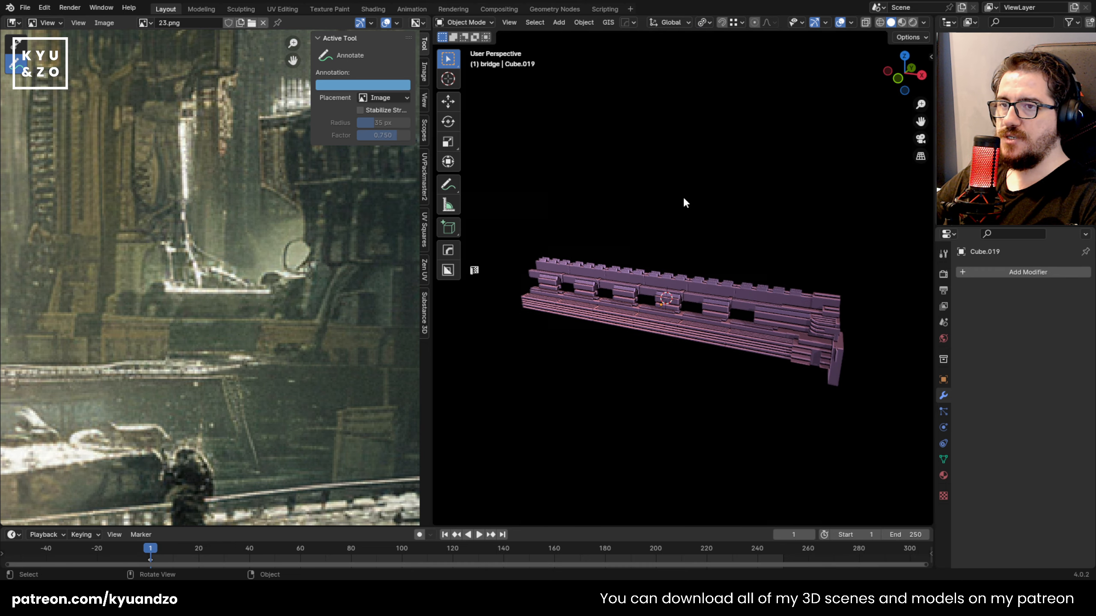
Mirror the bridge along its length with HOps Mirror, bisecting on local Z, so both ends carry the detailed section
middle_drag(683, 195, 699, 278)
right_click(696, 289)
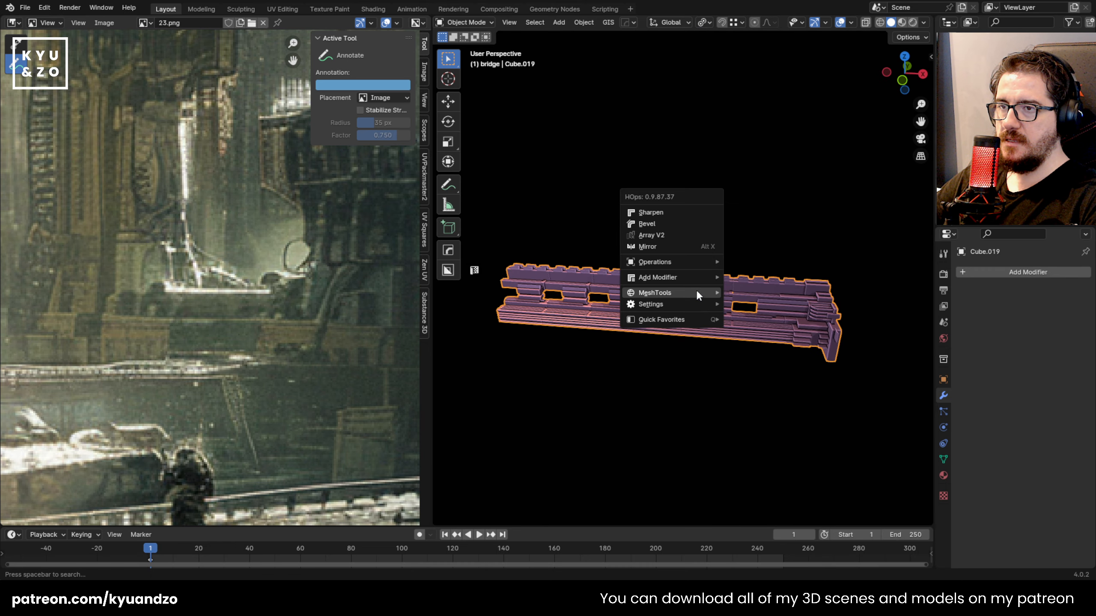
click(678, 243)
click(748, 312)
Apply the bridge's Hops_Mirror modifier
middle_drag(694, 266, 609, 231)
middle_drag(641, 282, 601, 269)
scroll(816, 296, up, 5)
shift+middle_drag(617, 278, 639, 253)
scroll(586, 261, up, 2)
scroll(638, 252, down, 7)
shift+middle_drag(727, 283, 587, 248)
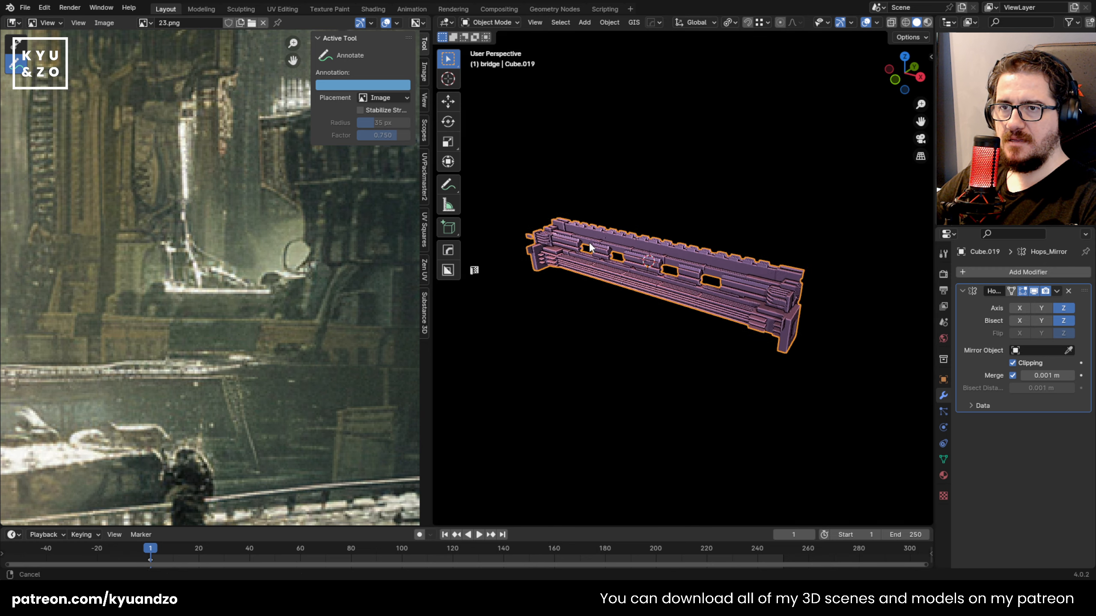
click(693, 178)
click(679, 297)
click(1056, 291)
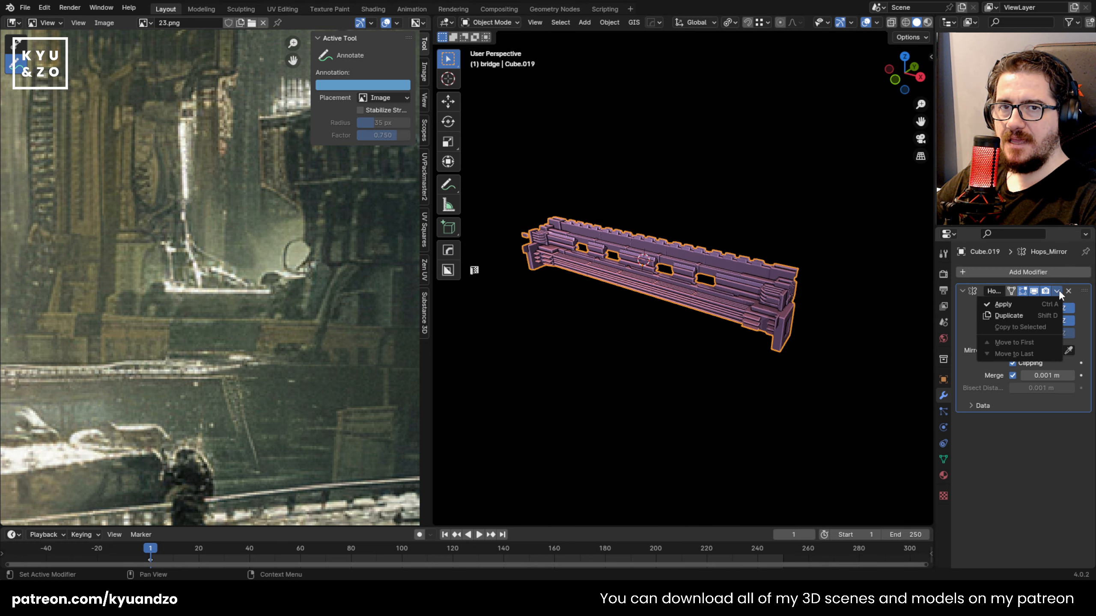
click(1019, 306)
click(758, 216)
click(690, 261)
Delete the faces of the upper loose block sticking out past the bridge's mirrored end
scroll(686, 235, up, 8)
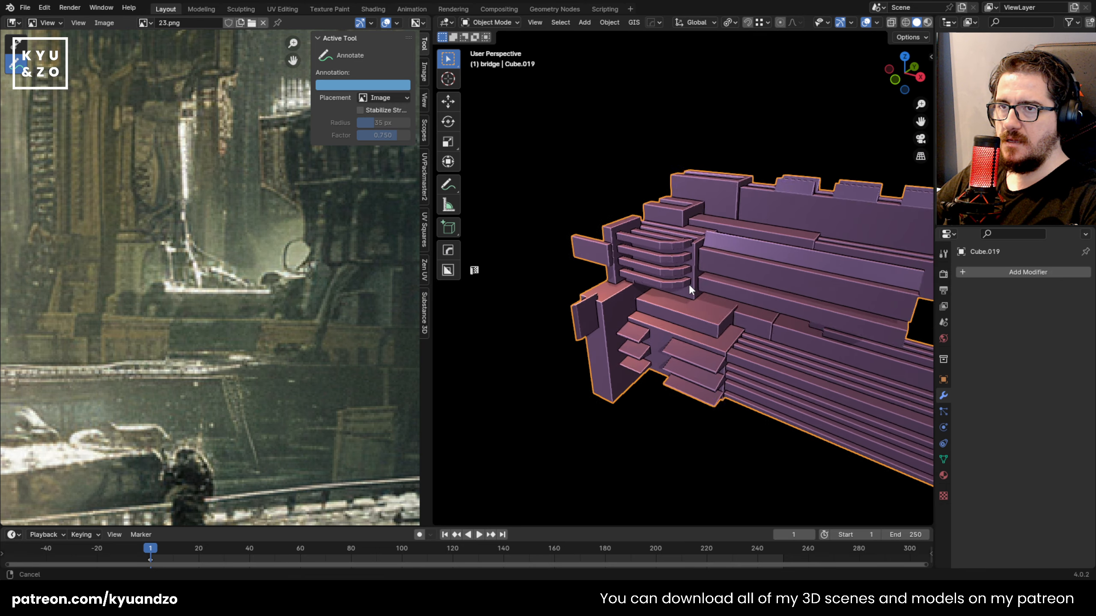
key(Tab)
key(3)
click(558, 272)
key(ctrl+KP_Add)
key(ctrl+KP_Add)
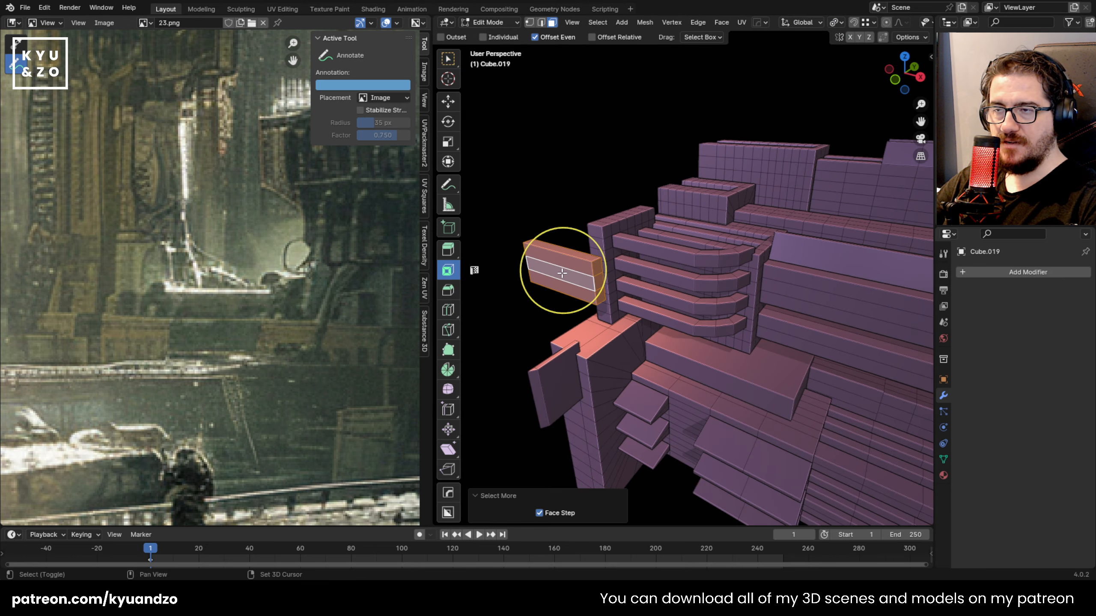
key(x)
click(548, 298)
key(Tab)
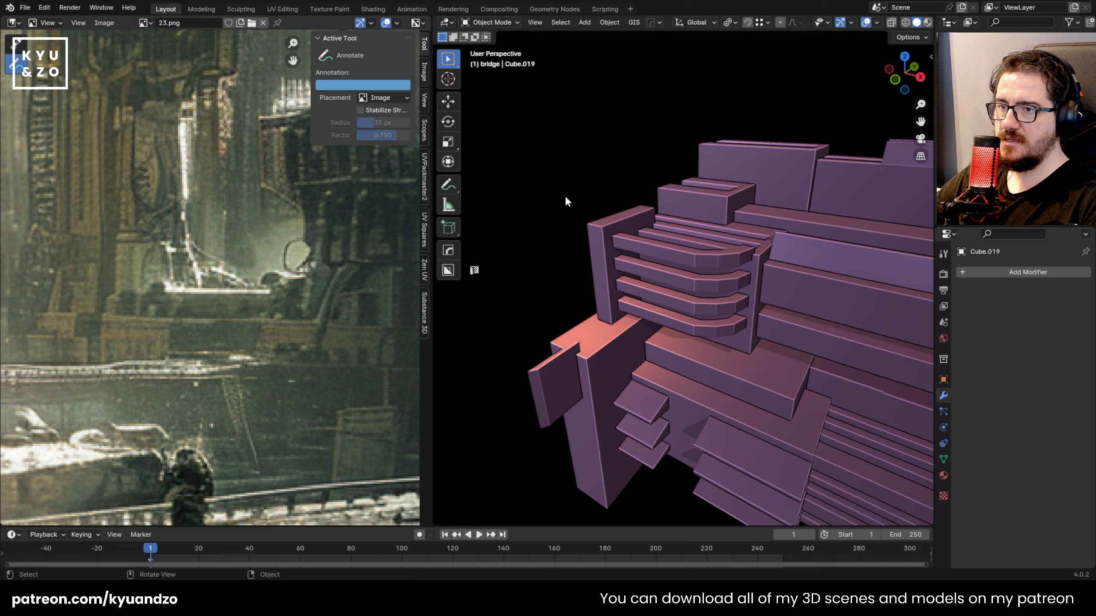
Leave local view and examine the bridge and its end section within the full scene
scroll(874, 315, down, 6)
shift+middle_drag(873, 312, 517, 193)
scroll(665, 233, down, 7)
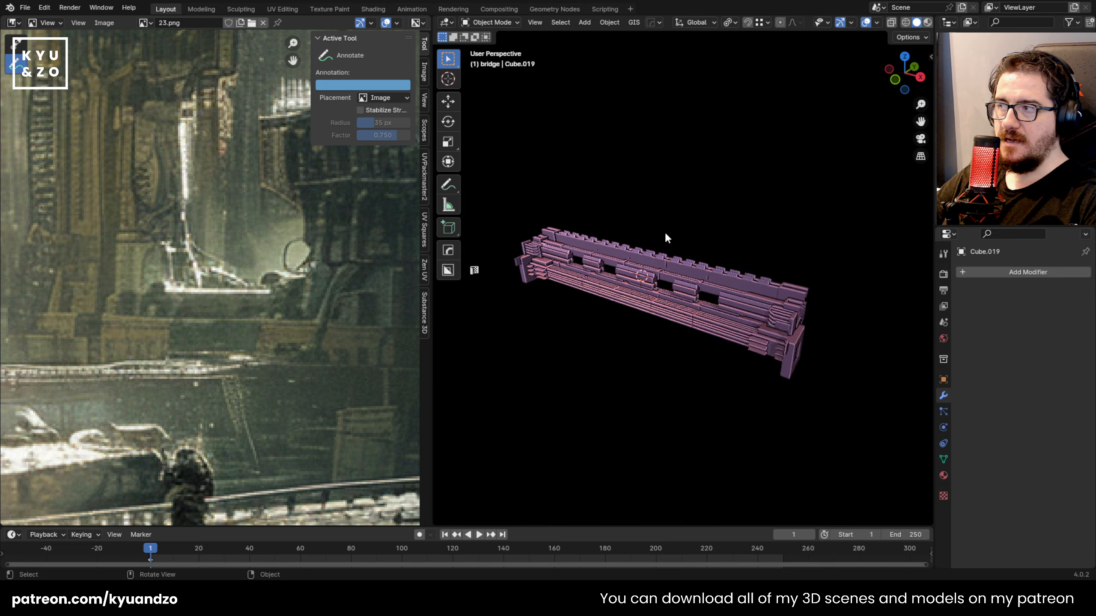
key(slash)
key(shift+grave)
key(d)
click(737, 332)
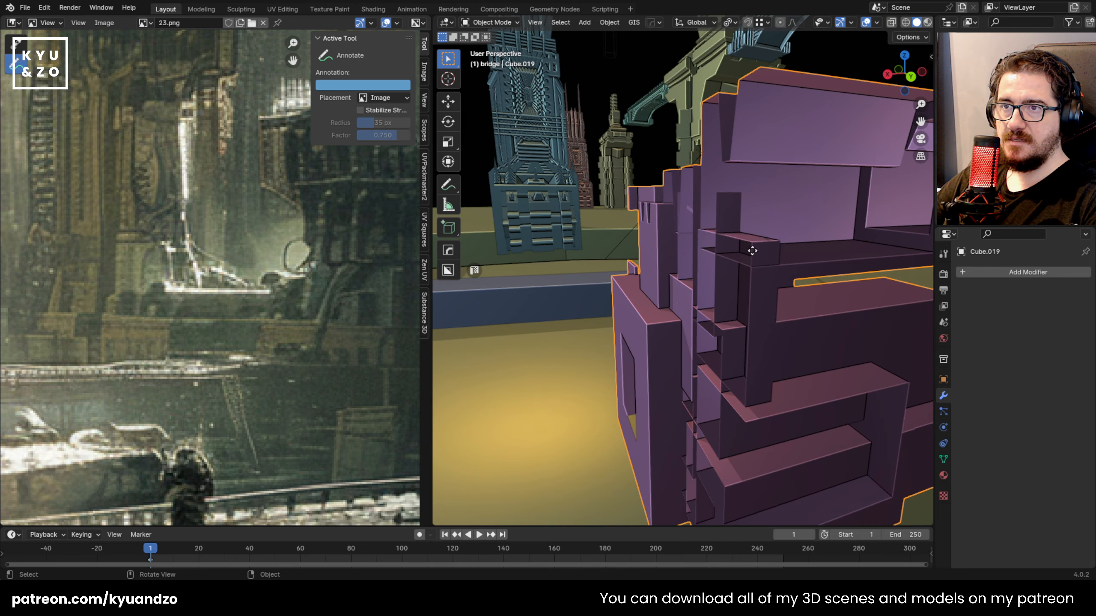
key(shift+grave)
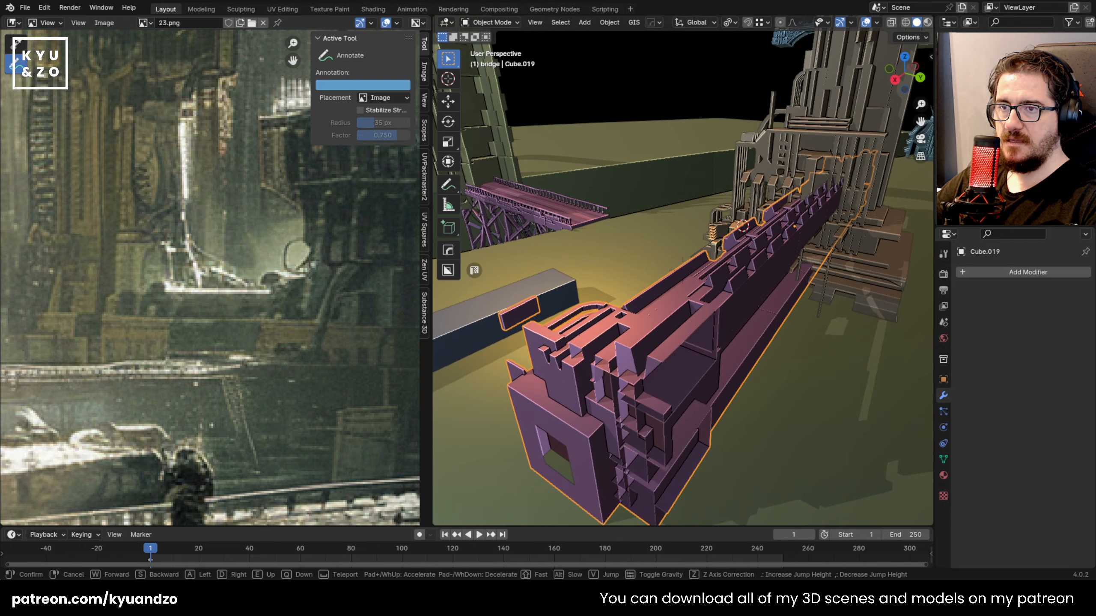
key(w)
click(655, 326)
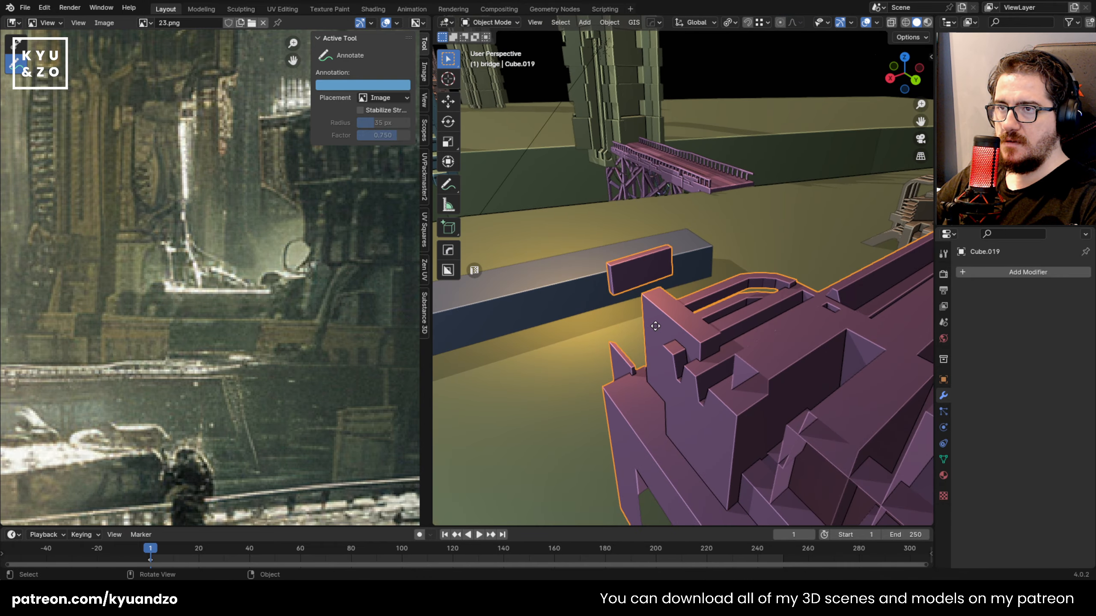
Delete the remaining loose blocks beside the bridge's end and isolate the bridge in local view
key(Tab)
click(624, 275)
key(ctrl+KP_Add)
key(shift+grave)
key(a)
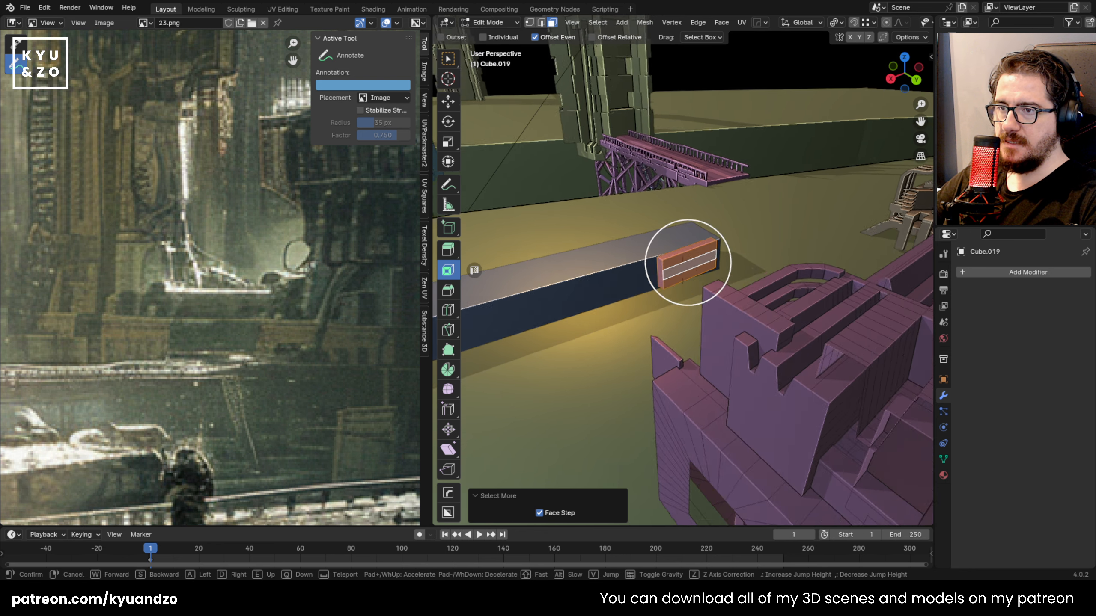
click(642, 351)
shift+click(645, 351)
key(ctrl+KP_Add)
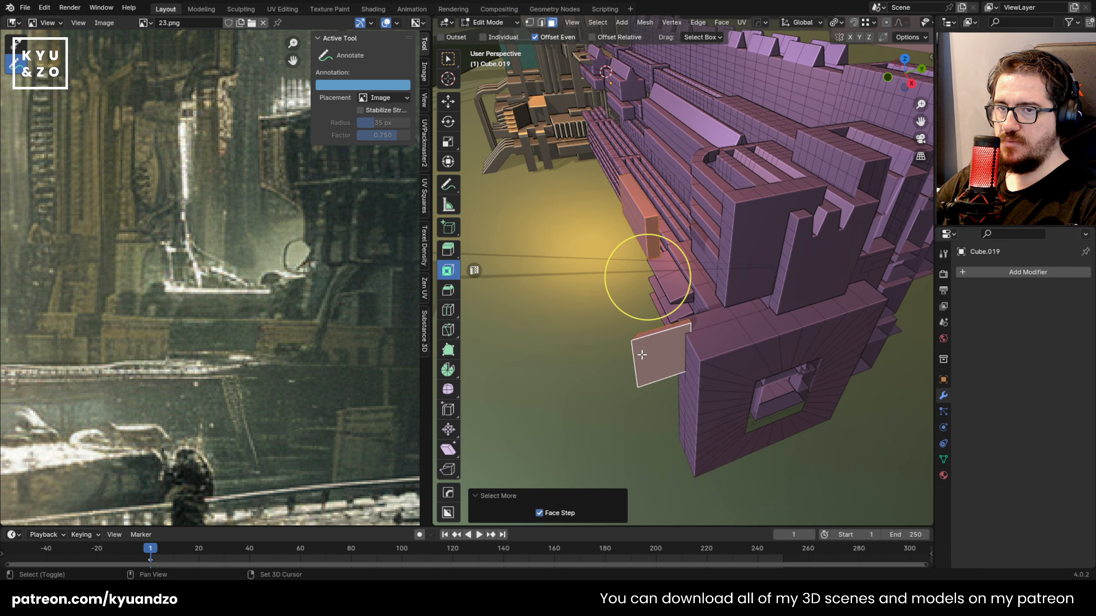
key(x)
click(639, 355)
key(Tab)
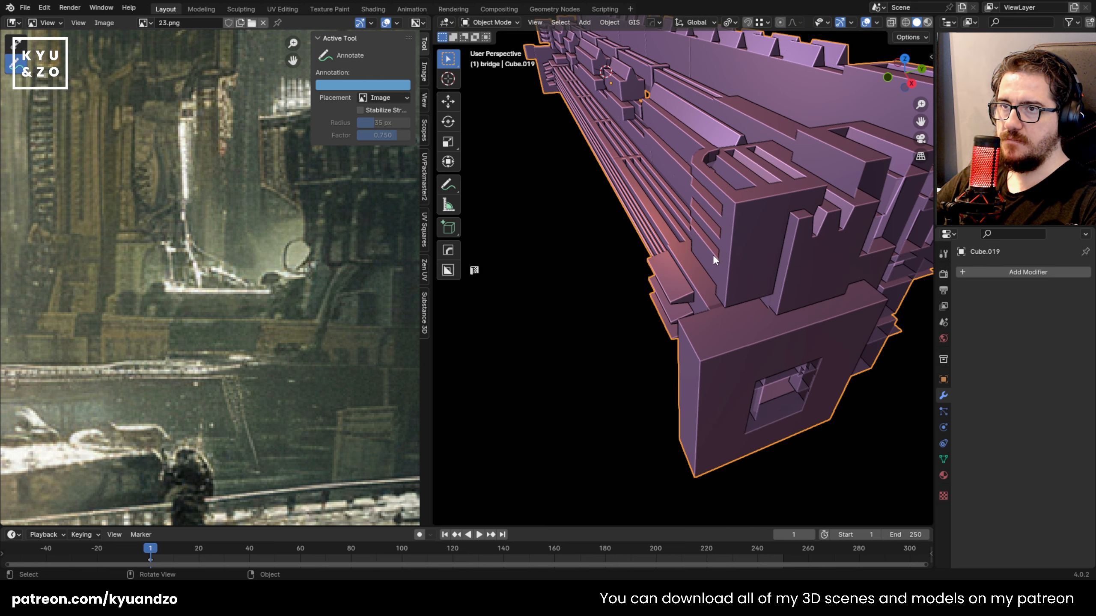
Select the open boundary edges at the bridge's end and fill them with a face
key(Tab)
key(shift+grave)
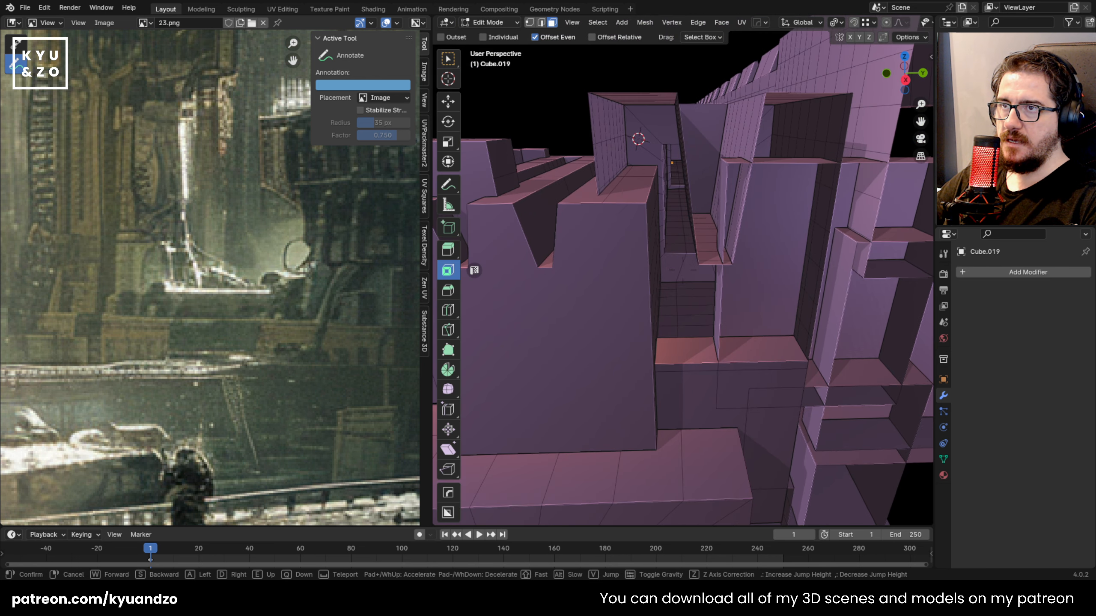
click(639, 290)
key(2)
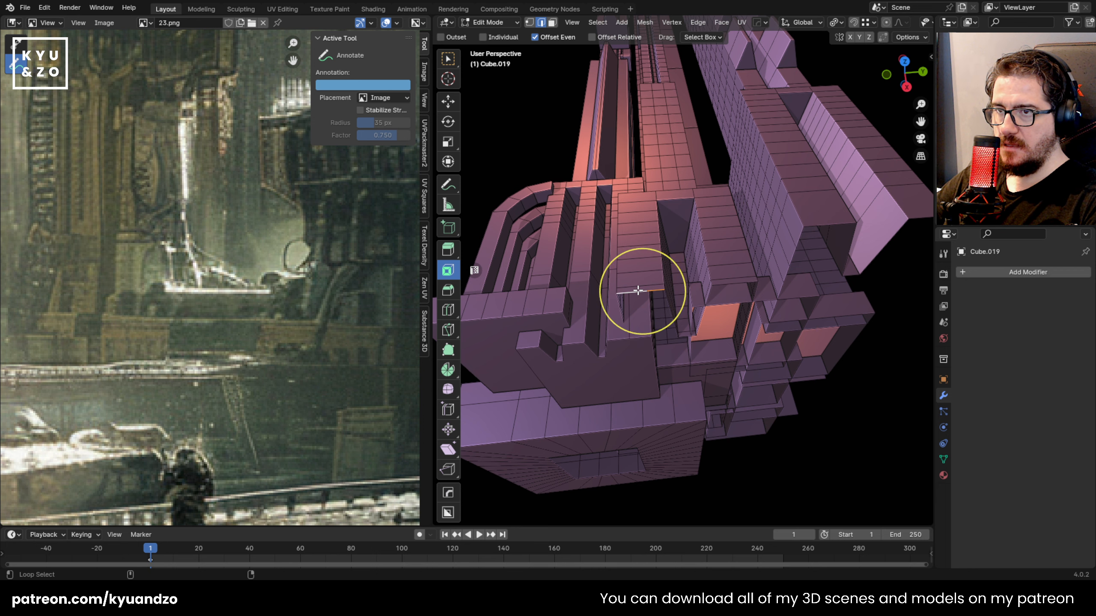
middle_drag(637, 290, 711, 360)
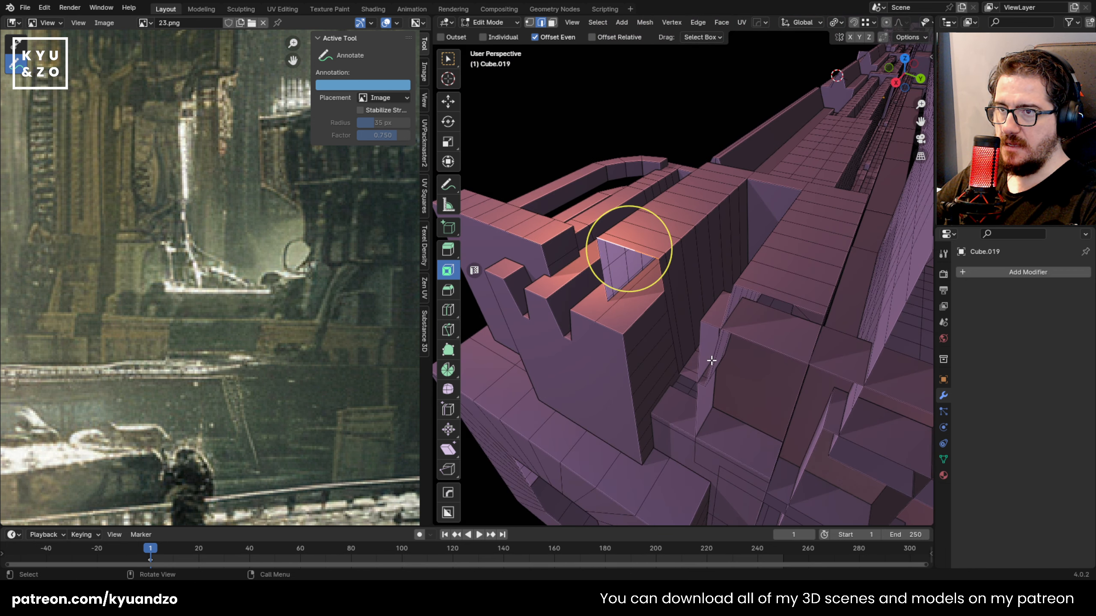
alt+click(672, 300)
key(ctrl+z)
alt+click(756, 379)
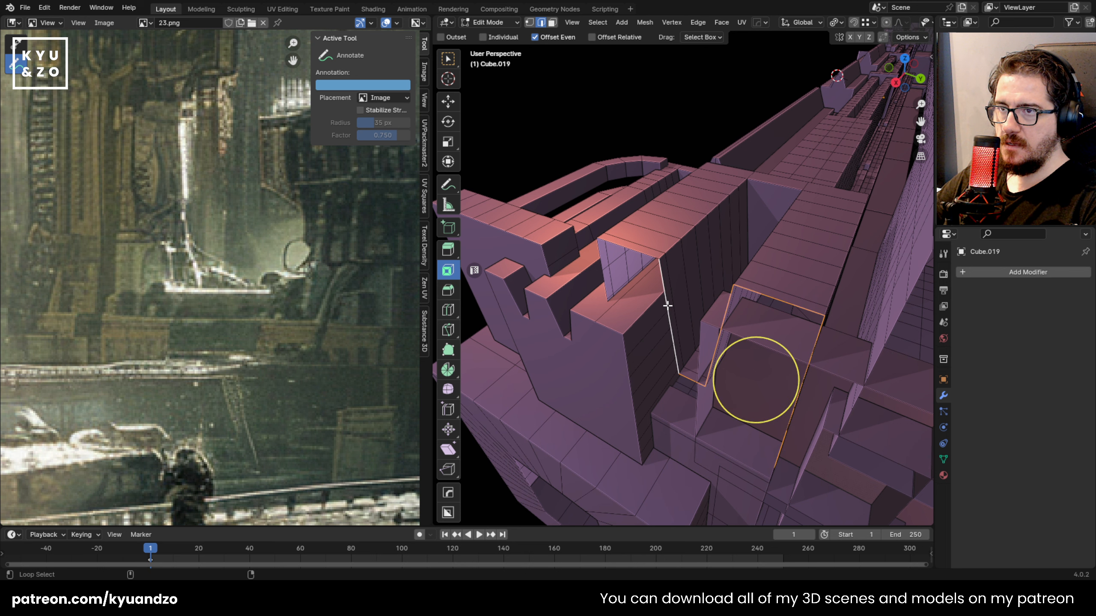
alt+shift+click(597, 246)
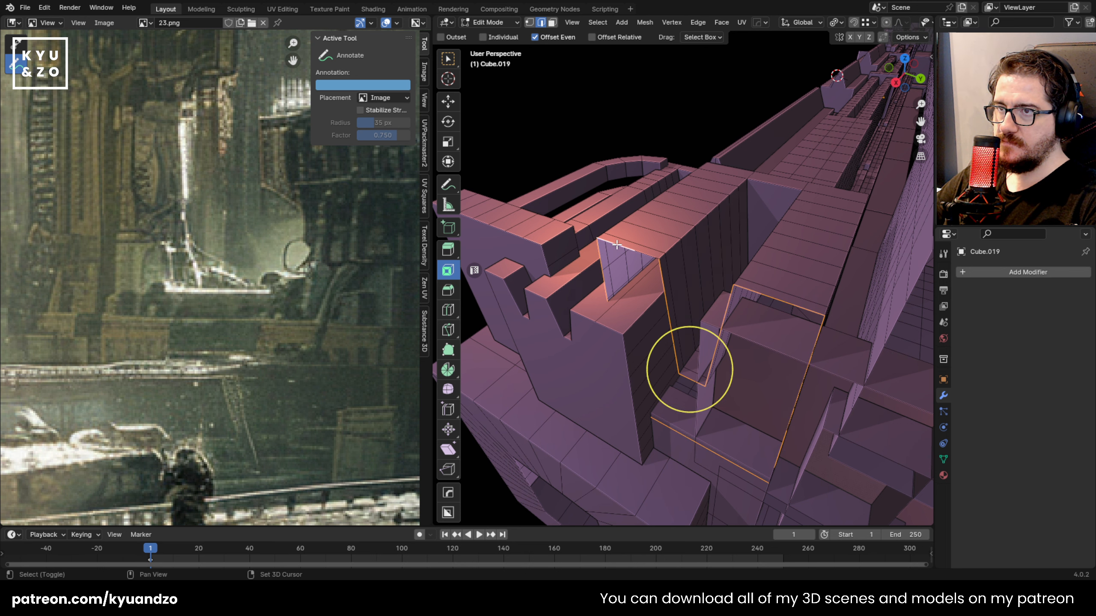
middle_drag(640, 334, 647, 302)
key(f)
In back view with X-ray on, delete the faces at the outermost edge of the bridge's end
scroll(643, 319, down, 3)
key(Tab)
key(Tab)
shift+middle_drag(677, 332, 624, 255)
middle_drag(623, 254, 609, 220)
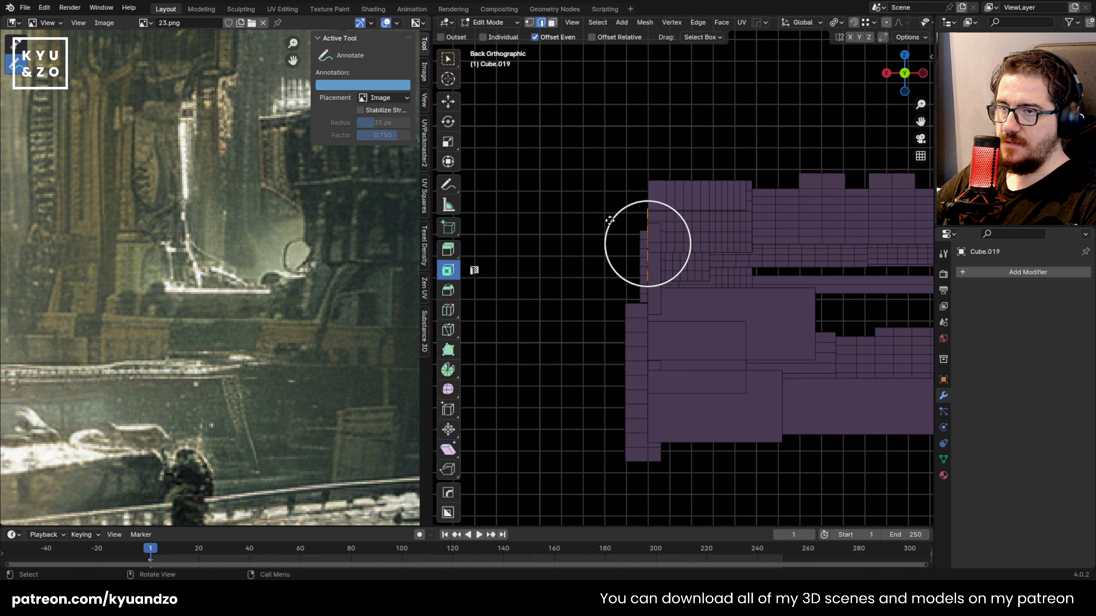
scroll(609, 220, down, 1)
key(3)
scroll(609, 221, up, 1)
key(alt+z)
scroll(604, 220, up, 1)
drag(566, 132, 648, 513)
key(x)
click(622, 367)
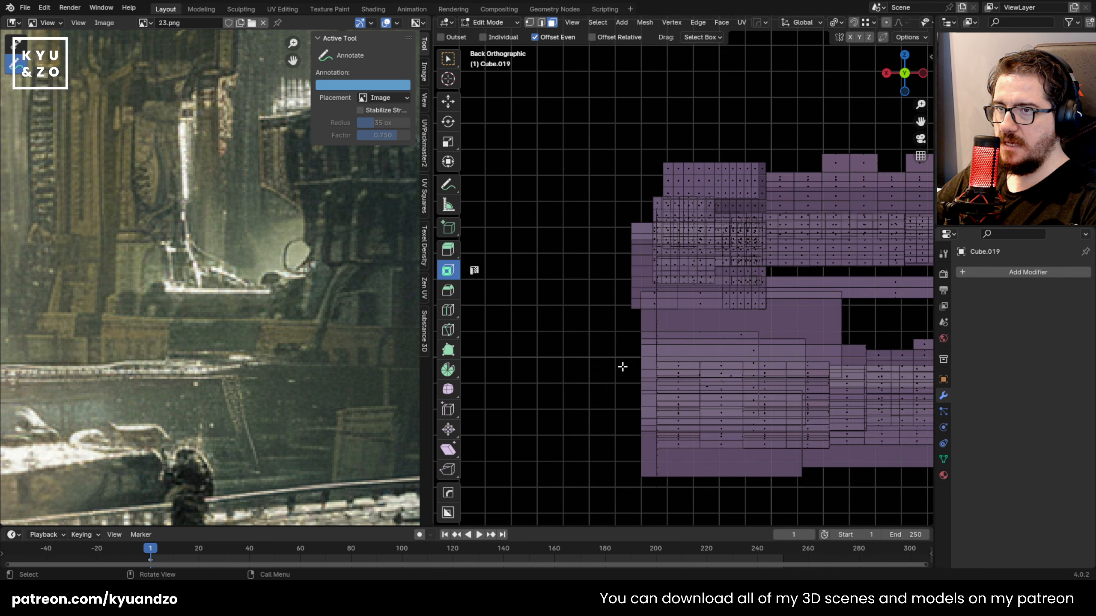
Move the protruding upper end vertices about -0.084 m along X to line up with the neighbouring geometry
key(1)
drag(609, 201, 640, 318)
key(g)
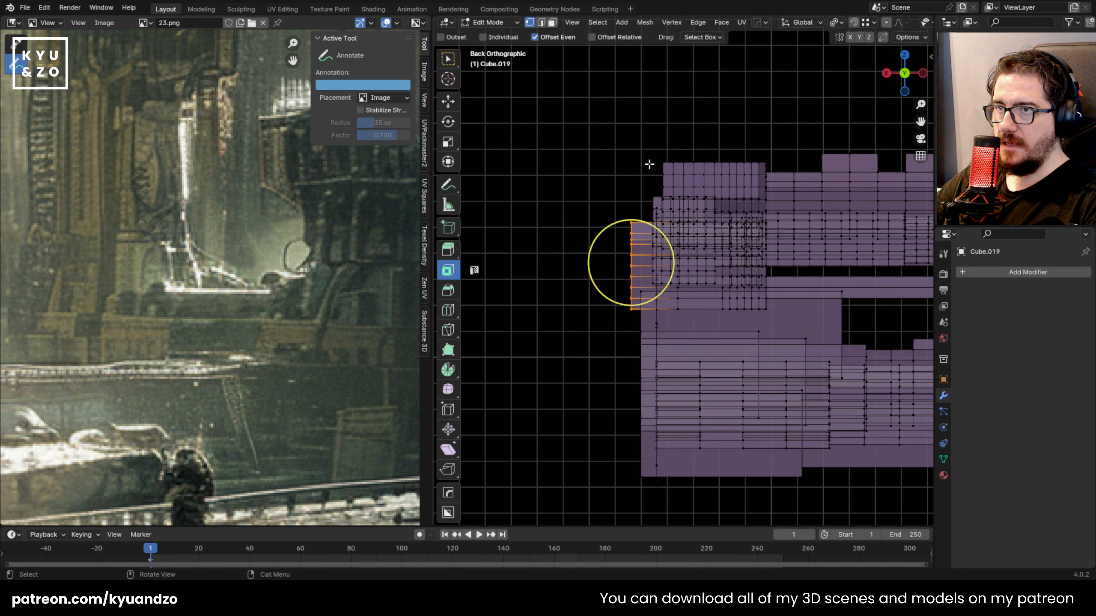
key(x)
click(655, 197)
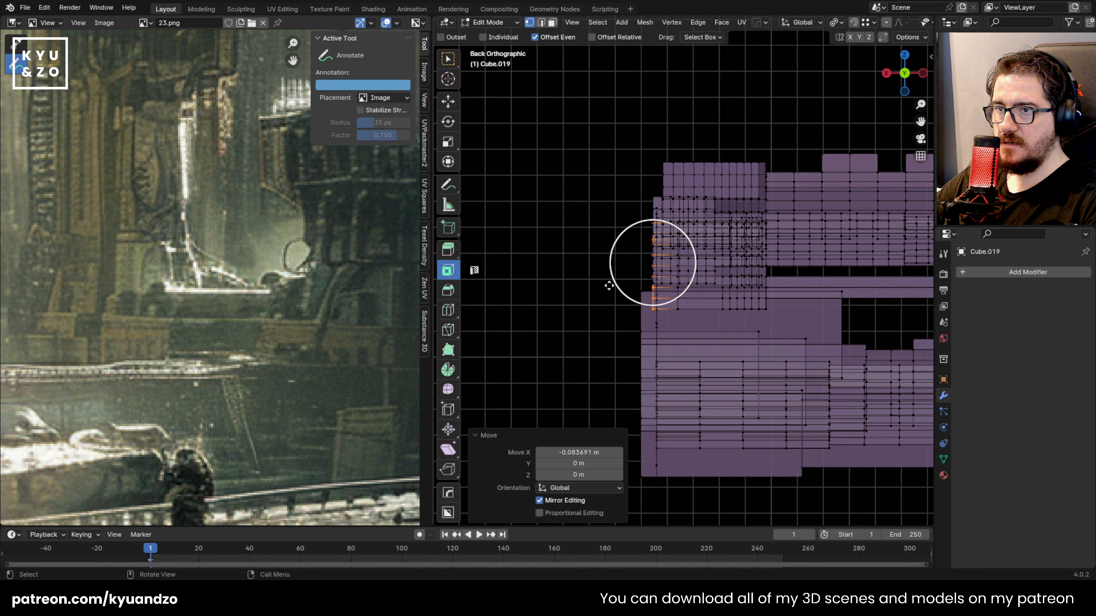
Box-select the lower end vertices of the bridge and move them about -0.047 m along X, level with the upper end
drag(608, 285, 640, 476)
key(ctrl+z)
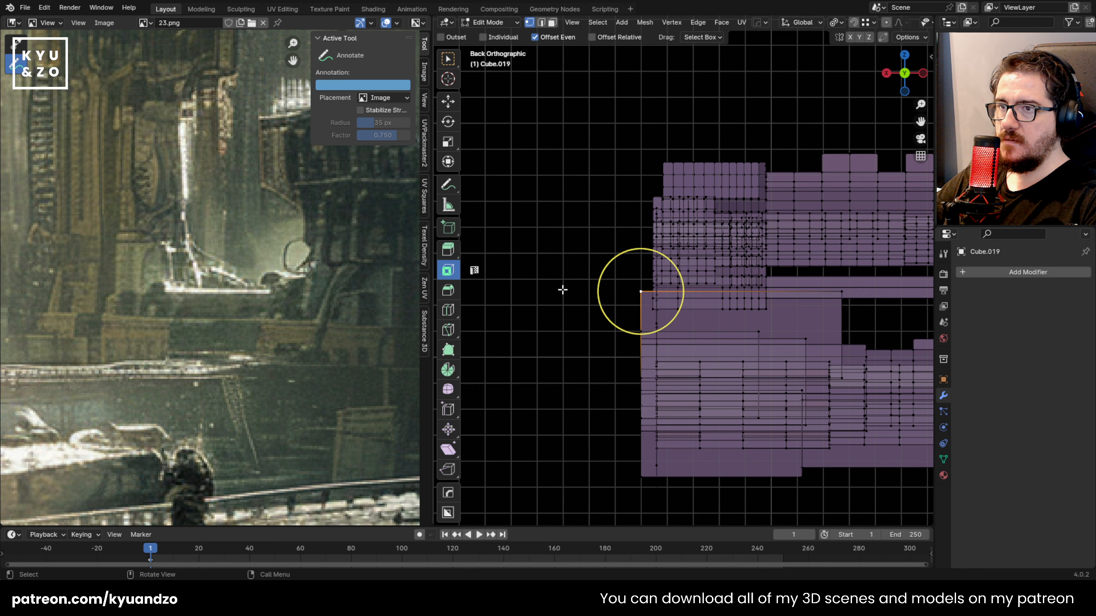
click(448, 59)
drag(558, 249, 653, 511)
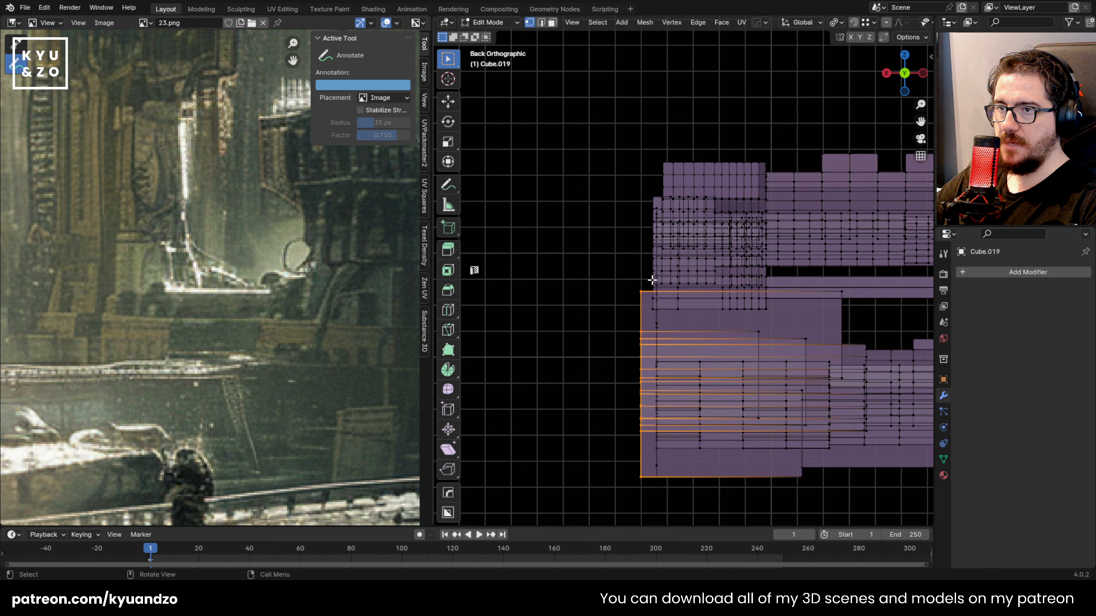
key(g)
key(x)
click(653, 245)
Return to Object Mode with X-ray off and save the file
middle_drag(653, 244, 696, 296)
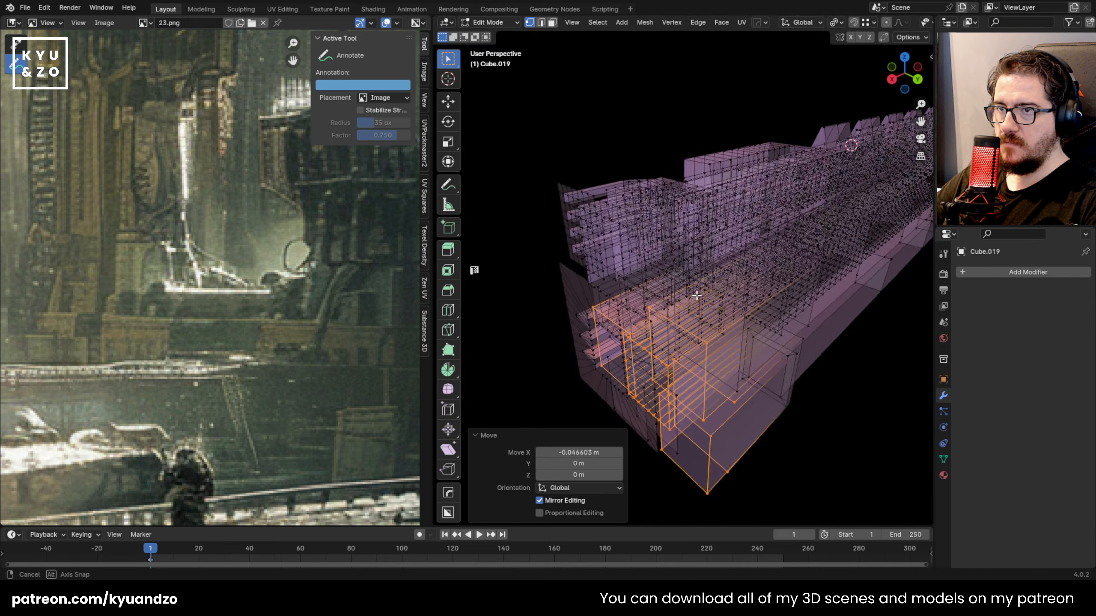
key(Tab)
key(alt+z)
mouse_move(601, 292)
middle_down()
mouse_move(632, 260)
mouse_move(590, 268)
mouse_move(606, 275)
middle_up()
key(ctrl+s)
key(shift+grave)
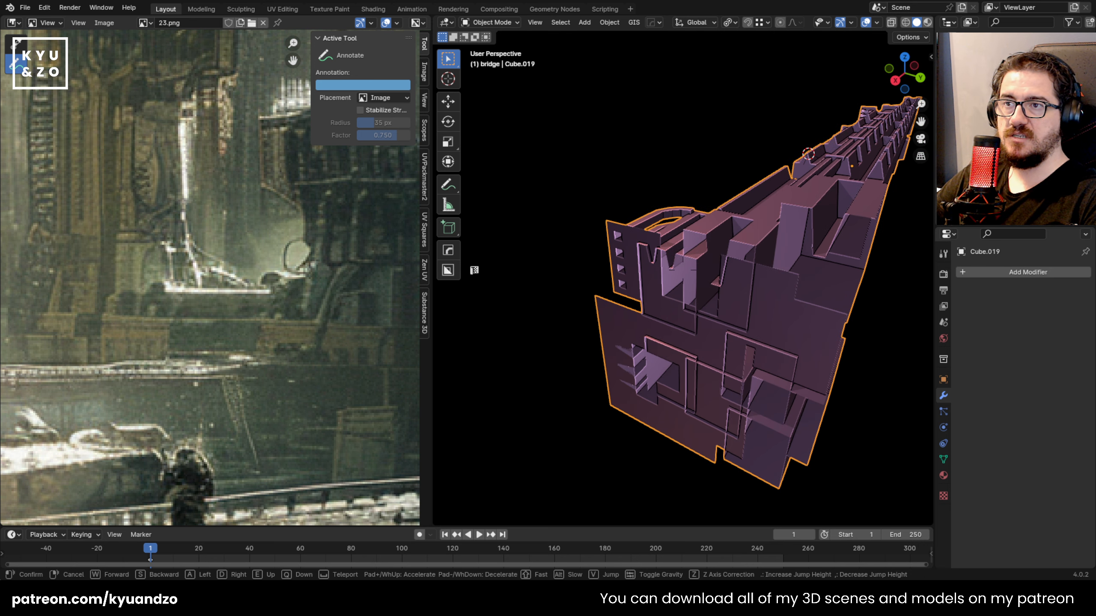
In Edit Mode, select the open border of the upper block at the bridge's end and fill it with a face
key(w)
click(574, 296)
key(Tab)
key(alt+a)
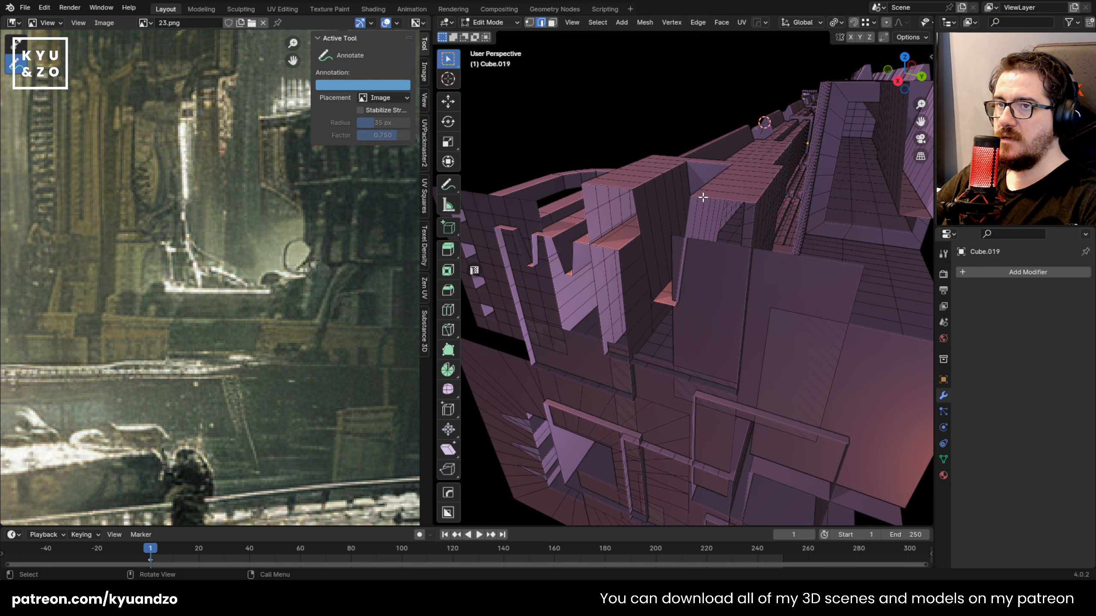
alt+click(719, 200)
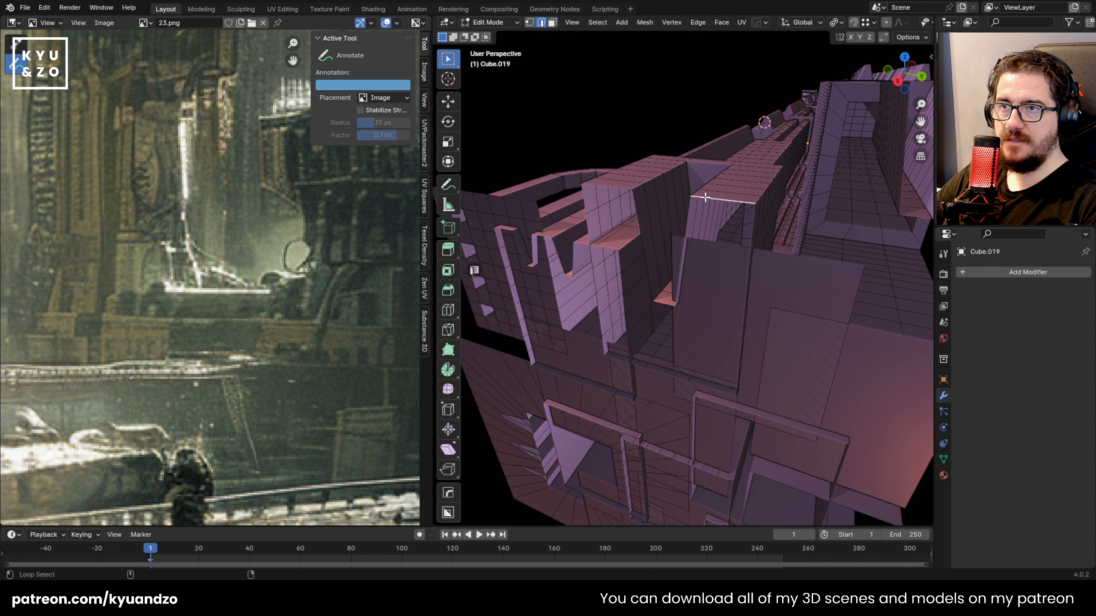
alt+click(706, 198)
key(f)
Delete the unwanted face on the side of the upper block at the bridge's end
key(3)
middle_drag(681, 248, 675, 278)
click(671, 275)
key(x)
click(671, 275)
key(shift+grave)
key(Escape)
Bridge matching upper and lower edges with new faces, strip by strip, along the upper block's open side
key(2)
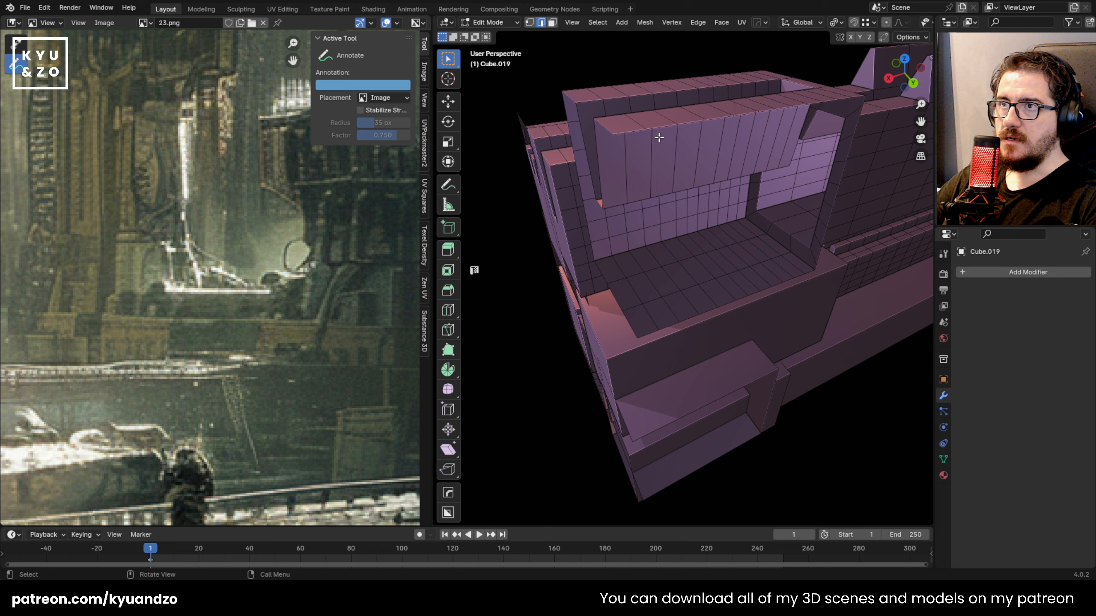
shift+click(646, 335)
key(f)
click(668, 323)
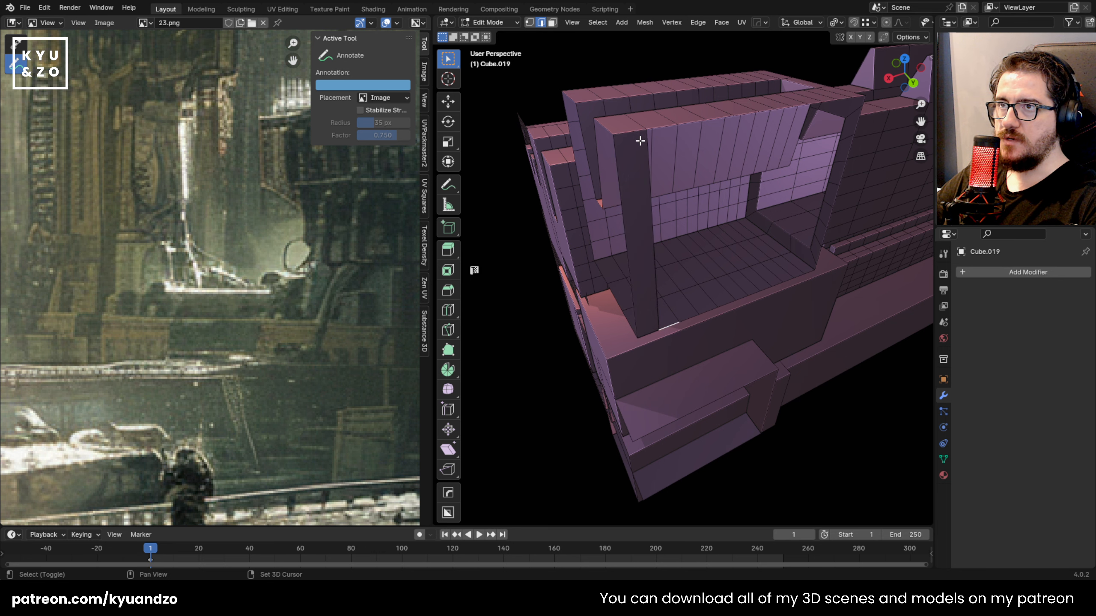
shift+click(660, 131)
key(f)
click(690, 126)
shift+click(695, 316)
key(f)
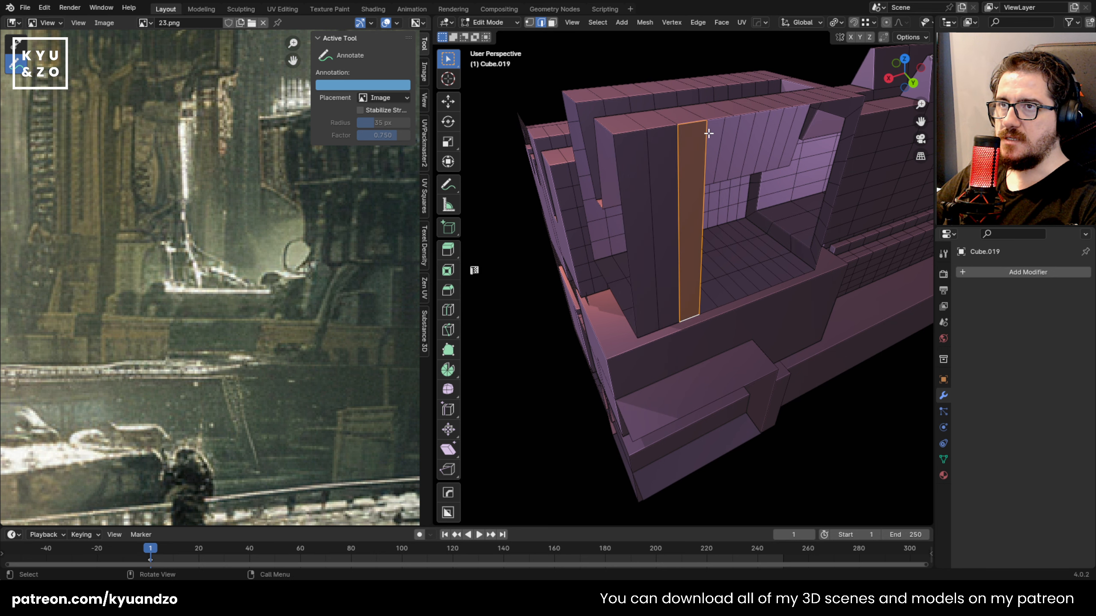
click(730, 116)
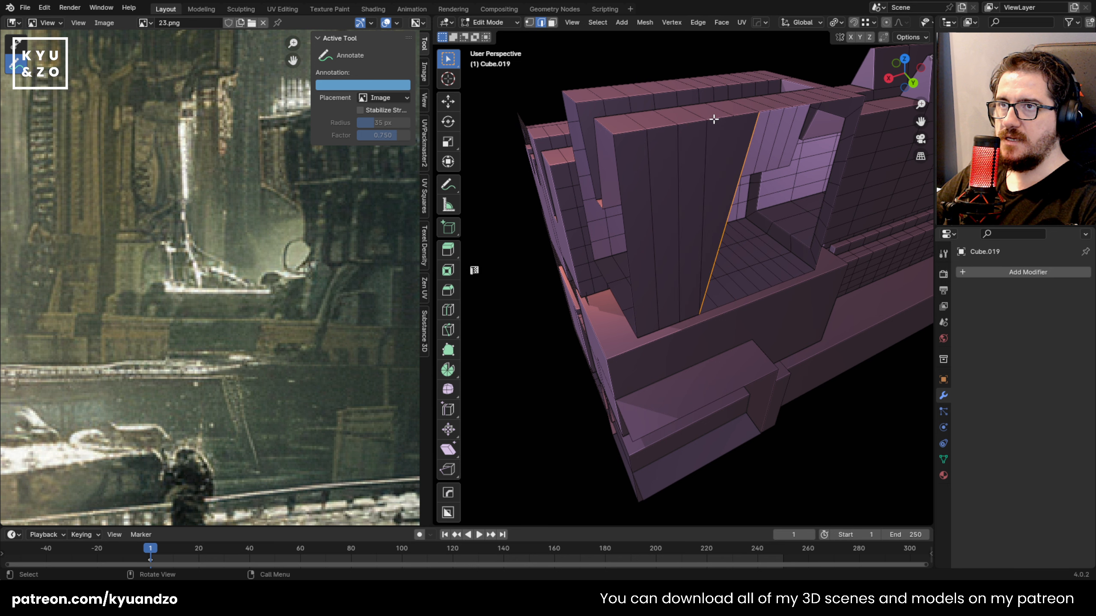
shift+click(710, 312)
key(f)
click(728, 303)
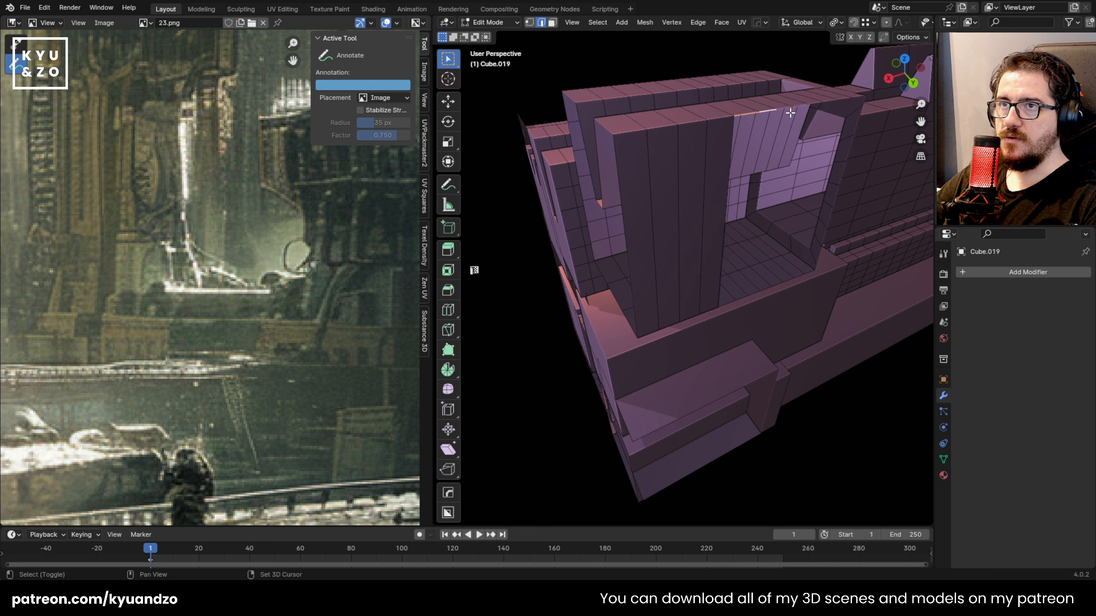
Fill the rest of the block's open side with a single face and return to Object Mode
scroll(790, 113, up, 3)
middle_drag(790, 113, 777, 93)
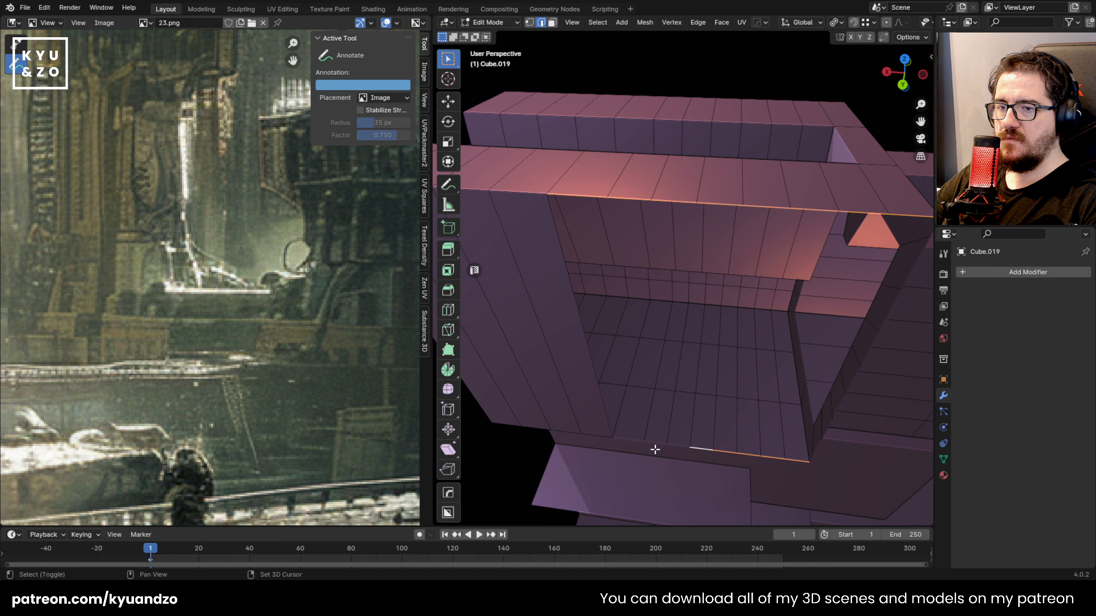
key(f)
key(shift+grave)
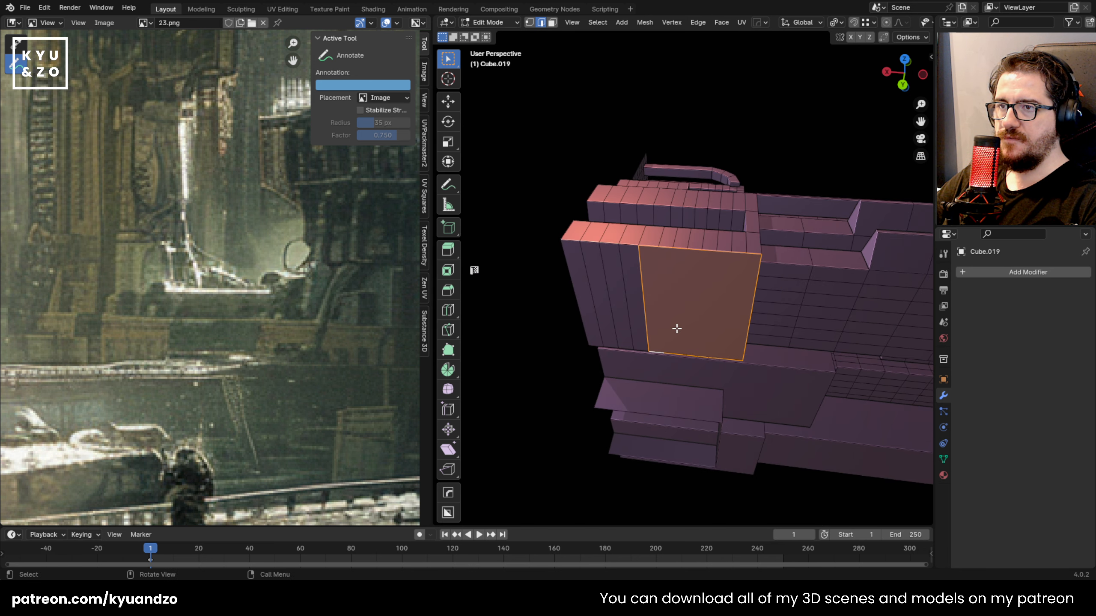
key(d)
click(673, 331)
key(Tab)
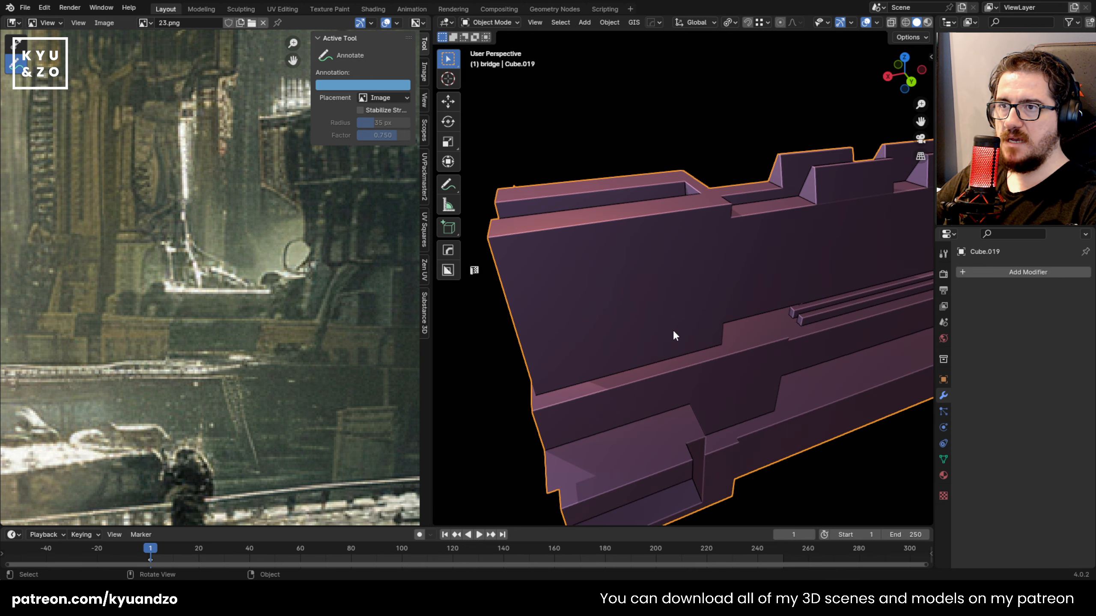
key(Tab)
click(605, 260)
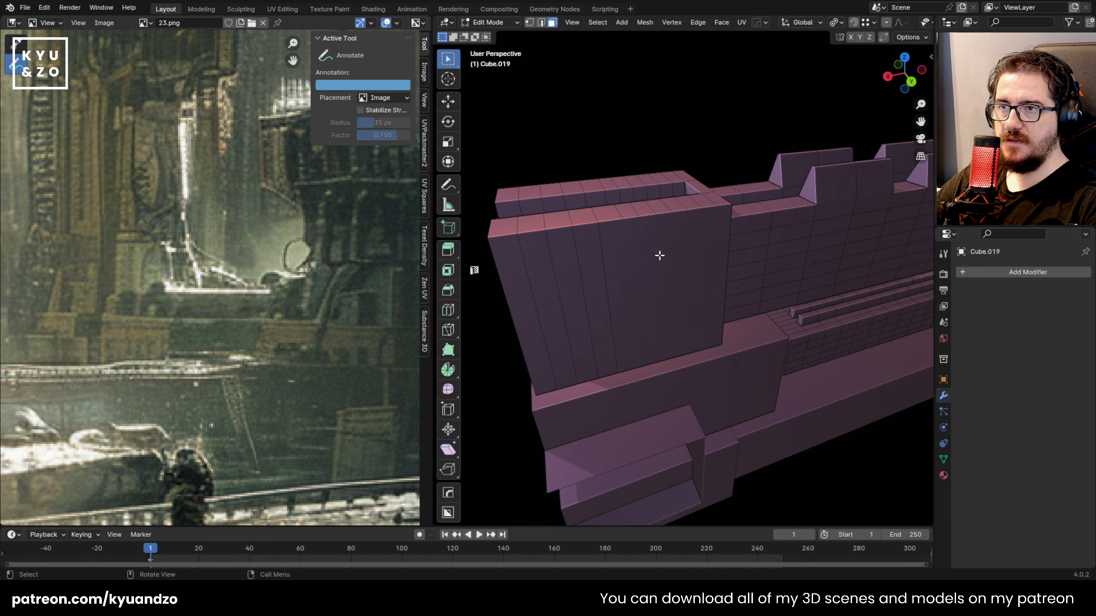
click(655, 274)
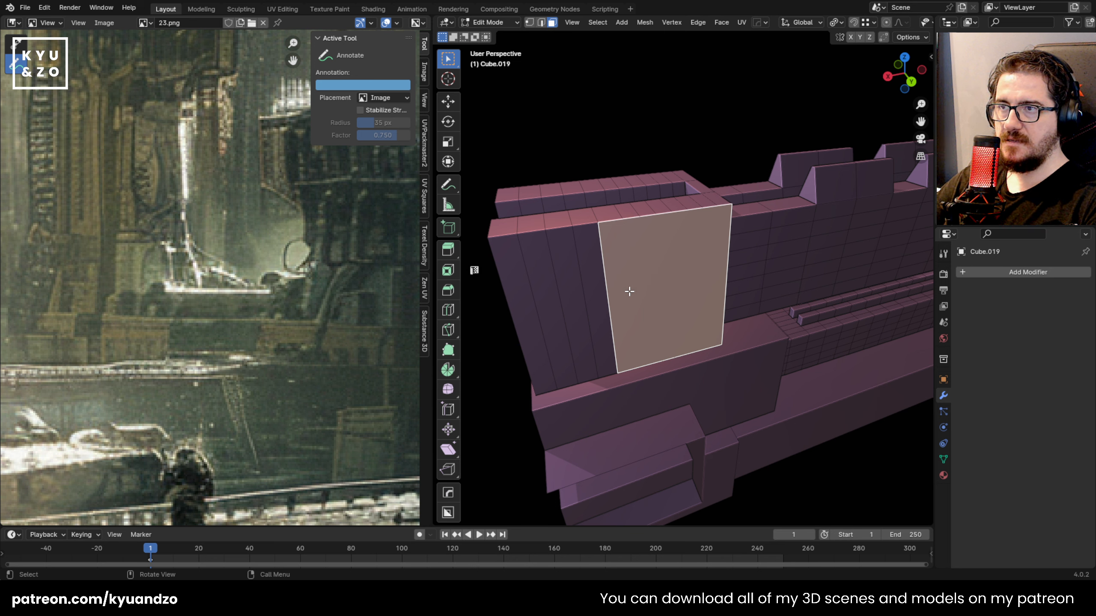
click(504, 276)
click(563, 248)
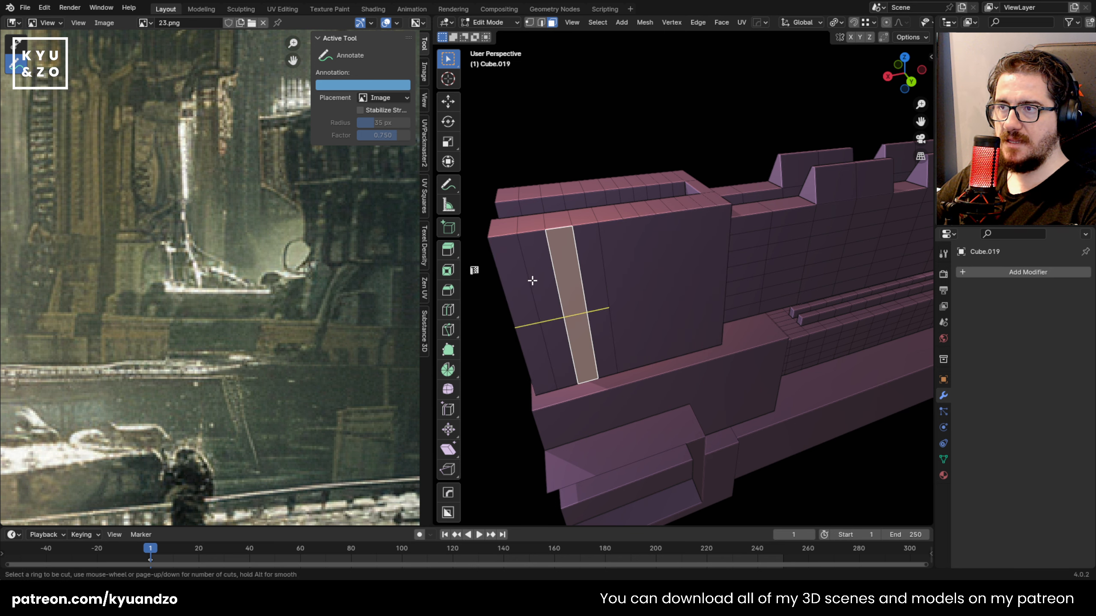
key(Tab)
In Edit Mode, delete the stray face on the lower side of the bridge's end
key(shift+grave)
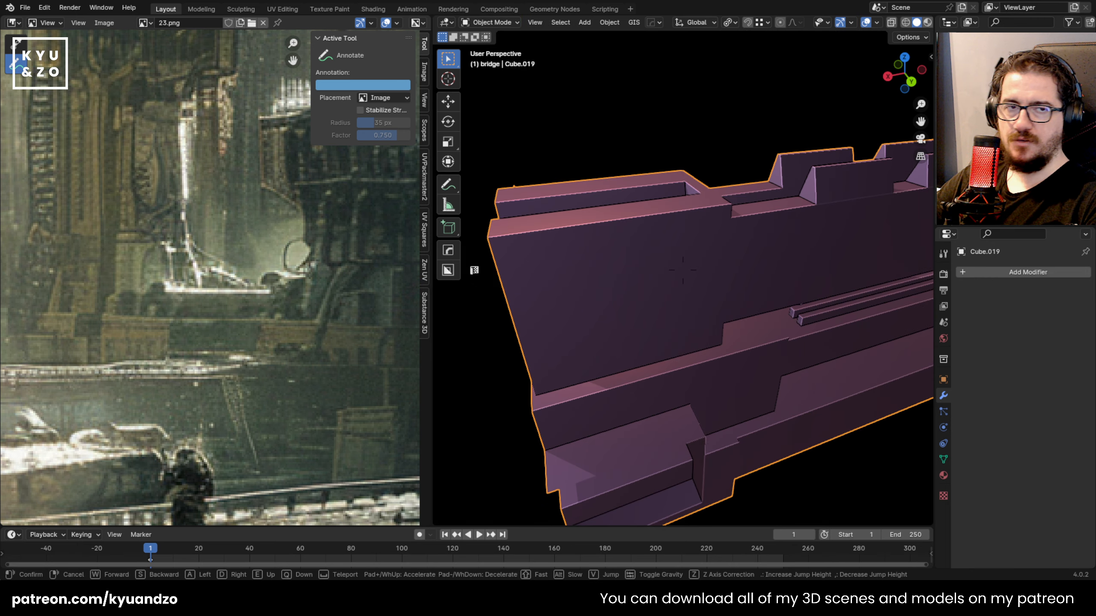
key(a)
key(w)
click(706, 338)
key(Tab)
key(x)
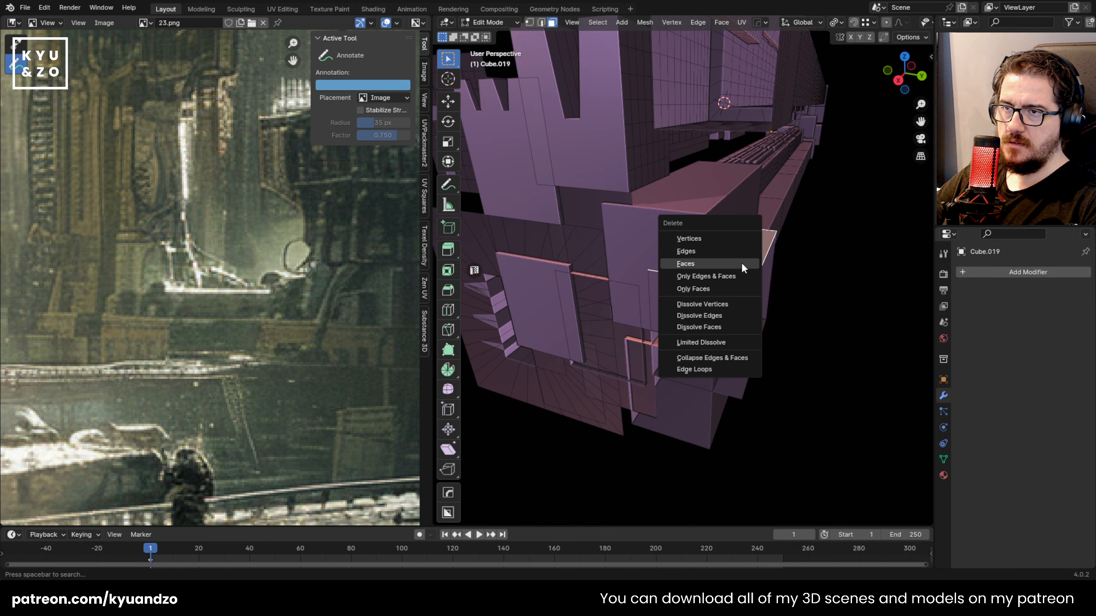
click(741, 262)
Delete the vertical face and the ledge face of the recess in the lower block's side
key(shift+grave)
click(749, 369)
click(696, 294)
shift+click(675, 364)
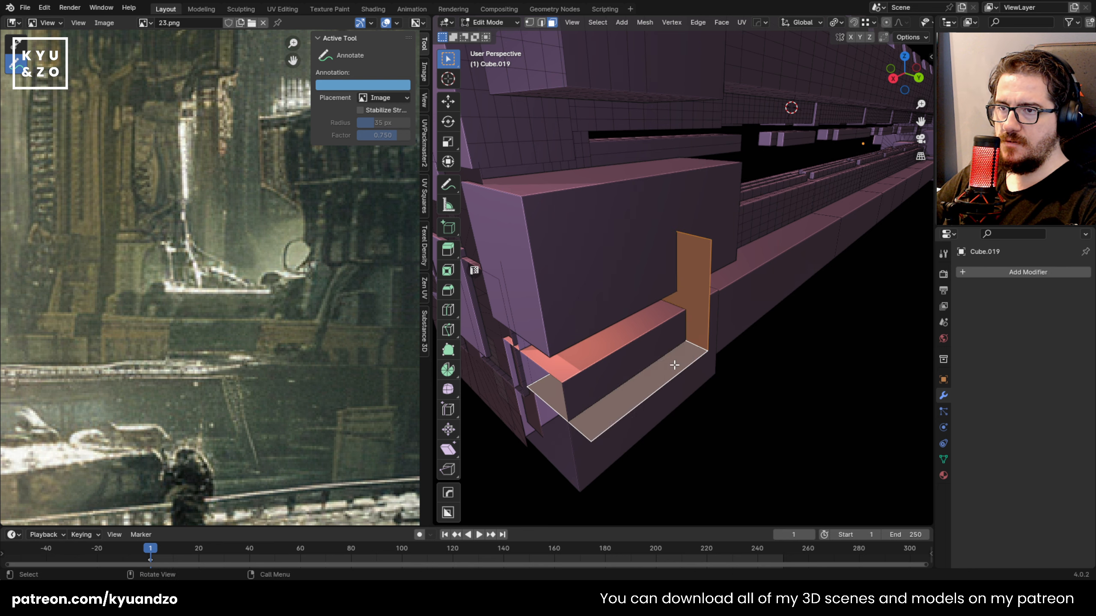
key(x)
click(675, 365)
Select the border edge loop around the open end of the lower block
key(shift+grave)
key(a)
key(w)
click(643, 430)
key(shift+grave)
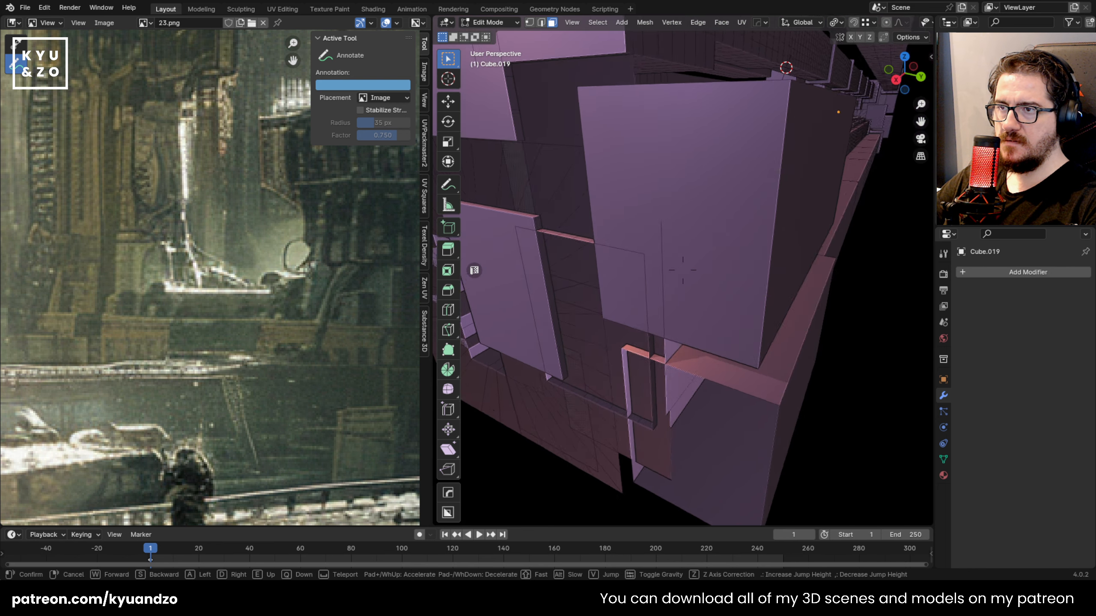
key(s)
key(w)
click(643, 430)
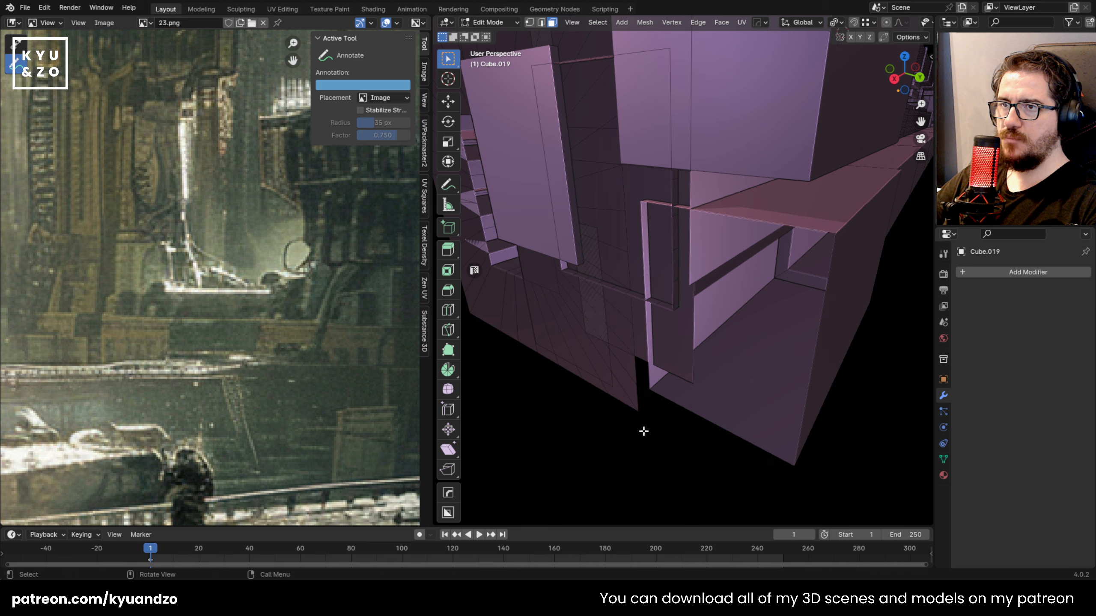
alt+click(761, 218)
key(x)
click(744, 224)
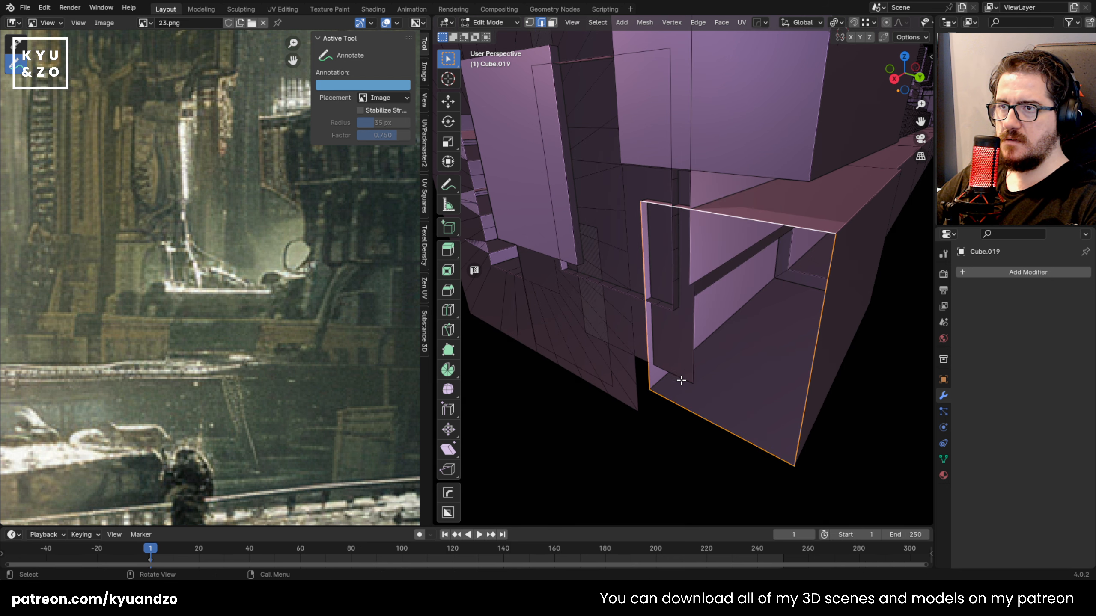
key(shift+grave)
key(d)
click(692, 379)
key(g)
key(x)
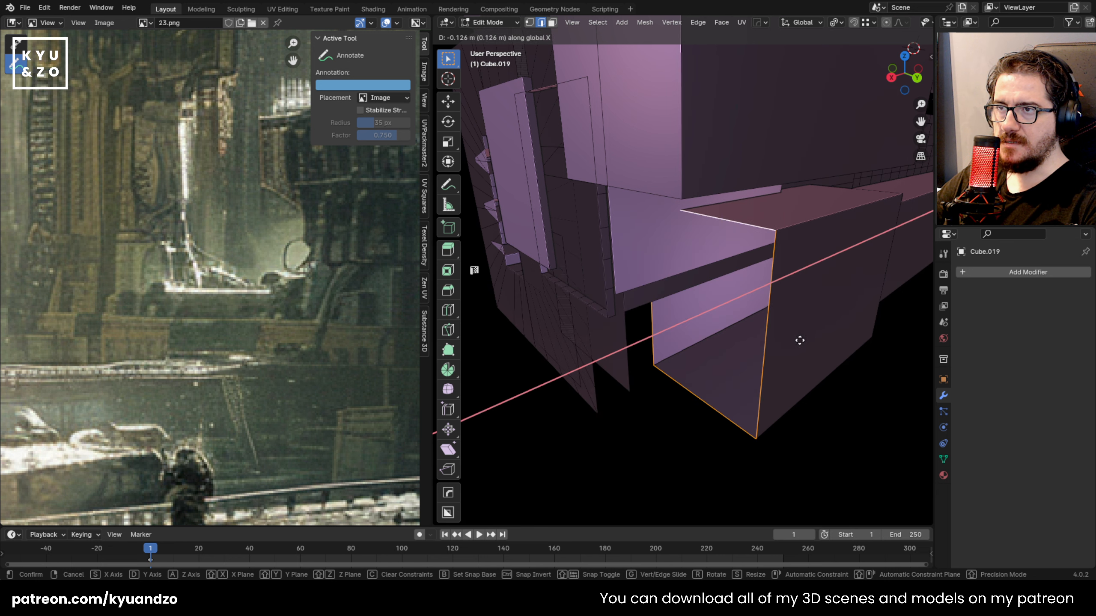
right_click(768, 351)
Fill the lower block's open end with a face and clear the selection
middle_drag(630, 291, 665, 300)
key(f)
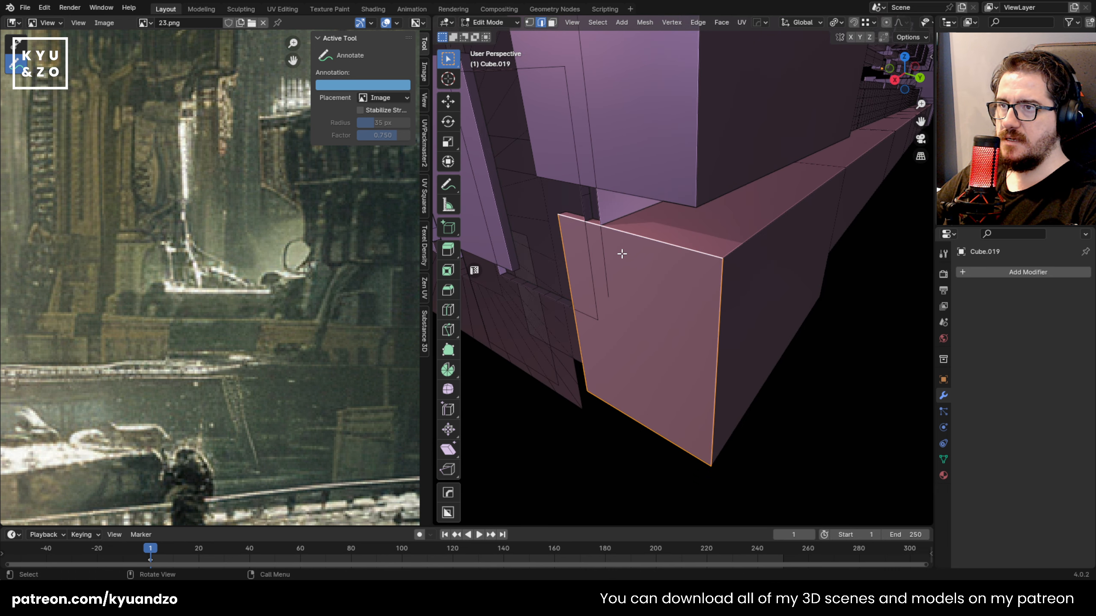
key(alt+a)
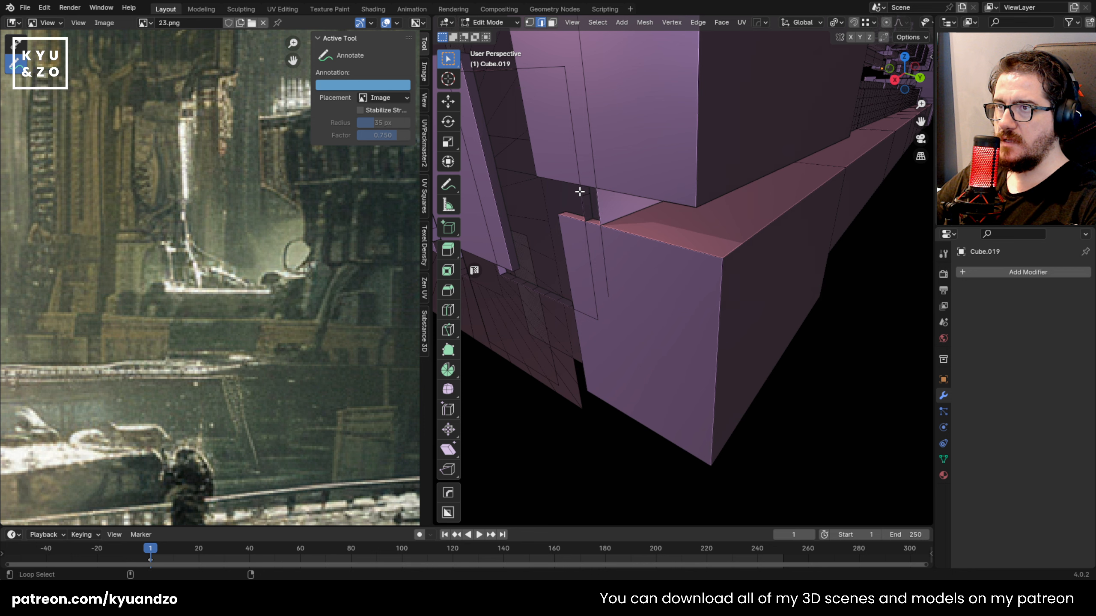
alt+click(580, 191)
middle_drag(579, 191, 654, 177)
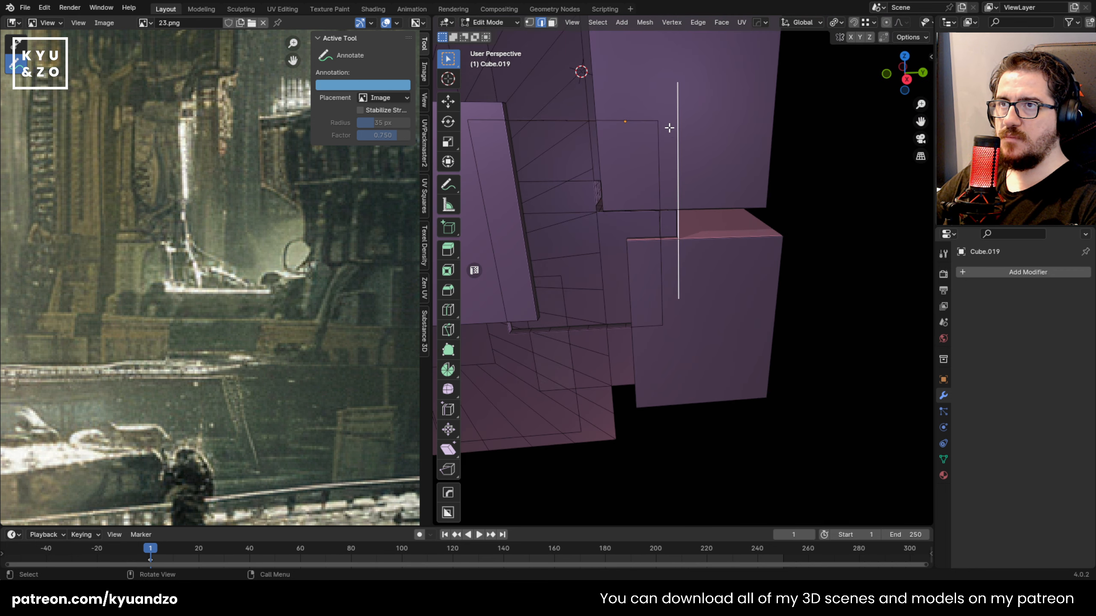
key(x)
key(shift+grave)
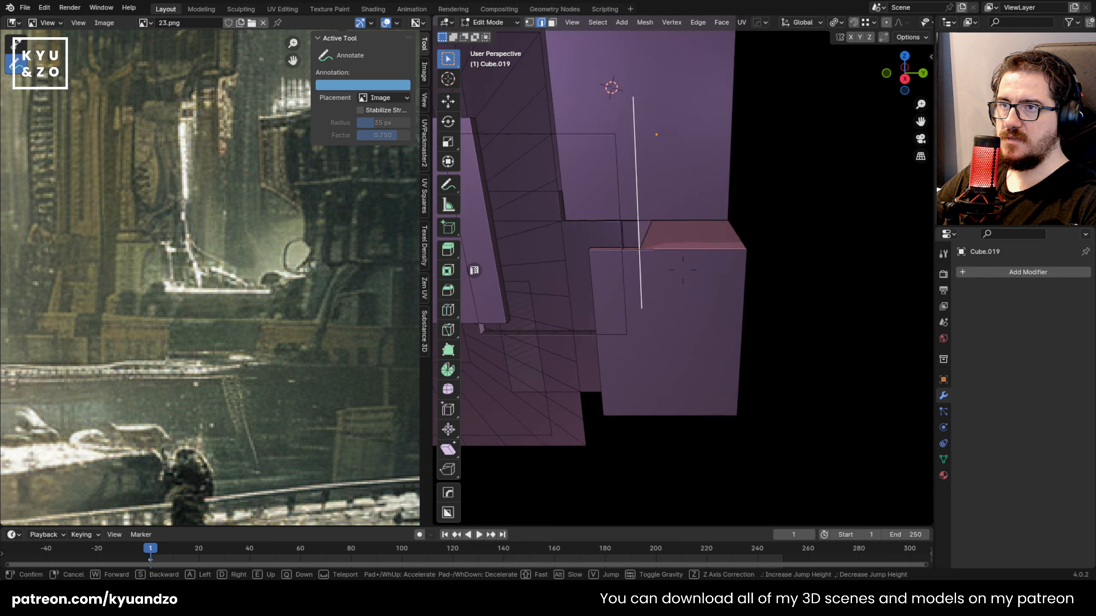
key(d)
key(w)
key(q)
click(683, 270)
key(g)
key(d)
right_click(769, 224)
key(shift+grave)
key(s)
key(e)
click(768, 224)
key(g)
key(d)
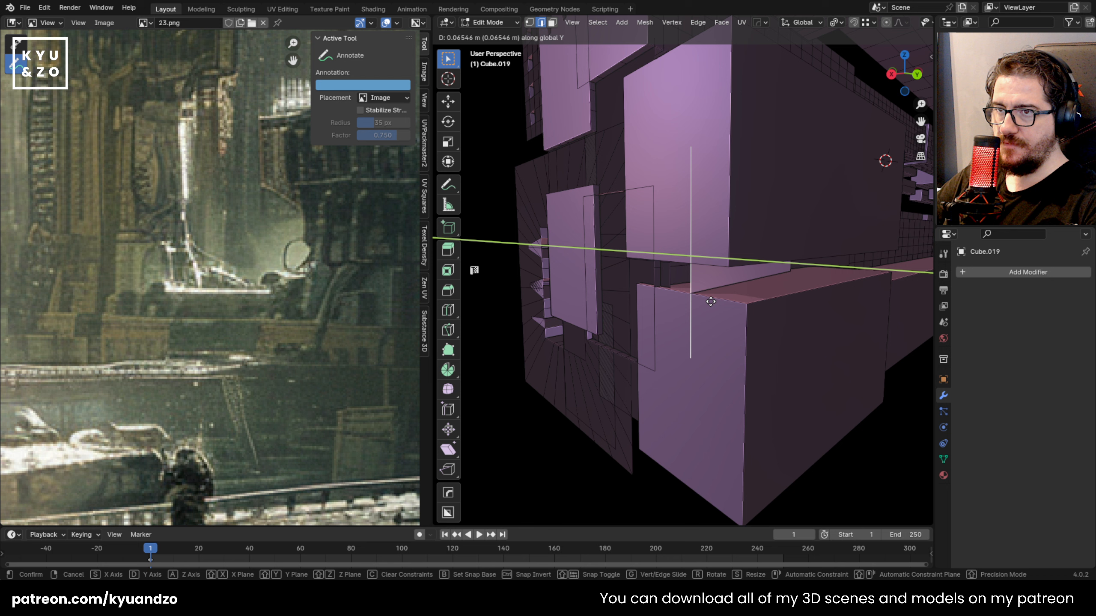
key(s)
right_click(789, 289)
In face selection mode, delete the leftover face protruding in the gap between the upper and lower end blocks
key(3)
click(741, 271)
key(x)
click(739, 270)
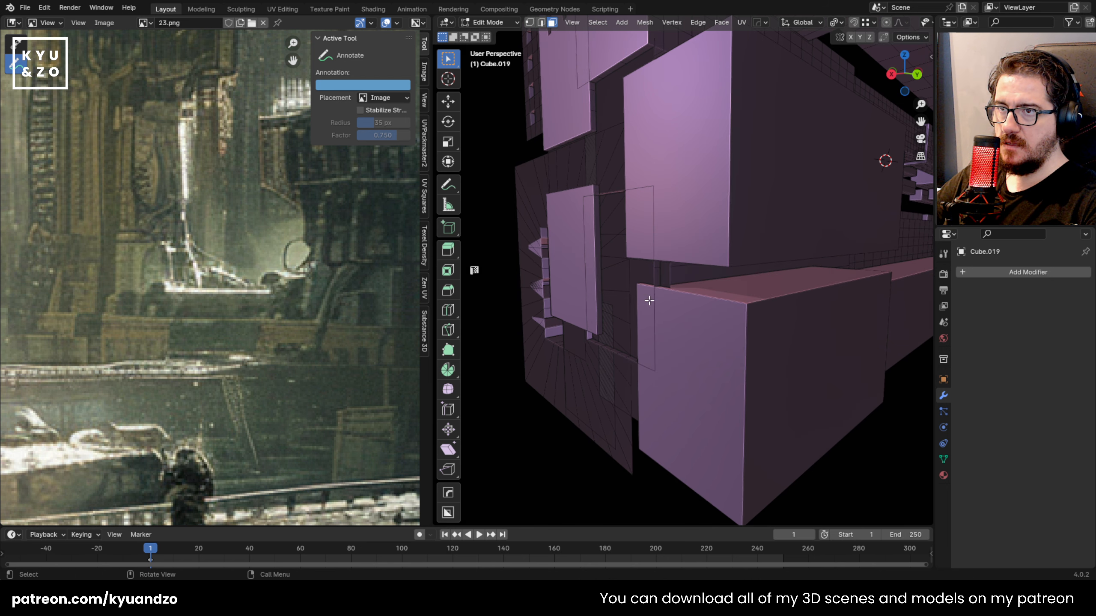
Examine the end face behind the two blocks and the neighbouring geometry from the front, side and rear
key(shift+grave)
key(a)
key(w)
click(677, 315)
click(784, 294)
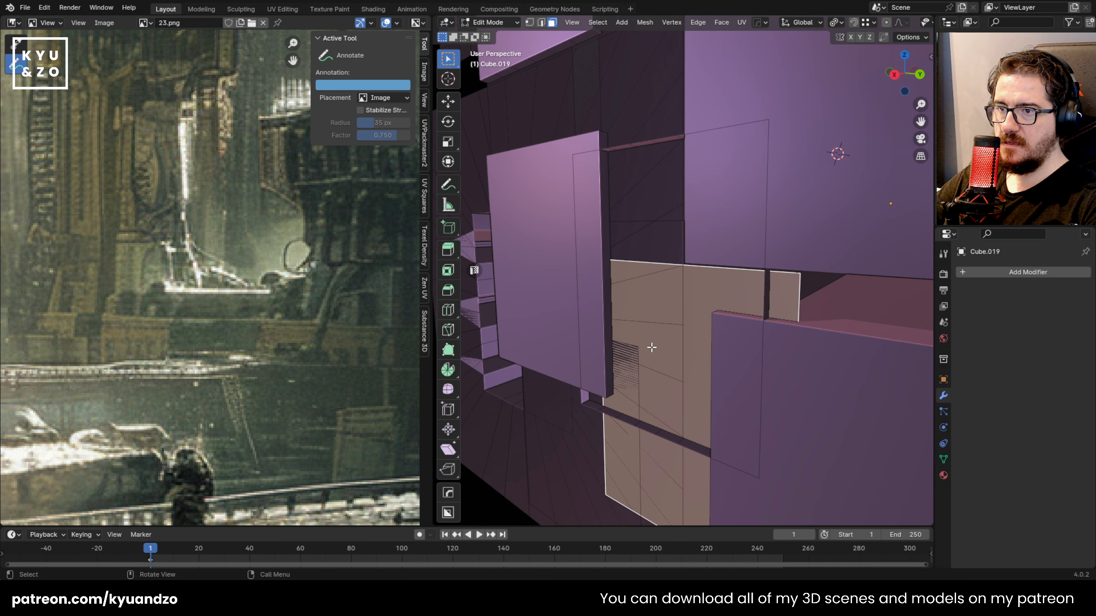
key(shift+grave)
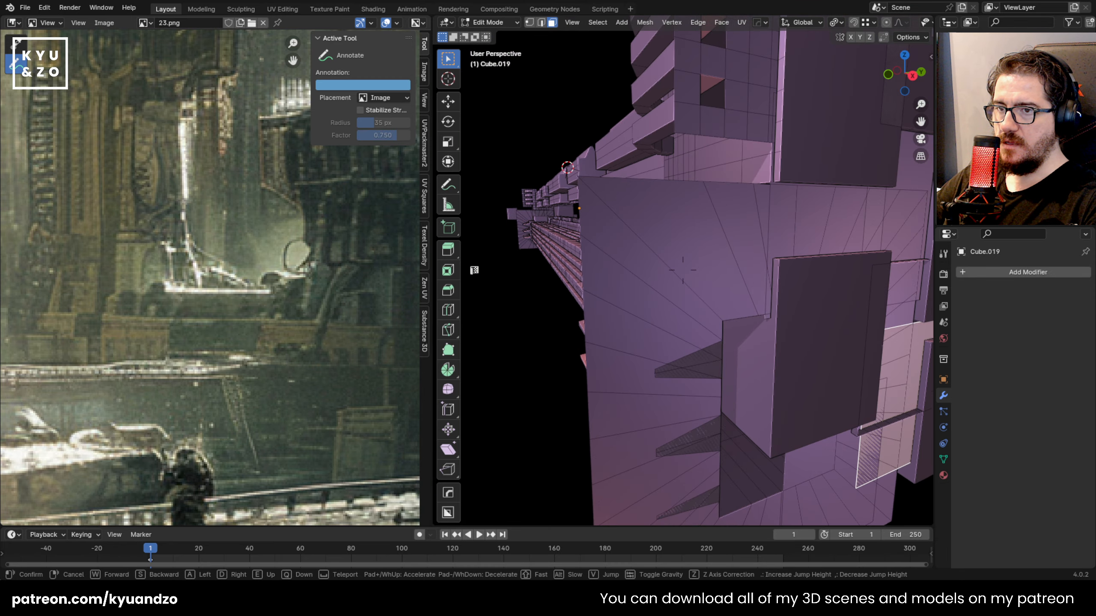
key(a)
key(s)
key(e)
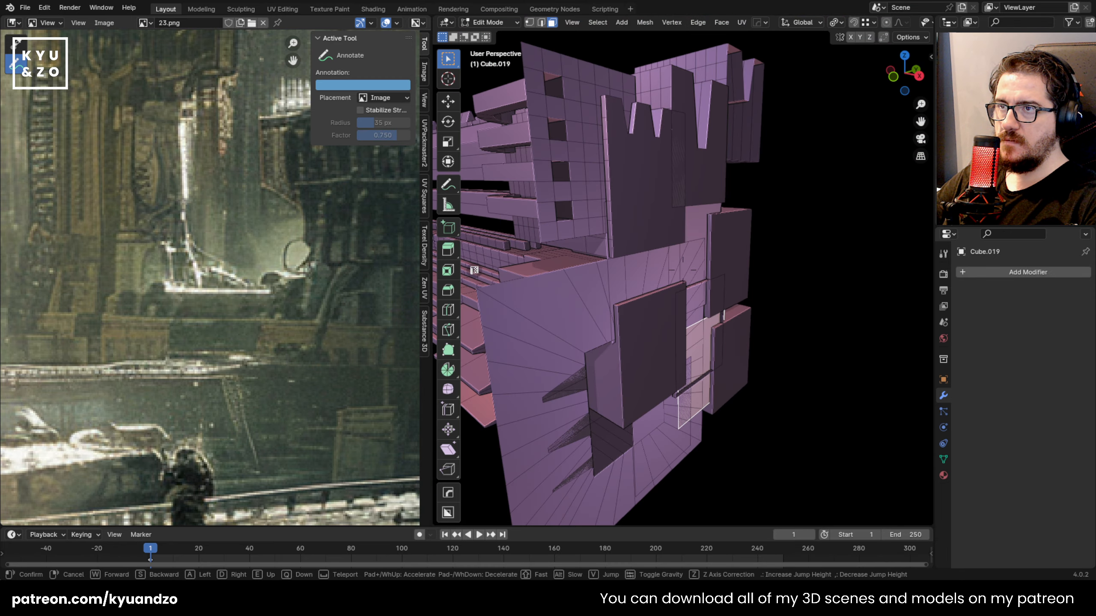
key(s)
key(a)
key(w)
key(a)
key(w)
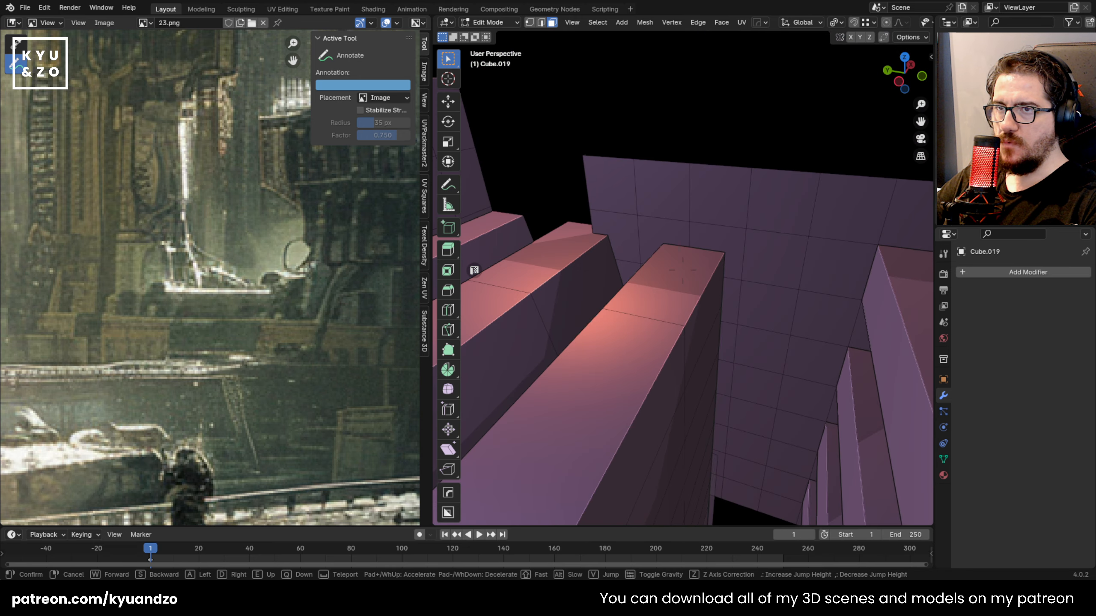
click(682, 270)
Try to select the thin upper end wall by growing the selection from one of its upper faces
click(768, 229)
key(ctrl+KP_Add)
key(ctrl+KP_Add)
key(ctrl+KP_Add)
key(ctrl+KP_Add)
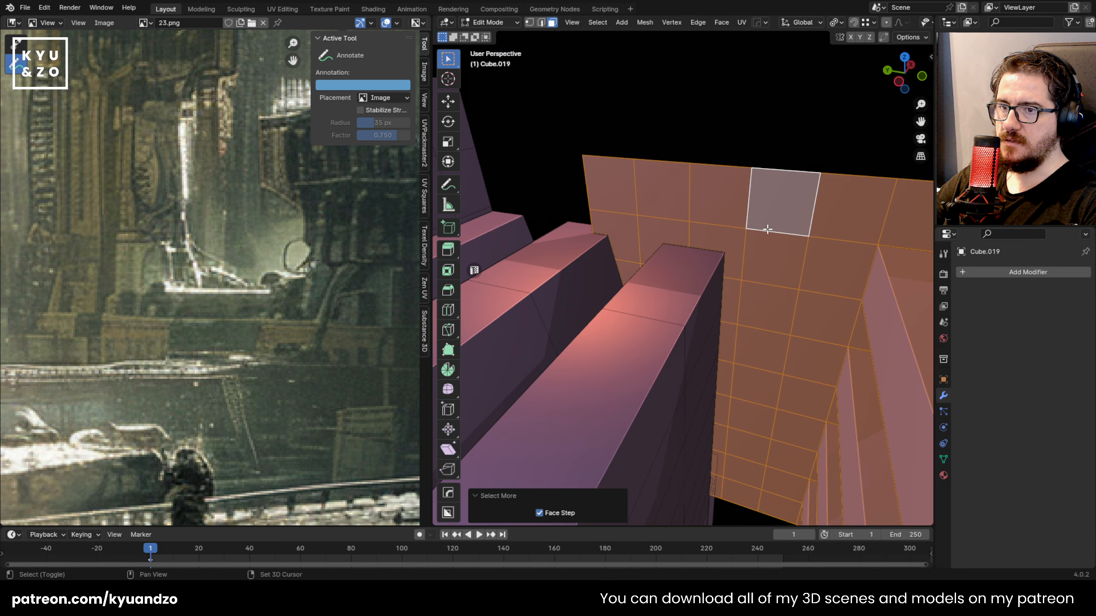
scroll(767, 229, down, 2)
middle_drag(766, 245, 672, 255)
key(shift+grave)
key(s)
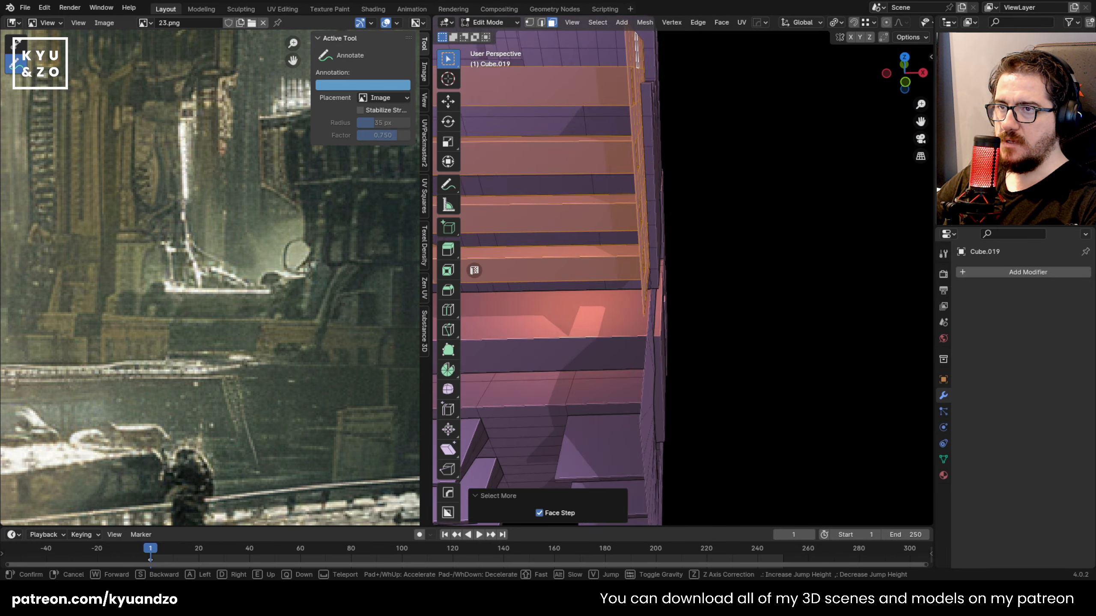
key(a)
key(w)
click(764, 288)
Select the faces across the top of the thin upper end wall and partway down its outer edge
click(695, 273)
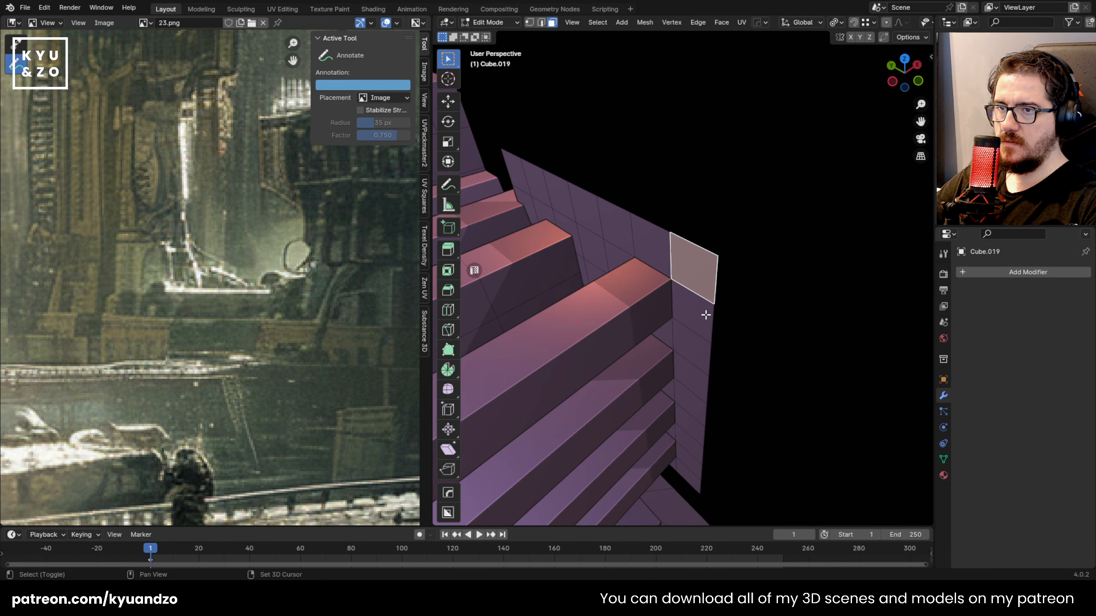
shift+click(705, 315)
shift+click(629, 251)
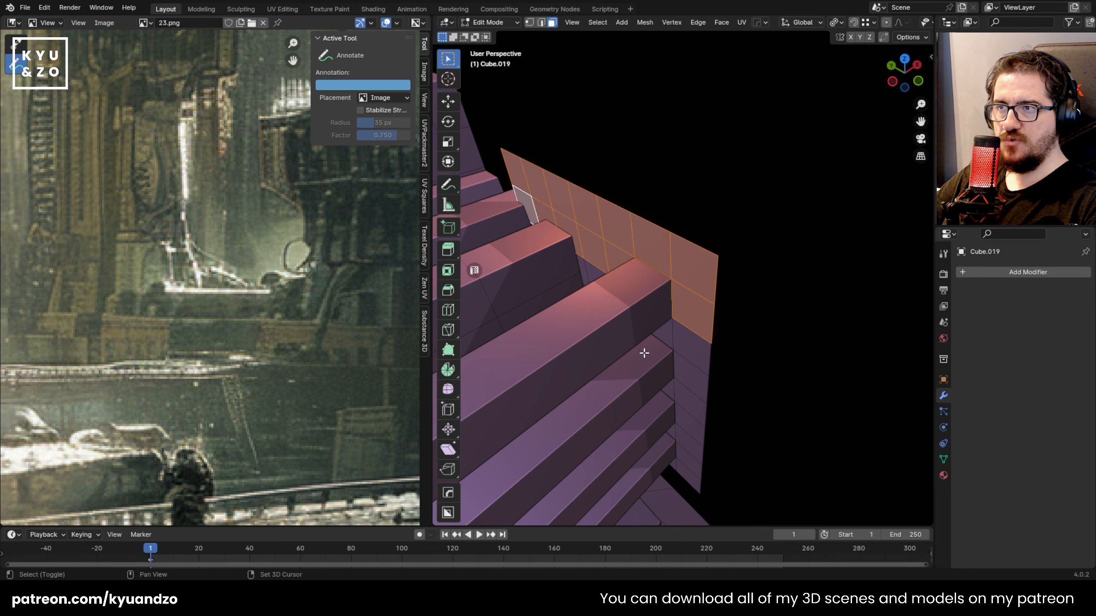
key(shift+grave)
key(w)
key(e)
key(s)
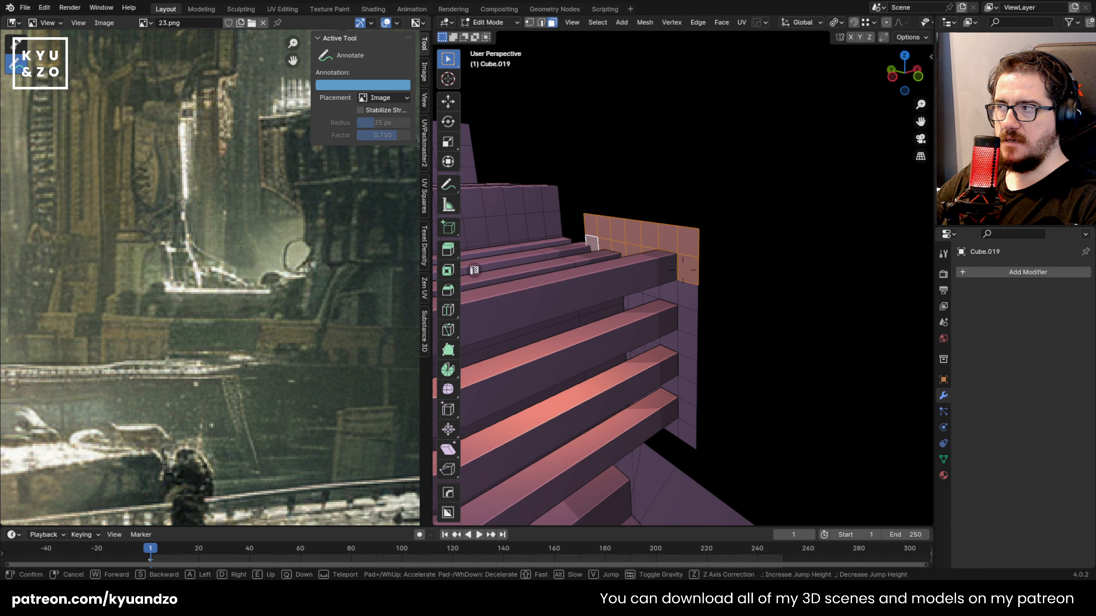
key(w)
click(683, 270)
shift+click(681, 279)
shift+click(678, 343)
shift+click(679, 403)
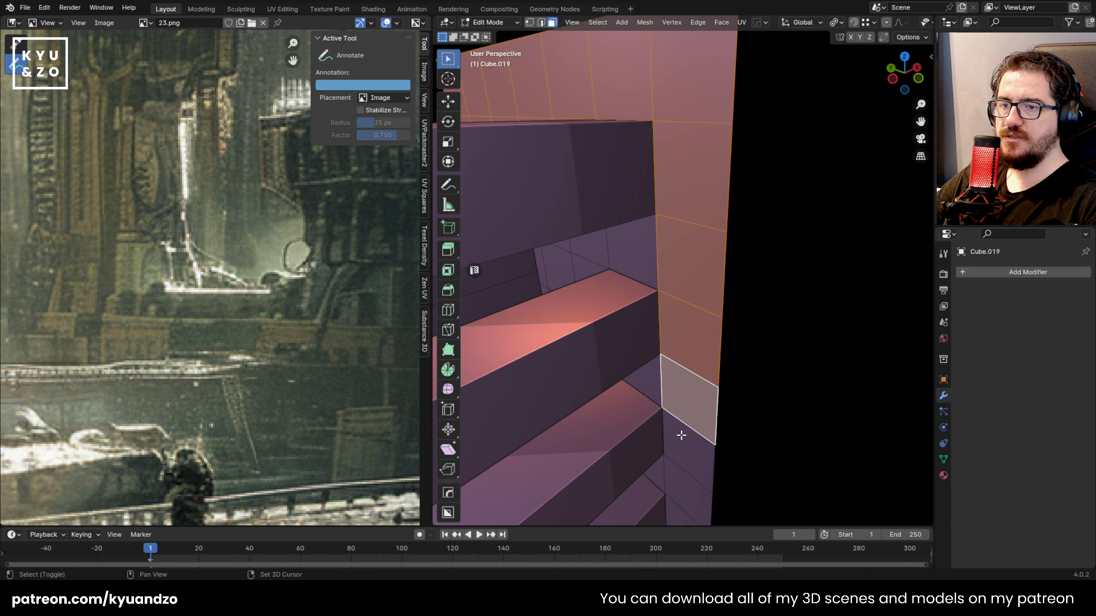
shift+click(681, 439)
Extend the selection down the outer edge to the wall's lower corner and to the wall faces visible between the horizontal beams
key(shift+grave)
key(q)
key(s)
key(e)
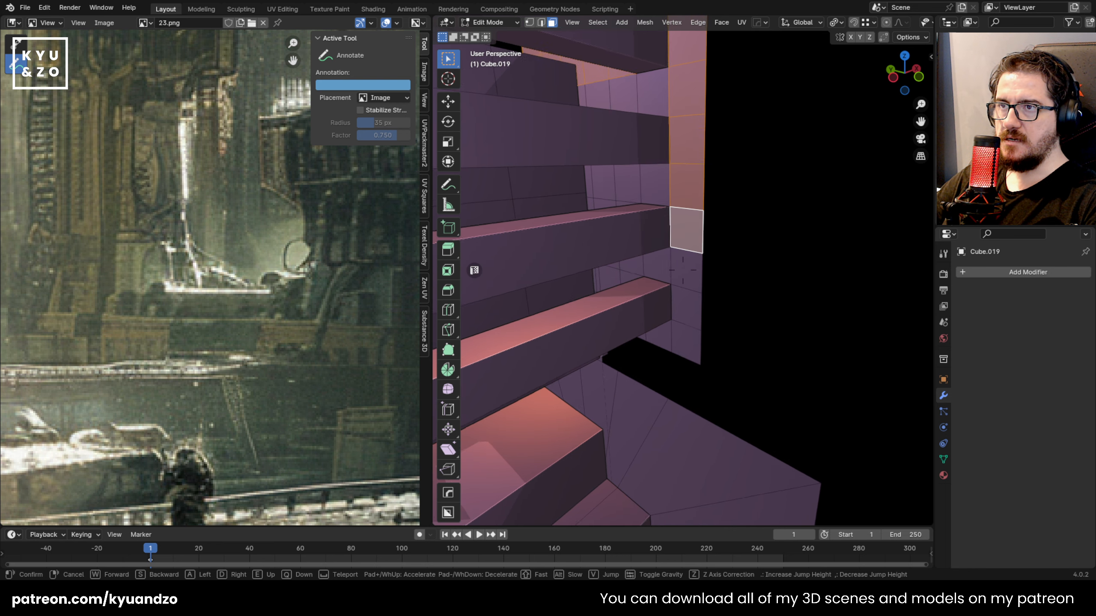
click(682, 270)
shift+click(681, 280)
shift+click(688, 330)
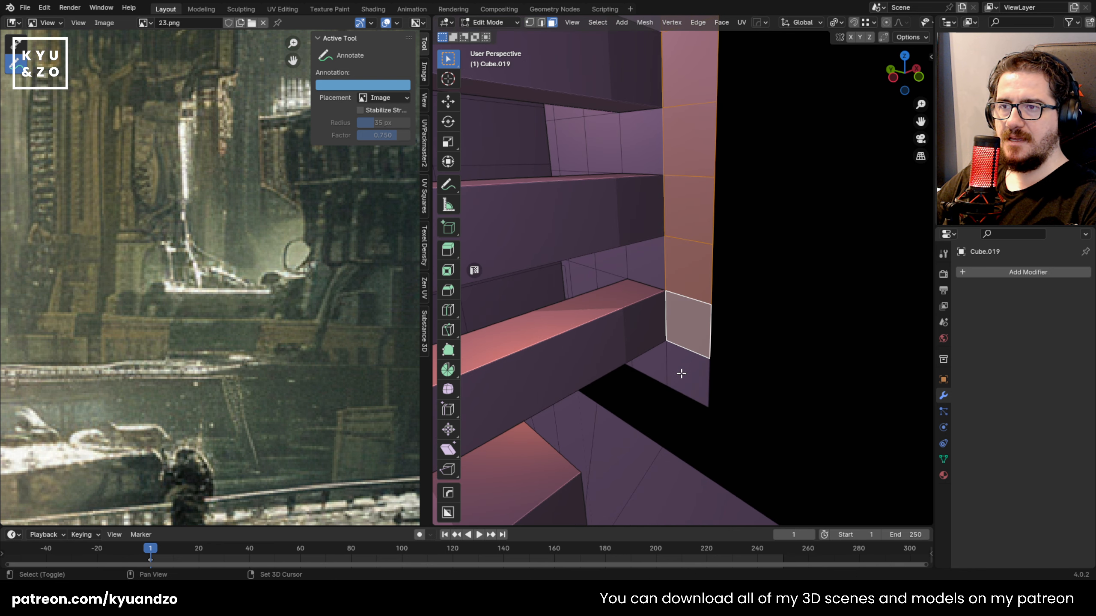
shift+click(681, 373)
shift+click(648, 371)
shift+click(634, 287)
shift+click(615, 152)
shift+click(609, 158)
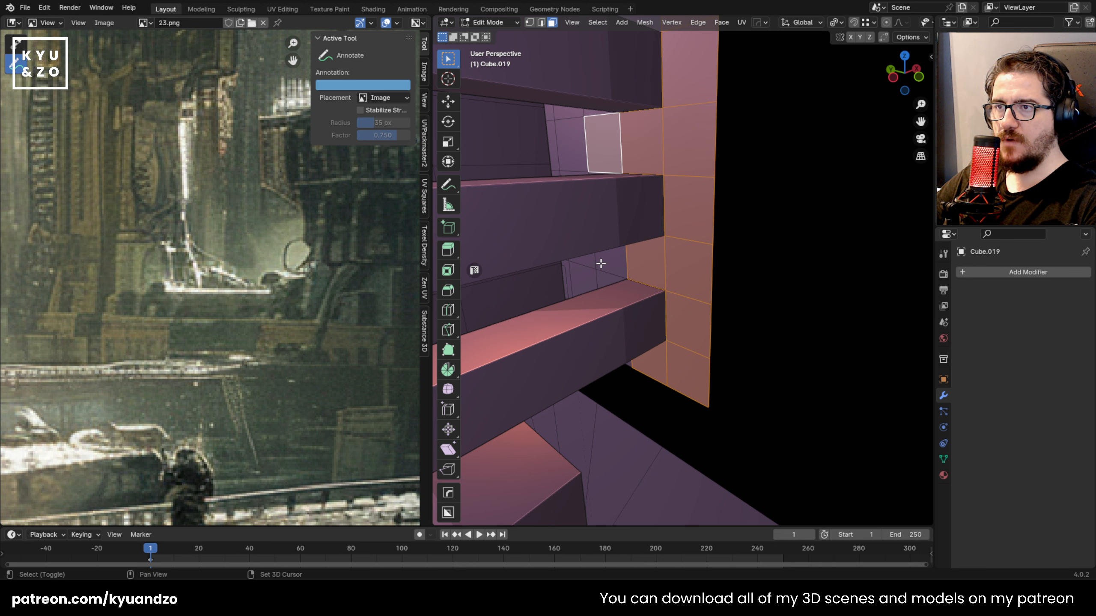
shift+click(601, 280)
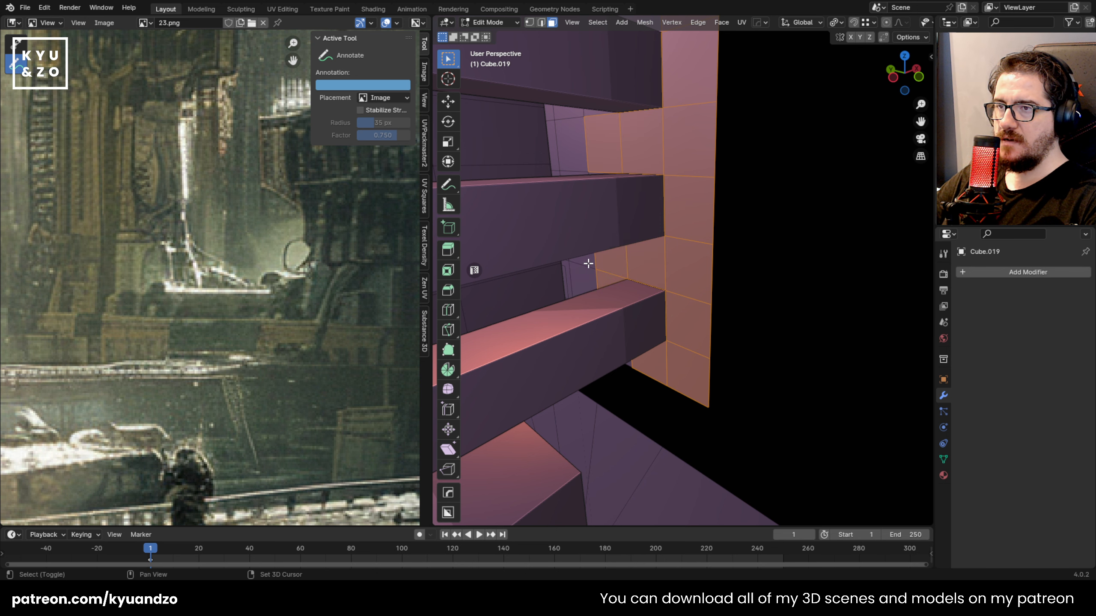
Add the remaining wall faces hidden behind the beams to the selection and delete the entire thin end wall
key(shift+grave)
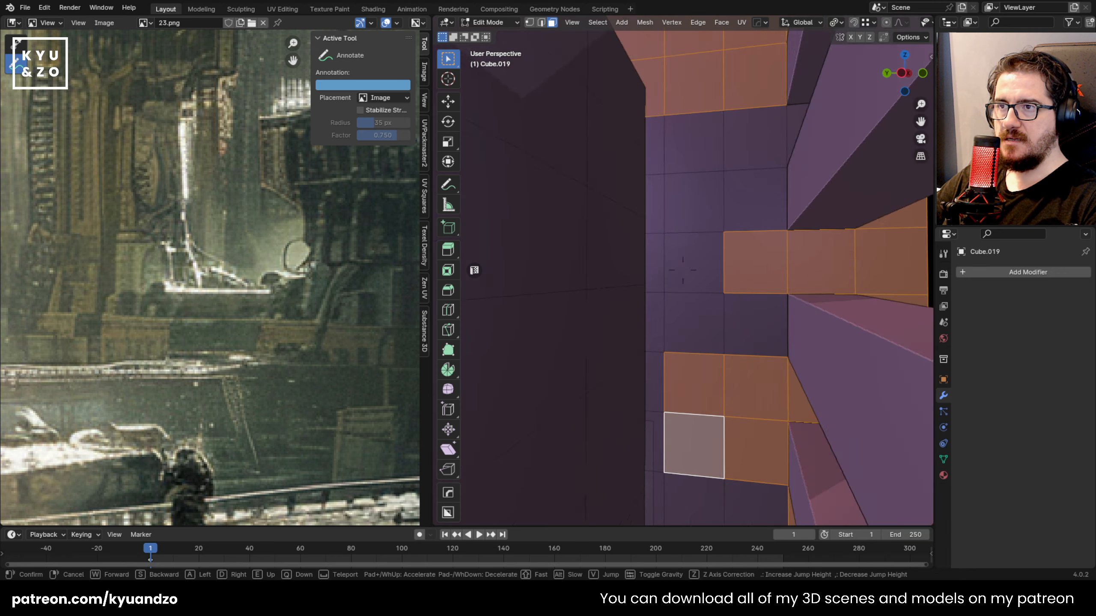
click(682, 270)
shift+click(726, 332)
shift+click(660, 330)
shift+click(661, 259)
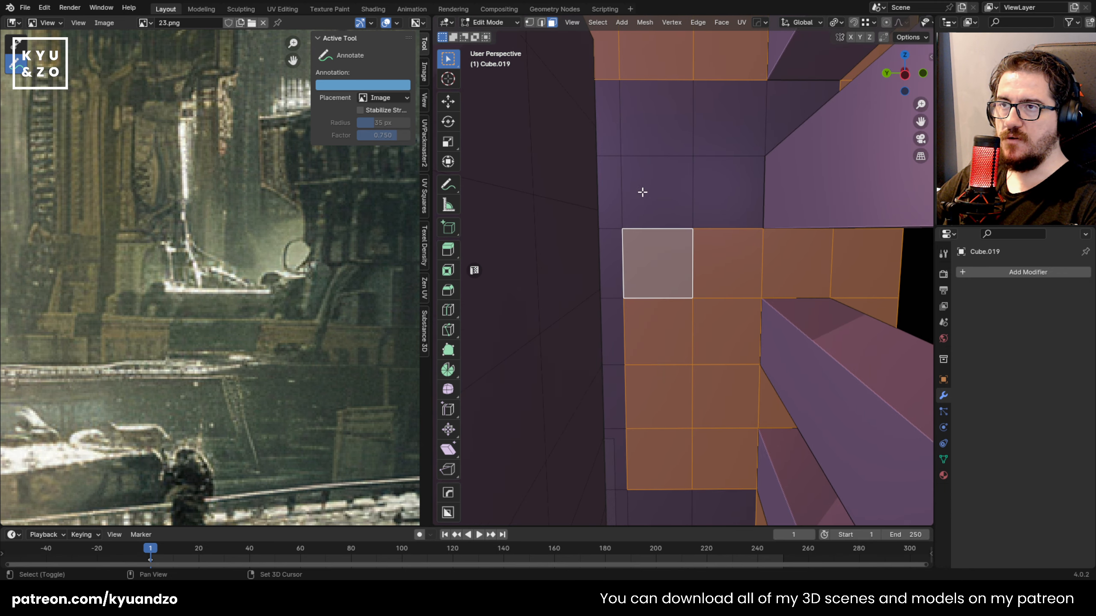
shift+click(643, 192)
shift+click(711, 196)
shift+click(724, 141)
shift+click(656, 142)
shift+click(608, 123)
shift+click(610, 194)
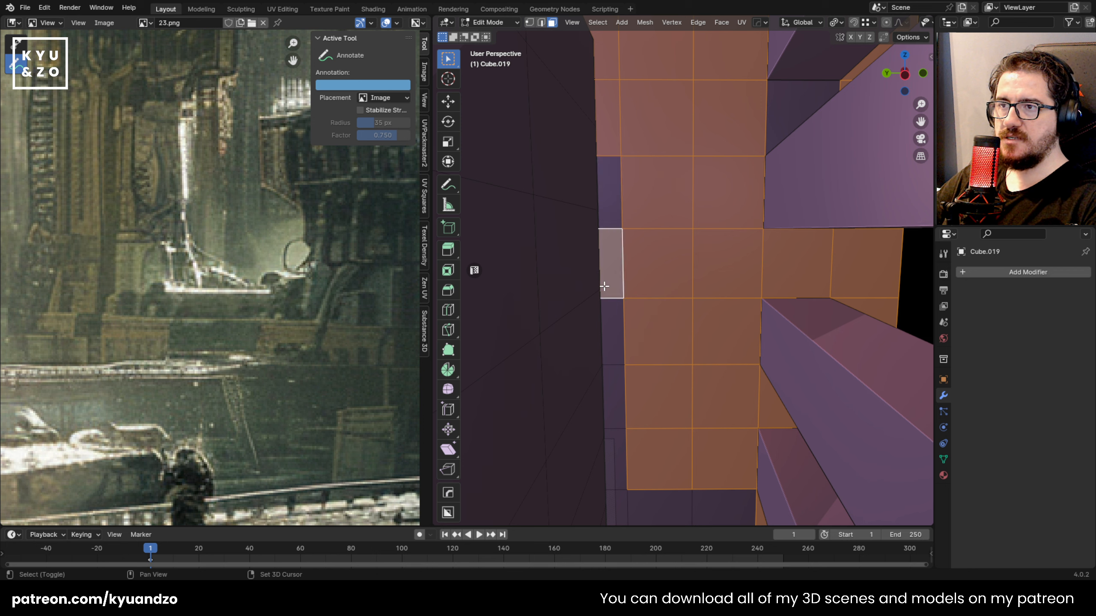
shift+click(607, 202)
shift+click(606, 336)
shift+click(613, 399)
shift+click(615, 460)
key(shift+grave)
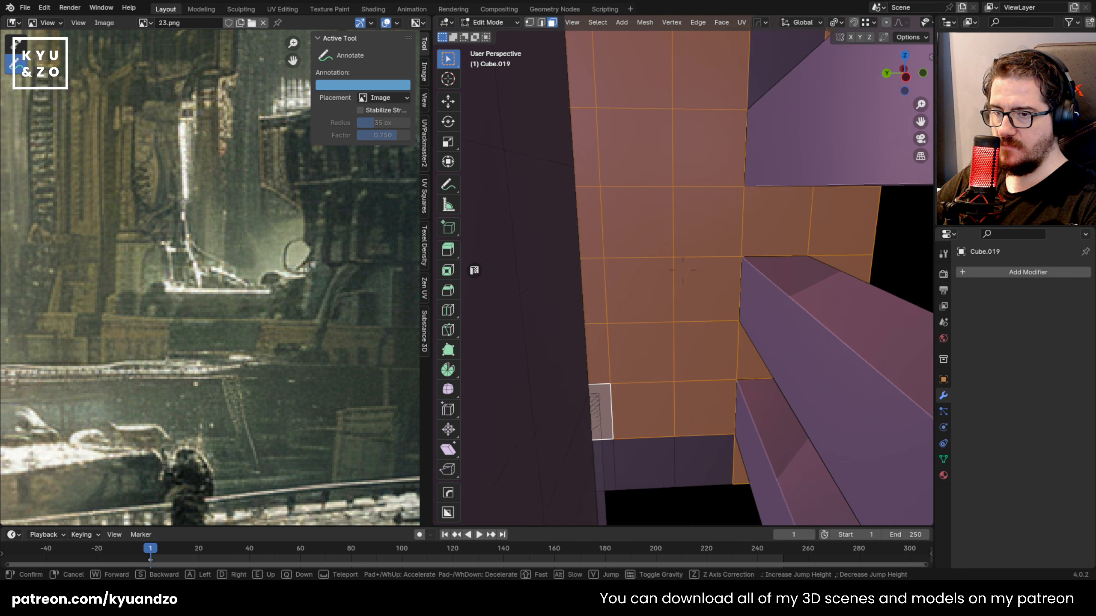
click(682, 269)
key(x)
click(647, 373)
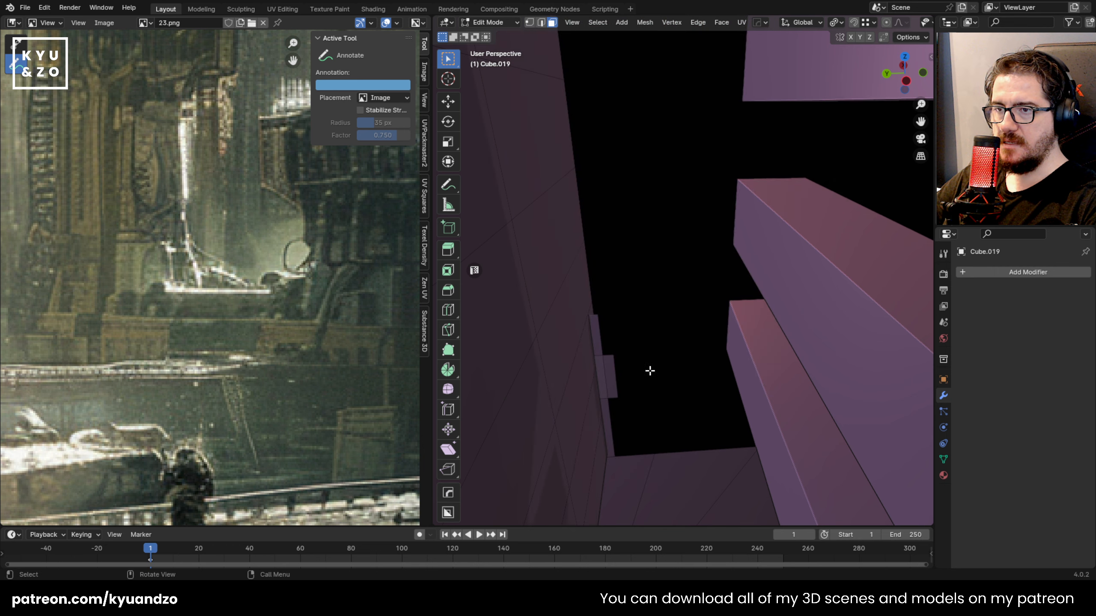
Delete the leftover wall face between the horizontal beams and the small group of inner faces inside the upper block's slot
middle_drag(806, 150, 763, 162)
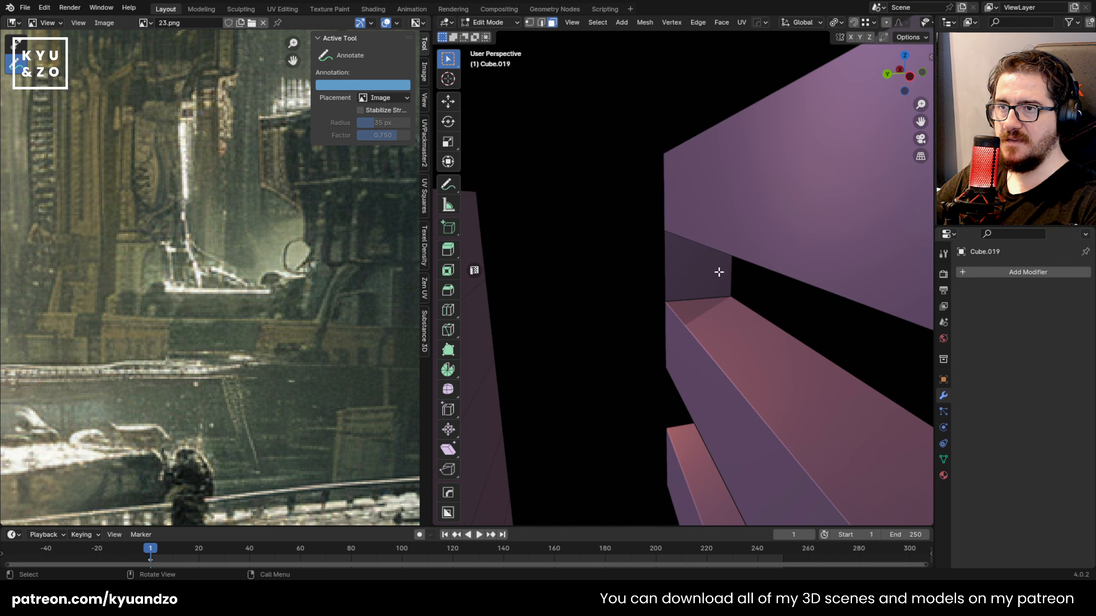
key(x)
click(717, 271)
key(shift+grave)
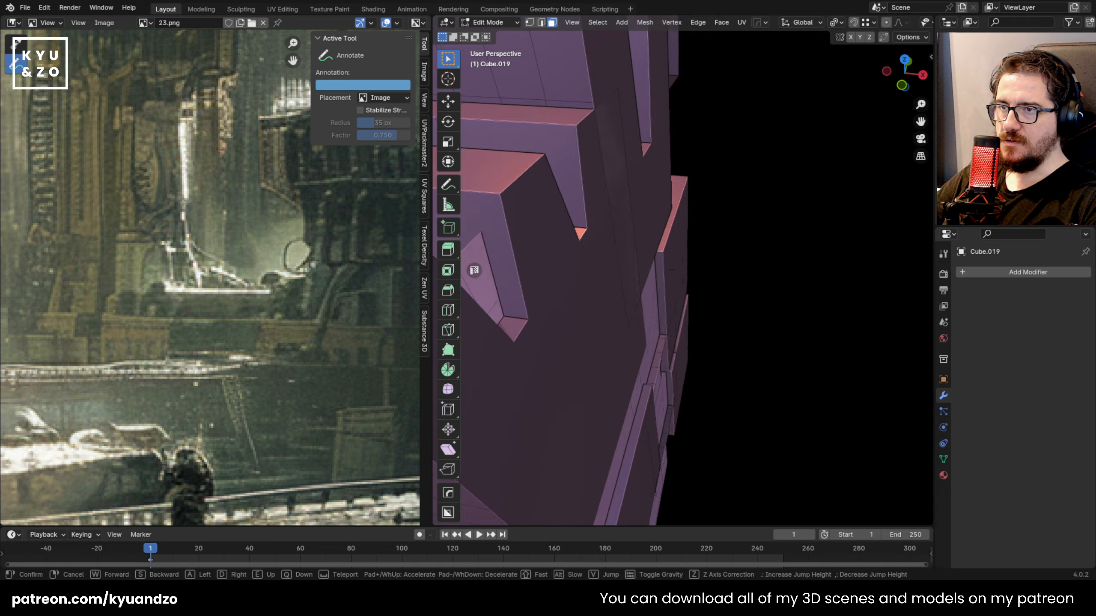
click(680, 306)
click(651, 308)
key(ctrl+KP_Add)
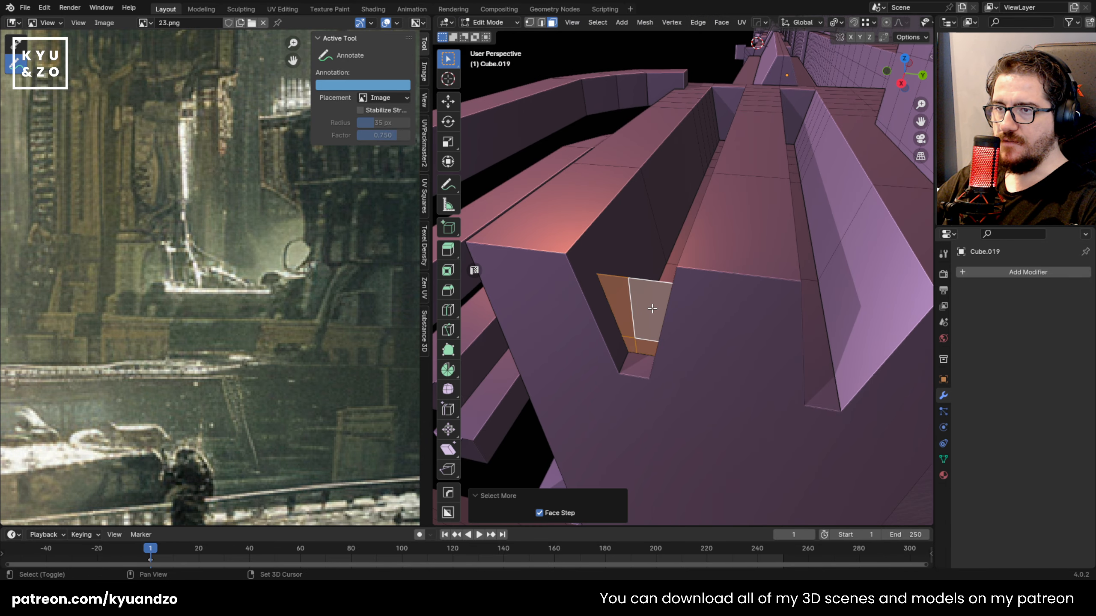
key(x)
click(650, 307)
Select the large flat plate covering the lower block's end, pull it outward along the X axis and delete it
key(shift+grave)
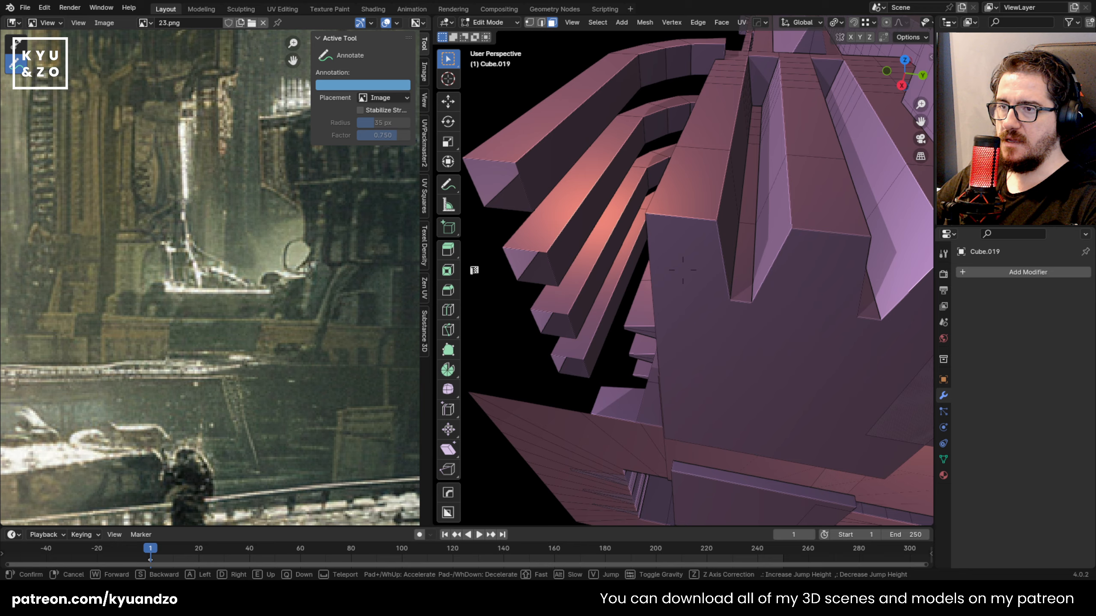
key(s)
key(a)
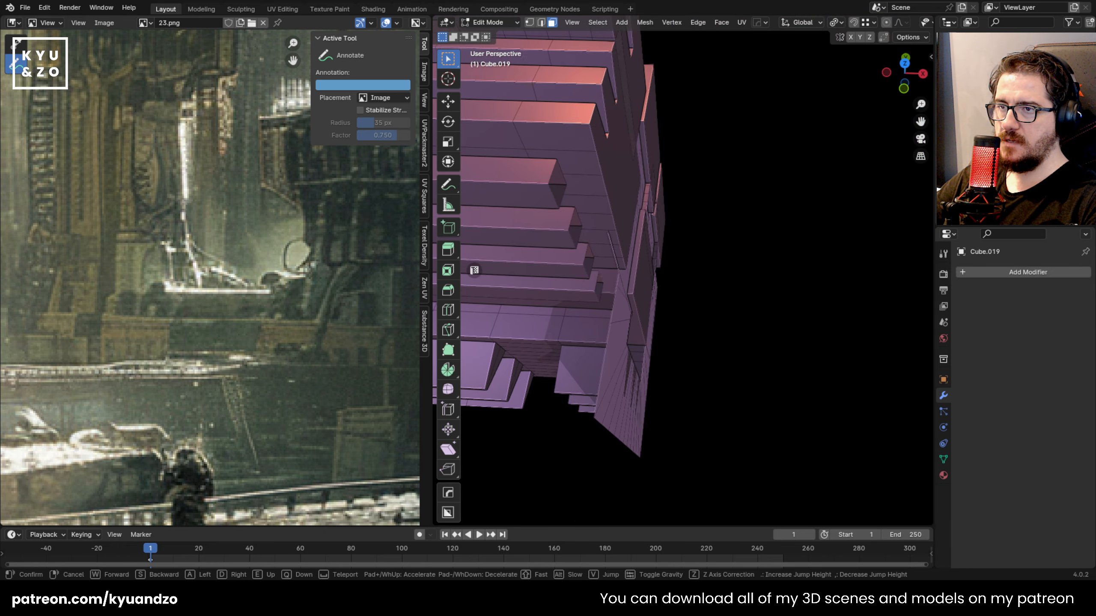
key(d)
key(w)
click(683, 271)
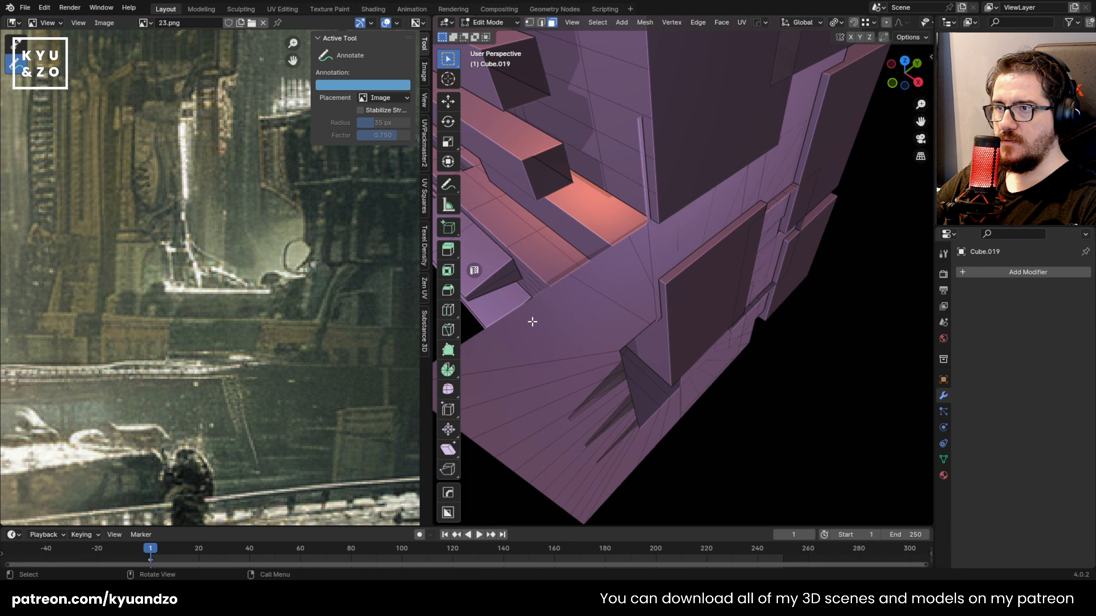
click(532, 321)
alt+click(603, 298)
key(g)
key(x)
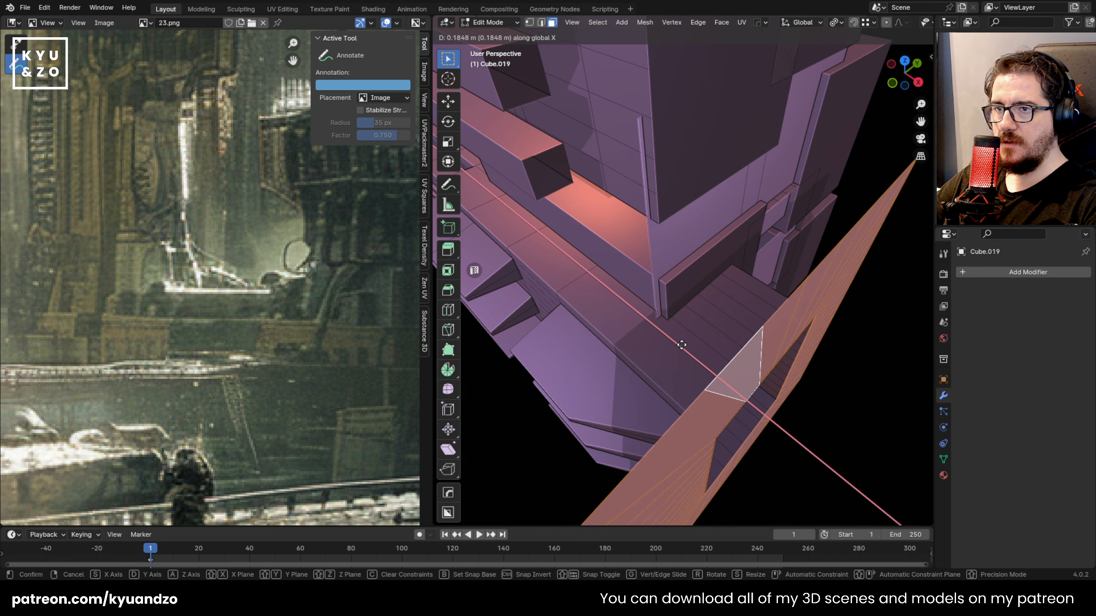
click(673, 343)
middle_drag(698, 346, 789, 308)
key(x)
click(790, 306)
Fill the lower block's open end with a face and check the result in Object Mode
key(shift+grave)
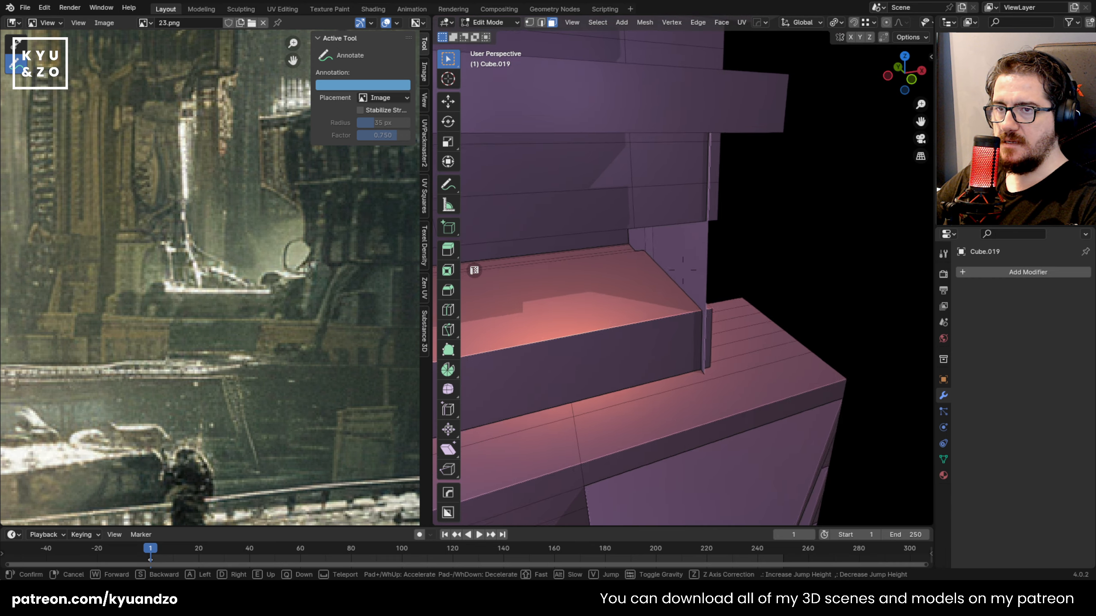
click(790, 308)
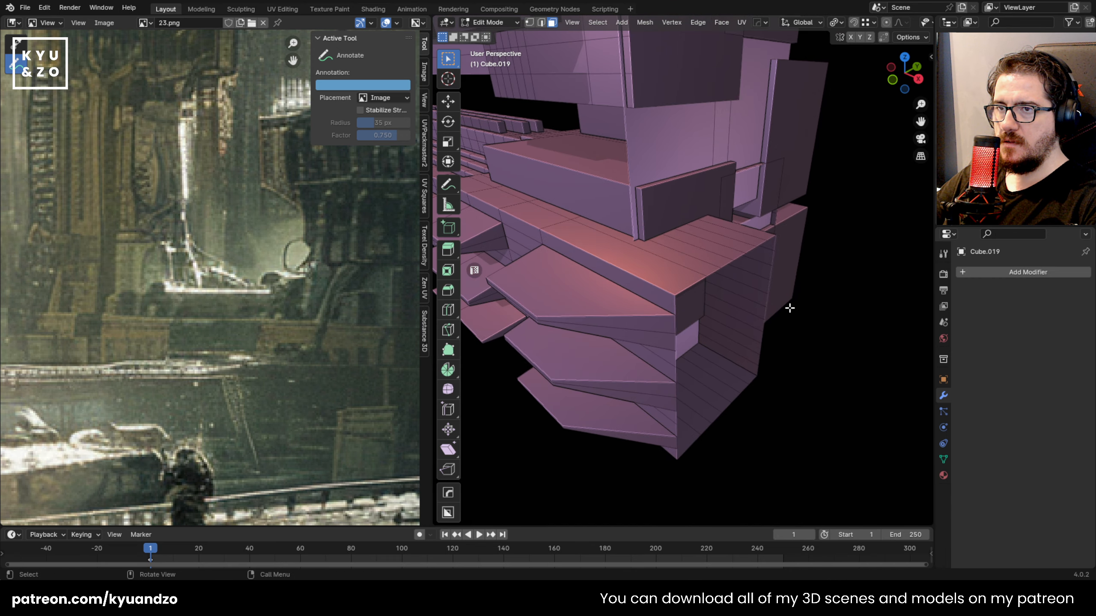
key(x)
click(690, 289)
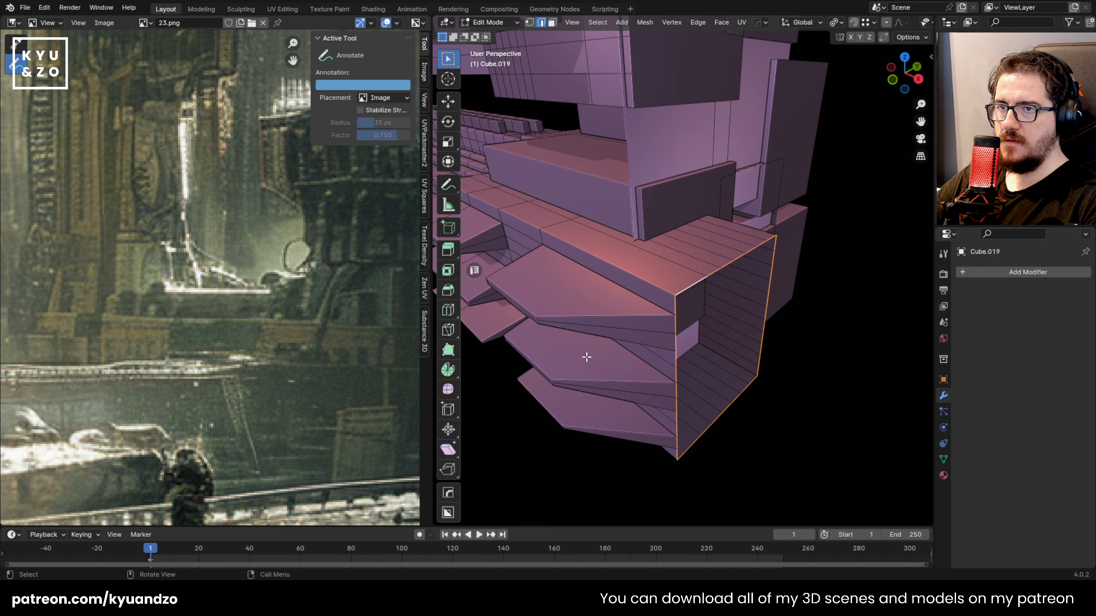
key(f)
key(Tab)
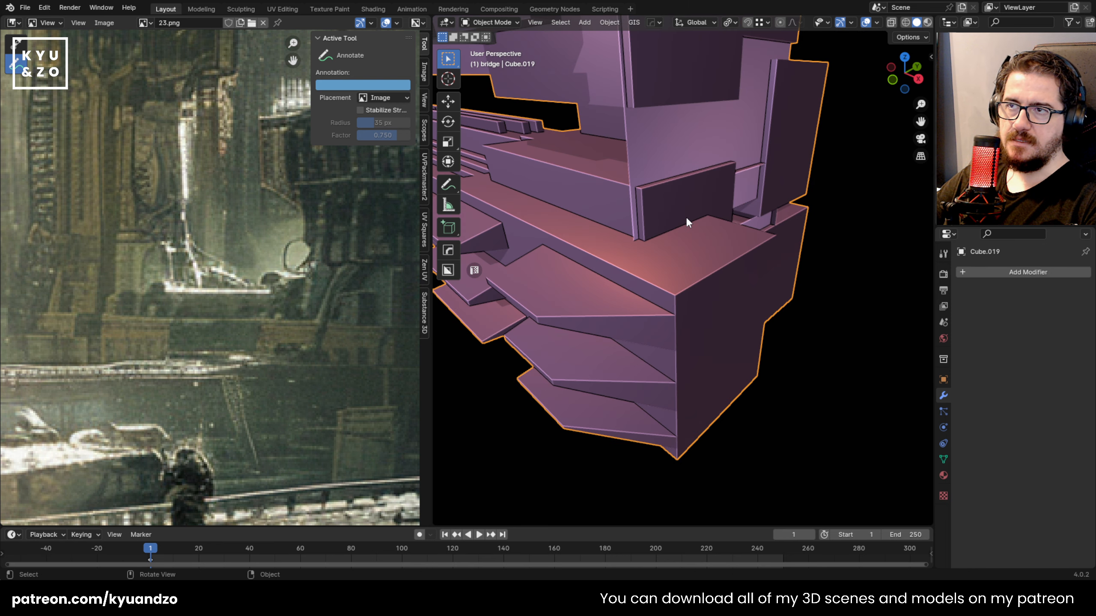
key(Tab)
Try to pull out the edge loop around the opening beside the block and cap it, and undo the cap
key(alt+a)
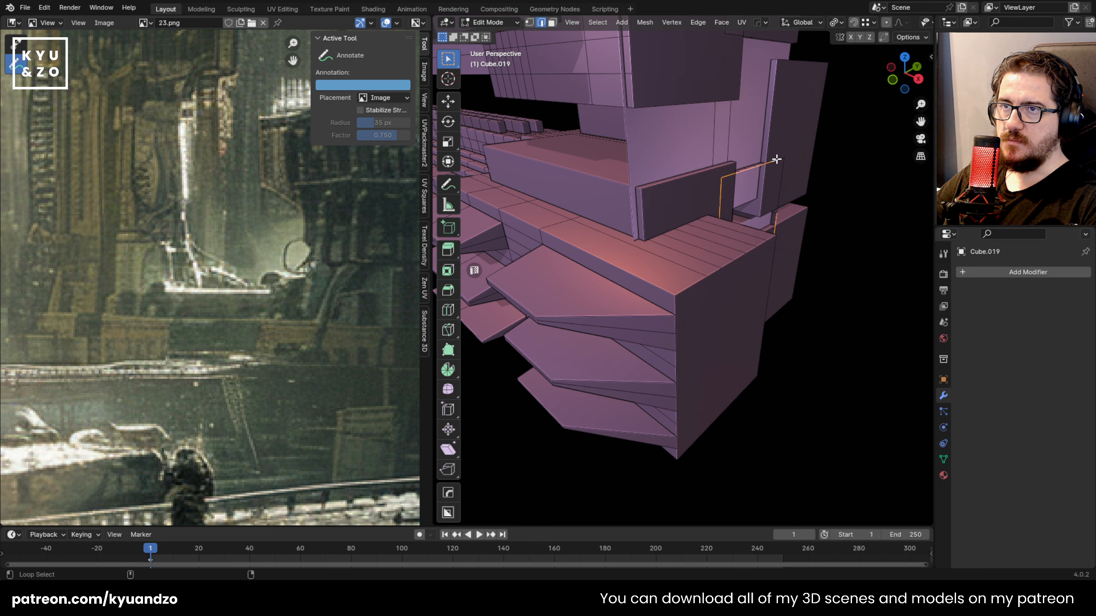
scroll(776, 159, up, 6)
key(g)
key(y)
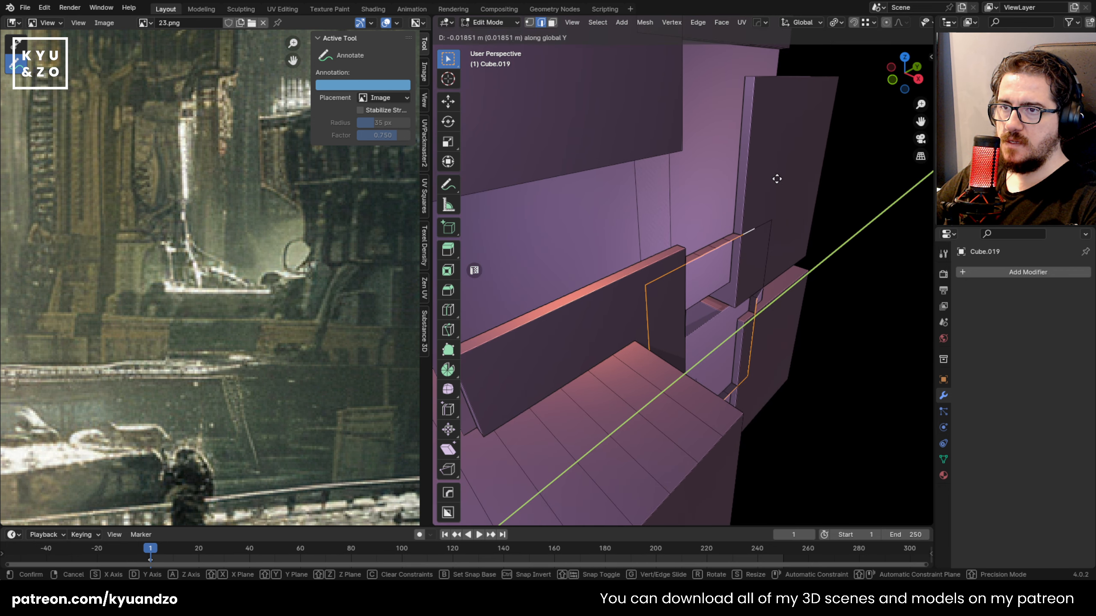
key(s)
click(800, 196)
key(f)
middle_drag(800, 197, 782, 255)
key(ctrl+z)
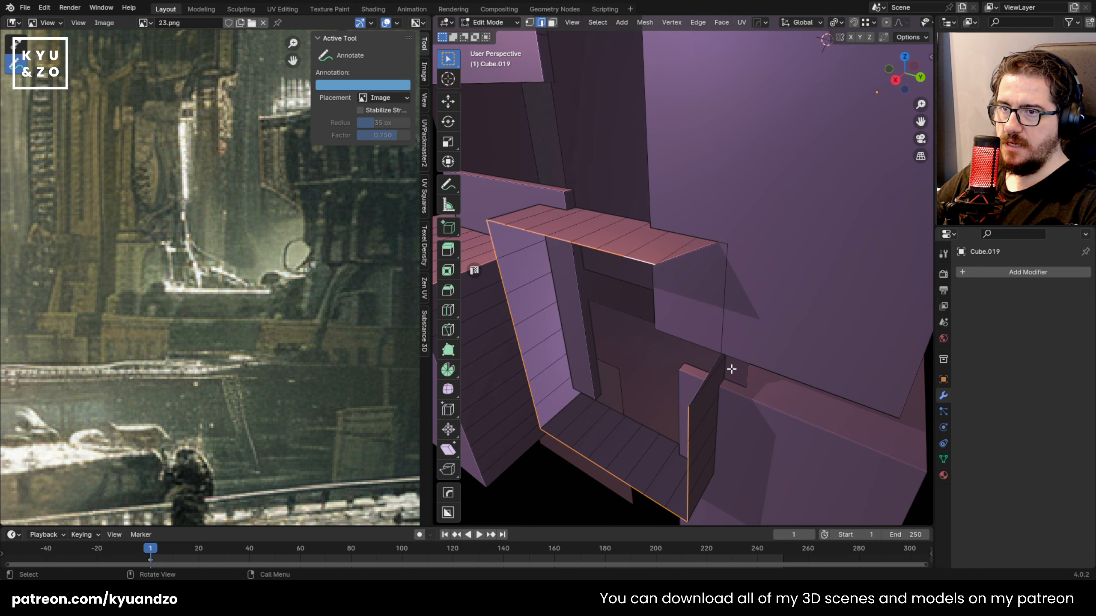
In face selection mode, select the loop of strip faces around the protruding opening and delete it
key(3)
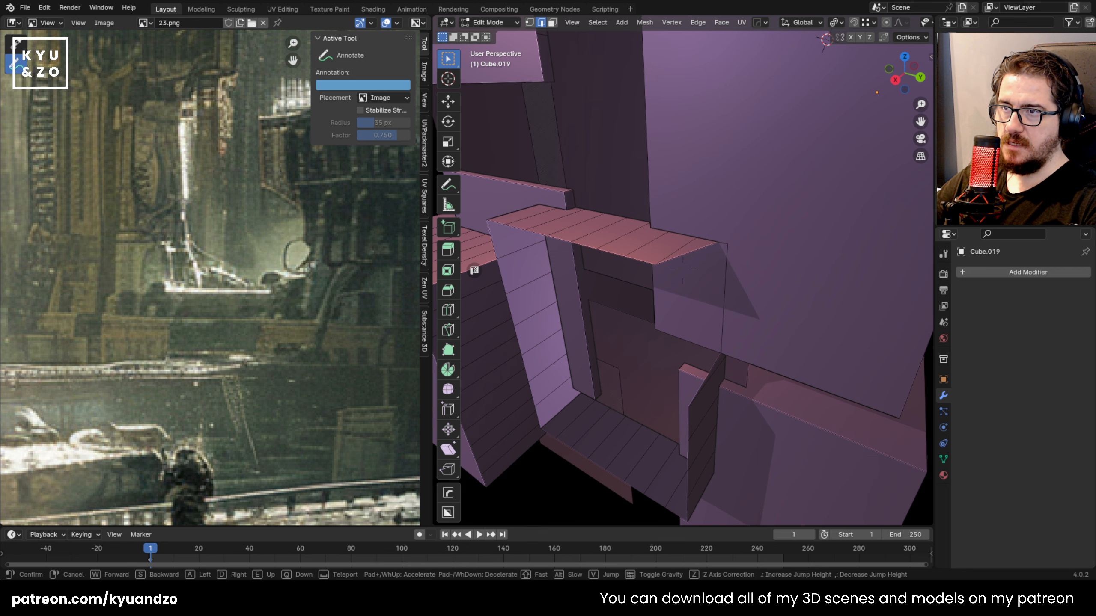
middle_drag(729, 247, 799, 264)
alt+click(790, 263)
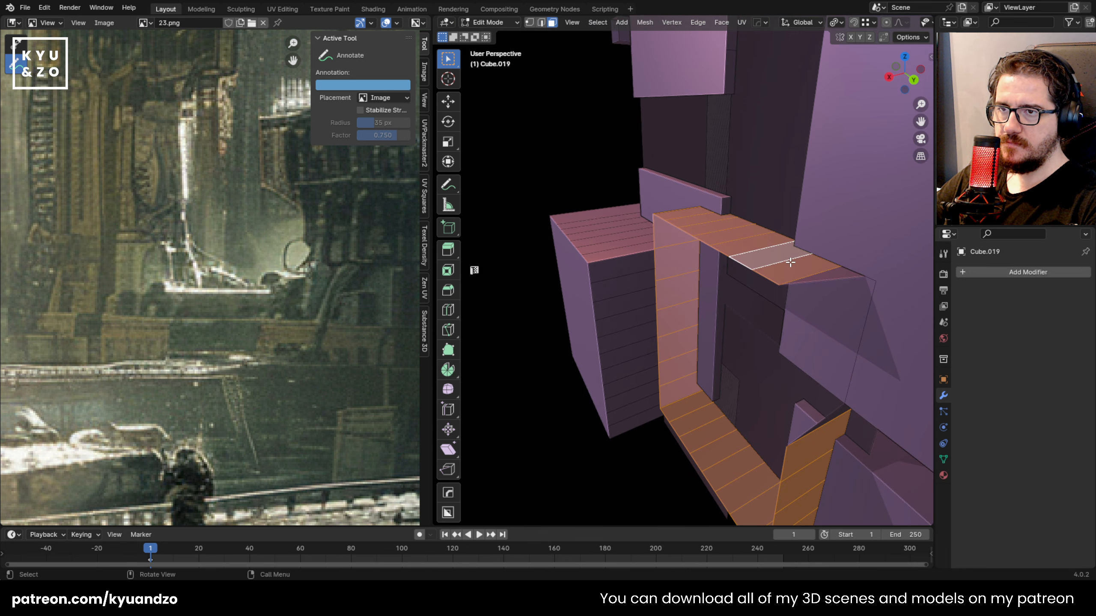
key(x)
click(799, 267)
key(x)
click(824, 274)
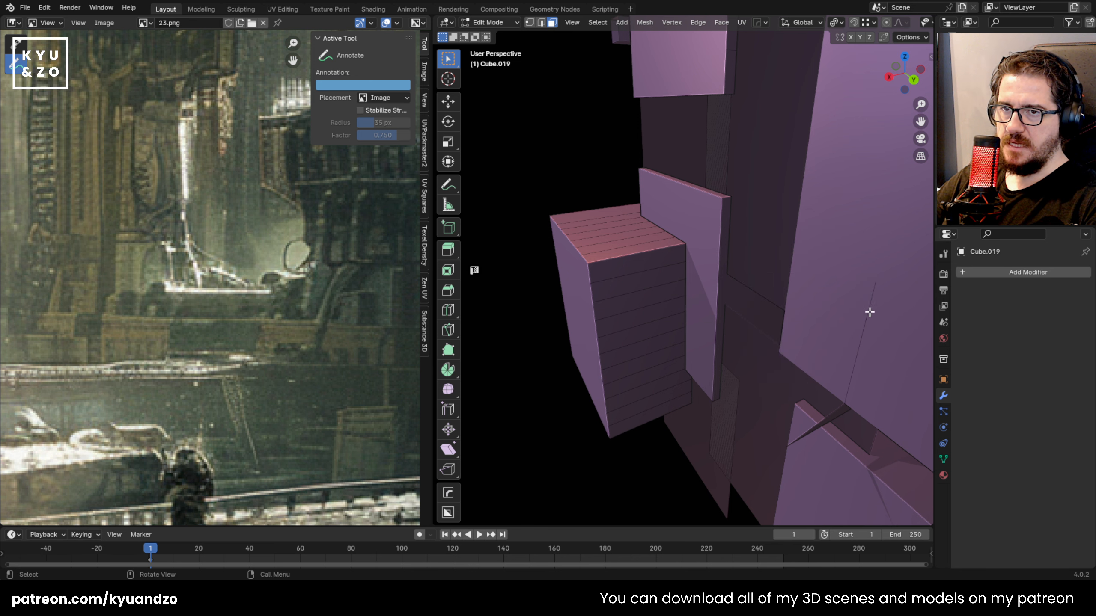
Delete the stray edges left around the removed strip one at a time, and undo the edge deletions
key(x)
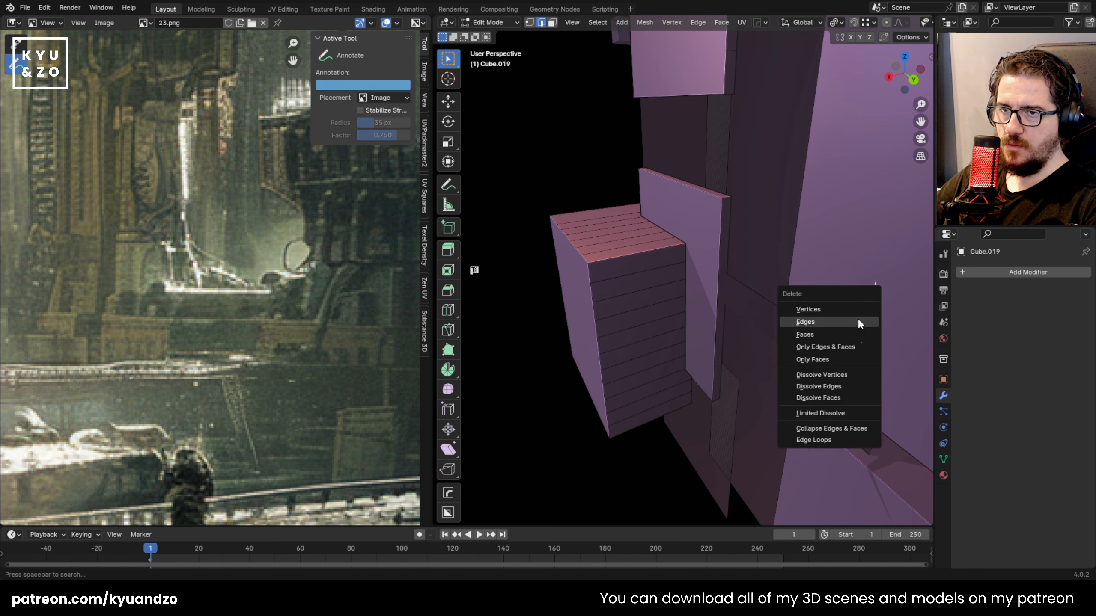
click(858, 321)
key(x)
click(849, 382)
click(848, 390)
key(x)
click(849, 389)
click(832, 415)
key(x)
click(830, 412)
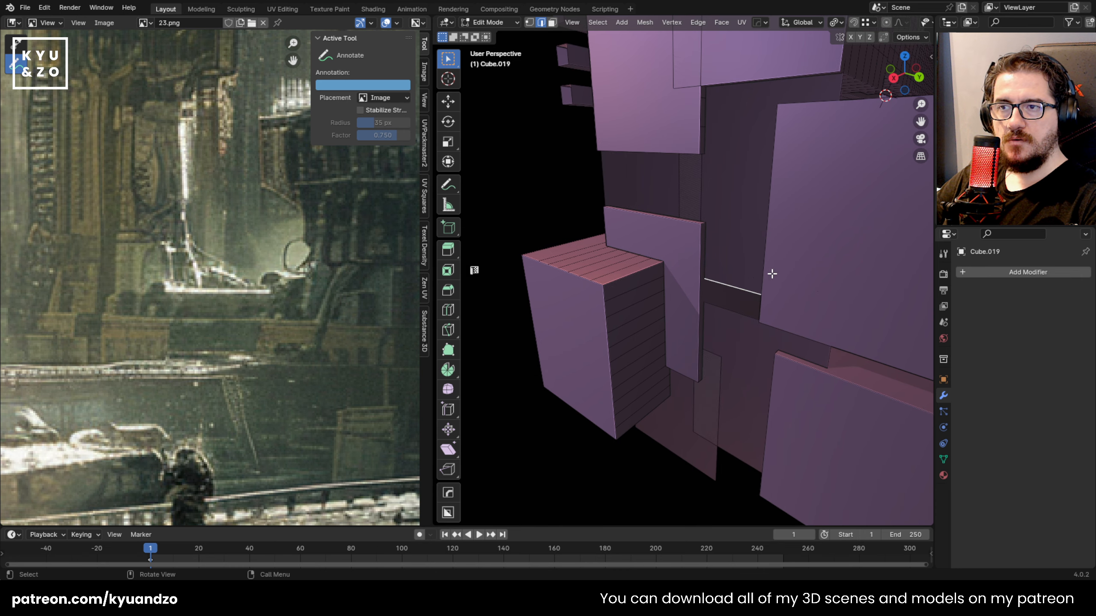
shift+middle_drag(772, 274, 569, 174)
key(ctrl+z)
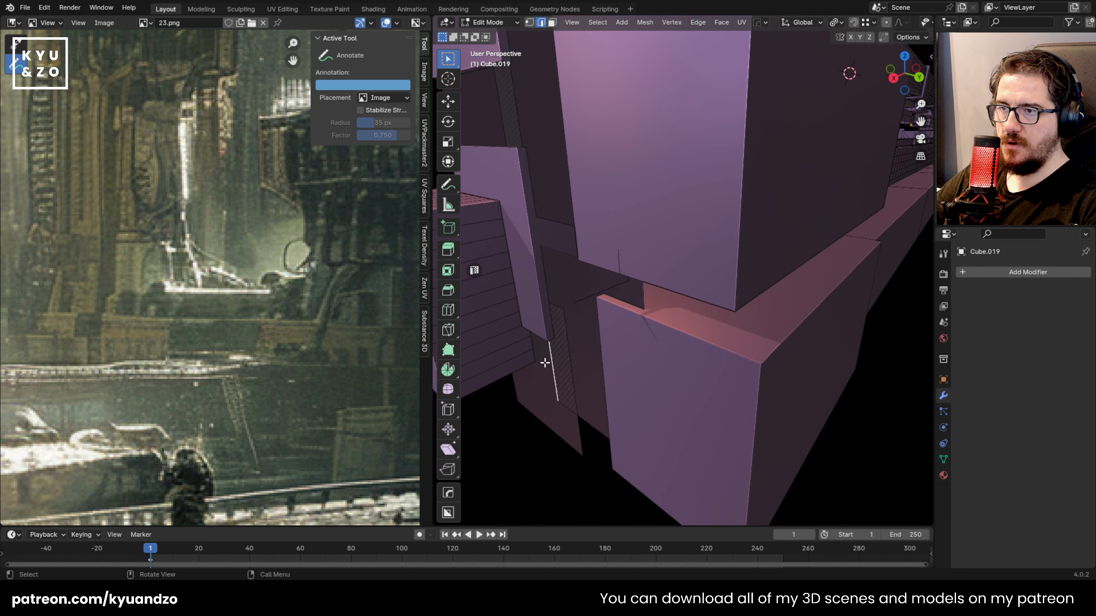
Try a Limited Dissolve on the whole mesh with its max angle lowered to 0°, and undo it
scroll(644, 287, up, 4)
key(a)
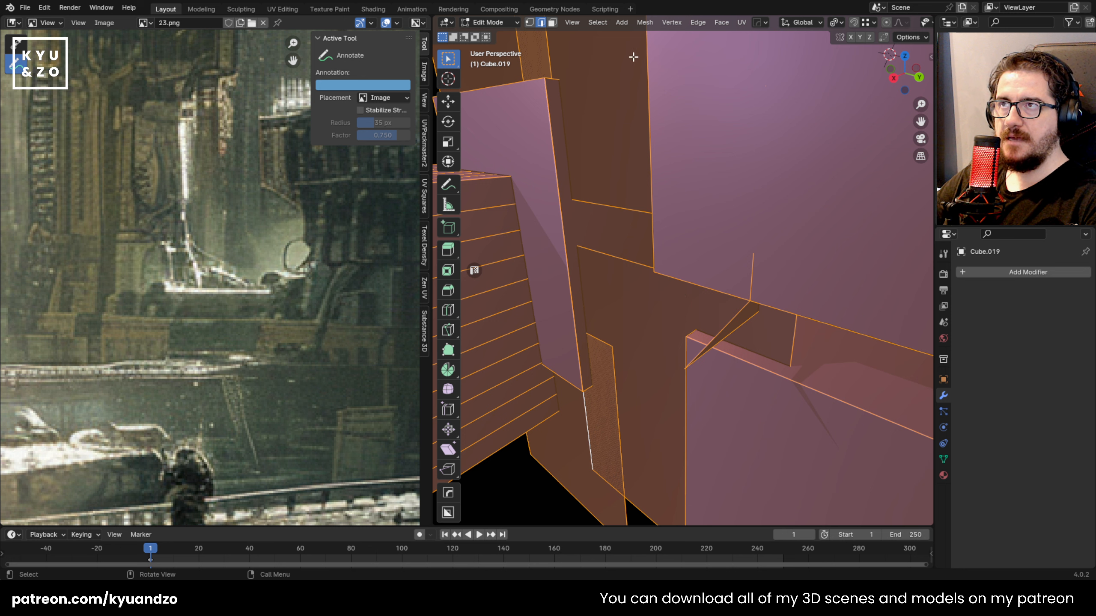
click(644, 22)
mouse_move(678, 290)
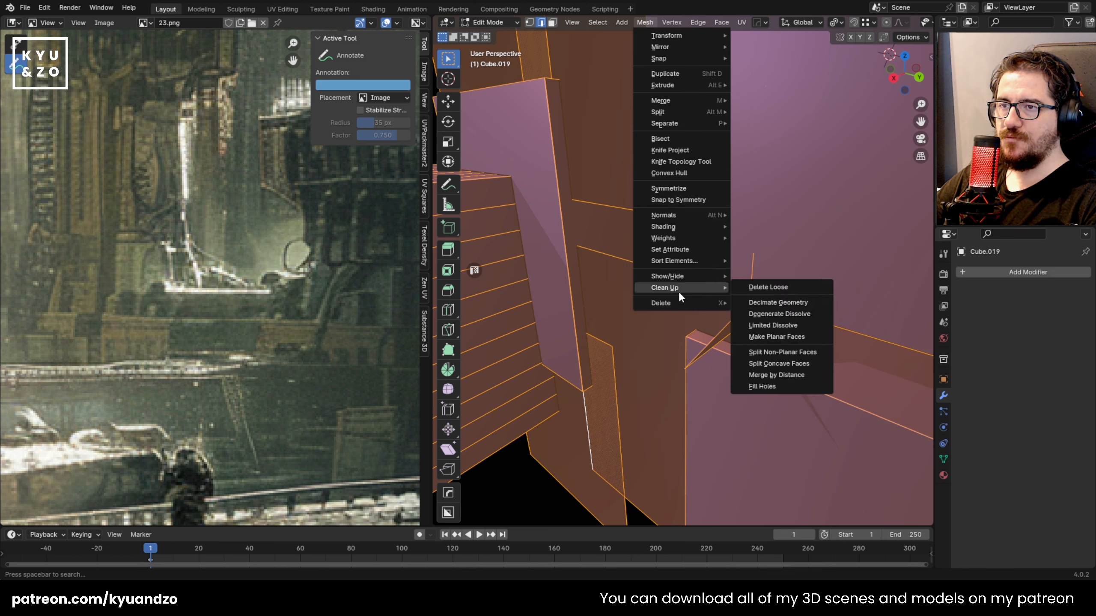
click(810, 327)
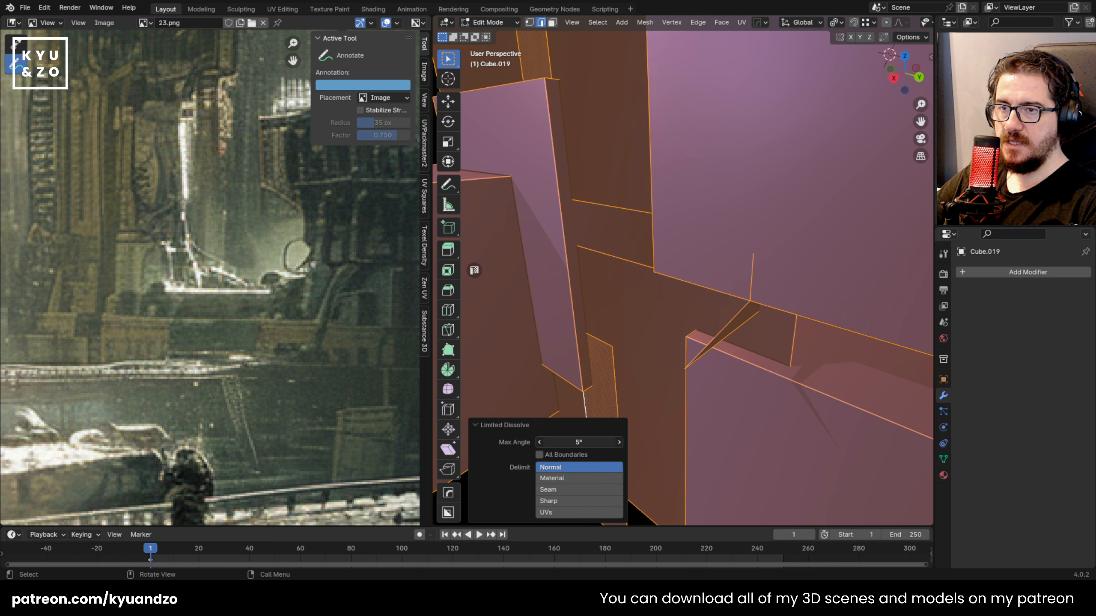
drag(579, 442, 552, 442)
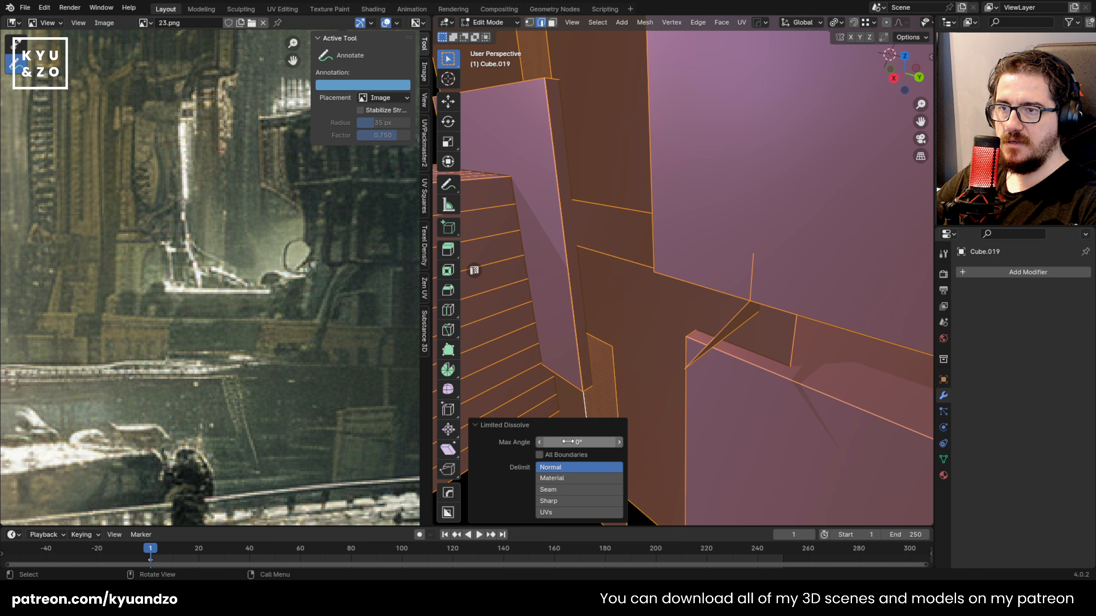
key(ctrl+z)
key(ctrl+z)
Select the whole mesh and clean it up with Delete Loose
key(a)
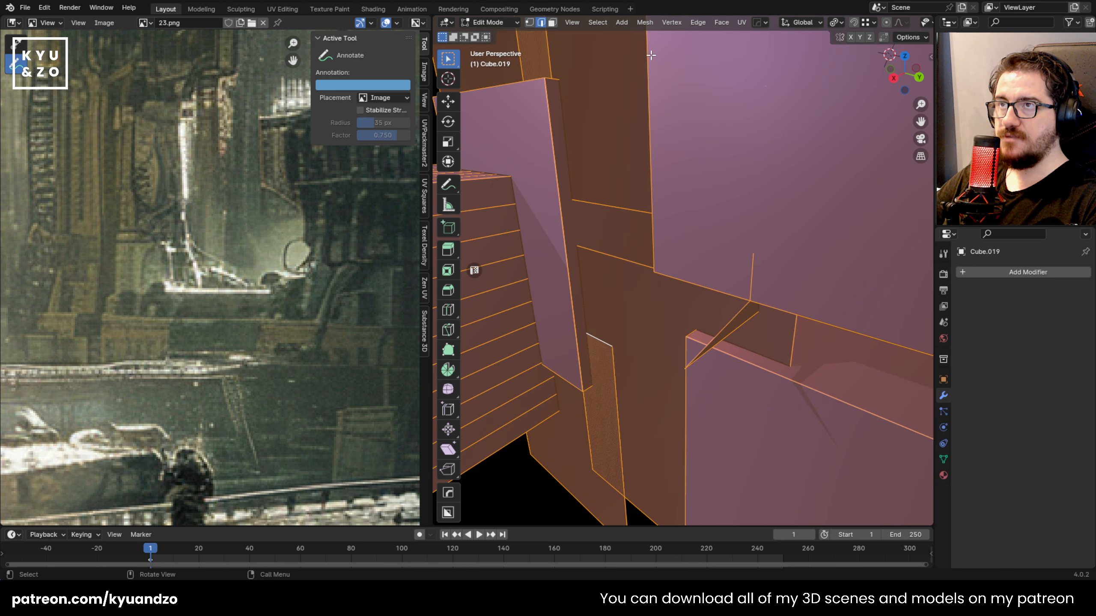
click(644, 22)
mouse_move(690, 287)
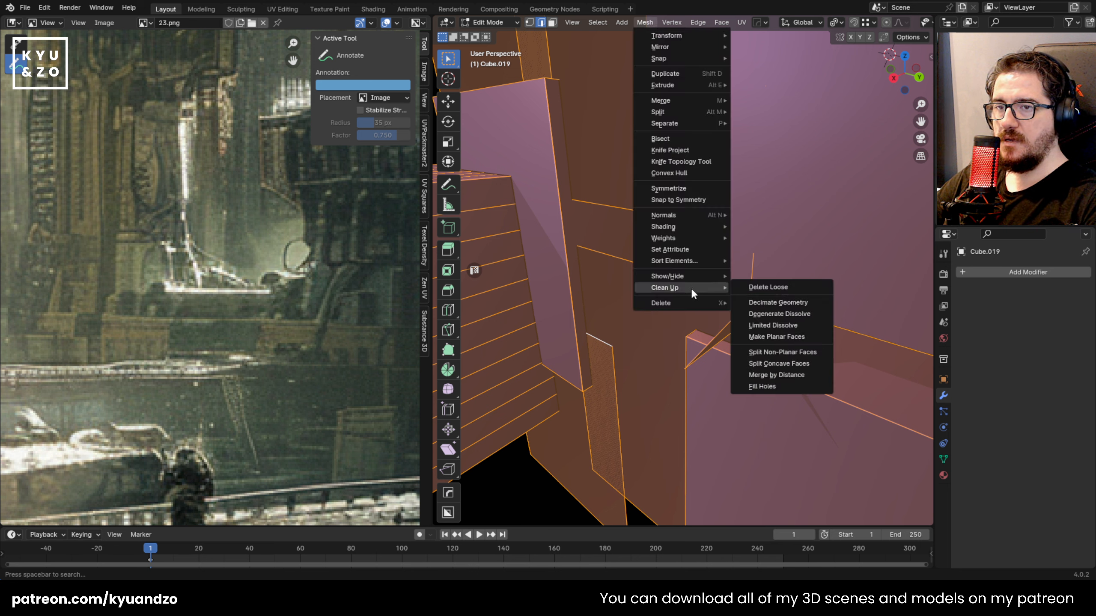
click(792, 290)
In face selection mode, delete the thin sliver faces sticking out at the lower block's upper corner
key(1)
scroll(700, 288, down, 2)
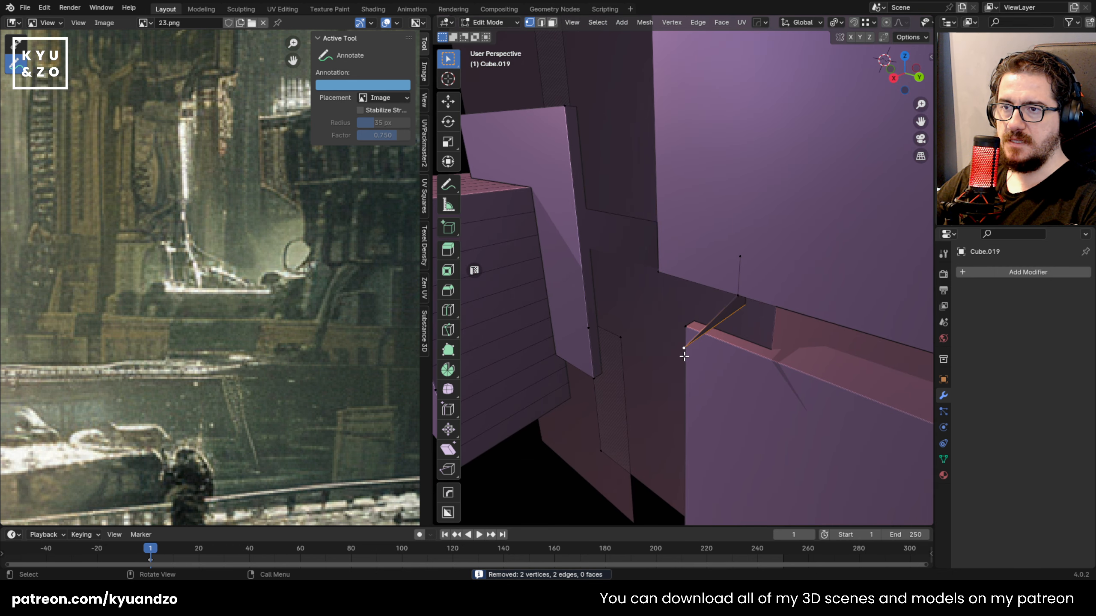
key(3)
key(x)
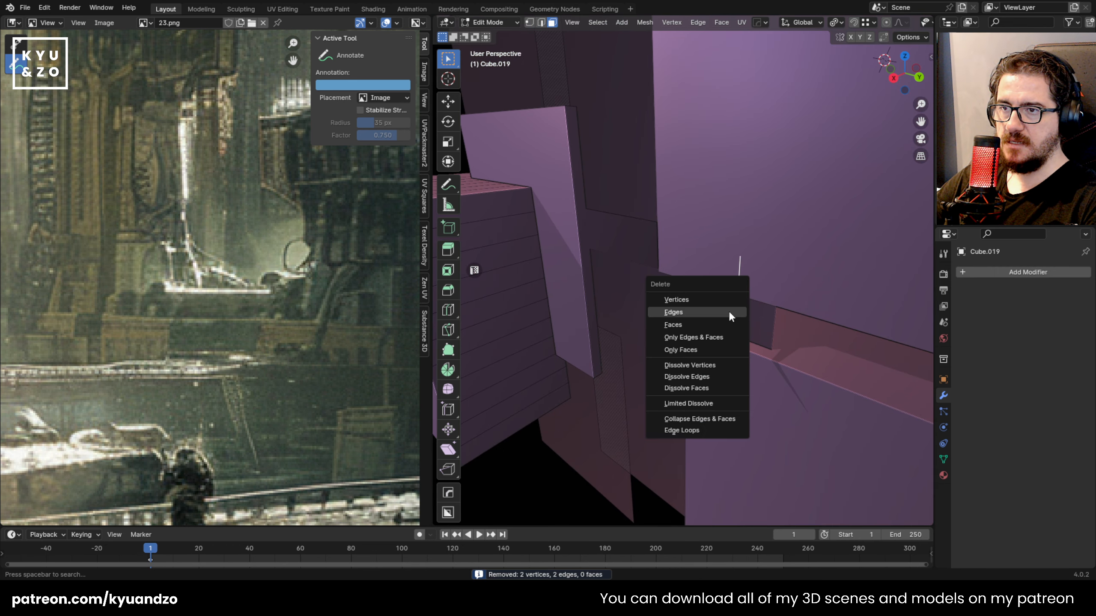
click(724, 325)
Shift the free-standing panel beside the lower block along X to check it, and delete it together with the stray face behind it
scroll(726, 293, down, 3)
middle_drag(727, 293, 677, 298)
click(653, 288)
key(g)
key(x)
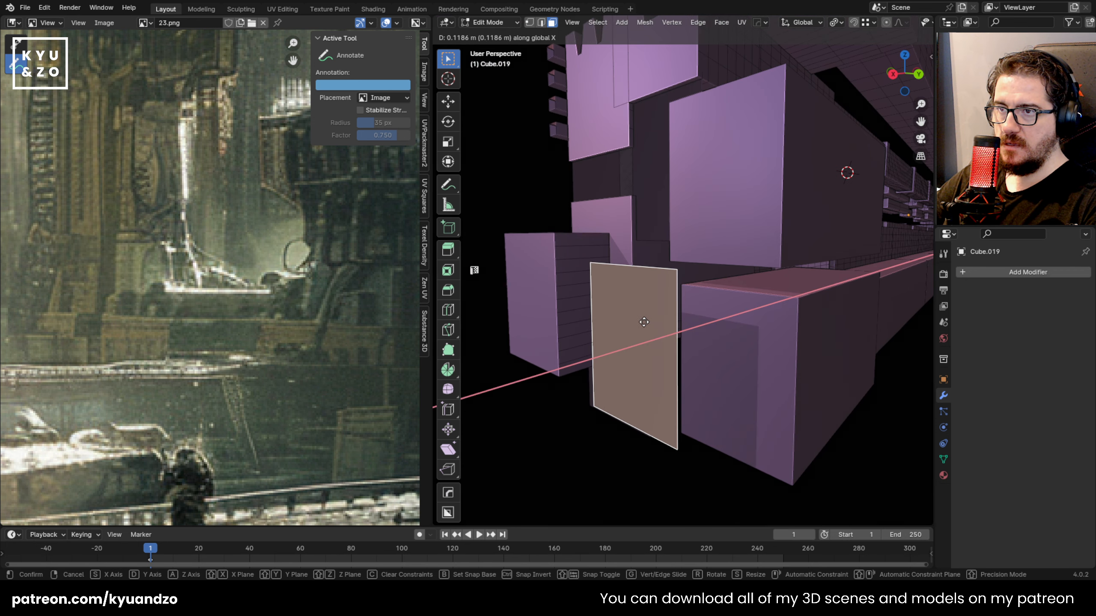
click(639, 354)
key(x)
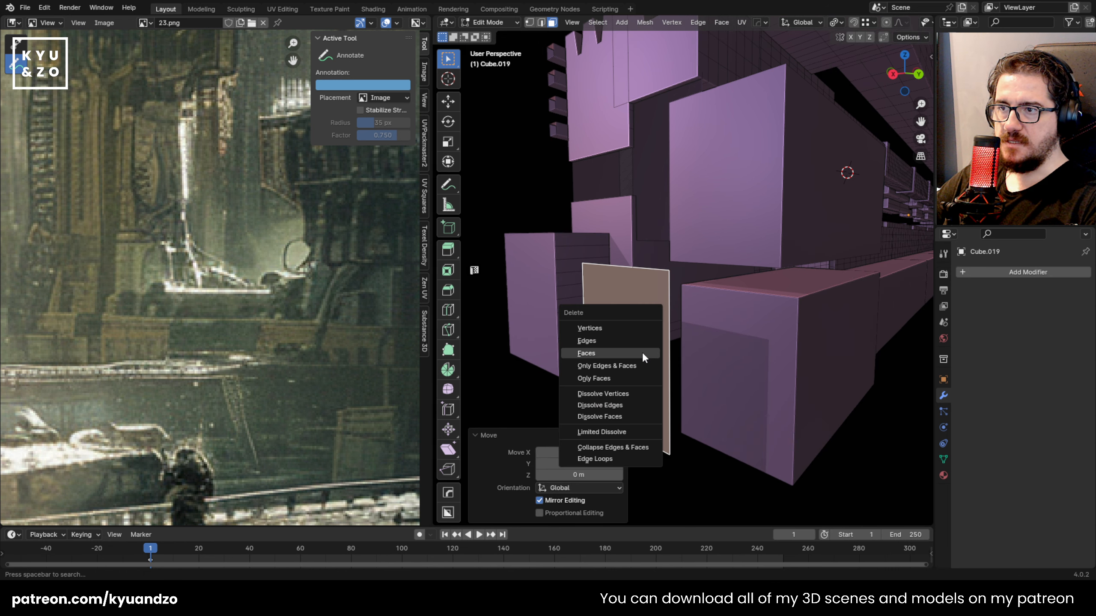
click(642, 352)
click(619, 334)
key(x)
click(635, 374)
Delete the leftover wall faces in the recess between the upper block and the narrow pillar
click(653, 256)
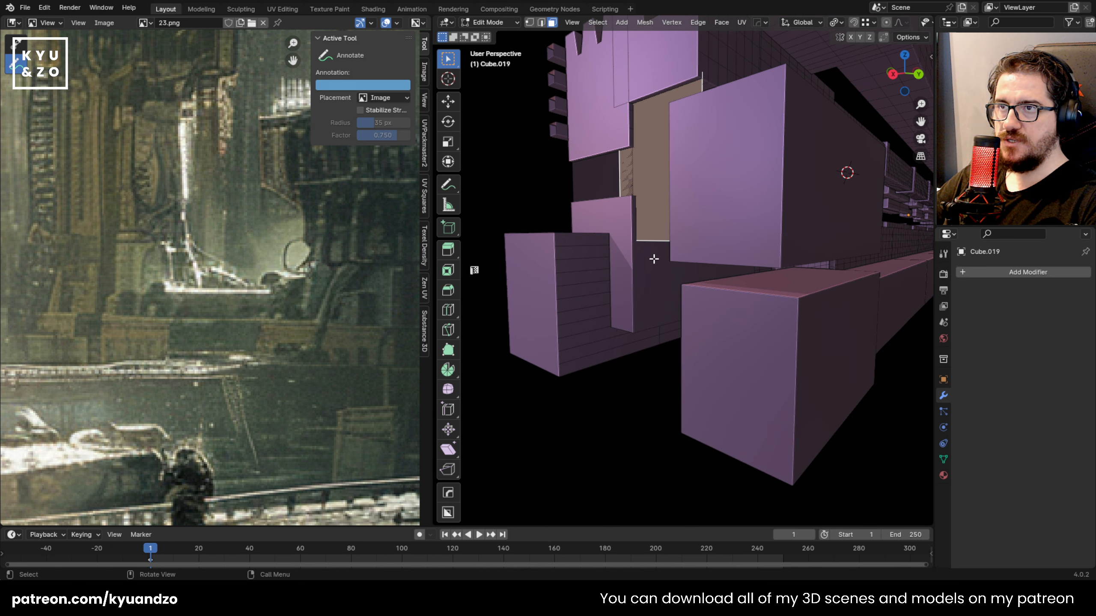
key(g)
key(y)
right_click(504, 286)
key(x)
click(549, 267)
Delete the stray upright face standing above the narrow pillar block
key(shift+grave)
key(w)
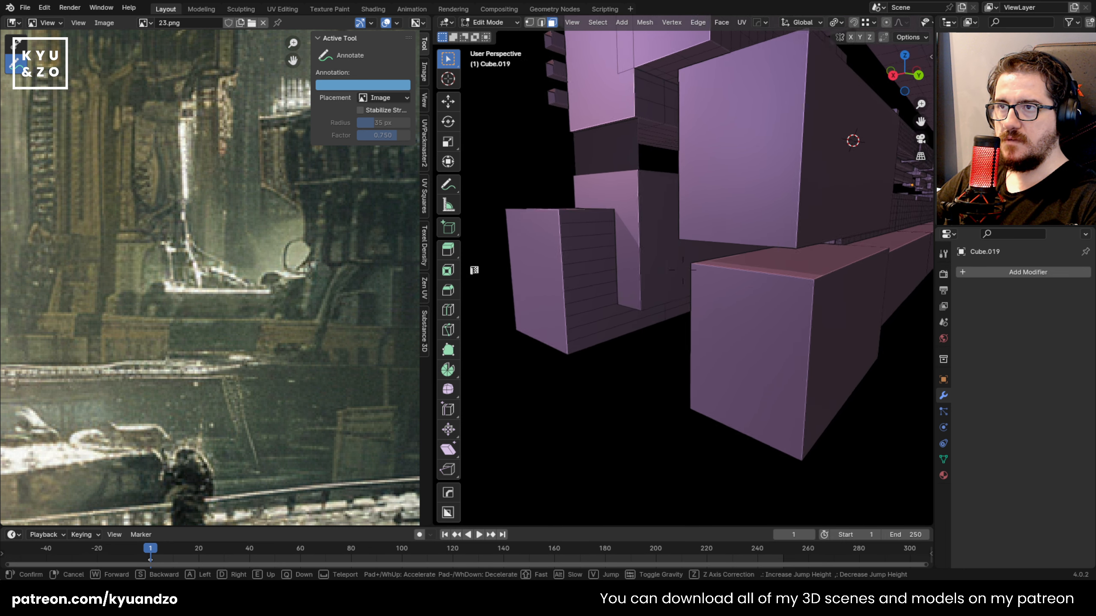
key(e)
click(547, 271)
key(x)
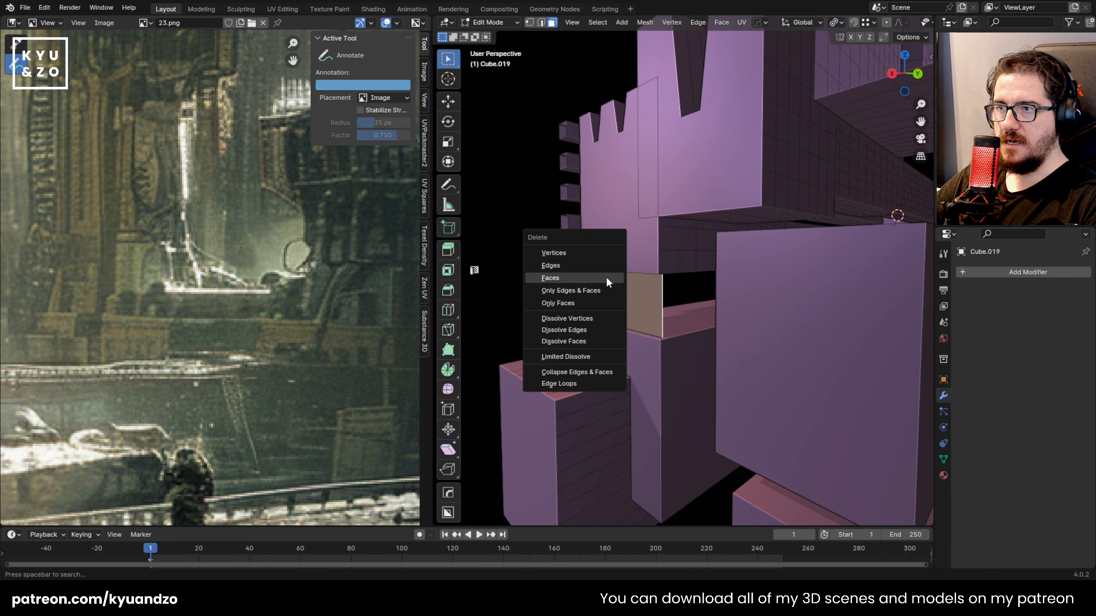
click(606, 277)
Inspect the bridge's end from several sides in Object Mode for remaining stray faces and open geometry
key(shift+grave)
key(w)
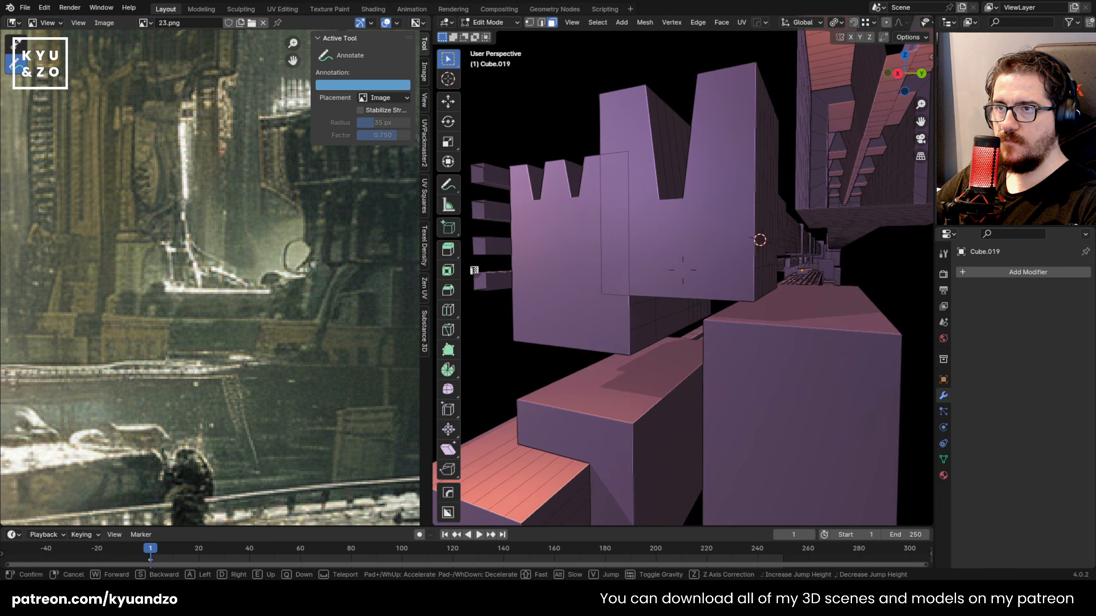
key(d)
key(e)
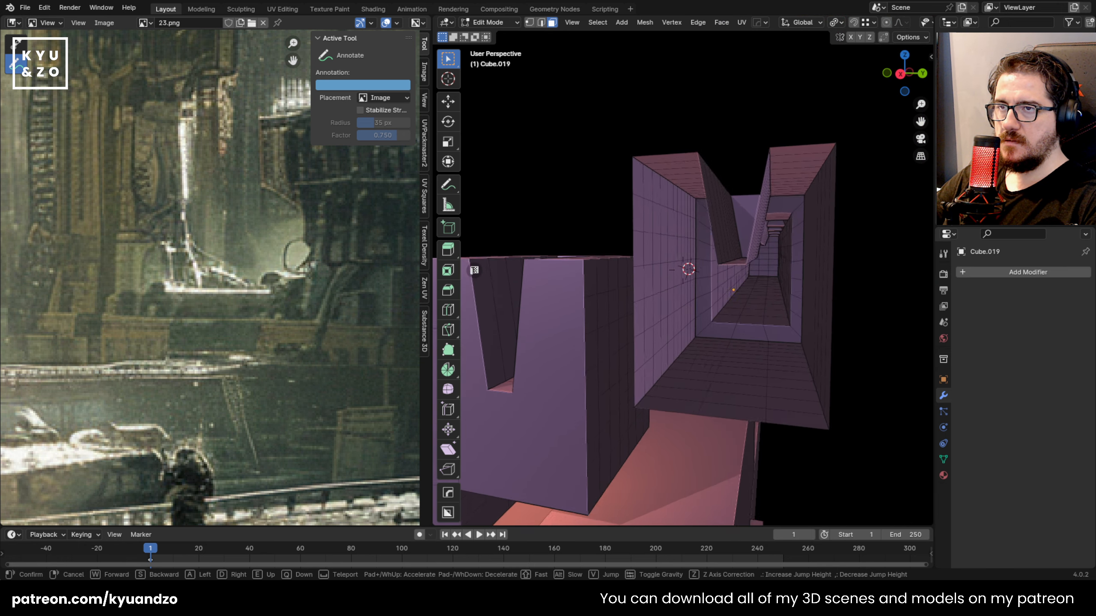
key(d)
click(678, 264)
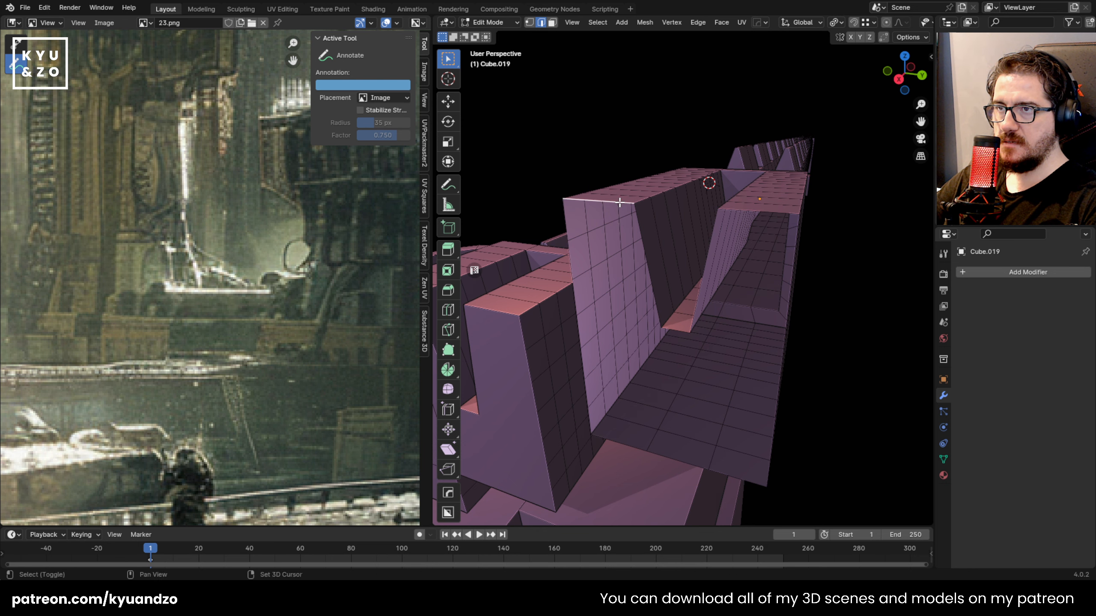
key(Tab)
key(shift+grave)
key(s)
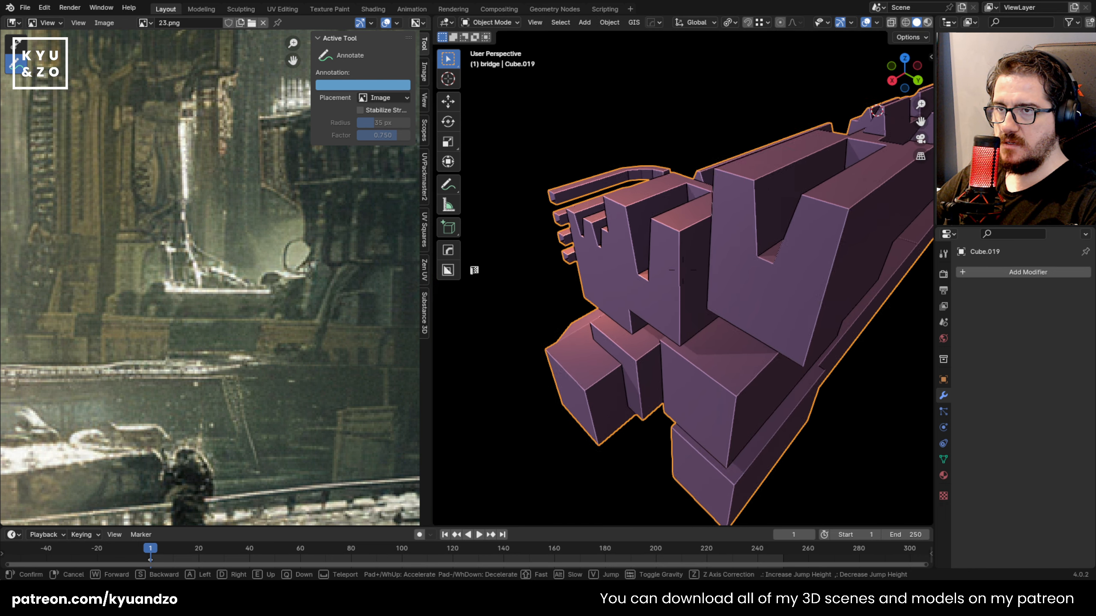
key(w)
key(w)
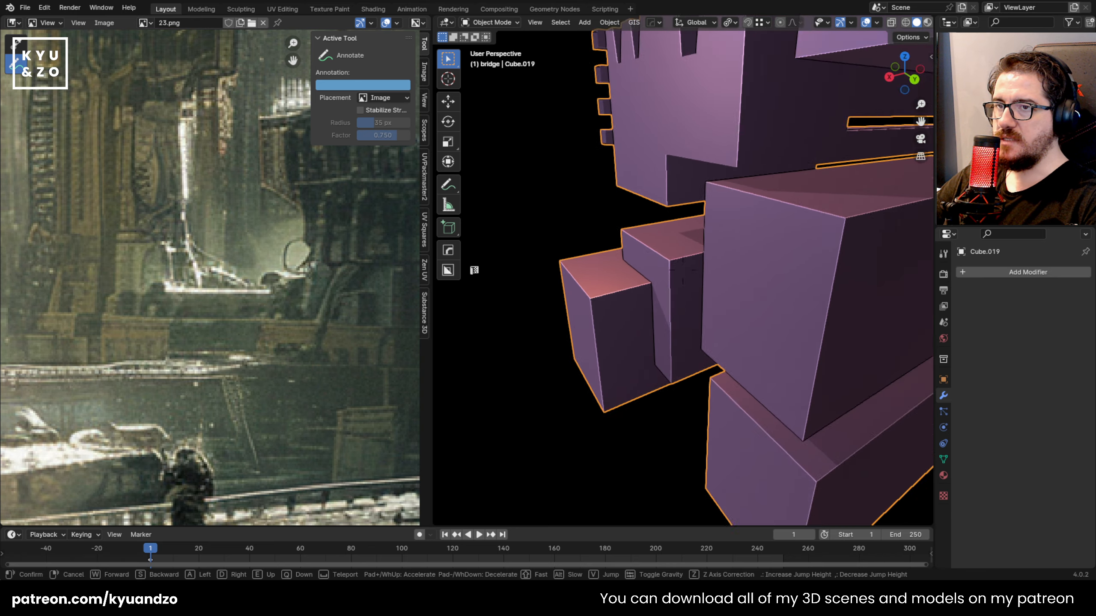
key(a)
key(d)
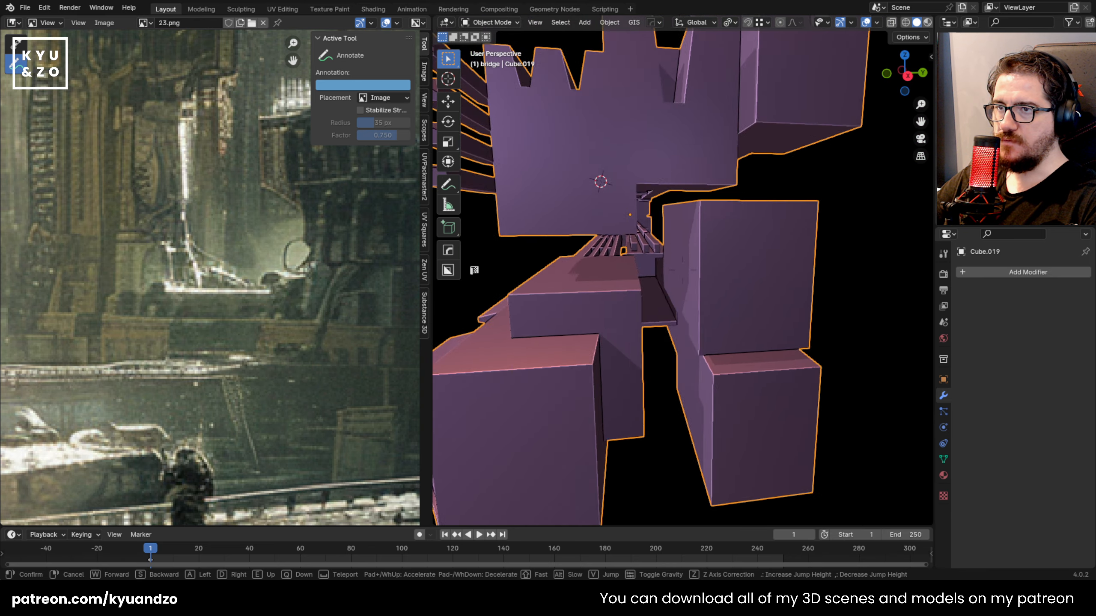
key(s)
key(d)
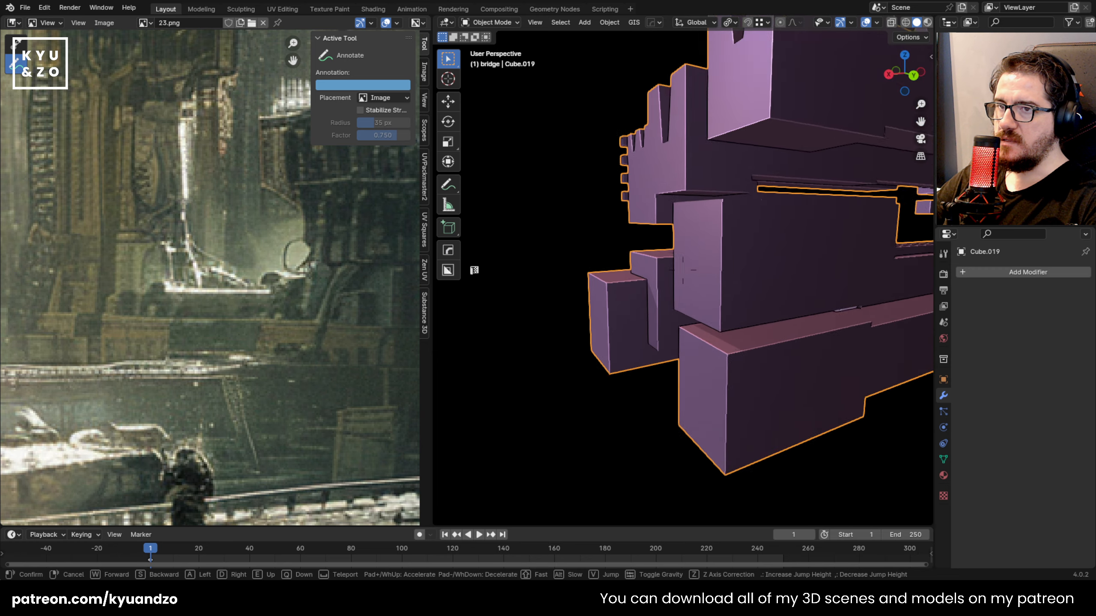
click(629, 266)
In Edit Mode, move the lowest block's end face 0.15092 m outward along X
key(Tab)
key(g)
key(y)
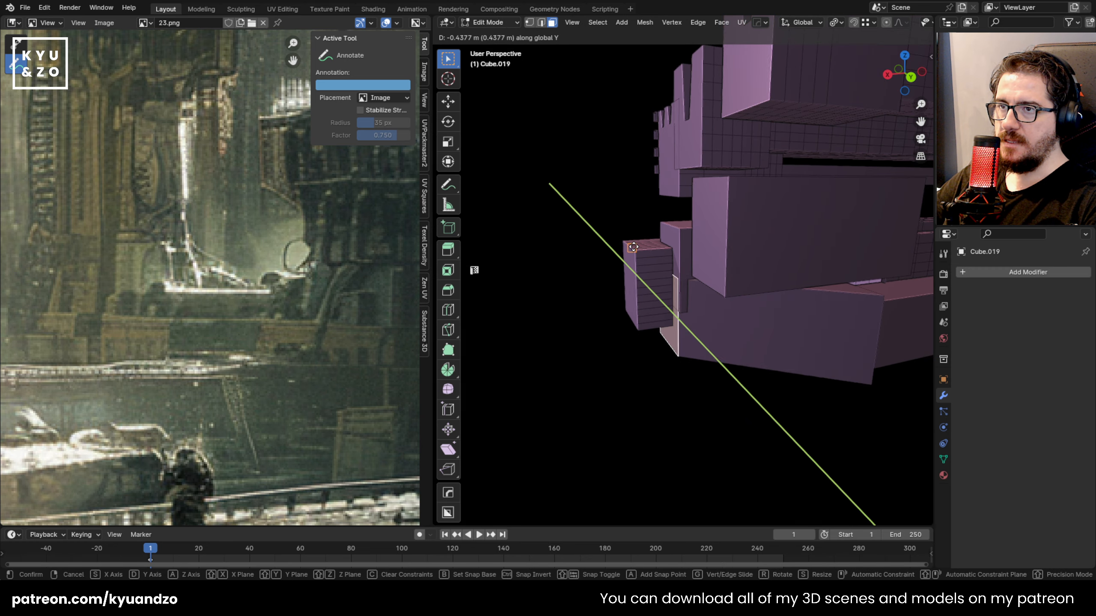
click(647, 273)
key(g)
key(d)
key(s)
click(645, 255)
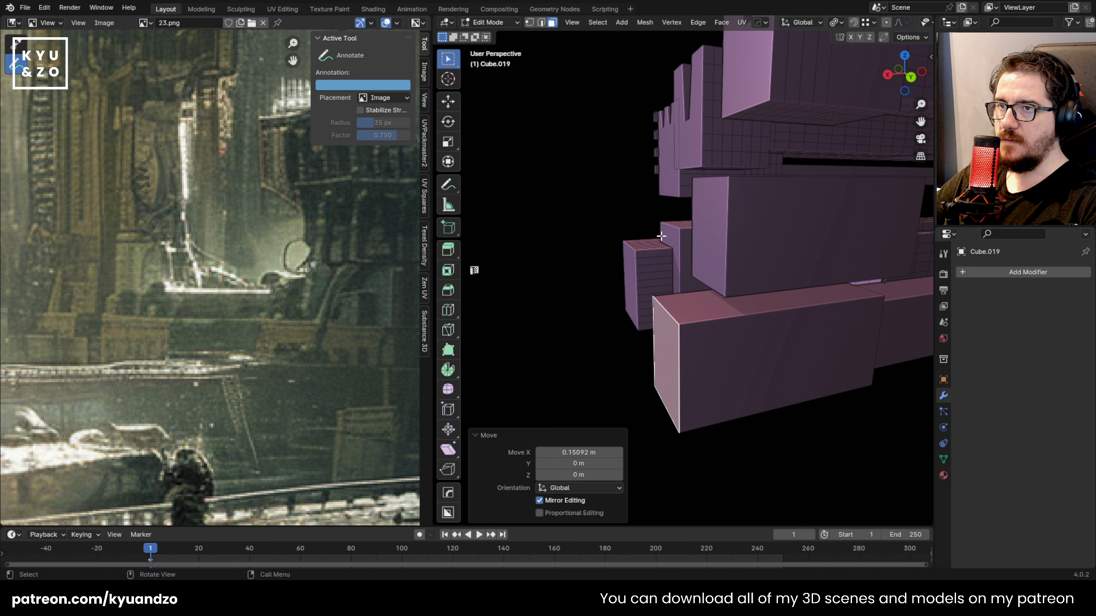
Move the end face of the block above it 0.15092 m outward along X
click(703, 255)
key(g)
key(x)
click(636, 250)
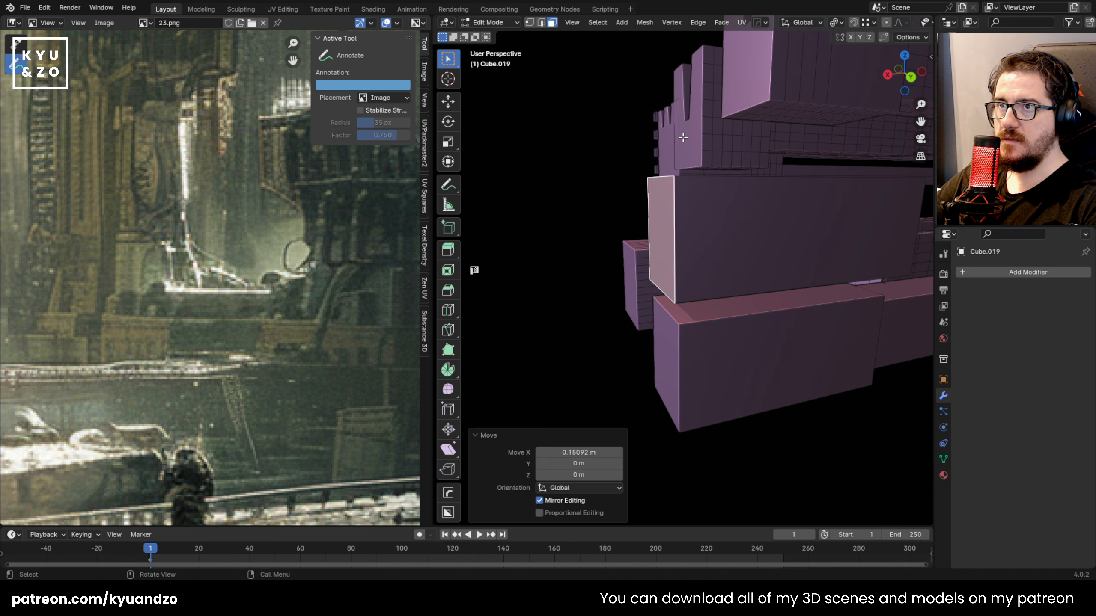
Move the smaller notched wall's end face about 0.1509 m outward along X
middle_drag(683, 138, 680, 320)
key(g)
key(y)
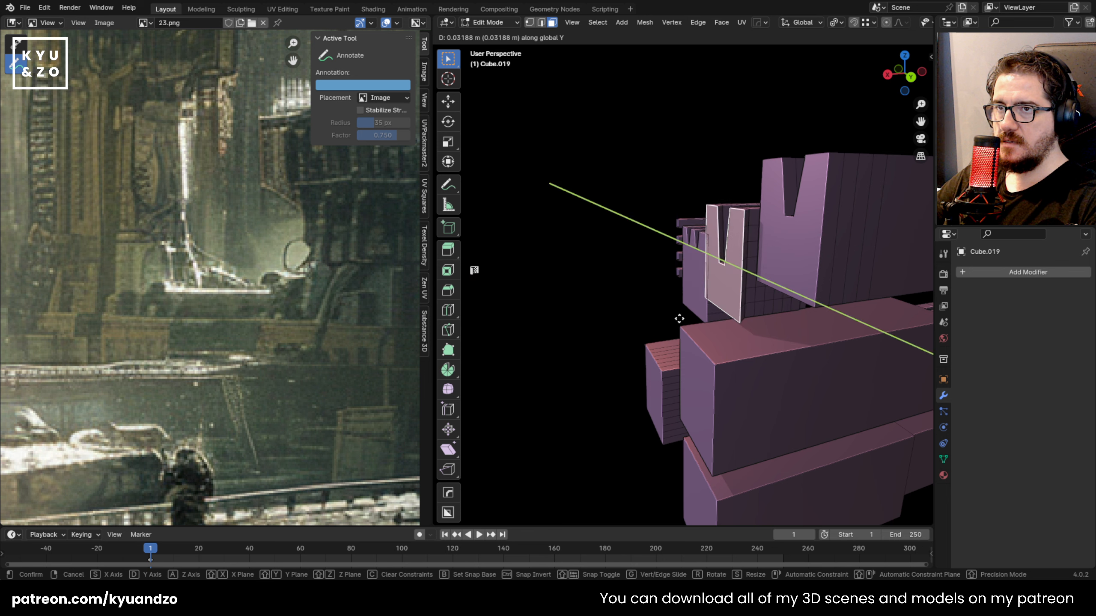
click(690, 310)
key(g)
key(d)
key(s)
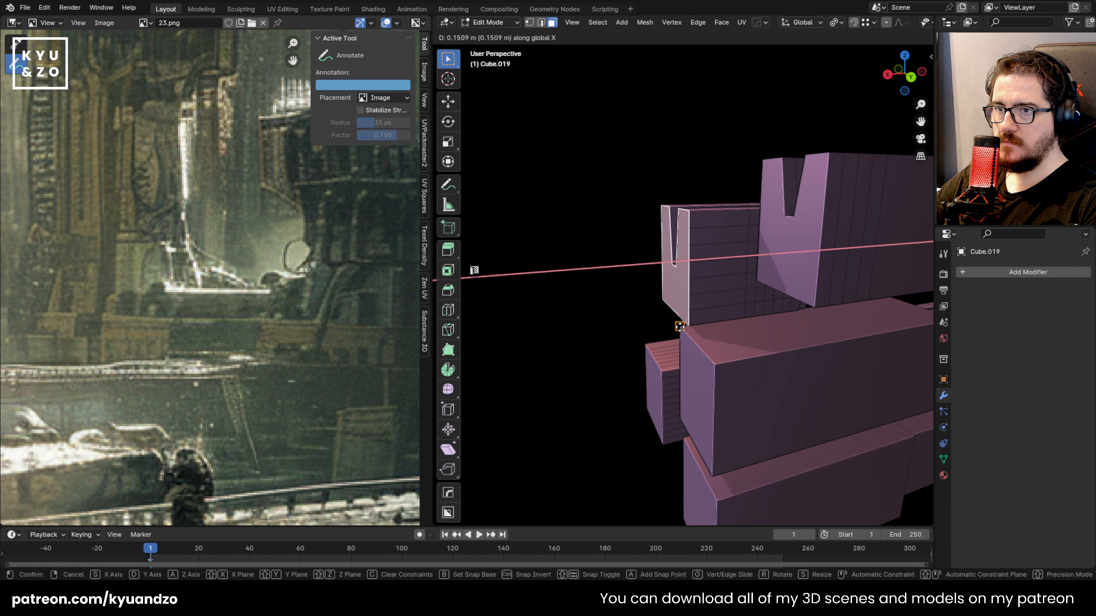
click(680, 325)
Move the taller notched wall's end face 0.18916 m outward along X
key(g)
key(x)
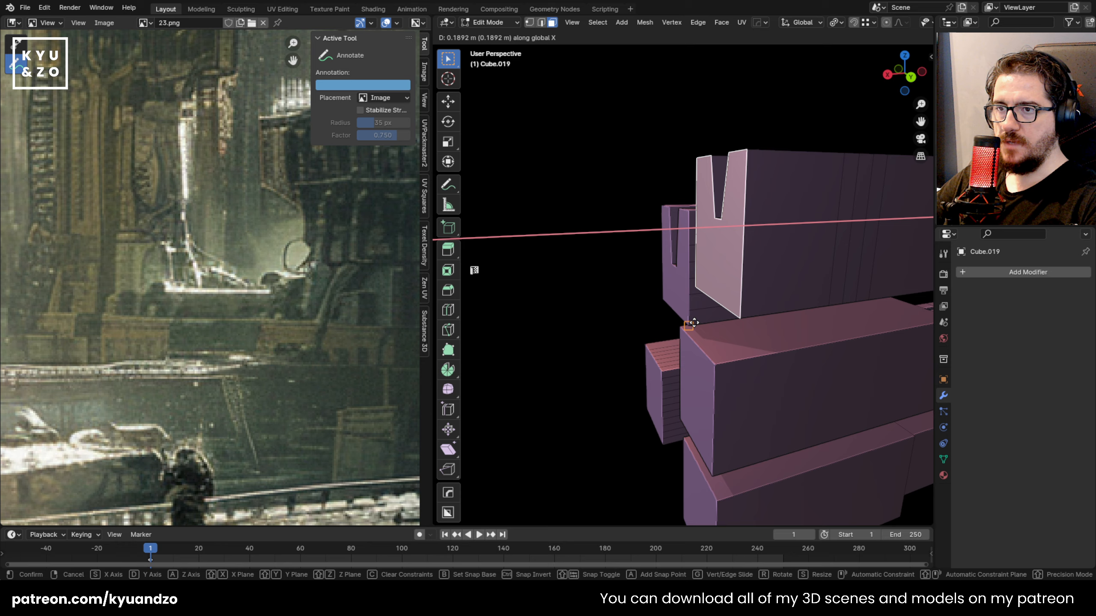
click(716, 365)
Move the jagged end face above the stepped blocks 0.15092 m outward along X
key(shift+grave)
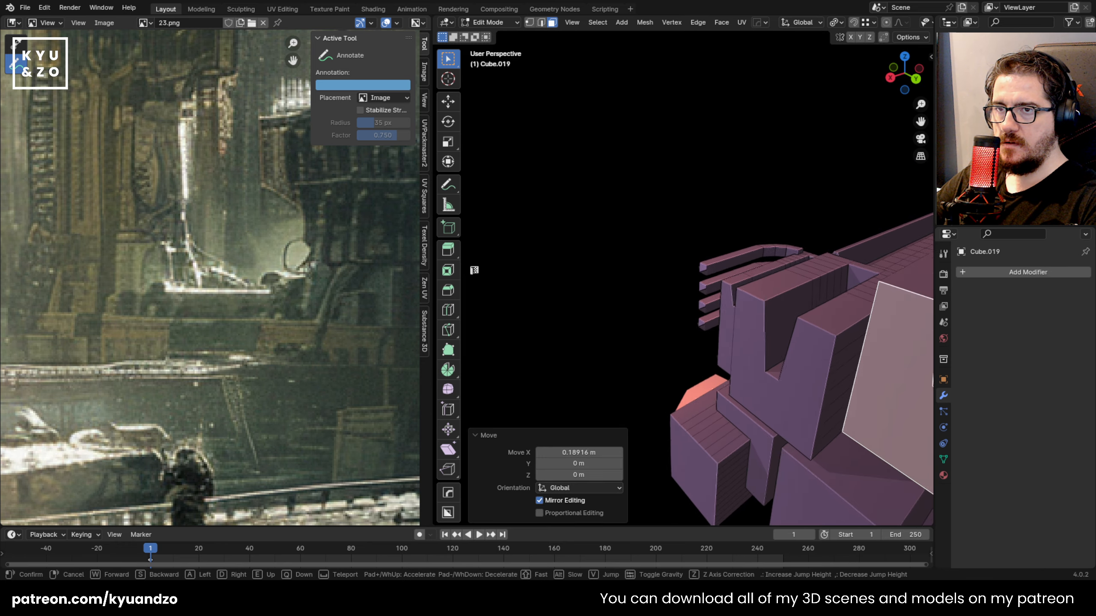
key(a)
click(682, 270)
click(629, 344)
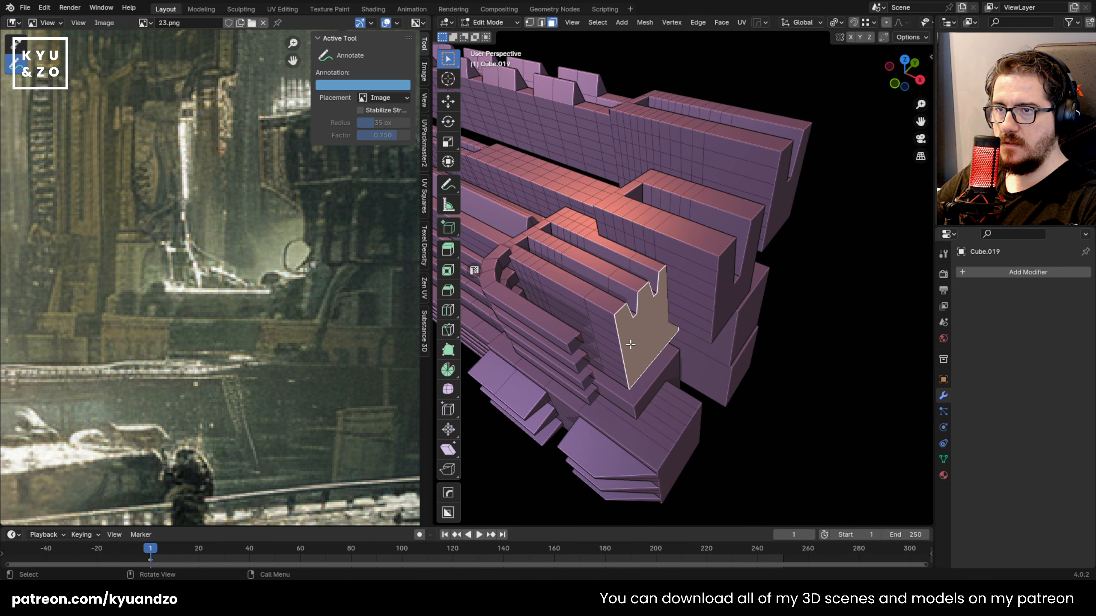
key(g)
key(d)
key(x)
click(716, 260)
Select the end faces of the four horizontal bars and move them about 0.09 m outward along X
key(shift+grave)
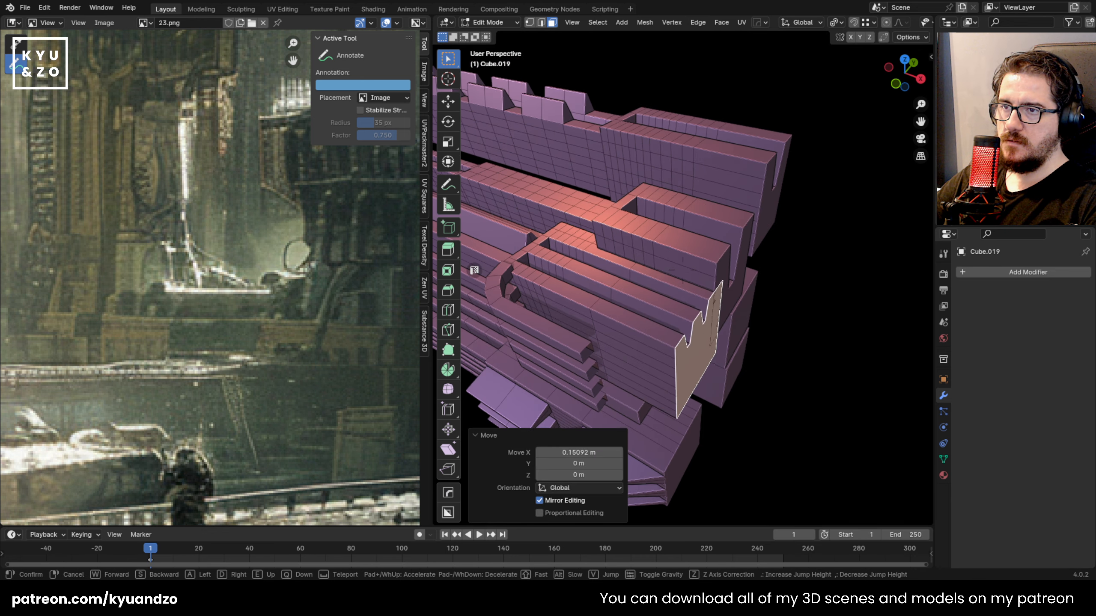
click(586, 216)
key(2)
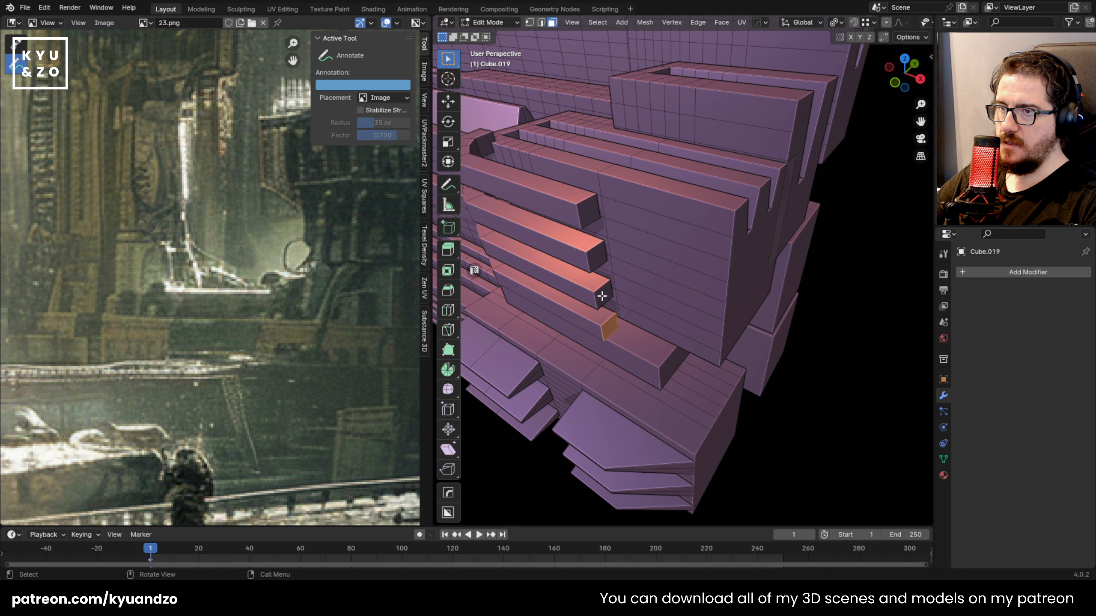
shift+click(613, 327)
key(g)
key(x)
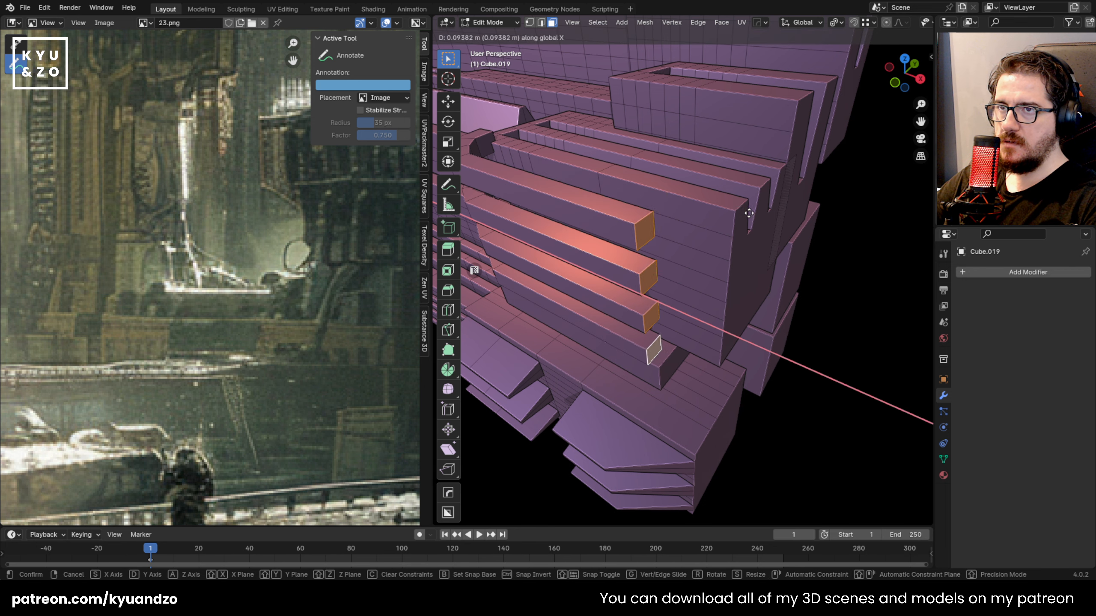
click(735, 209)
Move the end face of the block below the four bars about 0.1509 m outward along X
scroll(728, 246, down, 3)
middle_drag(728, 247, 746, 259)
click(687, 381)
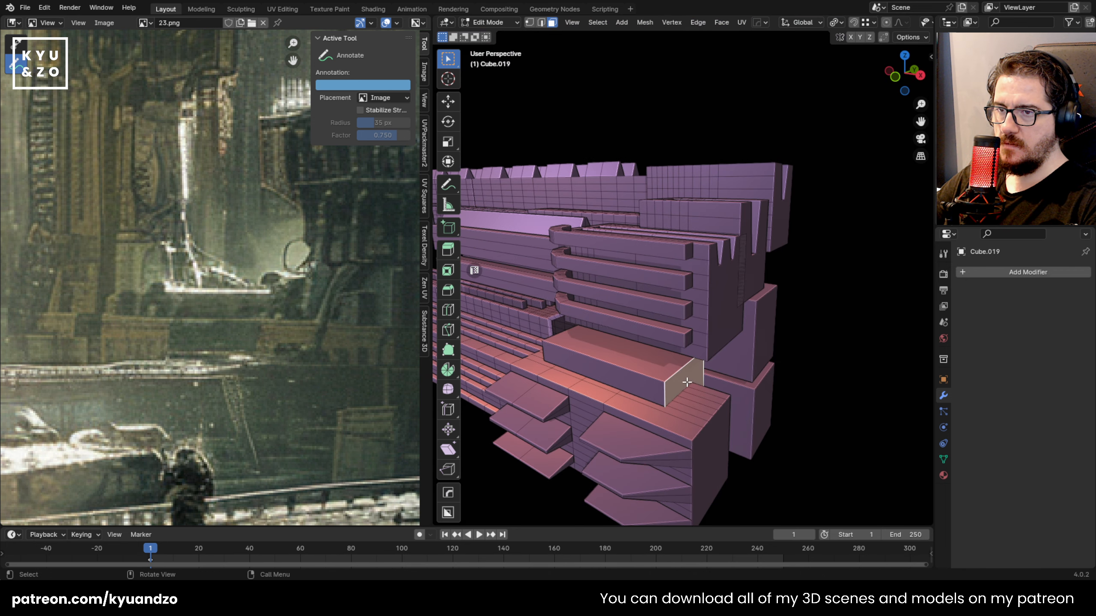
key(y)
key(x)
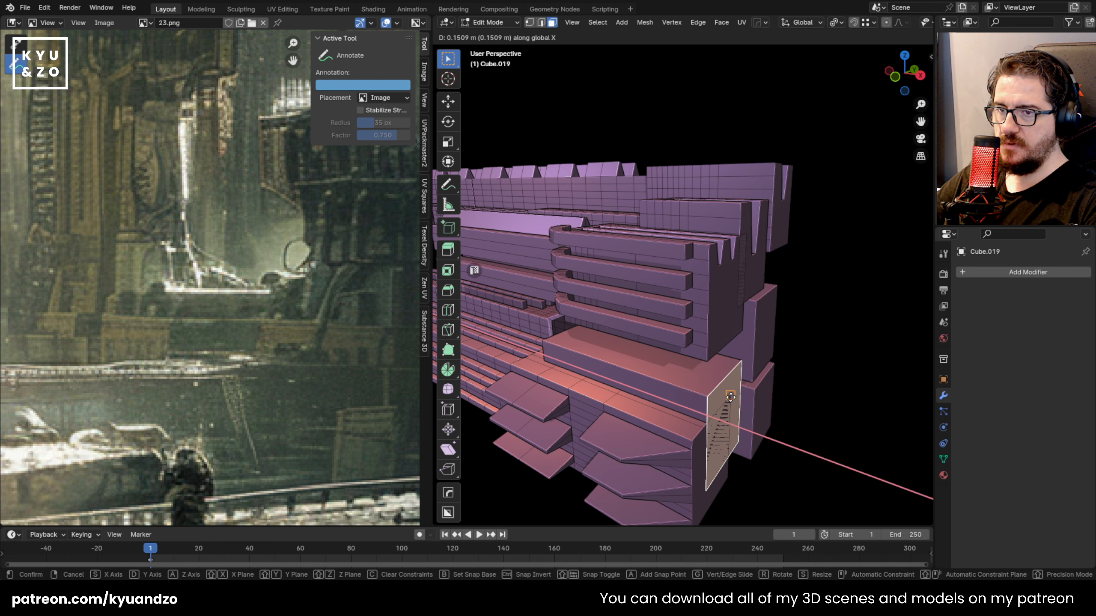
click(730, 395)
Leave the bridge's mesh editing, check the extended end faces, and save the file
key(Tab)
middle_drag(775, 400, 638, 241)
key(shift+grave)
key(w)
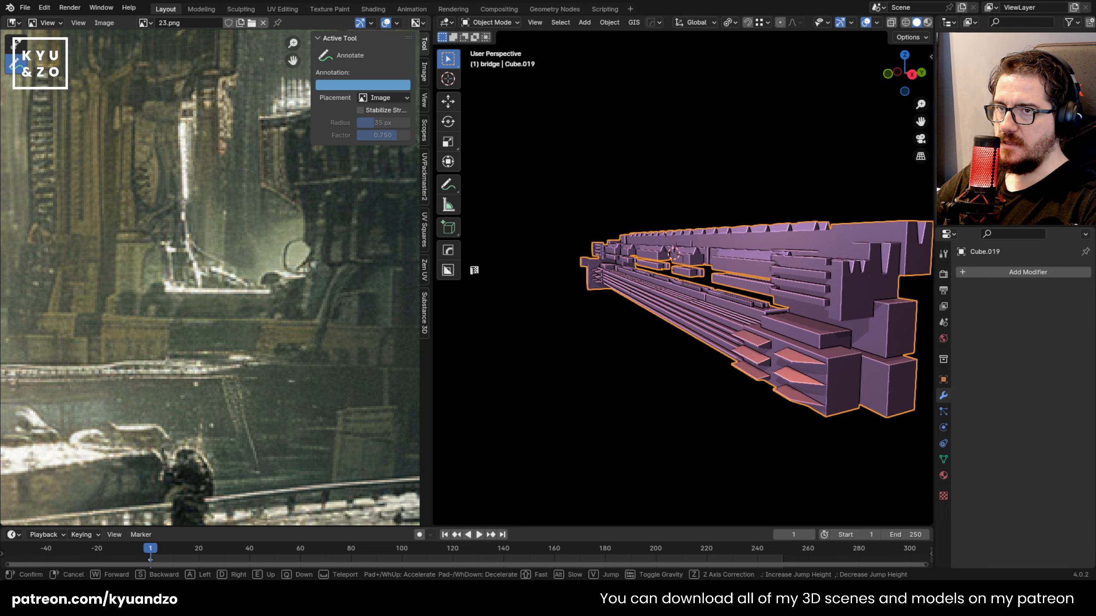
key(d)
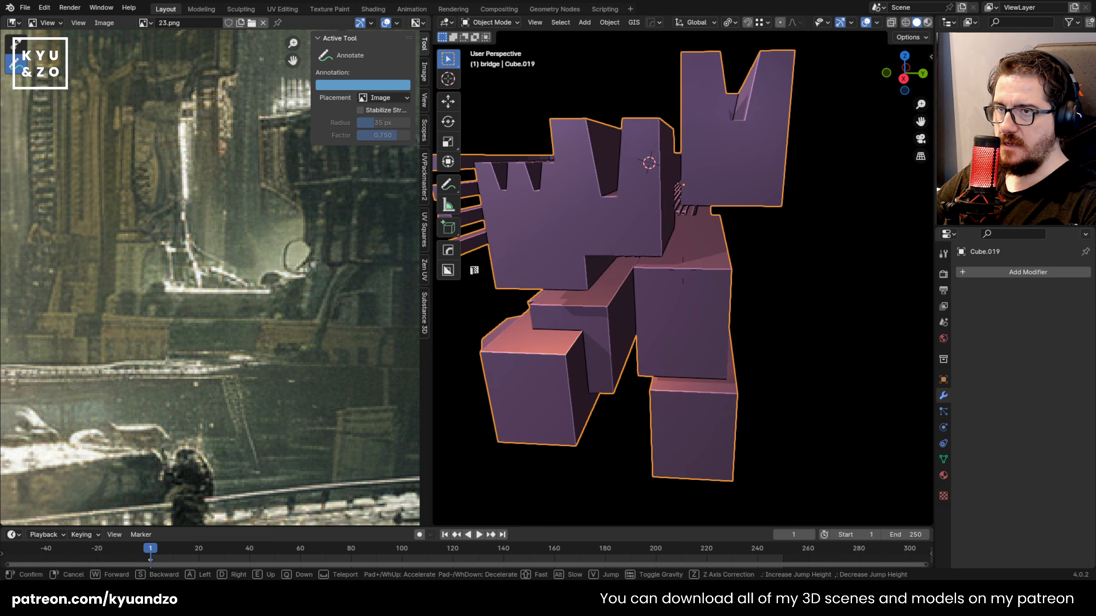
key(e)
right_click(635, 234)
key(ctrl+s)
scroll(621, 233, down, 3)
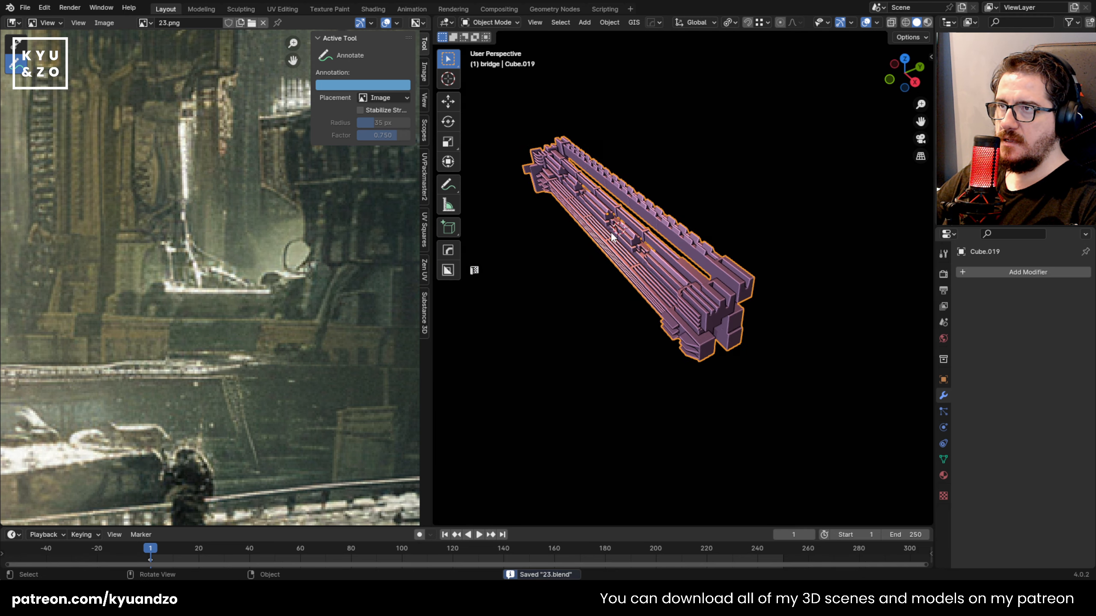
Examine the whole bridge from both ends, comparing the unfinished end with the detailed one
key(shift+grave)
key(w)
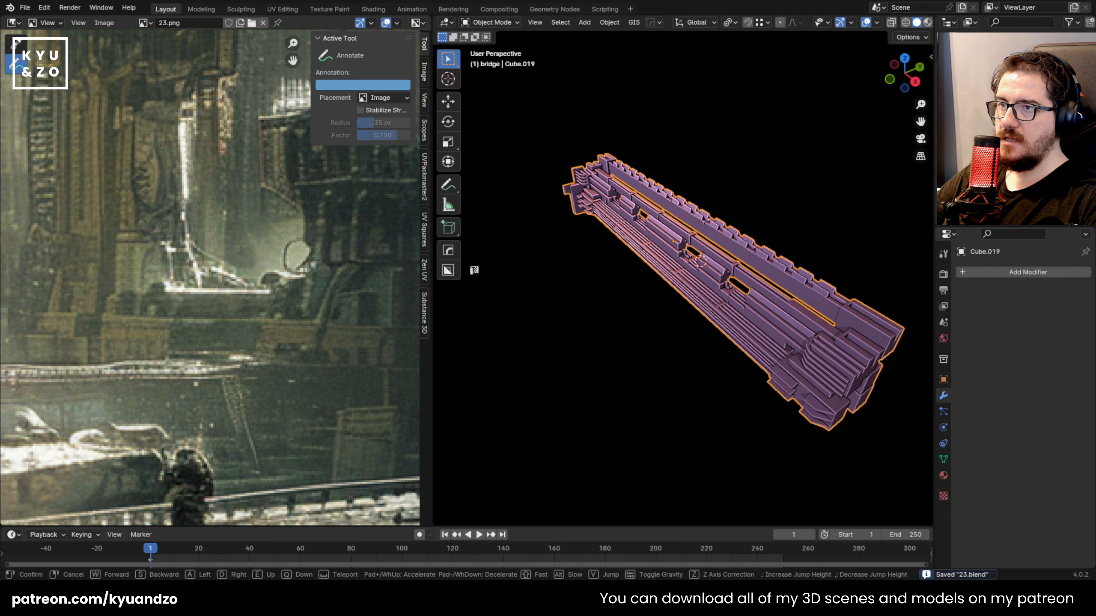
key(a)
key(q)
key(w)
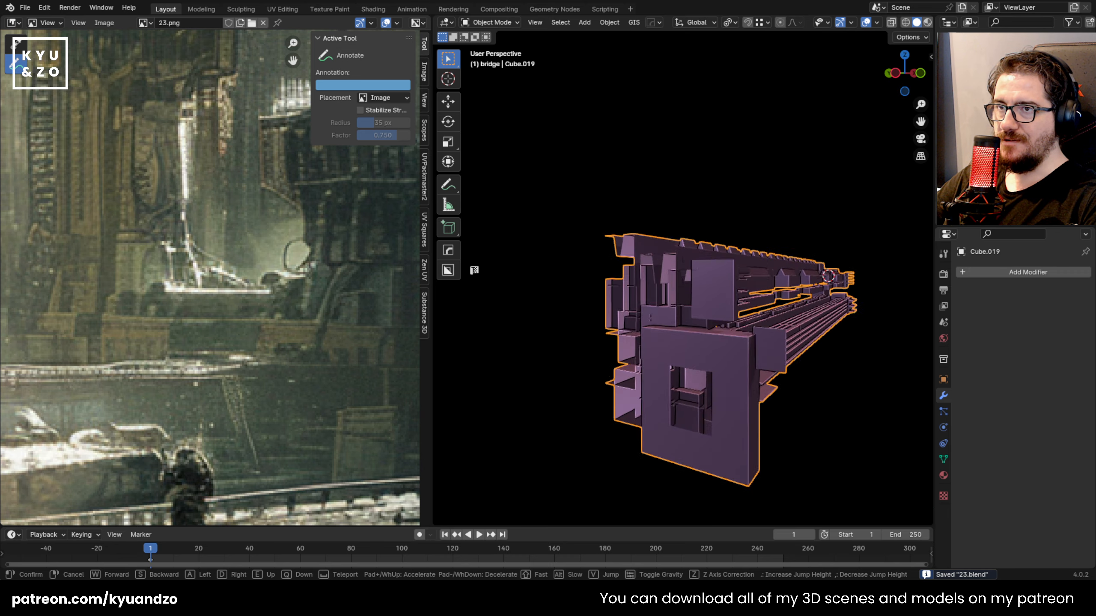
key(d)
key(d)
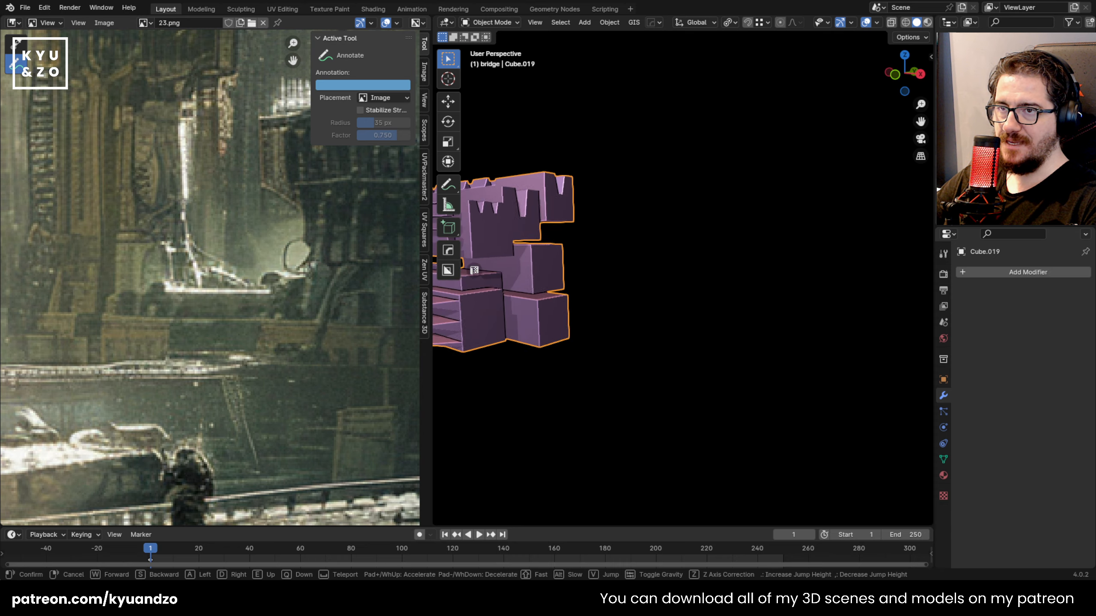
key(e)
key(q)
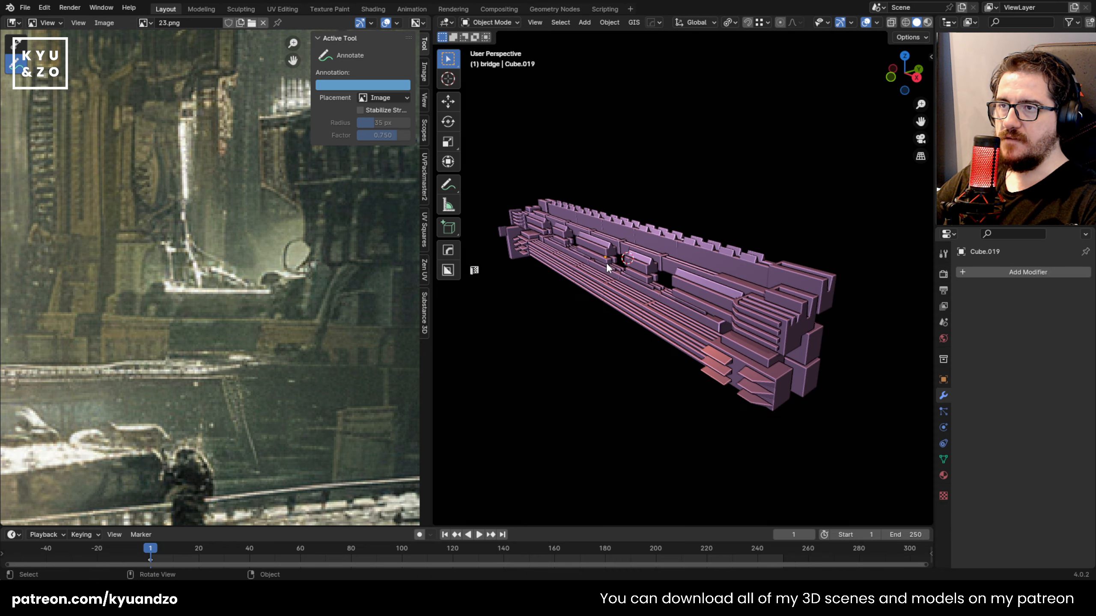
Mirror the bridge along its length so both ends match, and apply the mirror modifier
click(607, 264)
key(q)
click(579, 261)
click(654, 279)
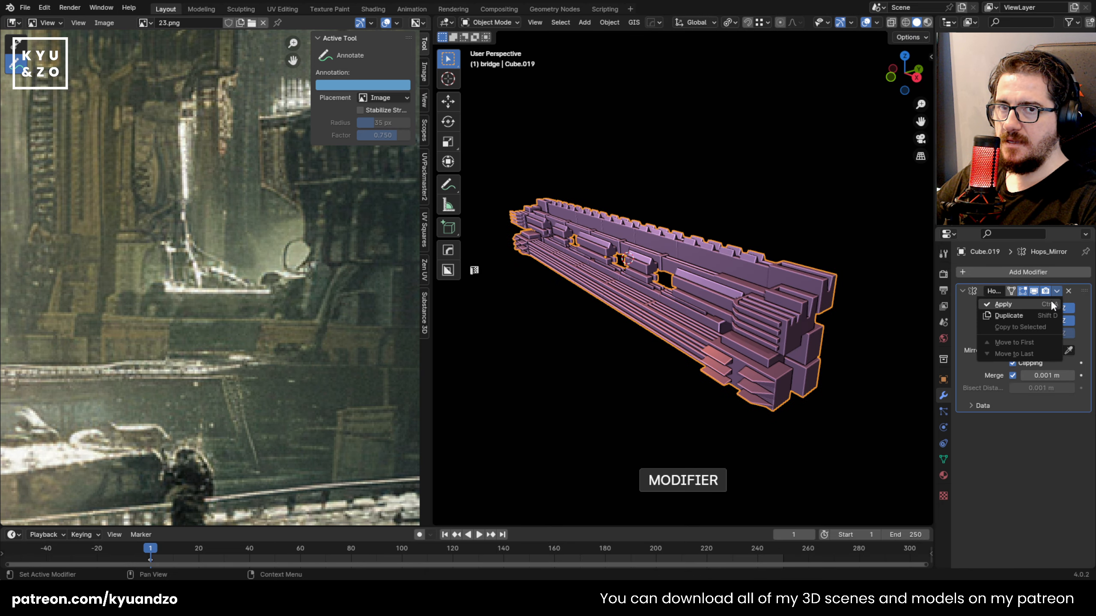
click(1052, 304)
key(shift+grave)
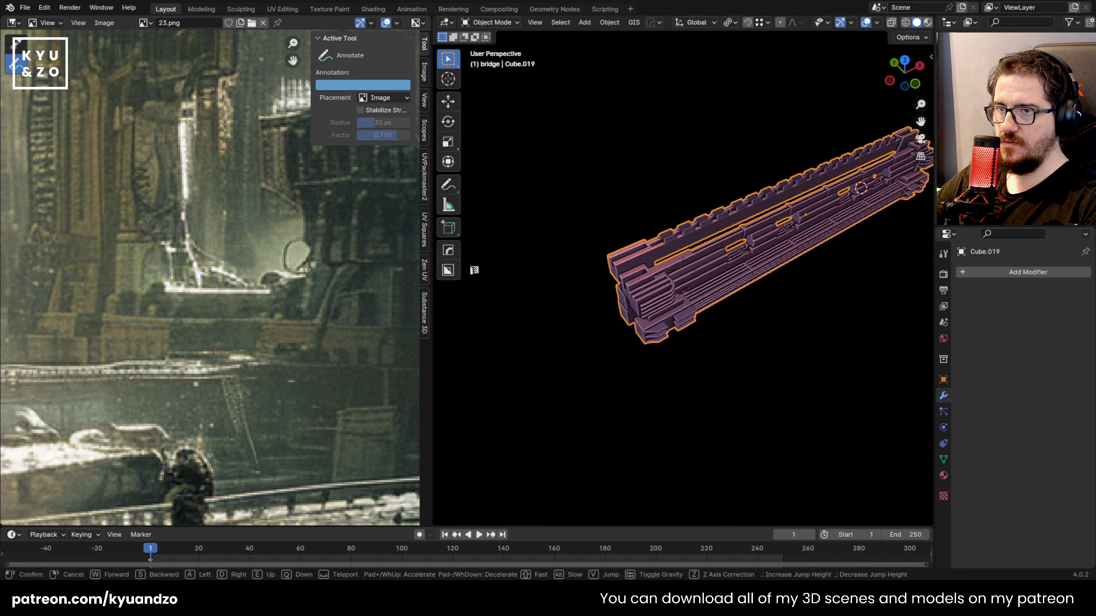
key(w)
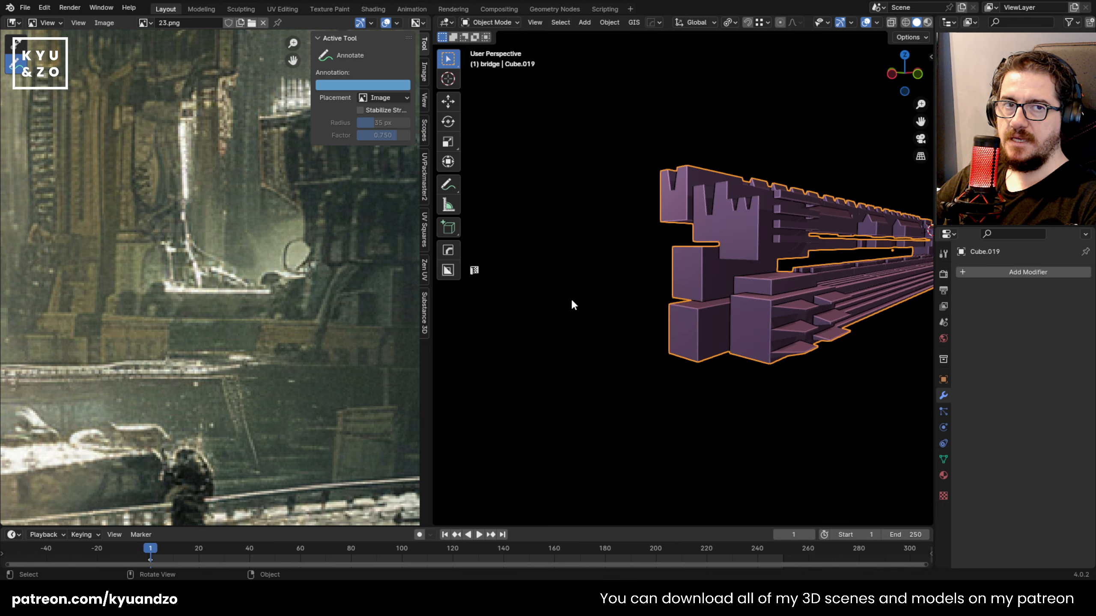
Return to the full scene, duplicate the bridge, and move the copy -21.988 m along Y and 9.0015 m along X
key(KP_Divide)
middle_drag(683, 253, 734, 229)
key(shift+d)
key(s)
key(d)
click(668, 260)
scroll(675, 256, down, 7)
key(g)
key(d)
click(615, 320)
key(g)
key(s)
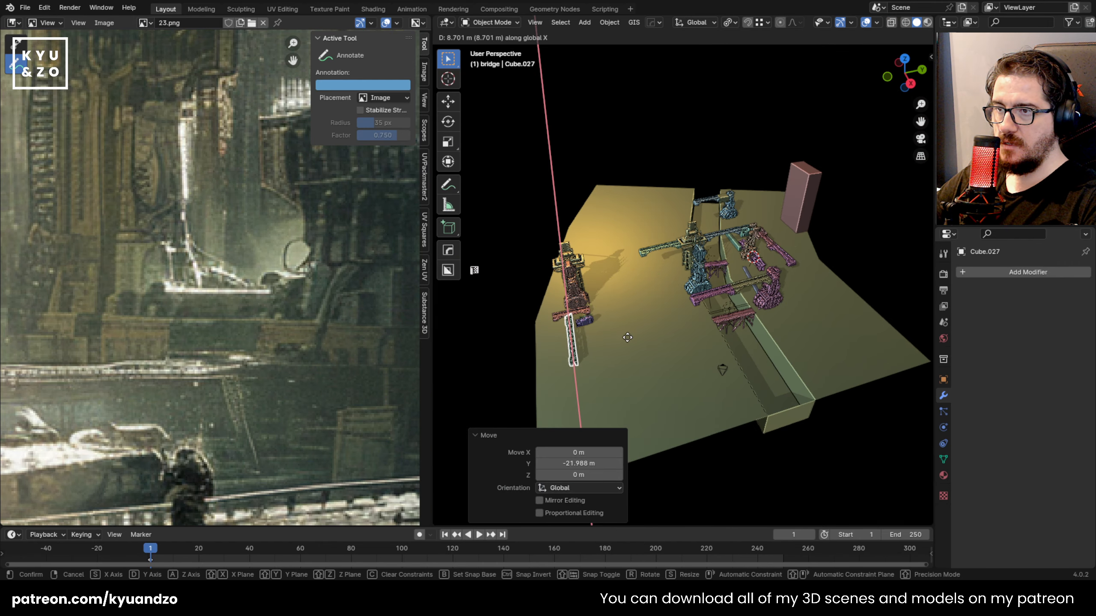
Rotate the bridge copy 90° about Z, position it in front of the tower group, and check its placement
key(a)
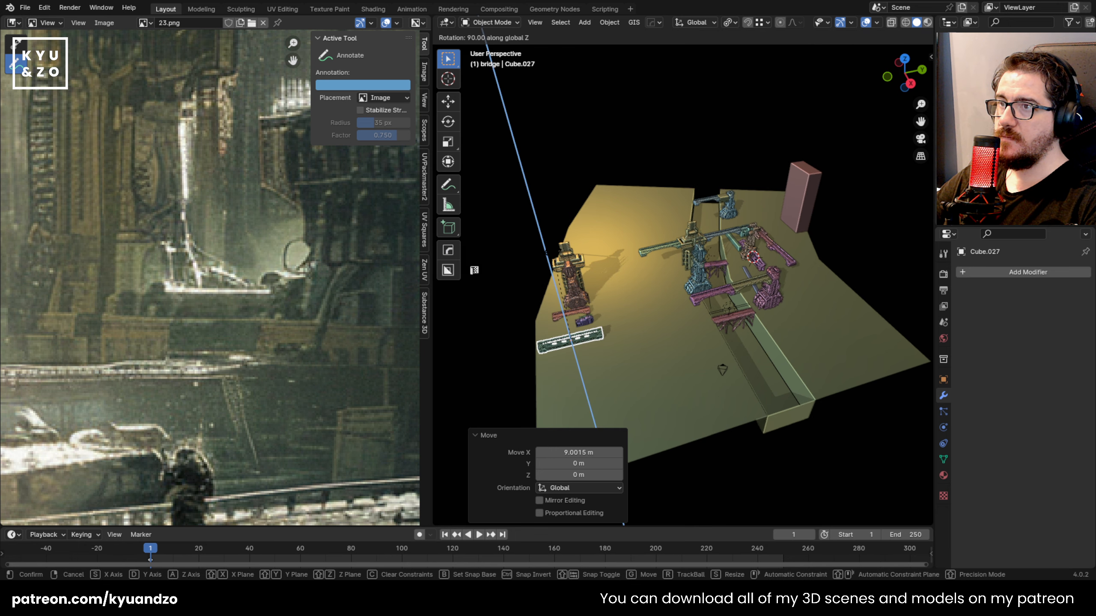
click(547, 253)
key(g)
key(d)
key(s)
click(555, 277)
click(582, 405)
key(shift+grave)
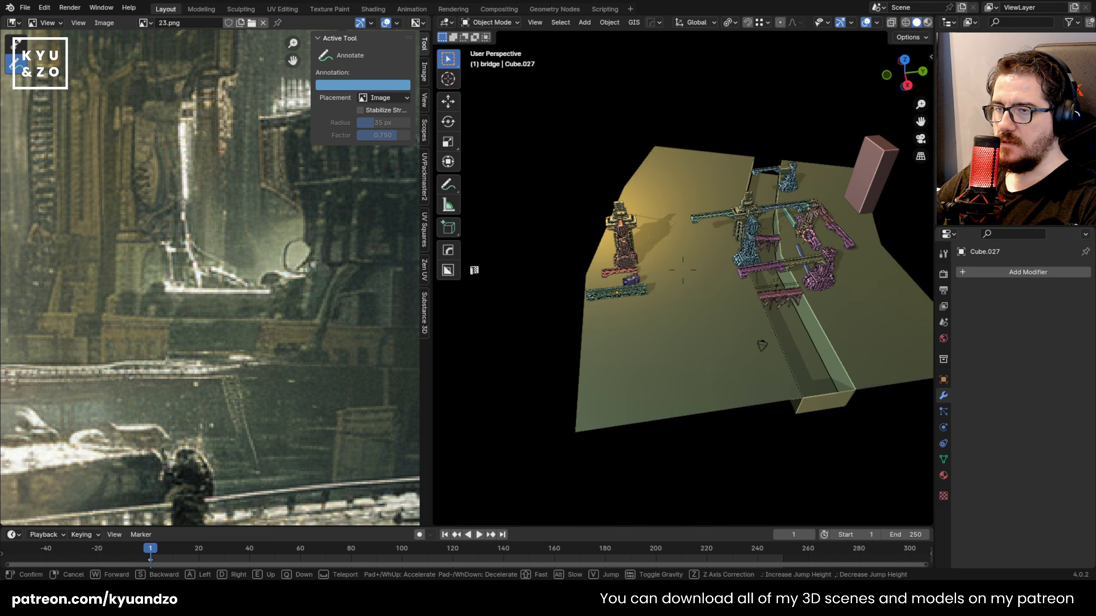
key(w)
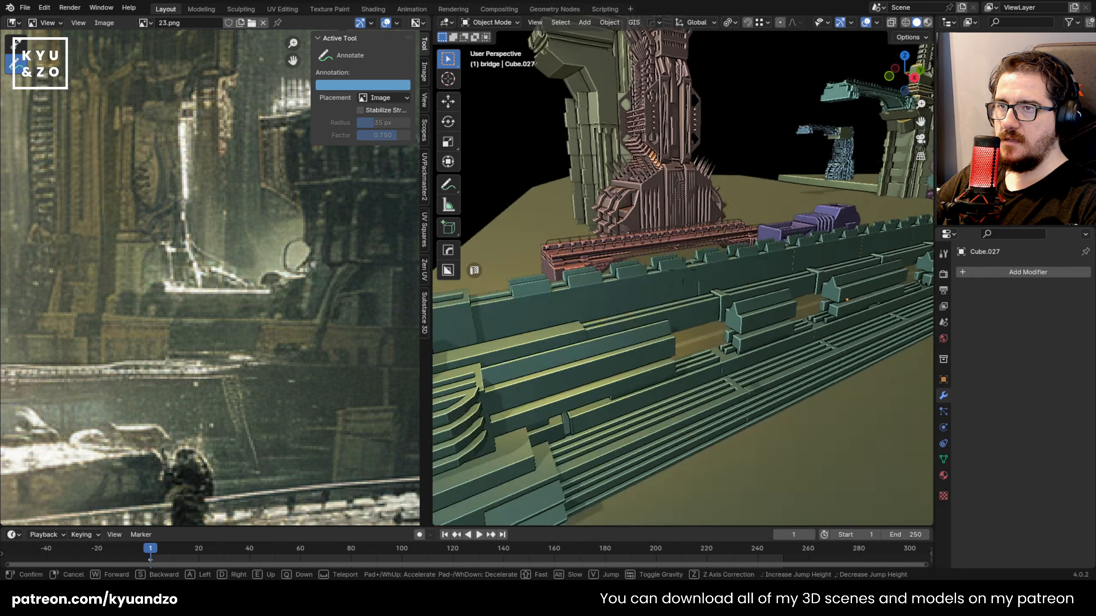
key(s)
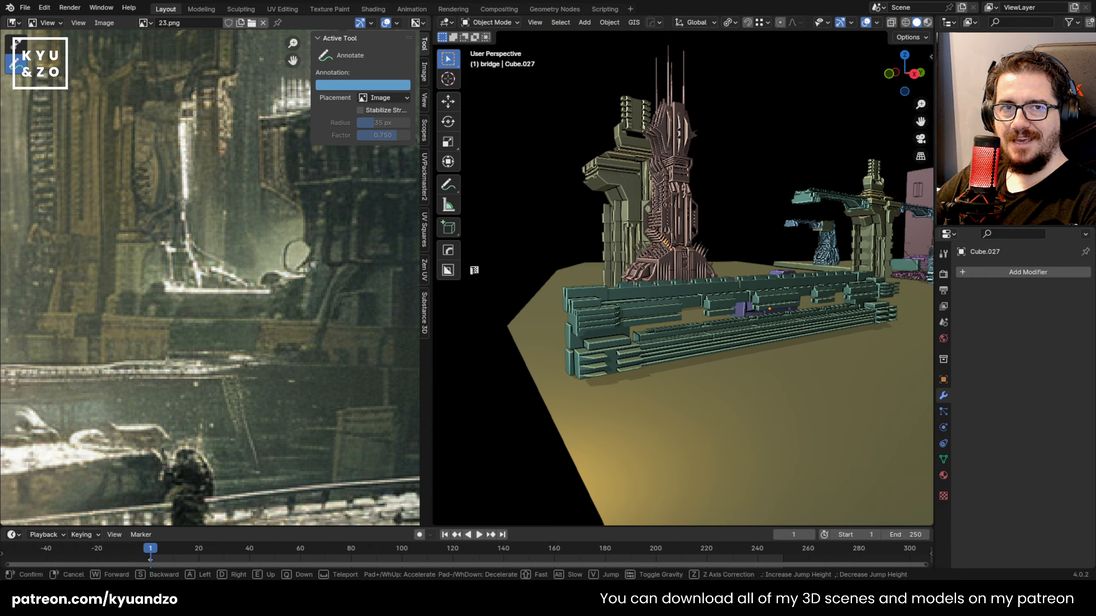
key(w)
click(682, 278)
In the top view, rotate the original bridge 12.3° and place it in the gap between the two long bridges, shifting it 0.48432 m in X and -4.1859 m in Y
key(KP_7)
click(647, 149)
key(g)
click(776, 147)
key(r)
click(793, 168)
key(g)
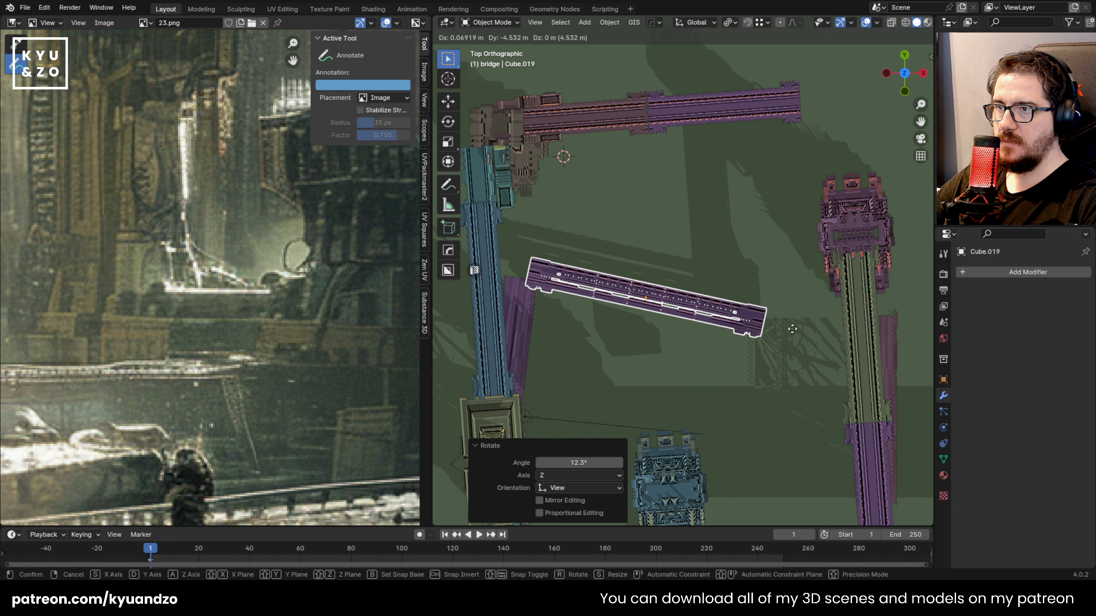
click(809, 305)
Refine the middle bridge's placement with rotations of -9.44° and 2.68° and a move of 0.10378 m in X and 0.55351 m in Y
scroll(265, 387, down, 5)
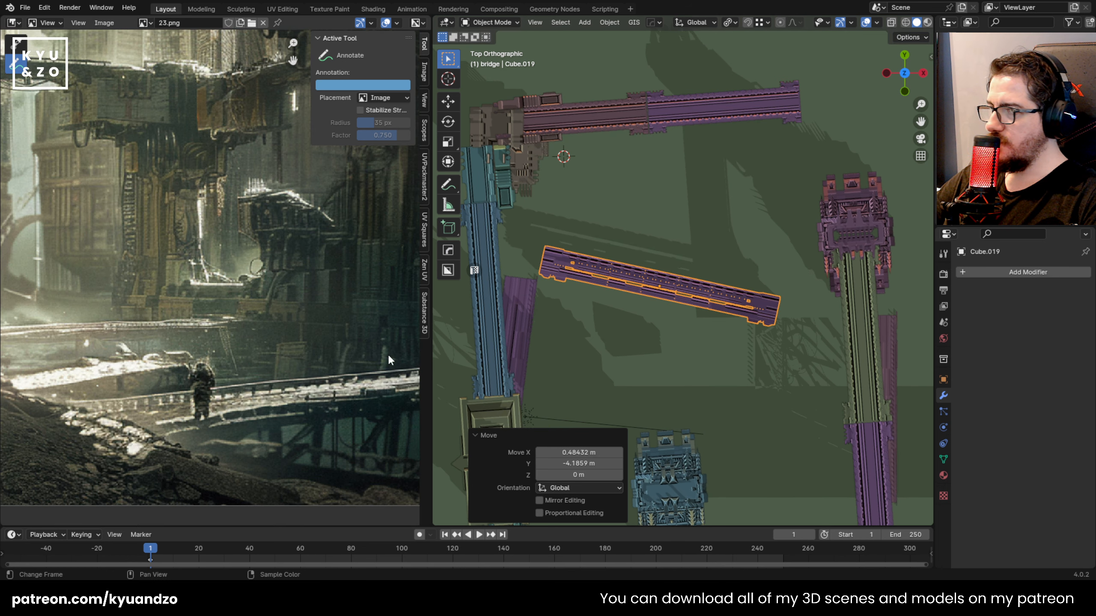
key(g)
click(682, 285)
key(r)
click(759, 298)
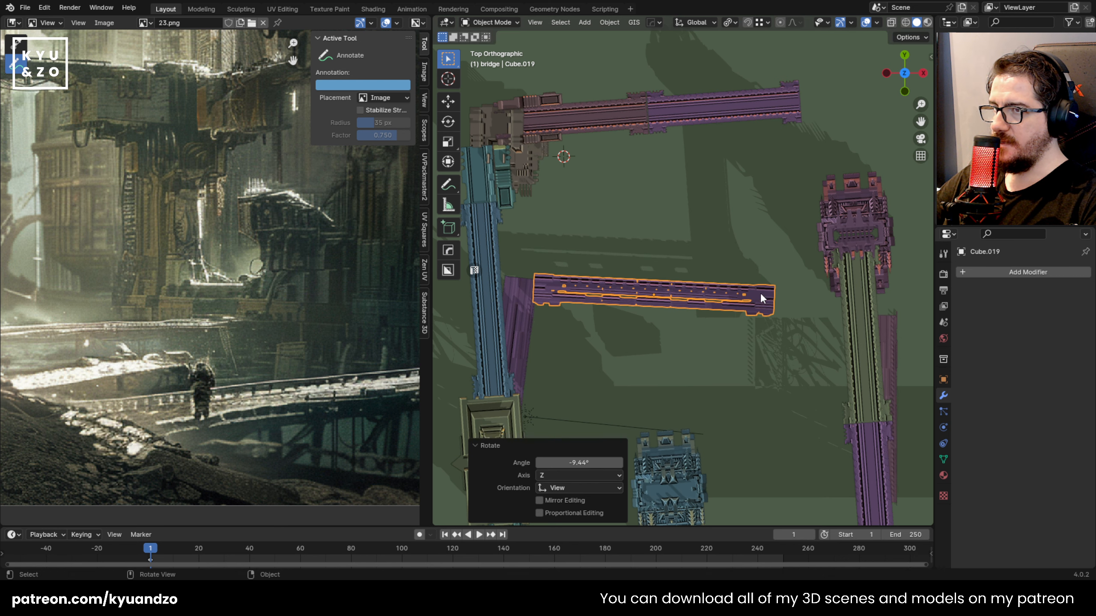
key(r)
key(g)
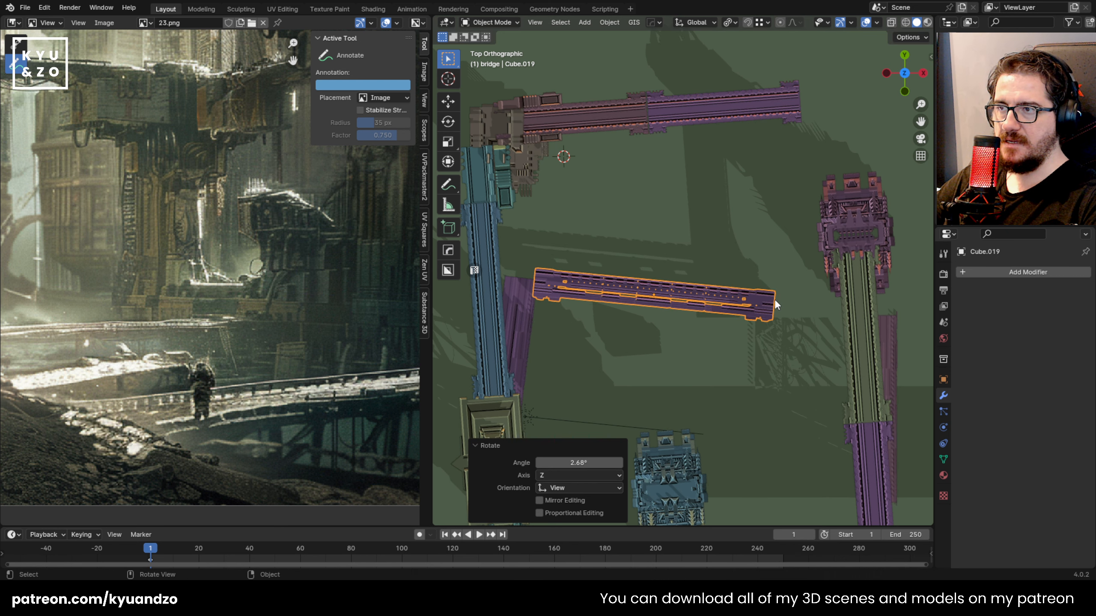
click(732, 332)
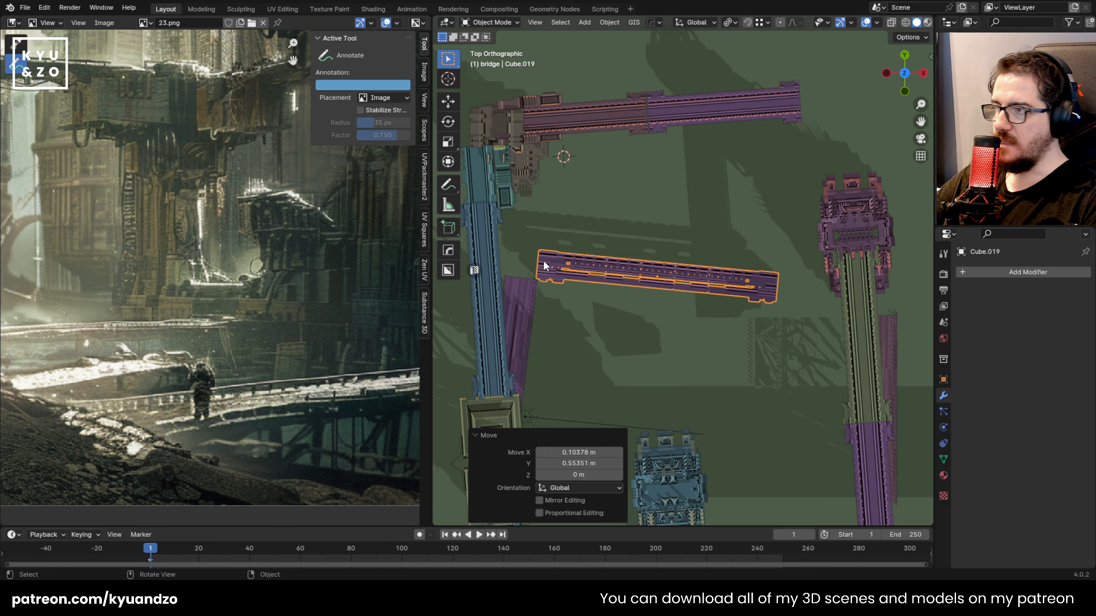
Duplicate the middle bridge to the +X side of the tower, then rotate and move the copy against the tower
shift+middle_drag(737, 199, 697, 200)
key(shift+d)
click(838, 290)
shift+middle_drag(829, 287, 664, 301)
middle_drag(403, 292, 188, 280)
key(g)
click(742, 323)
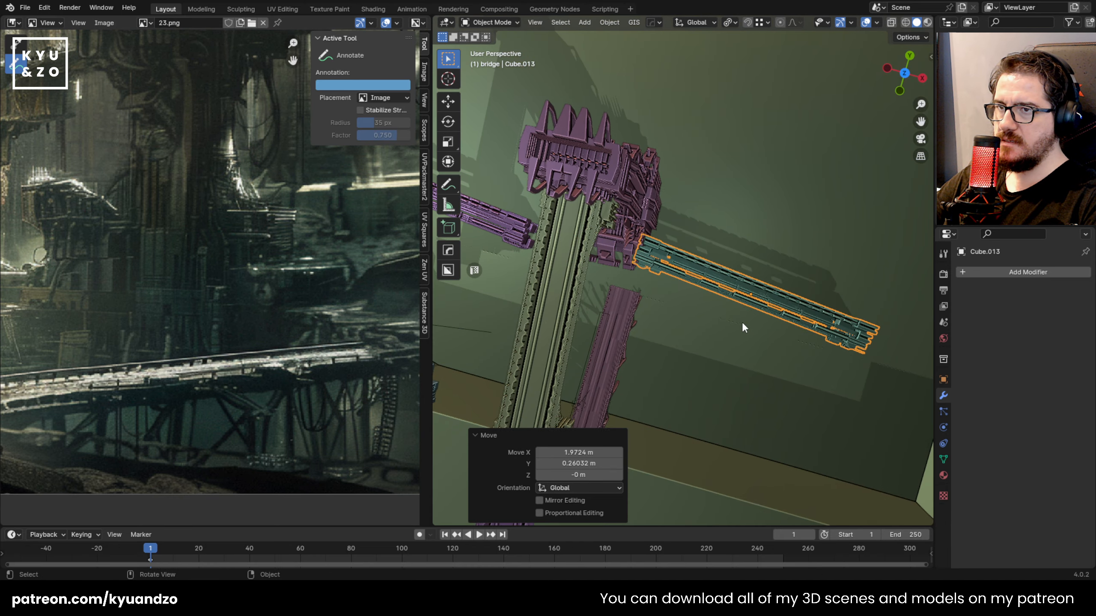
key(r)
click(812, 400)
key(g)
click(827, 374)
alt+middle_drag(829, 365, 813, 343)
Scale up the middle bridge, rotate it -4.14°, and move it about 0.73 m in X and 0.14 m in Y to meet the tower
shift+middle_drag(570, 268, 790, 246)
click(673, 297)
key(KP_5)
click(673, 278)
scroll(649, 313, down, 4)
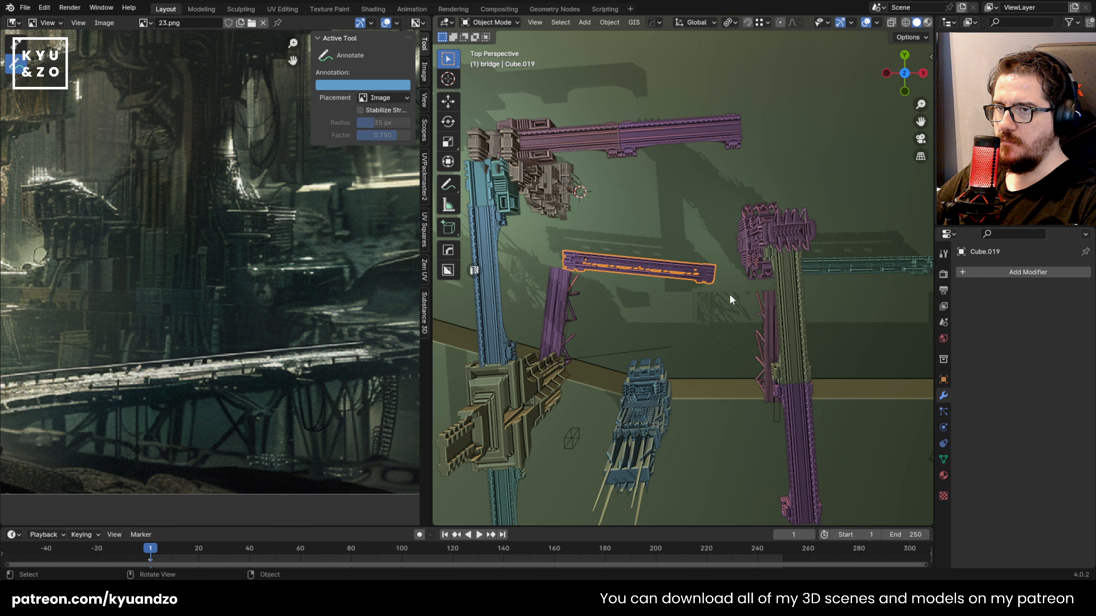
key(s)
click(763, 305)
key(r)
click(770, 292)
key(g)
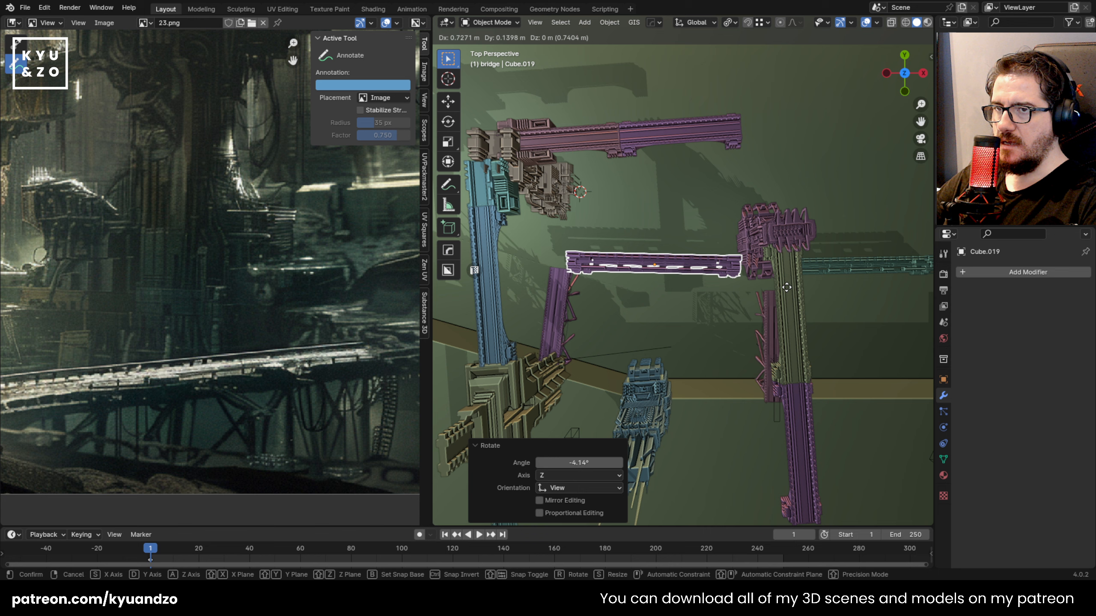
click(786, 288)
Delete the bridge copy on the +X side of the tower
shift+middle_drag(767, 264, 568, 295)
click(750, 280)
key(x)
click(750, 280)
Duplicate the enlarged middle bridge 10.543 m in X and -0.13983 m in Y beyond the tower, and rotate the copy slightly
click(646, 285)
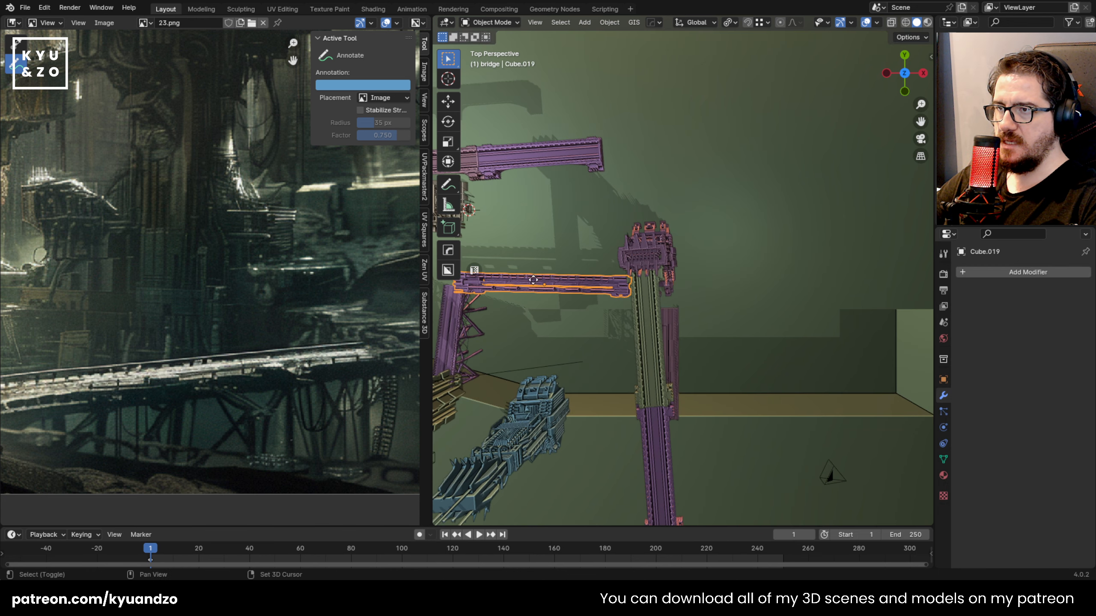
key(shift+d)
click(754, 281)
key(r)
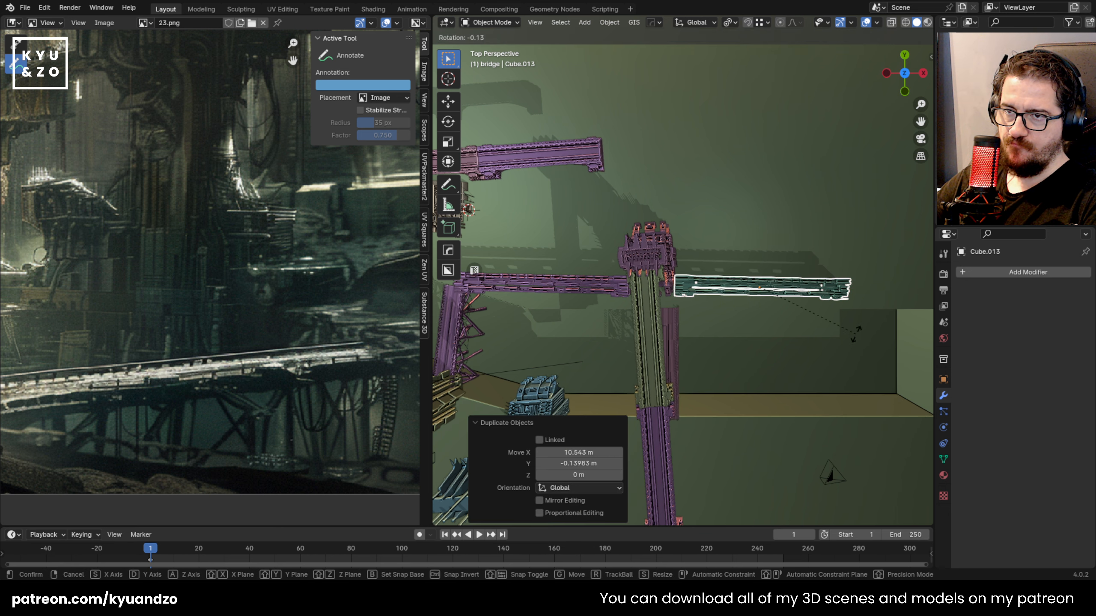
click(861, 335)
Move the new copy 0.027966 m in X and 0.11186 m in Y, then fine-tune its rotation and position against the tower
key(g)
click(862, 332)
key(r)
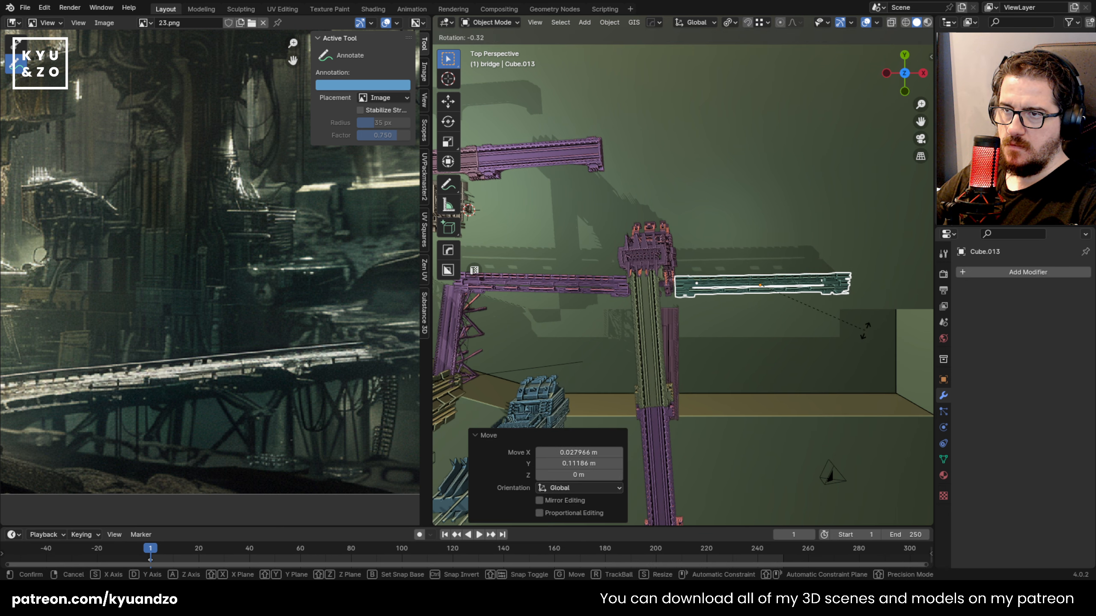
click(866, 332)
key(g)
click(863, 333)
Duplicate the middle bridge -10.068 m in X and 1.5661 m in Y across the long blue bridge, and rotate the copy about 19°
shift+middle_drag(593, 278, 750, 288)
shift+middle_drag(637, 284, 765, 306)
click(725, 289)
key(shift+d)
click(652, 276)
key(r)
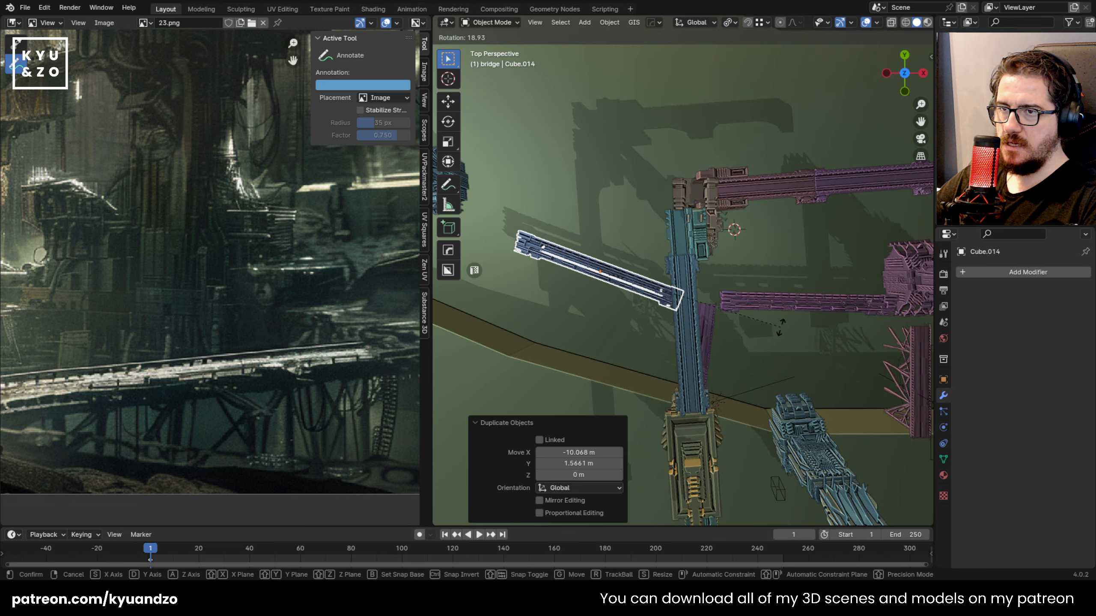
click(785, 317)
Move the angled copy closer to the long blue bridge and rotate it another 1.98°
key(g)
click(800, 314)
key(r)
click(797, 309)
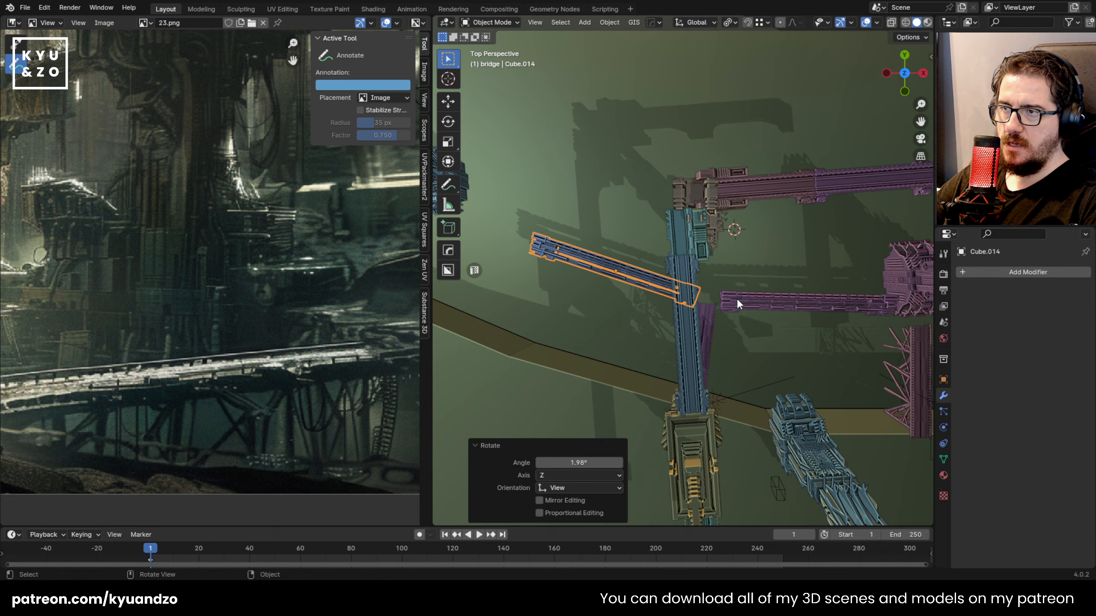
Move the angled bridge copy about 0.37 m along Y beneath the long blue bridge
middle_drag(736, 298, 711, 297)
key(g)
key(y)
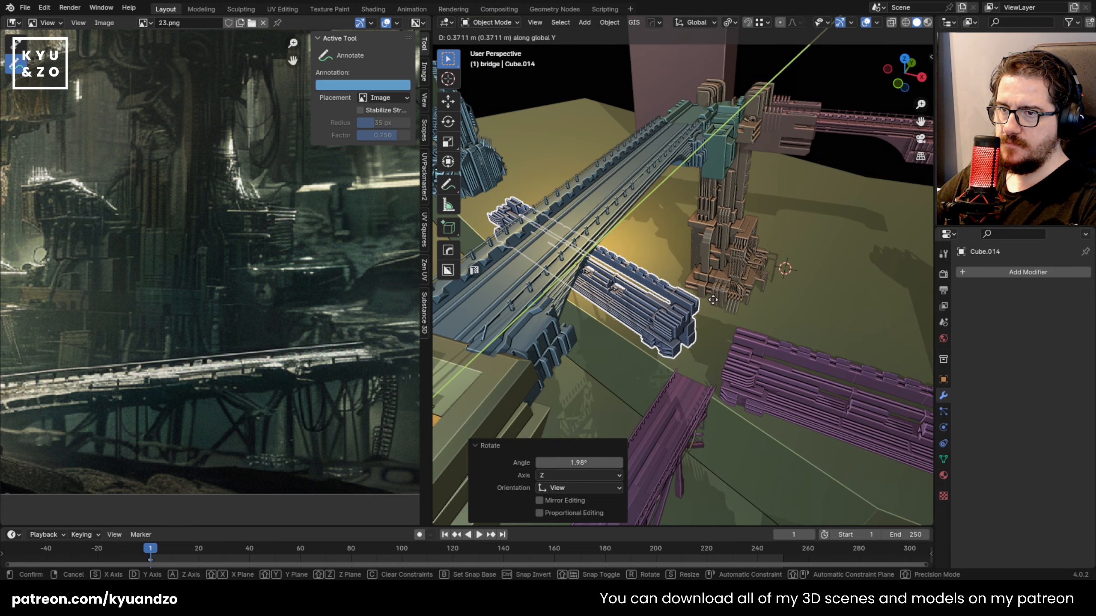
click(713, 301)
click(724, 385)
click(683, 324)
Adjust the angled bridge copy's heading about Z with rotations of -0.592° and 1.27°
key(r)
key(a)
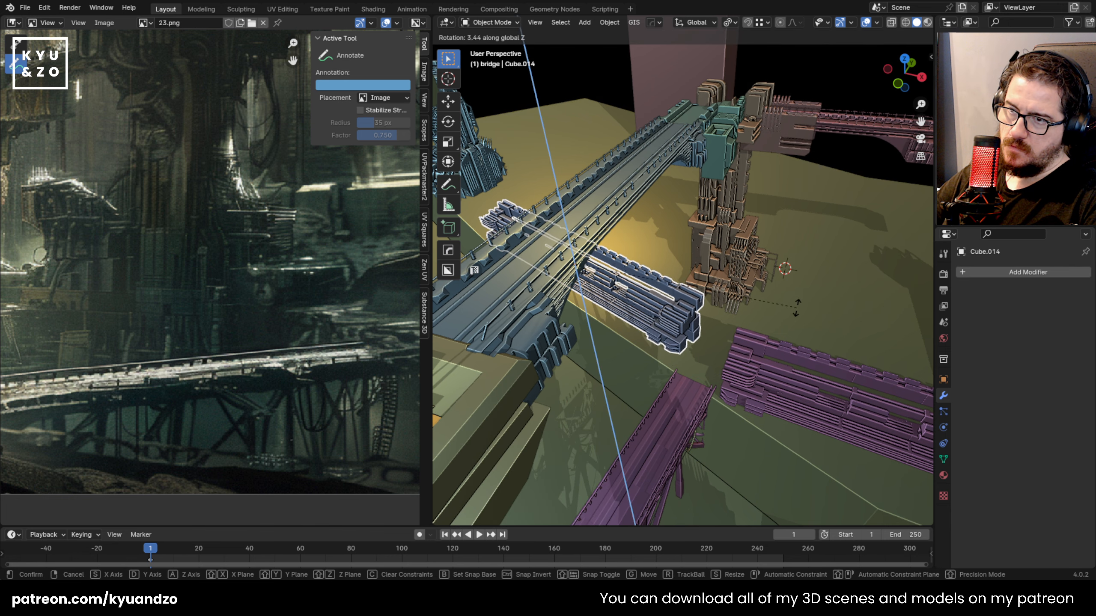
click(795, 319)
key(g)
key(d)
key(r)
key(a)
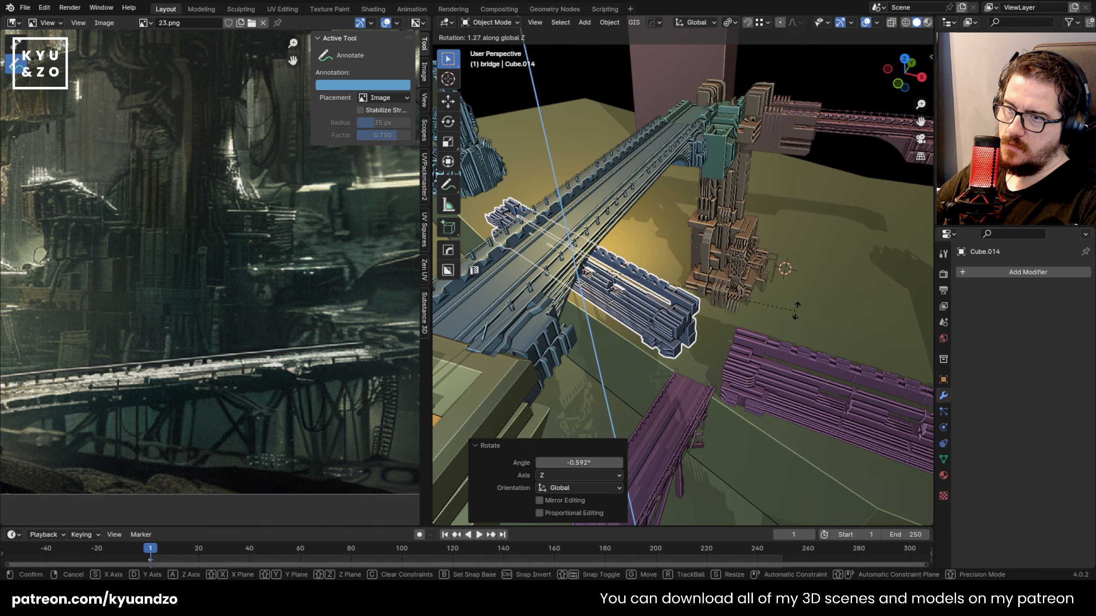
click(795, 316)
Move the angled bridge copy -0.26028 m along Y and rotate it 0.0931° about Z
key(g)
key(s)
key(d)
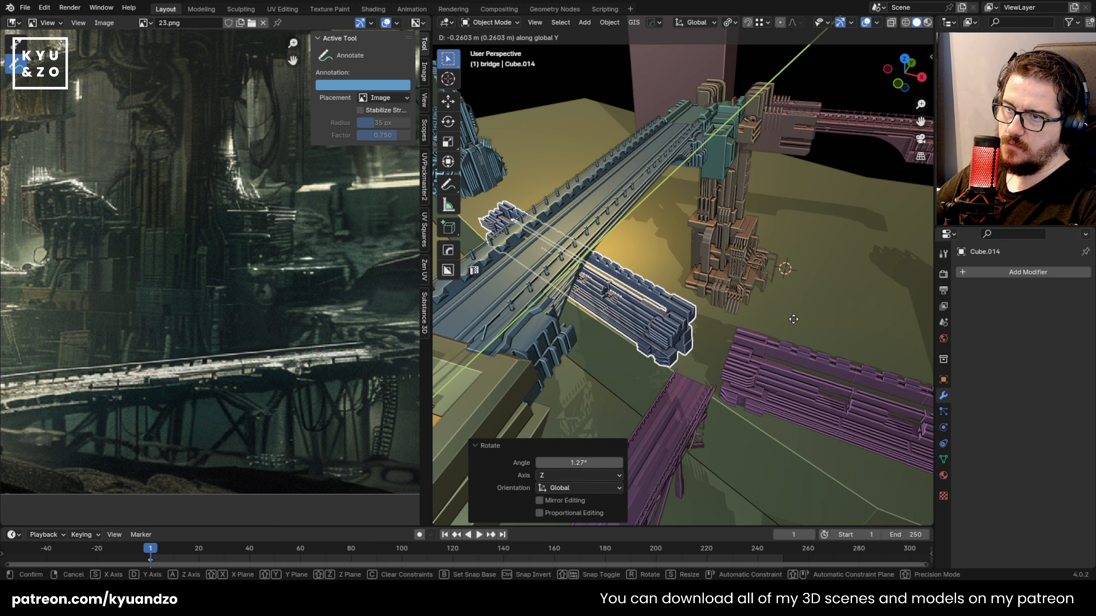
click(793, 318)
key(r)
key(a)
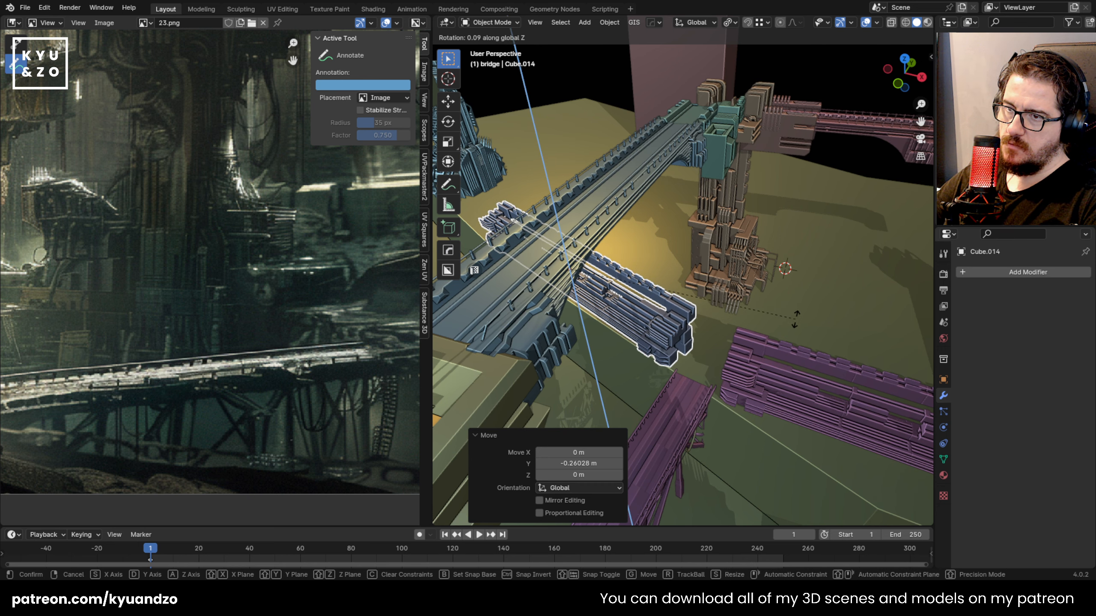
click(795, 319)
Move the angled bridge copy about -0.28 m along its local Z axis beneath the long blue bridge
key(g)
key(d)
key(d)
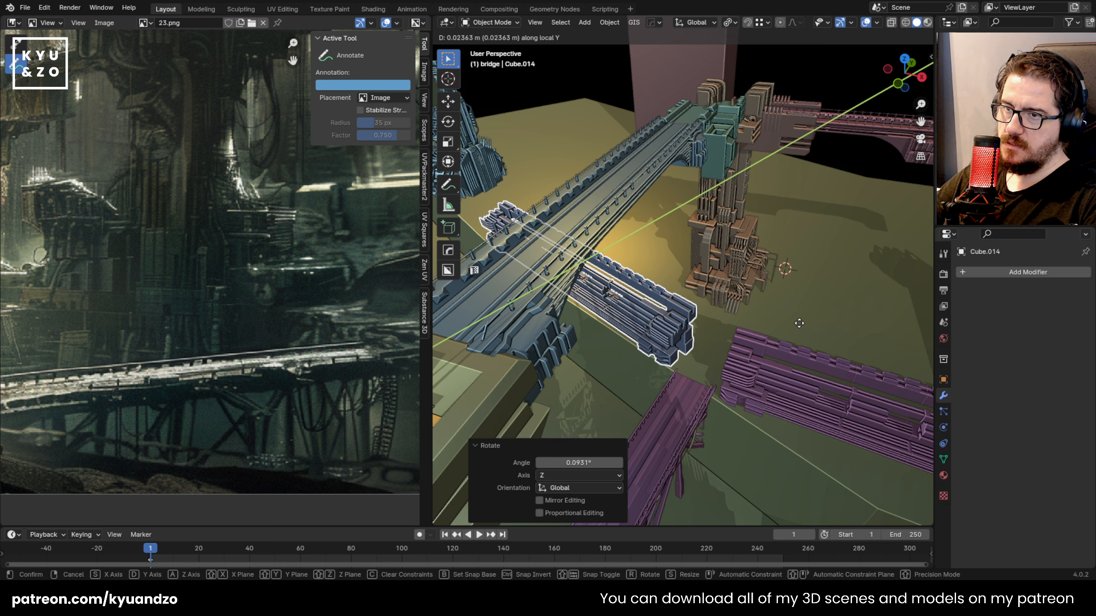
key(a)
key(a)
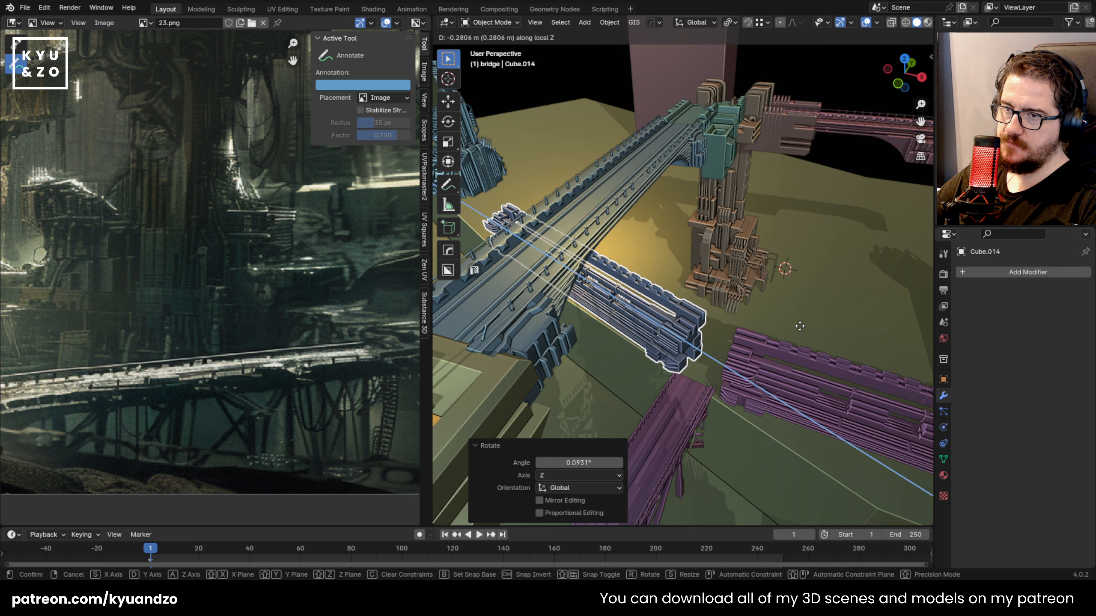
click(798, 324)
click(797, 323)
View the scene through the camera and examine its composition against the reference image
middle_drag(797, 322, 747, 253)
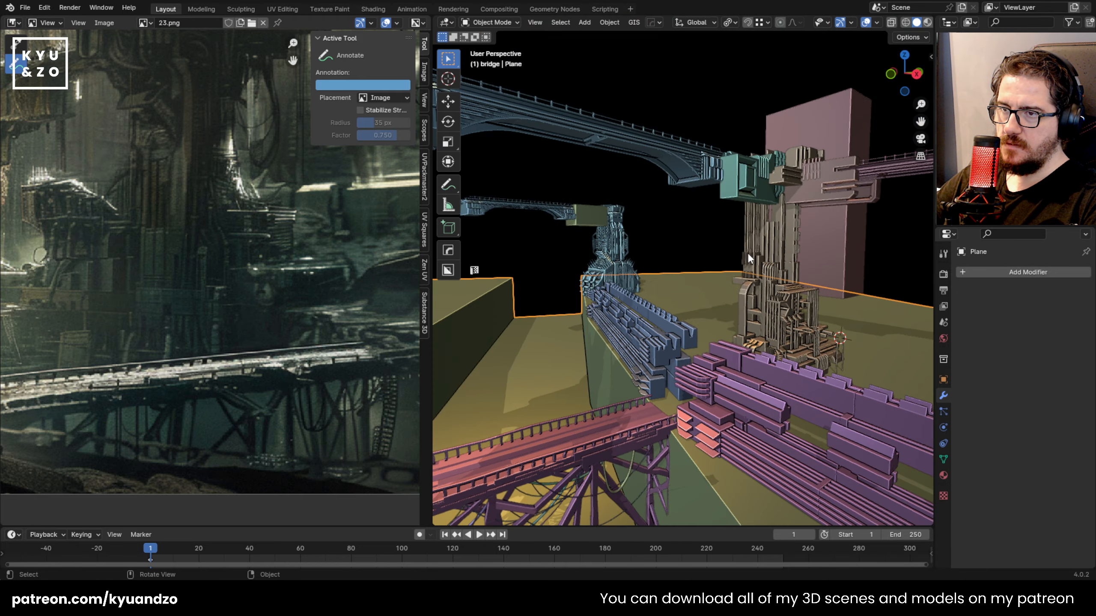
key(KP_Decimal)
scroll(708, 338, up, 2)
click(805, 339)
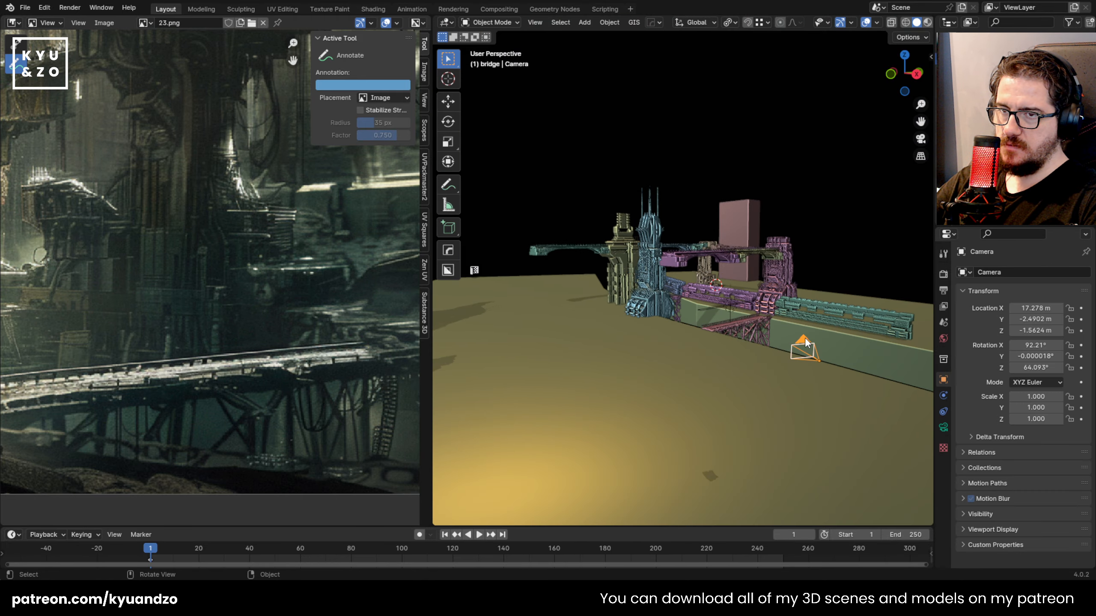
key(KP_0)
scroll(709, 304, down, 3)
scroll(144, 265, down, 3)
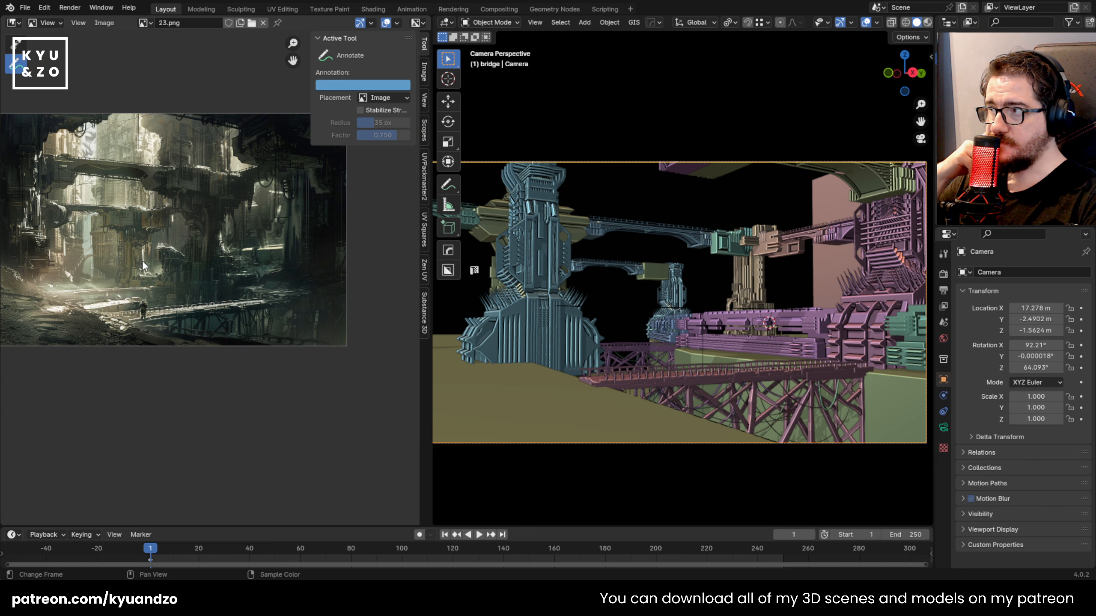
scroll(240, 289, up, 2)
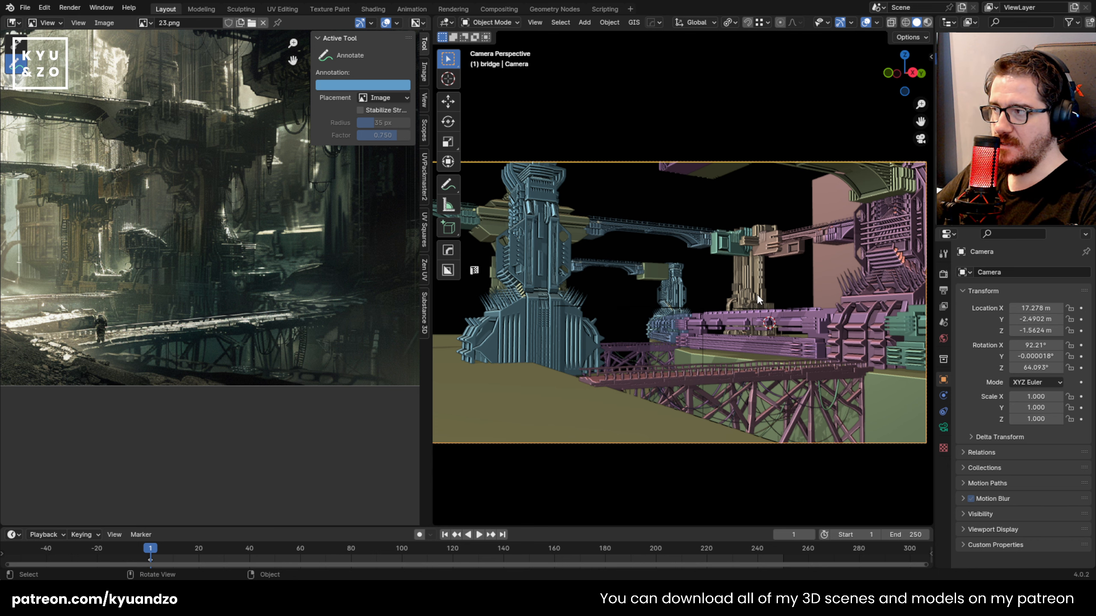
Scale the purple bridge section near the brown tower to 0.486 and move it -0.42945 m along Z
scroll(757, 296, up, 2)
click(736, 348)
shift+middle_drag(863, 283, 832, 277)
key(s)
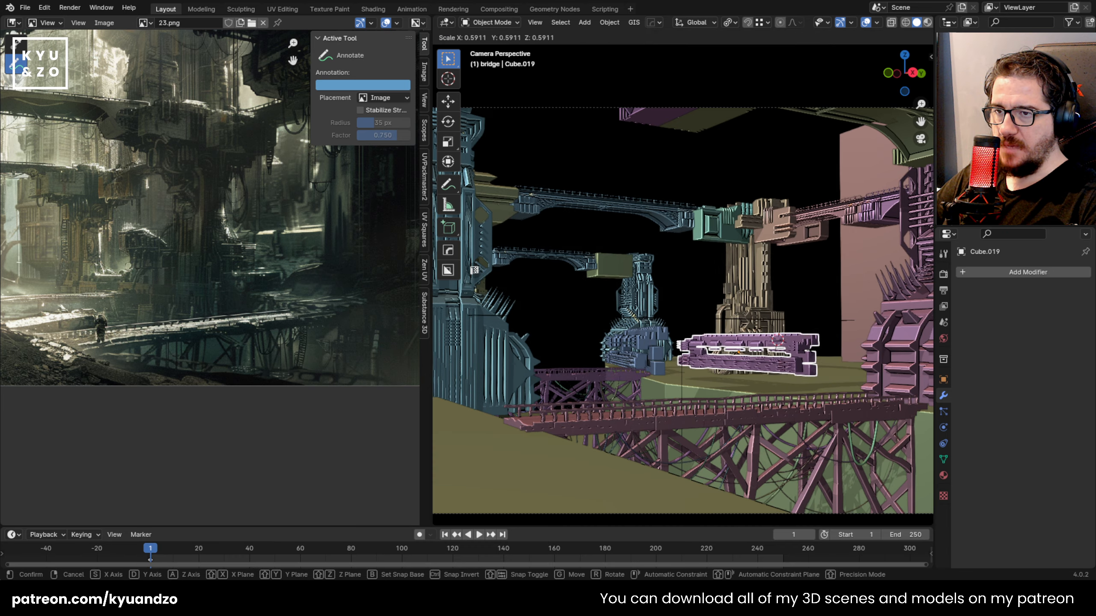
click(810, 366)
key(g)
key(z)
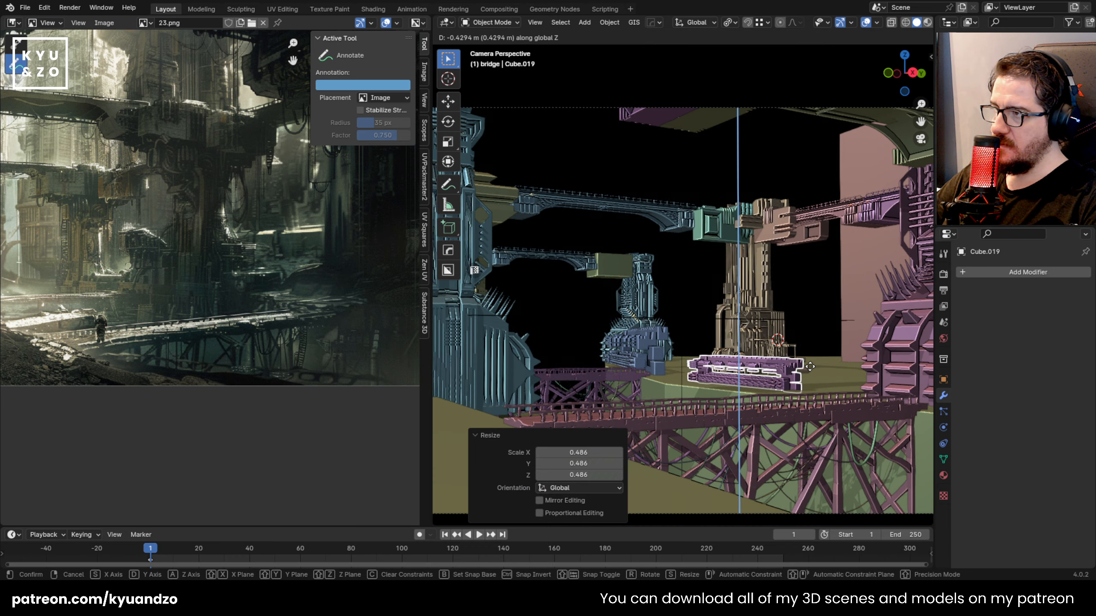
click(810, 367)
From the top view, move the shrunken purple section about -2.39 m along X and -0.028 m along Y
alt+middle_drag(766, 283, 838, 415)
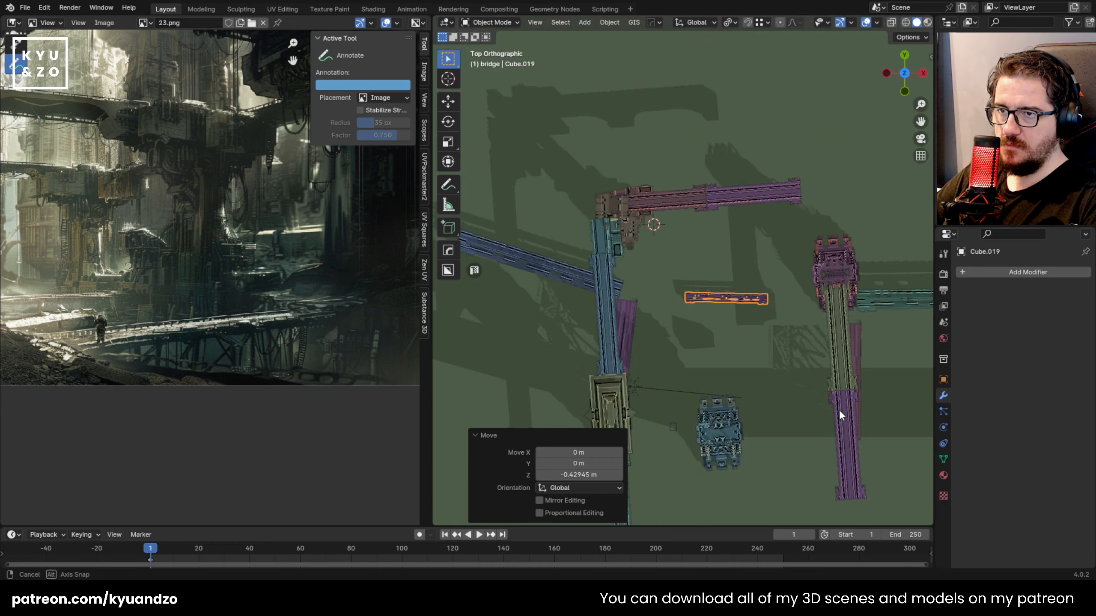
key(g)
click(734, 341)
Duplicate the purple section about 4.06 m along X and align the copy end to end with the original
key(shift+d)
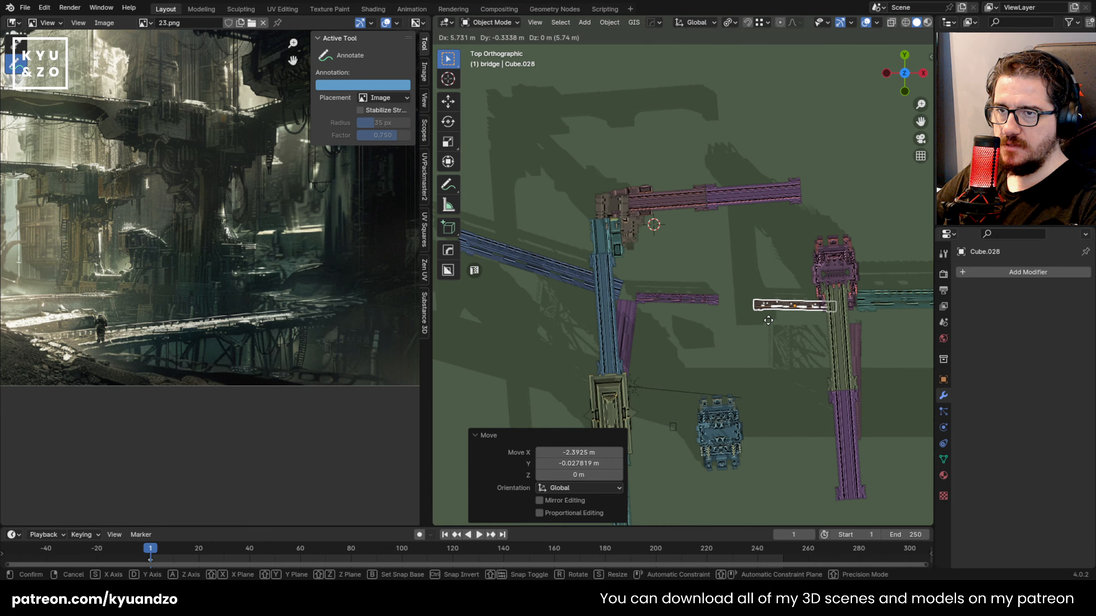
click(733, 315)
scroll(757, 306, up, 6)
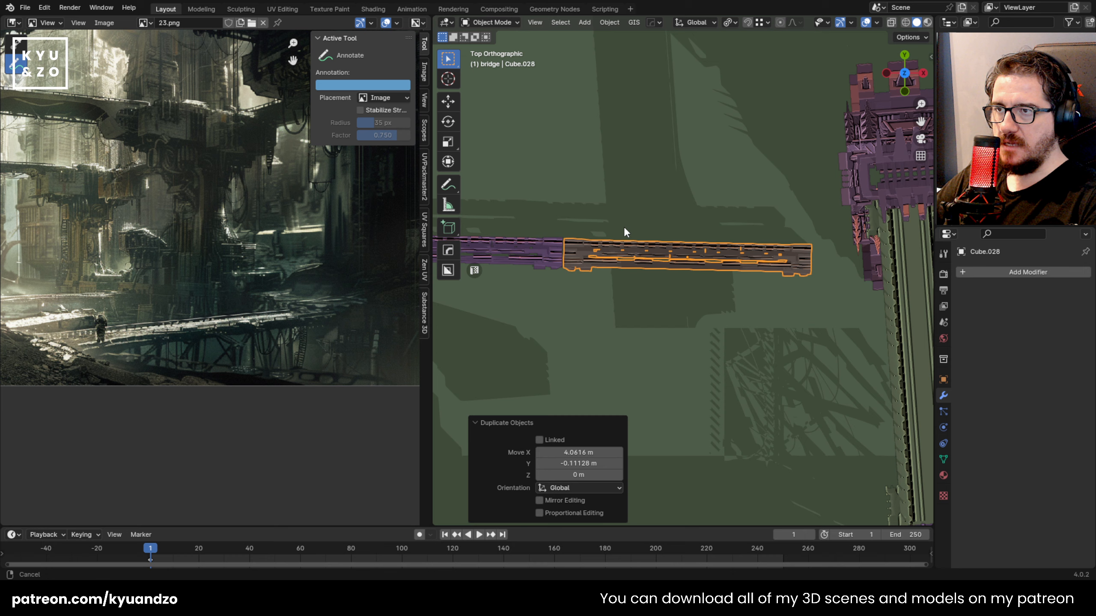
key(g)
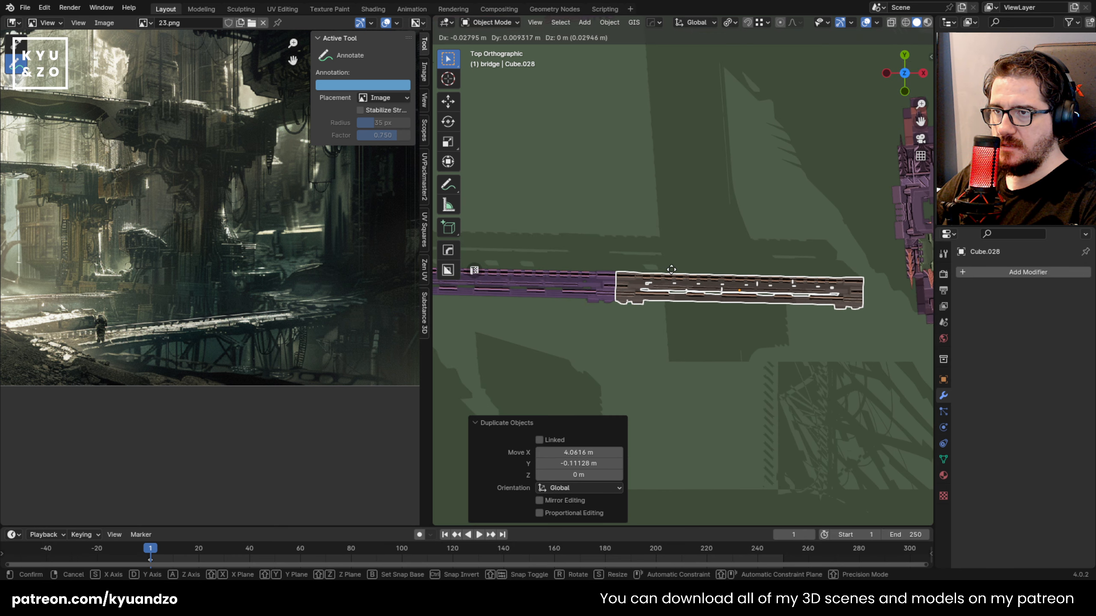
click(672, 272)
Enlarge both joined sections around a shared pivot and move them 0.38638 m along X and -0.064397 m along Y
shift+click(547, 285)
scroll(598, 313, down, 3)
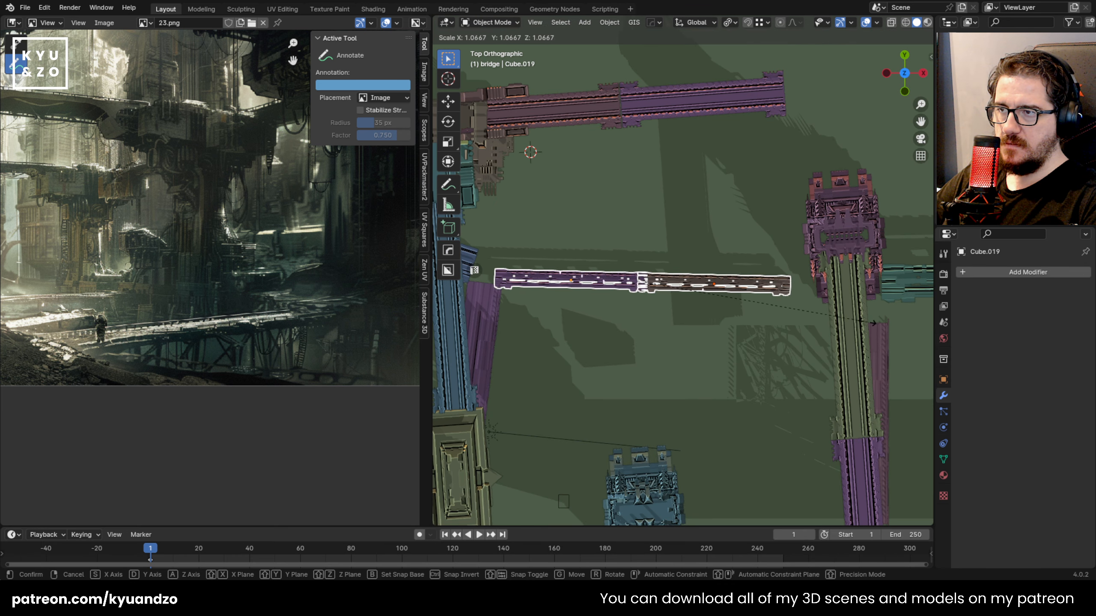
click(731, 22)
click(751, 54)
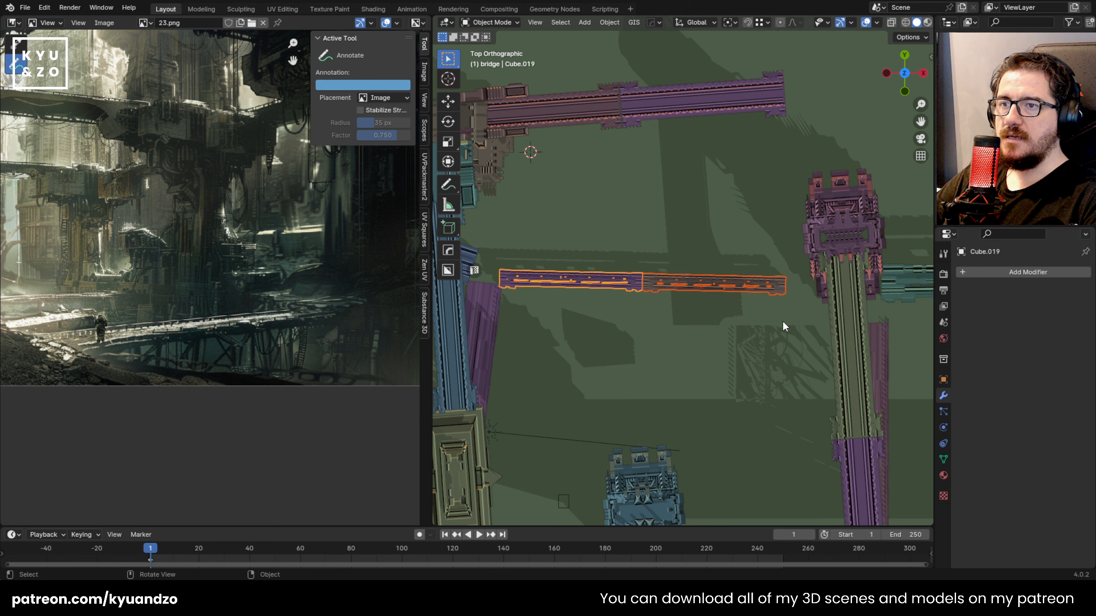
key(s)
click(802, 327)
key(g)
click(822, 329)
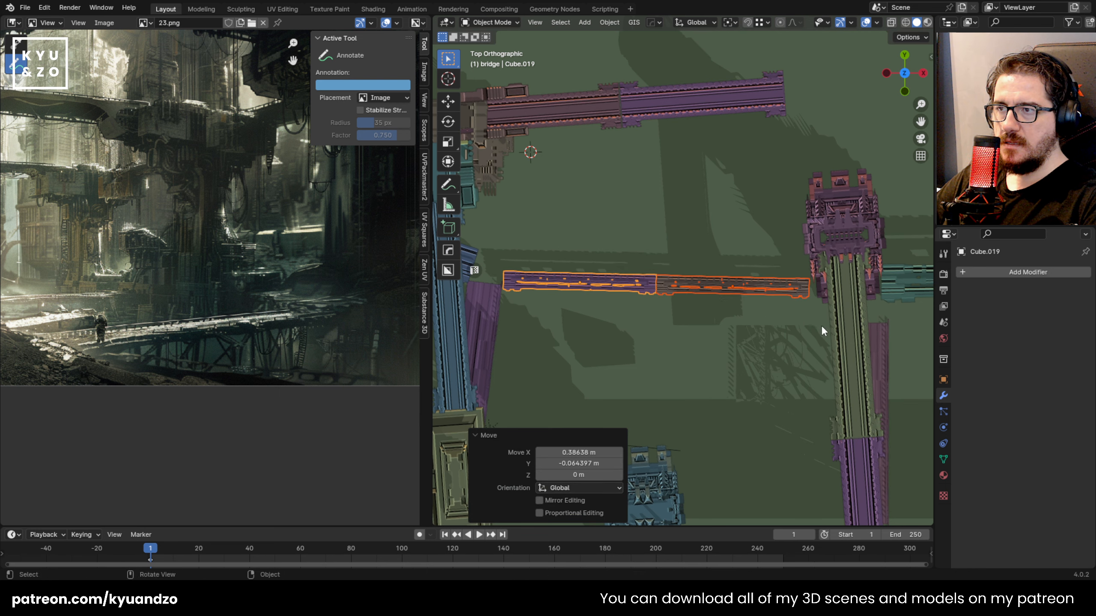
Enlarge the two-section bridge slightly more, rotate it -0.829° about Z, and fit it between the long bridge and the purple tower
key(s)
click(829, 331)
key(g)
click(827, 331)
key(g)
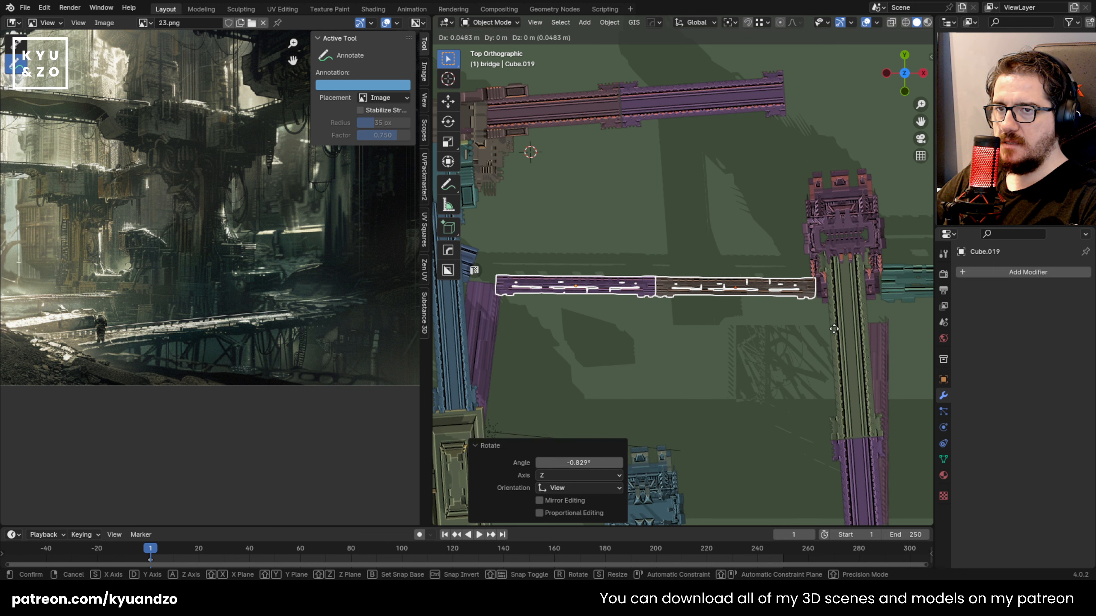
click(835, 327)
Delete the teal bridge beyond the purple tower and the angled blue bridge copy crossing the long bridge
shift+middle_drag(835, 327, 668, 267)
click(723, 260)
key(Delete)
click(571, 282)
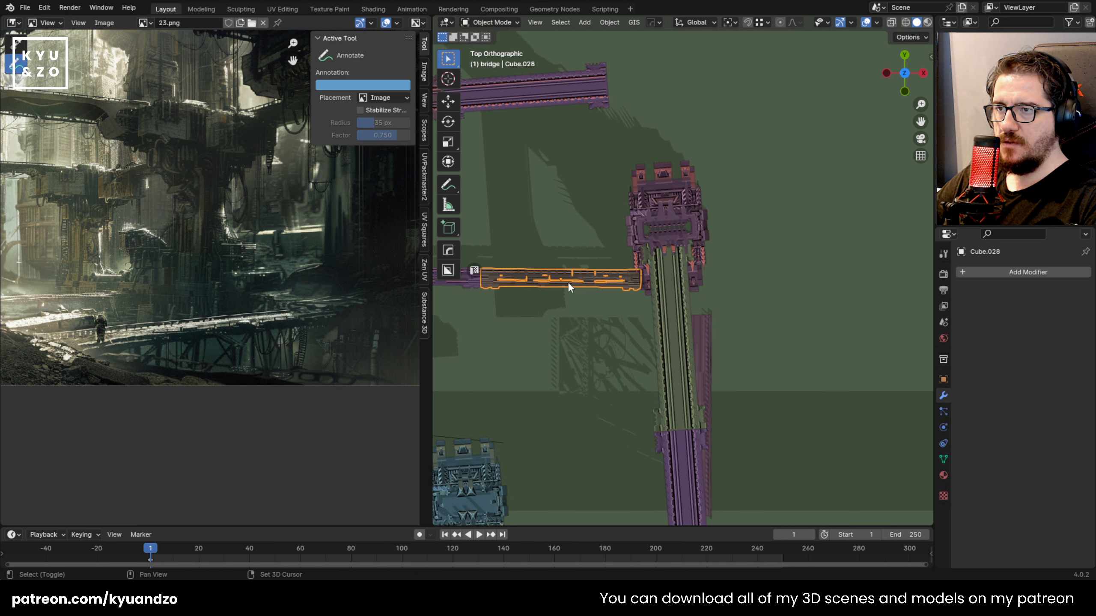
shift+middle_drag(572, 283, 915, 277)
click(494, 212)
key(Delete)
Duplicate the two-section bridge about 12 m along X beyond the purple tower, then offset the copy -0.97368 m in X and -0.64912 m in Y
scroll(519, 218, down, 4)
click(760, 273)
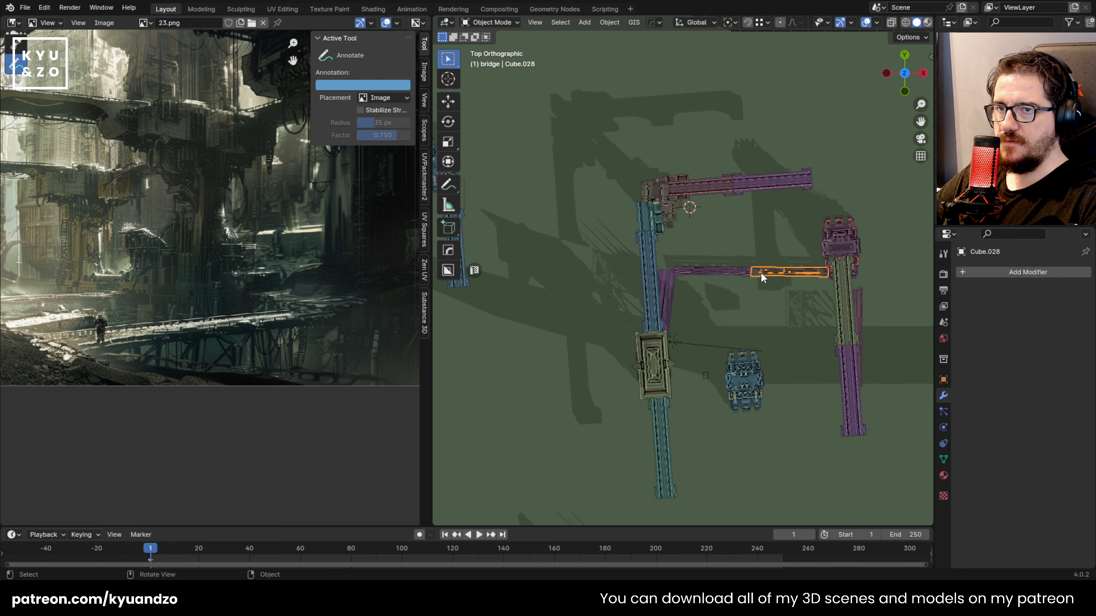
shift+click(746, 274)
shift+middle_drag(755, 275, 520, 278)
scroll(557, 292, up, 2)
key(g)
click(811, 288)
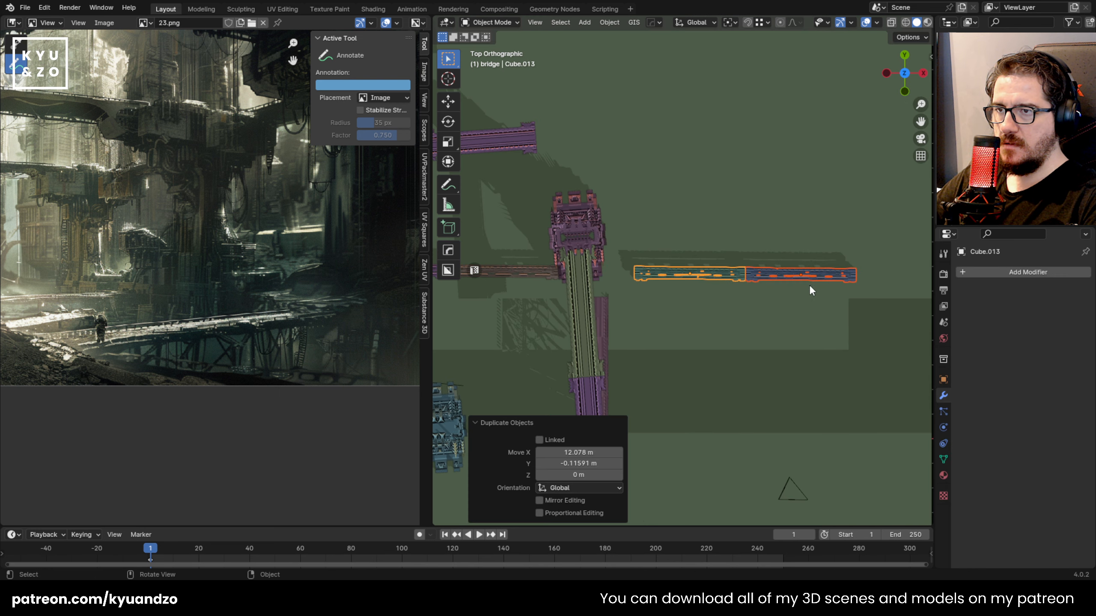
key(g)
click(772, 312)
Rotate and reposition the original two-section bridge so it slants toward the copy beyond the purple tower
shift+middle_drag(532, 239, 775, 229)
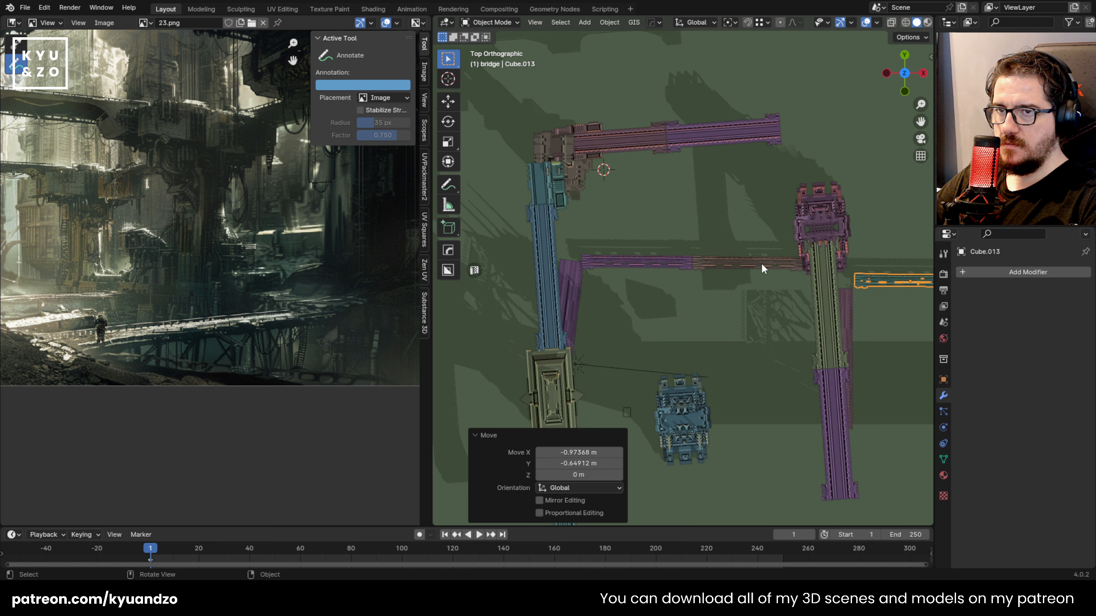
click(761, 263)
shift+click(675, 264)
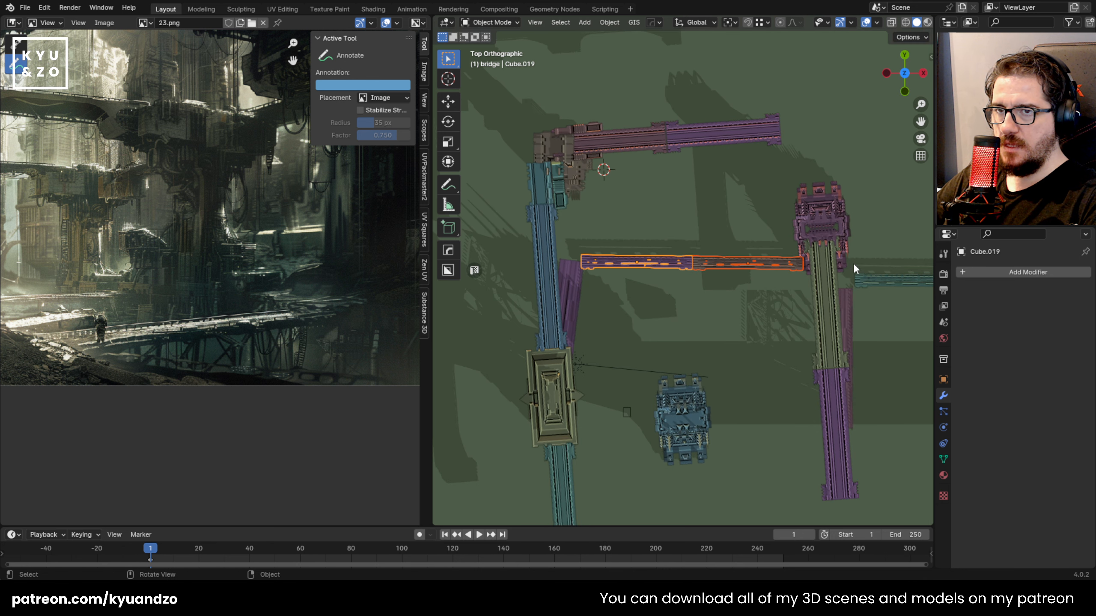
key(r)
click(854, 266)
key(g)
click(858, 280)
key(r)
click(861, 285)
key(g)
click(861, 286)
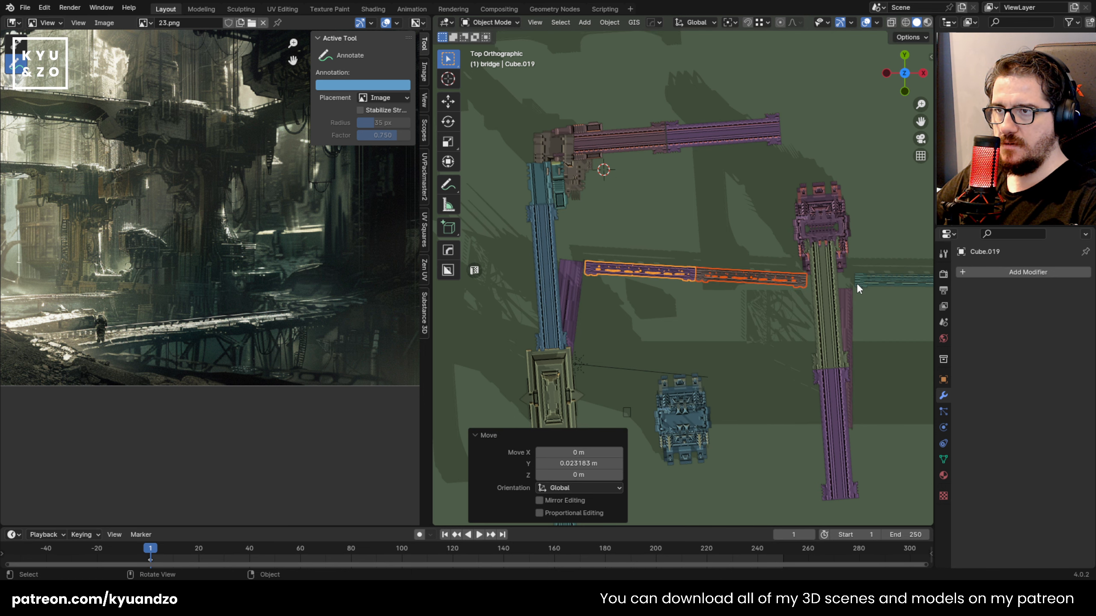
Duplicate the slanted two-section bridge to the other side of the long blue bridge and rotate the copy 16.2° about Z
shift+middle_drag(706, 264, 846, 318)
key(shift+d)
click(631, 286)
key(r)
click(802, 332)
Move the new two-section copy -1.2097 m along X and about 1.3 m along Y
key(shift+grave)
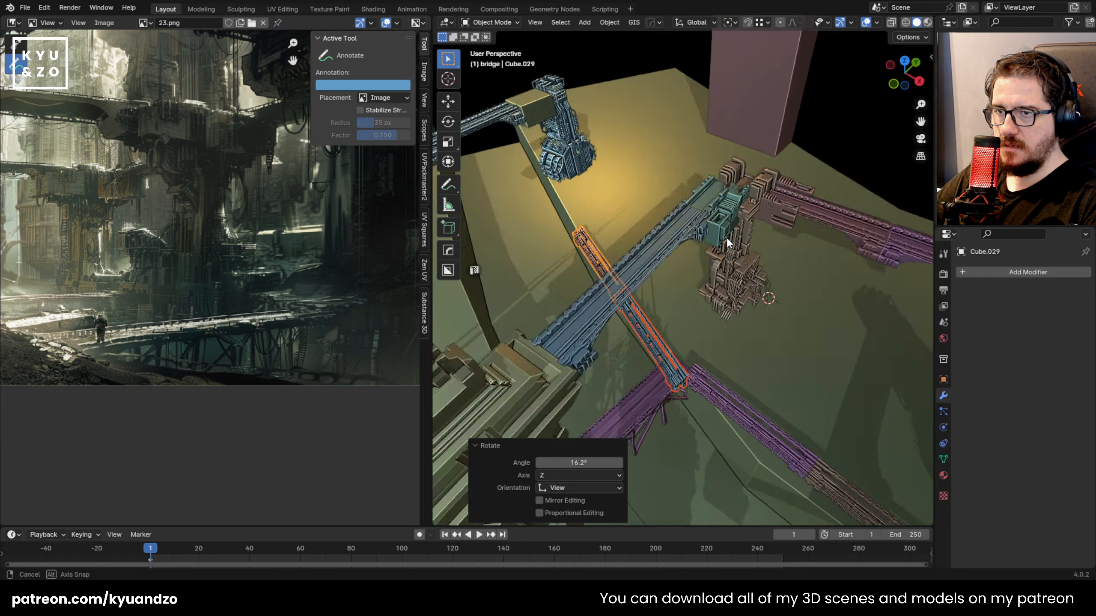
key(w)
click(692, 350)
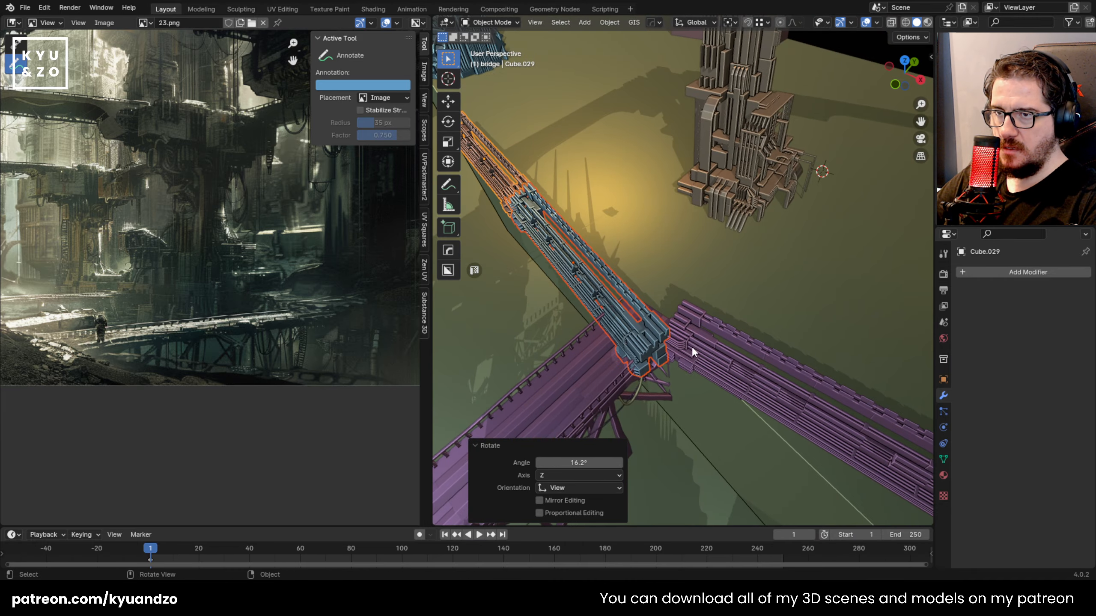
key(g)
key(s)
click(643, 302)
key(g)
key(s)
key(d)
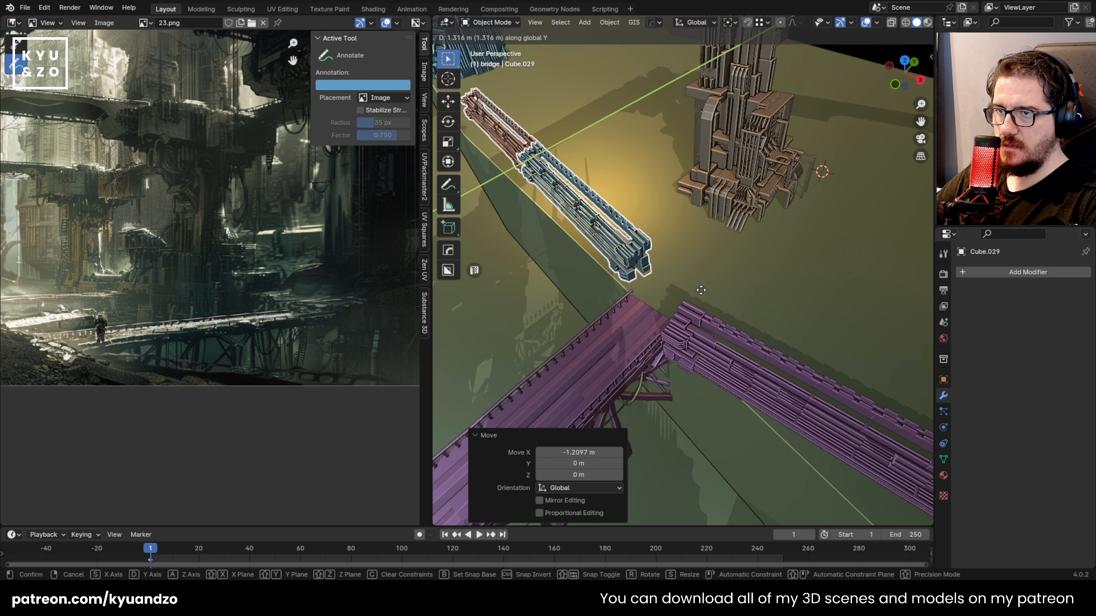
click(702, 296)
Rotate the new two-section copy 1.44° about Z and fine-tune its horizontal position
key(r)
key(a)
click(708, 286)
key(g)
key(s)
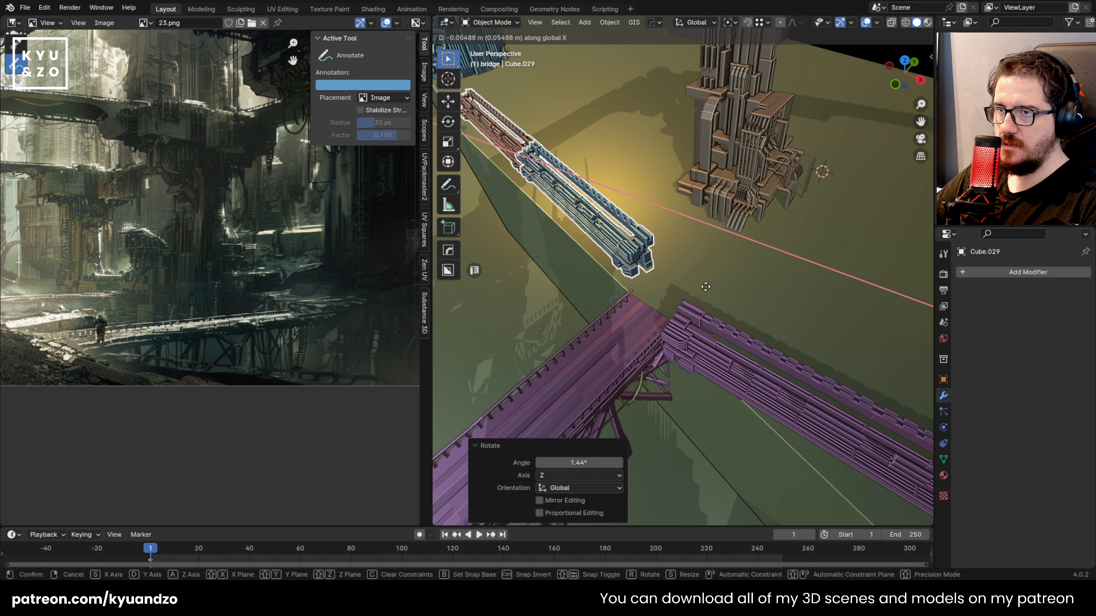
key(d)
click(706, 289)
Rotate only the purple section of the original slanted bridge -13.2° about Z and shift it along Y toward its brown neighbour
click(691, 346)
shift+middle_drag(837, 348, 712, 288)
scroll(712, 288, down, 2)
key(r)
key(a)
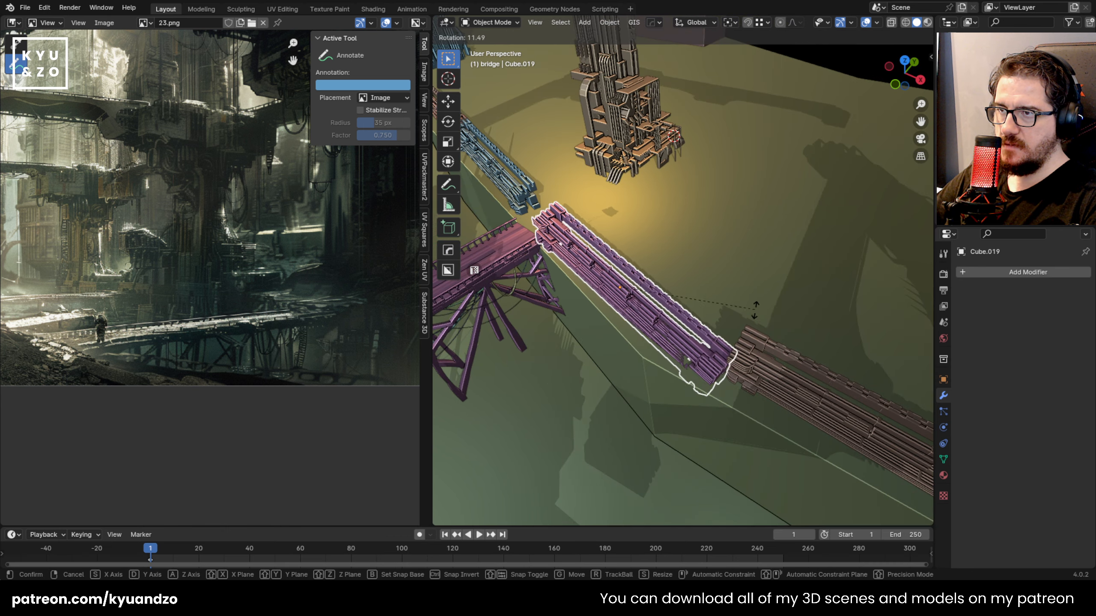
click(748, 301)
key(g)
key(d)
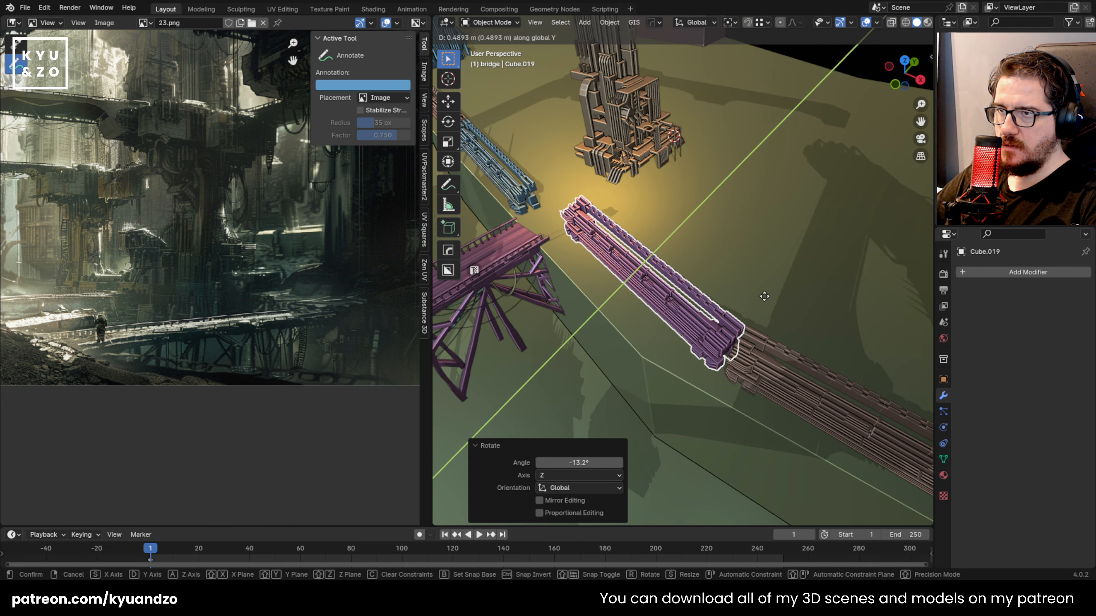
click(760, 305)
Rotate the purple section 3.17° about Z and move it -0.099248 m along Y
key(r)
key(a)
click(767, 297)
key(g)
key(d)
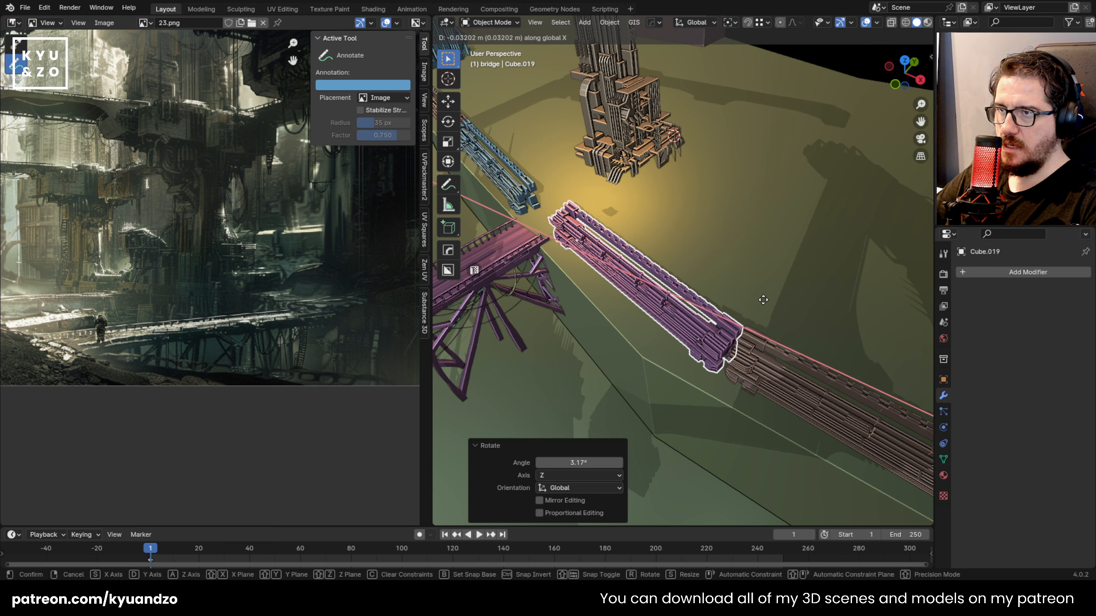
click(767, 297)
Rotate the purple section another 2° about Z and nudge it slightly along Y to meet the brown section
key(r)
key(a)
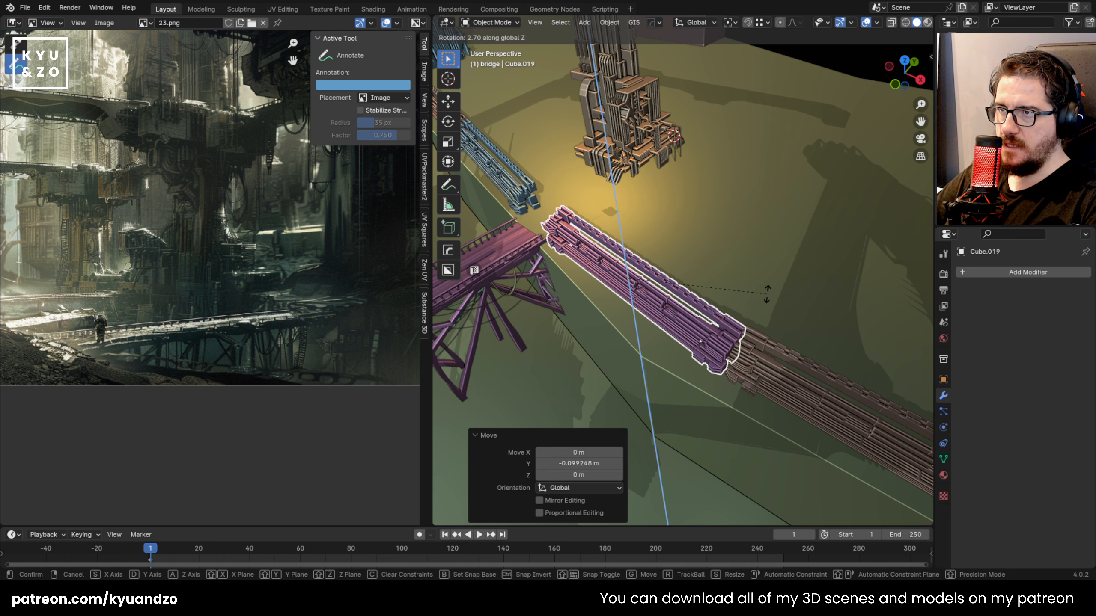
click(767, 295)
key(g)
key(d)
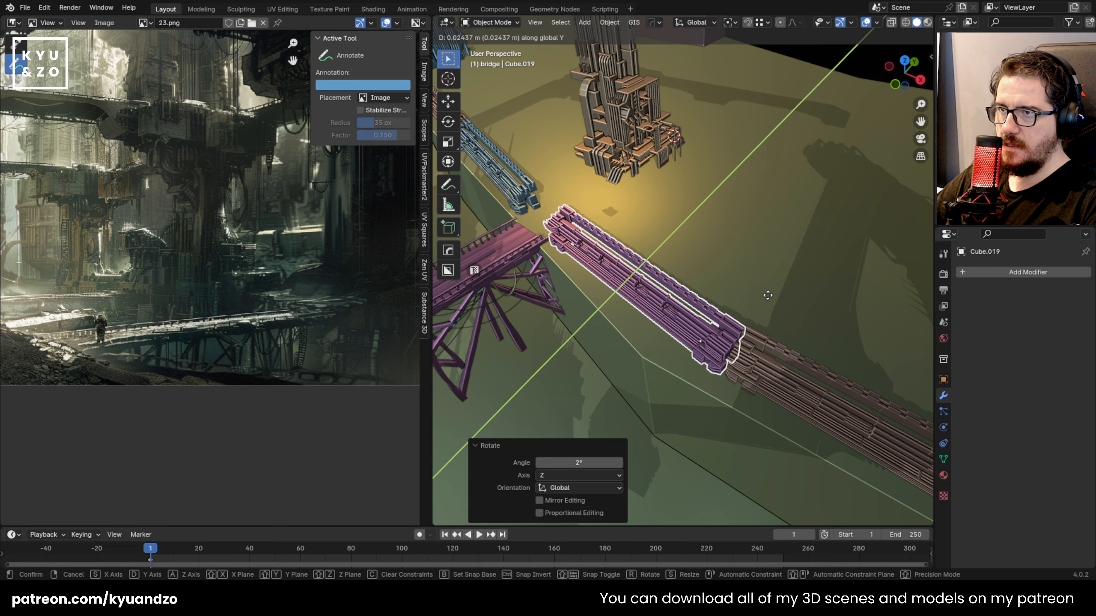
click(768, 296)
Rotate the blue section of the duplicated bridge about Z and move it -0.077565 m along Y
scroll(742, 258, down, 5)
scroll(592, 188, up, 6)
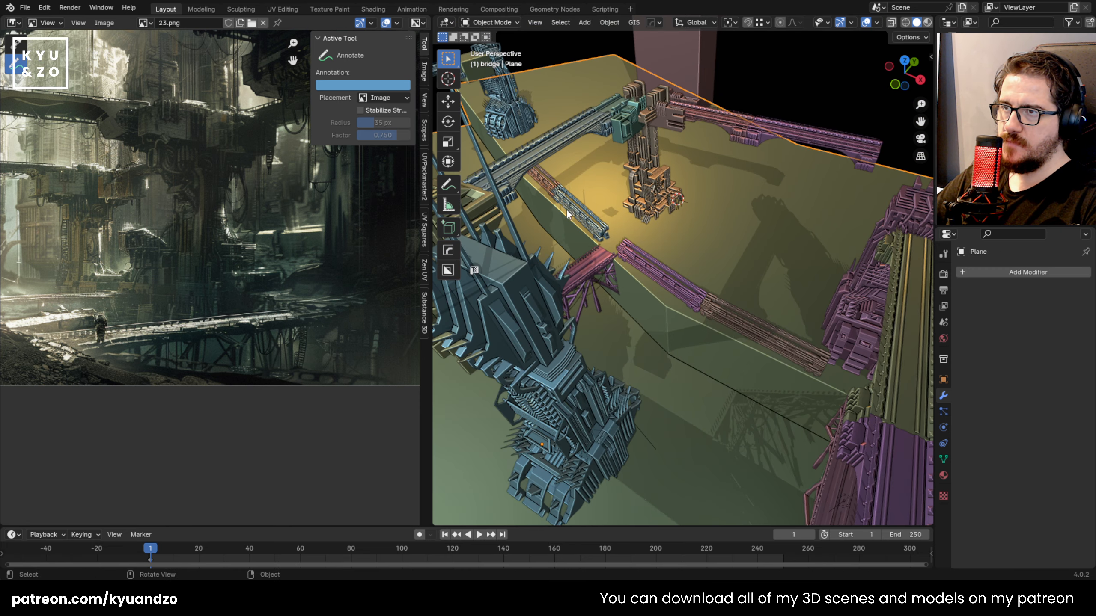
click(604, 298)
key(r)
key(a)
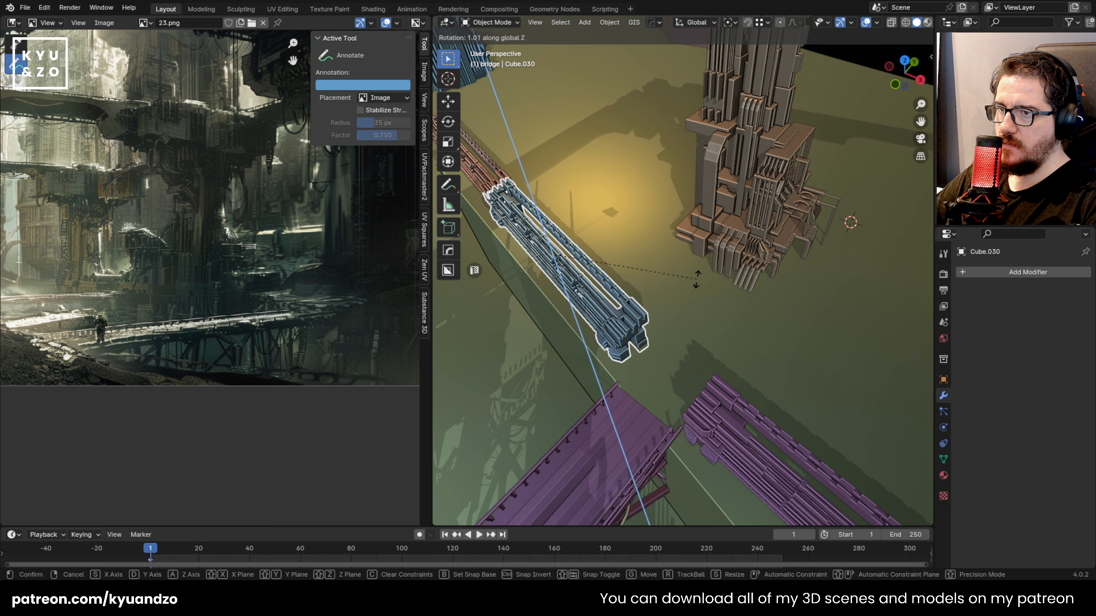
click(695, 280)
key(g)
key(d)
click(675, 274)
Rotate the brown section of the duplicated bridge -4.3° about Z and shift it along Y to meet the blue section
shift+middle_drag(552, 205, 641, 255)
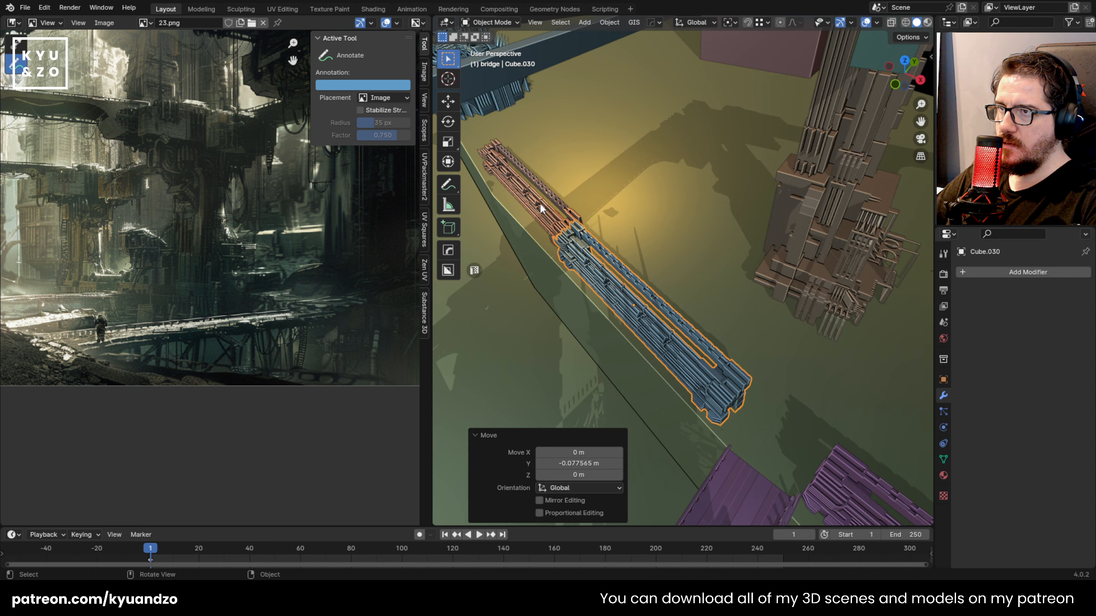
click(541, 211)
key(r)
key(a)
click(653, 211)
key(g)
key(d)
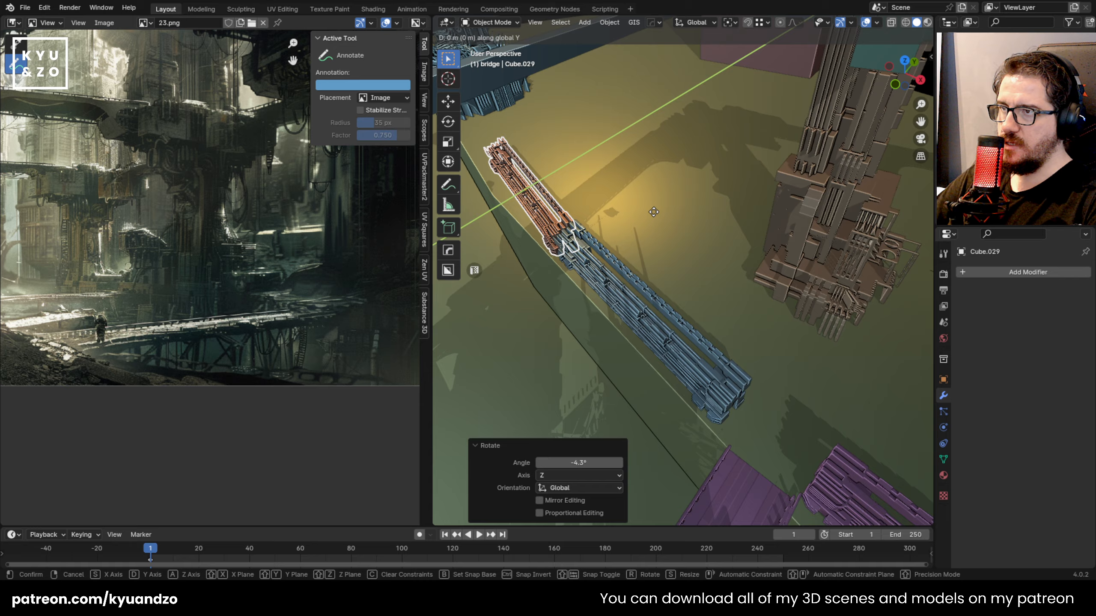
click(654, 211)
Save the file and inspect the low bridge line between the towers through the scene camera
key(ctrl+s)
middle_drag(650, 210, 702, 221)
scroll(703, 241, down, 5)
scroll(702, 222, down, 3)
click(721, 358)
key(KP_0)
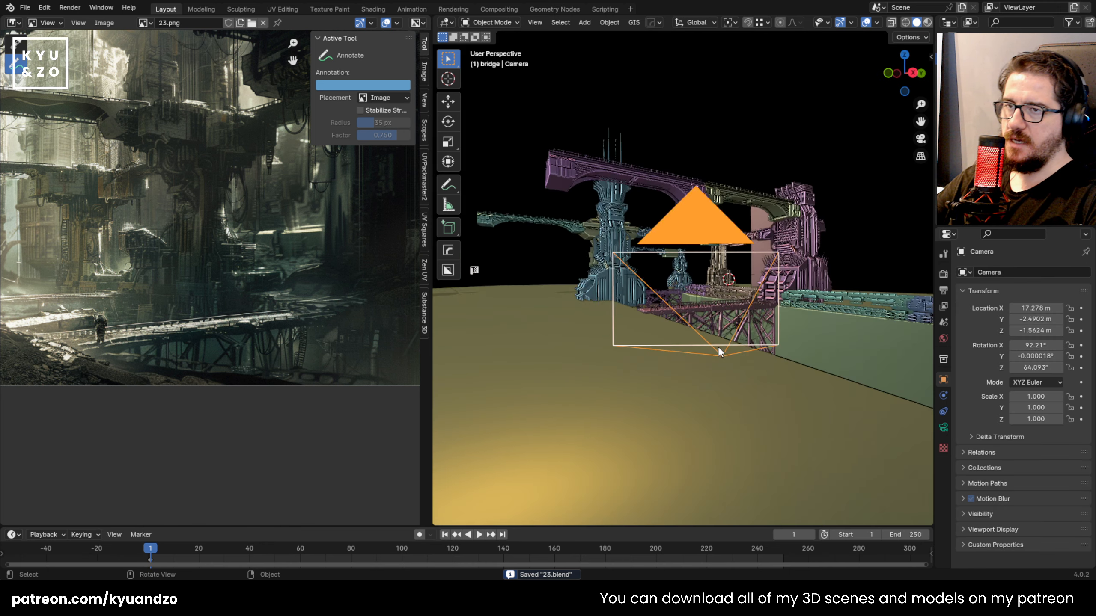
shift+middle_drag(697, 331, 559, 228)
scroll(560, 228, up, 4)
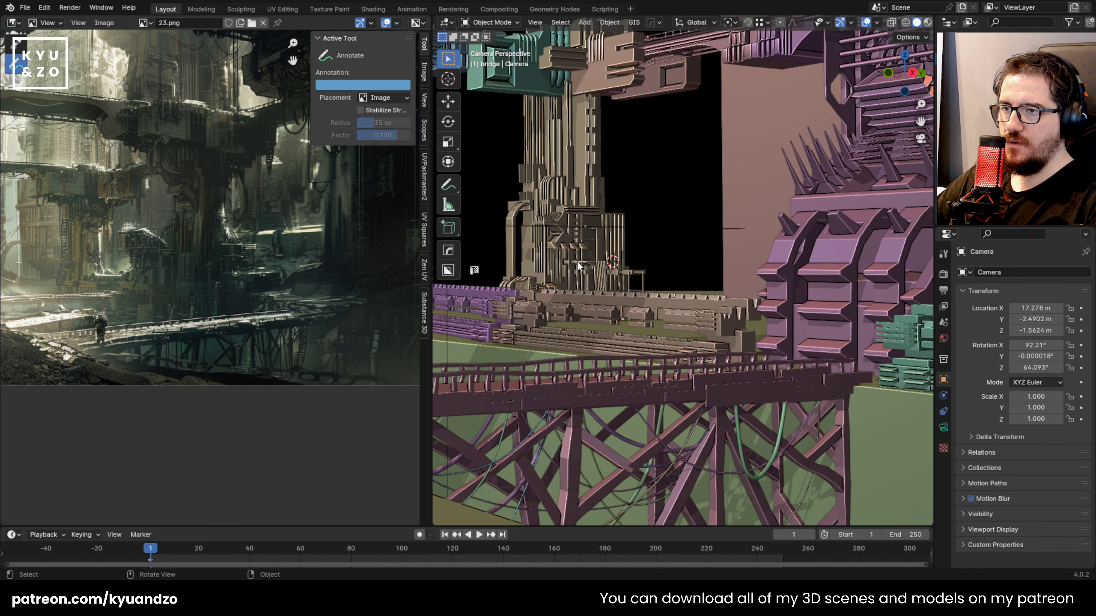
shift+middle_drag(468, 320, 661, 324)
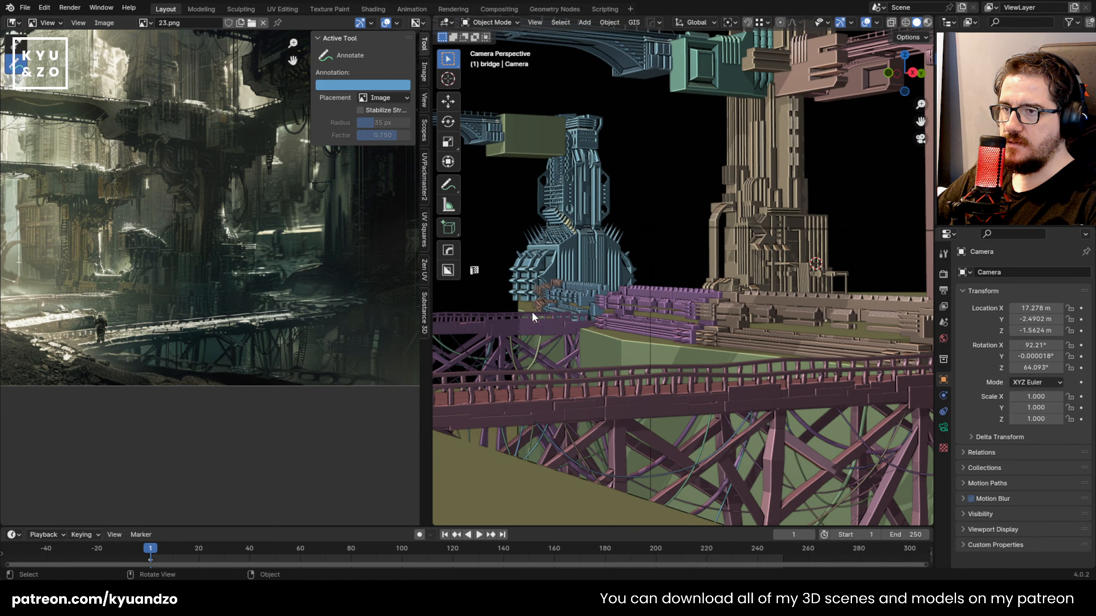
scroll(597, 315, down, 2)
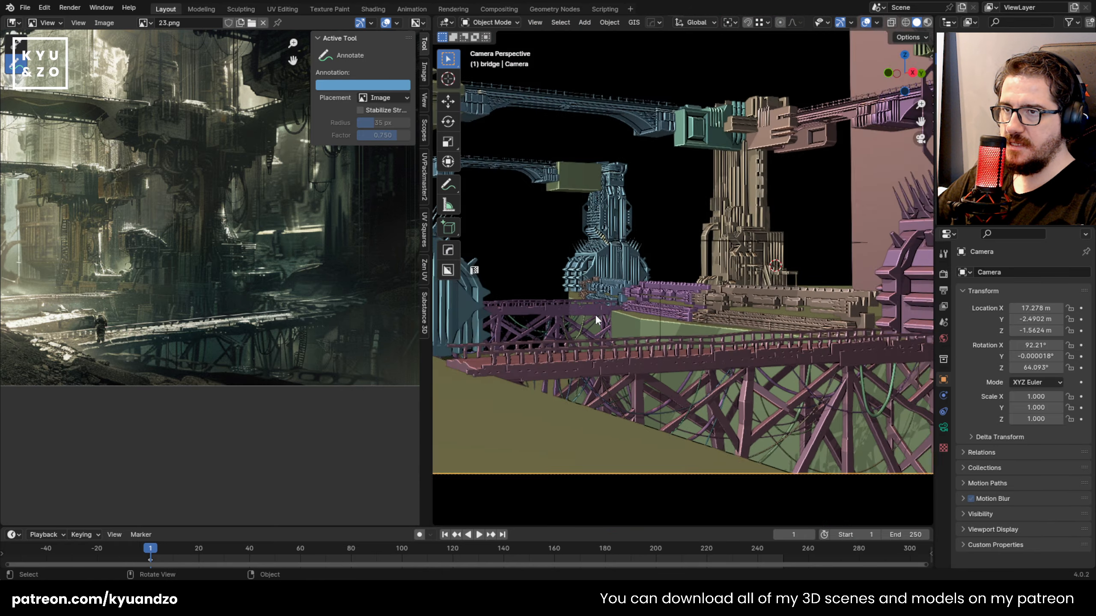
scroll(595, 314, down, 2)
key(ctrl+s)
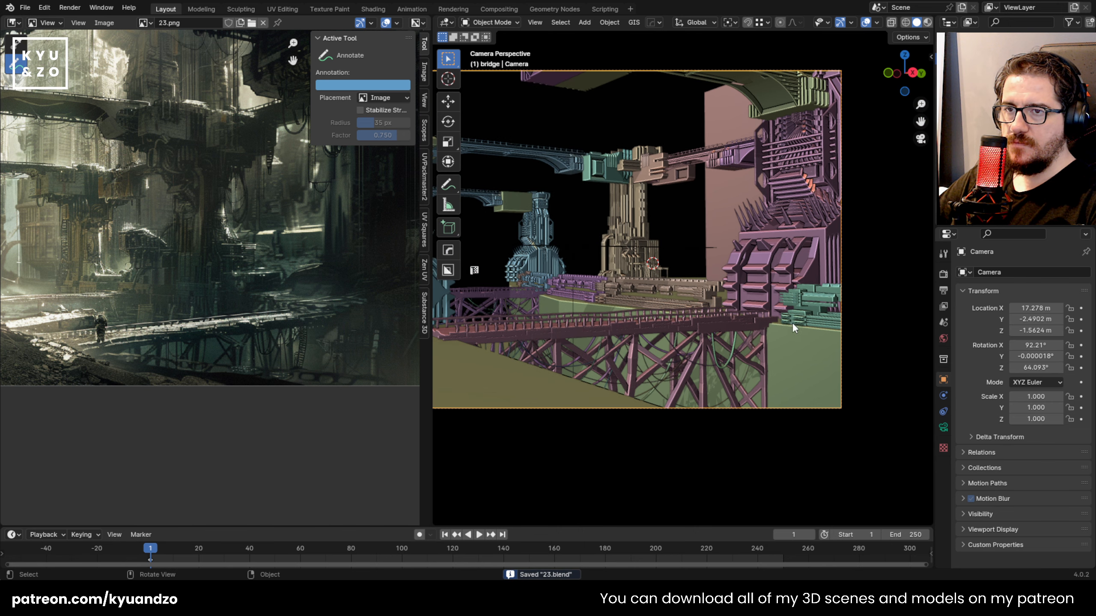
Compare the camera framing of the whole scene with the shadowed far side of the reference painting
shift+middle_drag(812, 301, 725, 297)
scroll(202, 213, down, 2)
middle_drag(333, 241, 244, 244)
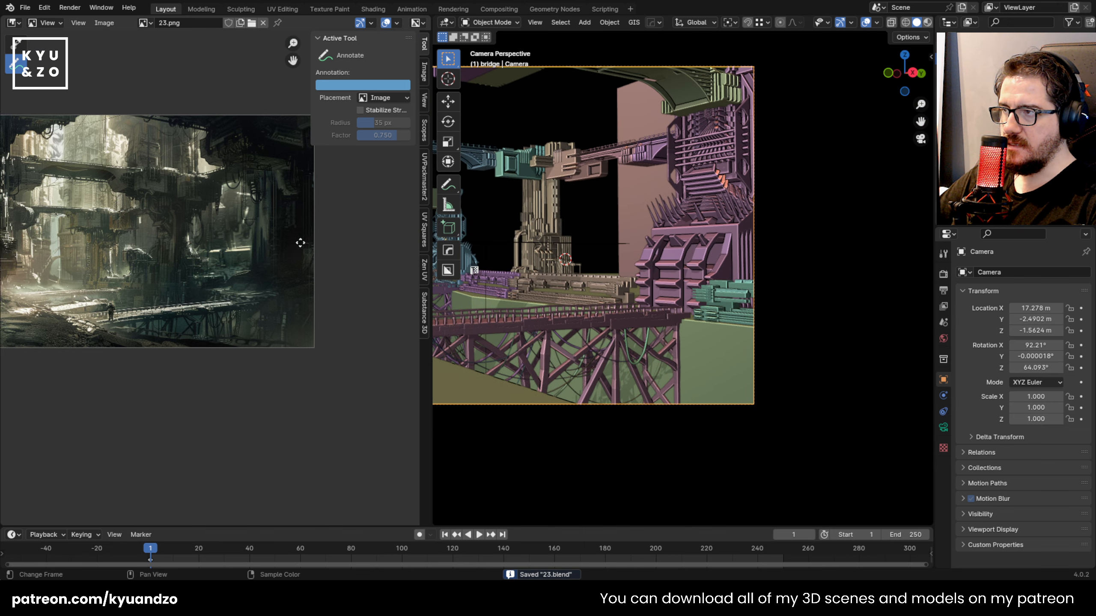
scroll(235, 264, up, 2)
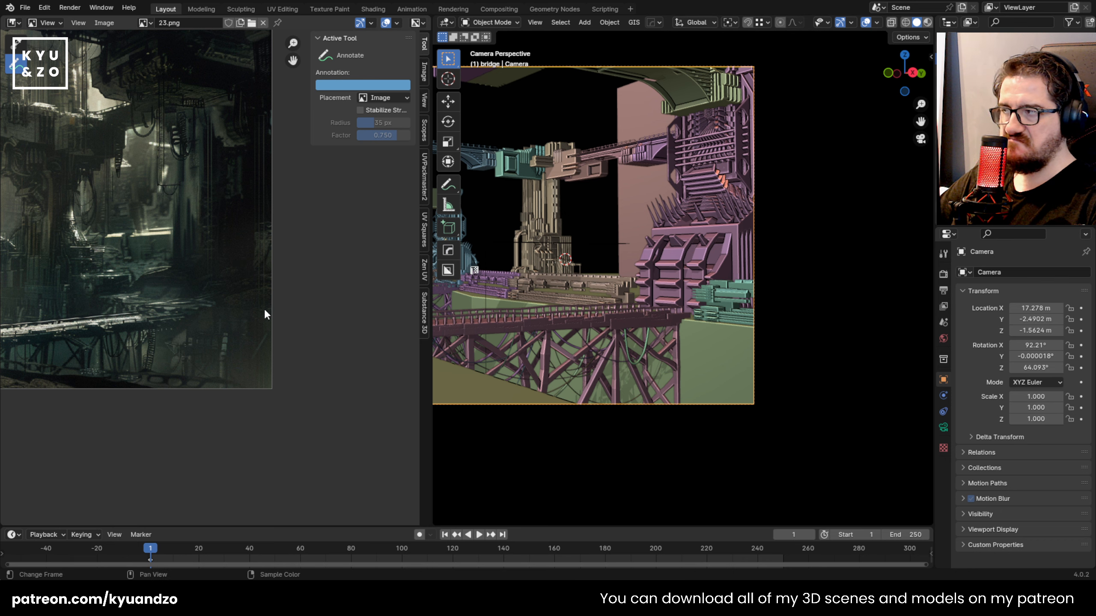
shift+middle_drag(616, 182, 800, 210)
scroll(716, 195, down, 2)
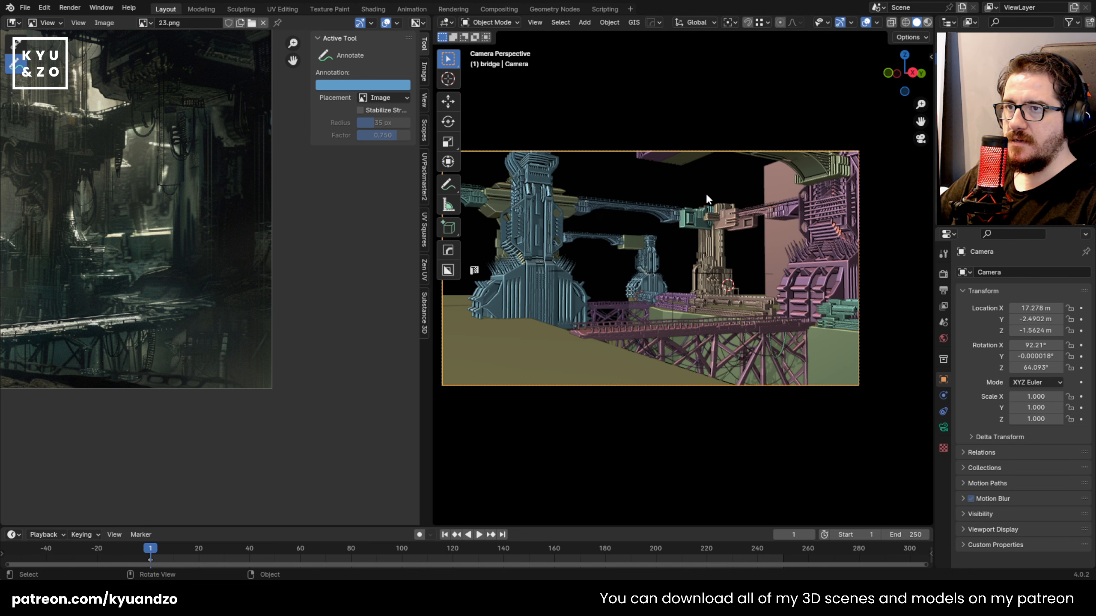
Show the scene's render settings and switch the viewport to rendered shading
click(926, 22)
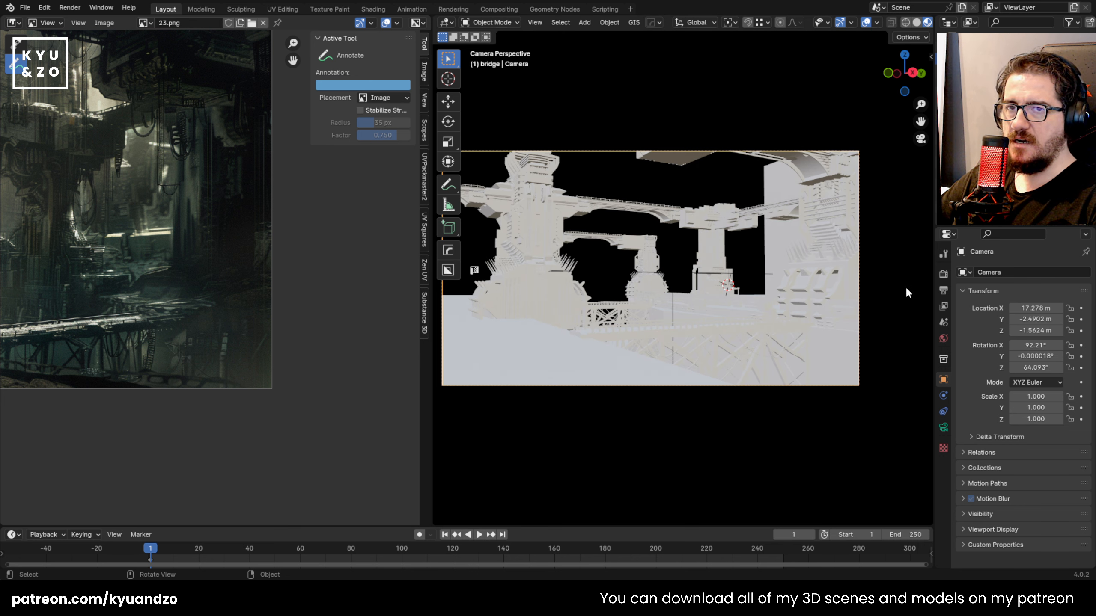
click(943, 275)
shift+middle_drag(588, 201, 646, 225)
scroll(899, 25, down, 2)
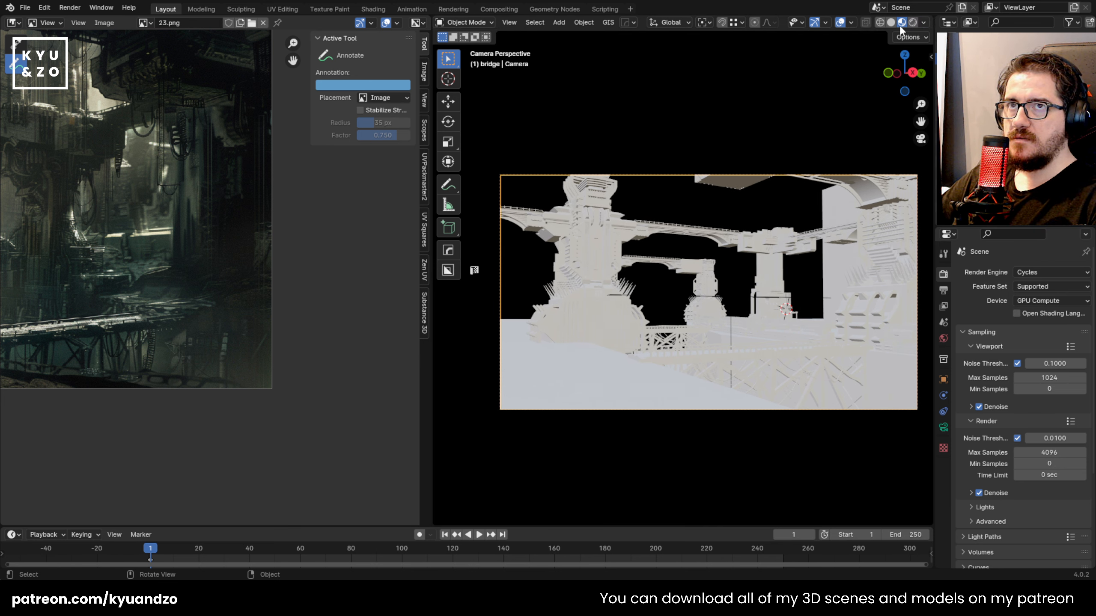
click(911, 23)
Examine the rendered bridges and central tower against the reference painting, and save the file
shift+middle_drag(679, 243, 715, 244)
scroll(588, 246, up, 2)
scroll(587, 246, up, 3)
scroll(581, 244, down, 2)
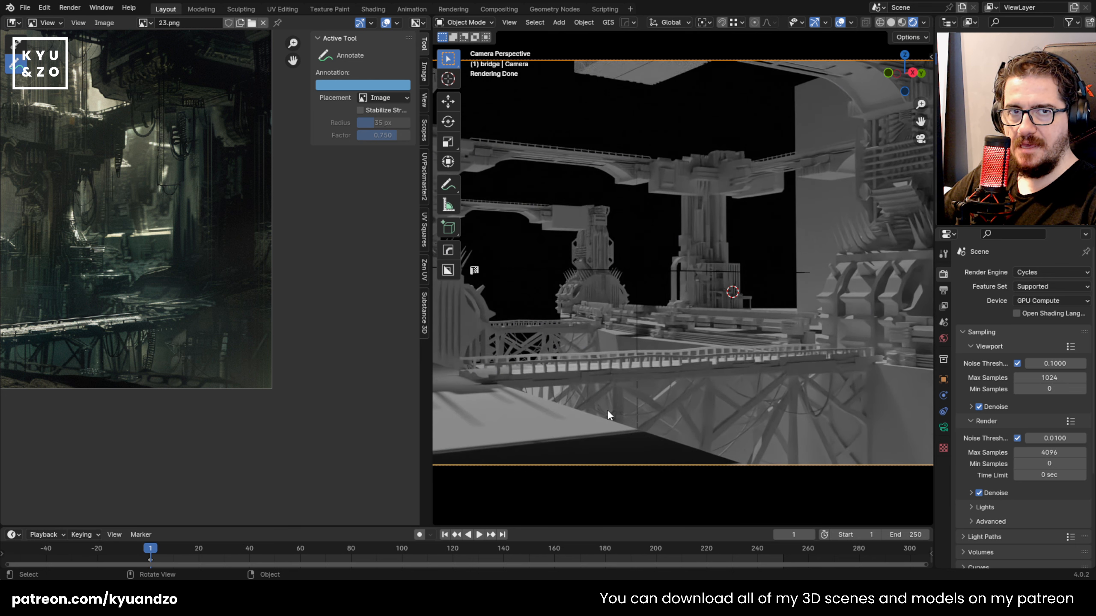
shift+middle_drag(623, 245, 654, 240)
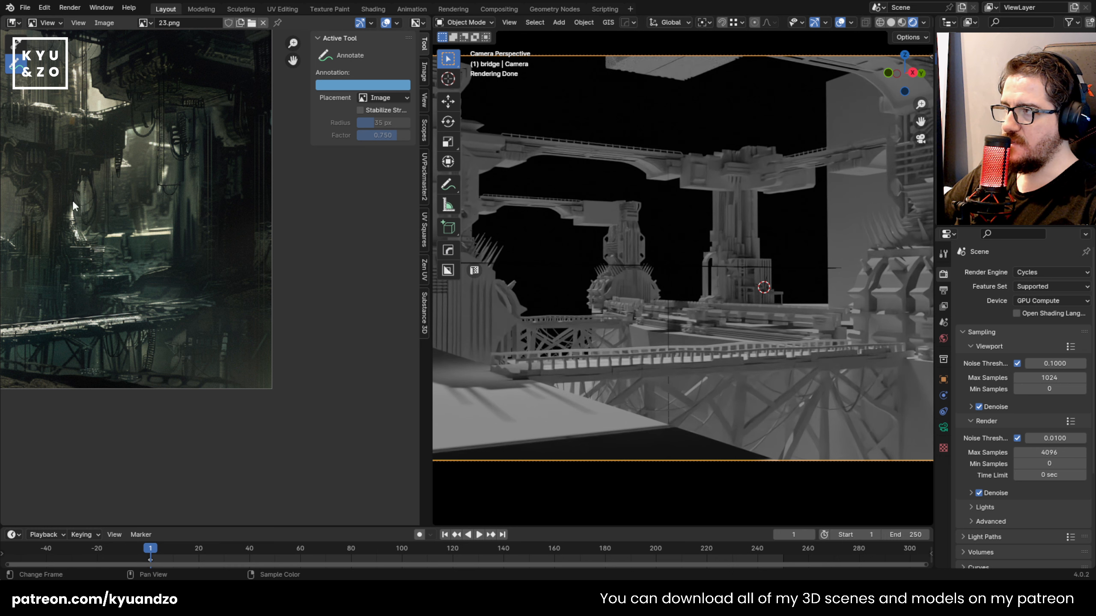
scroll(73, 206, up, 2)
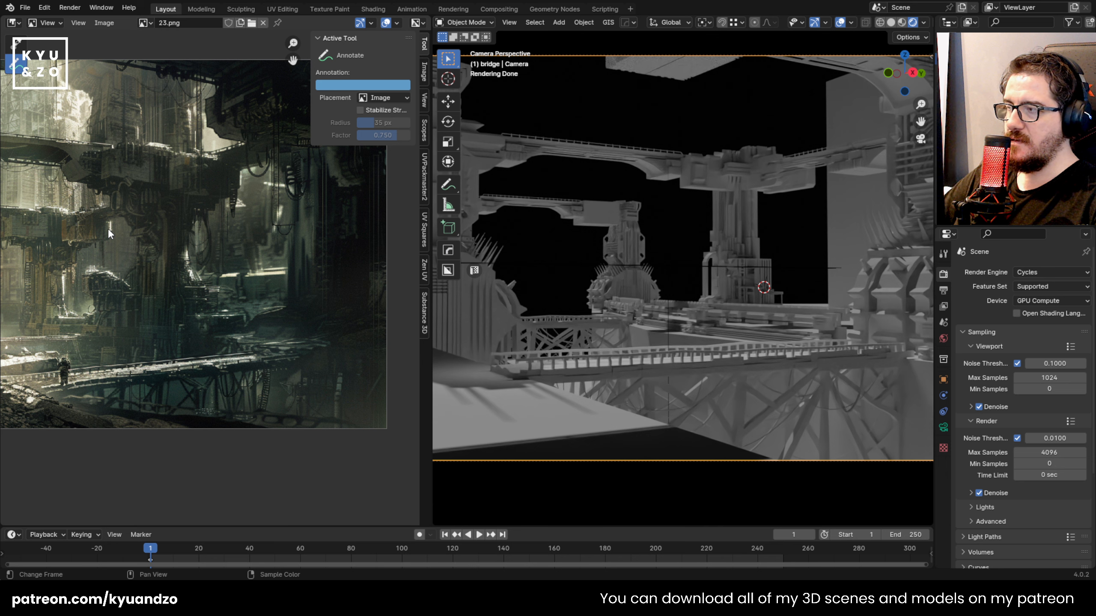
click(732, 233)
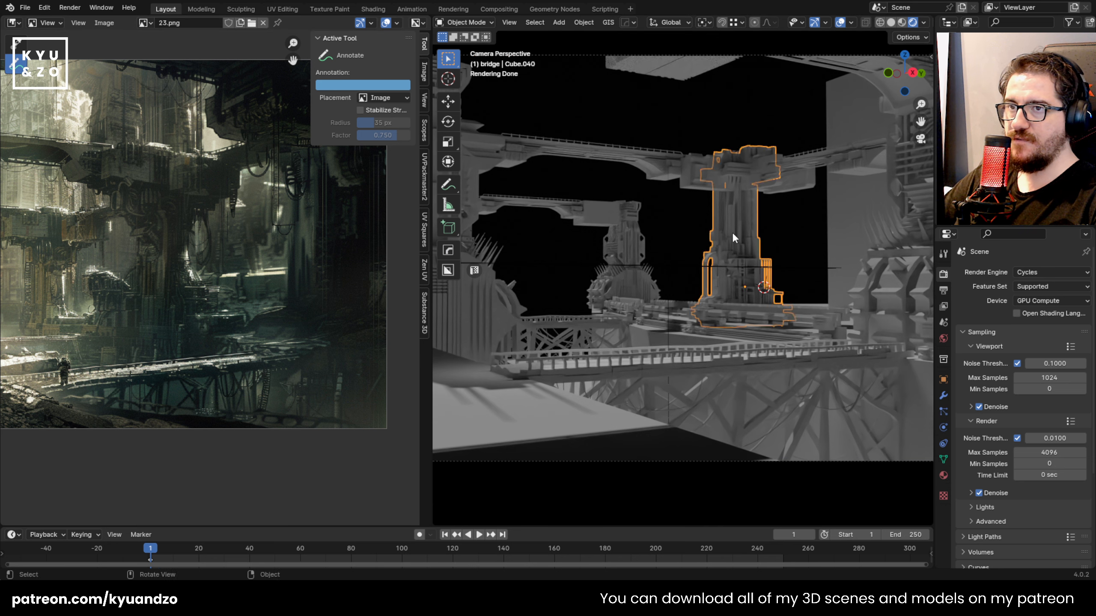
key(ctrl+s)
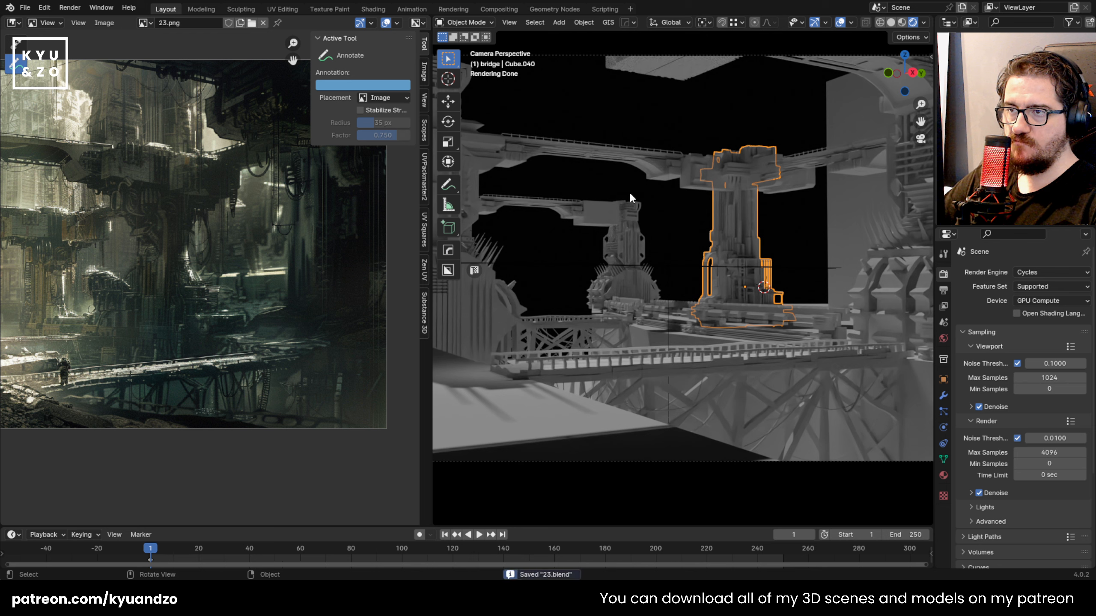
middle_drag(627, 195, 627, 255)
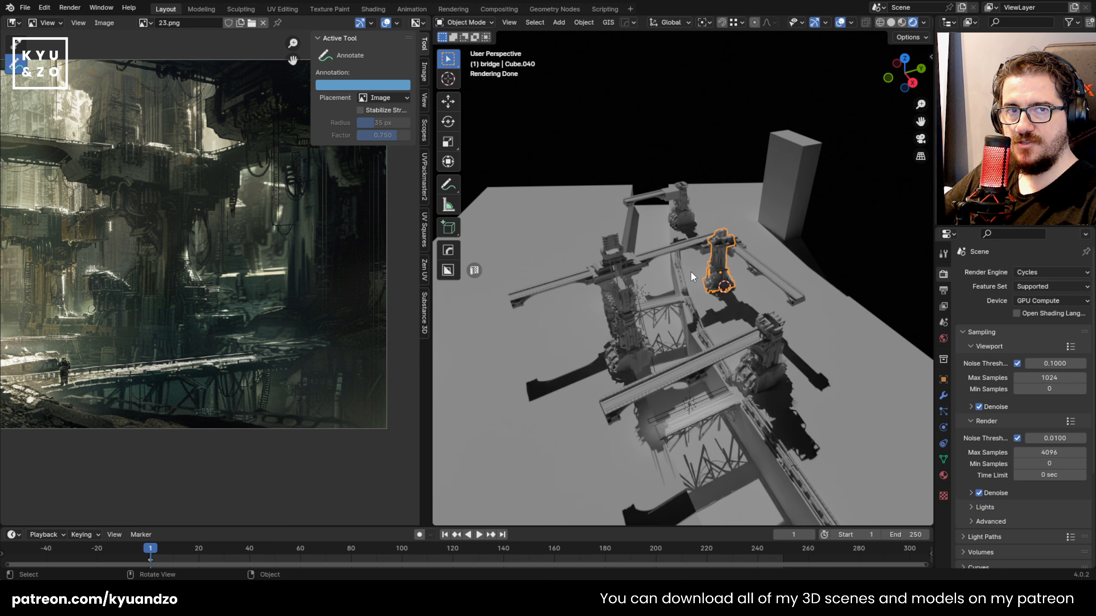
scroll(697, 242, up, 4)
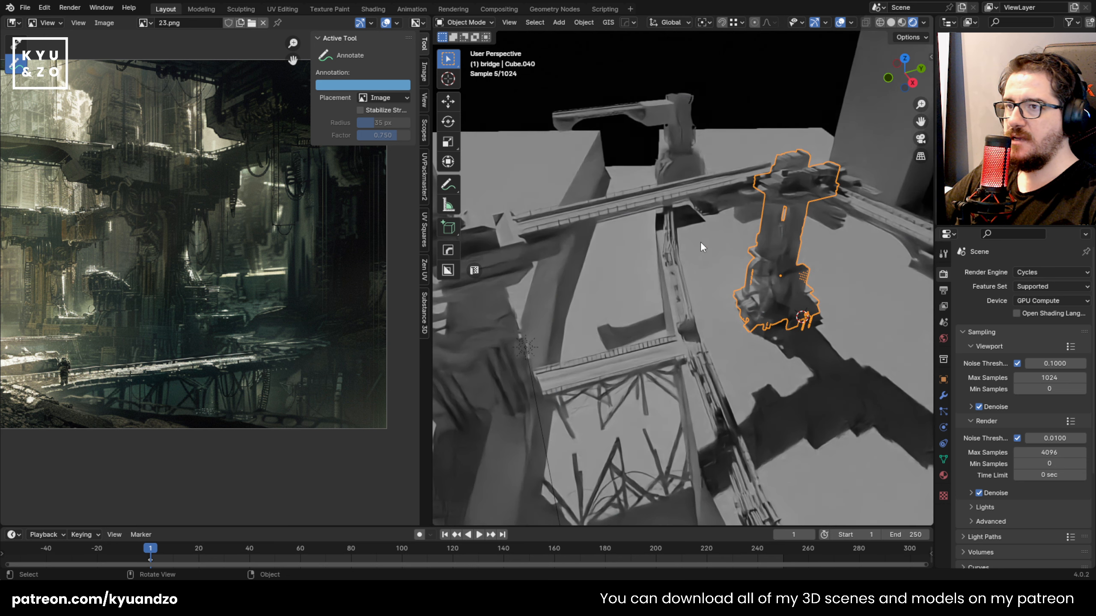
middle_drag(664, 281, 661, 153)
key(alt+a)
click(547, 412)
key(g)
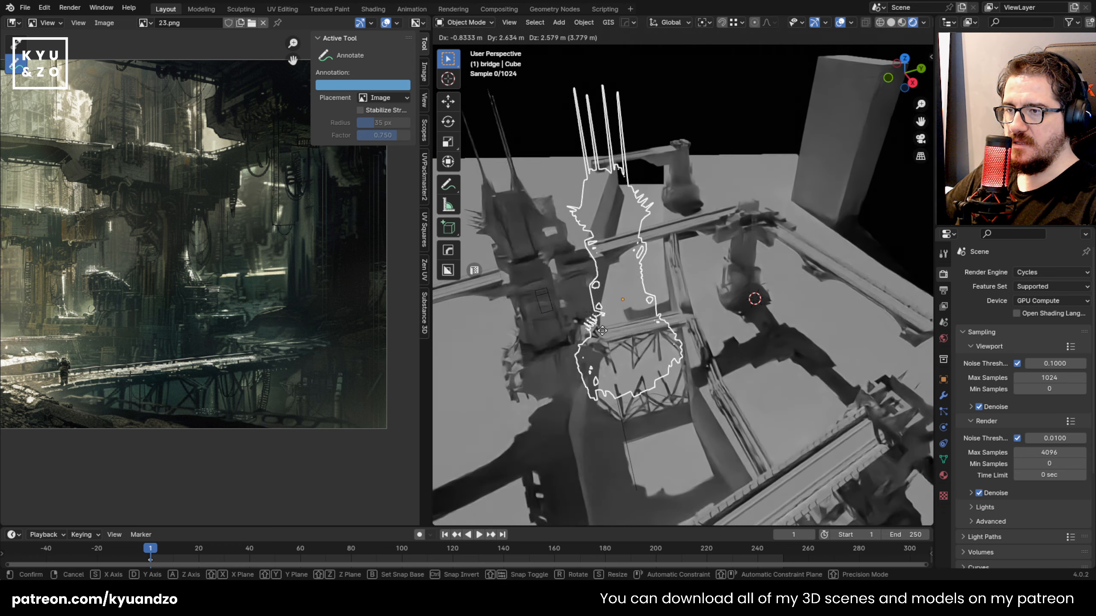
right_click(617, 234)
key(alt+a)
Examine the rendered layout from above, including the spare tower and bridge pieces set apart from the main scene
scroll(664, 273, down, 9)
scroll(676, 252, up, 1)
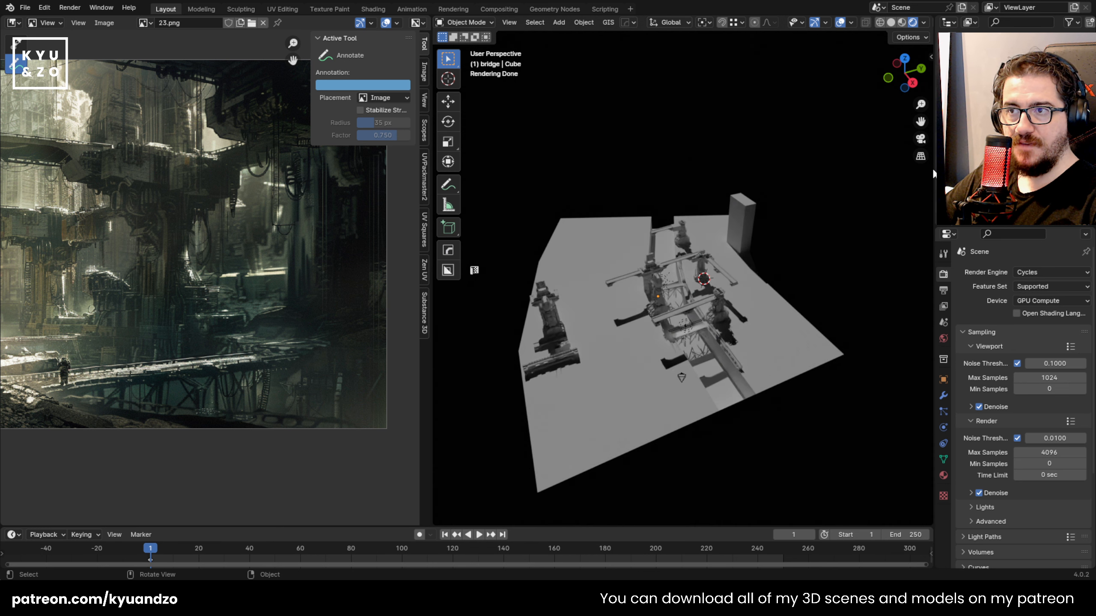
scroll(632, 343, up, 3)
scroll(704, 245, up, 3)
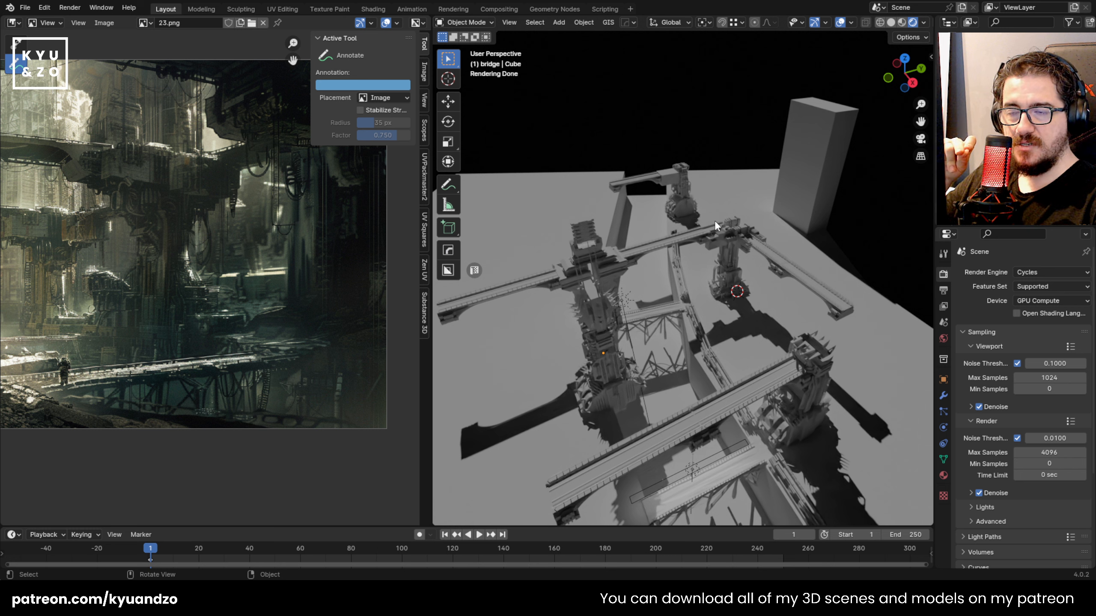
middle_drag(679, 315, 534, 277)
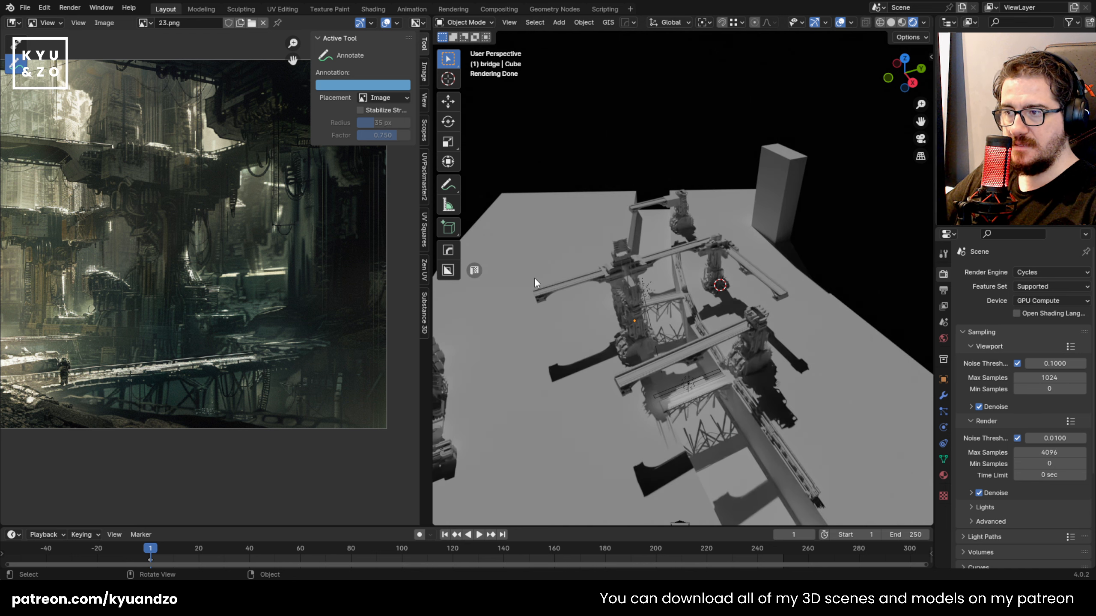
shift+middle_drag(537, 365, 681, 234)
scroll(801, 231, up, 4)
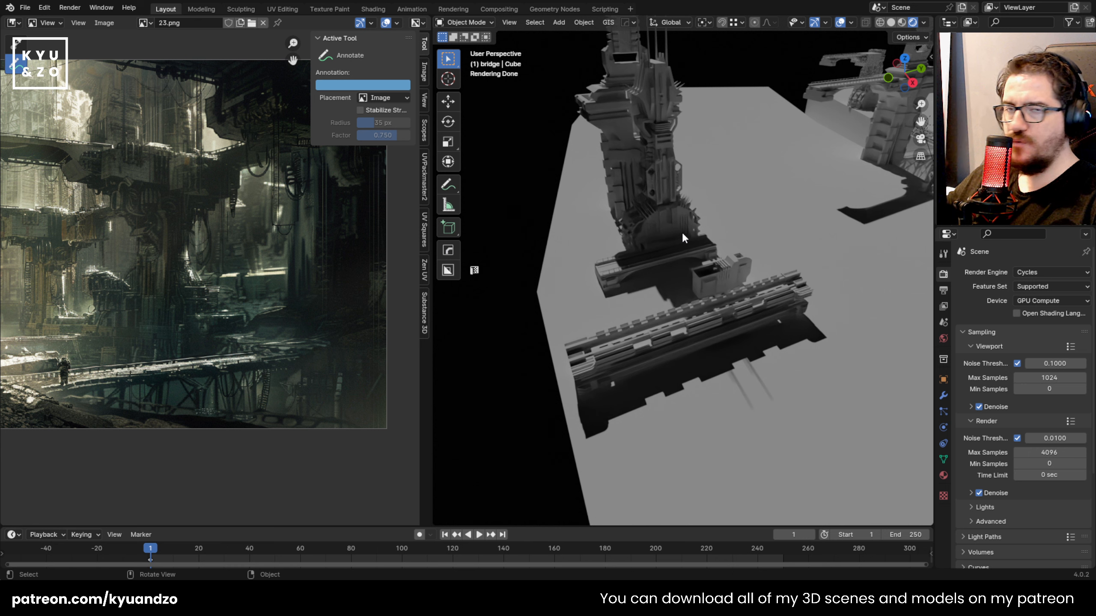
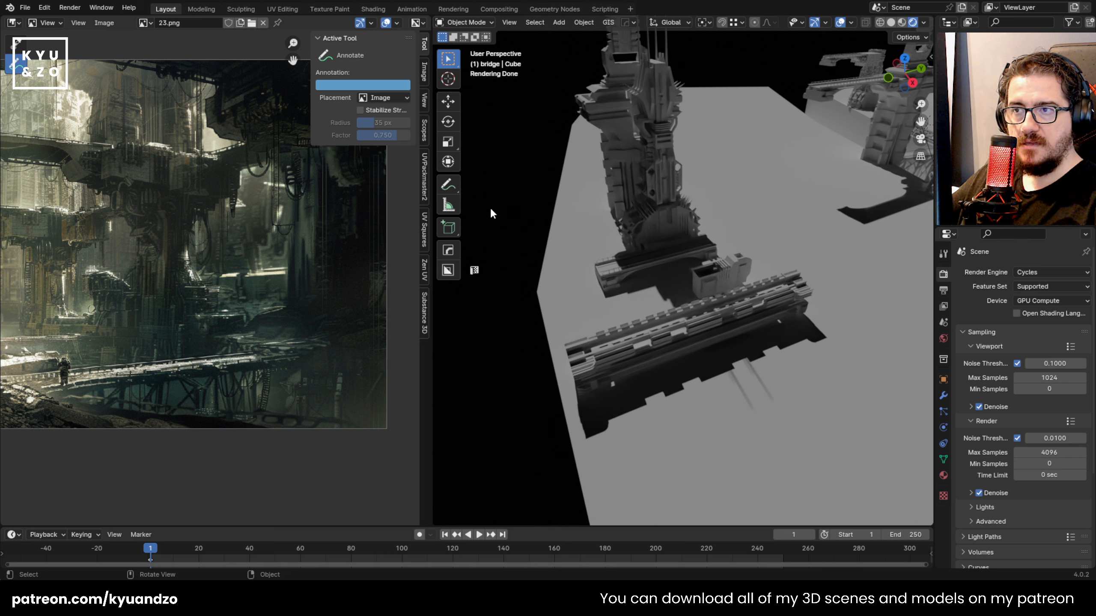
middle_drag(489, 206, 692, 269)
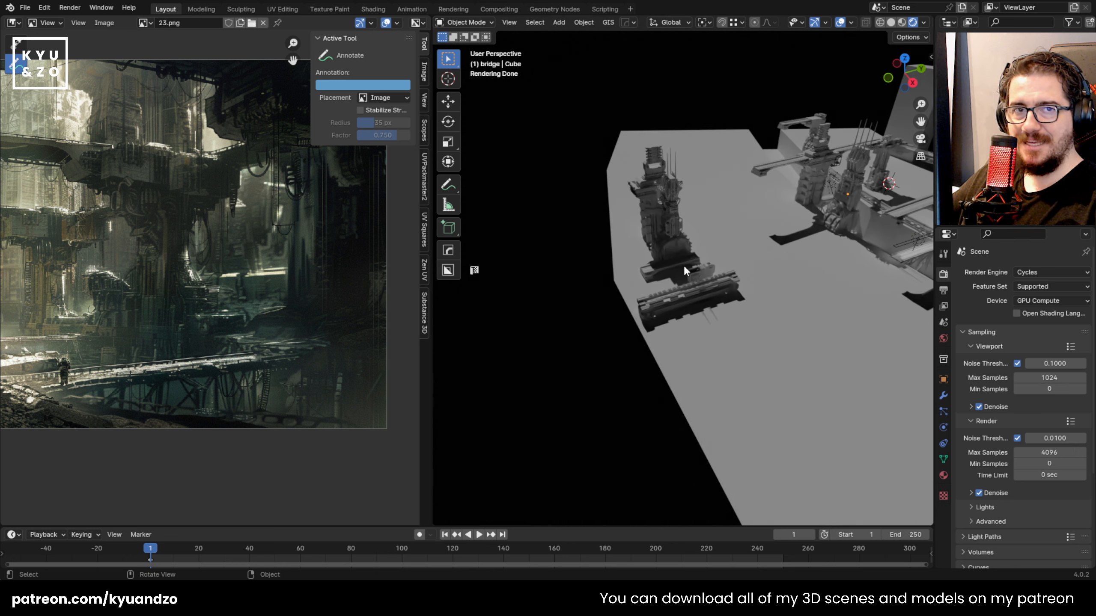
middle_drag(808, 185, 649, 227)
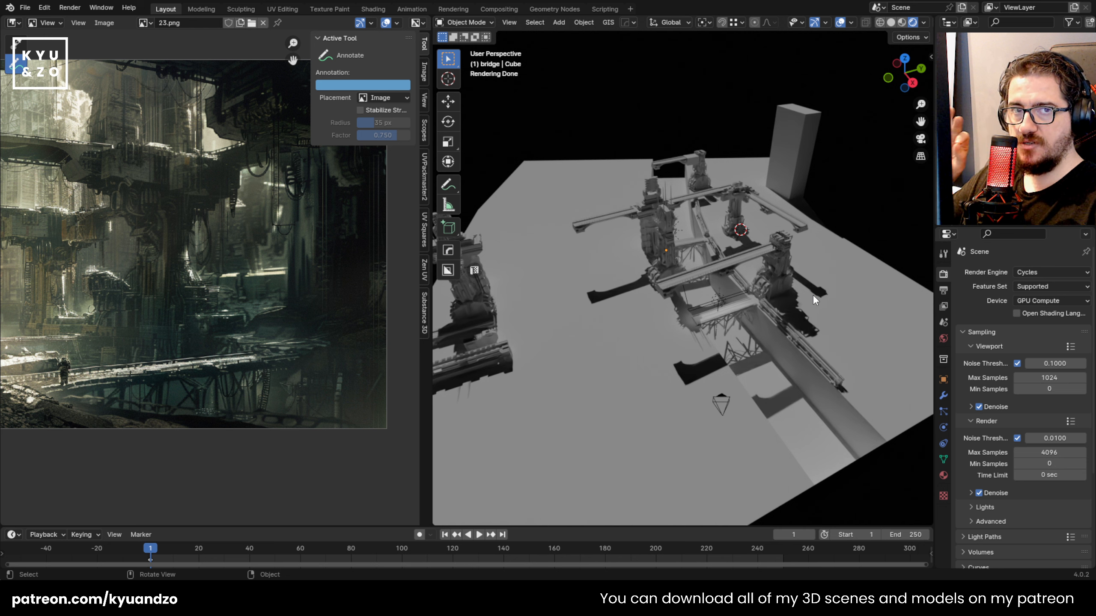
scroll(812, 295, up, 3)
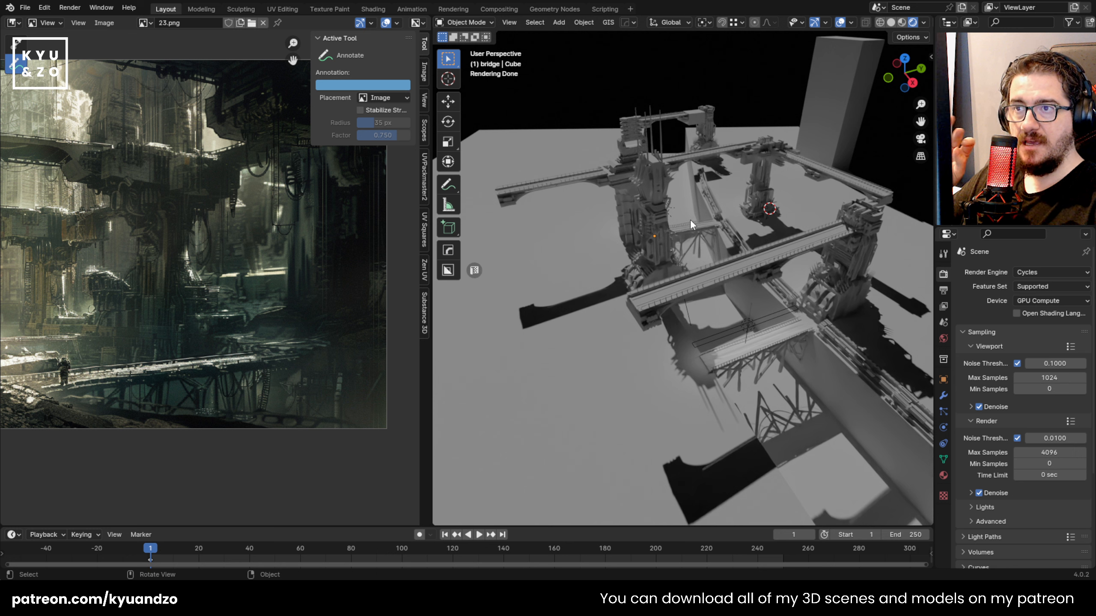
Check the individual sections of the nearest upper bridge by selecting them in turn
click(827, 243)
click(733, 279)
click(793, 245)
click(724, 265)
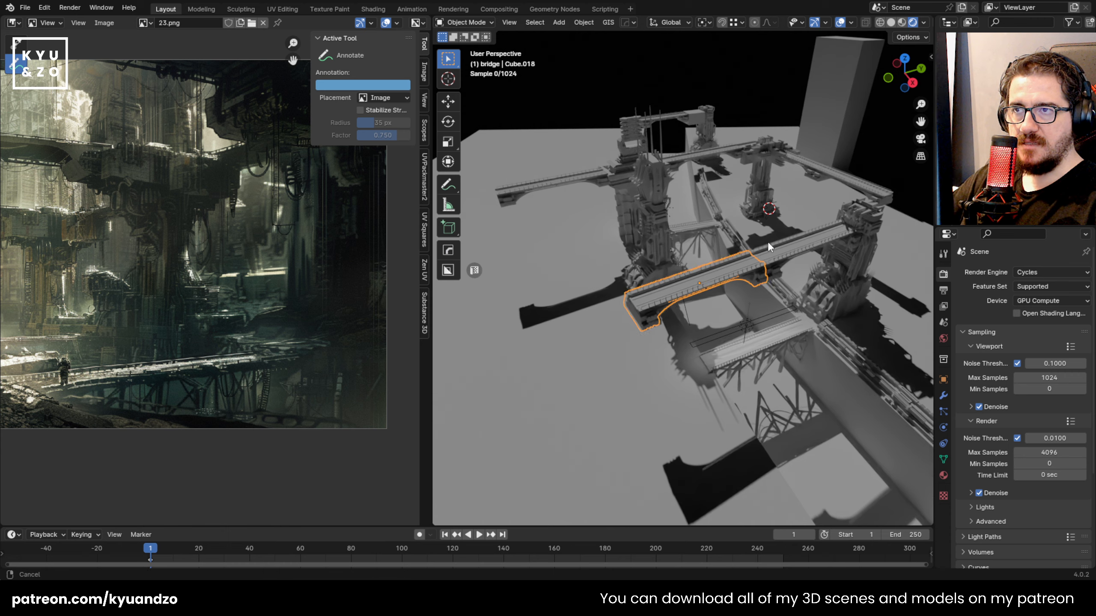
shift+middle_drag(773, 238, 724, 277)
scroll(724, 277, down, 4)
scroll(724, 284, up, 10)
scroll(728, 248, down, 7)
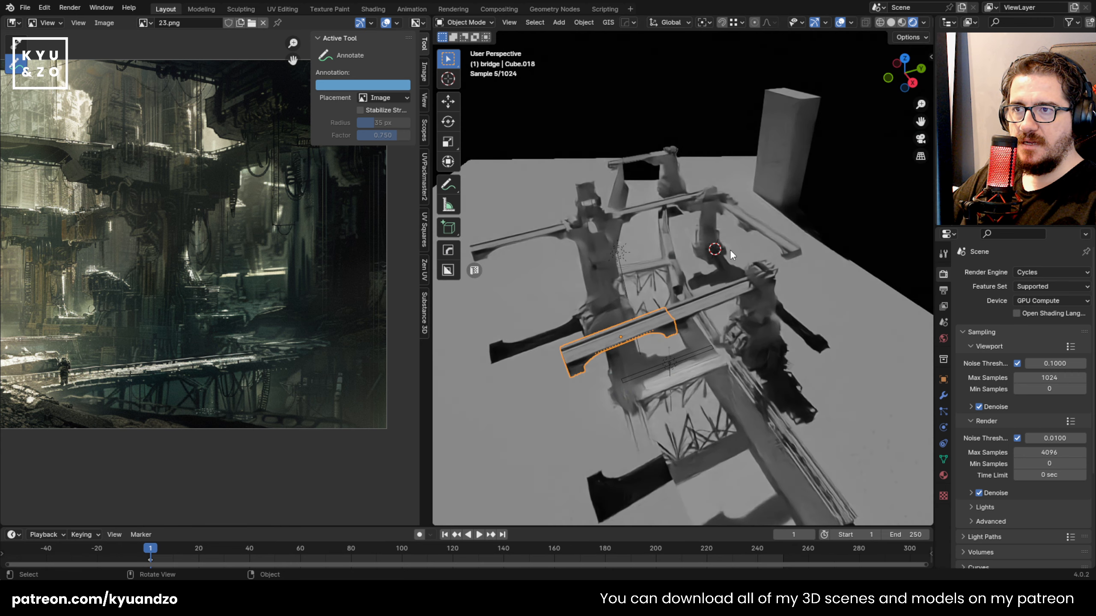
Examine the remaining bridges, the spare tower and the outer upper bridge section as possible pieces to reuse
scroll(730, 248, up, 6)
middle_drag(720, 202, 843, 205)
click(723, 190)
click(792, 318)
click(884, 379)
scroll(880, 371, down, 3)
scroll(843, 203, up, 5)
shift+middle_drag(565, 268, 494, 226)
click(560, 301)
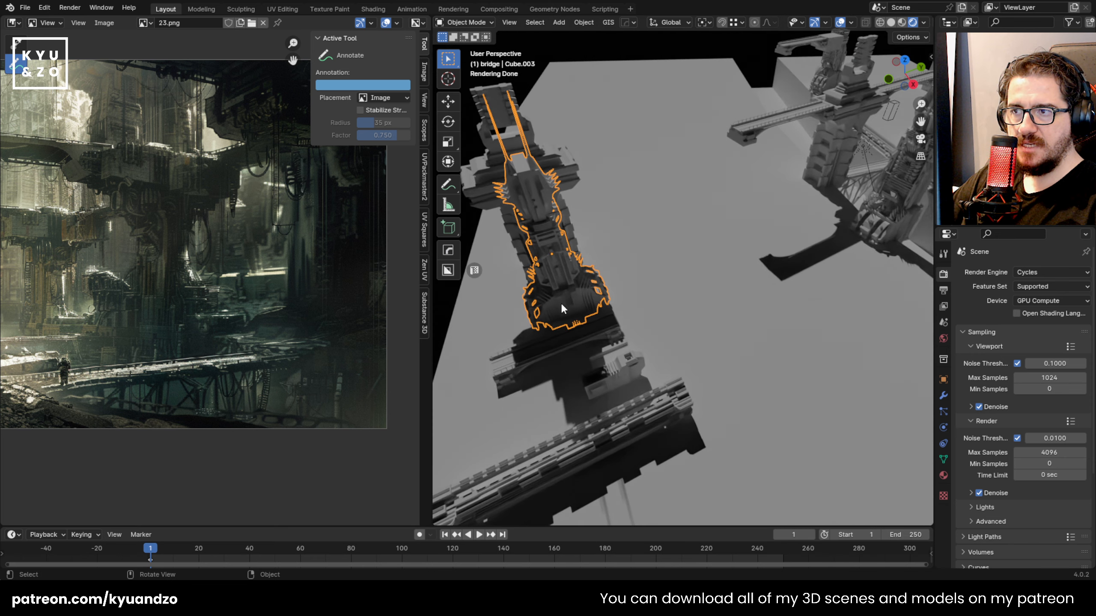
middle_drag(560, 302, 679, 226)
click(679, 226)
shift+middle_drag(570, 383, 637, 340)
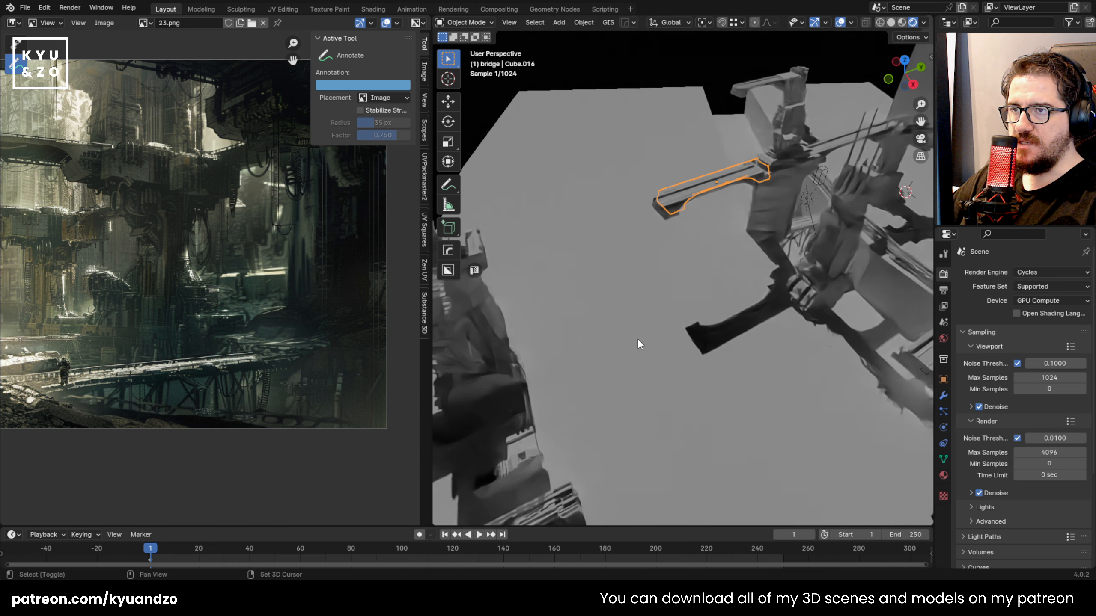
Duplicate the spare arched bridge section, offsetting the copy X 0.59262 m, Y 7.1983 m and Z 2.8369 m
click(537, 474)
click(549, 501)
click(497, 417)
key(g)
click(683, 317)
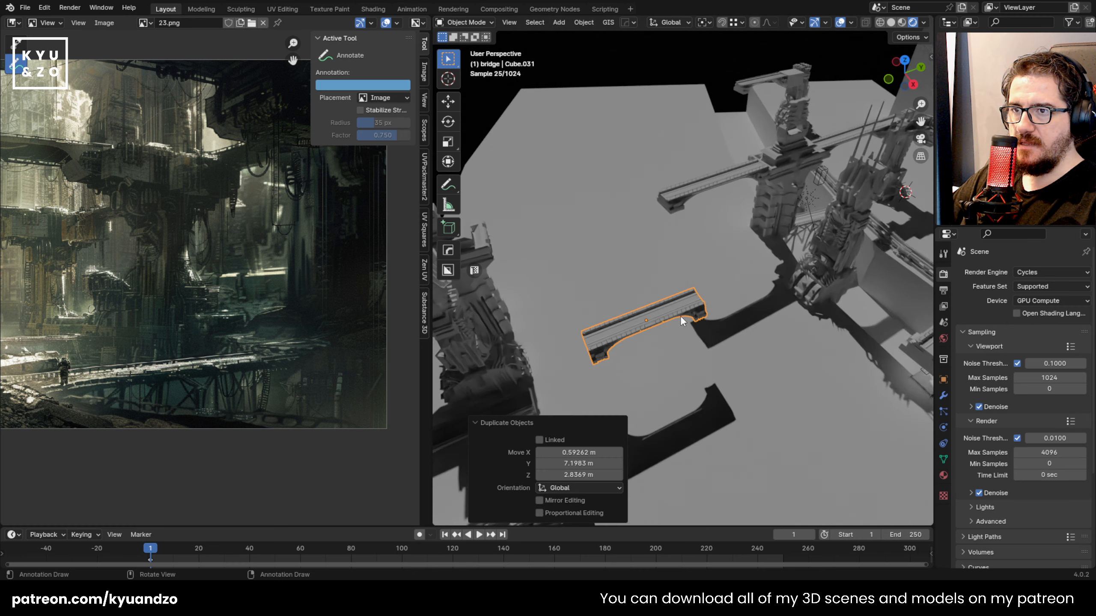
Move the copied bridge section X -4.669 m, Y 6.5488 m and Z 1.4268 m onto the outer upper bridge section
key(g)
click(761, 172)
middle_drag(760, 171, 728, 236)
key(r)
right_click(826, 193)
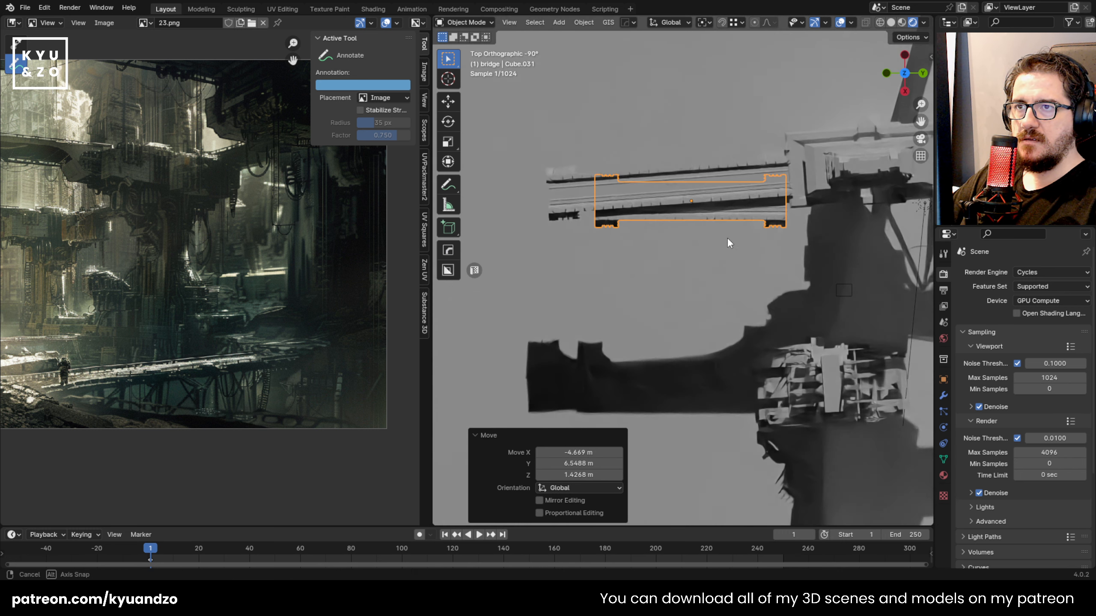
Try to transfer mesh data from the outer upper bridge section to the copied arched section beside it
scroll(815, 212, up, 3)
shift+middle_drag(808, 215, 683, 223)
click(652, 233)
shift+click(712, 253)
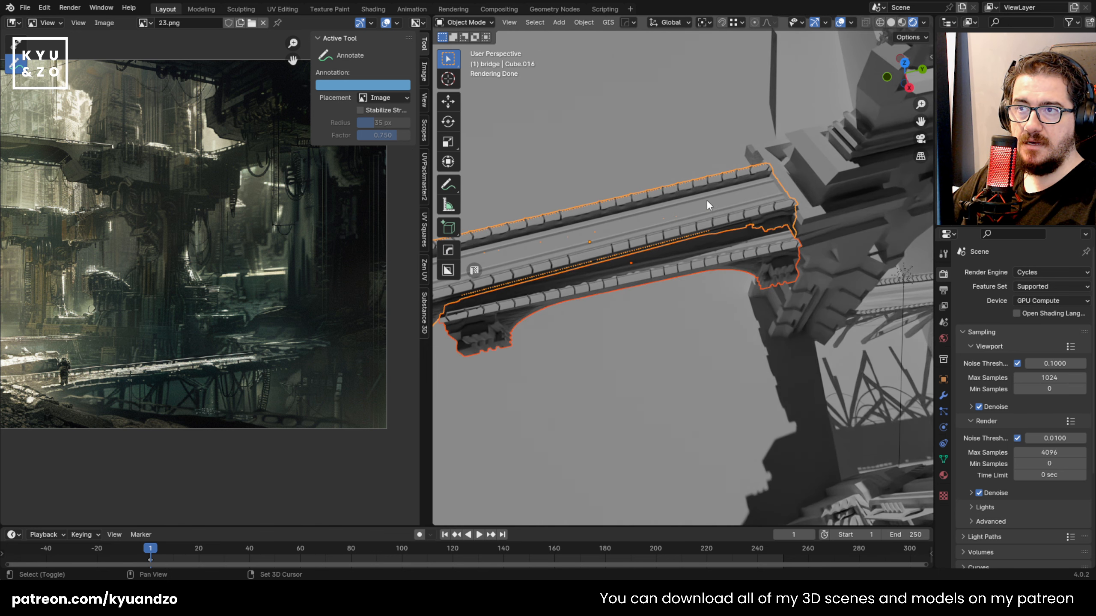
key(ctrl+l)
key(Escape)
key(ctrl+l)
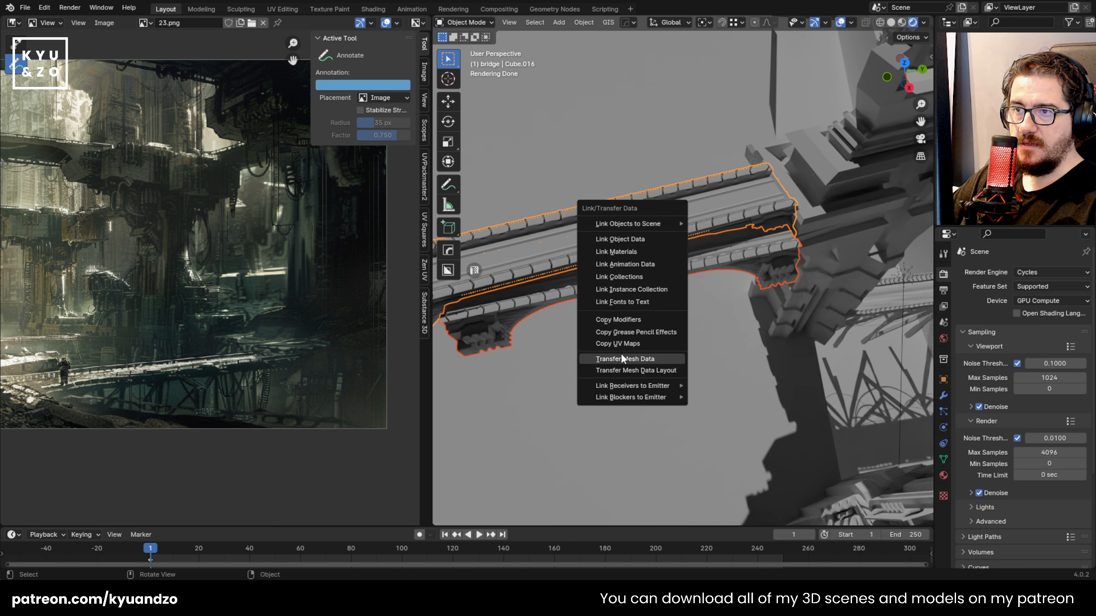
click(647, 359)
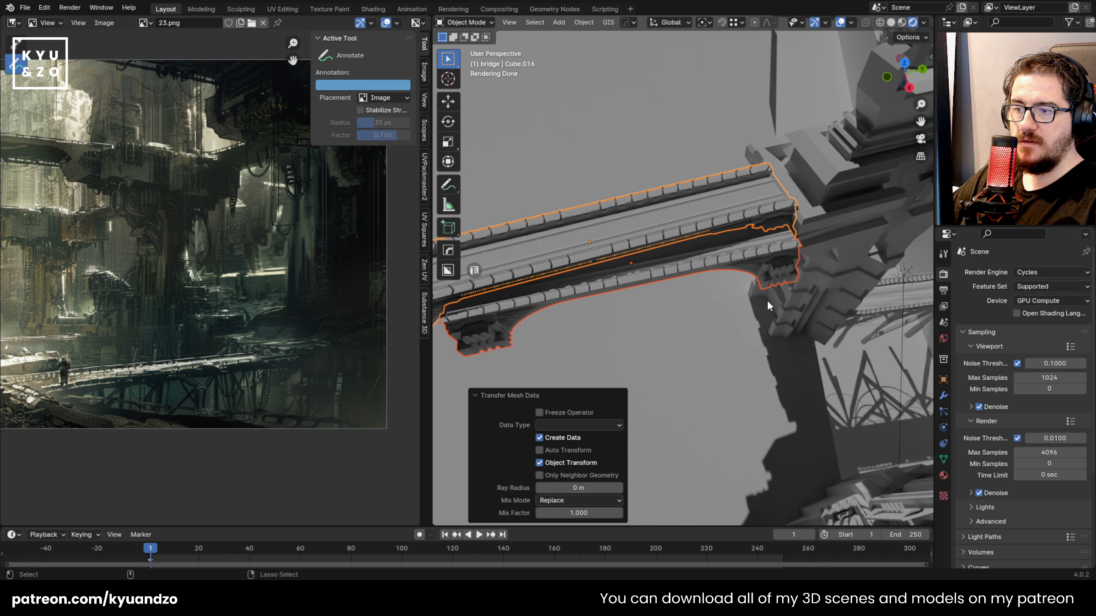
key(ctrl+z)
key(ctrl+l)
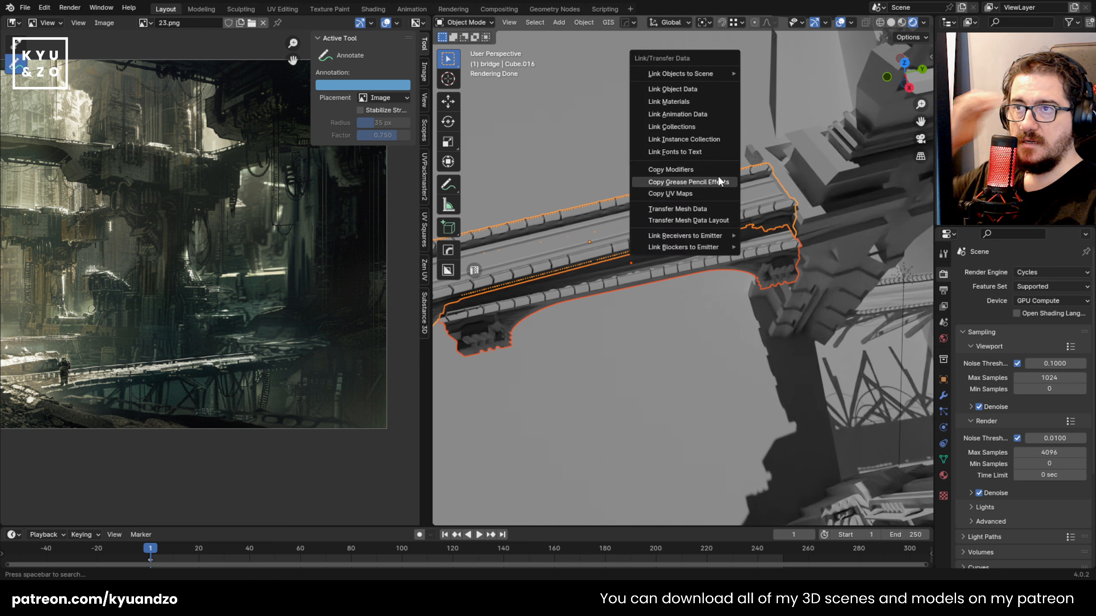
click(686, 209)
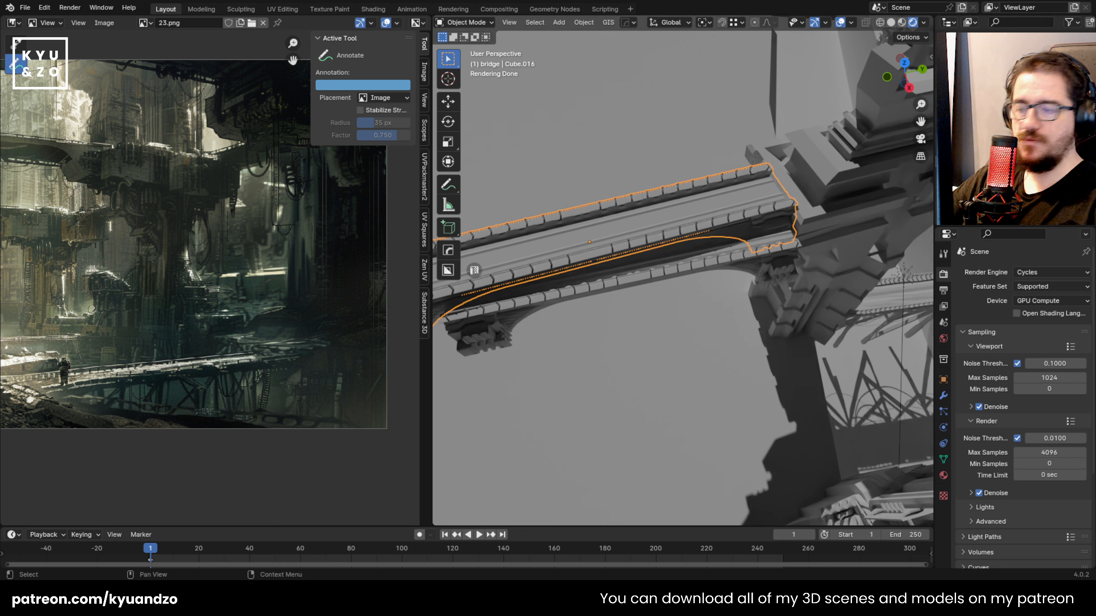
Set the copied bridge section's X location to -2.539 m, copied from the outer upper bridge section
key(n)
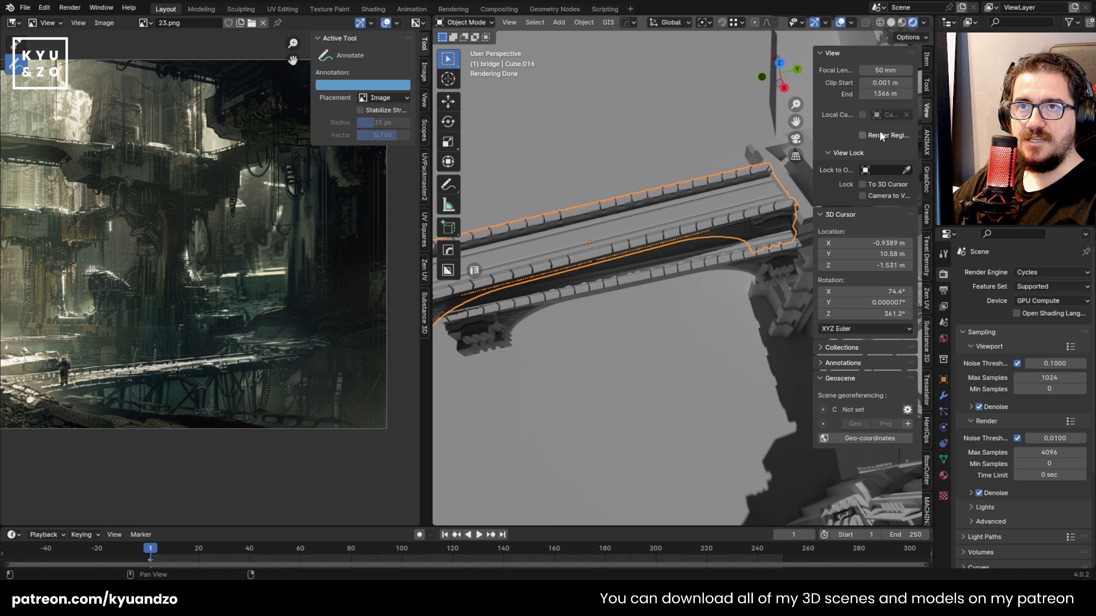
click(925, 87)
click(927, 111)
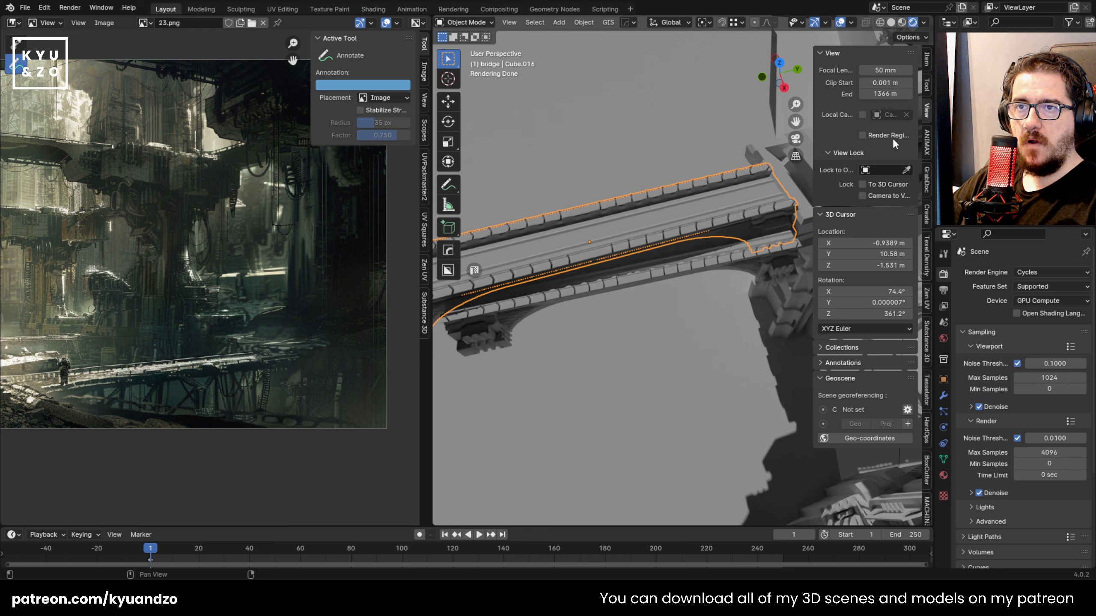
click(927, 60)
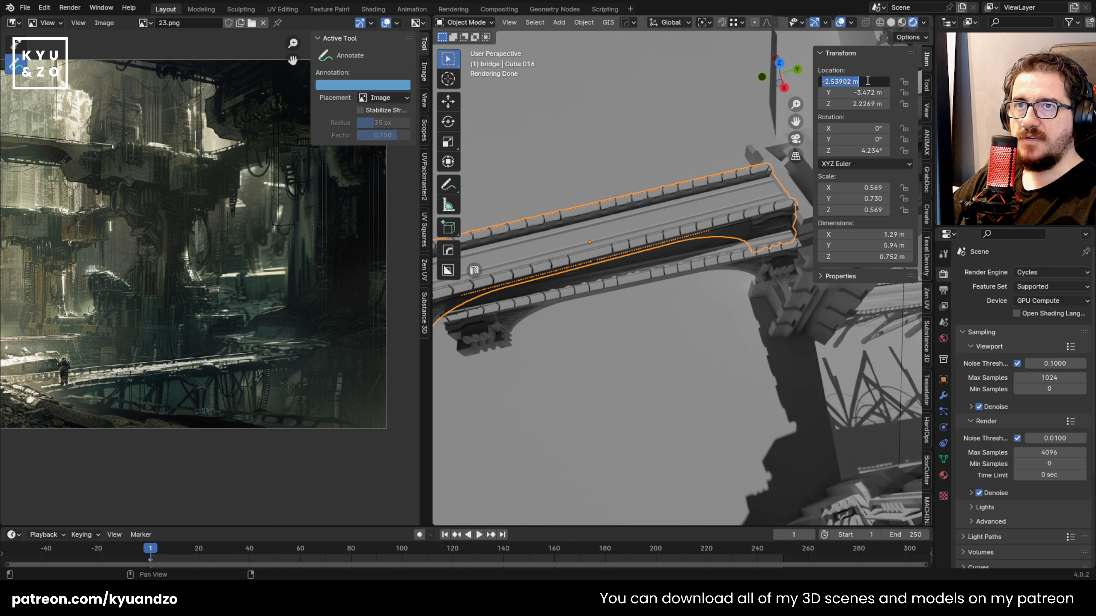
key(Return)
click(690, 267)
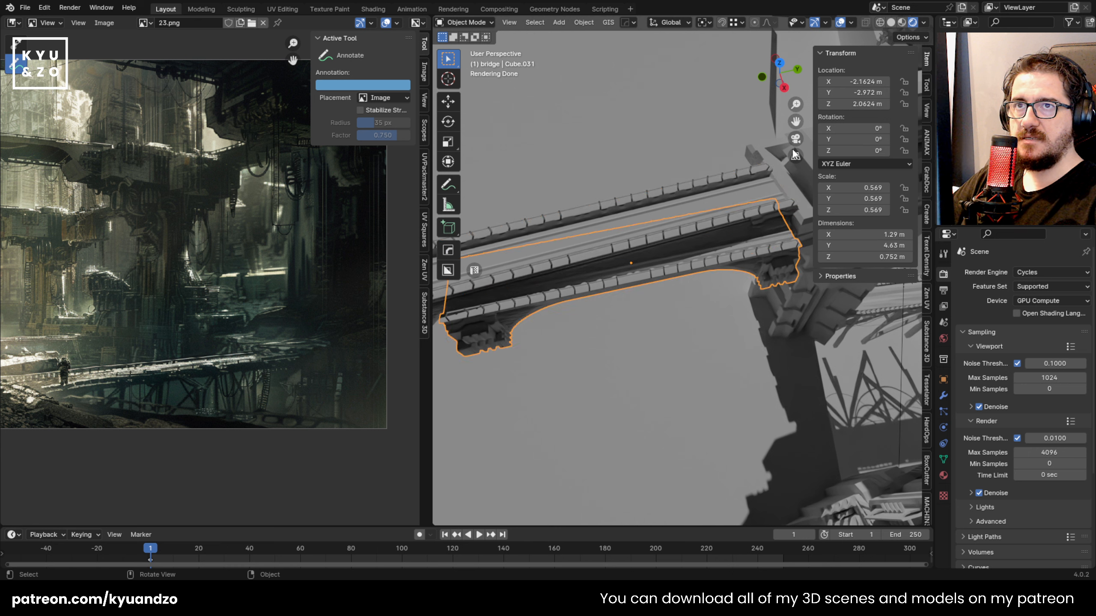
click(850, 83)
key(ctrl+v)
key(Return)
Copy the outer upper bridge section's Y location, -3.472 m, to the duplicated section
click(714, 178)
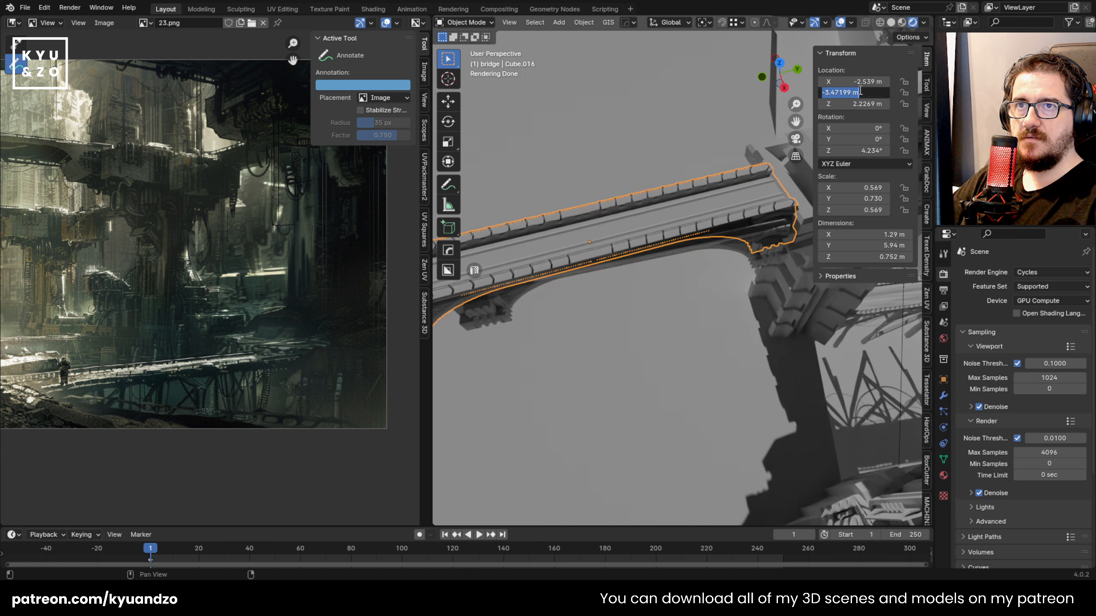
click(723, 238)
click(855, 93)
key(ctrl+v)
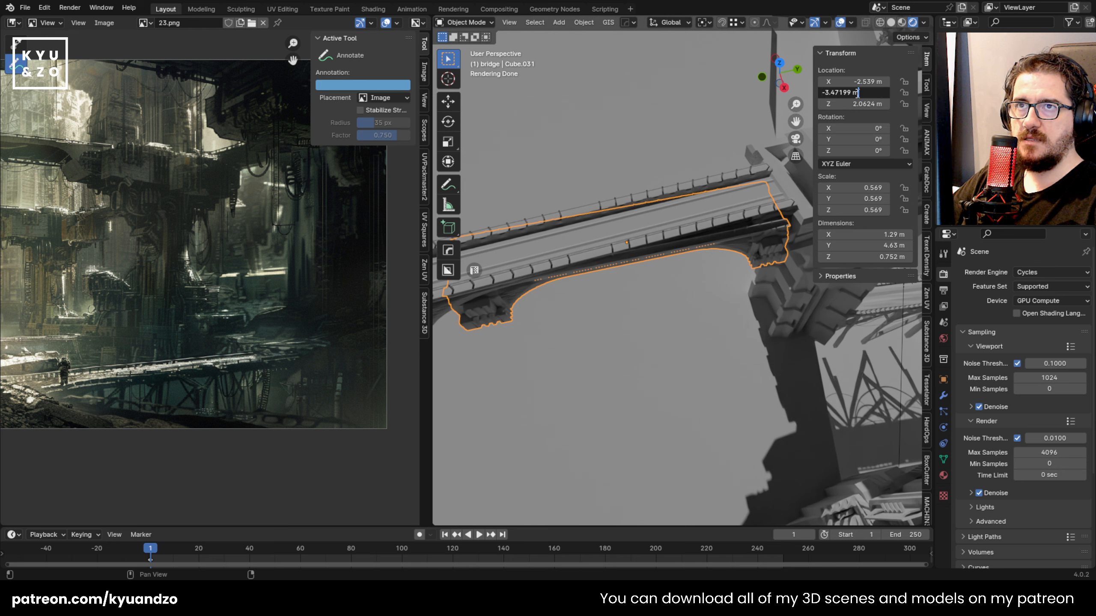
key(Return)
Match the duplicated section's Z location to the outer upper bridge section at 2.2269 m
click(674, 233)
click(722, 236)
click(760, 217)
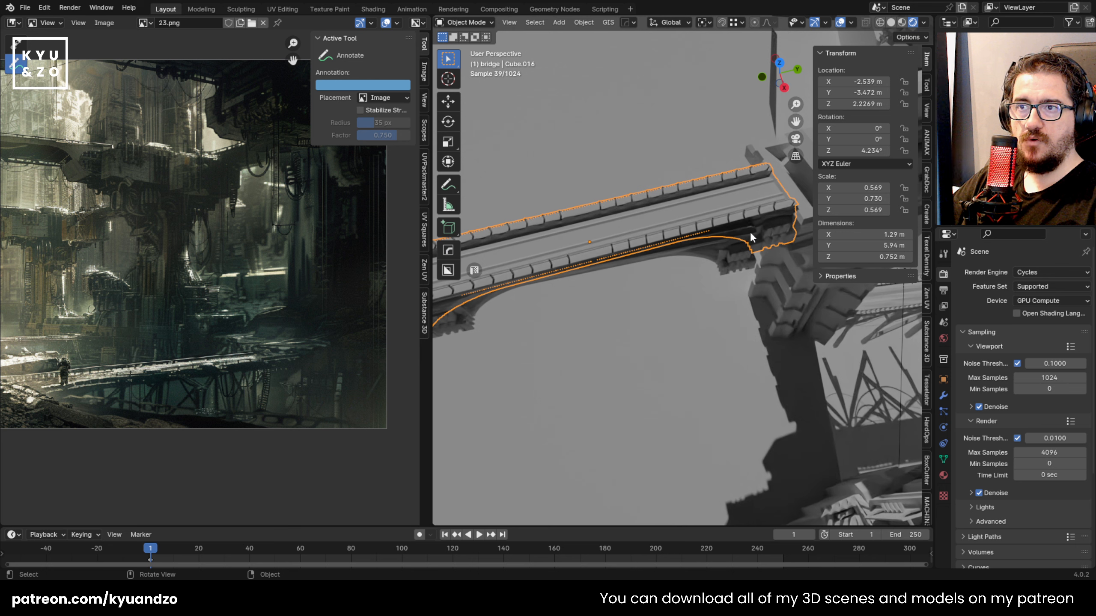
click(729, 260)
click(857, 105)
key(Return)
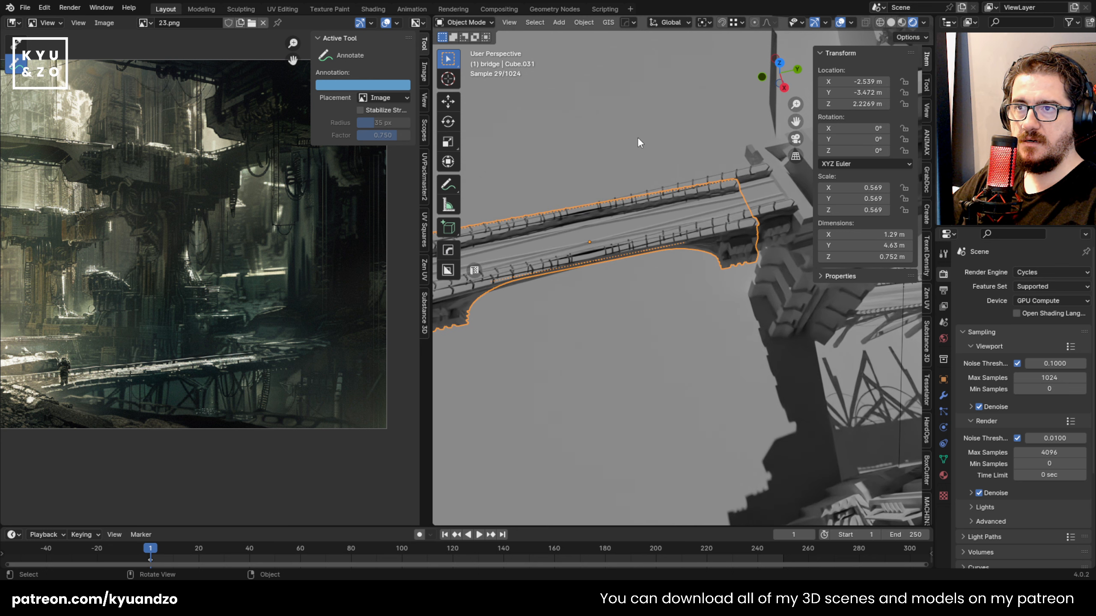
Set the duplicated section's Z rotation to 4.234°, matching the outer upper bridge section
click(738, 252)
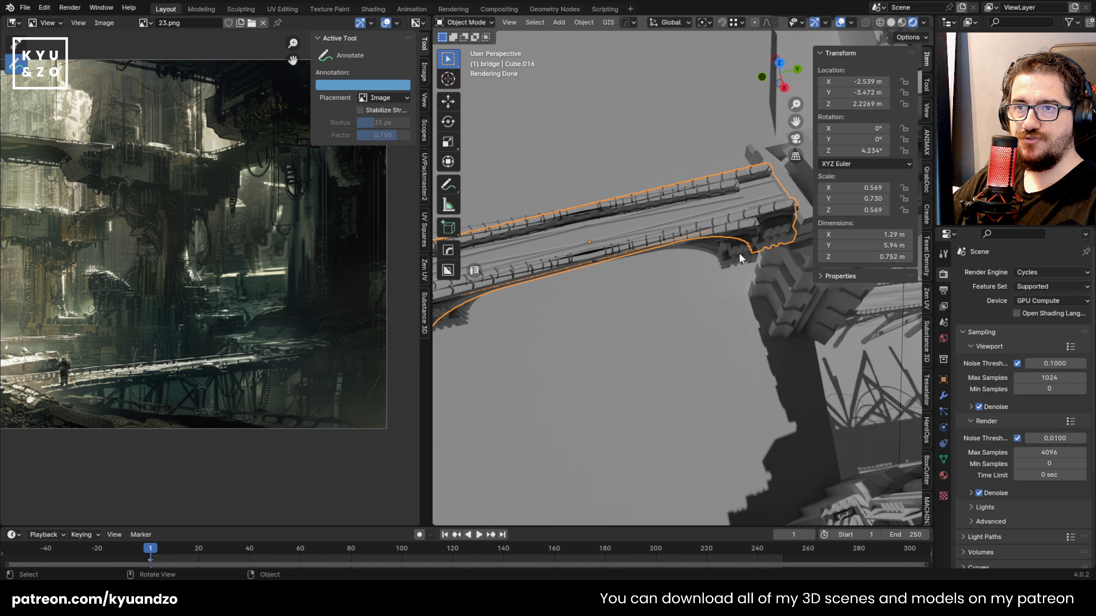
click(732, 253)
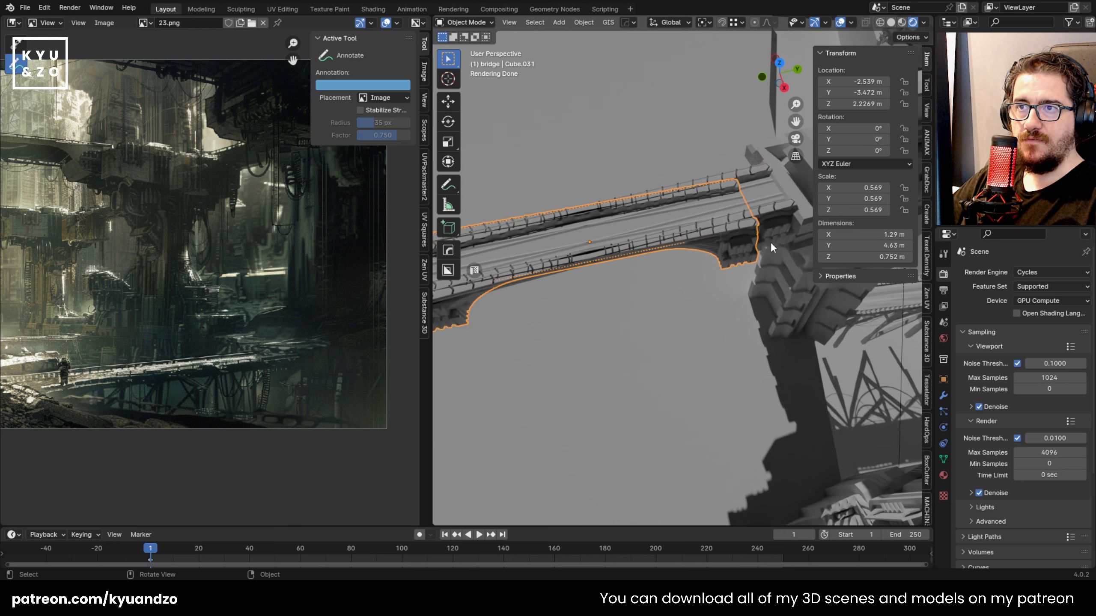
click(768, 222)
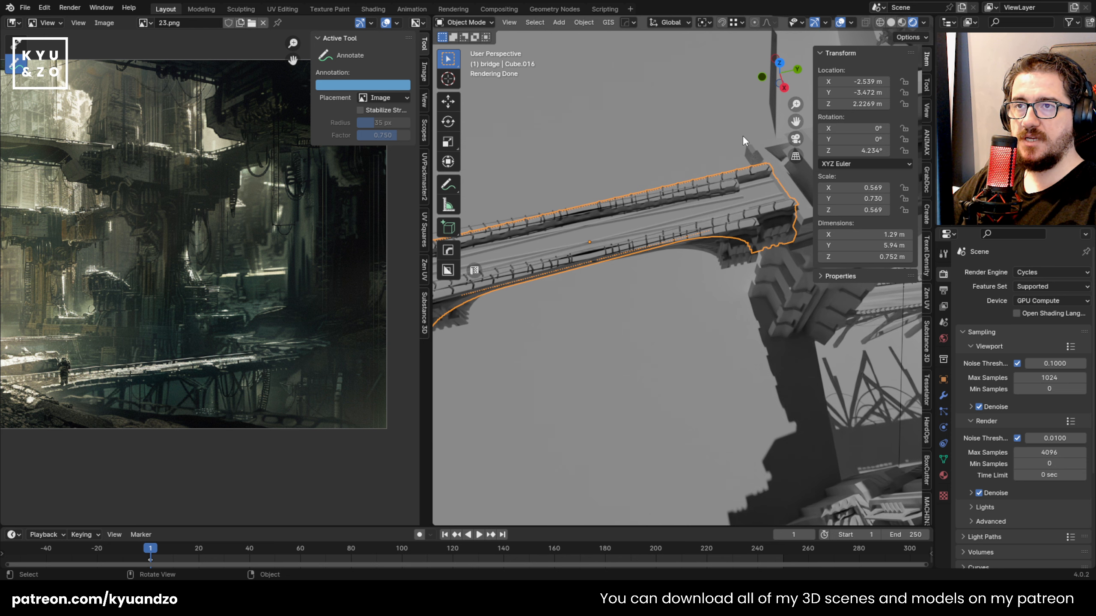
click(749, 250)
click(713, 190)
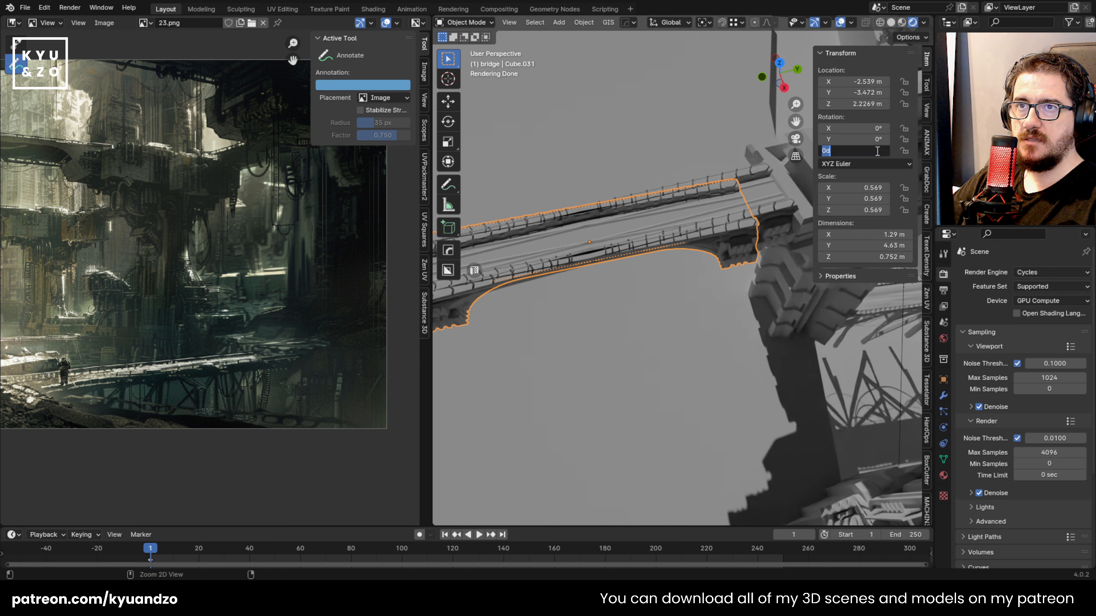
click(727, 259)
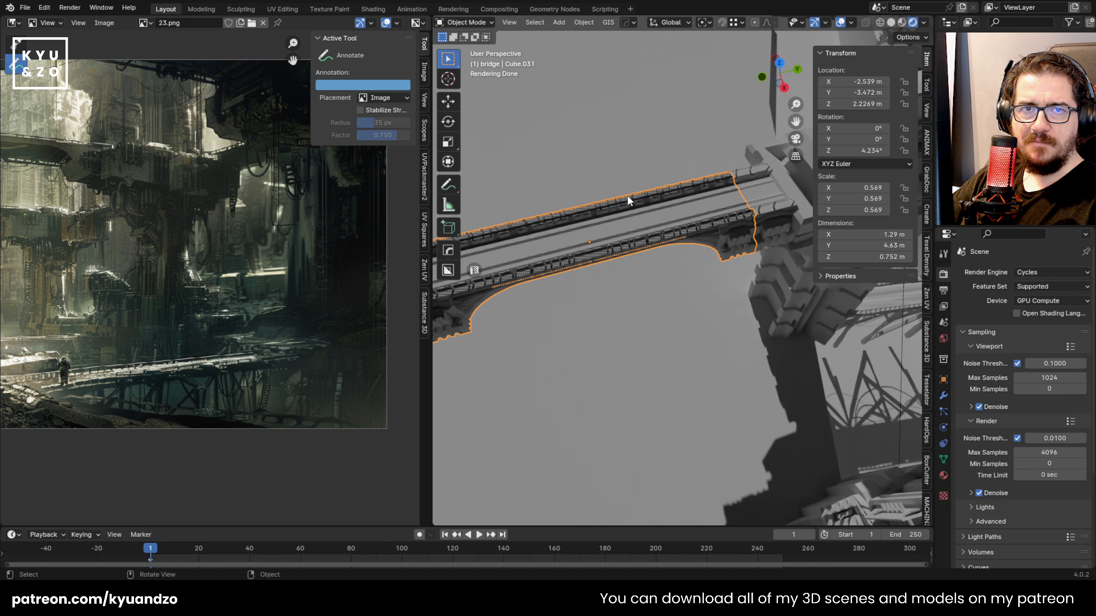
key(g)
key(y)
key(y)
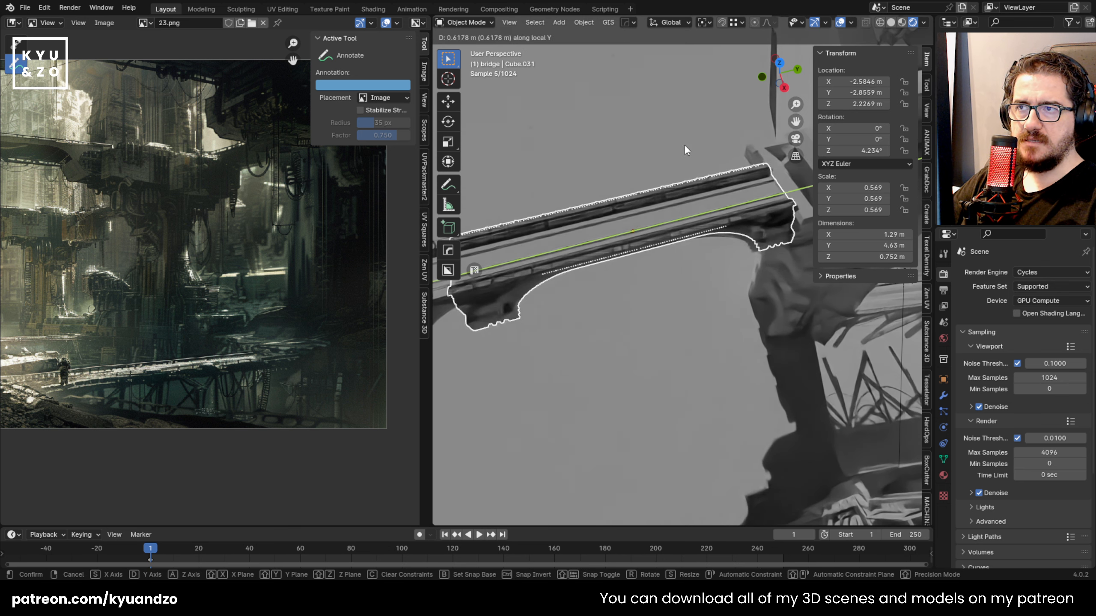
right_click(685, 143)
Move the duplicated bridge section 3.0779 m along X and rotate it about -40.6° around global Z
click(715, 240)
middle_drag(696, 151, 588, 192)
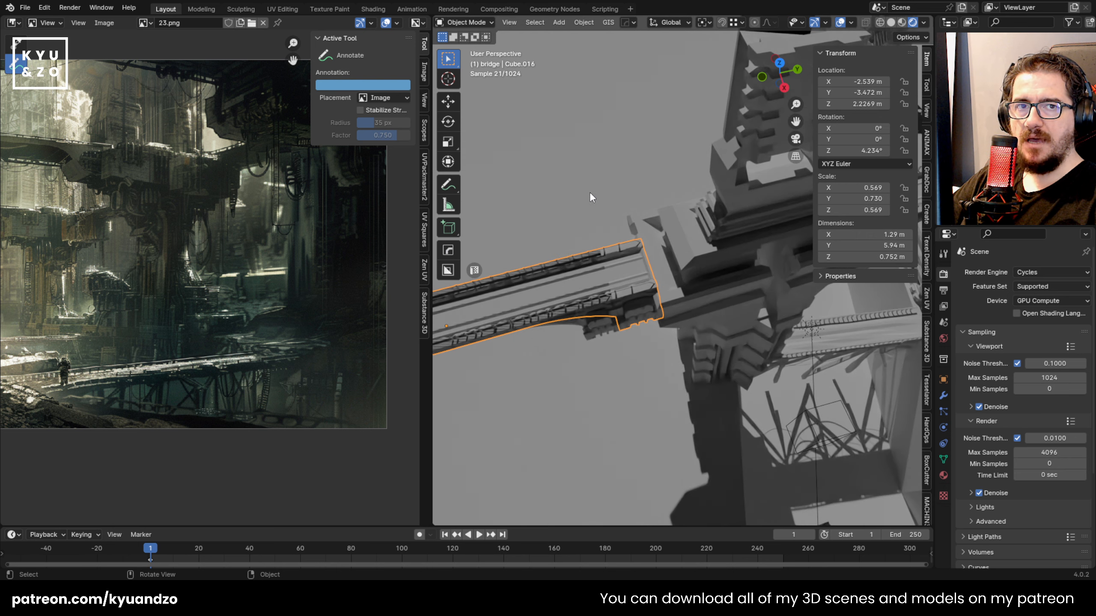
click(583, 280)
shift+middle_drag(623, 261, 688, 80)
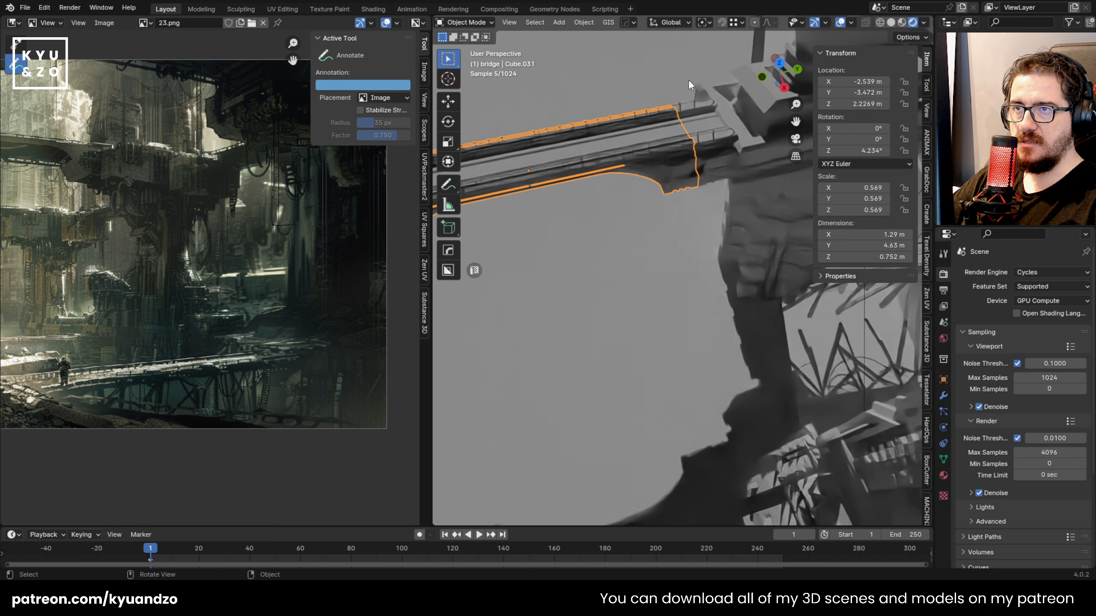
key(g)
key(x)
click(681, 270)
scroll(682, 270, down, 9)
scroll(681, 270, up, 5)
key(r)
key(z)
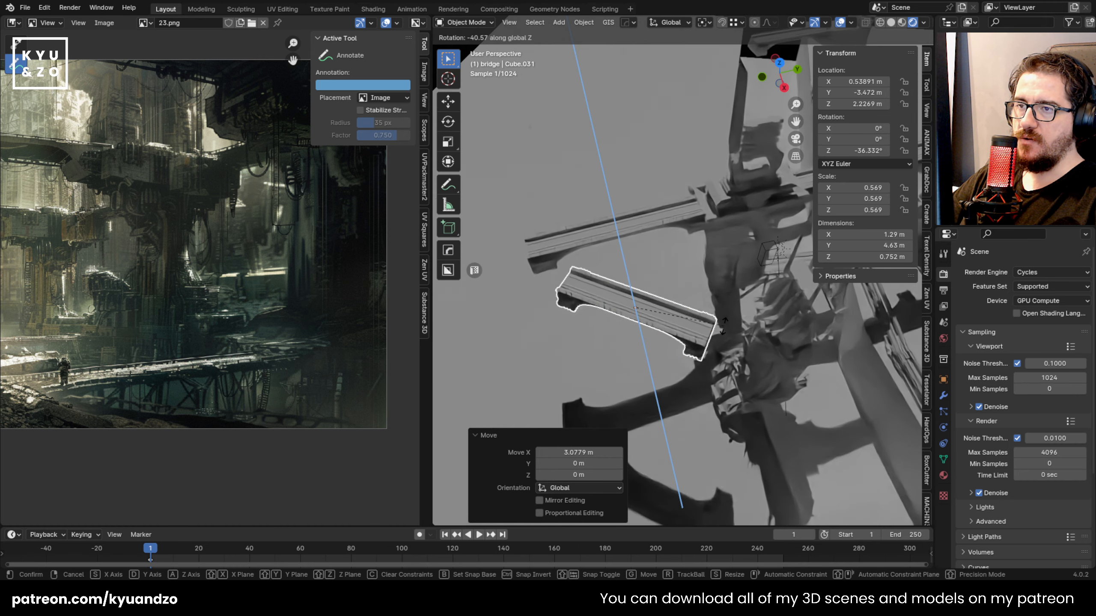
click(712, 317)
Apply Transfer Mesh Data Layout and Link Object Data from the original upper bridge section to the rotated copy
shift+click(664, 230)
key(ctrl+l)
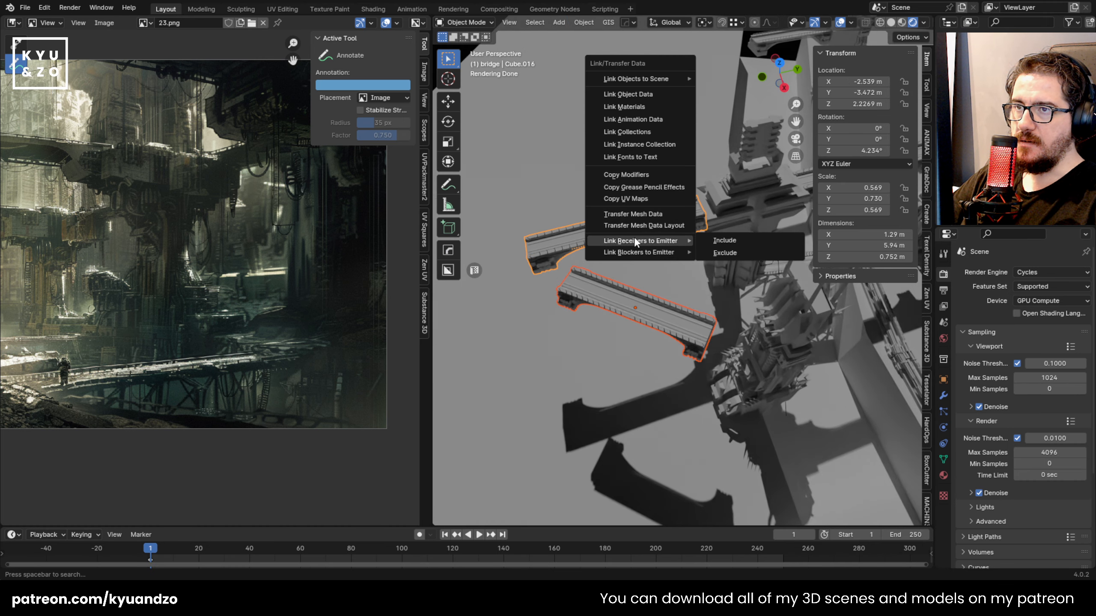
click(665, 223)
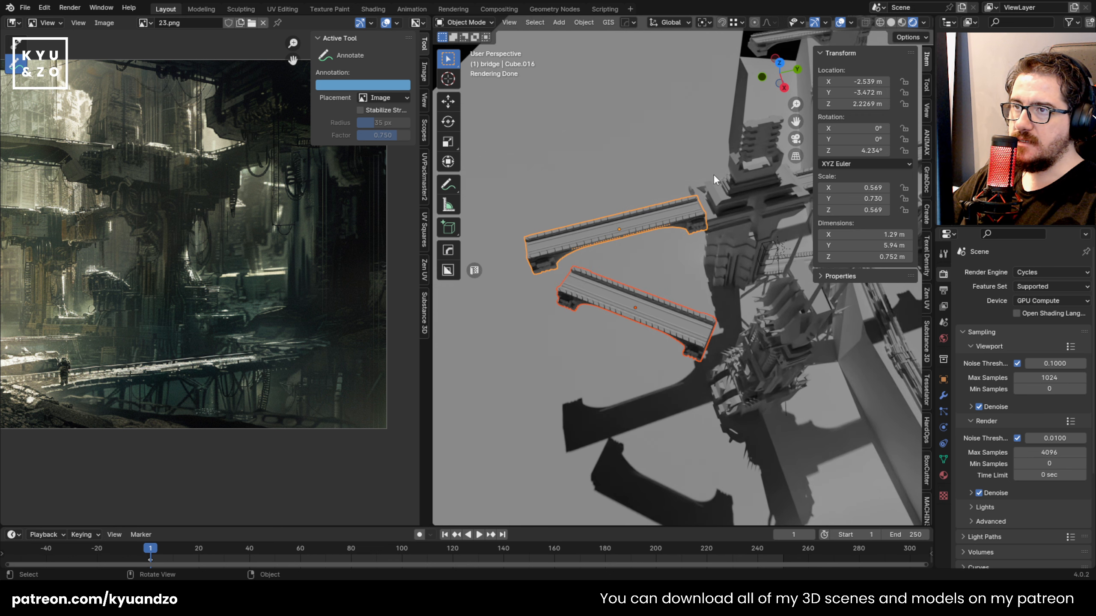
key(ctrl+l)
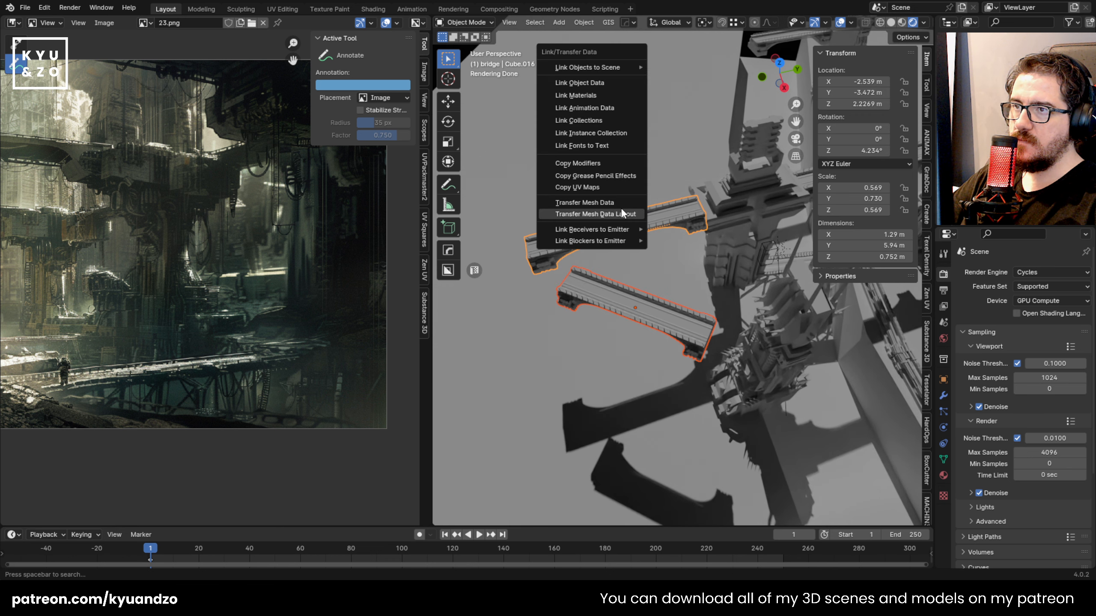
click(620, 83)
Select the rotated copy together with the original upper bridge section and run Transfer Mesh Data
click(630, 300)
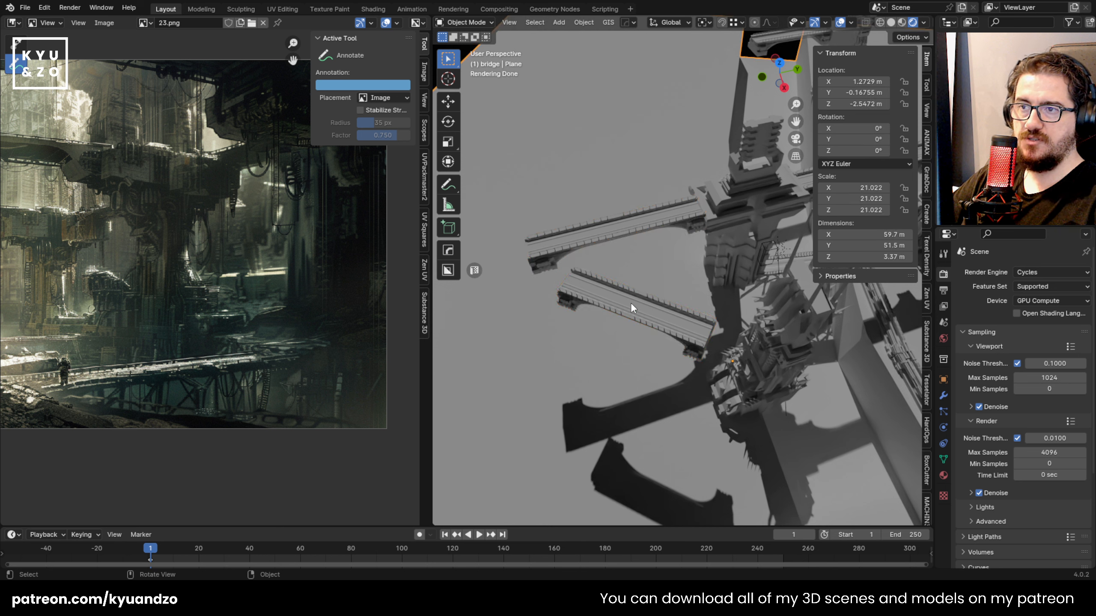
shift+click(629, 220)
key(ctrl+l)
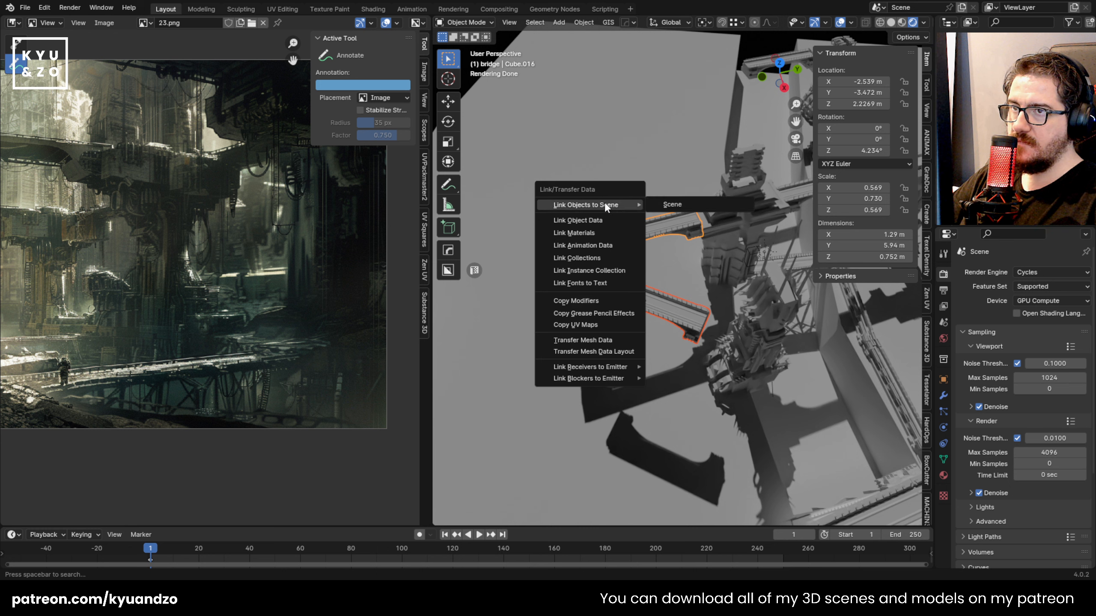
mouse_move(616, 368)
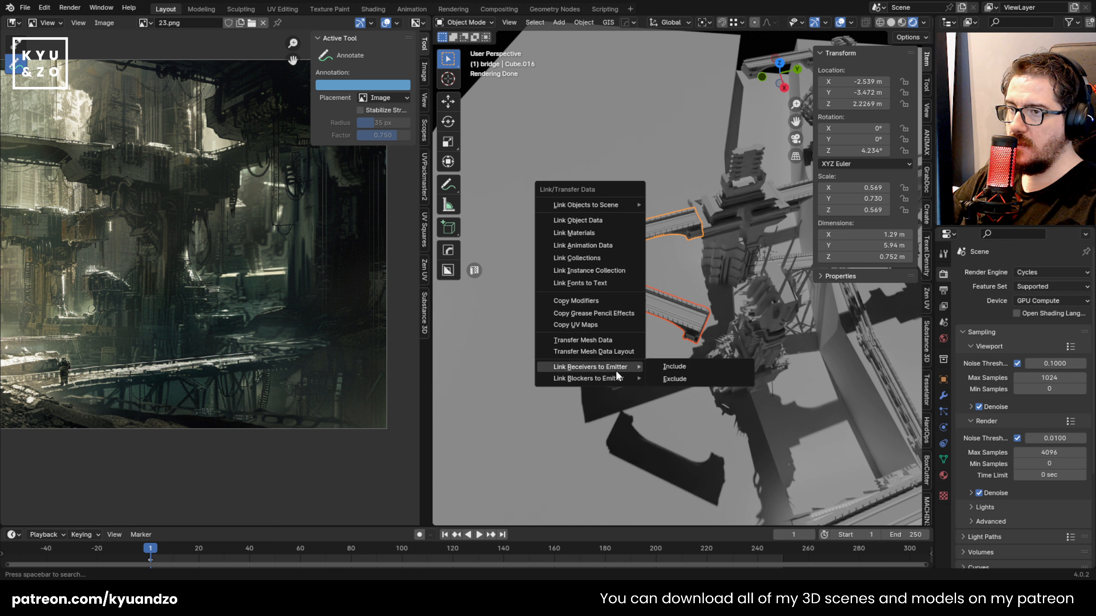
click(615, 339)
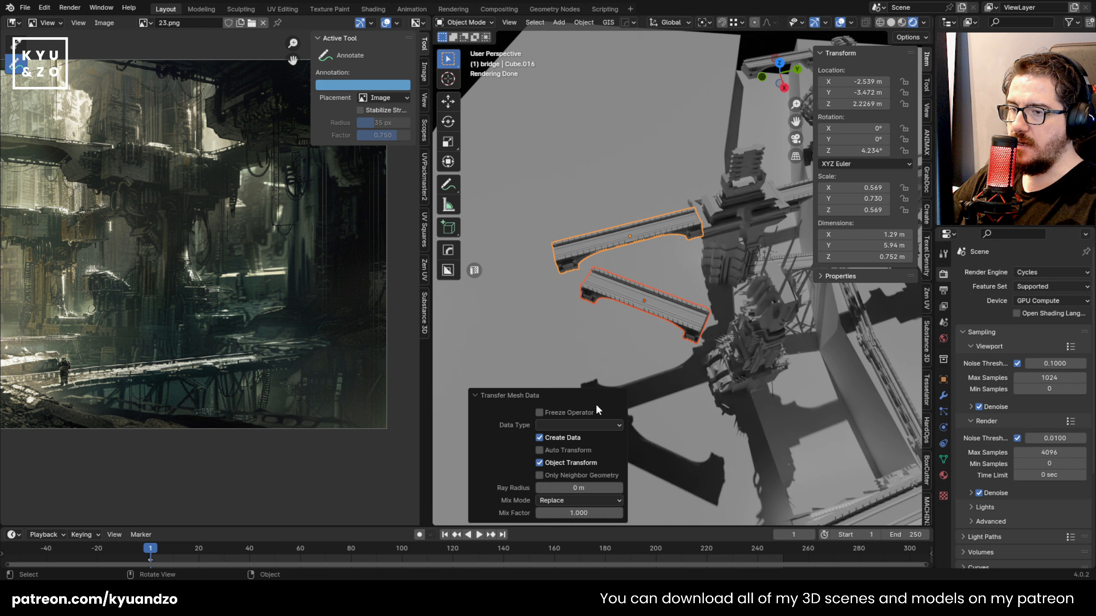
Try the Object Transform, Mix Mode and Only Neighbor Geometry options of the mesh data transfer
click(540, 464)
click(540, 464)
click(541, 464)
click(540, 464)
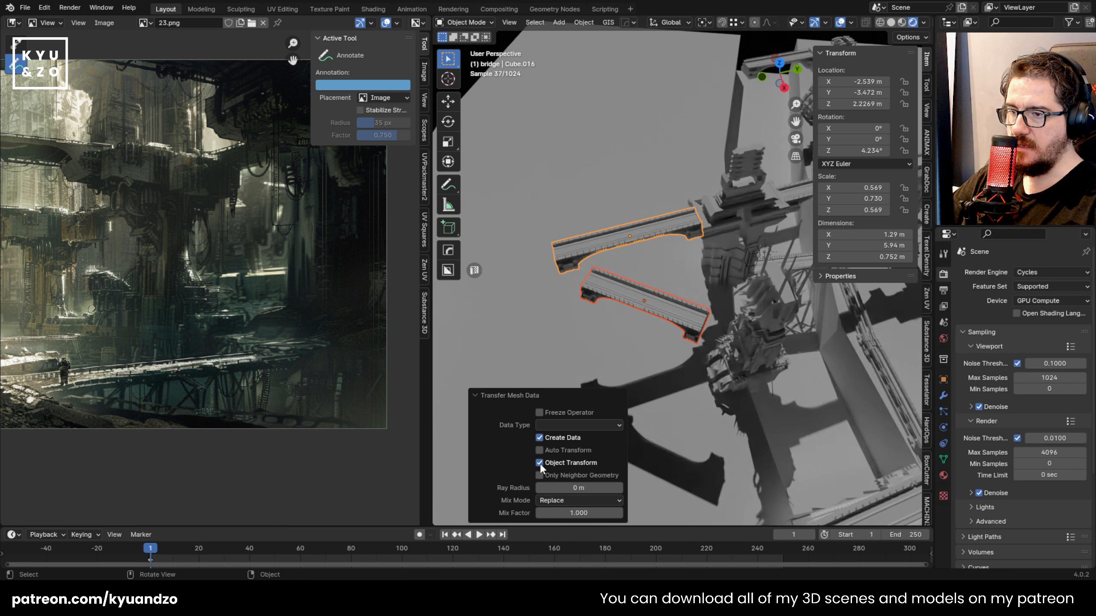
click(561, 499)
click(561, 500)
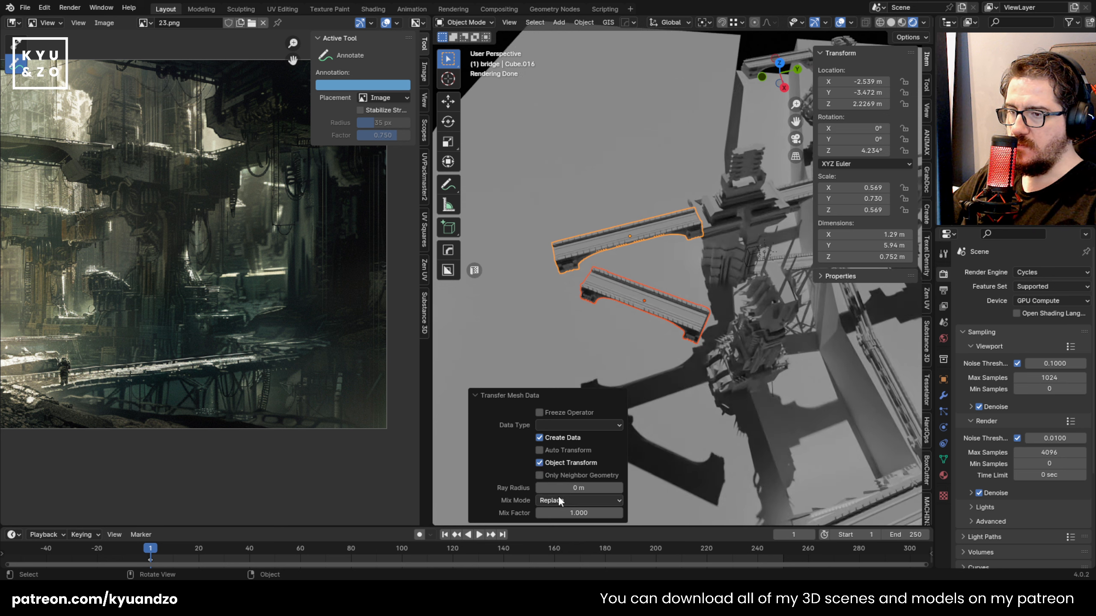
click(549, 475)
click(549, 464)
Try UVs as the transferred data type and switch Freeze Operator on and back off
click(568, 422)
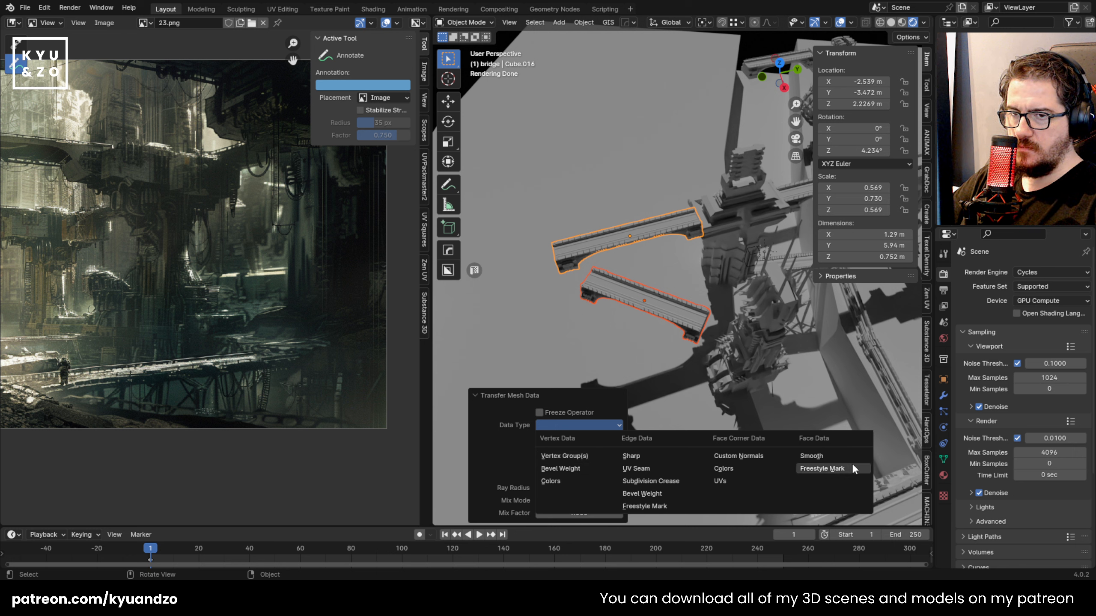
click(718, 481)
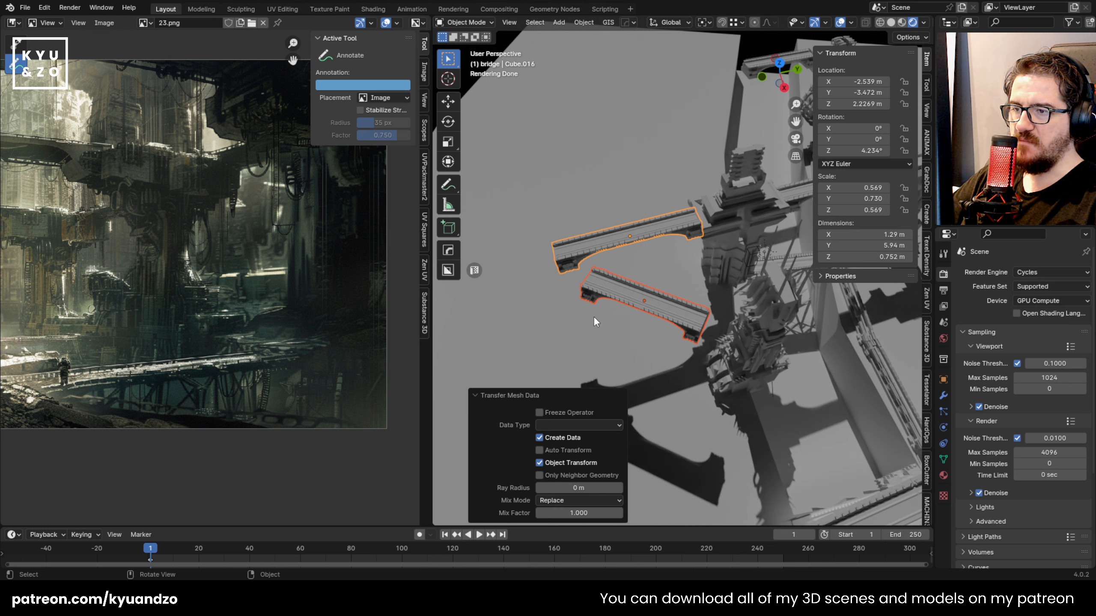
click(542, 413)
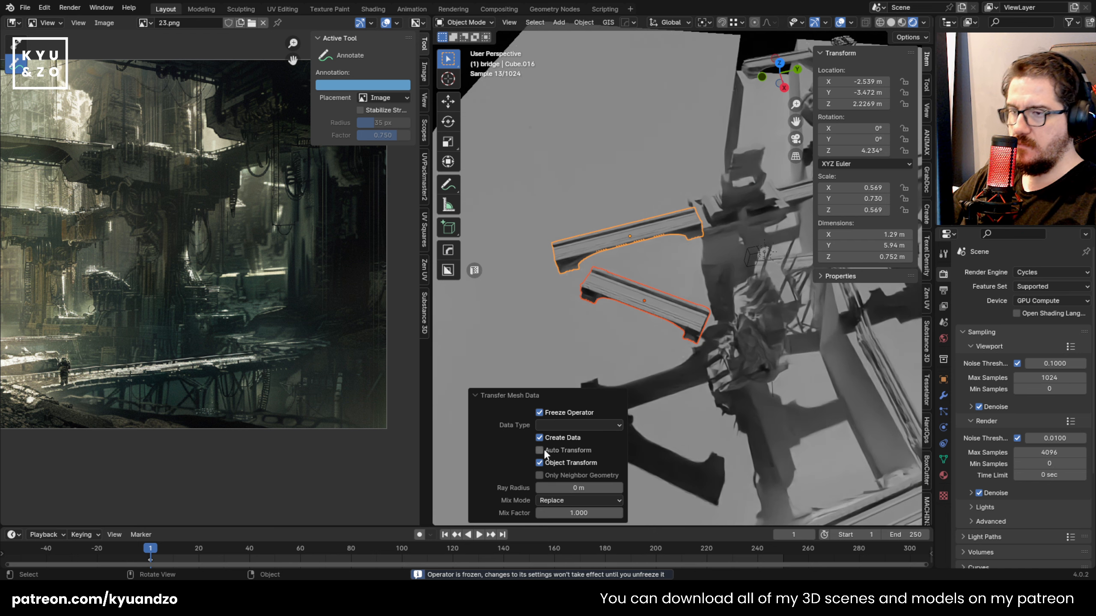
click(552, 413)
shift+middle_drag(625, 278, 659, 260)
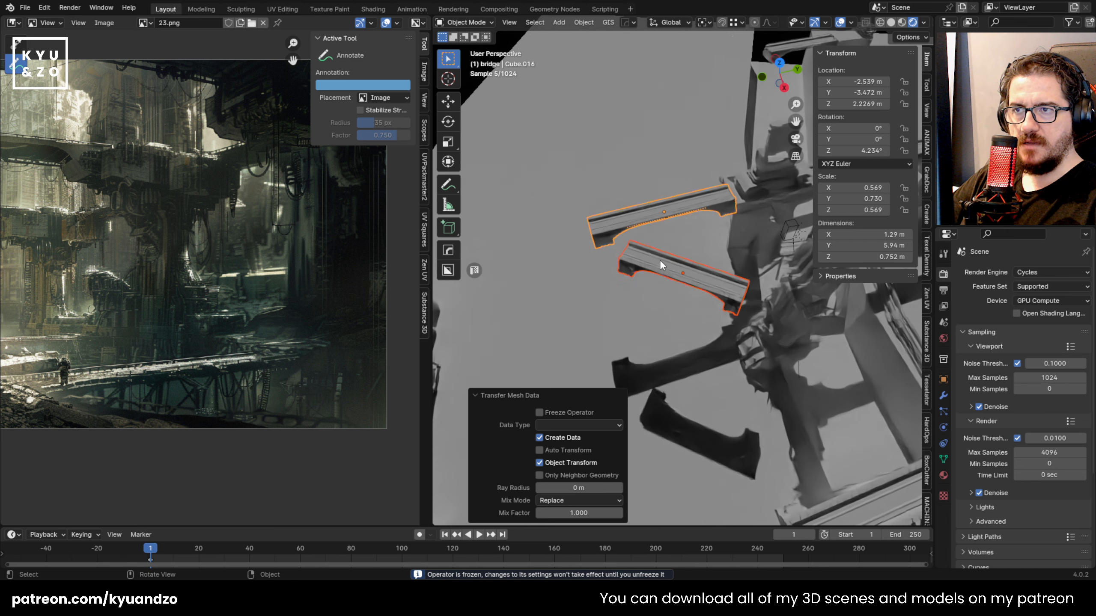
Select the rotated copy with the original upper bridge section and look through the Link/Transfer Data and object options
click(659, 261)
click(644, 311)
scroll(645, 309, up, 4)
click(640, 263)
shift+middle_drag(654, 152, 662, 270)
shift+click(647, 236)
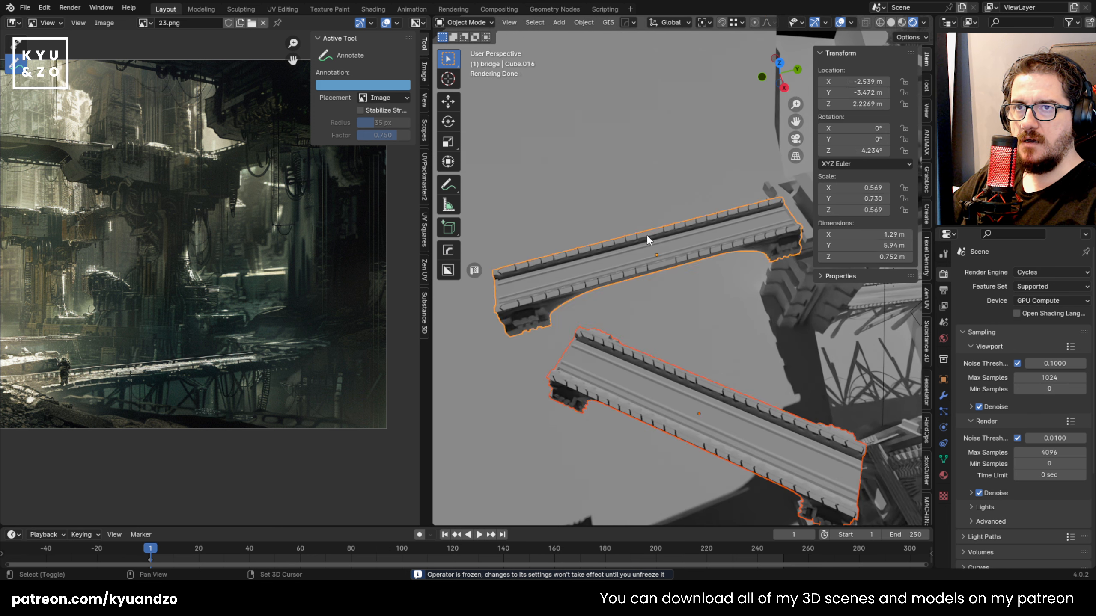
key(ctrl+l)
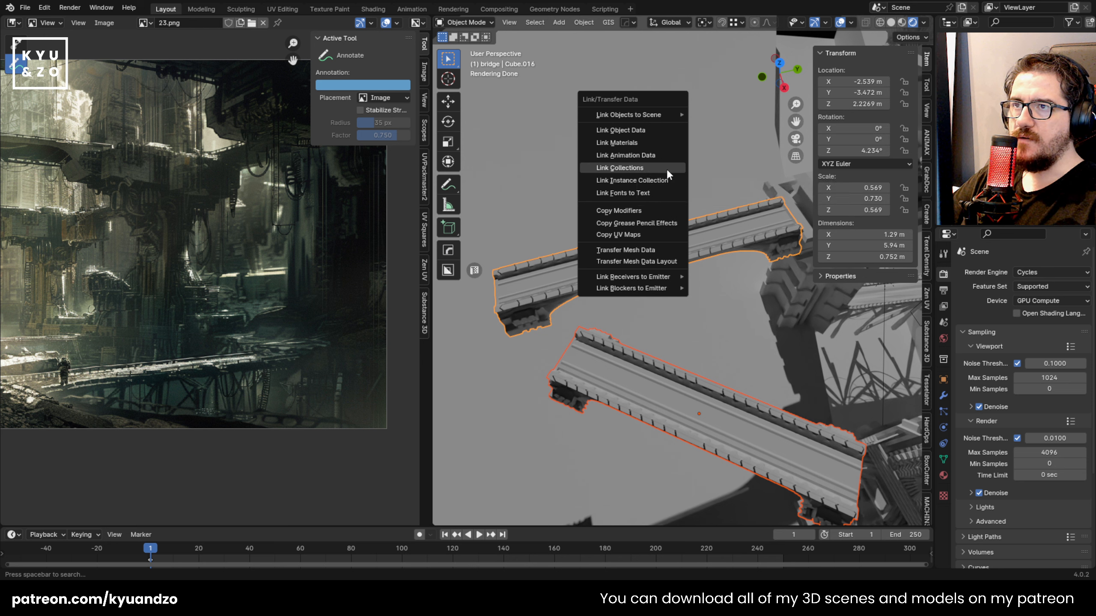
click(671, 151)
right_click(636, 368)
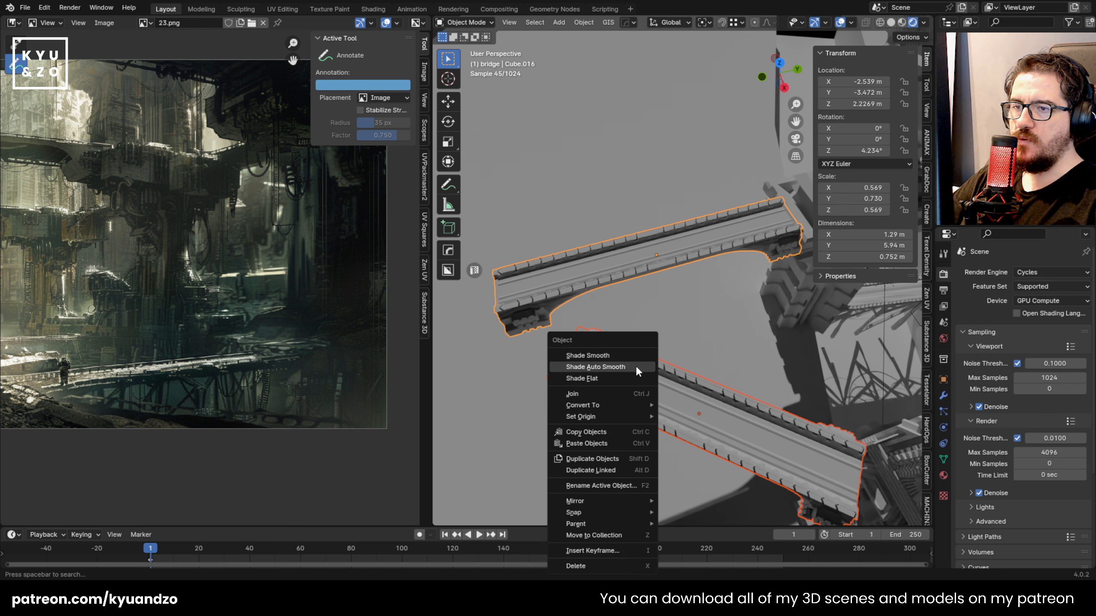
click(636, 366)
key(ctrl+l)
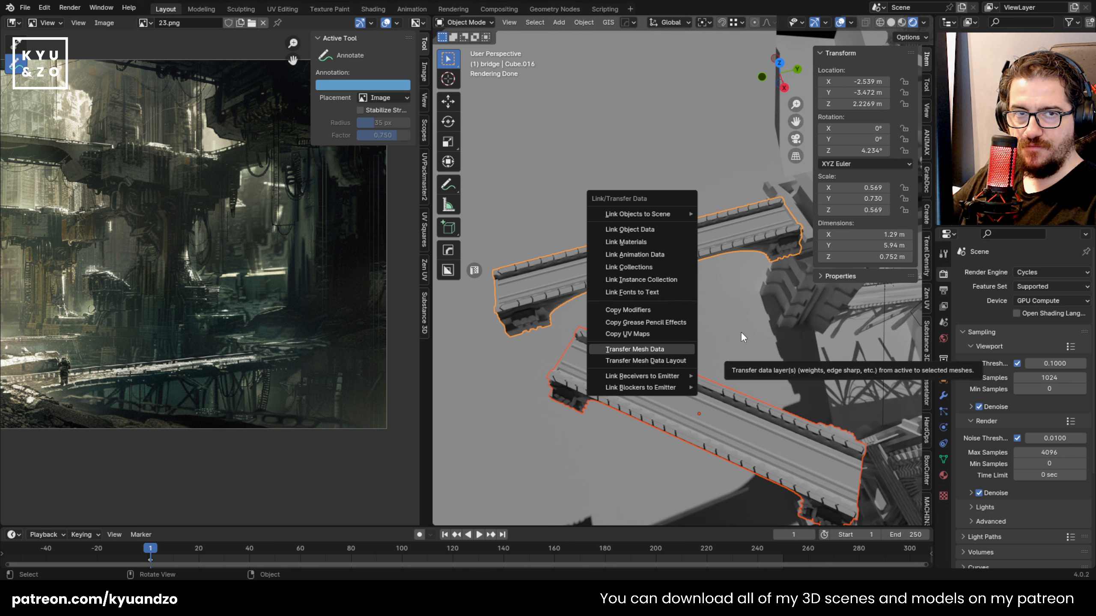
key(Escape)
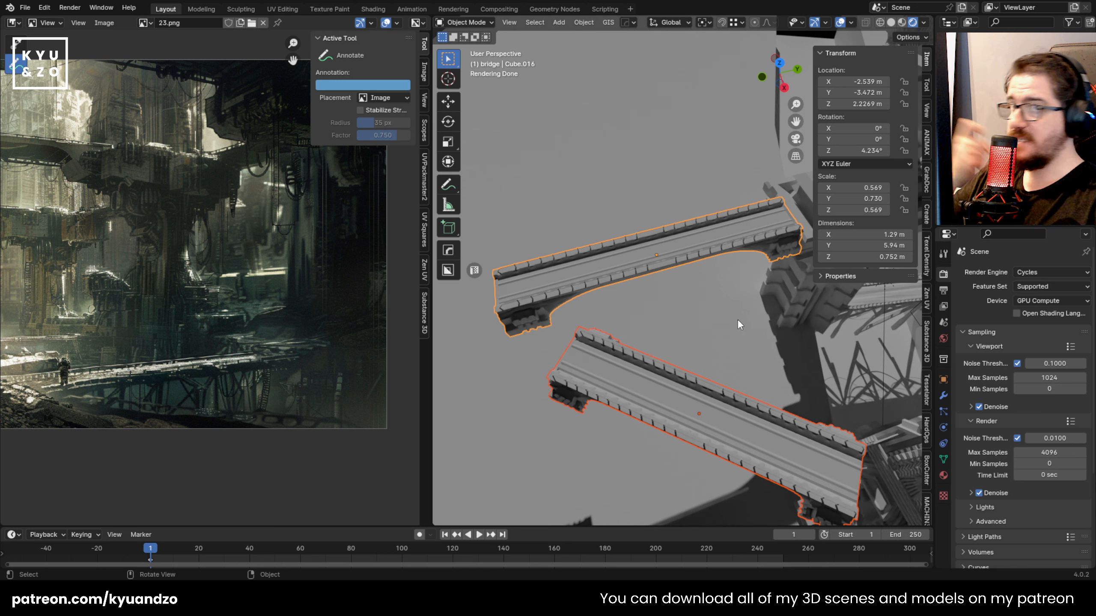
click(738, 324)
Delete the rotated copy of the upper bridge section
click(687, 395)
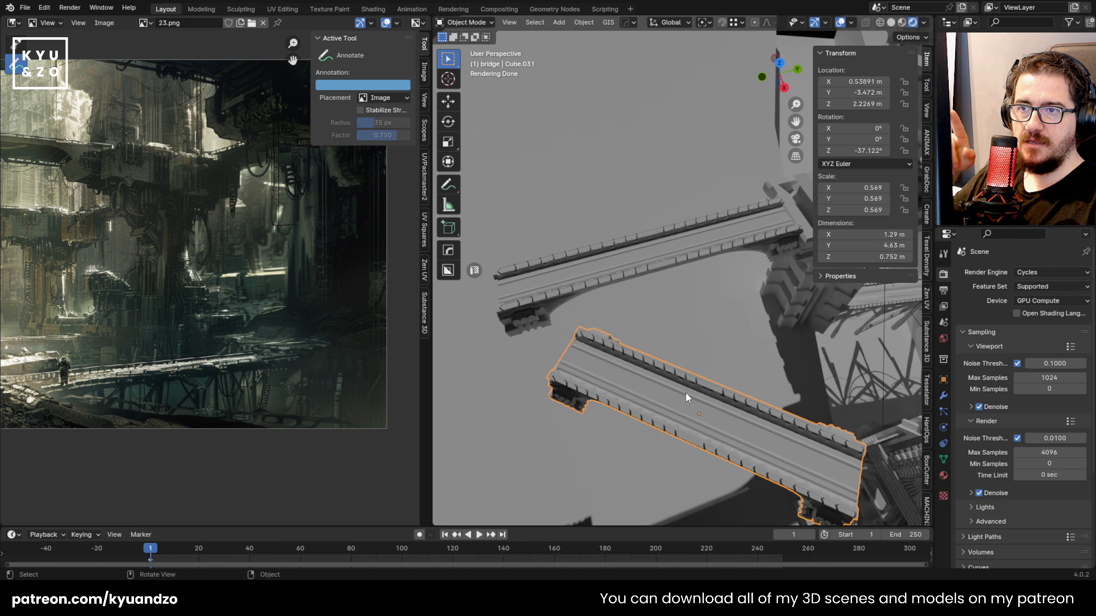
click(642, 262)
middle_drag(638, 368, 588, 308)
scroll(594, 309, up, 3)
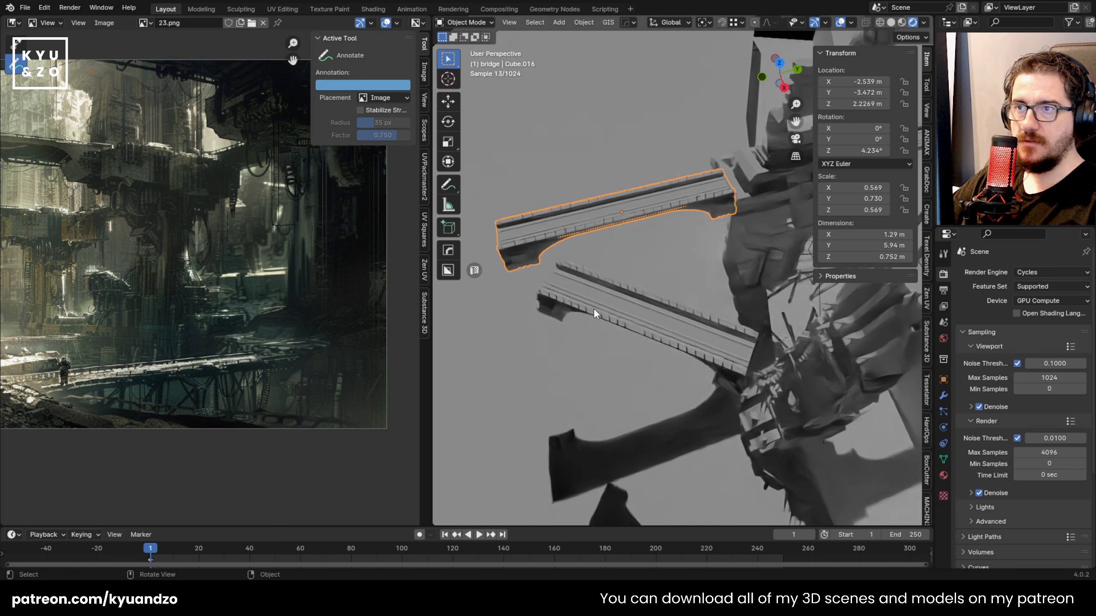
click(608, 308)
scroll(611, 291, down, 7)
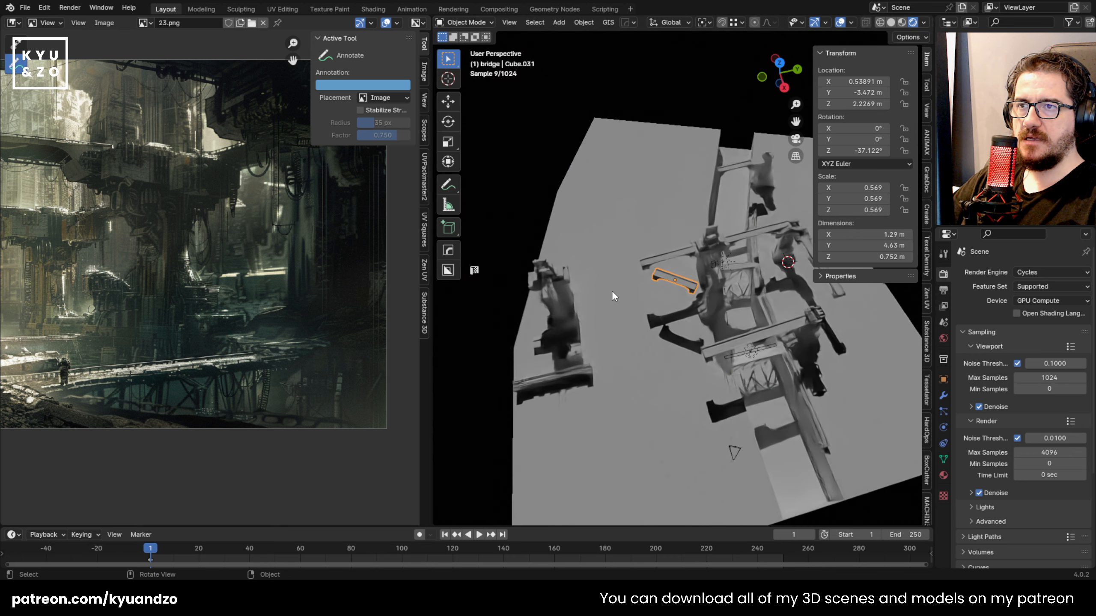
key(x)
click(644, 306)
View the scene through the camera and select the distant tower with the round spiked base
scroll(643, 315, up, 3)
shift+middle_drag(727, 294, 616, 297)
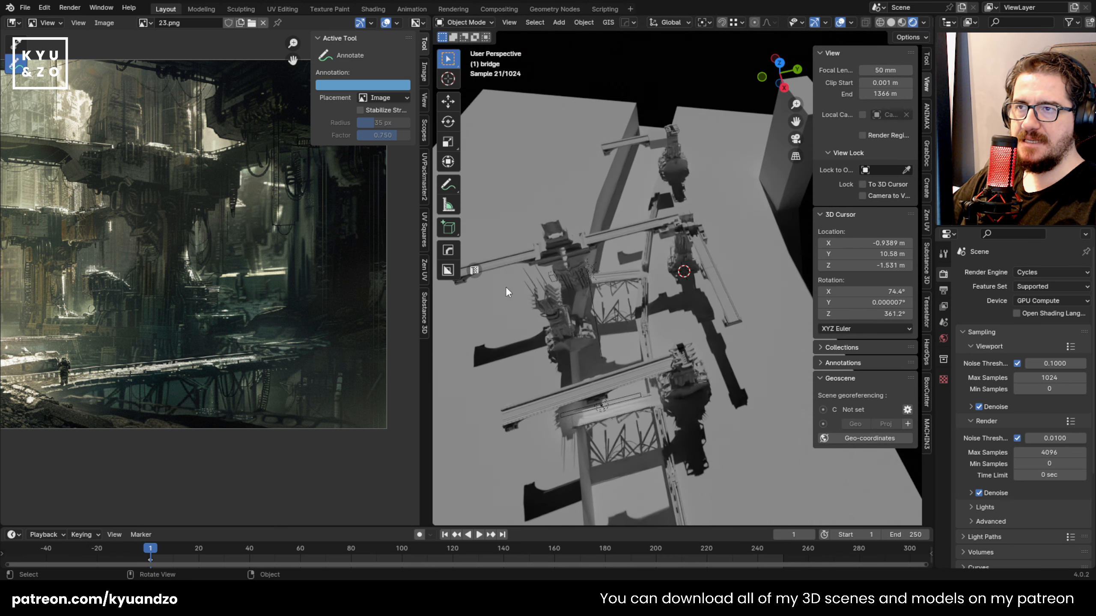
scroll(617, 356, down, 4)
shift+middle_drag(617, 362, 712, 307)
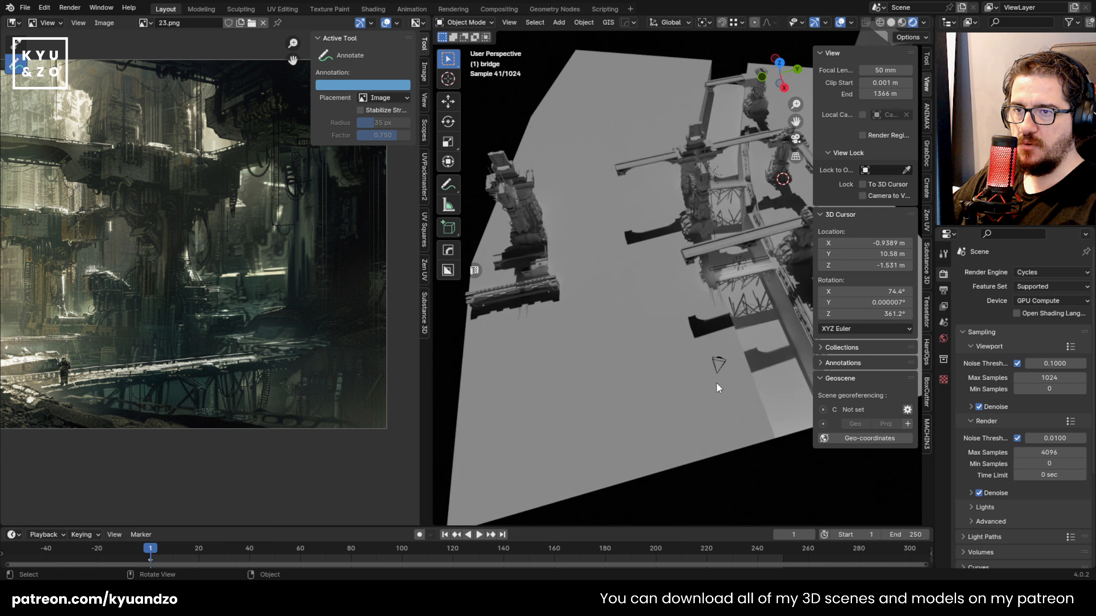
click(717, 369)
key(KP_0)
click(647, 271)
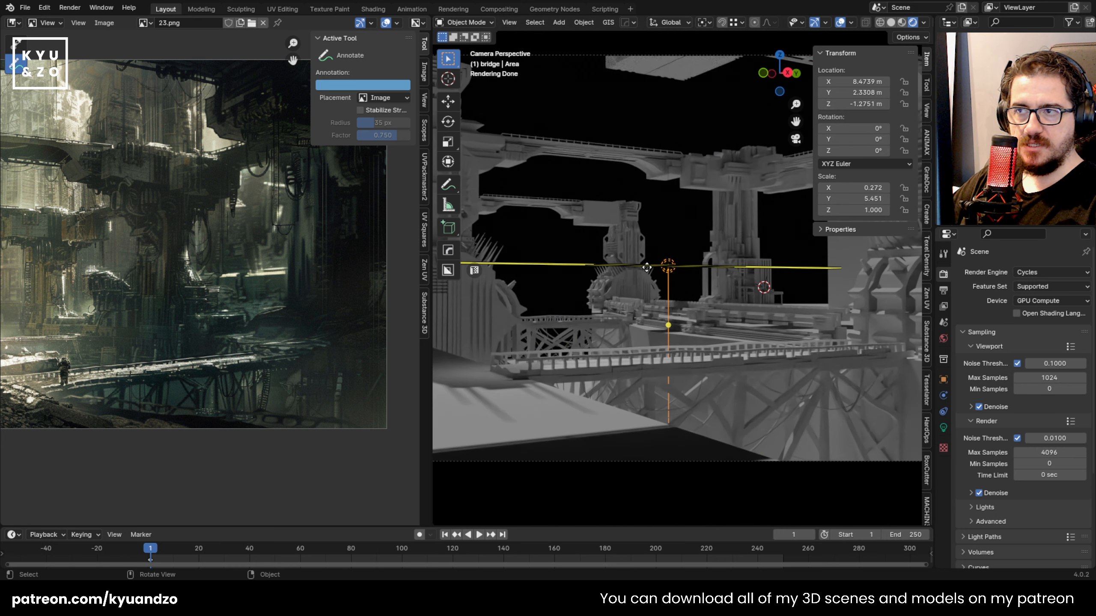
click(647, 271)
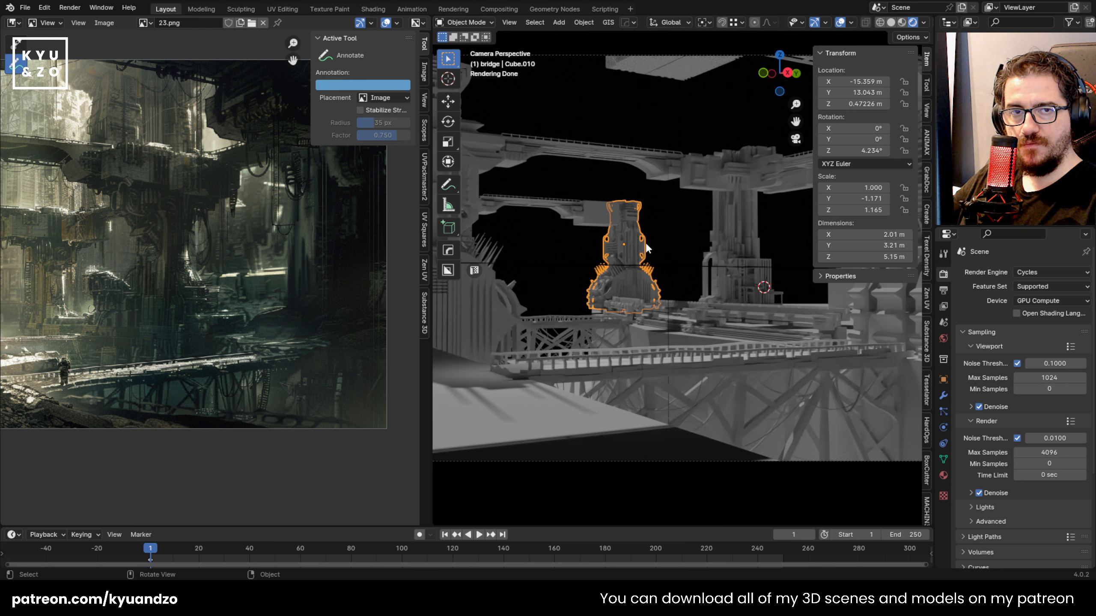
Examine the distant tower and the block joining it to the upper bridge in the camera view against the reference painting
scroll(647, 248, up, 5)
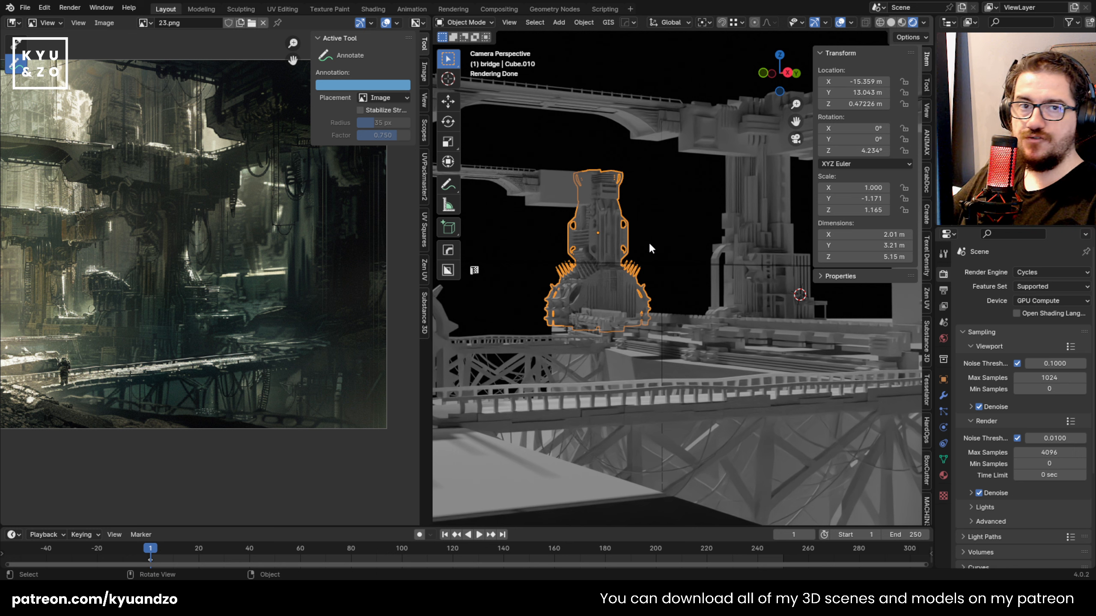
scroll(680, 267, down, 4)
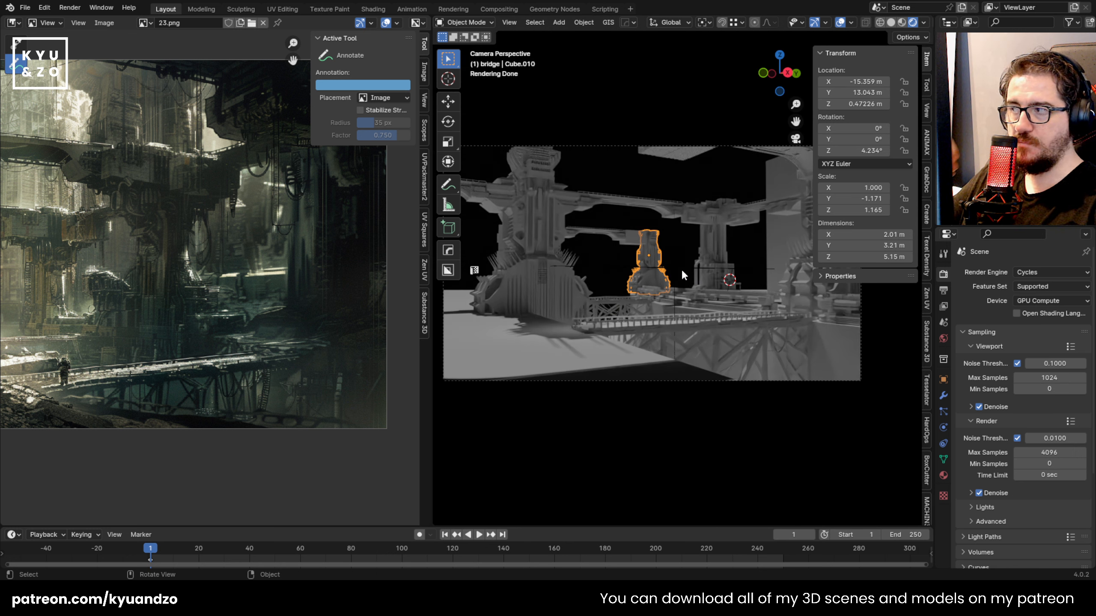
scroll(682, 272, down, 1)
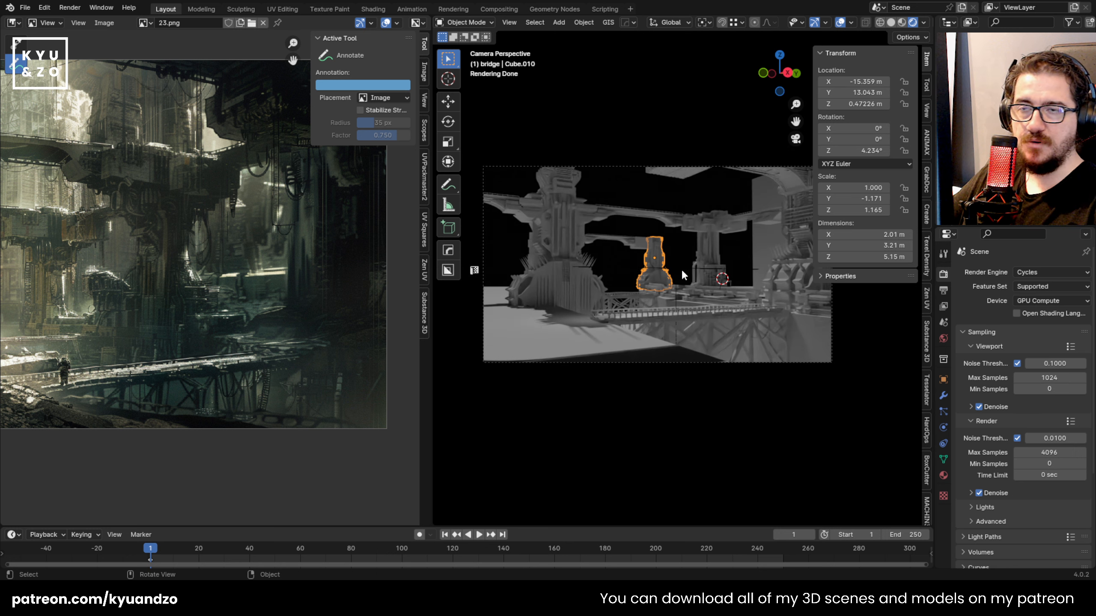
scroll(681, 273, up, 1)
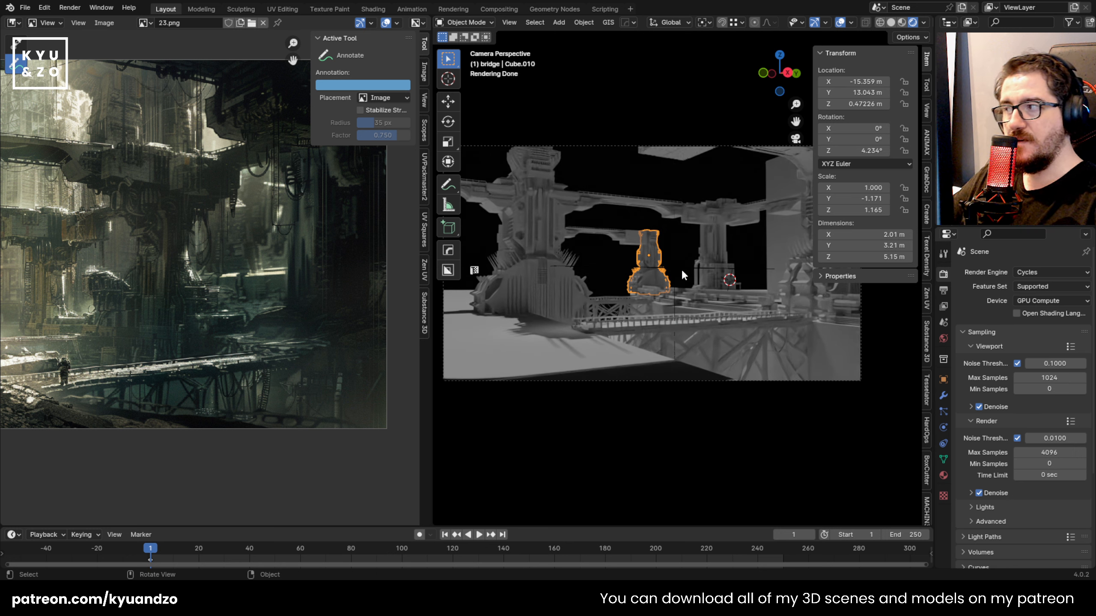
scroll(678, 261, down, 1)
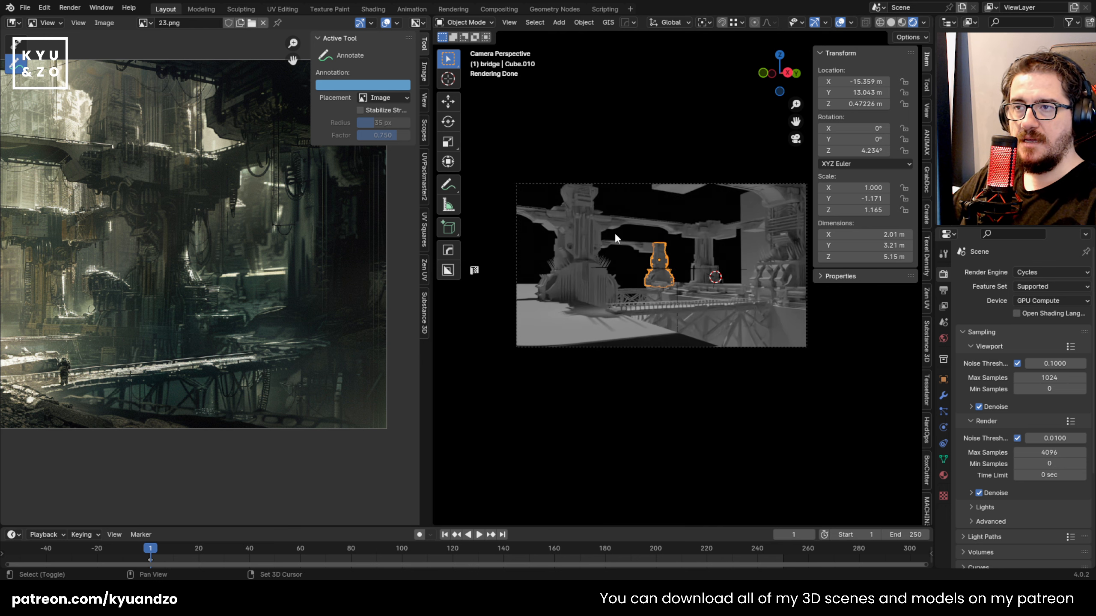
shift+middle_drag(616, 237, 649, 217)
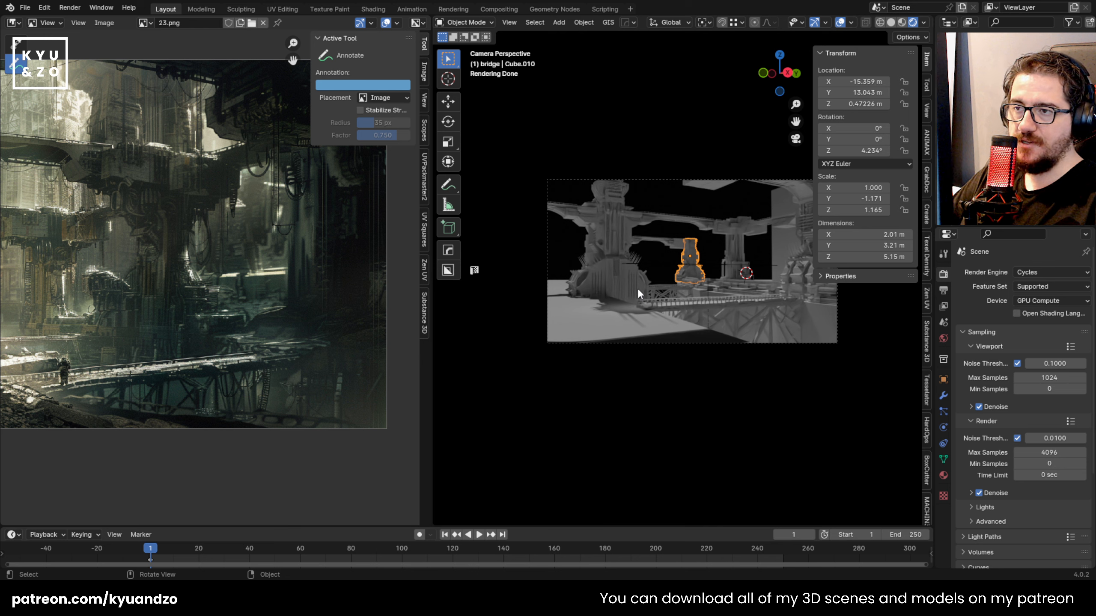
scroll(637, 288, up, 1)
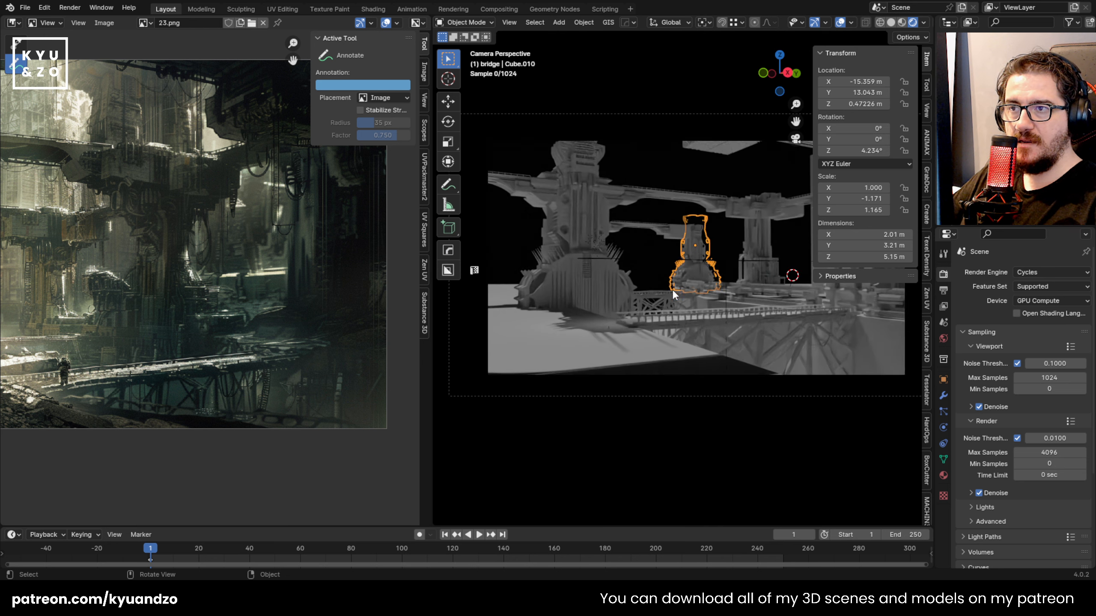
scroll(672, 290, up, 3)
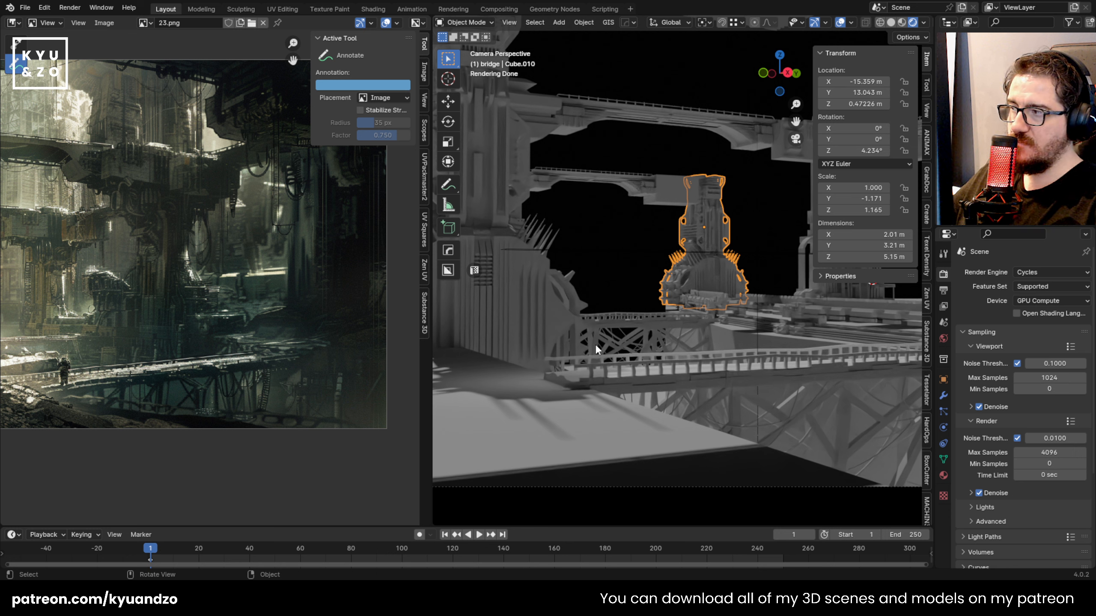
scroll(669, 274, down, 3)
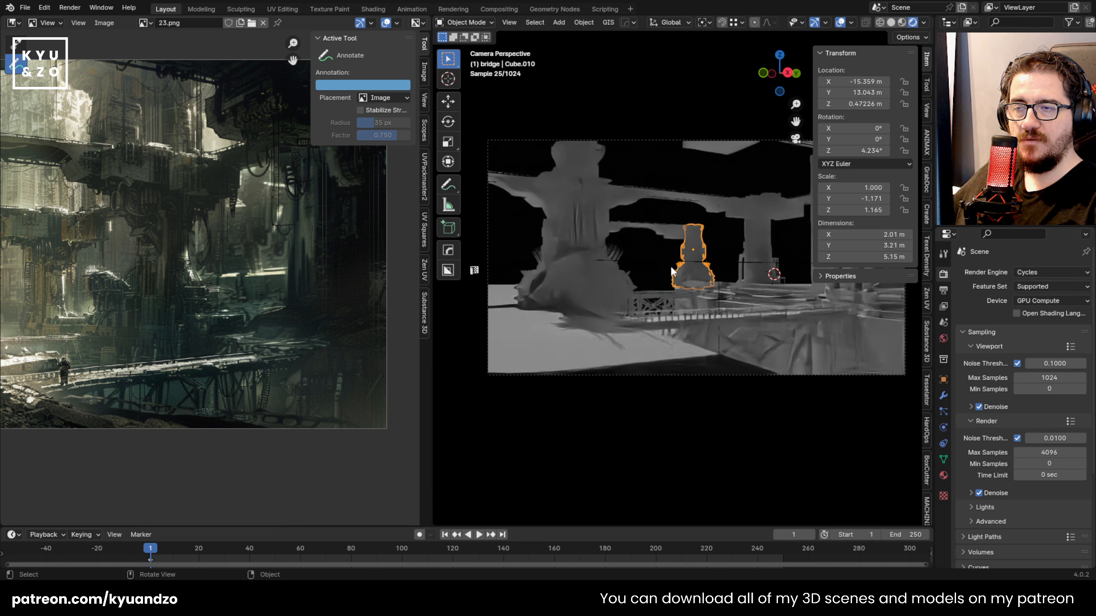
scroll(672, 265, up, 6)
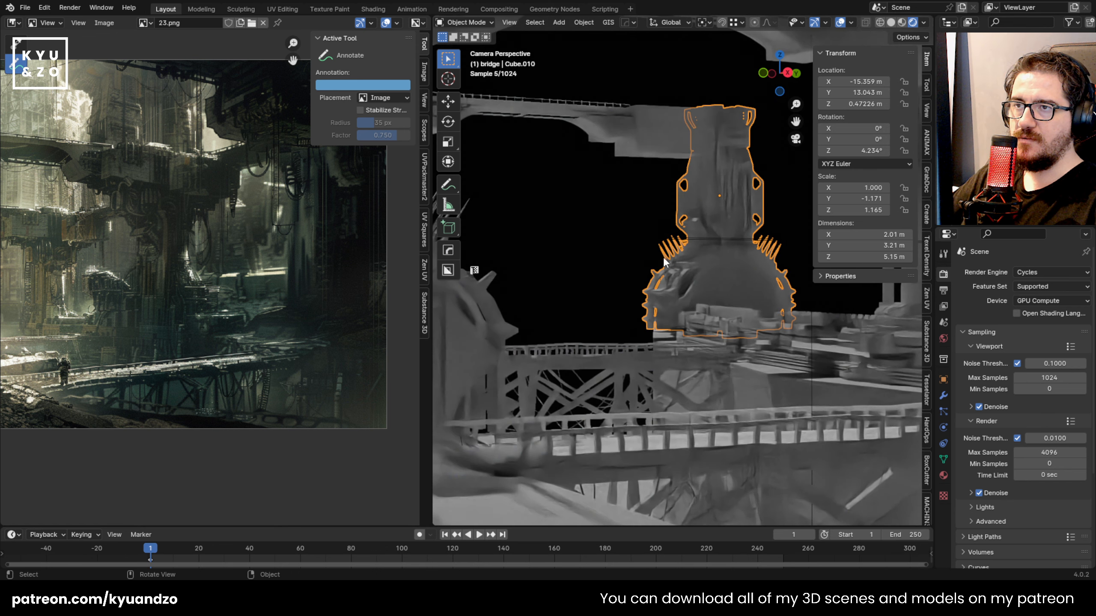
click(649, 136)
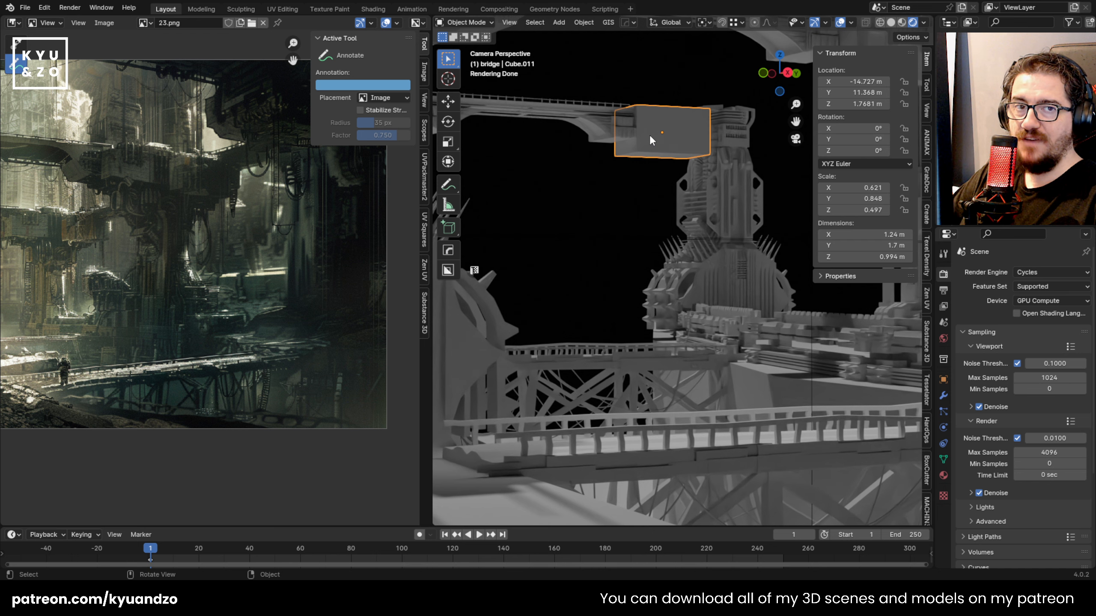
Try moving the small rear tower and frame the view on it
middle_drag(601, 146, 696, 285)
click(708, 297)
key(g)
right_click(578, 323)
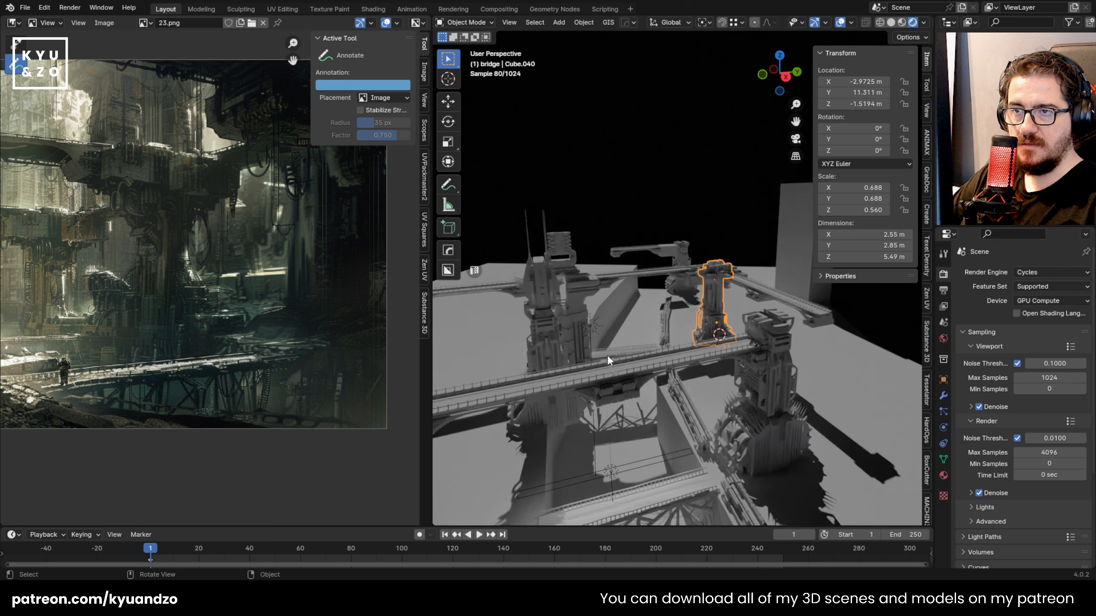
key(KP_Decimal)
scroll(674, 279, down, 5)
middle_drag(657, 313, 668, 325)
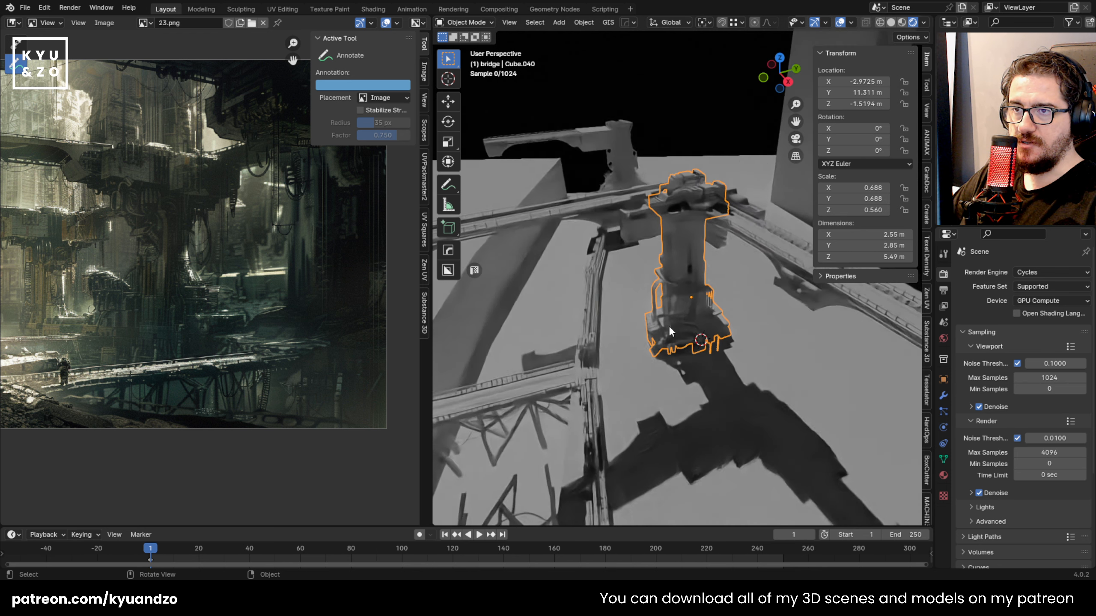
Try moving the tall spired tower on its own and together with the small rear tower
click(654, 171)
middle_drag(630, 174, 570, 240)
click(607, 322)
key(g)
right_click(552, 322)
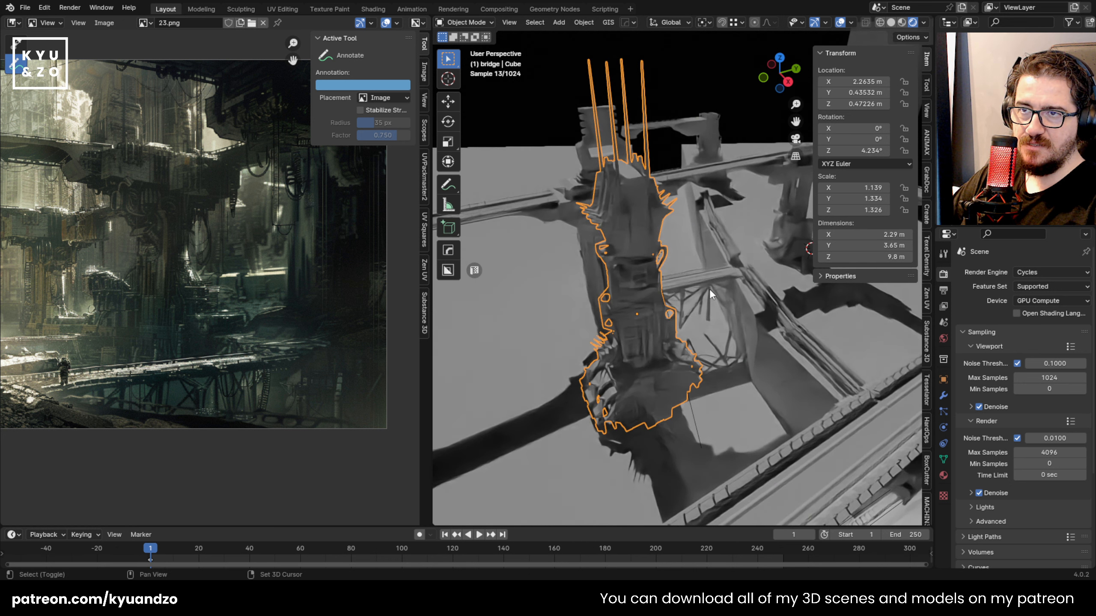
shift+middle_drag(773, 258, 725, 279)
shift+click(740, 256)
key(g)
right_click(624, 301)
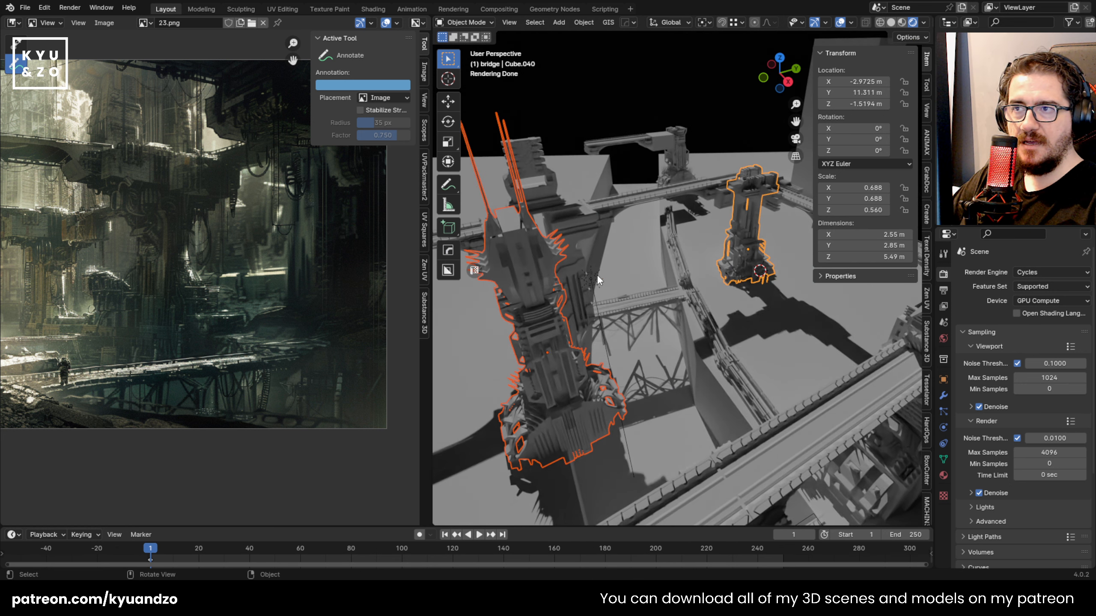
Select the tall spired and small rear towers together, and try moving only the tall one
click(592, 279)
click(564, 305)
shift+click(748, 244)
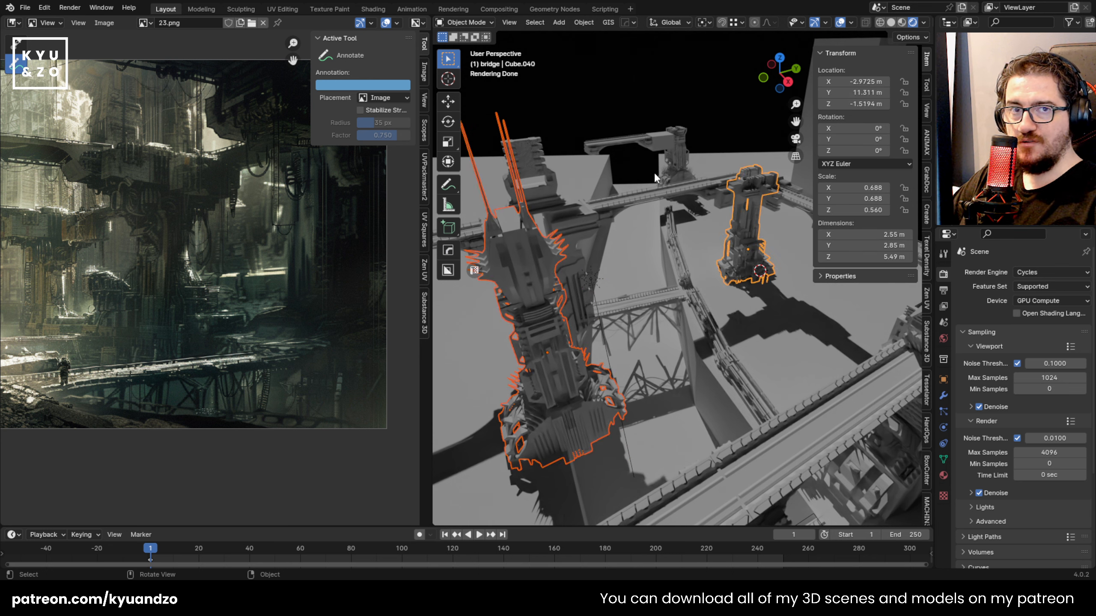
click(548, 299)
key(g)
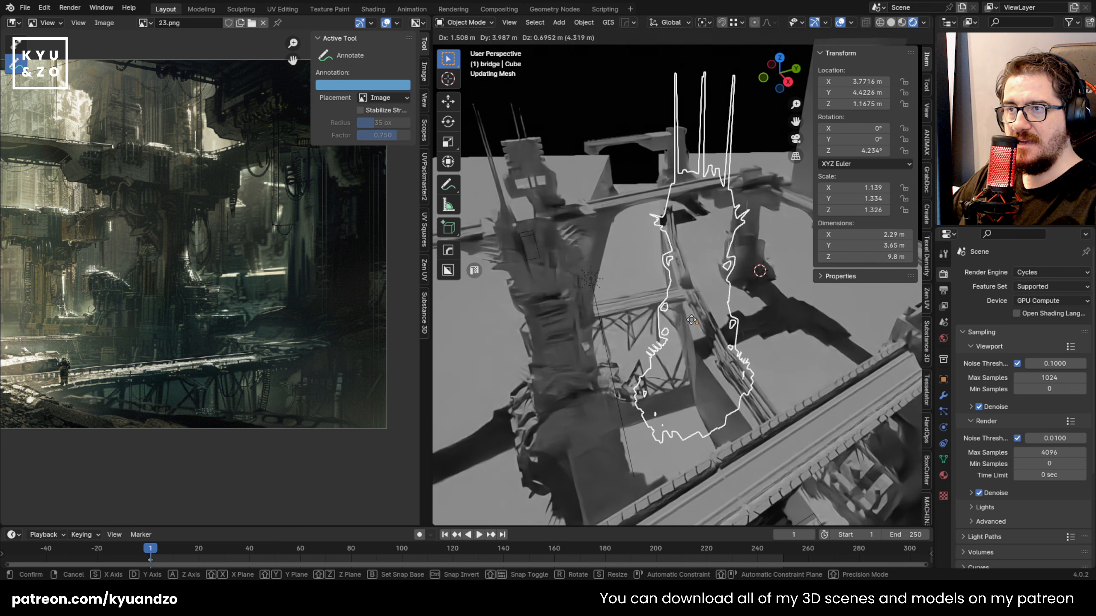
right_click(685, 310)
Select the small rear tower together with the tall spired tower and save the Blender file
shift+click(744, 236)
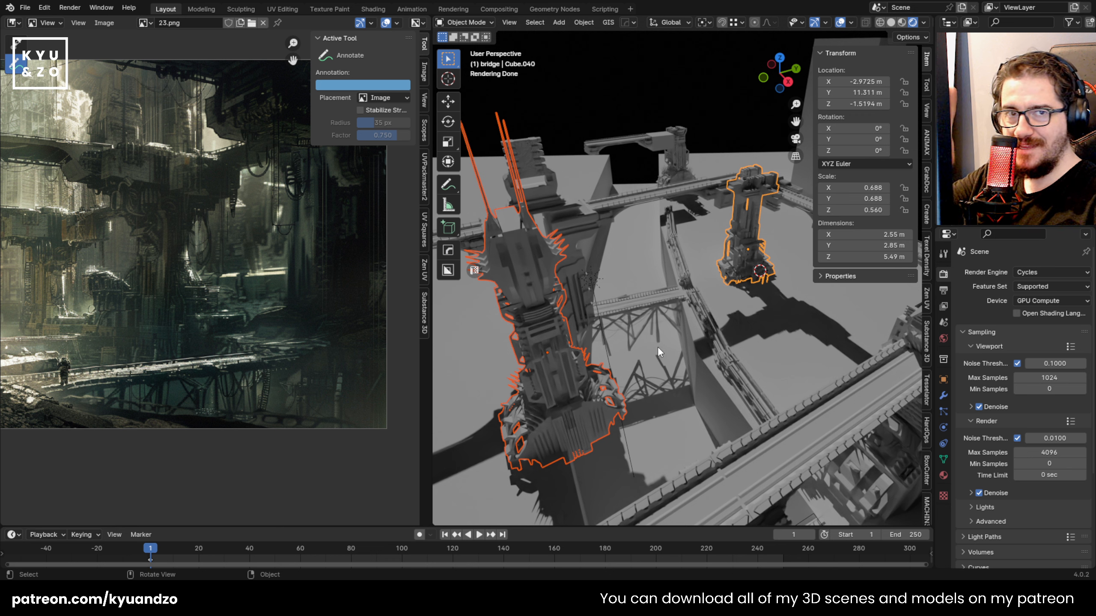
scroll(650, 338, down, 5)
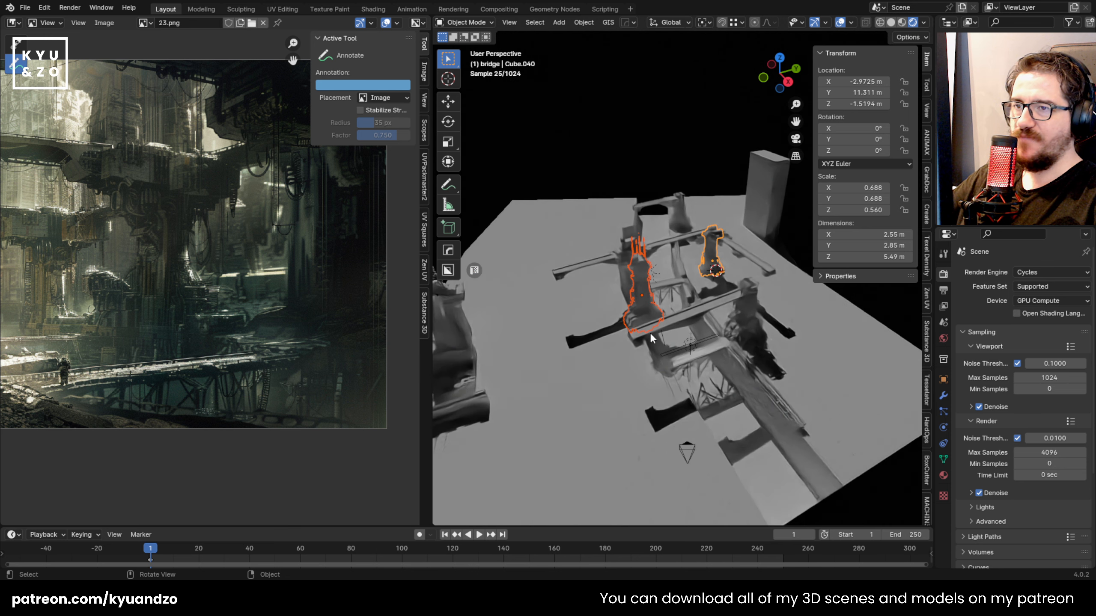
key(ctrl+s)
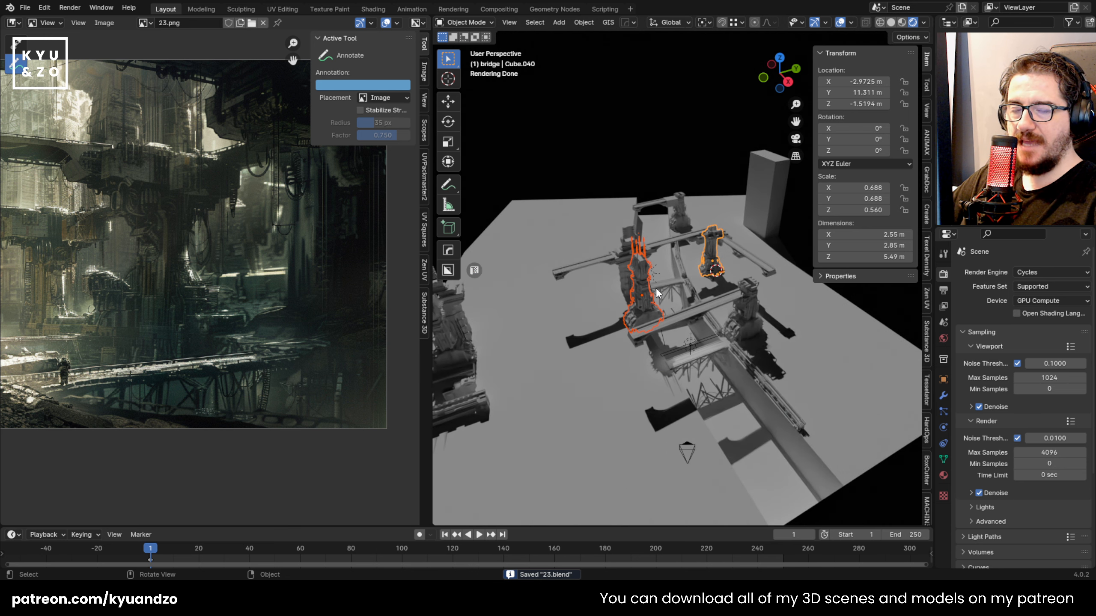
scroll(659, 289, up, 7)
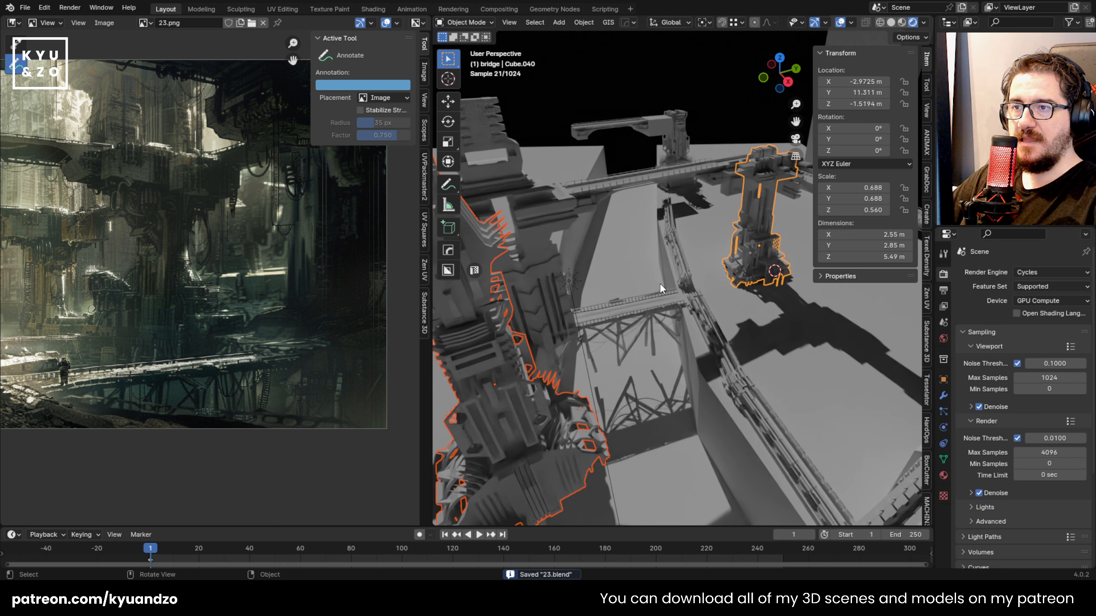